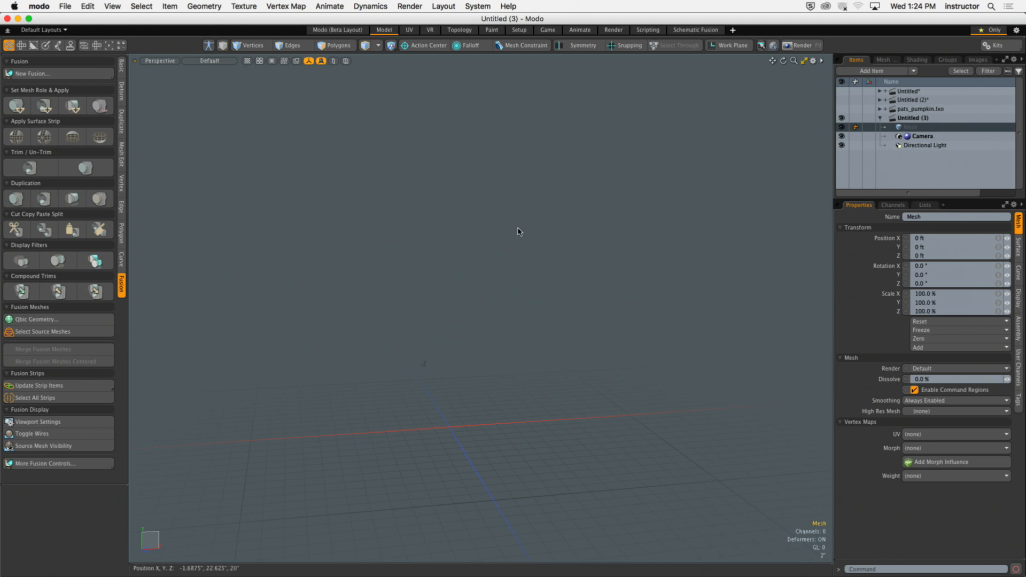
# Step: Add a default sphere to the empty mesh and fit it in the viewport
pyautogui.keyDown('alt'); pyautogui.keyDown('shift'); pyautogui.moveTo(531, 225); pyautogui.dragTo(539, 215); pyautogui.keyUp('shift'); pyautogui.keyUp('alt')
pyautogui.moveTo(500, 246)
pyautogui.keyDown('alt'); pyautogui.mouseDown()
pyautogui.moveTo(481, 259)
pyautogui.moveTo(494, 265)
pyautogui.mouseUp(); pyautogui.keyUp('alt')
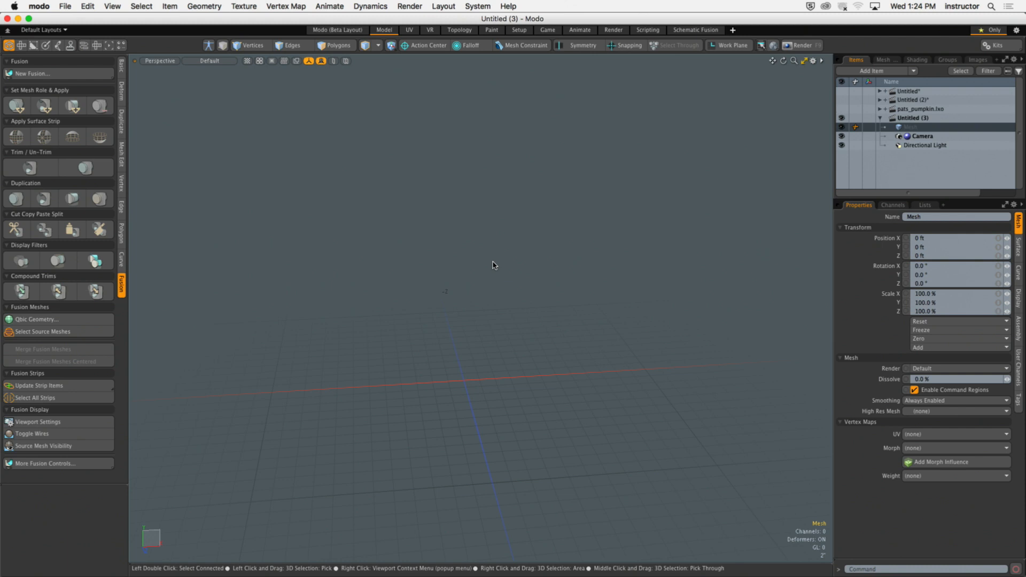
pyautogui.keyDown('alt'); pyautogui.moveTo(551, 293); pyautogui.dragTo(454, 360); pyautogui.keyUp('alt')
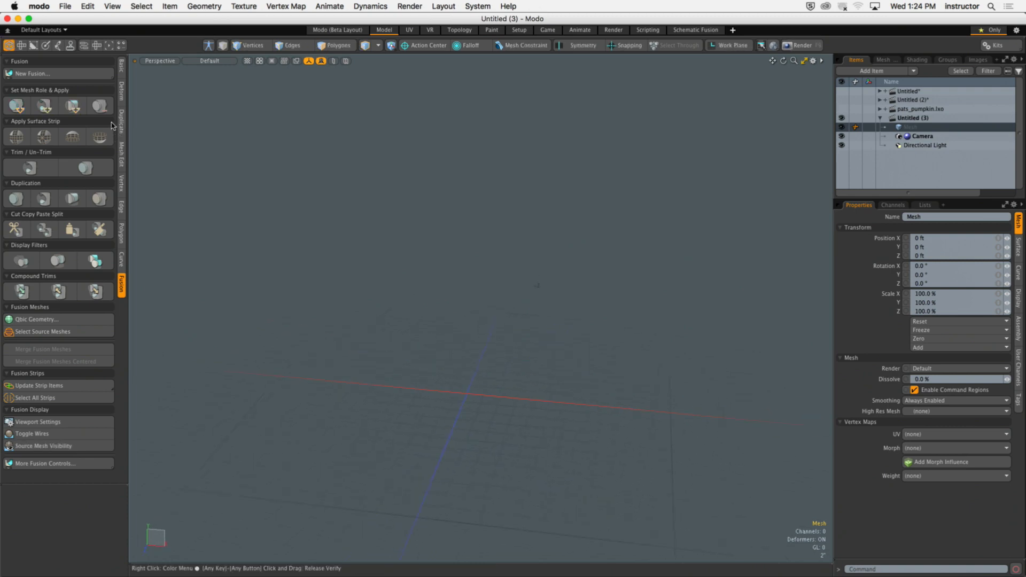
pyautogui.click(122, 66)
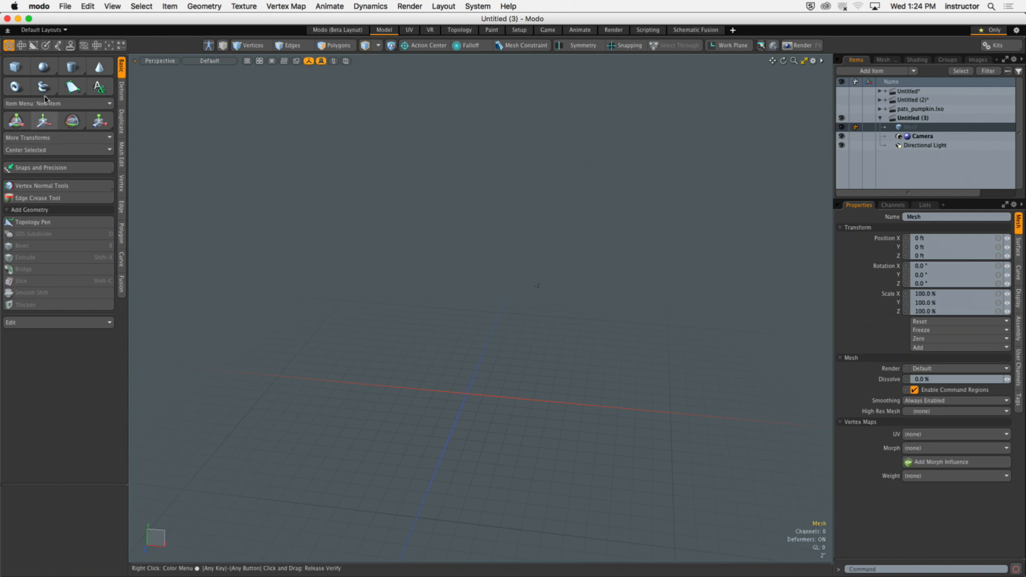
pyautogui.keyDown('shift'); pyautogui.click(46, 69); pyautogui.keyUp('shift')
pyautogui.press('a')
pyautogui.keyDown('ctrl'); pyautogui.keyDown('alt'); pyautogui.moveTo(436, 378); pyautogui.dragTo(470, 335); pyautogui.keyUp('alt'); pyautogui.keyUp('ctrl')
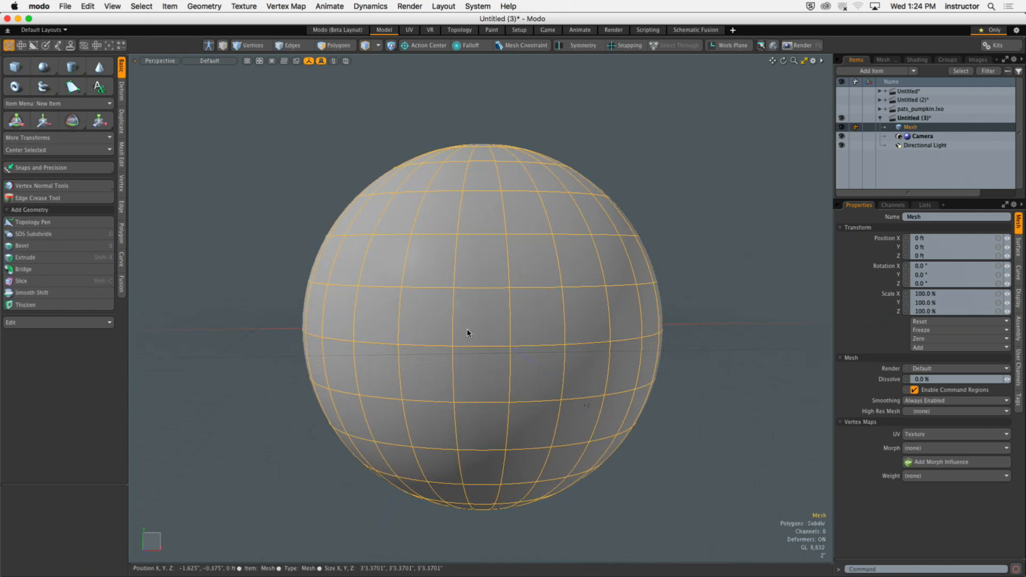
# Step: Convert all of the sphere's polygons to Catmull-Clark subdivision surfaces and clear the selection
pyautogui.press('3')
pyautogui.doubleClick(560, 317)
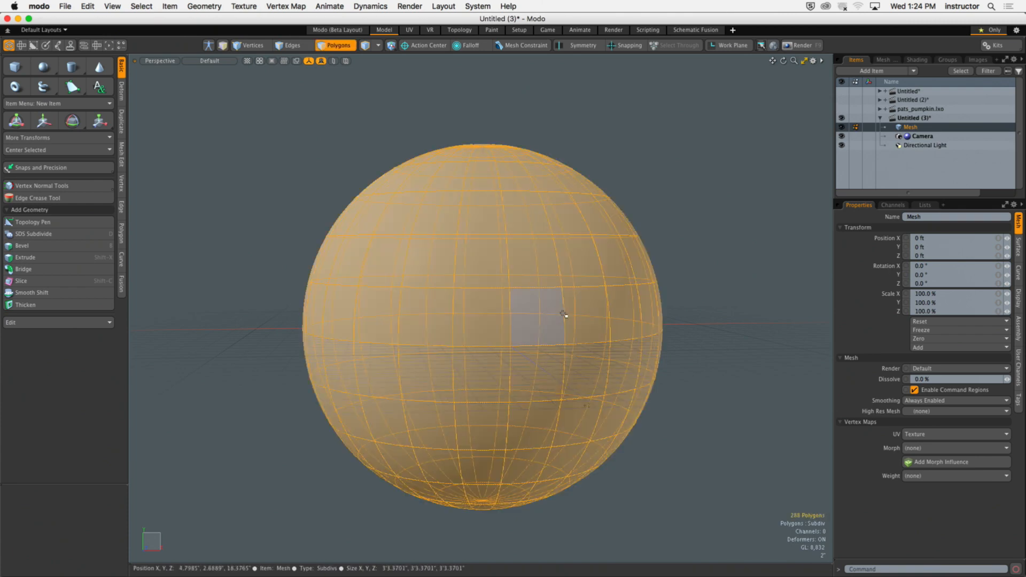
pyautogui.press('Tab')
pyautogui.hotkey('shift', 'Tab')
pyautogui.click(679, 244)
pyautogui.keyDown('alt'); pyautogui.keyDown('shift'); pyautogui.moveTo(675, 244); pyautogui.dragTo(657, 277); pyautogui.keyUp('shift'); pyautogui.keyUp('alt')
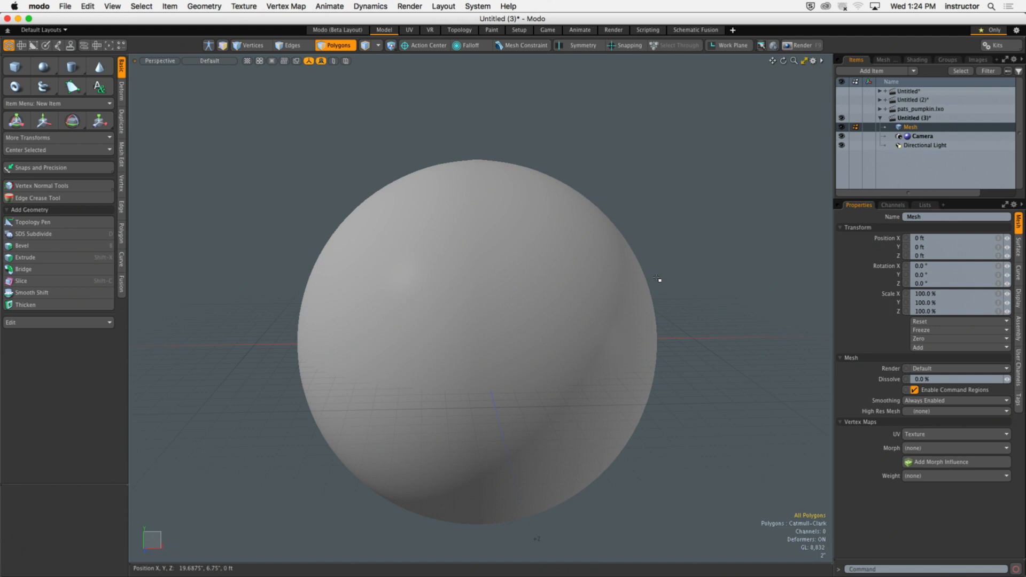
pyautogui.keyDown('alt'); pyautogui.moveTo(653, 245); pyautogui.dragTo(653, 223); pyautogui.keyUp('alt')
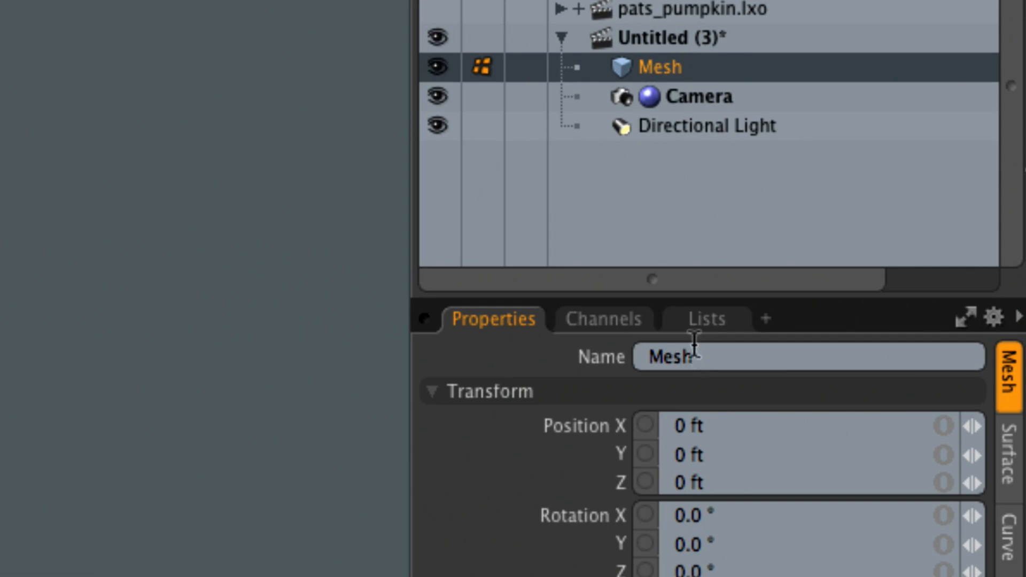
# Step: Rename the mesh item as Sphere
pyautogui.click(695, 353)
pyautogui.write('Sphere')
pyautogui.press('Return')
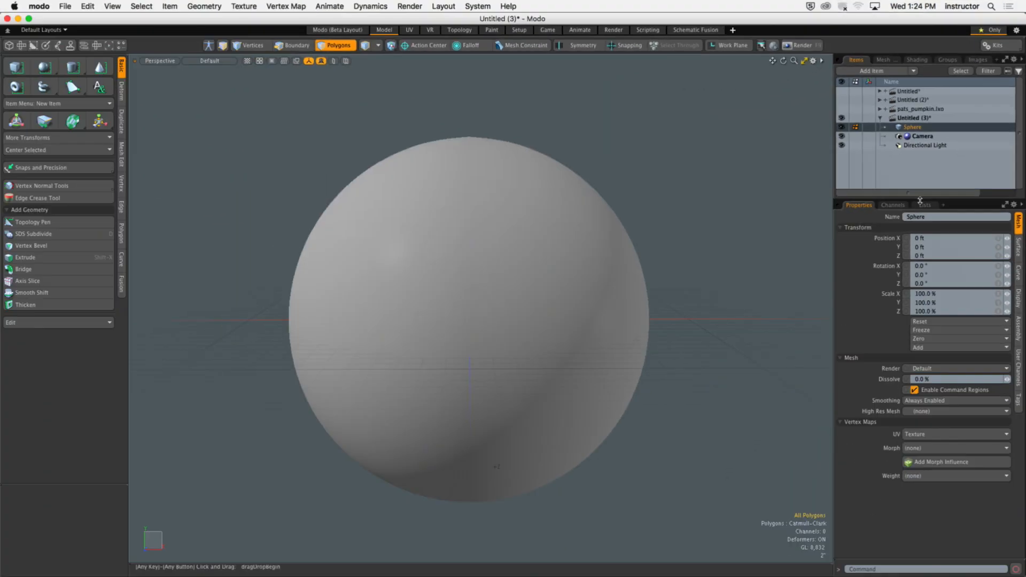
# Step: Add a default cube as a new, separate mesh item
pyautogui.keyDown('alt'); pyautogui.moveTo(554, 169); pyautogui.dragTo(539, 172); pyautogui.keyUp('alt')
pyautogui.press('ctrl')
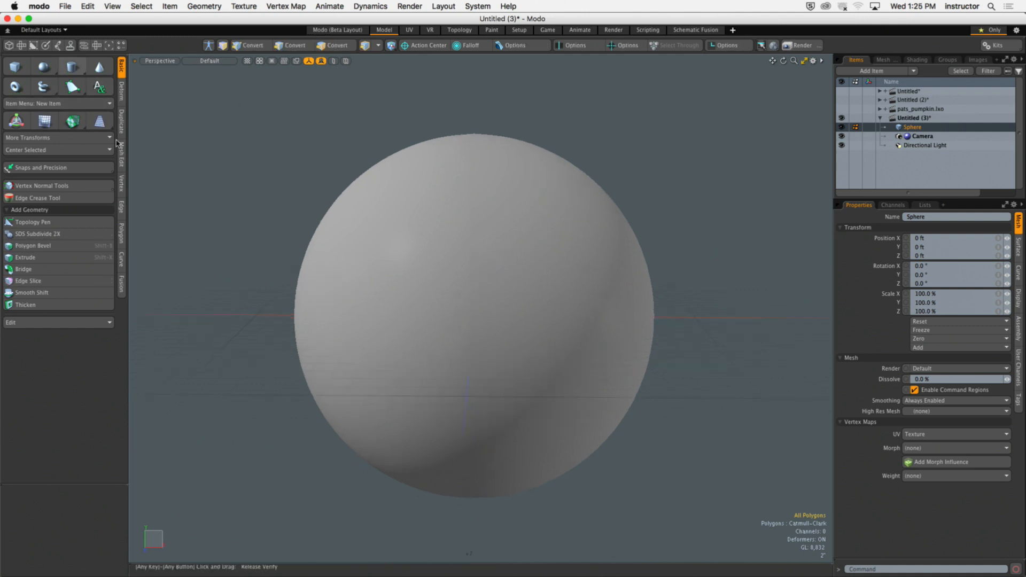
pyautogui.press('shift')
pyautogui.keyDown('ctrl'); pyautogui.click(17, 70); pyautogui.keyUp('ctrl')
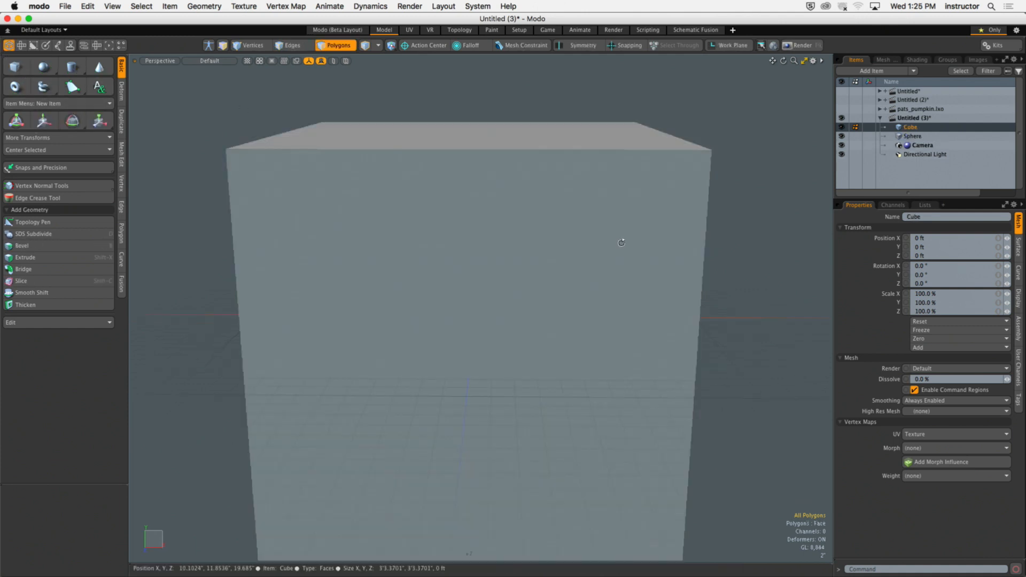
# Step: Scale the whole cube into a long bar through the sphere, about 14.2" wide, 14.6" high and 3'10" long
pyautogui.scroll(-3, 512, 255)
pyautogui.keyDown('alt'); pyautogui.moveTo(623, 240); pyautogui.dragTo(517, 291); pyautogui.keyUp('alt')
pyautogui.doubleClick(479, 262)
pyautogui.press('r')
pyautogui.press('q')
pyautogui.click(676, 259)
pyautogui.keyDown('alt'); pyautogui.moveTo(675, 259); pyautogui.dragTo(484, 308); pyautogui.keyUp('alt')
pyautogui.press('3')
pyautogui.doubleClick(437, 316)
pyautogui.press('r')
pyautogui.press('q')
pyautogui.click(728, 185)
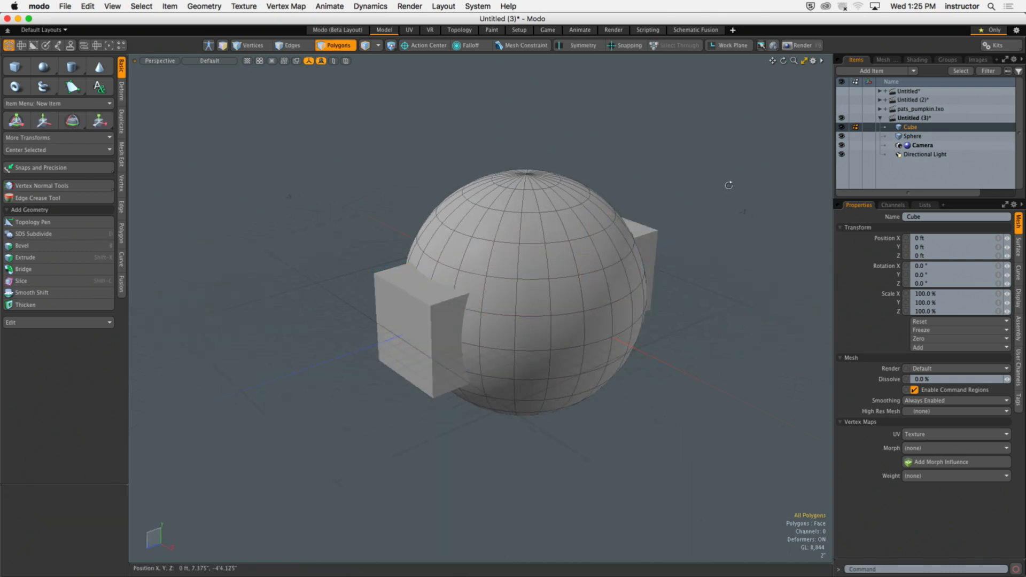
# Step: Hide the Sphere item so that only the long box is displayed
pyautogui.keyDown('ctrl'); pyautogui.keyDown('alt'); pyautogui.moveTo(728, 186); pyautogui.dragTo(759, 188); pyautogui.keyUp('alt'); pyautogui.keyUp('ctrl')
pyautogui.keyDown('alt'); pyautogui.keyDown('shift'); pyautogui.moveTo(543, 268); pyautogui.dragTo(600, 241); pyautogui.keyUp('shift'); pyautogui.keyUp('alt')
pyautogui.keyDown('alt'); pyautogui.moveTo(503, 294); pyautogui.dragTo(607, 268); pyautogui.keyUp('alt')
pyautogui.keyDown('alt'); pyautogui.moveTo(607, 267); pyautogui.dragTo(638, 276); pyautogui.keyUp('alt')
pyautogui.keyDown('ctrl'); pyautogui.keyDown('alt'); pyautogui.moveTo(639, 276); pyautogui.dragTo(652, 256); pyautogui.keyUp('alt'); pyautogui.keyUp('ctrl')
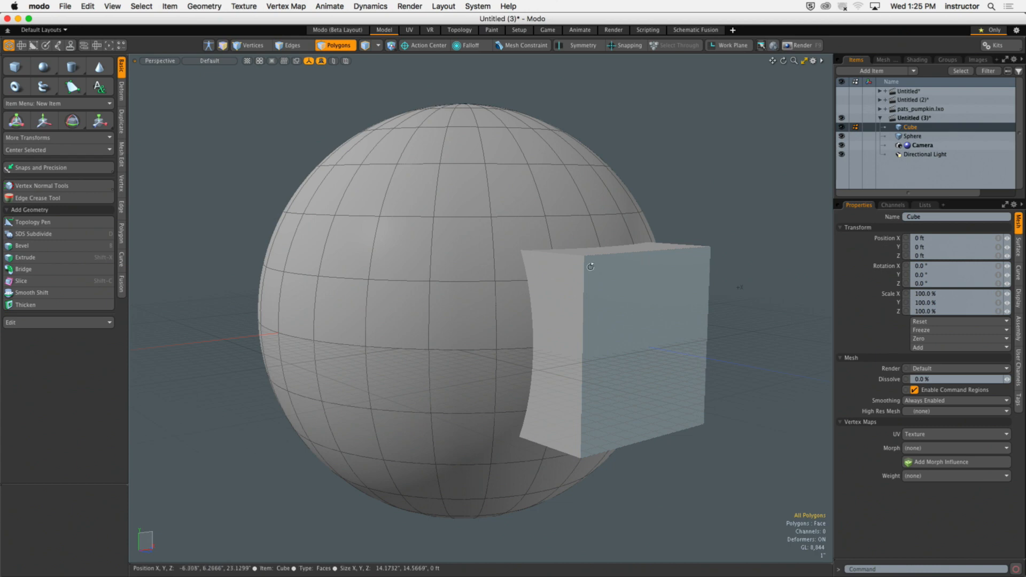
pyautogui.keyDown('alt'); pyautogui.moveTo(566, 282); pyautogui.dragTo(636, 306); pyautogui.keyUp('alt')
pyautogui.click(842, 135)
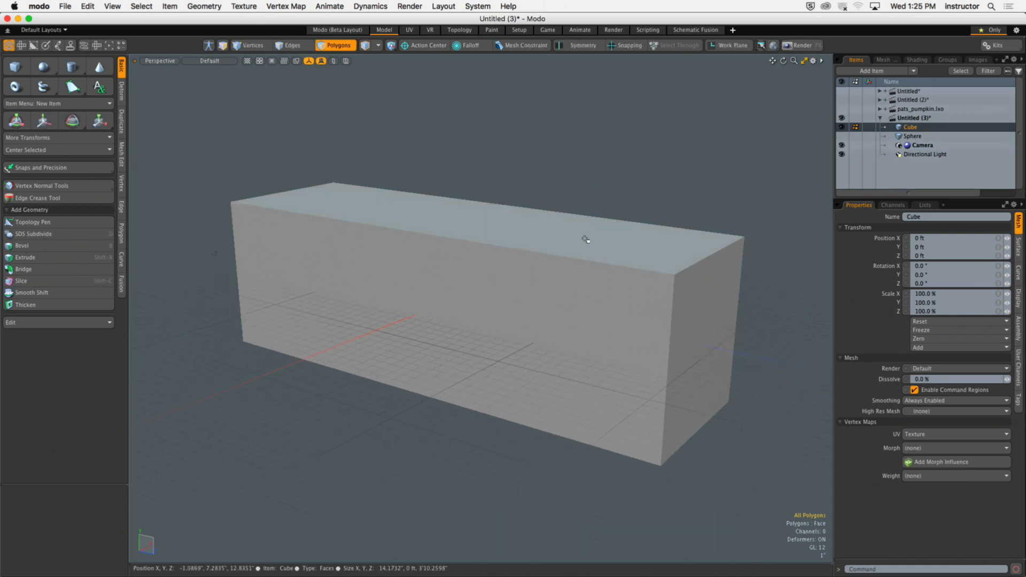
# Step: Turn subdivision surfaces on and back off for all of the box's polygons to compare the shape
pyautogui.doubleClick(608, 287)
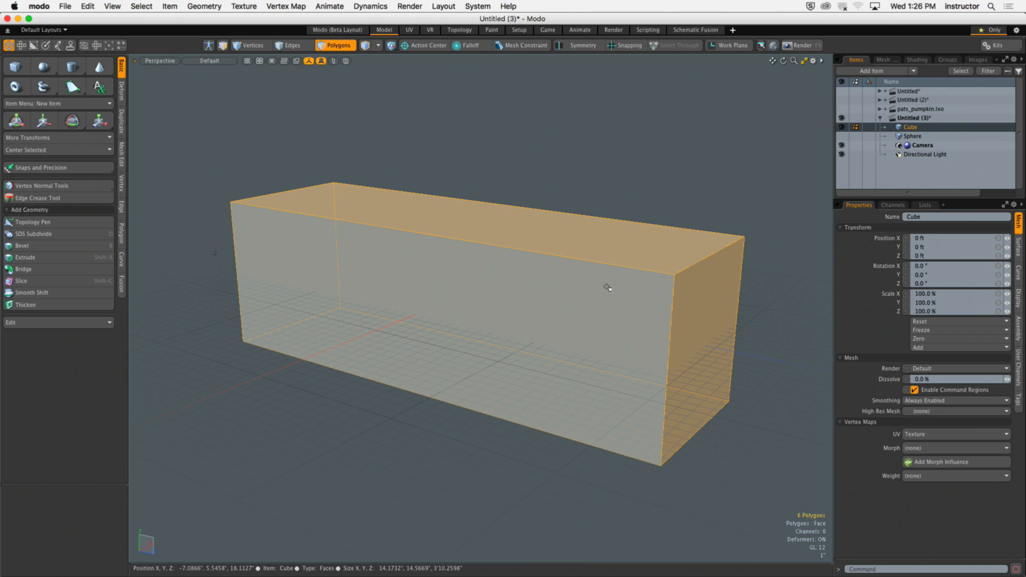
pyautogui.press('Tab')
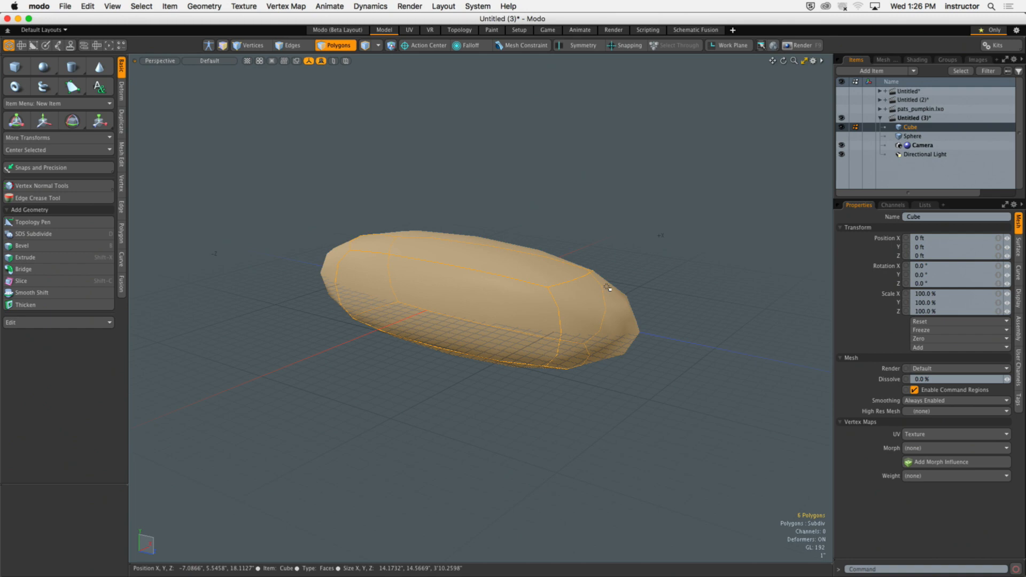
pyautogui.click(595, 228)
pyautogui.keyDown('alt'); pyautogui.moveTo(527, 286); pyautogui.dragTo(502, 329); pyautogui.keyUp('alt')
pyautogui.doubleClick(507, 332)
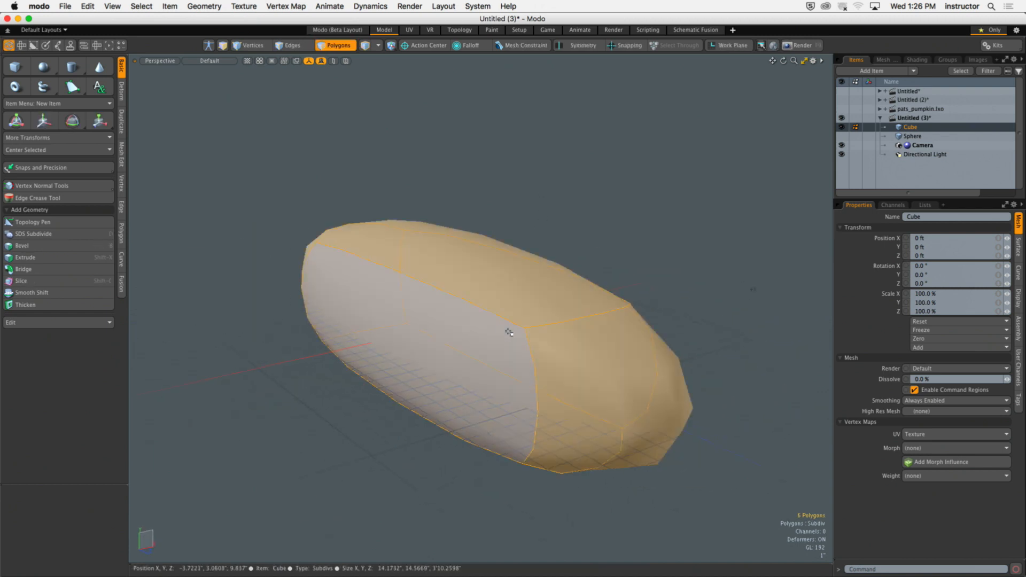
pyautogui.press('Tab')
# Step: Preview the selected box as a subdivision surface once more, and return it to plain faces
pyautogui.scroll(-3, 597, 223)
pyautogui.keyDown('alt'); pyautogui.keyDown('shift'); pyautogui.moveTo(567, 239); pyautogui.dragTo(495, 267); pyautogui.keyUp('shift'); pyautogui.keyUp('alt')
pyautogui.moveTo(495, 267)
pyautogui.keyDown('alt'); pyautogui.mouseDown()
pyautogui.moveTo(506, 246)
pyautogui.moveTo(507, 257)
pyautogui.mouseUp(); pyautogui.keyUp('alt')
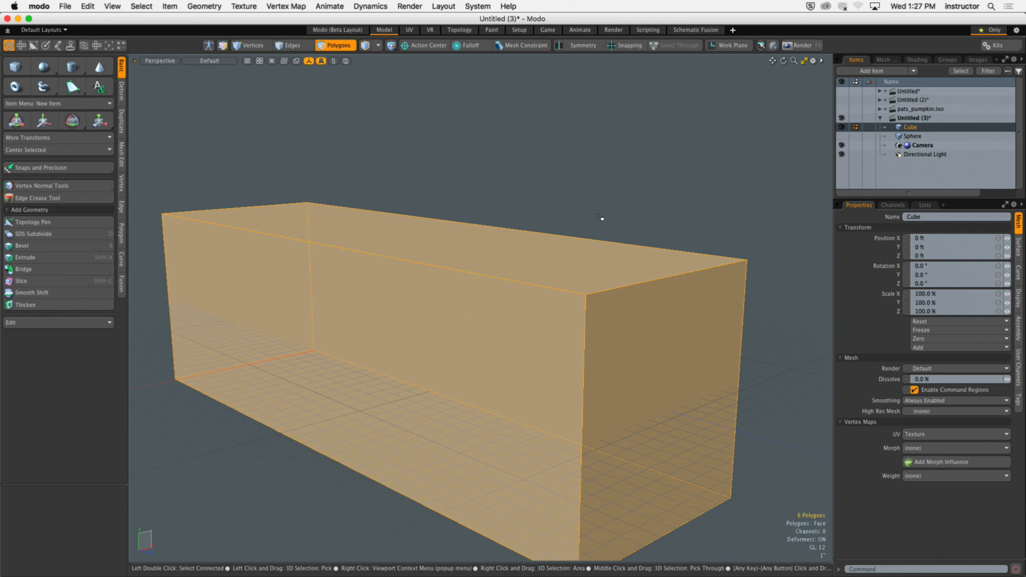
pyautogui.keyDown('alt'); pyautogui.keyDown('shift'); pyautogui.moveTo(657, 197); pyautogui.dragTo(504, 219); pyautogui.keyUp('shift'); pyautogui.keyUp('alt')
pyautogui.moveTo(605, 238)
pyautogui.keyDown('alt'); pyautogui.mouseDown()
pyautogui.moveTo(587, 238)
pyautogui.moveTo(594, 231)
pyautogui.mouseUp(); pyautogui.keyUp('alt')
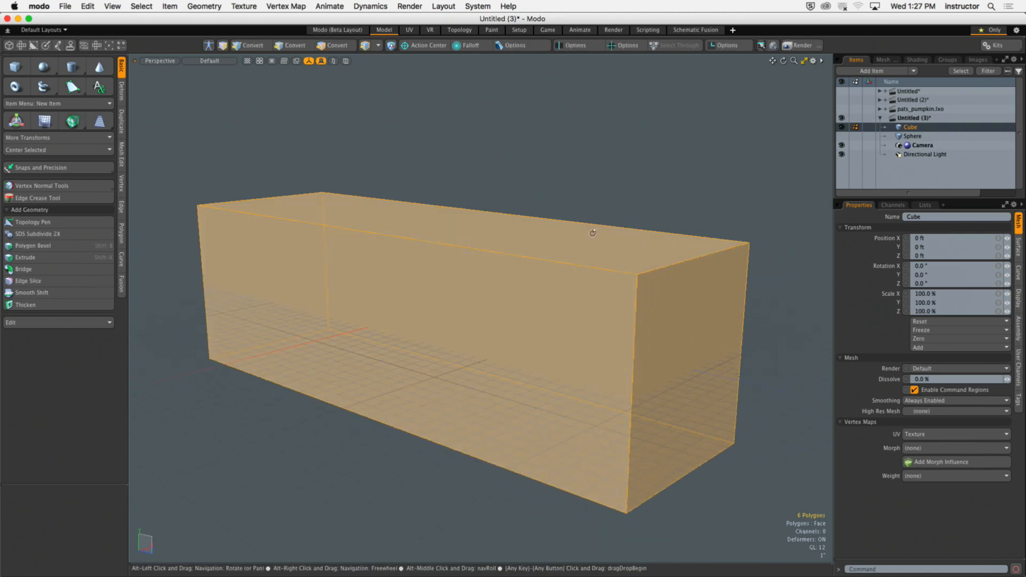
pyautogui.press('Tab')
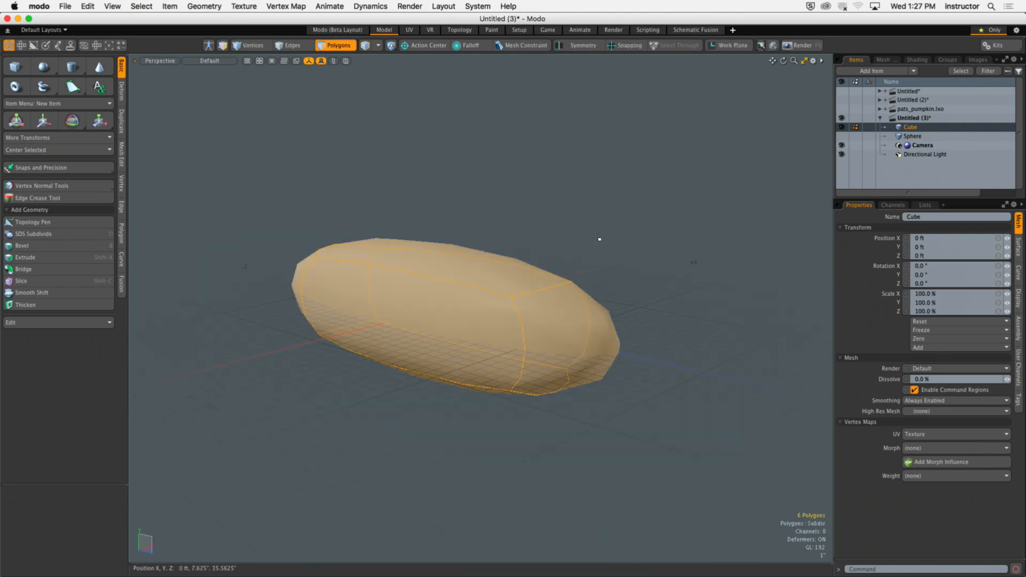
pyautogui.press('Tab')
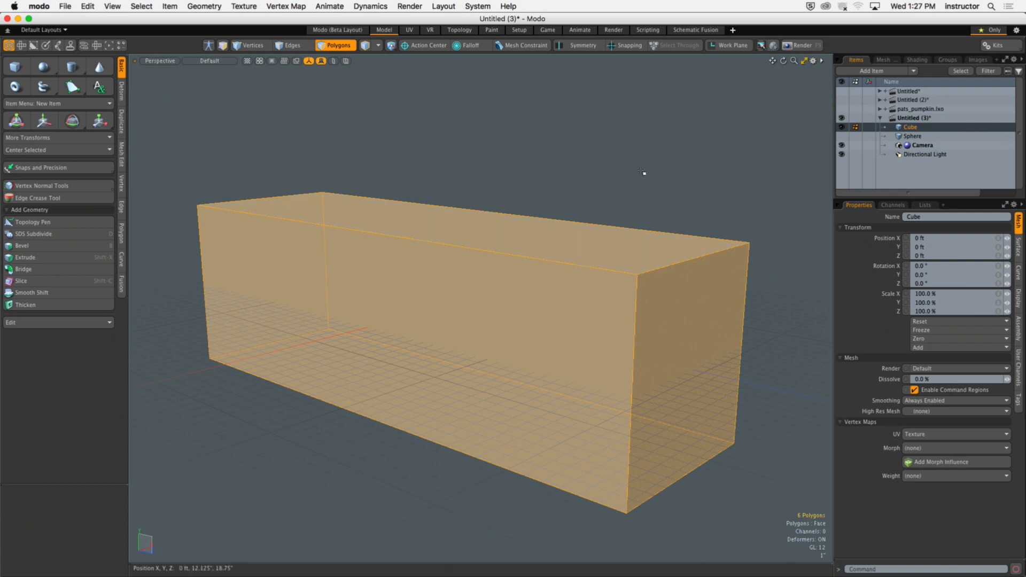
# Step: Clear the box's selection and set the wireframe overlay for active meshes to Colored
pyautogui.click(640, 210)
pyautogui.keyDown('ctrl'); pyautogui.keyDown('alt'); pyautogui.moveTo(640, 209); pyautogui.dragTo(597, 187); pyautogui.keyUp('alt'); pyautogui.keyUp('ctrl')
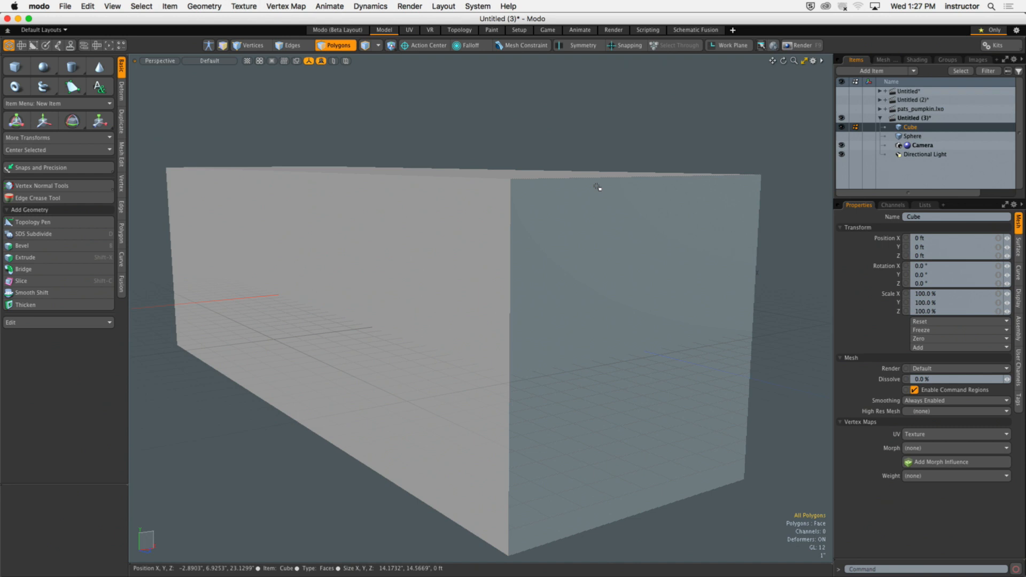
pyautogui.keyDown('alt'); pyautogui.moveTo(601, 196); pyautogui.dragTo(556, 227); pyautogui.keyUp('alt')
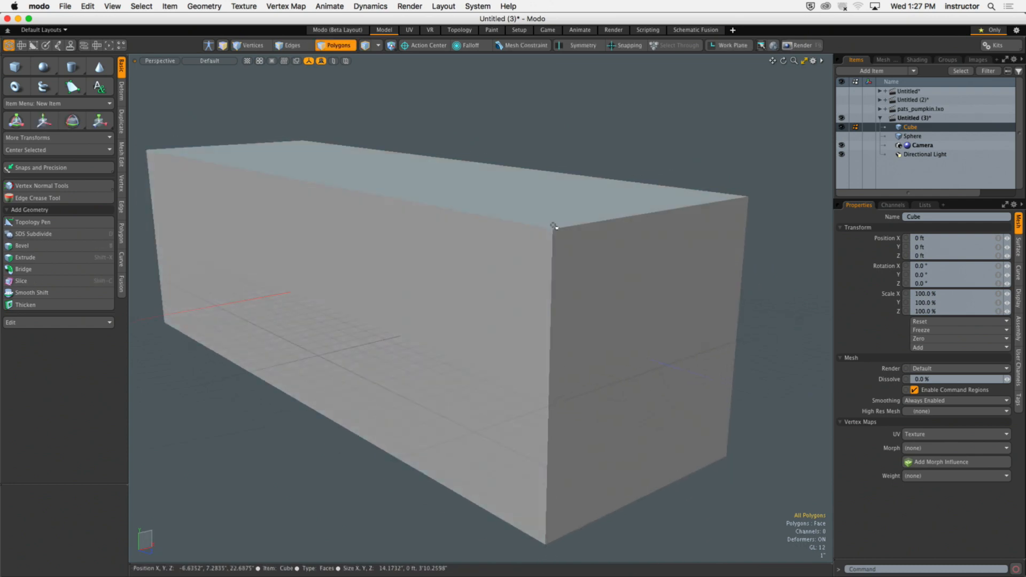
pyautogui.press('o')
pyautogui.click(555, 123)
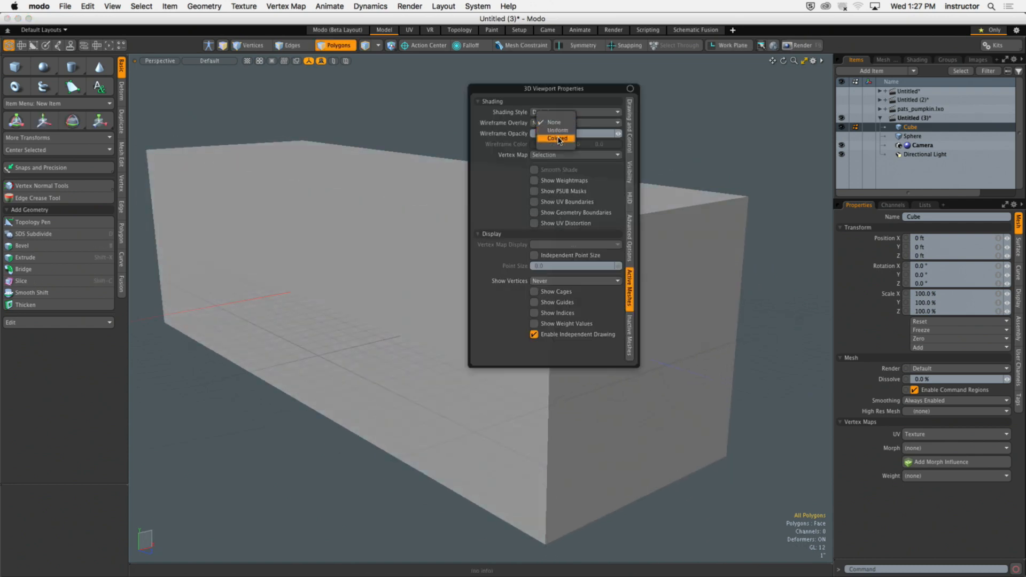
pyautogui.click(560, 140)
pyautogui.keyDown('alt'); pyautogui.moveTo(749, 162); pyautogui.dragTo(633, 193); pyautogui.keyUp('alt')
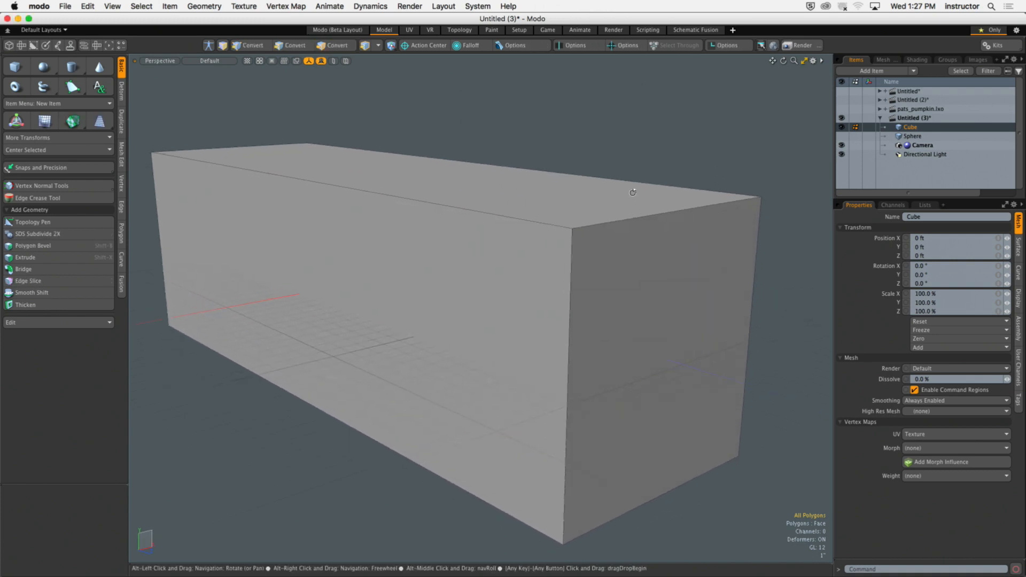
# Step: Loop-slice horizontally around the box through its long side and end face, with Count 2 and Symmetry mode
pyautogui.click(527, 240)
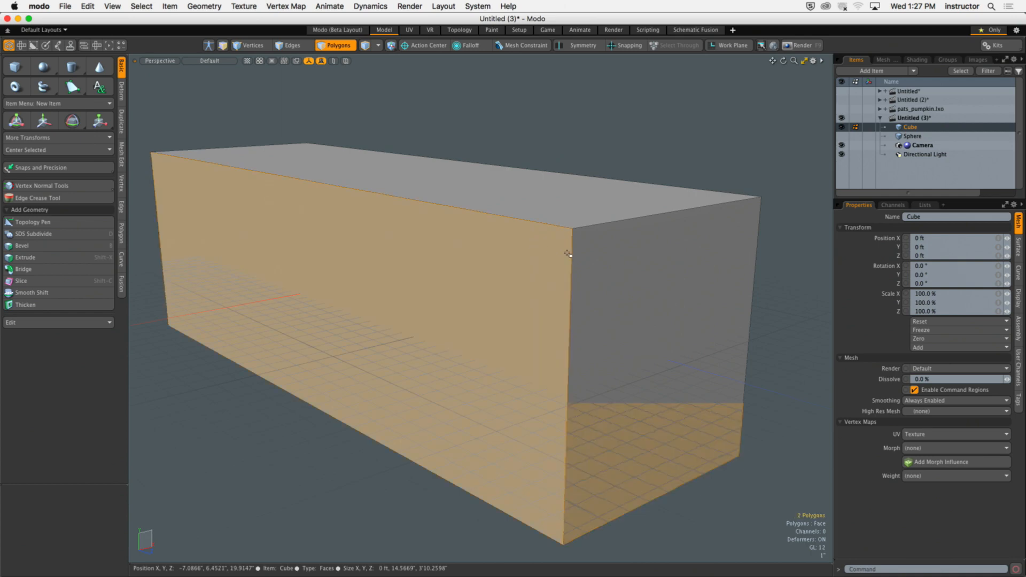
pyautogui.keyDown('shift'); pyautogui.click(601, 256); pyautogui.keyUp('shift')
pyautogui.hotkey('alt', 'c')
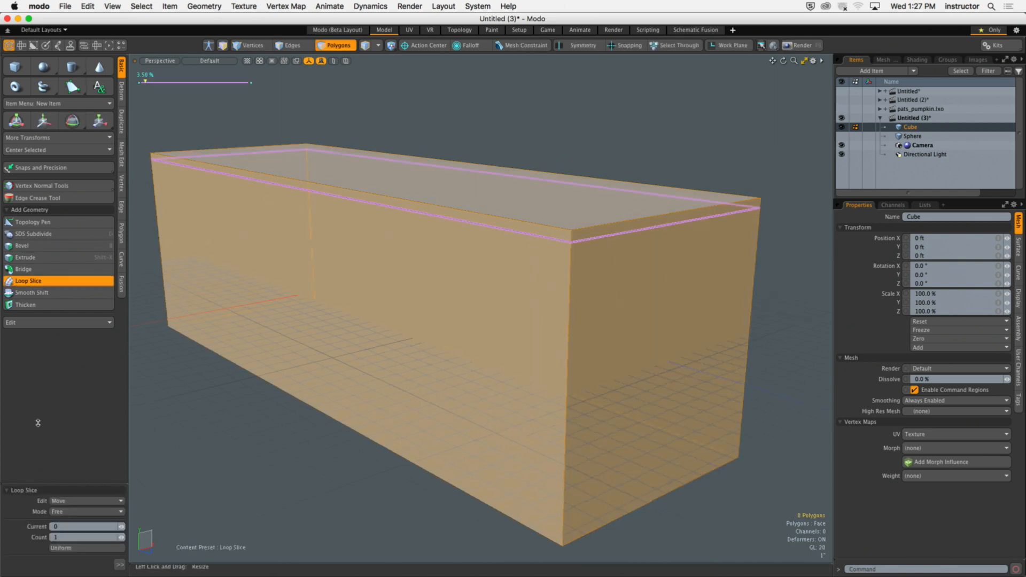
pyautogui.moveTo(31, 486); pyautogui.dragTo(5, 213)
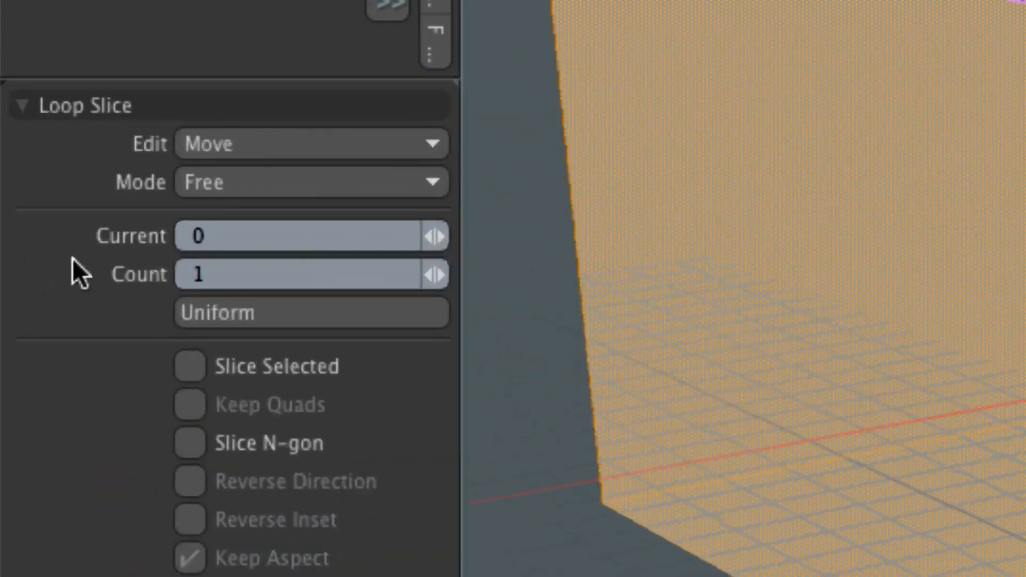
pyautogui.click(440, 275)
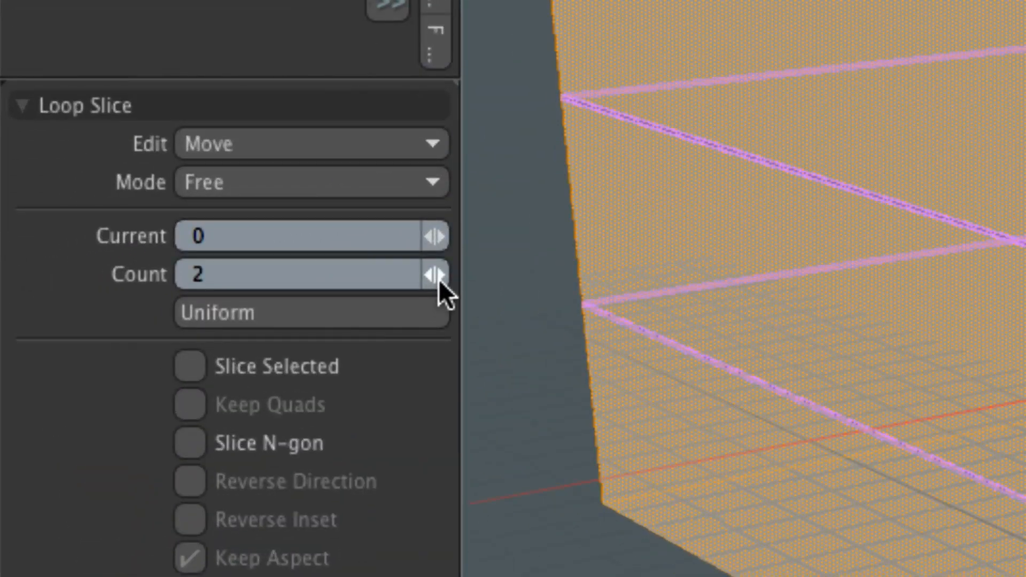
pyautogui.click(433, 185)
pyautogui.click(461, 245)
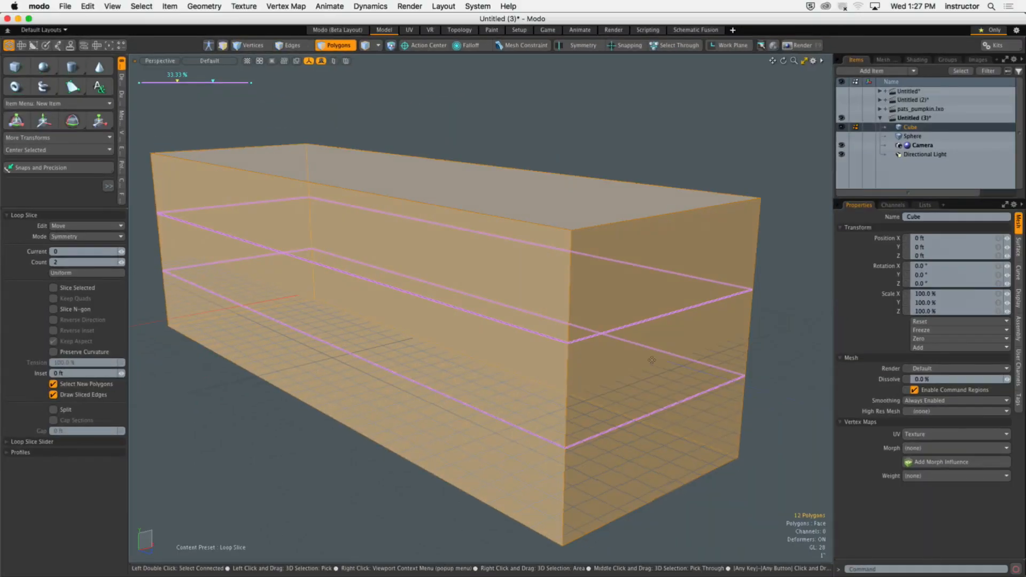
# Step: Move the symmetrical slices close to the box's top and bottom edges, at about 3.6%, and finish the loop slice
pyautogui.moveTo(707, 355); pyautogui.dragTo(647, 355)
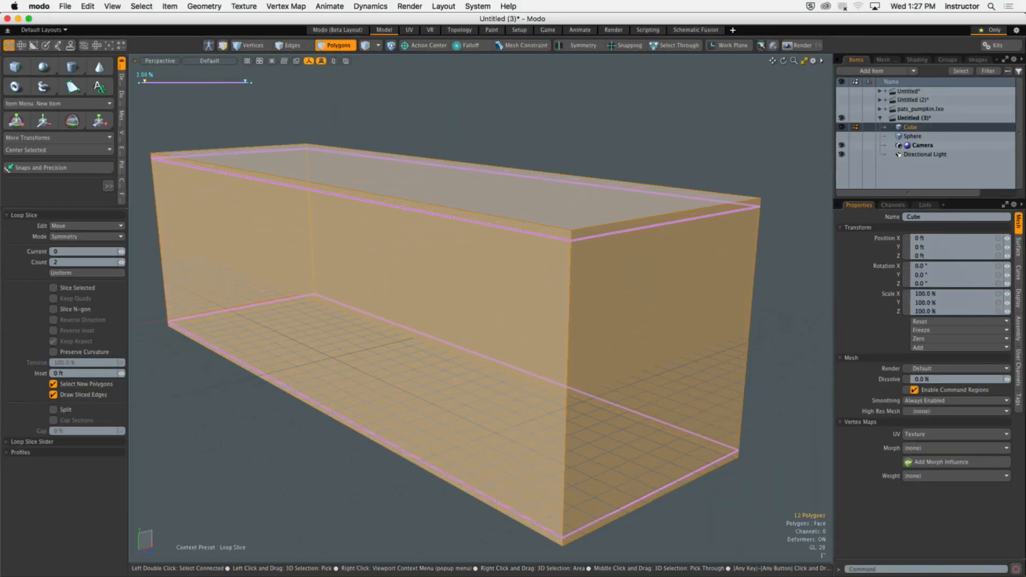
pyautogui.press('q')
pyautogui.click(782, 306)
pyautogui.keyDown('alt'); pyautogui.moveTo(774, 314); pyautogui.dragTo(765, 311); pyautogui.keyUp('alt')
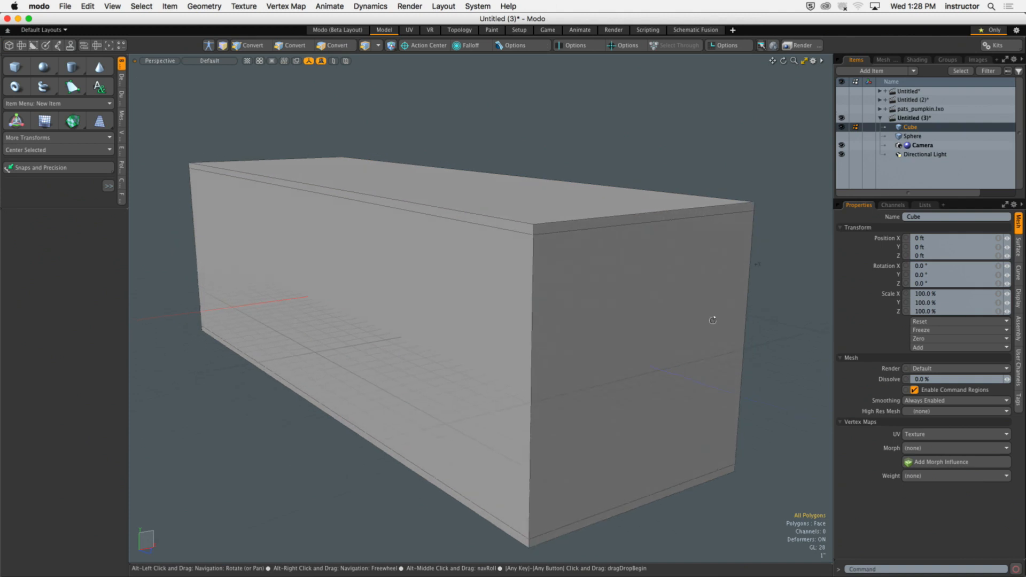
pyautogui.moveTo(474, 282); pyautogui.dragTo(745, 308)
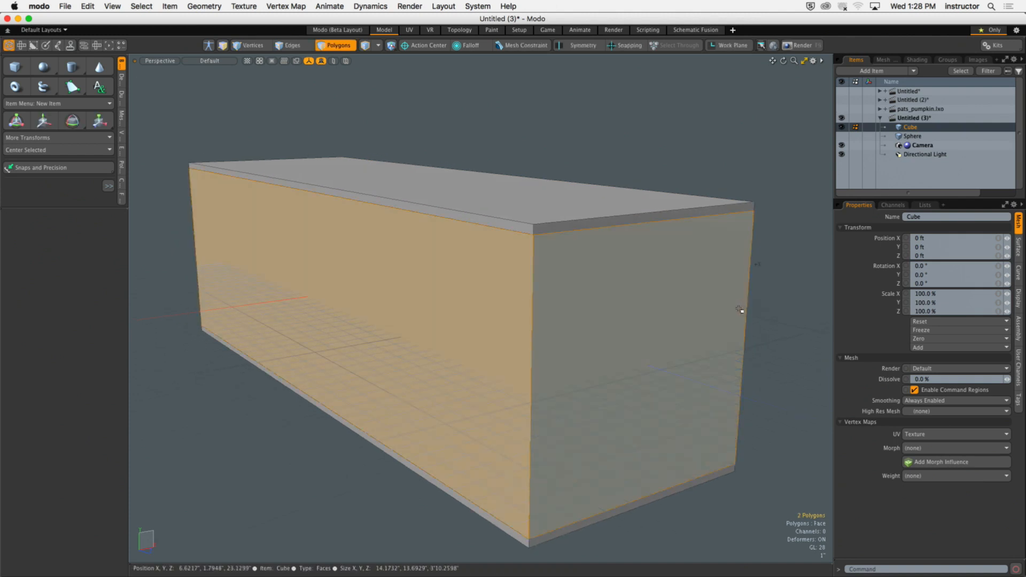
pyautogui.click(793, 270)
pyautogui.click(641, 281)
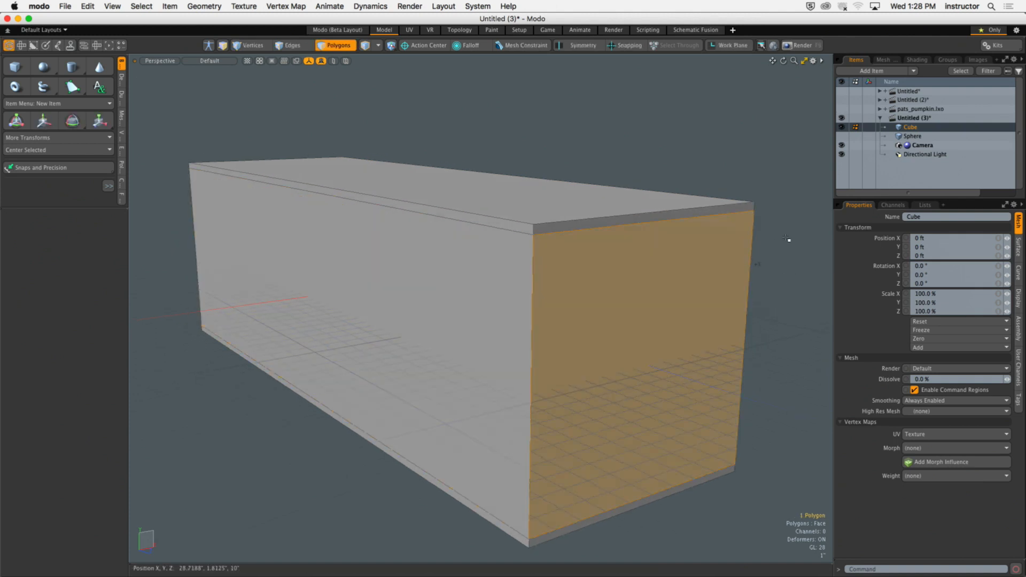
pyautogui.click(787, 239)
# Step: Loop-slice the box through its top and long side near both ends, and check the resulting corner polygon
pyautogui.keyDown('alt'); pyautogui.moveTo(675, 235); pyautogui.dragTo(707, 265); pyautogui.keyUp('alt')
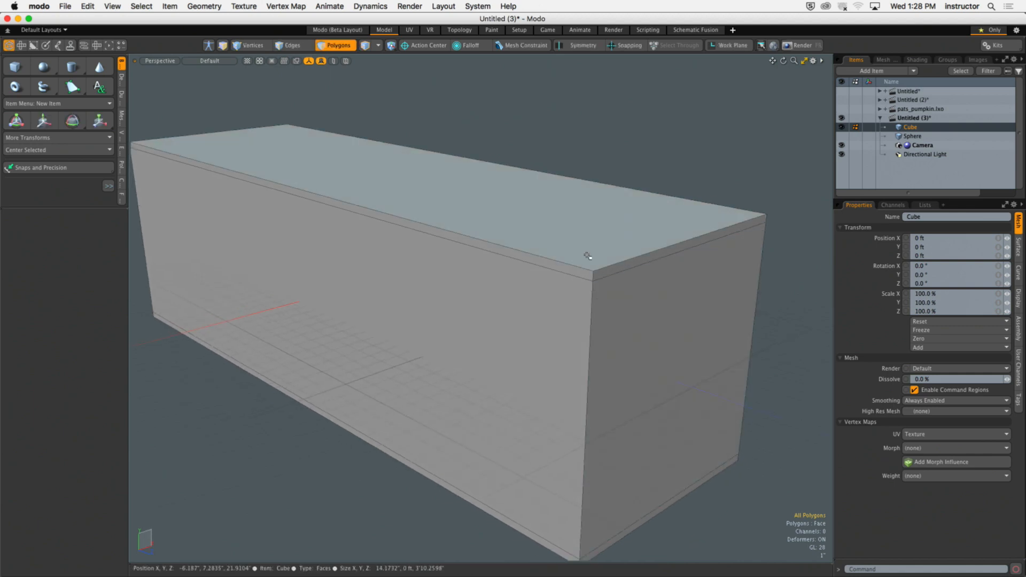
pyautogui.click(632, 240)
pyautogui.moveTo(584, 258); pyautogui.dragTo(584, 324)
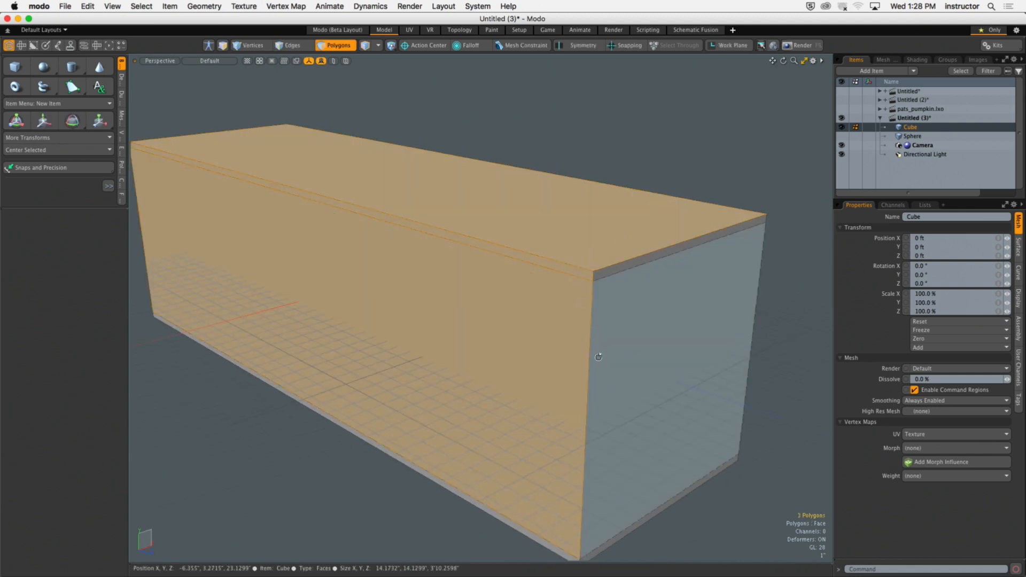
pyautogui.hotkey('alt', 'c')
pyautogui.moveTo(565, 348); pyautogui.dragTo(611, 347)
pyautogui.press('q')
pyautogui.click(711, 188)
pyautogui.keyDown('ctrl'); pyautogui.keyDown('alt'); pyautogui.moveTo(610, 271); pyautogui.dragTo(681, 281); pyautogui.keyUp('alt'); pyautogui.keyUp('ctrl')
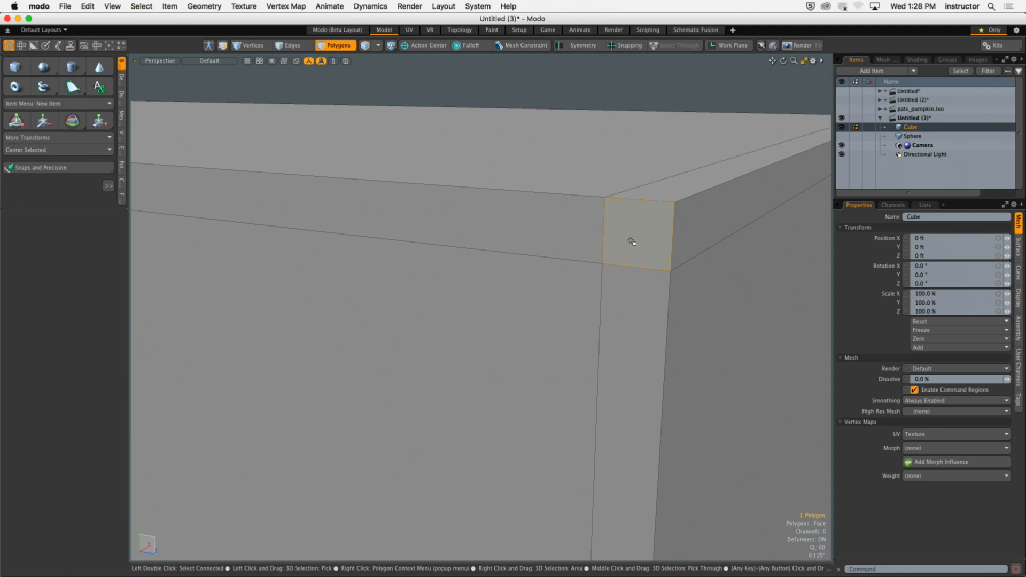
pyautogui.keyDown('ctrl'); pyautogui.keyDown('alt'); pyautogui.moveTo(631, 242); pyautogui.dragTo(570, 249); pyautogui.keyUp('alt'); pyautogui.keyUp('ctrl')
pyautogui.click(621, 177)
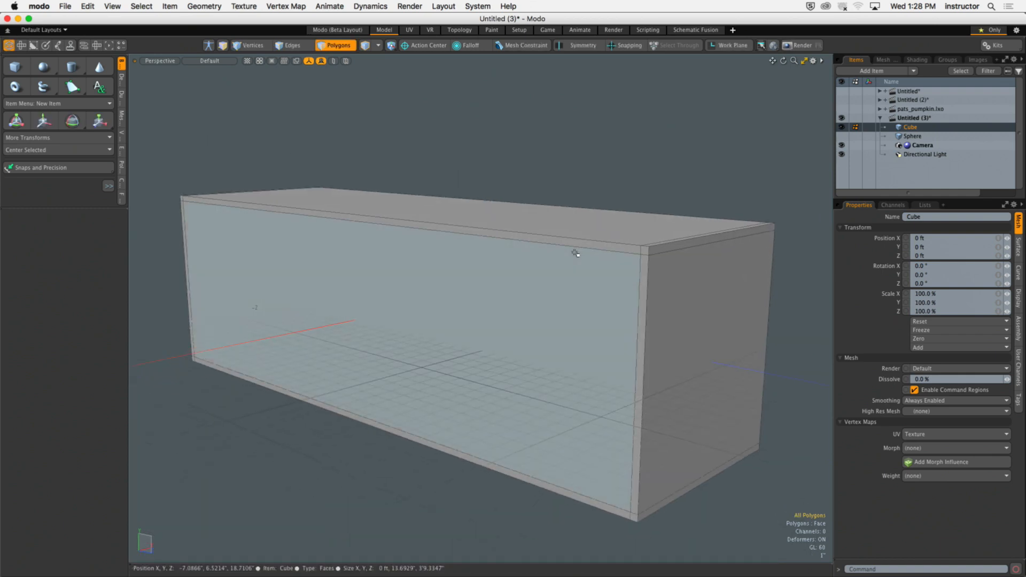
# Step: Hide the viewport grid by setting Show Grid to Never in the 3D viewport's visibility properties
pyautogui.press('o')
pyautogui.click(653, 209)
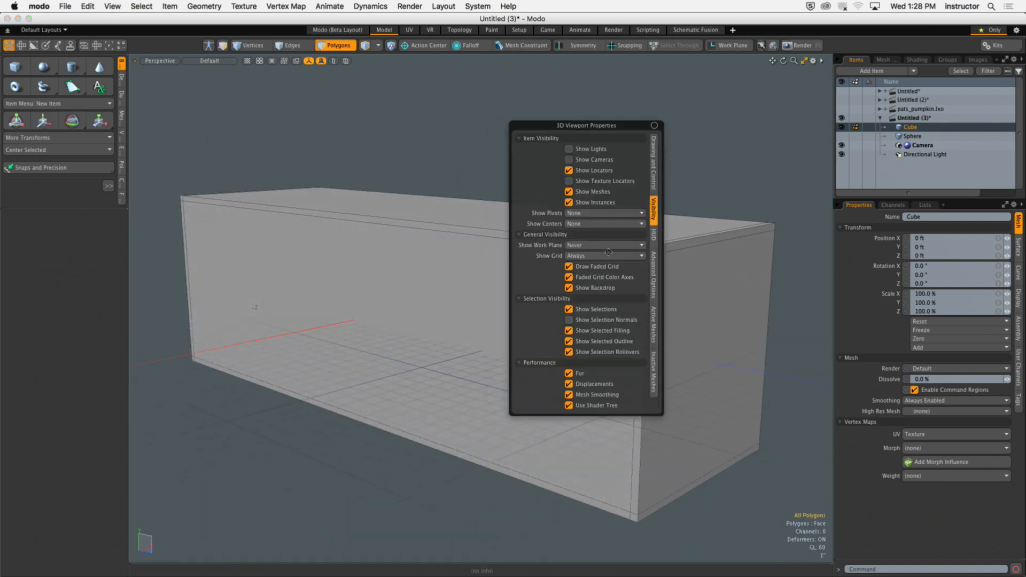
pyautogui.click(613, 278)
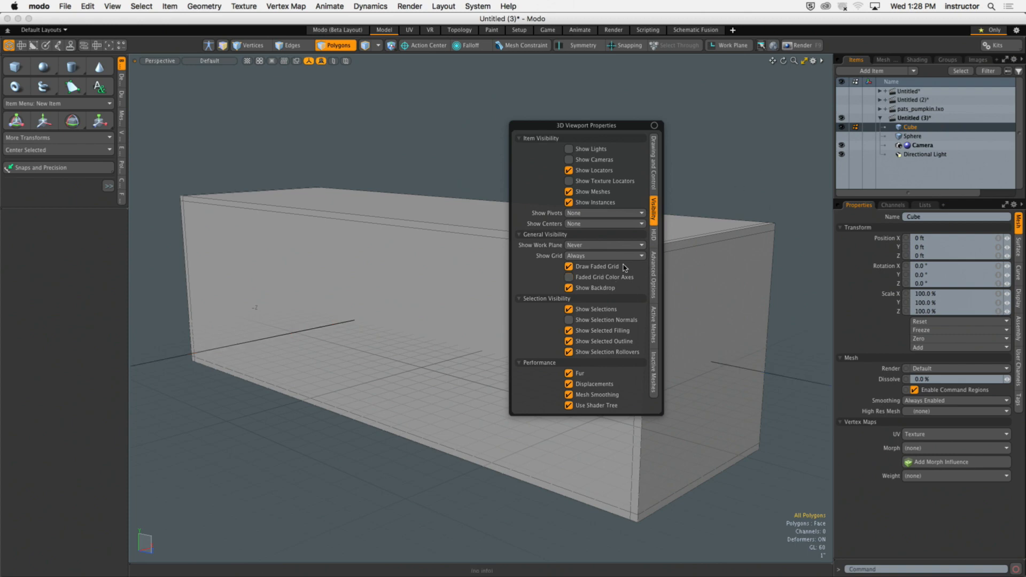
pyautogui.click(604, 255)
pyautogui.click(604, 247)
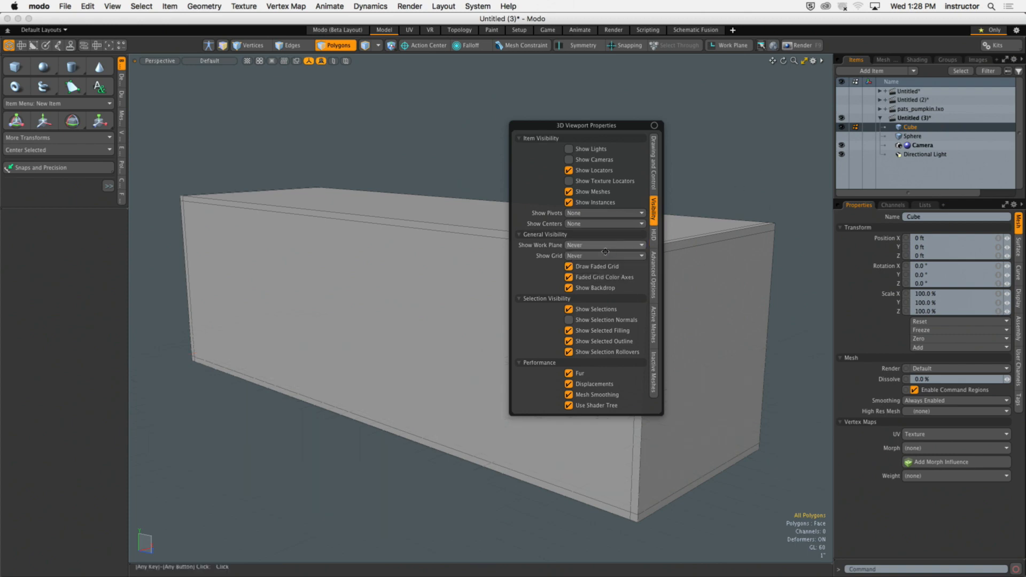
pyautogui.click(604, 245)
pyautogui.click(727, 205)
# Step: Undo the loop slices one after another until the box is back to its plain, uncut faces
pyautogui.keyDown('alt'); pyautogui.moveTo(716, 177); pyautogui.dragTo(712, 192); pyautogui.keyUp('alt')
pyautogui.press('super+z')
pyautogui.press('super+z')
pyautogui.press('super+z')
pyautogui.press('super+z')
pyautogui.press('super+z')
pyautogui.press('super+z')
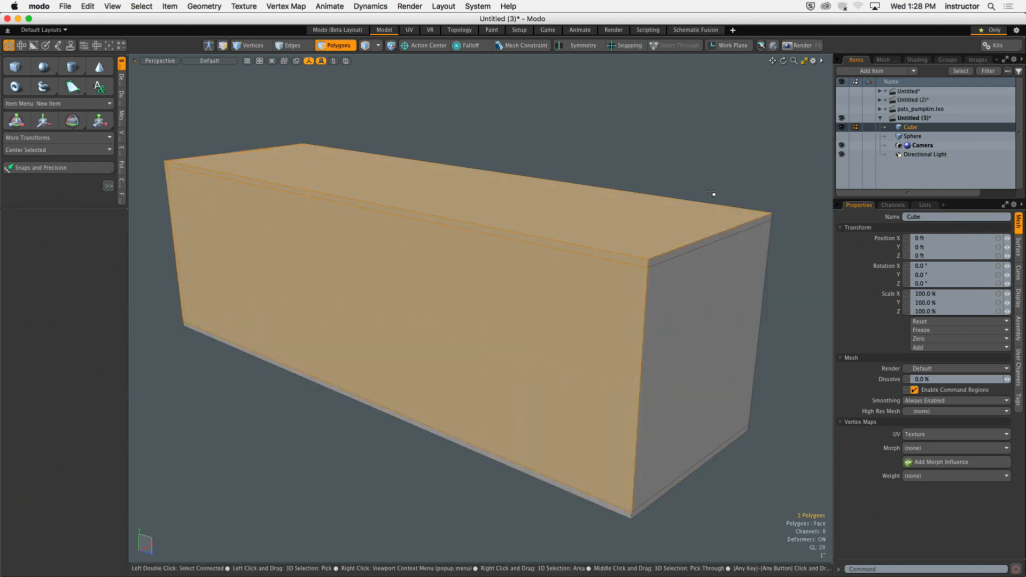
pyautogui.press('super+z')
pyautogui.press('super+z')
pyautogui.press('super+z')
pyautogui.press('super+z')
pyautogui.press('super+z')
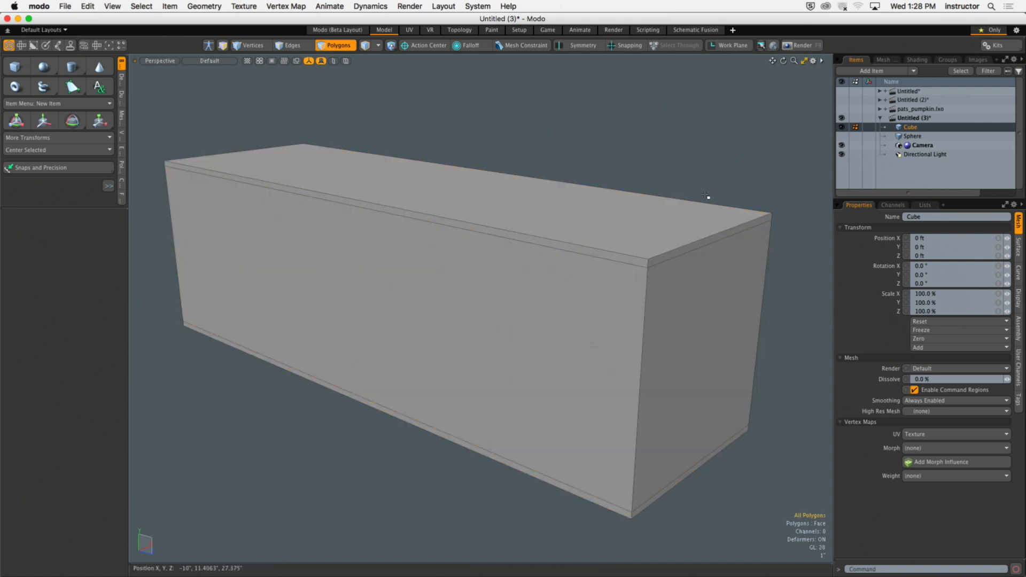
pyautogui.press('super+z')
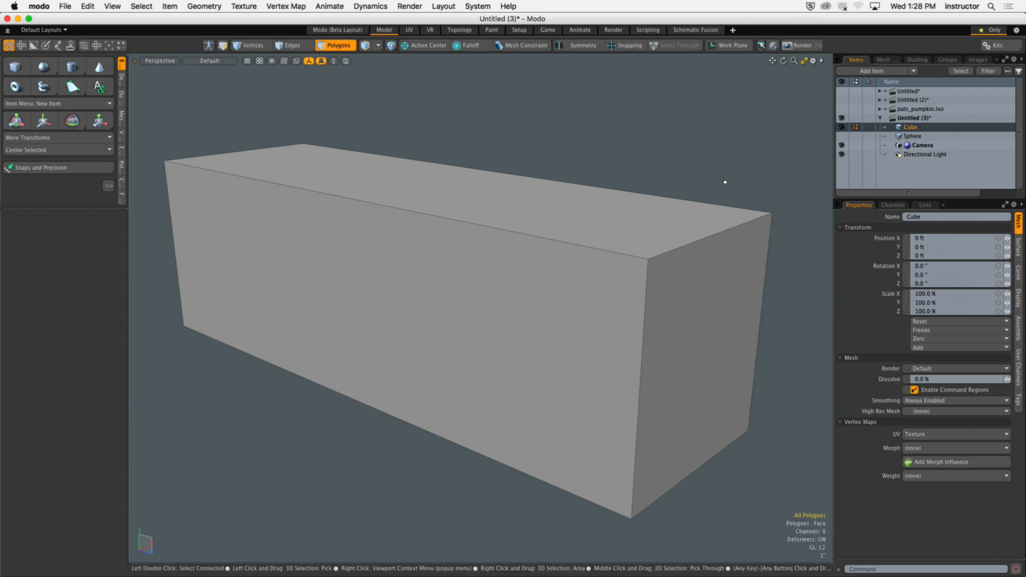
# Step: Select the ring of four upright faces and loop-slice it close to the box's top and bottom edges
pyautogui.click(588, 287)
pyautogui.keyDown('alt'); pyautogui.moveTo(573, 303); pyautogui.dragTo(537, 306); pyautogui.keyUp('alt')
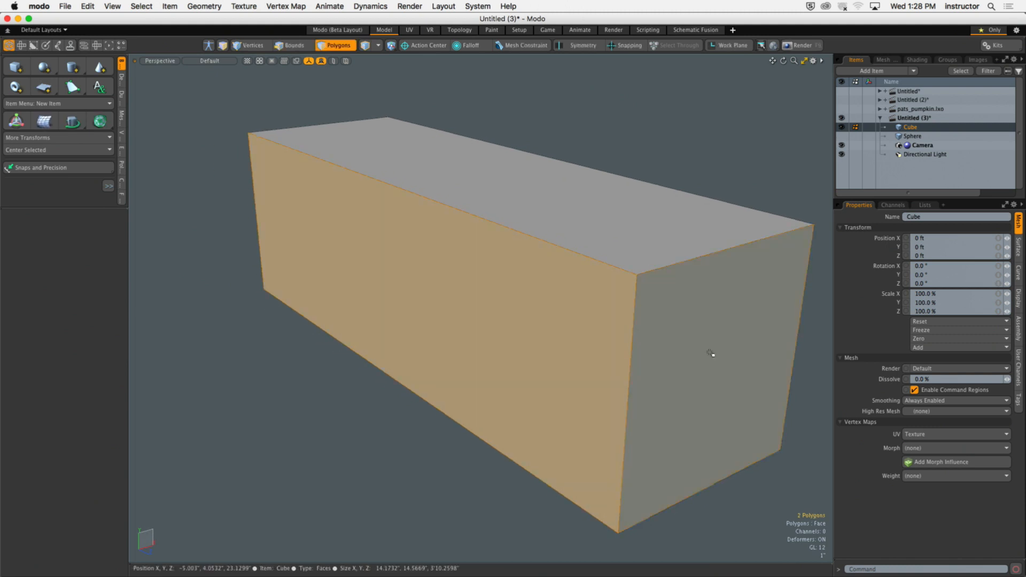
pyautogui.keyDown('shift'); pyautogui.click(699, 321); pyautogui.keyUp('shift')
pyautogui.keyDown('alt'); pyautogui.moveTo(698, 321); pyautogui.dragTo(629, 334); pyautogui.keyUp('alt')
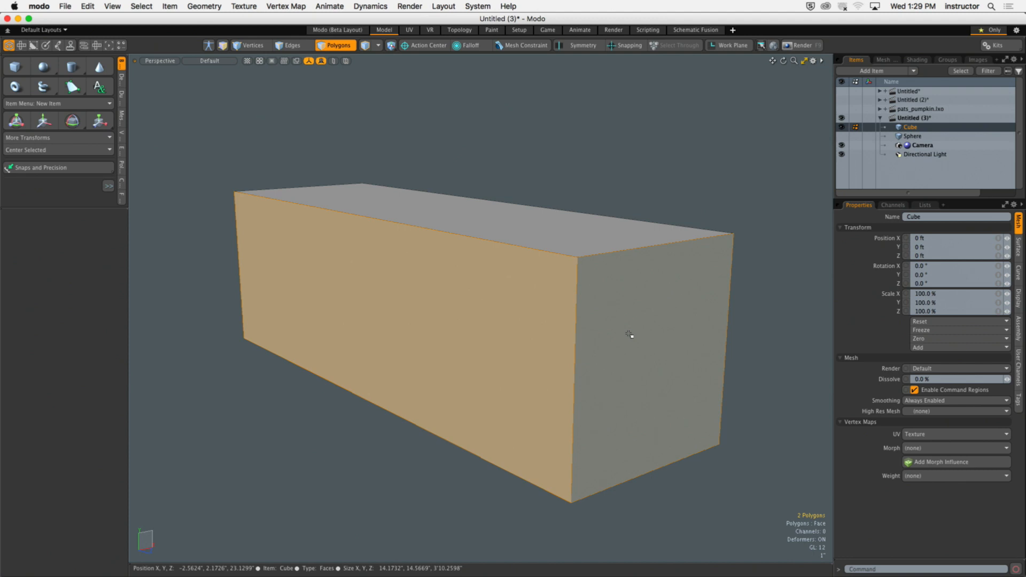
pyautogui.keyDown('shift'); pyautogui.click(629, 334); pyautogui.keyUp('shift')
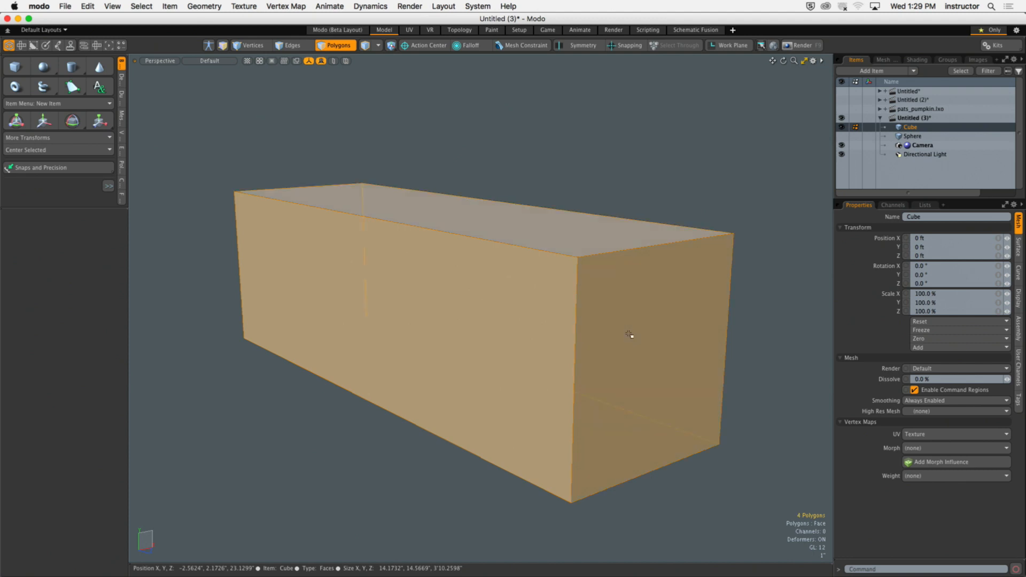
pyautogui.keyDown('alt'); pyautogui.moveTo(587, 187); pyautogui.dragTo(584, 277); pyautogui.keyUp('alt')
pyautogui.hotkey('alt', 'c')
pyautogui.press('space')
pyautogui.click(586, 167)
pyautogui.keyDown('alt'); pyautogui.moveTo(541, 212); pyautogui.dragTo(513, 217); pyautogui.keyUp('alt')
pyautogui.click(522, 285)
pyautogui.keyDown('shift'); pyautogui.click(609, 268); pyautogui.keyUp('shift')
pyautogui.keyDown('ctrl'); pyautogui.keyDown('alt'); pyautogui.moveTo(609, 267); pyautogui.dragTo(546, 277); pyautogui.keyUp('alt'); pyautogui.keyUp('ctrl')
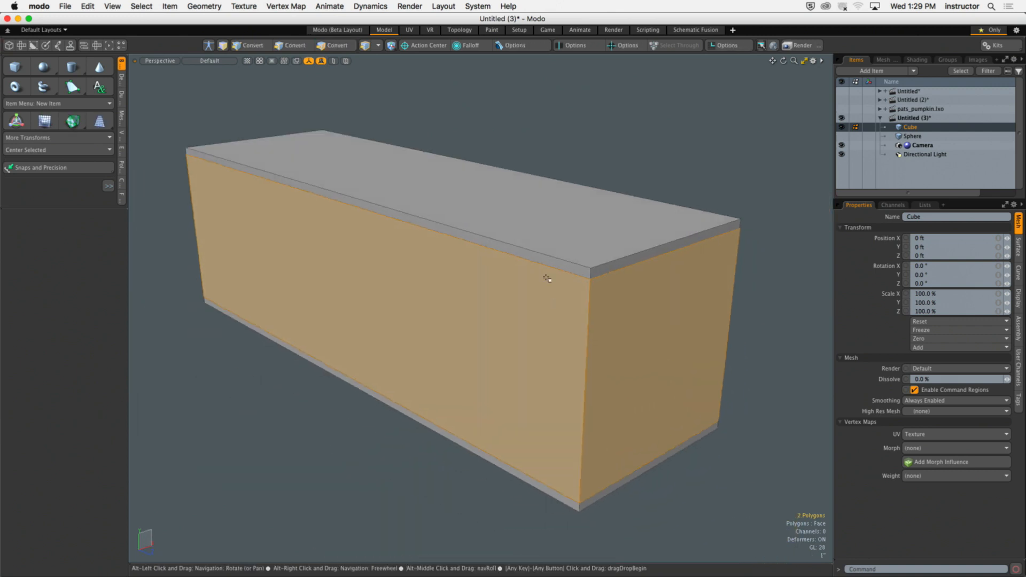
# Step: Select the polygon loop through the box's top and long sides and loop-slice it close to both ends
pyautogui.click(596, 251)
pyautogui.keyDown('shift'); pyautogui.click(576, 287); pyautogui.keyUp('shift')
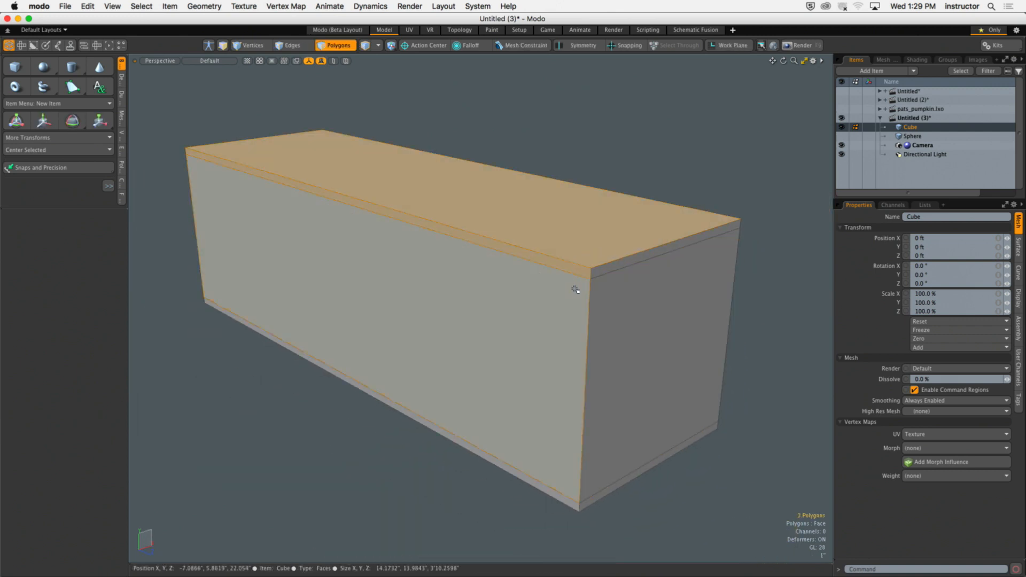
pyautogui.keyDown('alt'); pyautogui.moveTo(576, 288); pyautogui.dragTo(574, 285); pyautogui.keyUp('alt')
pyautogui.press('l')
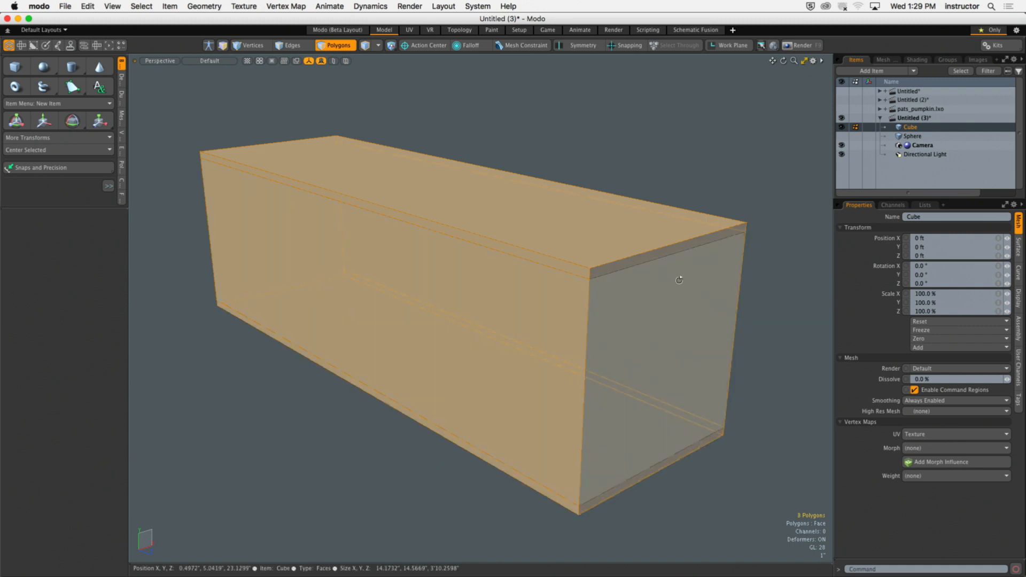
pyautogui.keyDown('alt'); pyautogui.moveTo(678, 277); pyautogui.dragTo(614, 267); pyautogui.keyUp('alt')
pyautogui.hotkey('alt', 'c')
pyautogui.moveTo(615, 267)
pyautogui.mouseDown()
pyautogui.moveTo(650, 267)
pyautogui.moveTo(603, 266)
pyautogui.mouseUp()
pyautogui.press('space')
pyautogui.click(608, 125)
# Step: Loop-slice the box through its top and end face close to both long sides, and clear the selection
pyautogui.keyDown('ctrl'); pyautogui.keyDown('alt'); pyautogui.moveTo(618, 203); pyautogui.dragTo(511, 260); pyautogui.keyUp('alt'); pyautogui.keyUp('ctrl')
pyautogui.moveTo(477, 213); pyautogui.dragTo(533, 272)
pyautogui.hotkey('alt', 'c')
pyautogui.scroll(5, 543, 283)
pyautogui.press('q')
pyautogui.click(719, 138)
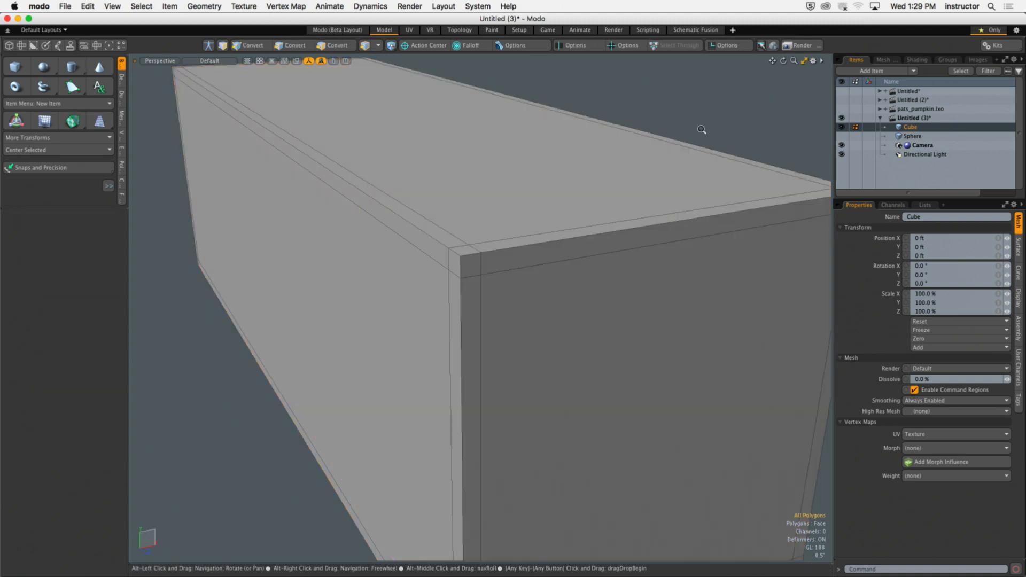
# Step: Preview the fully sliced box as a subdivision surface and return it to plain faces
pyautogui.scroll(-3, 633, 202)
pyautogui.keyDown('alt'); pyautogui.moveTo(632, 201); pyautogui.dragTo(585, 226); pyautogui.keyUp('alt')
pyautogui.scroll(-3, 678, 188)
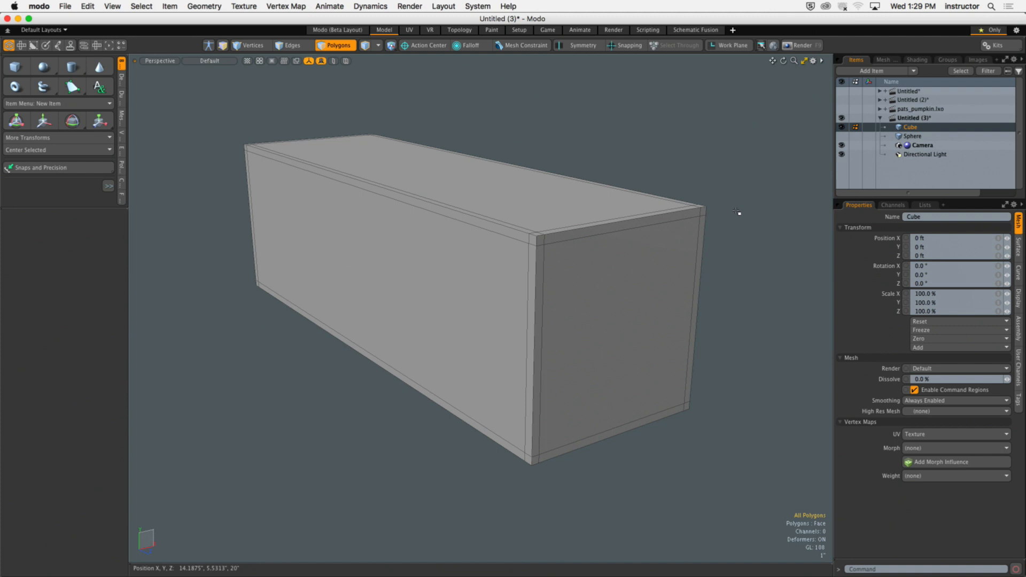
pyautogui.press('Tab')
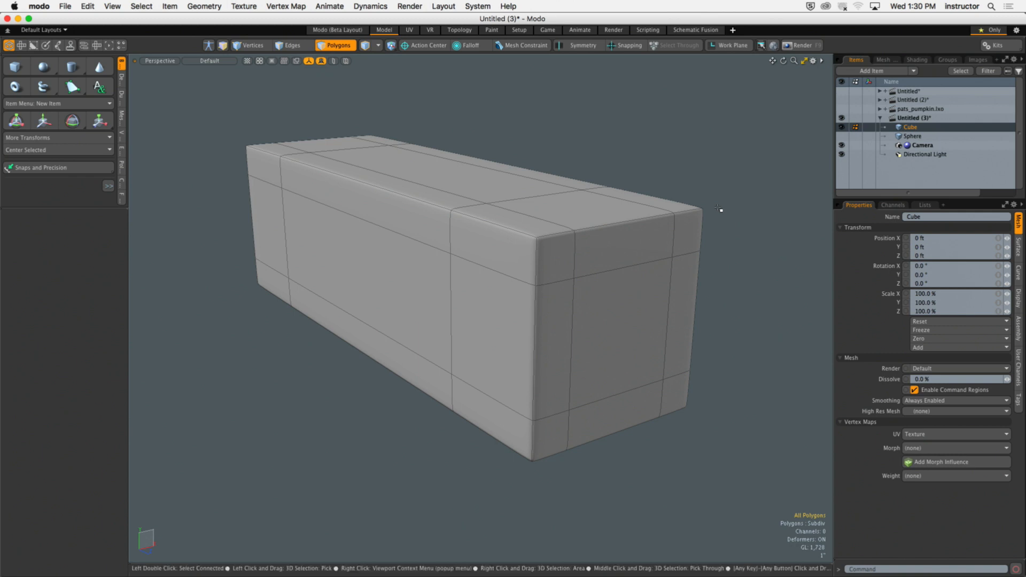
pyautogui.press('Tab')
# Step: Highlight the two narrow polygons along the end's upper edge at the near corner, and clear the selection
pyautogui.scroll(5, 607, 234)
pyautogui.click(582, 292)
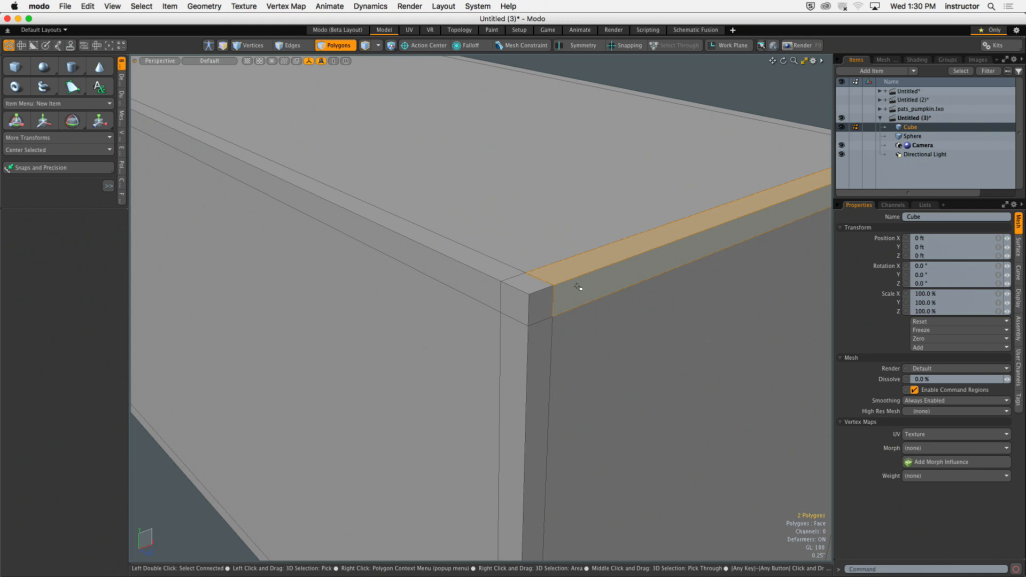
pyautogui.keyDown('alt'); pyautogui.moveTo(579, 214); pyautogui.dragTo(666, 219); pyautogui.keyUp('alt')
pyautogui.click(731, 213)
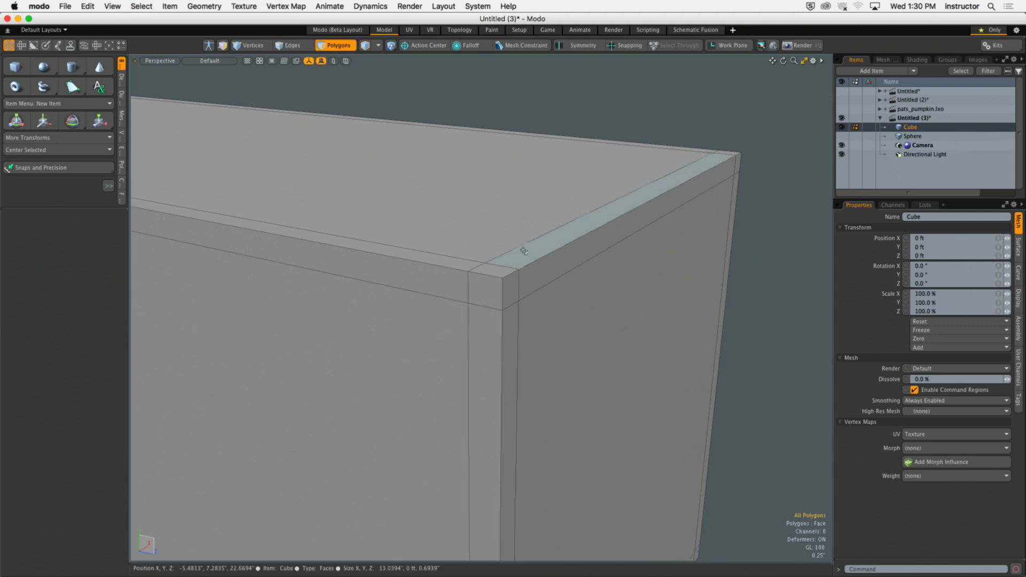
# Step: Highlight the three supporting edge loops around the near corner in edge selection mode, and clear the selection
pyautogui.press('2')
pyautogui.doubleClick(520, 246)
pyautogui.keyDown('shift'); pyautogui.doubleClick(522, 299); pyautogui.keyUp('shift')
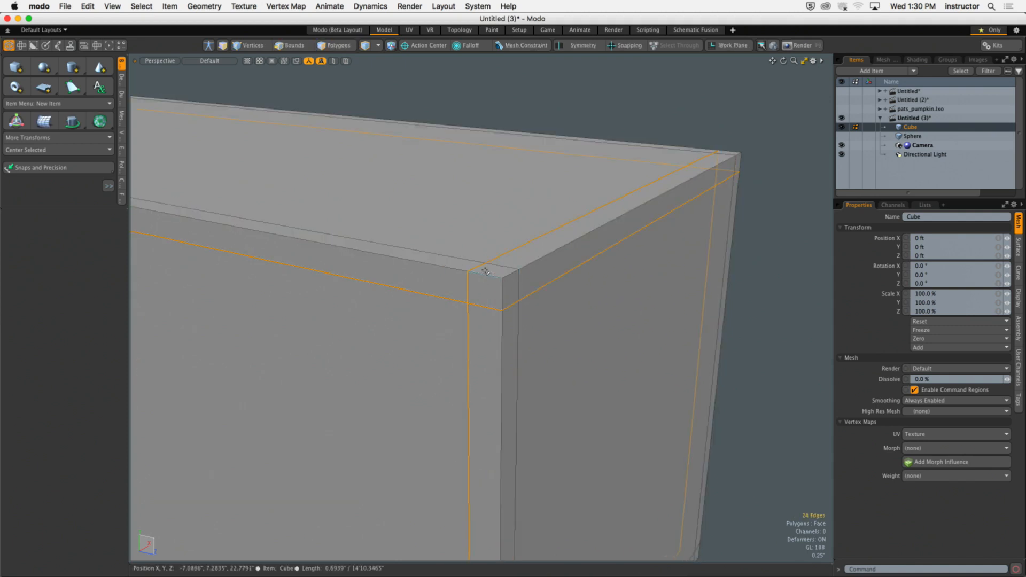
pyautogui.keyDown('shift'); pyautogui.doubleClick(511, 264); pyautogui.keyUp('shift')
pyautogui.click(760, 243)
pyautogui.keyDown('ctrl'); pyautogui.keyDown('alt'); pyautogui.moveTo(761, 243); pyautogui.dragTo(598, 268); pyautogui.keyUp('alt'); pyautogui.keyUp('ctrl')
pyautogui.keyDown('alt'); pyautogui.keyDown('shift'); pyautogui.moveTo(706, 284); pyautogui.dragTo(650, 313); pyautogui.keyUp('shift'); pyautogui.keyUp('alt')
pyautogui.keyDown('ctrl'); pyautogui.keyDown('alt'); pyautogui.moveTo(649, 313); pyautogui.dragTo(623, 296); pyautogui.keyUp('alt'); pyautogui.keyUp('ctrl')
pyautogui.keyDown('alt'); pyautogui.keyDown('shift'); pyautogui.moveTo(623, 297); pyautogui.dragTo(597, 271); pyautogui.keyUp('shift'); pyautogui.keyUp('alt')
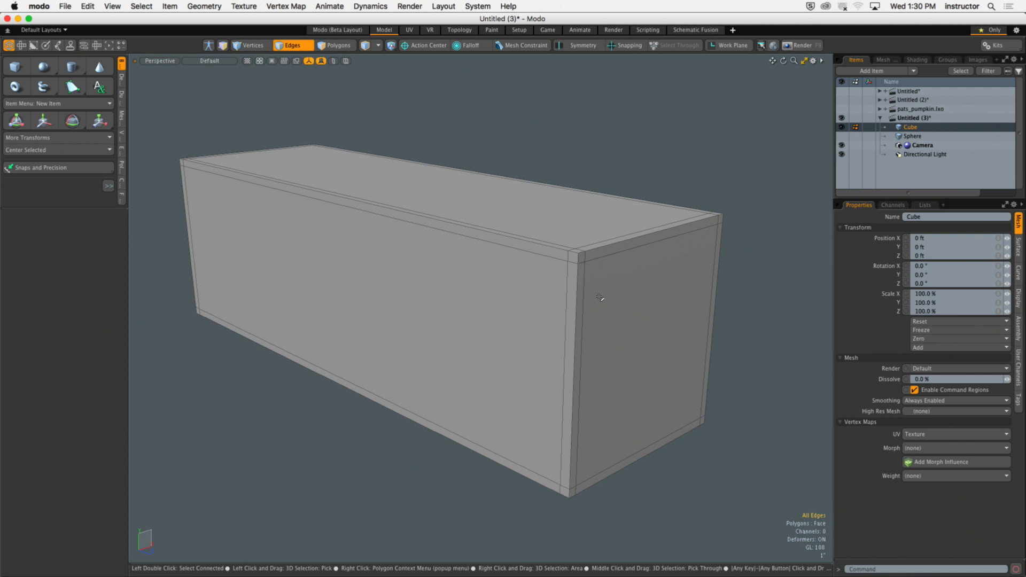
# Step: Toggle the box repeatedly between subdivision surface and plain faces to compare its edge sharpness
pyautogui.press('Tab')
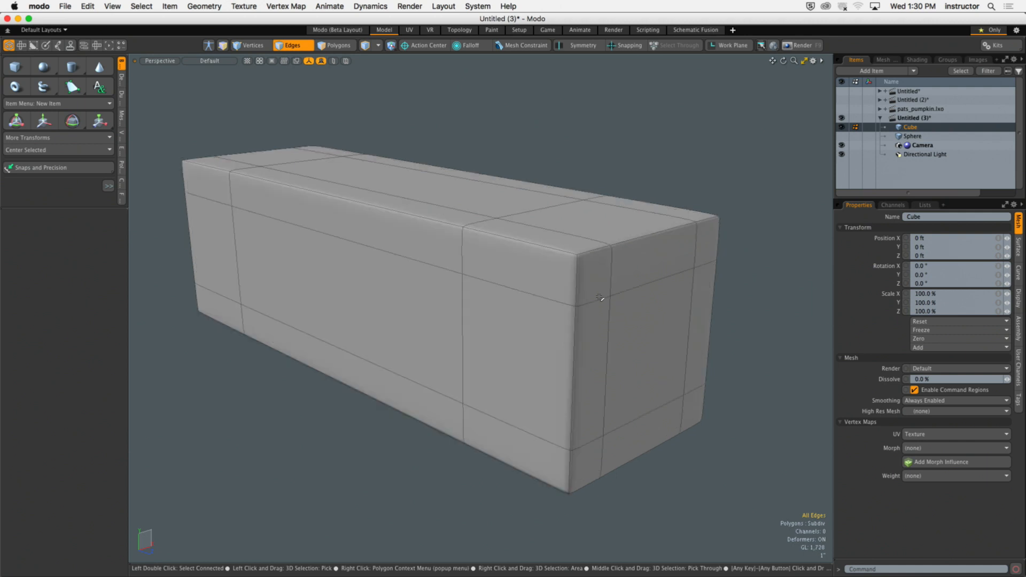
pyautogui.press('Tab')
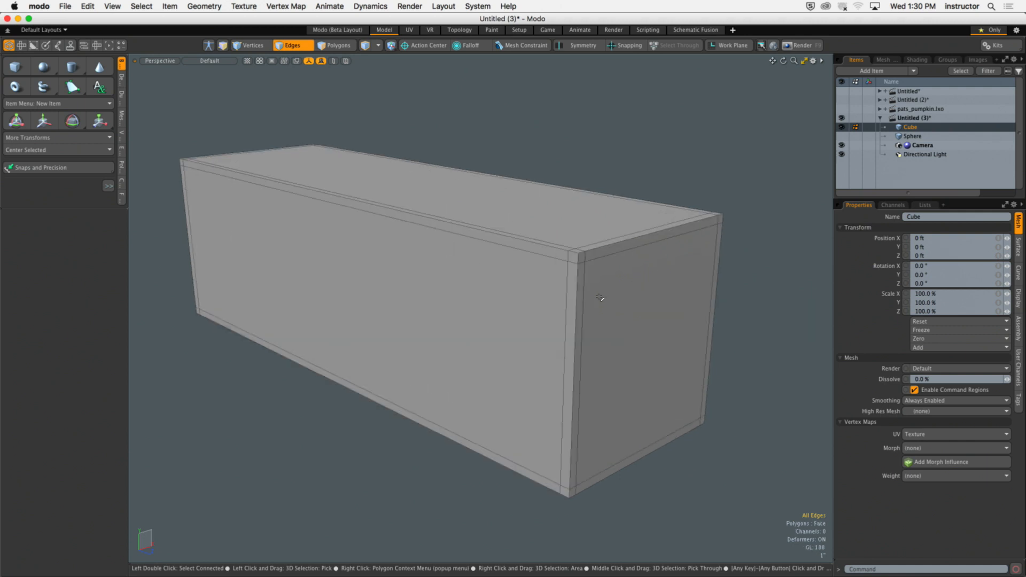
pyautogui.press('Tab')
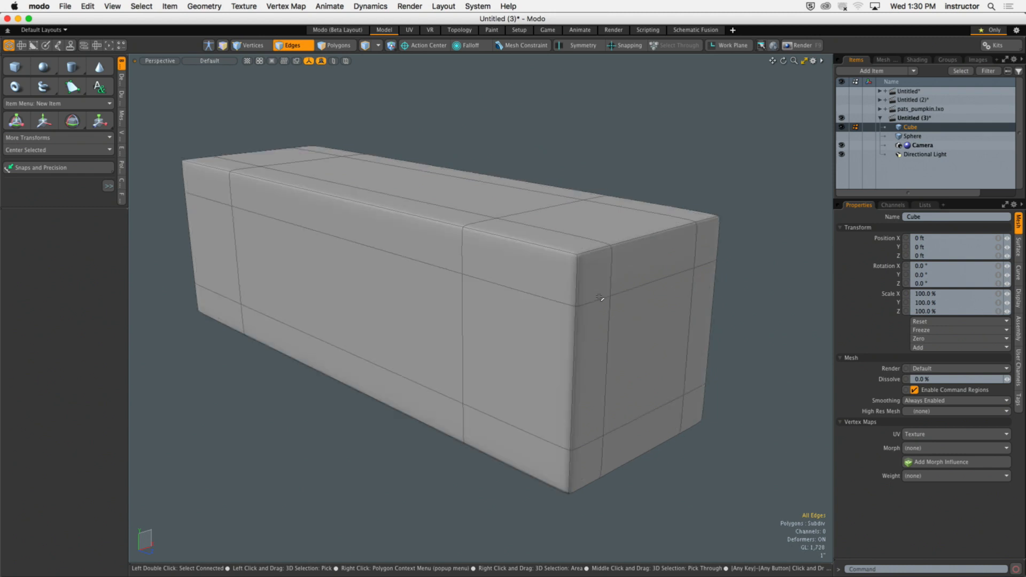
pyautogui.press('Tab')
pyautogui.press('Tab')
pyautogui.press('Tab')
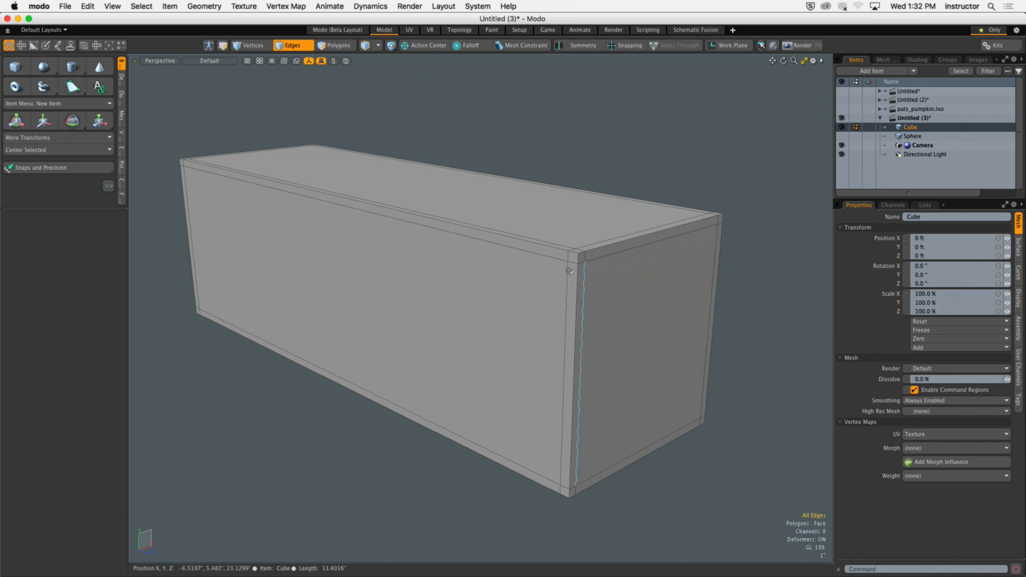
# Step: Switch to polygon selection and compare the near end's corners as a subdivision surface and as plain faces
pyautogui.keyDown('alt'); pyautogui.moveTo(600, 297); pyautogui.dragTo(553, 273); pyautogui.keyUp('alt')
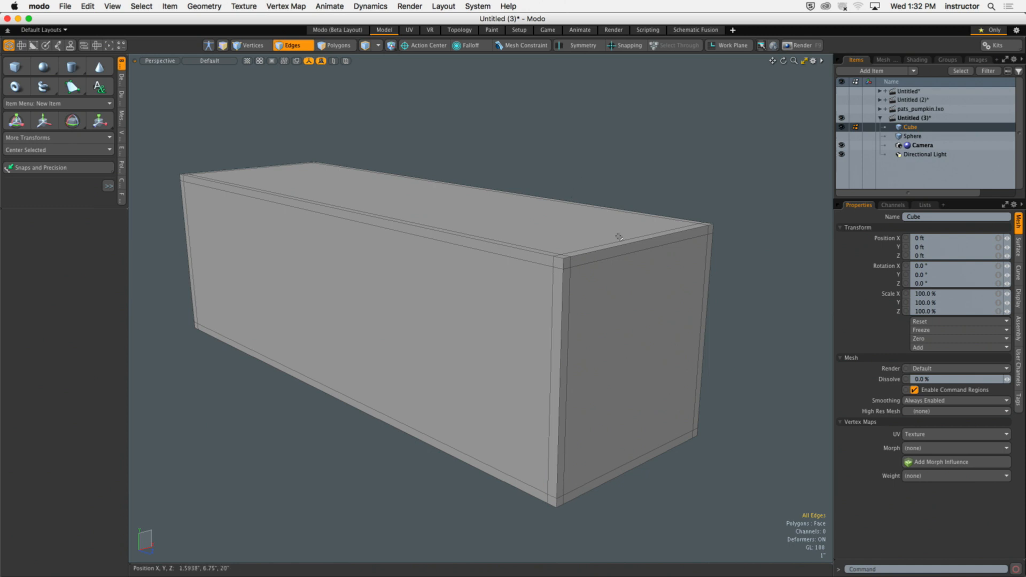
pyautogui.press('Tab')
pyautogui.keyDown('alt'); pyautogui.moveTo(619, 237); pyautogui.dragTo(610, 258); pyautogui.keyUp('alt')
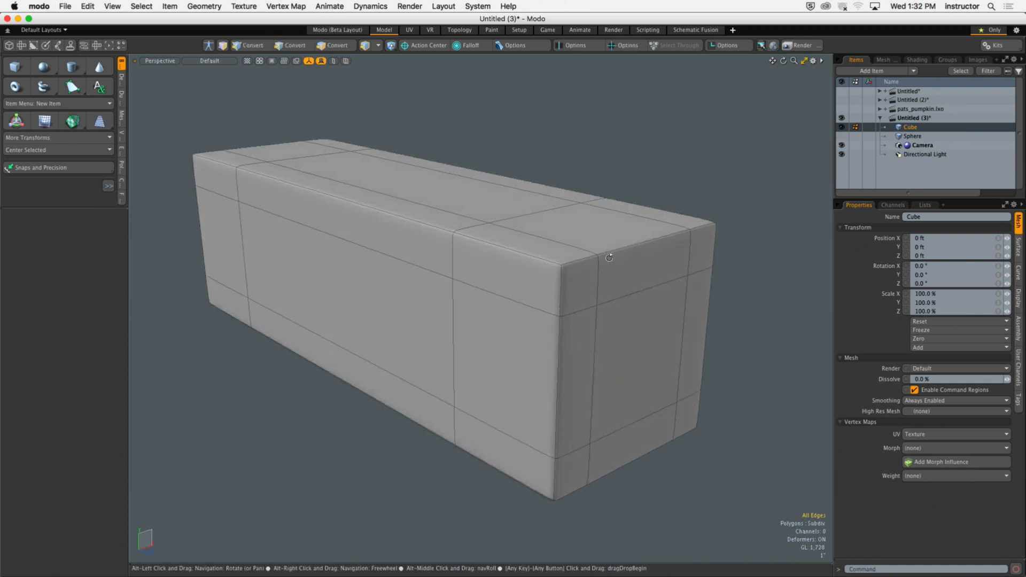
pyautogui.press('3')
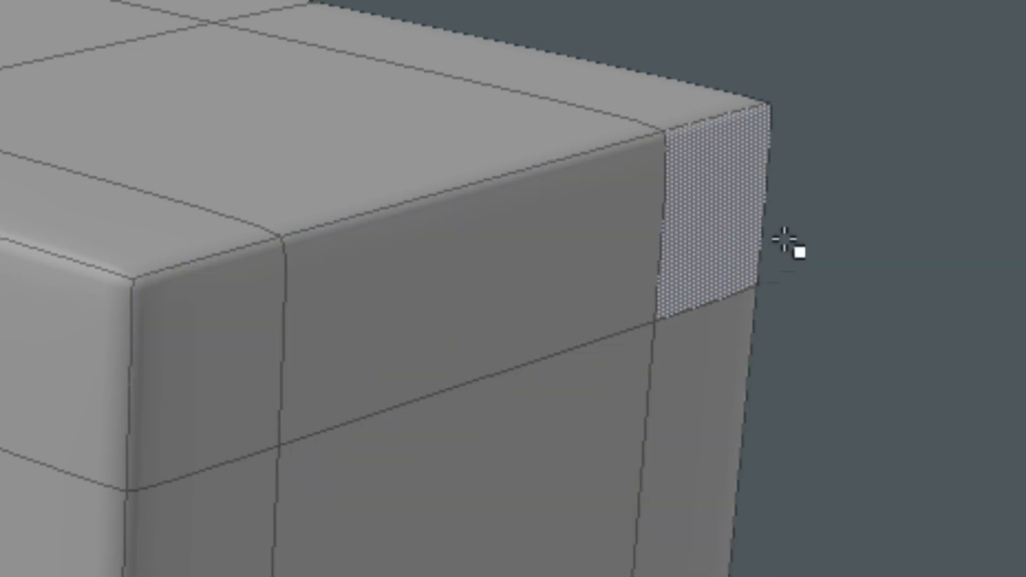
pyautogui.press('Tab')
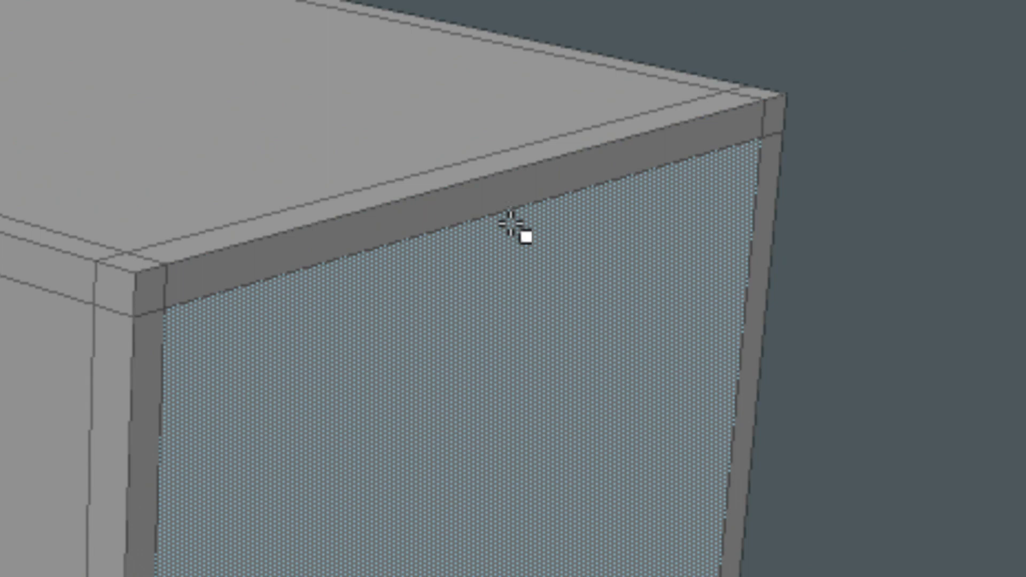
pyautogui.press('Tab')
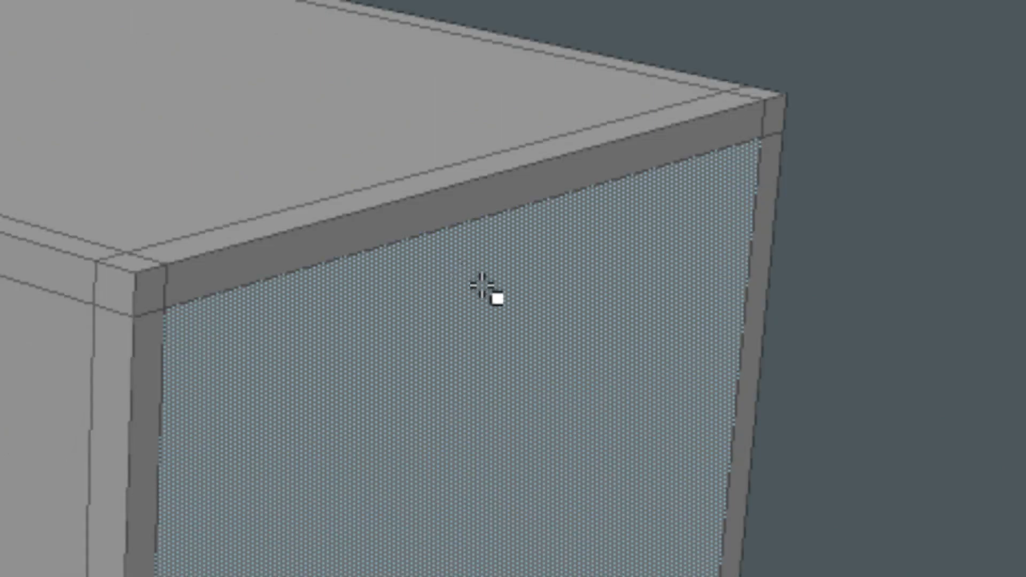
# Step: Compare standard and Catmull-Clark subdivision on the box's corners, leaving the box as Catmull-Clark
pyautogui.press('Tab')
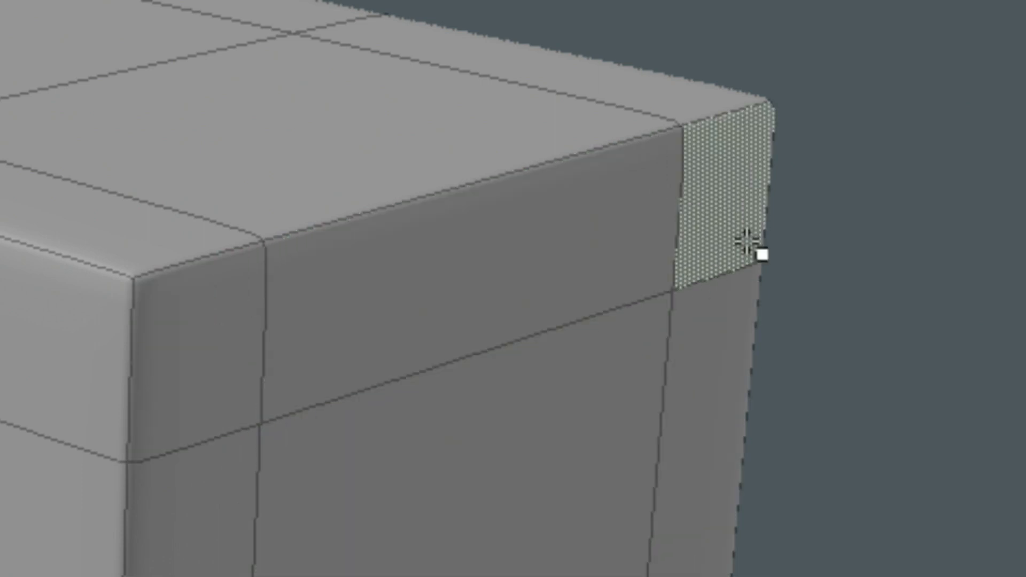
pyautogui.press('Tab')
pyautogui.hotkey('shift', 'Tab')
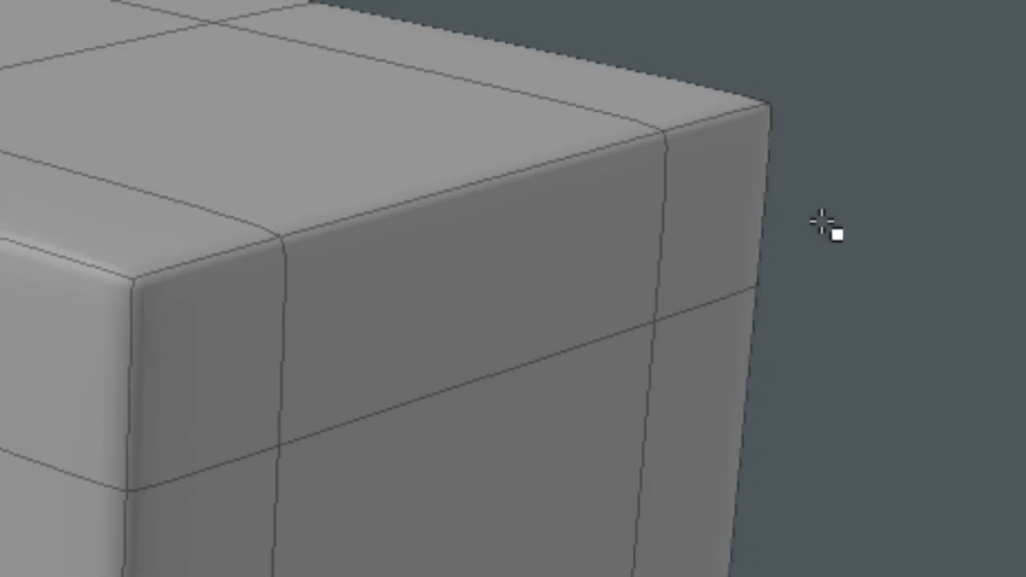
pyautogui.press('Tab')
pyautogui.hotkey('shift', 'Tab')
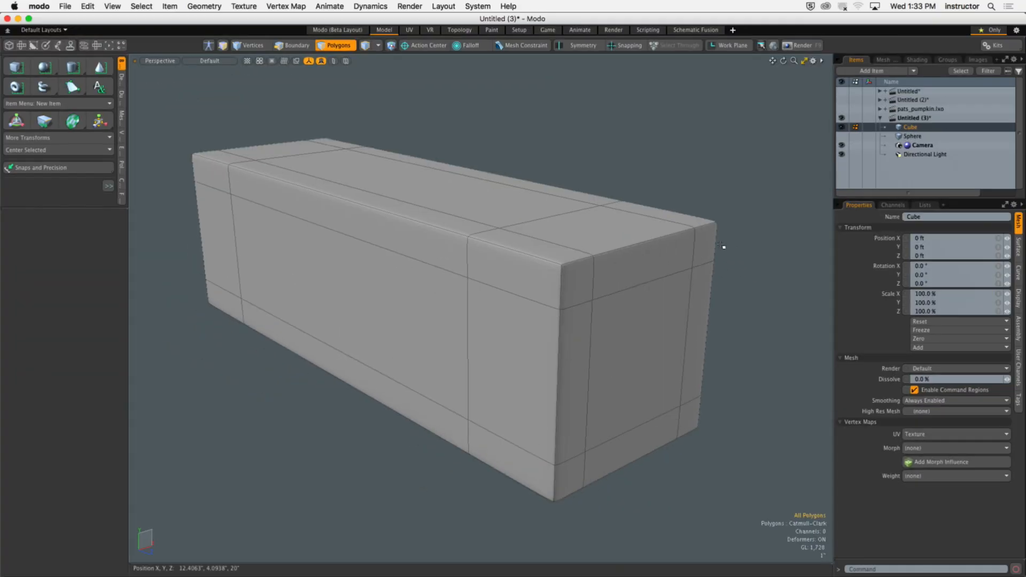
# Step: Make the hidden sphere visible again alongside the Catmull-Clark box
pyautogui.click(842, 137)
pyautogui.keyDown('alt'); pyautogui.keyDown('shift'); pyautogui.moveTo(716, 174); pyautogui.dragTo(594, 190); pyautogui.keyUp('shift'); pyautogui.keyUp('alt')
pyautogui.keyDown('alt'); pyautogui.keyDown('shift'); pyautogui.moveTo(675, 113); pyautogui.dragTo(689, 211); pyautogui.keyUp('shift'); pyautogui.keyUp('alt')
pyautogui.keyDown('alt'); pyautogui.moveTo(689, 211); pyautogui.dragTo(802, 172); pyautogui.keyUp('alt')
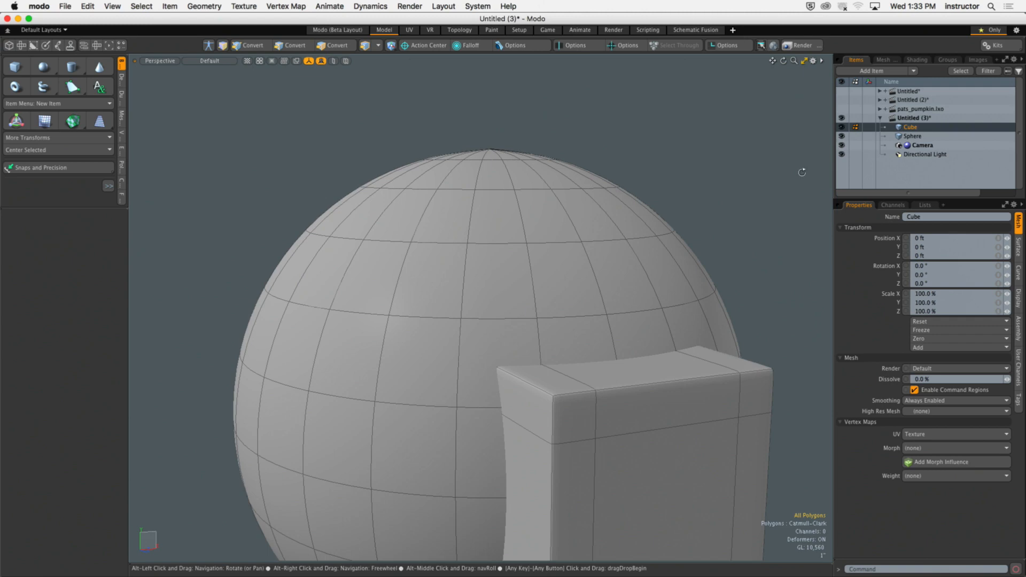
# Step: Select the sphere's polygons, compare them as plain faces and as a Catmull-Clark surface, and clear the polygon selection
pyautogui.click(922, 138)
pyautogui.doubleClick(484, 287)
pyautogui.keyDown('alt'); pyautogui.keyDown('shift'); pyautogui.moveTo(486, 287); pyautogui.dragTo(513, 235); pyautogui.keyUp('shift'); pyautogui.keyUp('alt')
pyautogui.keyDown('alt'); pyautogui.moveTo(513, 235); pyautogui.dragTo(543, 259); pyautogui.keyUp('alt')
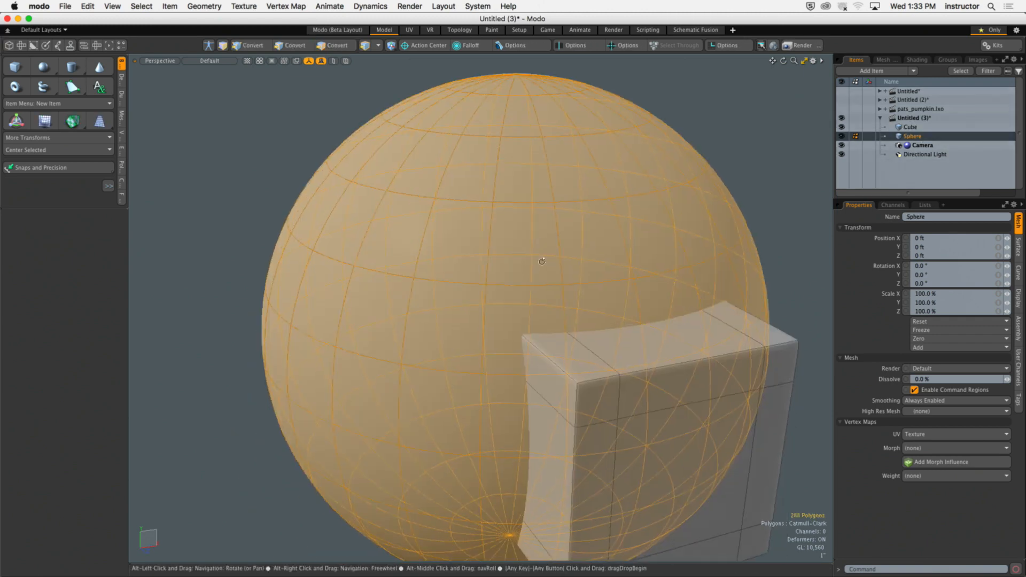
pyautogui.click(801, 148)
pyautogui.doubleClick(570, 230)
pyautogui.hotkey('shift', 'Tab')
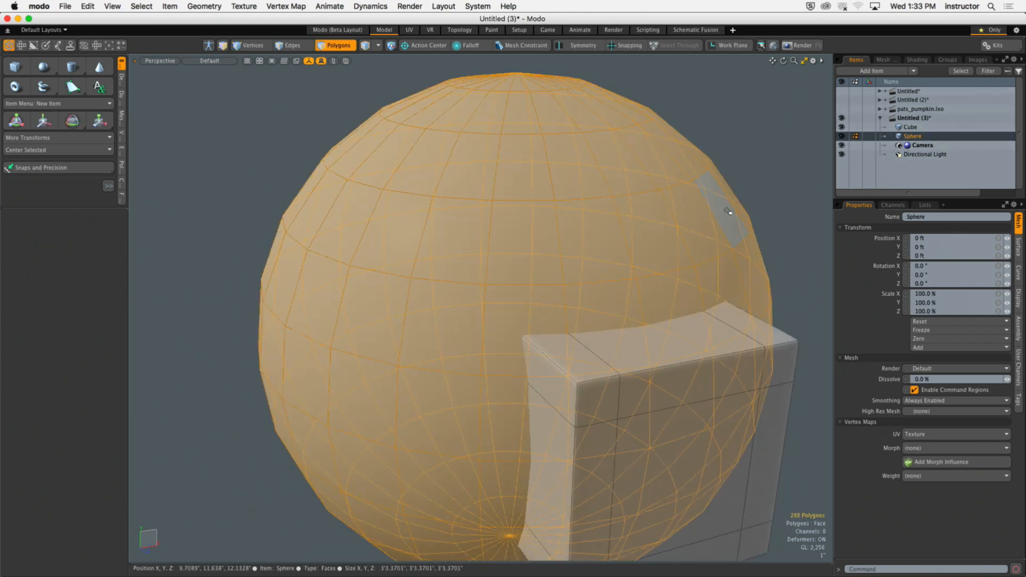
pyautogui.hotkey('shift', 'Tab')
pyautogui.click(758, 163)
pyautogui.keyDown('alt'); pyautogui.moveTo(756, 153); pyautogui.dragTo(723, 132); pyautogui.keyUp('alt')
pyautogui.keyDown('alt'); pyautogui.keyDown('shift'); pyautogui.moveTo(723, 132); pyautogui.dragTo(645, 172); pyautogui.keyUp('shift'); pyautogui.keyUp('alt')
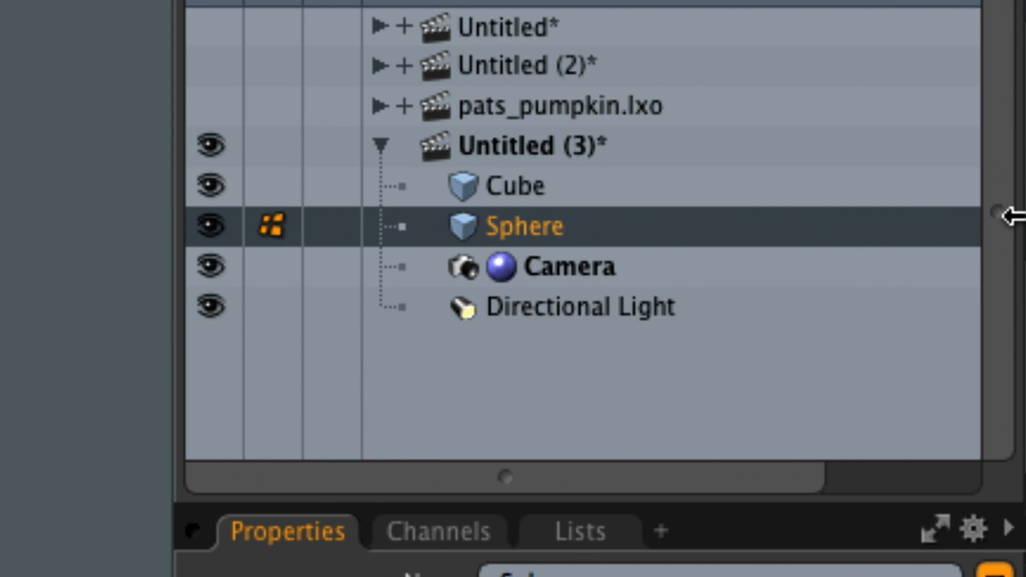
# Step: Select the Cube and finally the Sphere in the scene's item list, and switch from polygon to item selection
pyautogui.click(637, 192)
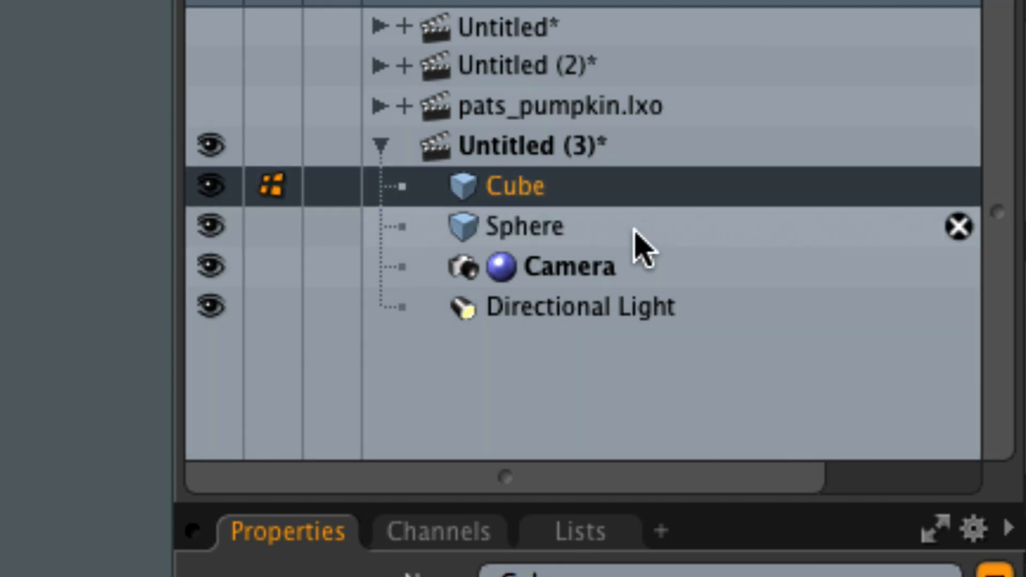
pyautogui.click(671, 233)
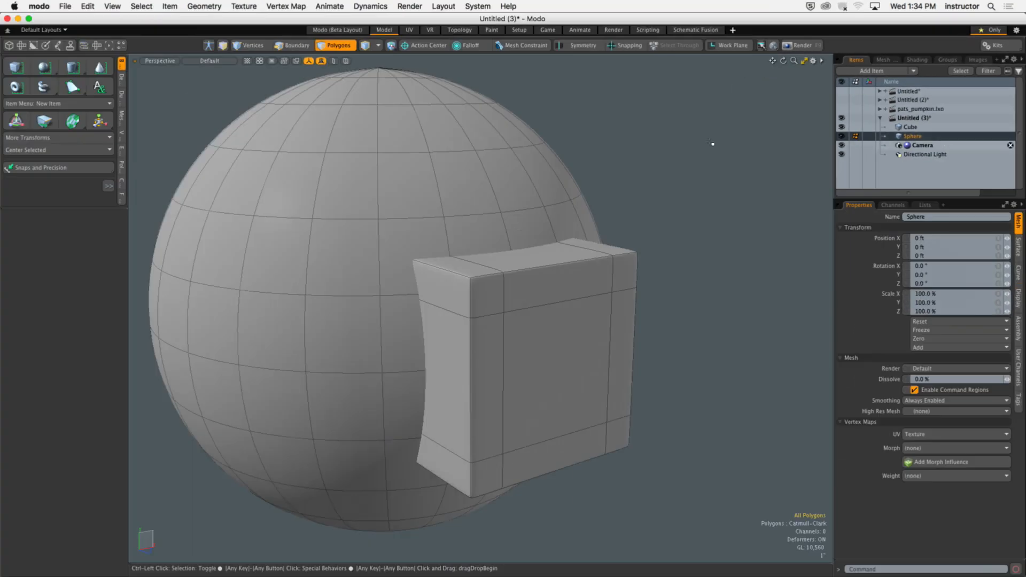
pyautogui.keyDown('alt'); pyautogui.keyDown('shift'); pyautogui.moveTo(621, 135); pyautogui.dragTo(635, 156); pyautogui.keyUp('shift'); pyautogui.keyUp('alt')
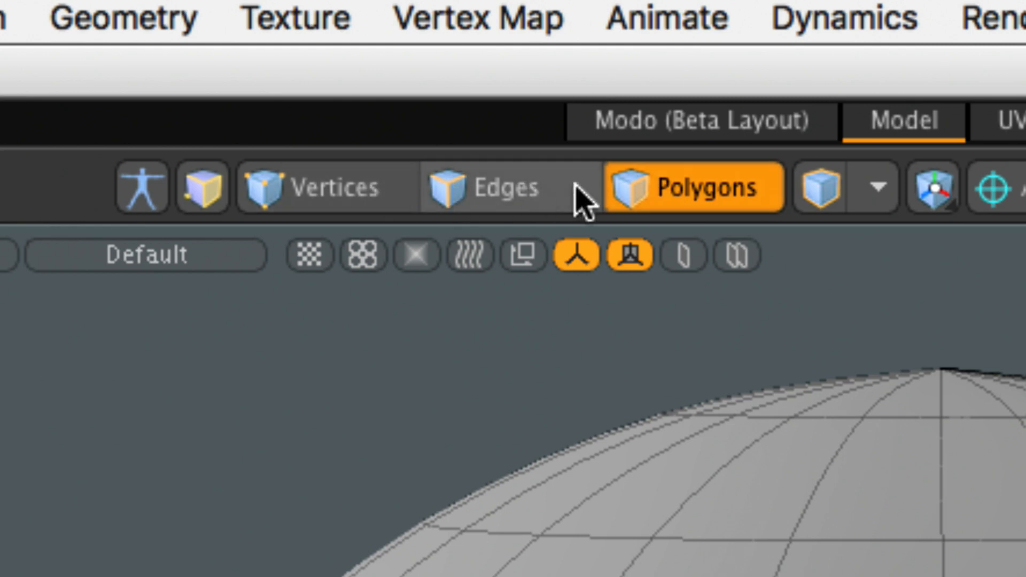
pyautogui.click(694, 189)
pyautogui.click(755, 366)
pyautogui.click(778, 416)
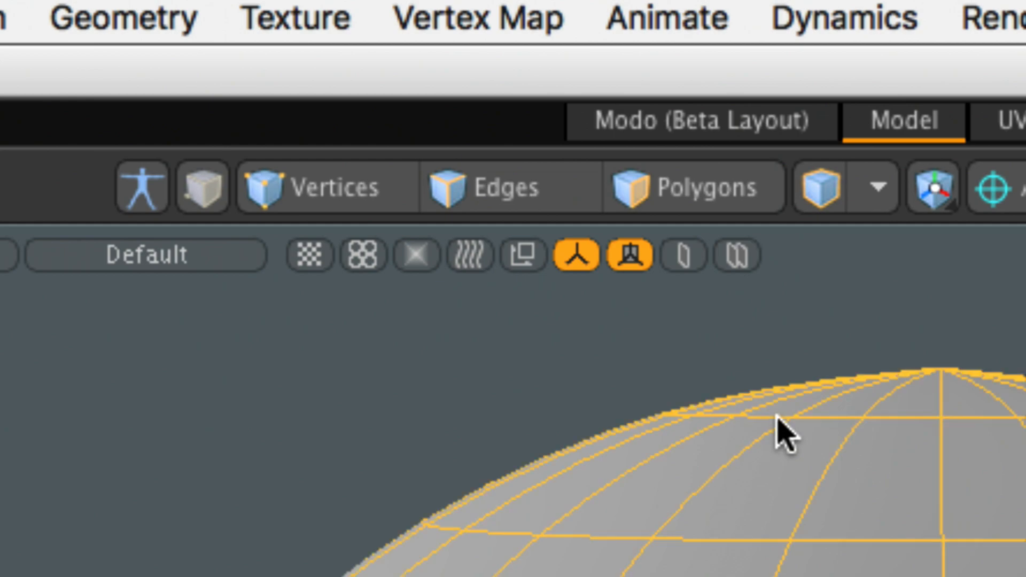
pyautogui.press('ctrl')
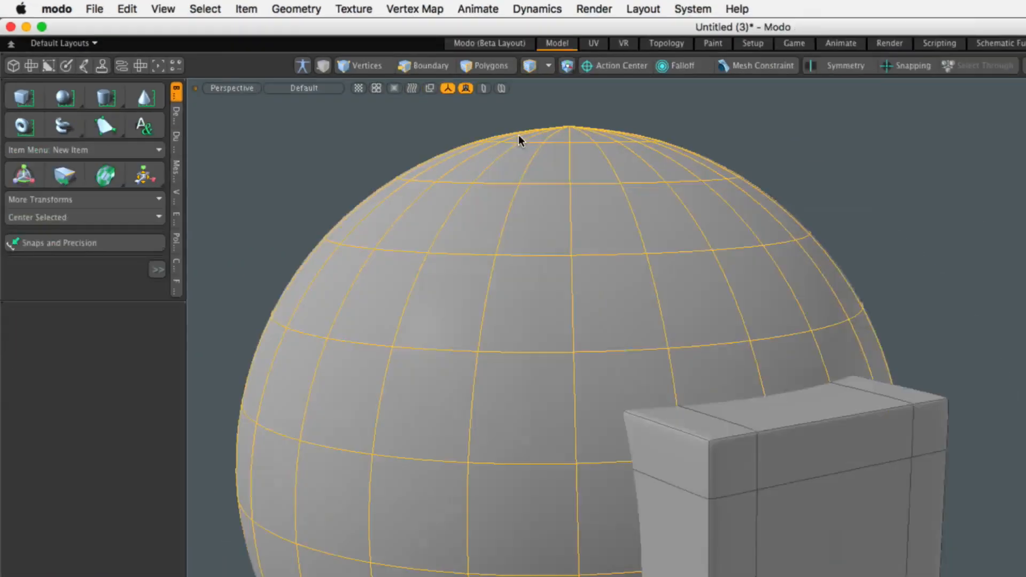
pyautogui.keyDown('alt'); pyautogui.moveTo(591, 194); pyautogui.dragTo(719, 180); pyautogui.keyUp('alt')
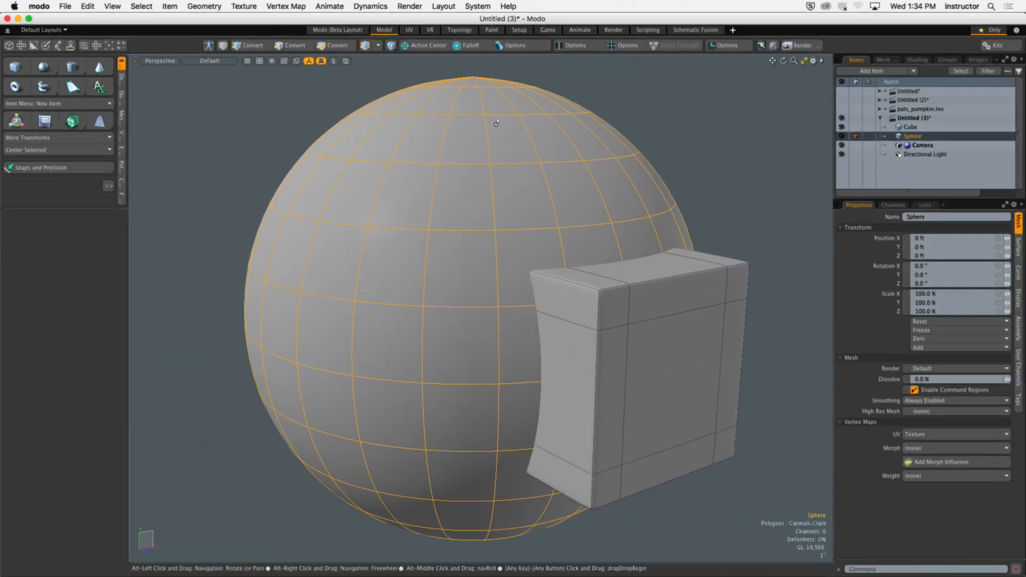
pyautogui.keyDown('alt'); pyautogui.moveTo(496, 124); pyautogui.dragTo(454, 143); pyautogui.keyUp('alt')
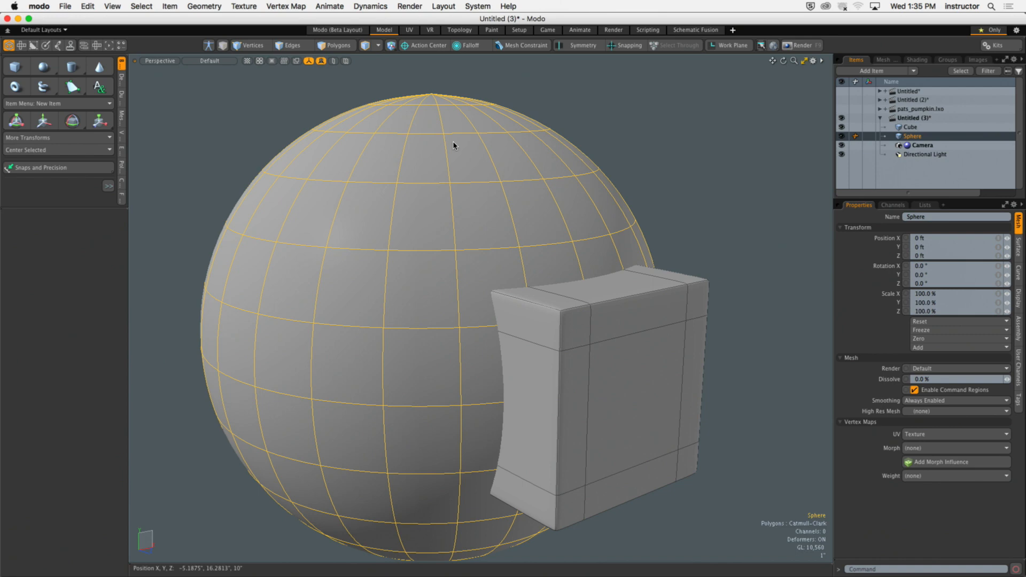
# Step: Clear the selection and reselect the whole sphere as an item
pyautogui.click(625, 147)
pyautogui.scroll(-5, 554, 141)
pyautogui.keyDown('alt'); pyautogui.moveTo(509, 159); pyautogui.dragTo(481, 128); pyautogui.keyUp('alt')
pyautogui.keyDown('alt'); pyautogui.keyDown('shift'); pyautogui.moveTo(481, 128); pyautogui.dragTo(519, 194); pyautogui.keyUp('shift'); pyautogui.keyUp('alt')
pyautogui.click(522, 190)
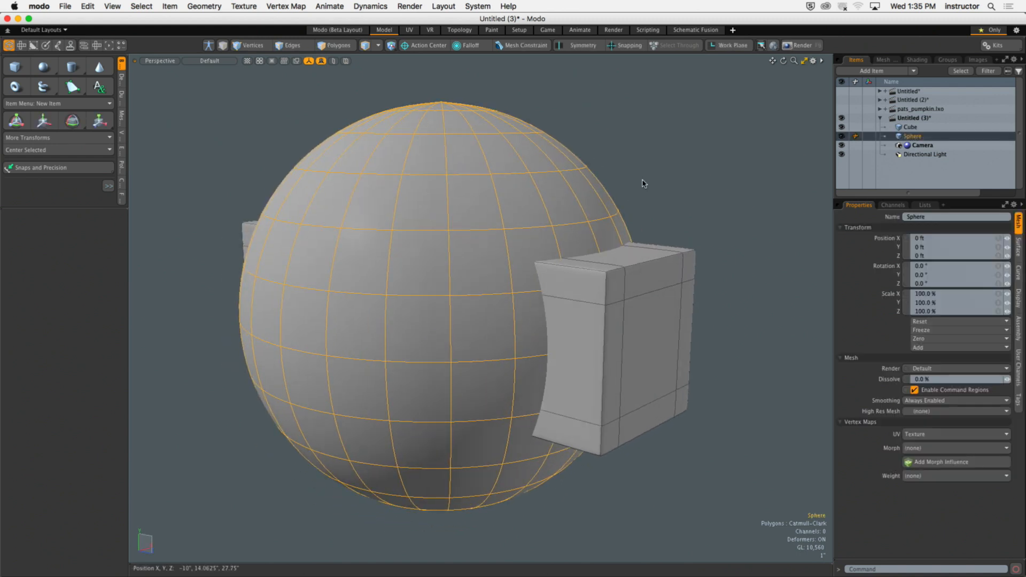
# Step: Extend the modelling tool palette downward so that more tools are shown
pyautogui.press('w')
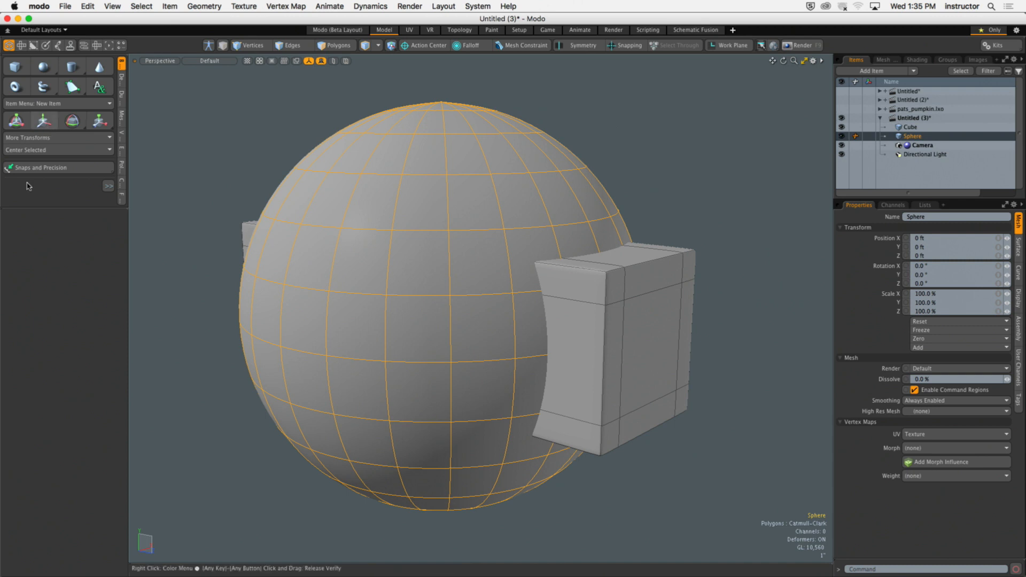
pyautogui.press('q')
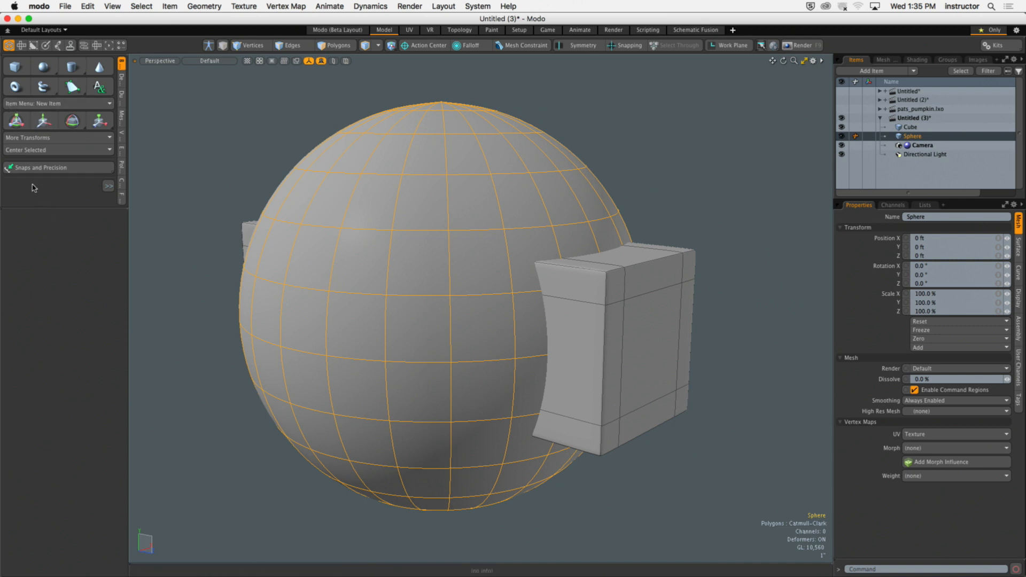
pyautogui.moveTo(33, 207); pyautogui.dragTo(44, 346)
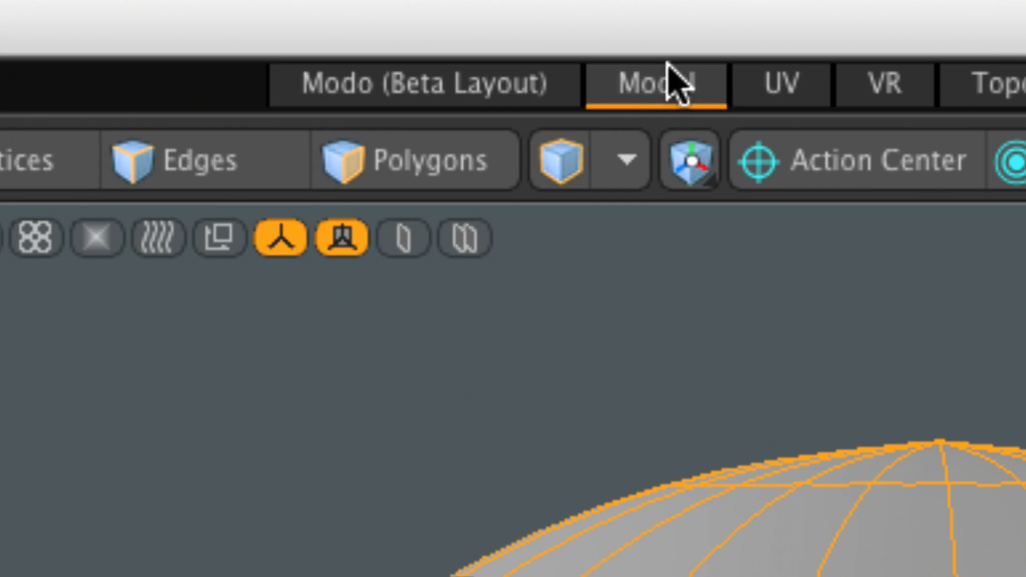
# Step: Look at the Mesh Fusion tools in the Modo (Beta Layout), and open the Fusion tools in the Model layout
pyautogui.click(444, 91)
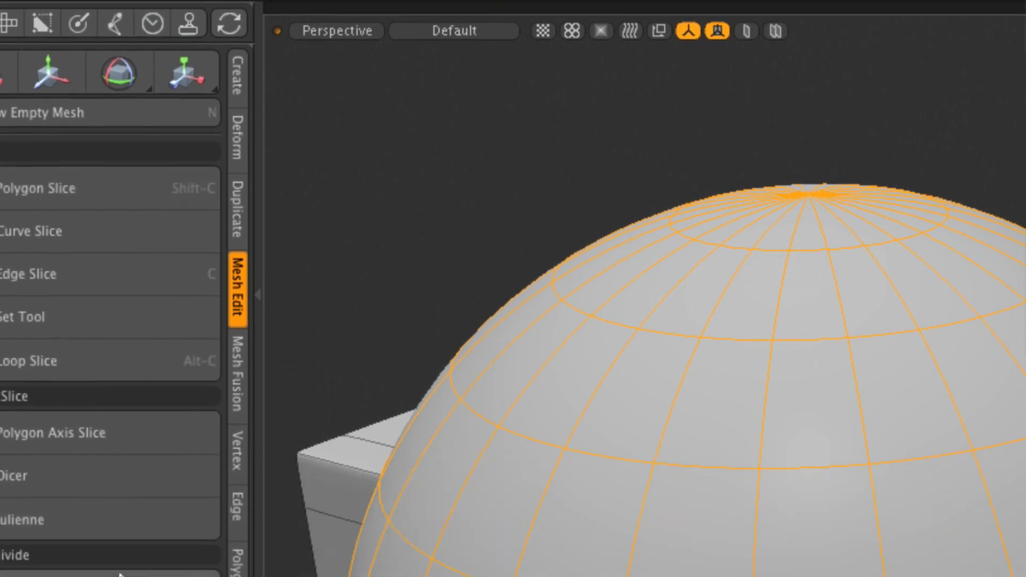
pyautogui.click(241, 370)
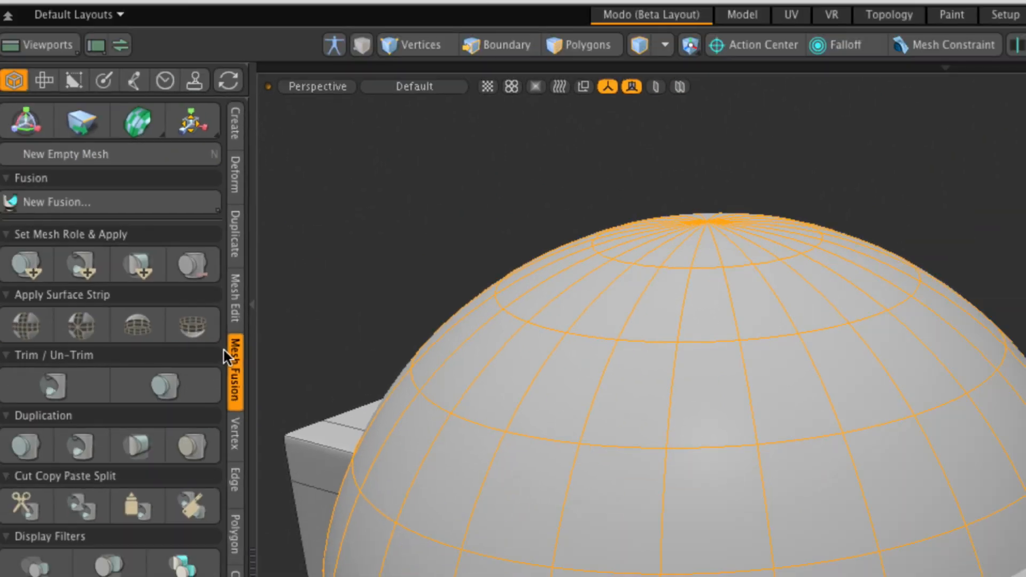
pyautogui.click(754, 15)
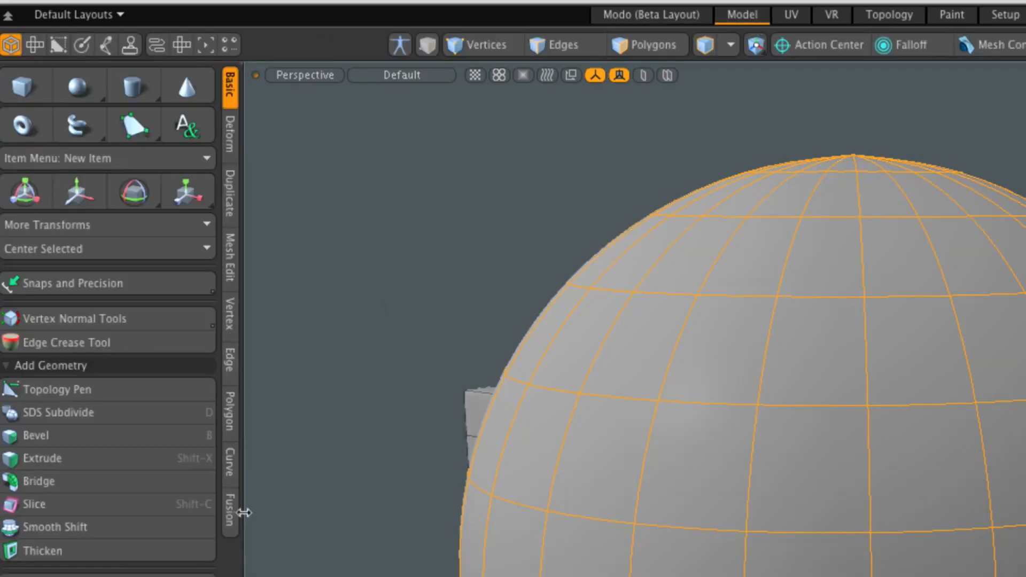
pyautogui.click(230, 517)
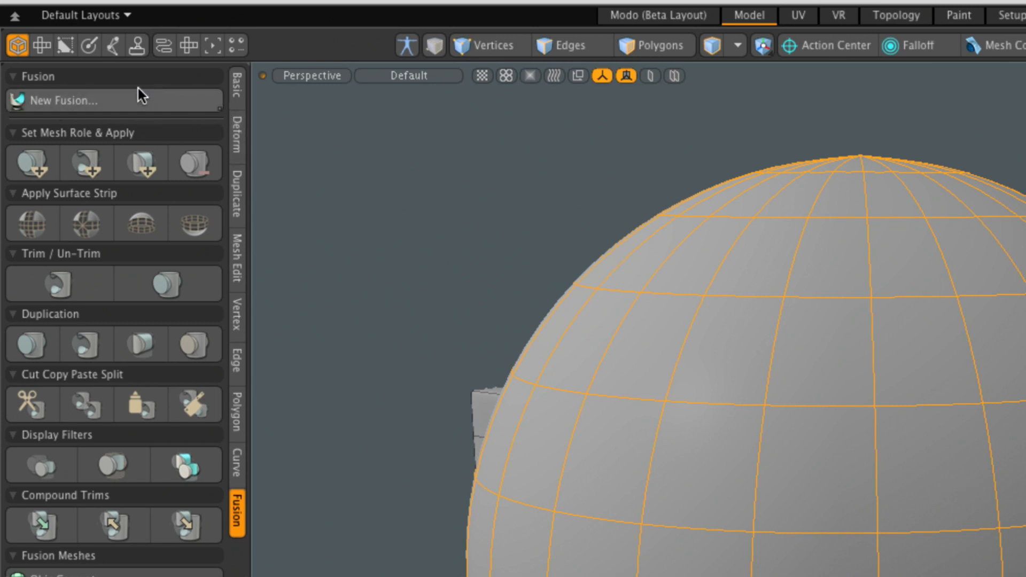
# Step: Create a new fusion from the selected sphere, keeping the default name and strip properties
pyautogui.click(87, 107)
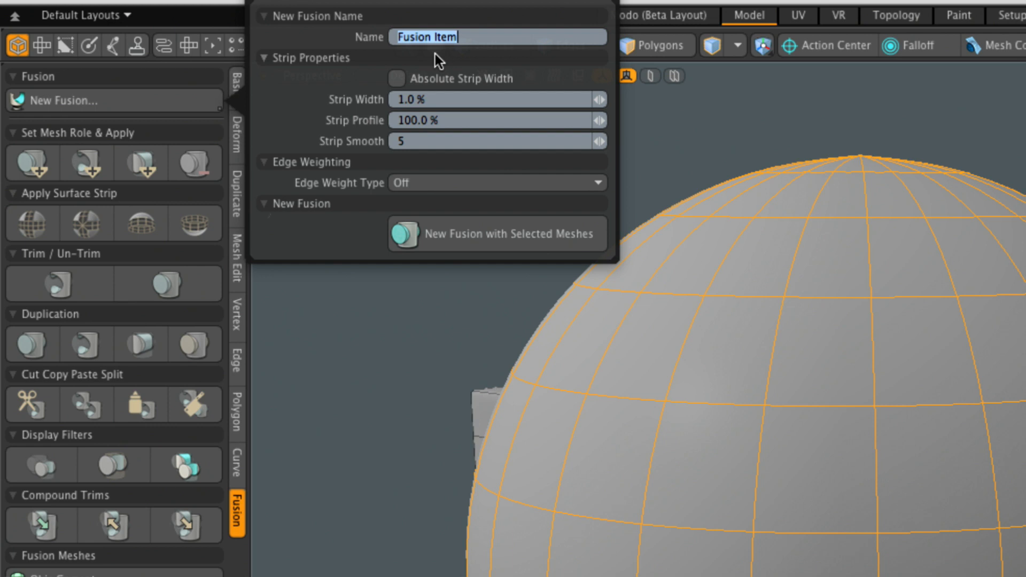
pyautogui.click(469, 234)
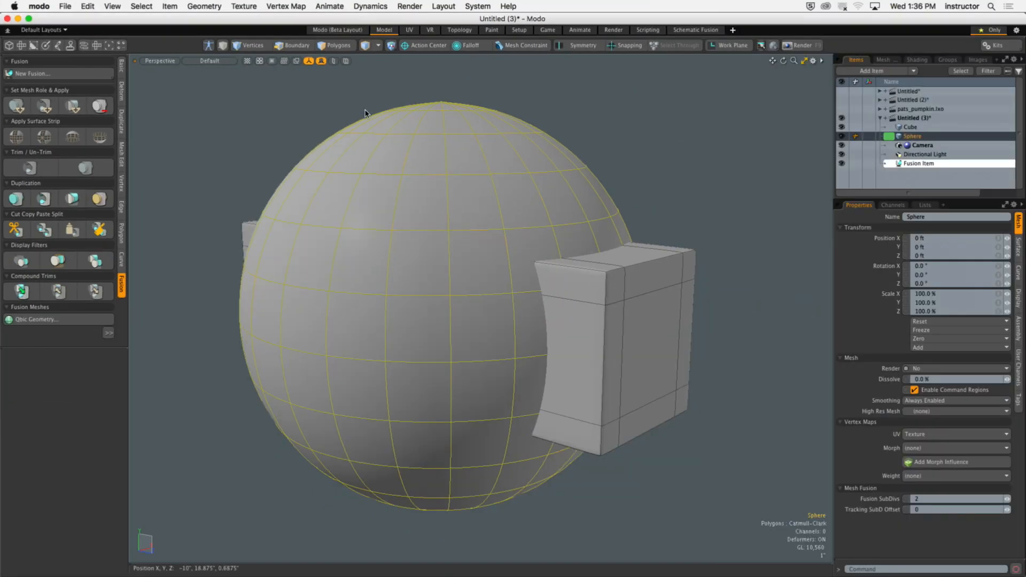
pyautogui.keyDown('alt'); pyautogui.keyDown('shift'); pyautogui.moveTo(759, 298); pyautogui.dragTo(787, 315); pyautogui.keyUp('shift'); pyautogui.keyUp('alt')
pyautogui.moveTo(404, 184)
pyautogui.keyDown('alt'); pyautogui.mouseDown()
pyautogui.moveTo(390, 165)
pyautogui.moveTo(408, 181)
pyautogui.mouseUp(); pyautogui.keyUp('alt')
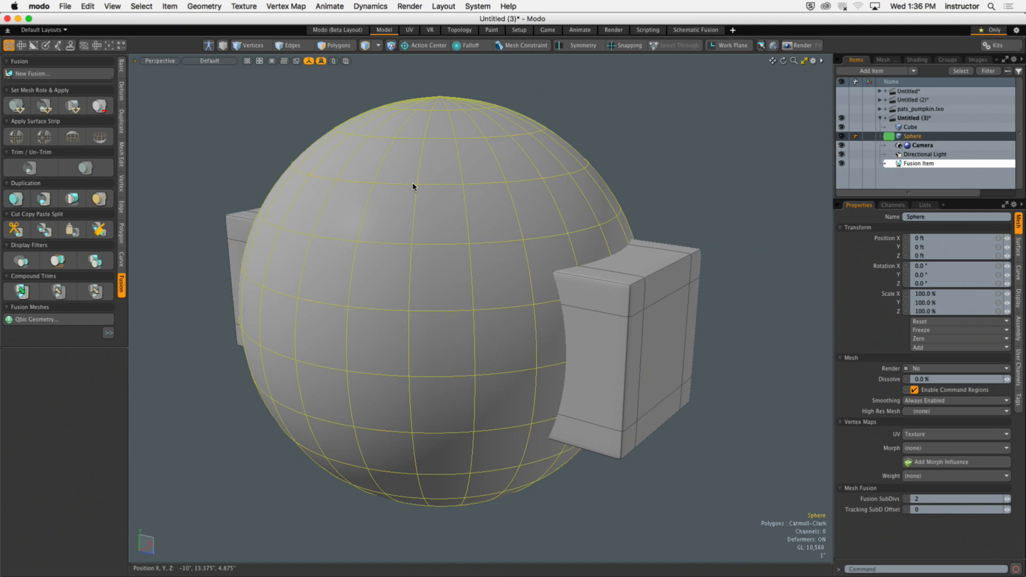
# Step: Deselect the sphere and examine the additional Fusion tools for meshes, strips and display
pyautogui.click(179, 298)
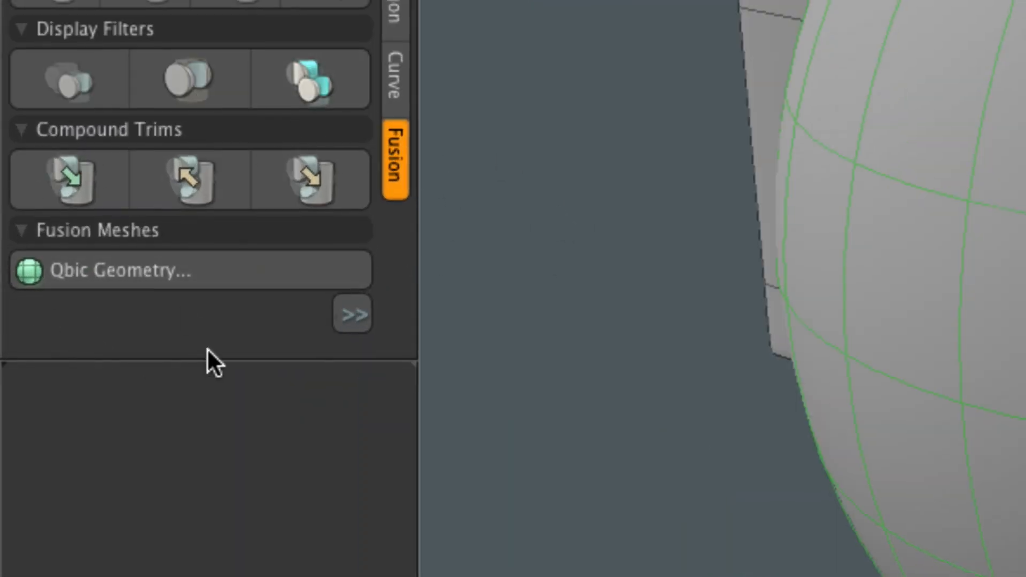
pyautogui.moveTo(215, 365); pyautogui.dragTo(224, 560)
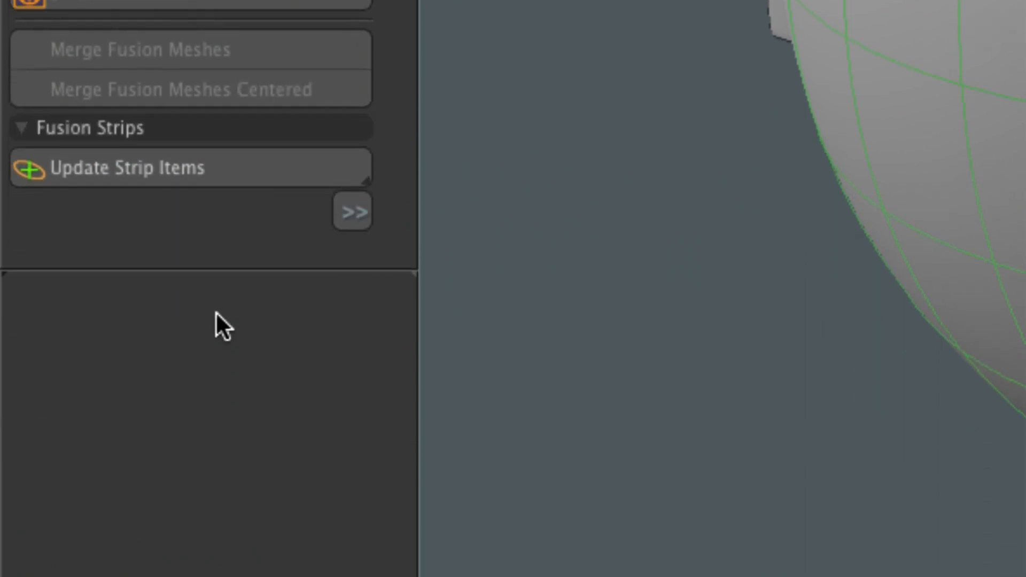
pyautogui.moveTo(235, 272); pyautogui.dragTo(217, 192)
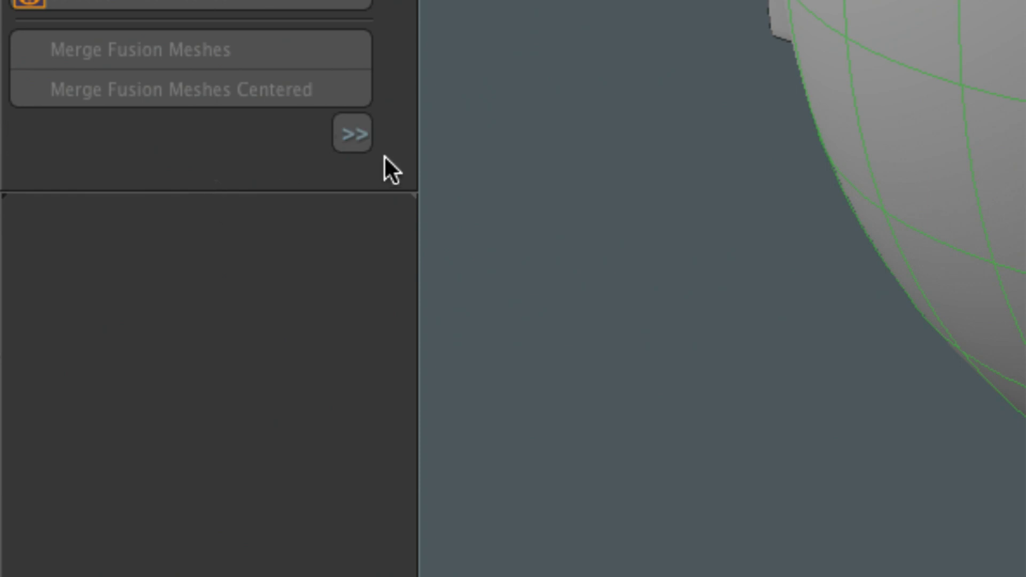
pyautogui.click(353, 134)
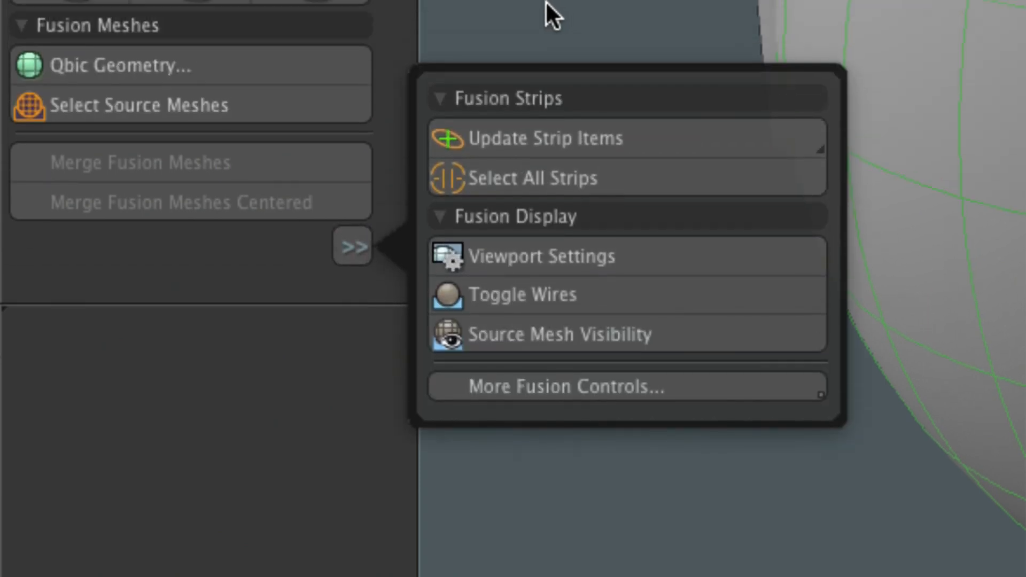
pyautogui.click(614, 264)
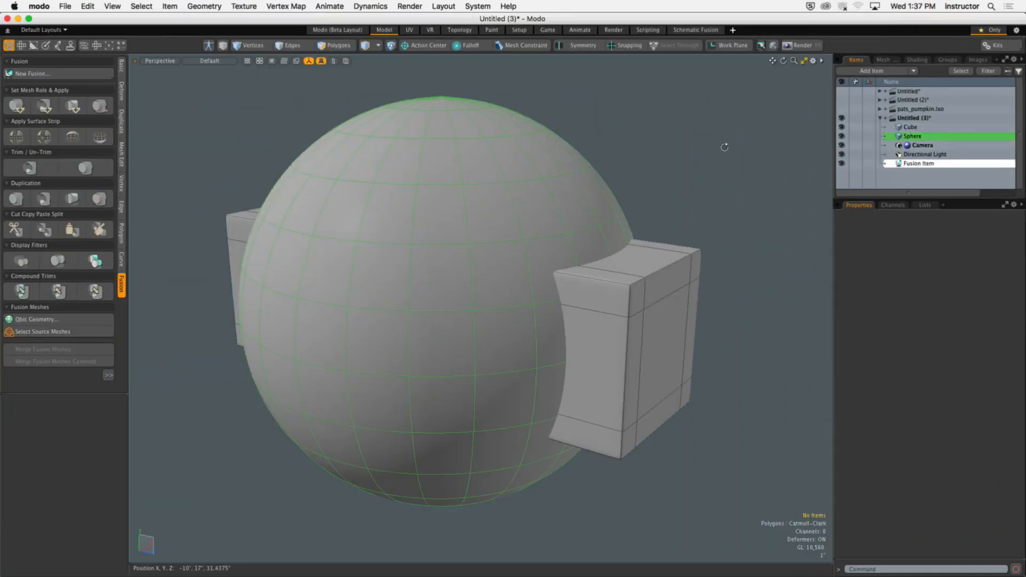
# Step: Select the box together with the fused sphere, and apply the box to the fusion as a subtractive mesh cutting the sphere
pyautogui.keyDown('alt'); pyautogui.moveTo(708, 141); pyautogui.dragTo(702, 169); pyautogui.keyUp('alt')
pyautogui.keyDown('alt'); pyautogui.keyDown('shift'); pyautogui.moveTo(662, 116); pyautogui.dragTo(688, 162); pyautogui.keyUp('shift'); pyautogui.keyUp('alt')
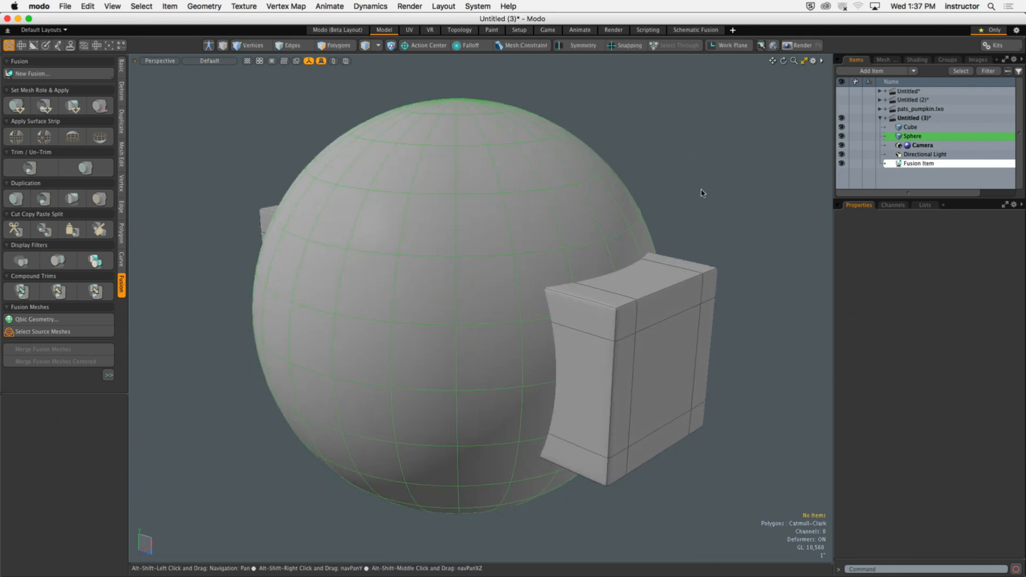
pyautogui.keyDown('ctrl'); pyautogui.keyDown('alt'); pyautogui.moveTo(689, 280); pyautogui.dragTo(723, 267); pyautogui.keyUp('alt'); pyautogui.keyUp('ctrl')
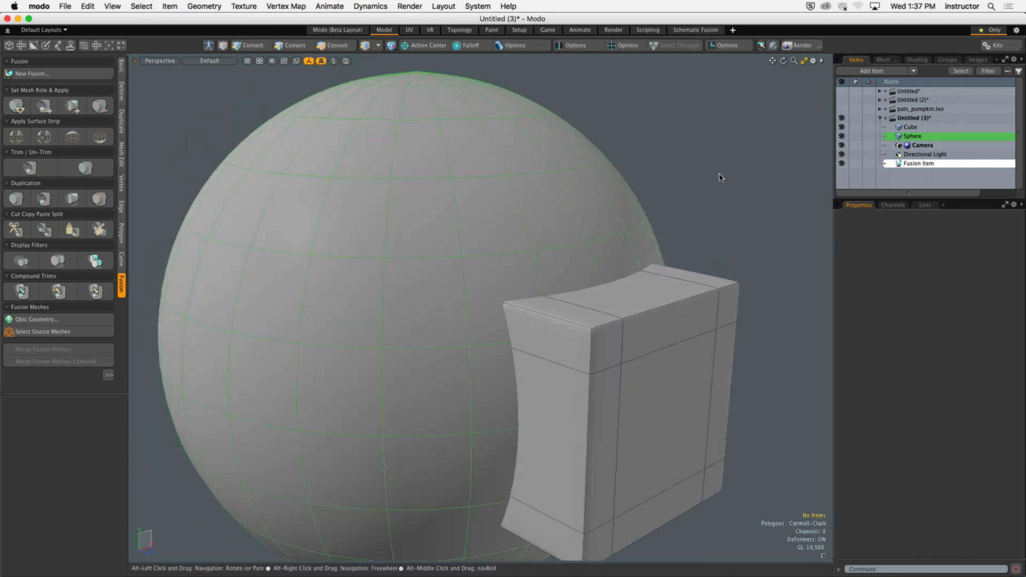
pyautogui.click(732, 283)
pyautogui.keyDown('alt'); pyautogui.keyDown('shift'); pyautogui.moveTo(755, 282); pyautogui.dragTo(734, 268); pyautogui.keyUp('shift'); pyautogui.keyUp('alt')
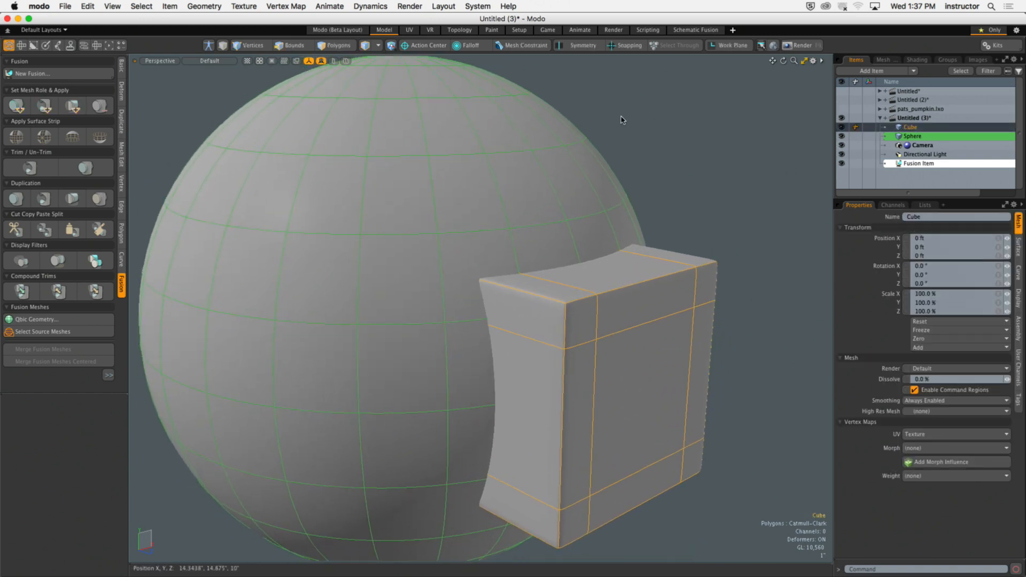
pyautogui.keyDown('shift'); pyautogui.click(573, 126); pyautogui.keyUp('shift')
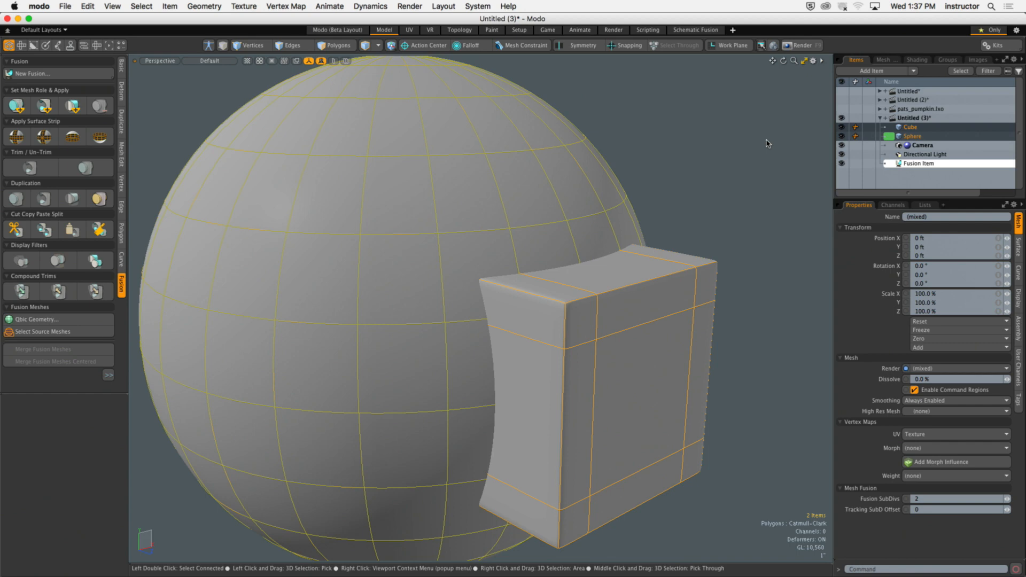
pyautogui.keyDown('alt'); pyautogui.keyDown('shift'); pyautogui.moveTo(624, 154); pyautogui.dragTo(669, 167); pyautogui.keyUp('shift'); pyautogui.keyUp('alt')
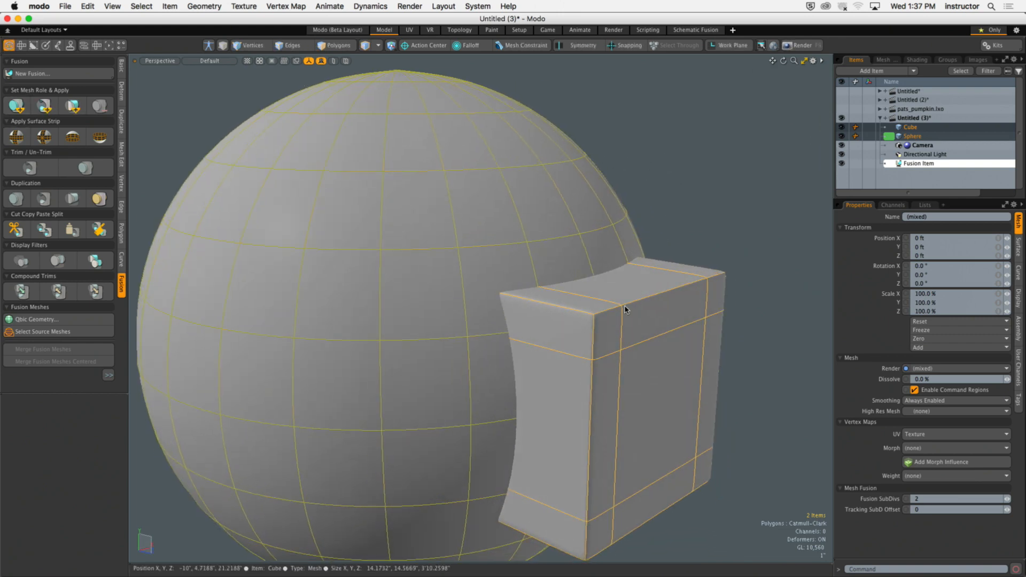
pyautogui.click(687, 270)
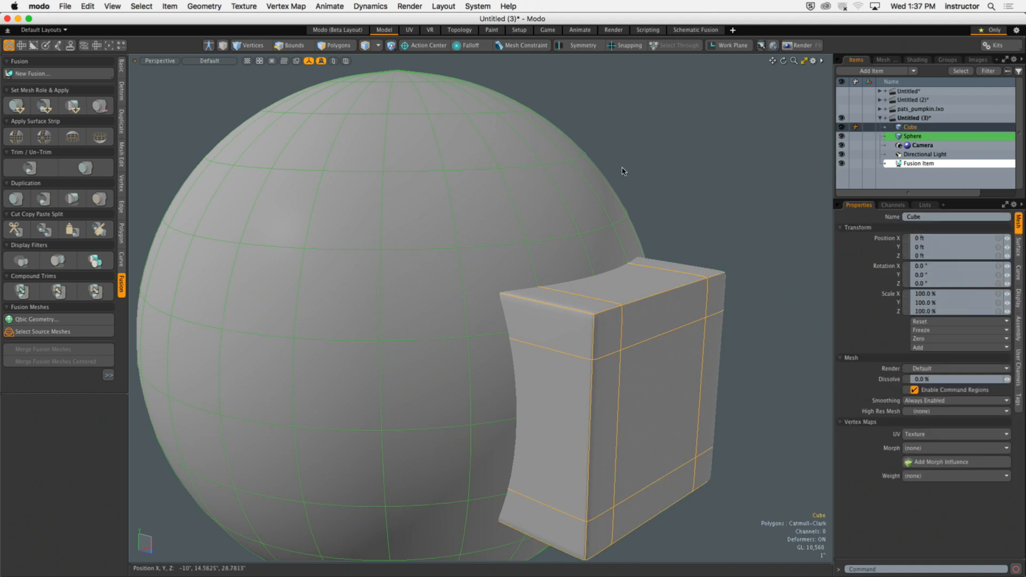
pyautogui.keyDown('shift'); pyautogui.click(574, 164); pyautogui.keyUp('shift')
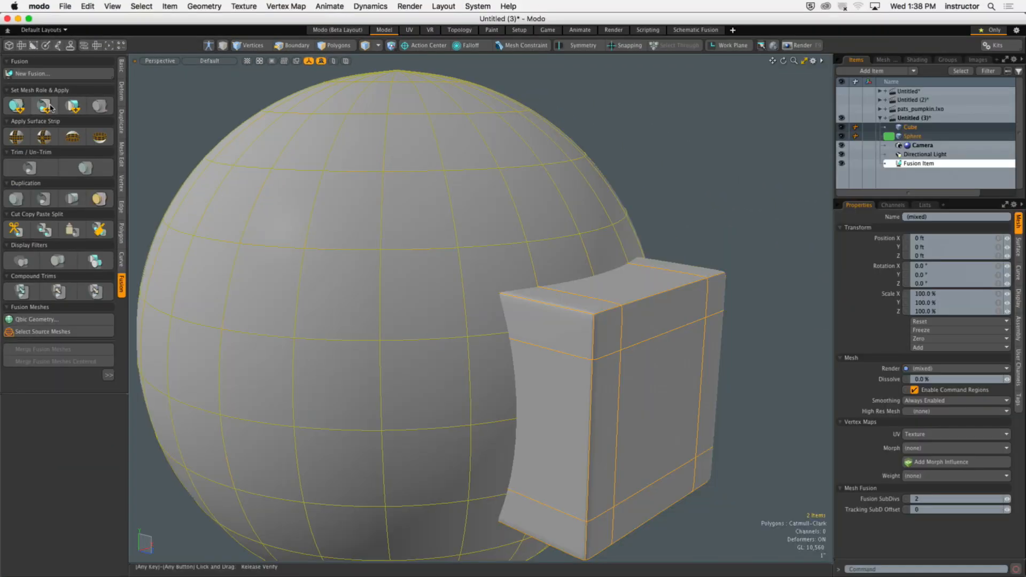
pyautogui.click(221, 264)
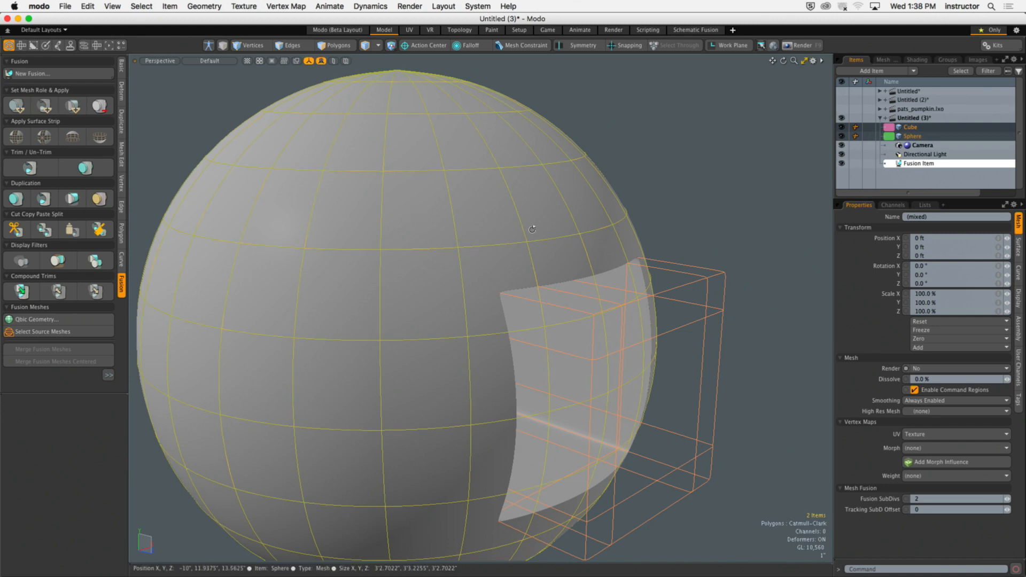
# Step: Deselect both meshes, select only the cutting box and move it to -13.75" on X
pyautogui.keyDown('alt'); pyautogui.moveTo(761, 245); pyautogui.dragTo(657, 258); pyautogui.keyUp('alt')
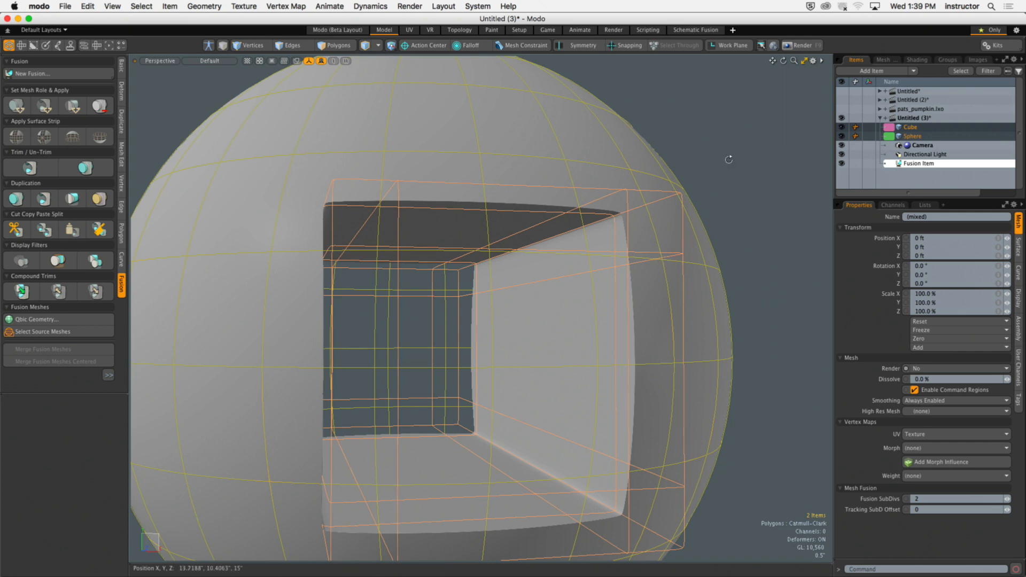
pyautogui.keyDown('alt'); pyautogui.moveTo(728, 161); pyautogui.dragTo(748, 196); pyautogui.keyUp('alt')
pyautogui.keyDown('ctrl'); pyautogui.keyDown('alt'); pyautogui.moveTo(749, 196); pyautogui.dragTo(725, 198); pyautogui.keyUp('alt'); pyautogui.keyUp('ctrl')
pyautogui.keyDown('alt'); pyautogui.moveTo(725, 198); pyautogui.dragTo(688, 240); pyautogui.keyUp('alt')
pyautogui.click(723, 225)
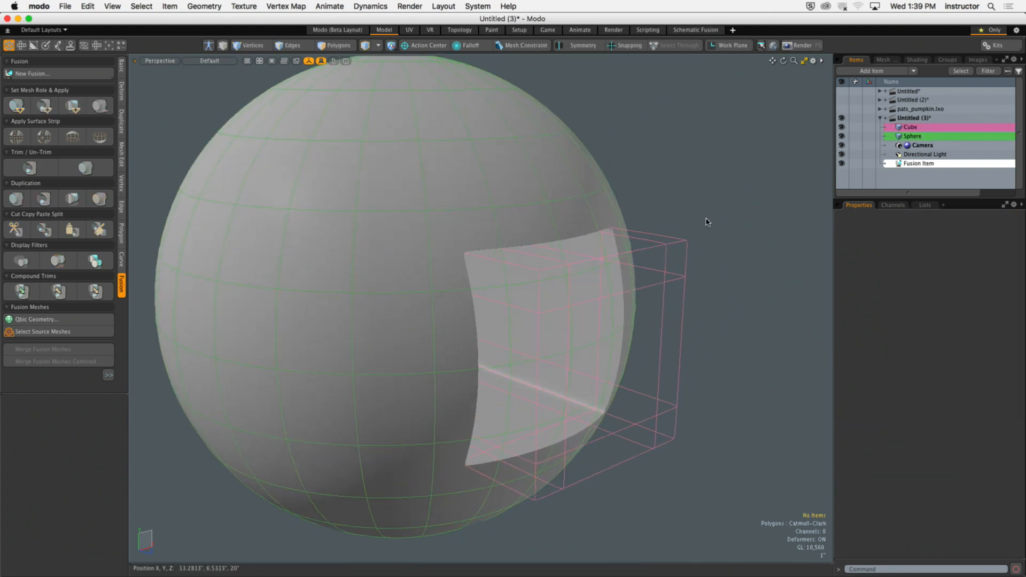
pyautogui.click(684, 241)
pyautogui.keyDown('alt'); pyautogui.moveTo(715, 259); pyautogui.dragTo(685, 276); pyautogui.keyUp('alt')
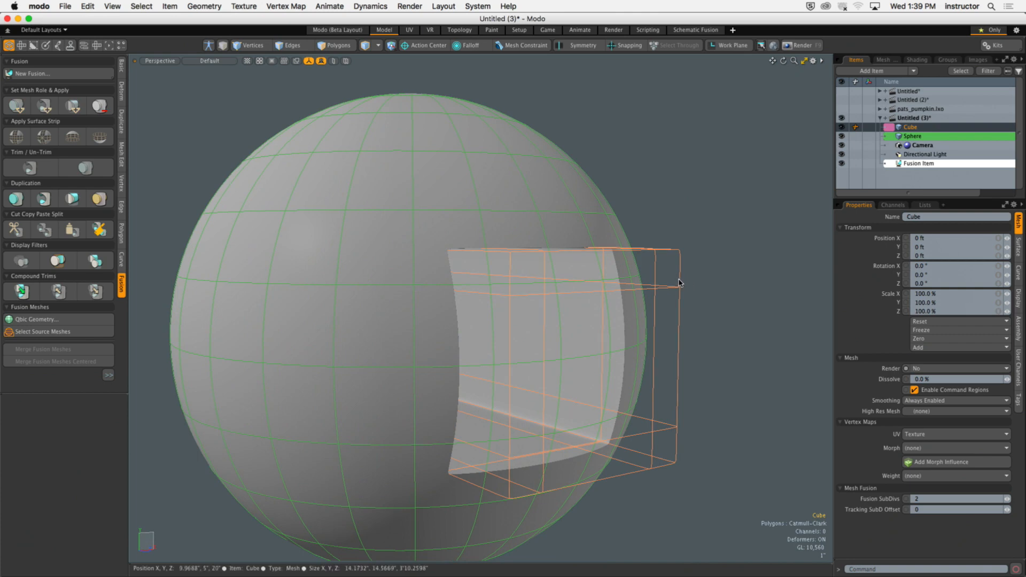
pyautogui.press('y')
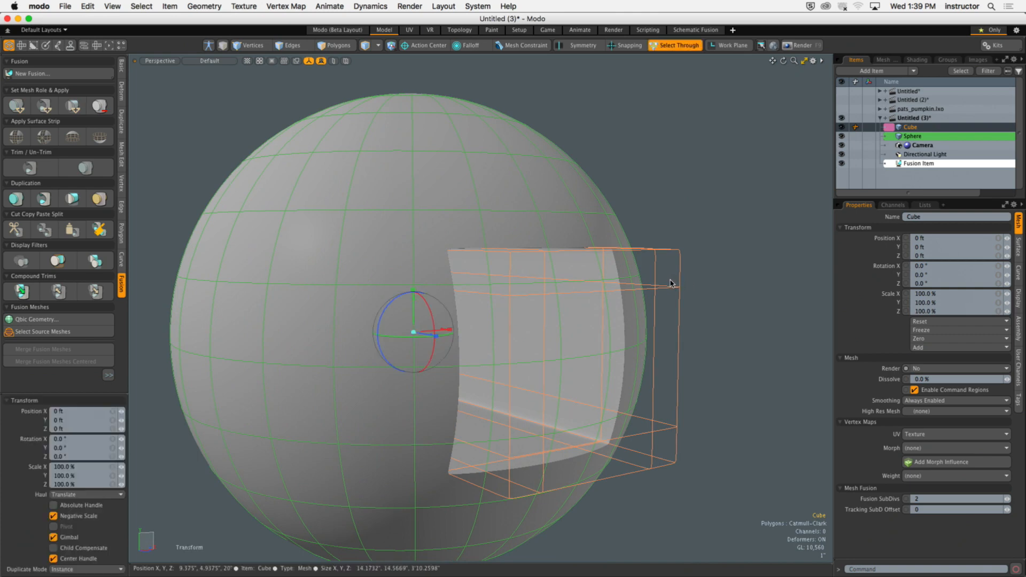
pyautogui.keyDown('alt'); pyautogui.moveTo(648, 198); pyautogui.dragTo(577, 271); pyautogui.keyUp('alt')
pyautogui.moveTo(545, 304); pyautogui.dragTo(429, 305)
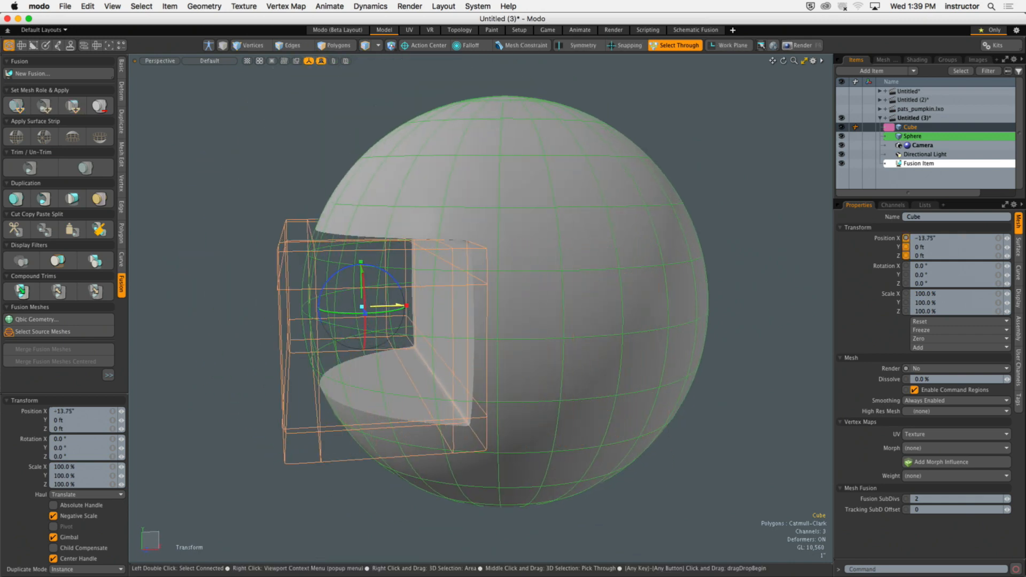
# Step: Scale the cutting box to 173% on Y and rotate it to -38° on Z
pyautogui.keyDown('alt'); pyautogui.moveTo(710, 394); pyautogui.dragTo(665, 375); pyautogui.keyUp('alt')
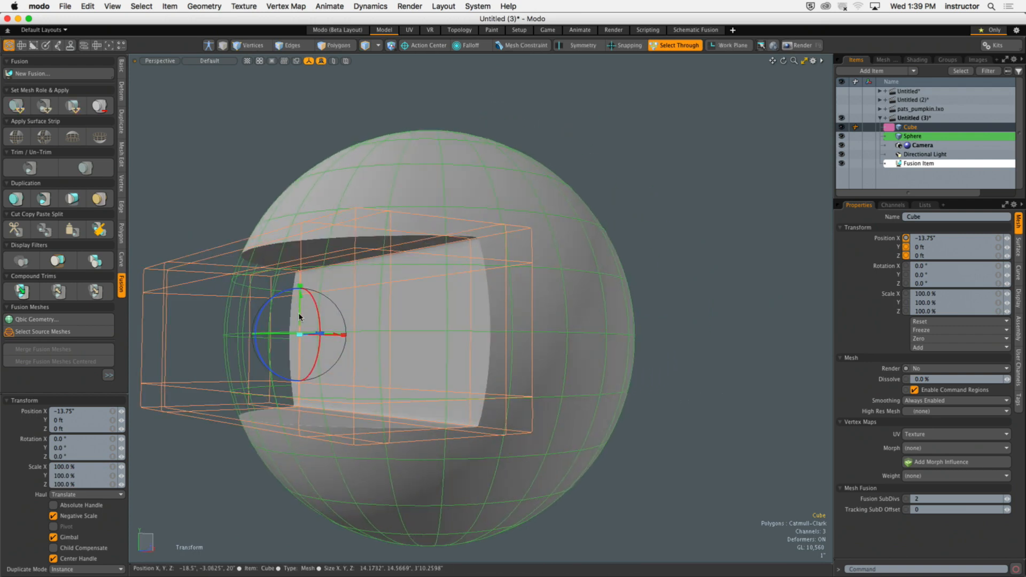
pyautogui.moveTo(293, 289); pyautogui.dragTo(300, 252)
pyautogui.press('super+z')
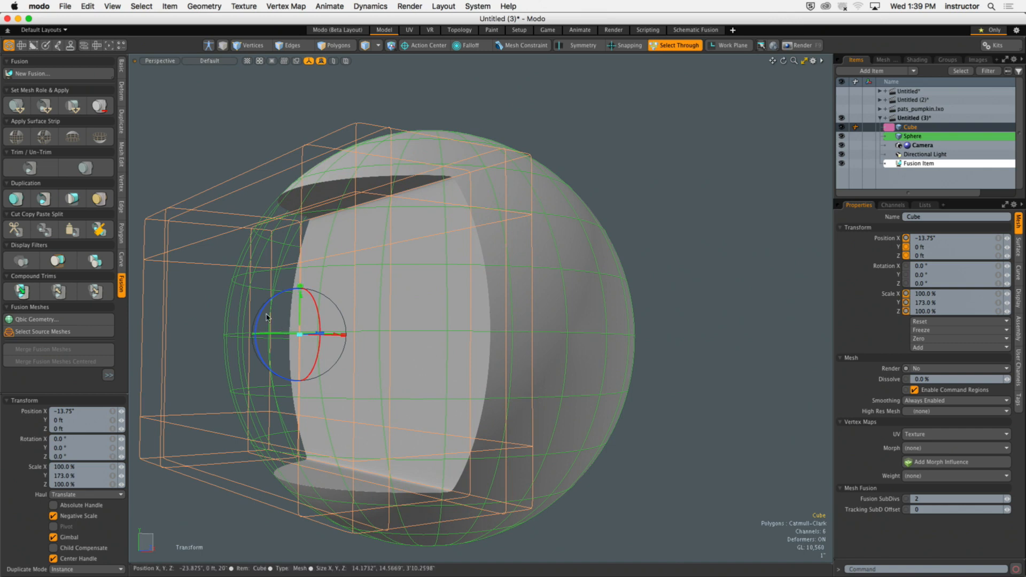
pyautogui.moveTo(261, 310); pyautogui.dragTo(286, 291)
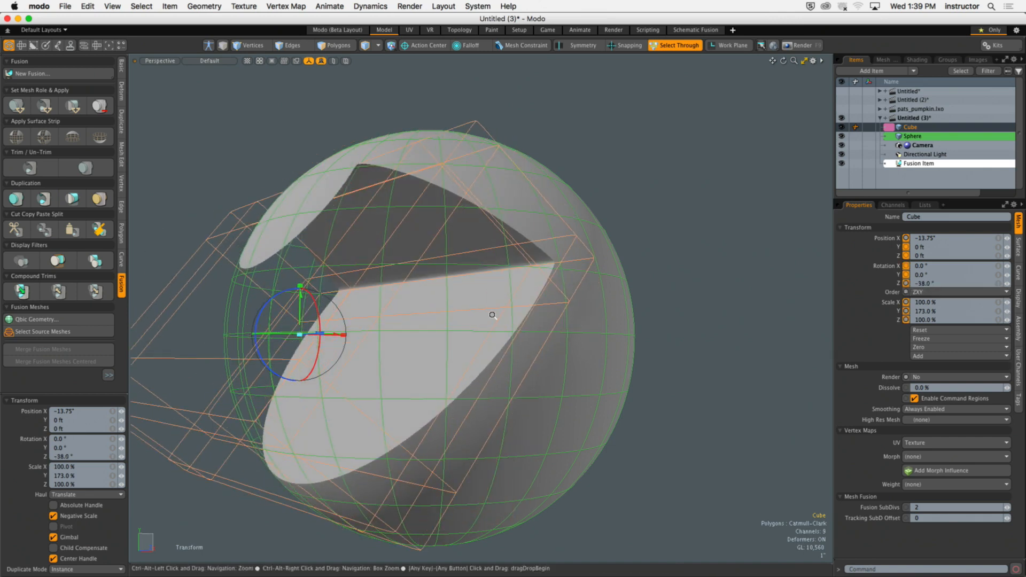
pyautogui.keyDown('alt'); pyautogui.moveTo(492, 314); pyautogui.dragTo(474, 328); pyautogui.keyUp('alt')
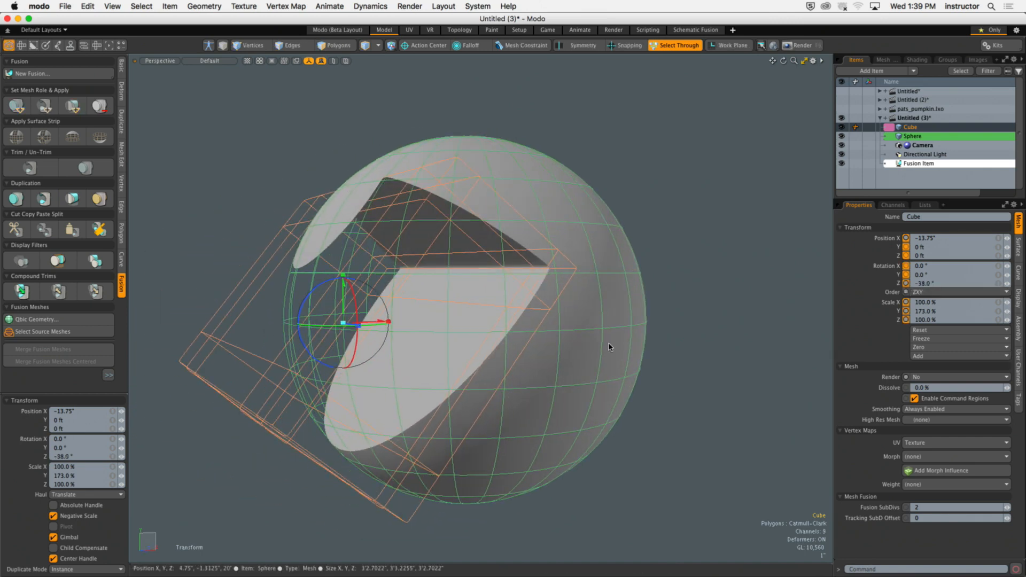
pyautogui.press('space')
# Step: Using a Selection action center, shift the cutting box along its own tilted axis to about X -8.58", Y -4.04"
pyautogui.click(687, 249)
pyautogui.keyDown('alt'); pyautogui.moveTo(688, 248); pyautogui.dragTo(367, 373); pyautogui.keyUp('alt')
pyautogui.click(319, 473)
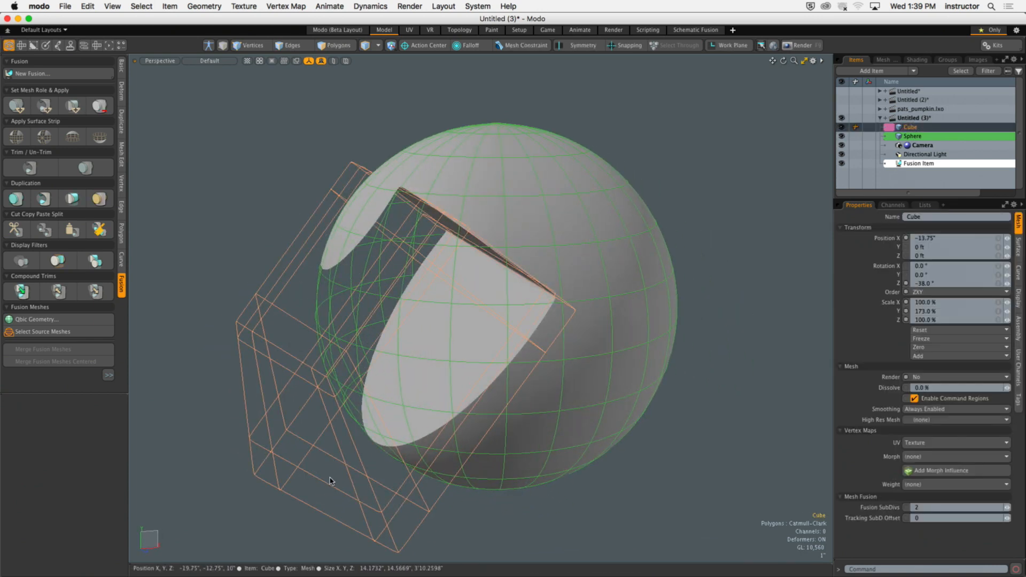
pyautogui.press('y')
pyautogui.hotkey('alt', 's')
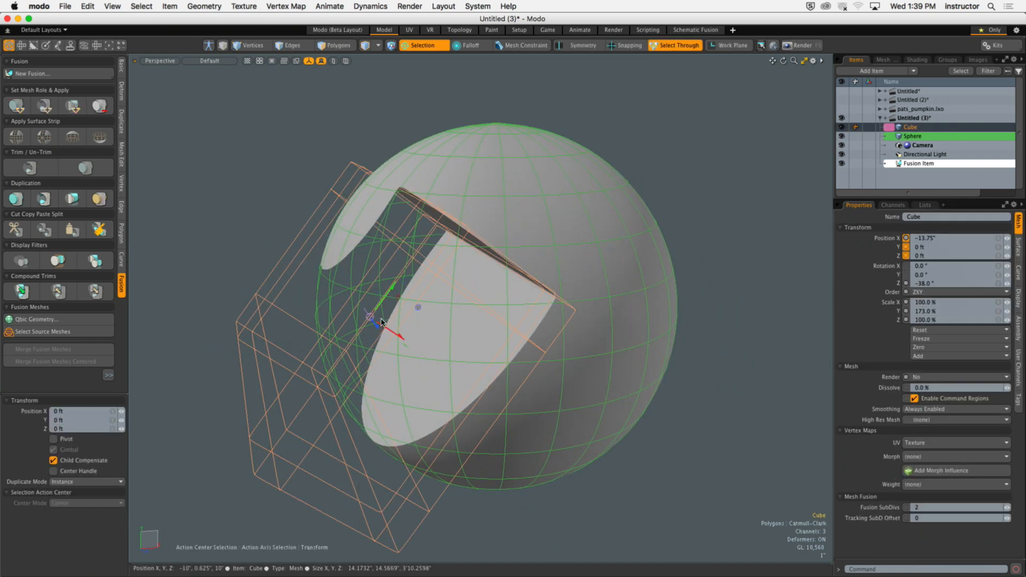
pyautogui.moveTo(402, 339); pyautogui.dragTo(387, 412)
pyautogui.press('q')
pyautogui.click(316, 386)
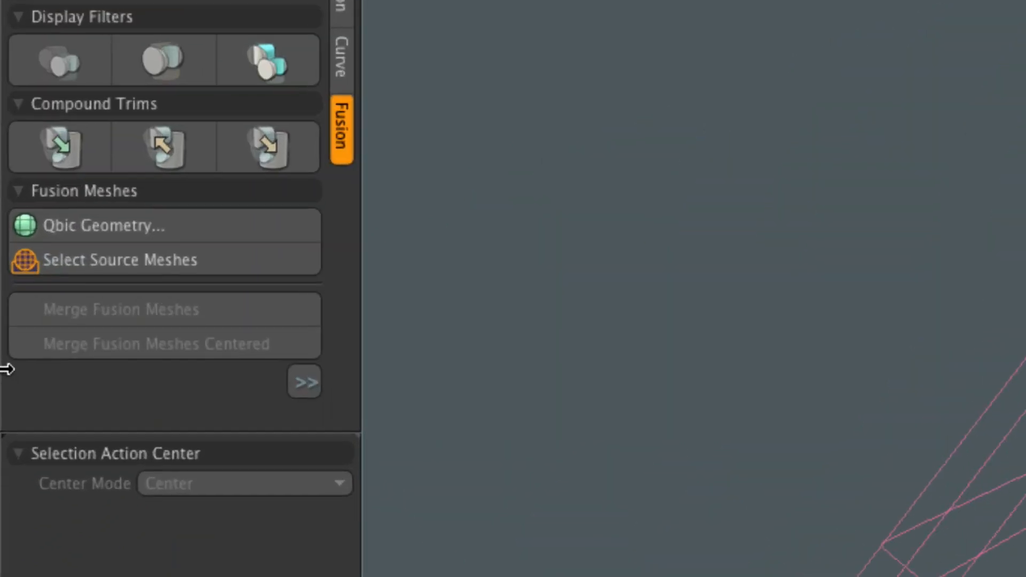
# Step: Hide the fusion's source meshes and examine the angled cut through the sphere
pyautogui.click(293, 384)
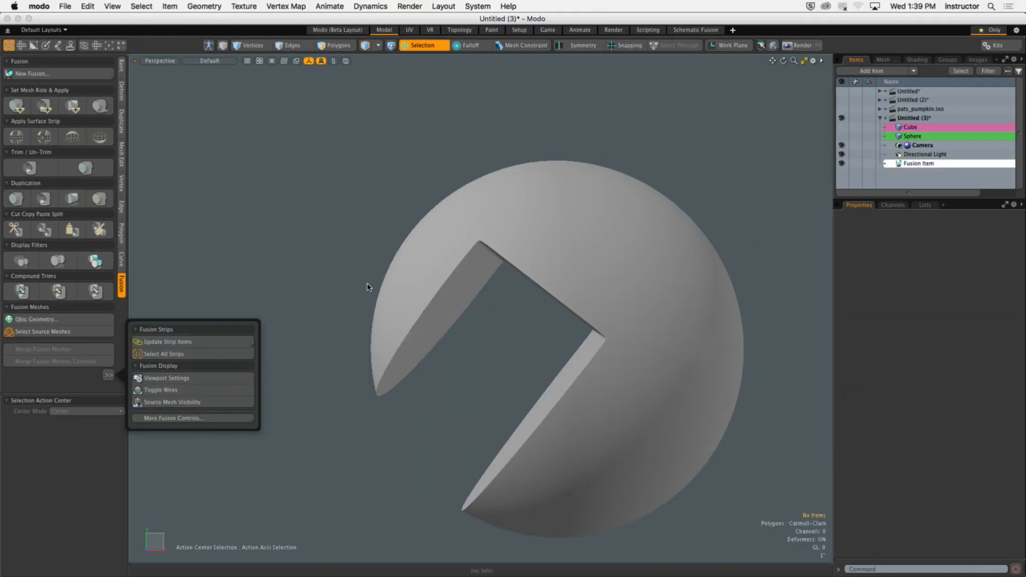
pyautogui.keyDown('alt'); pyautogui.moveTo(367, 287); pyautogui.dragTo(389, 320); pyautogui.keyUp('alt')
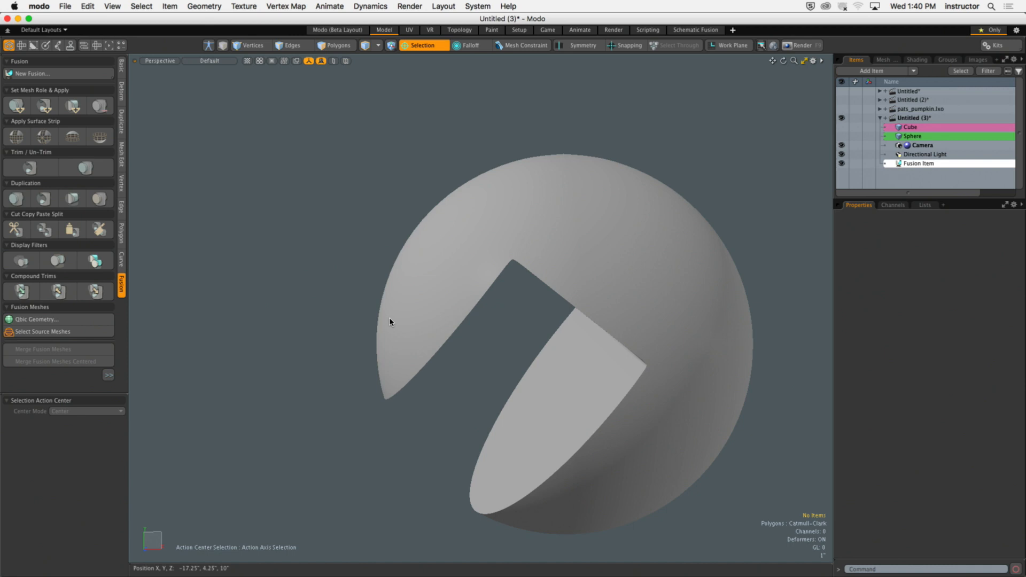
pyautogui.keyDown('alt'); pyautogui.moveTo(527, 214); pyautogui.dragTo(502, 231); pyautogui.keyUp('alt')
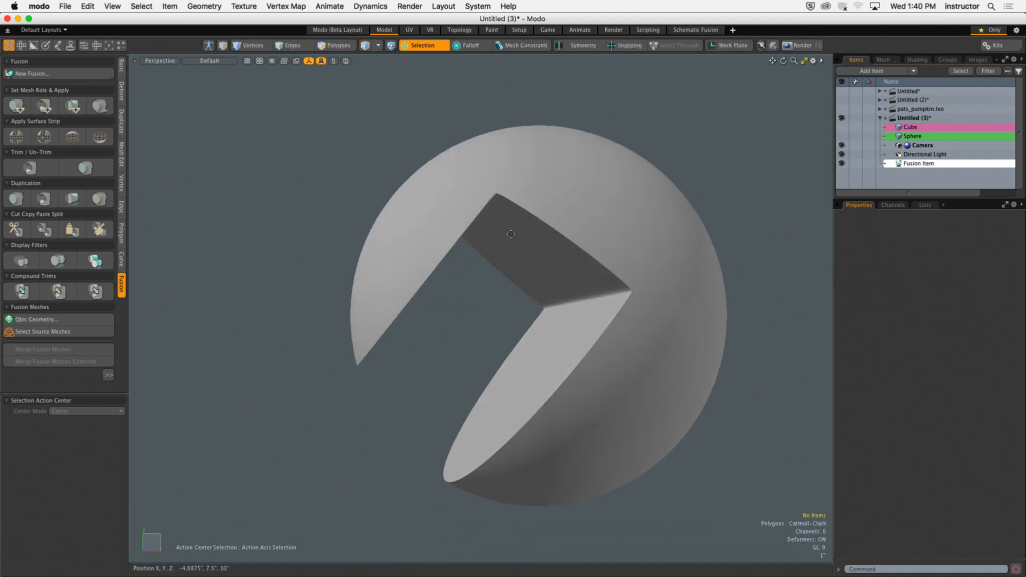
pyautogui.keyDown('alt'); pyautogui.moveTo(508, 229); pyautogui.dragTo(570, 264); pyautogui.keyUp('alt')
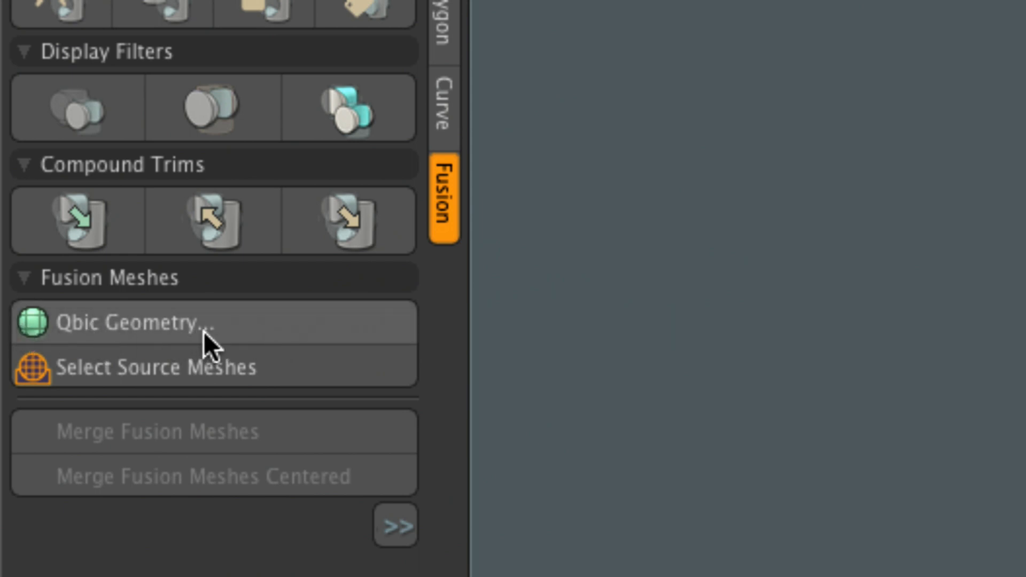
# Step: Add the Q-CylinderLong mesh from the Fusion Qbic presets, running vertically through the sphere
pyautogui.click(188, 332)
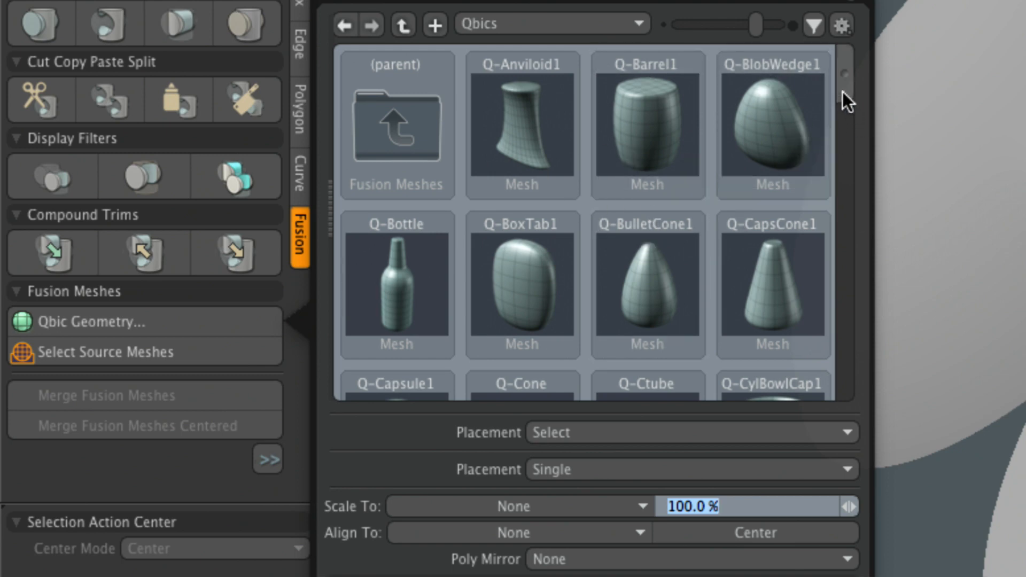
pyautogui.scroll(-1, 845, 93)
pyautogui.scroll(-5, 845, 93)
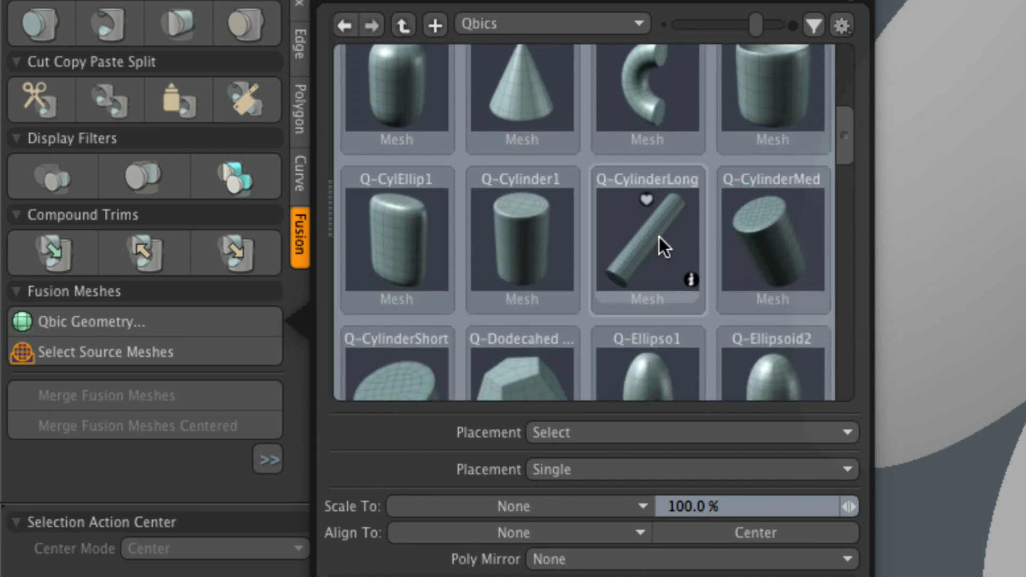
pyautogui.click(661, 234)
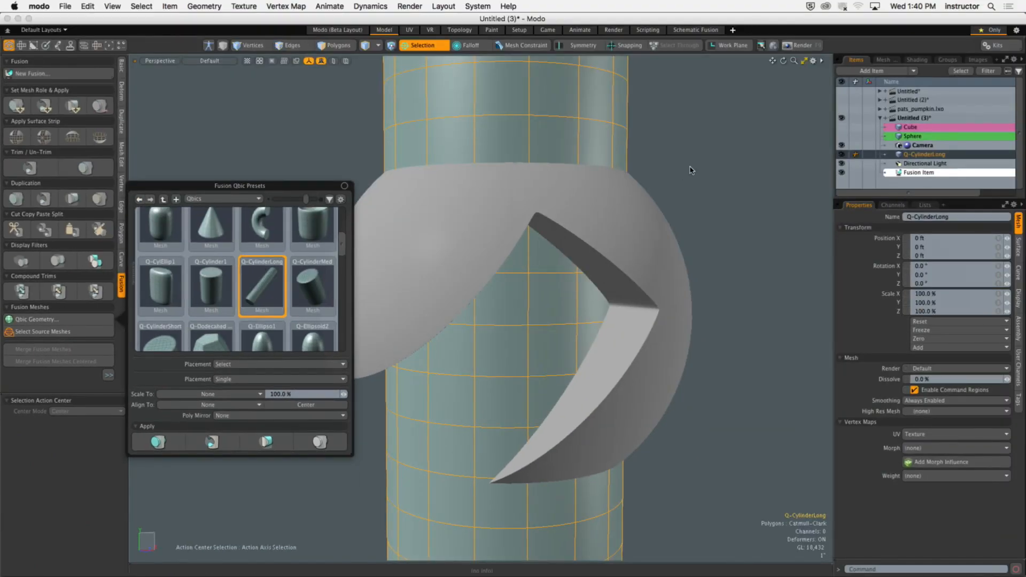
pyautogui.scroll(-6, 671, 179)
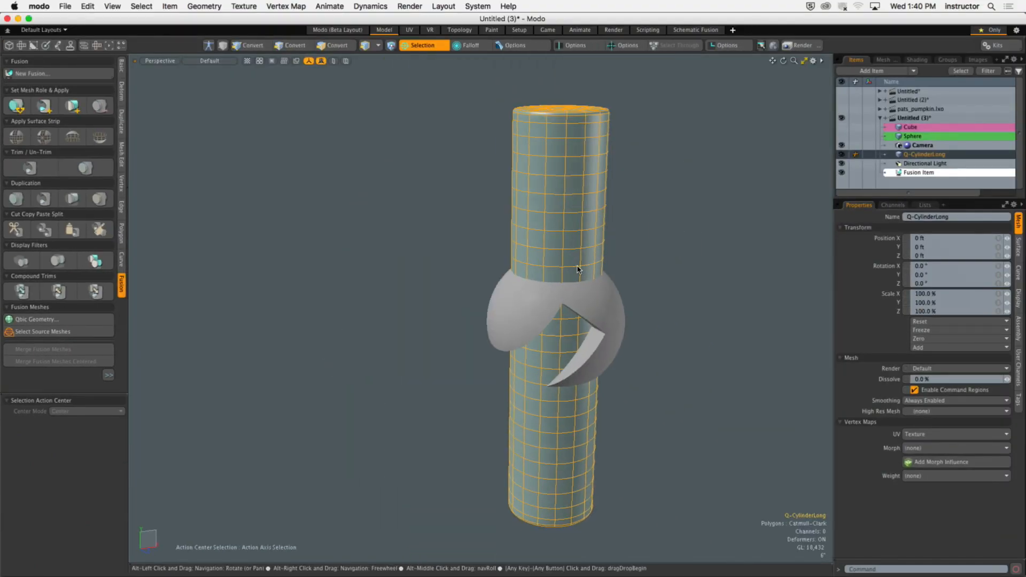
# Step: Scale the long cylinder uniformly to 44% so it protrudes only slightly from the sphere's top and bottom
pyautogui.press('y')
pyautogui.moveTo(557, 324); pyautogui.dragTo(631, 294)
pyautogui.keyDown('alt'); pyautogui.moveTo(631, 294); pyautogui.dragTo(594, 284); pyautogui.keyUp('alt')
pyautogui.press('q')
pyautogui.click(408, 131)
pyautogui.keyDown('alt'); pyautogui.moveTo(473, 234); pyautogui.dragTo(447, 315); pyautogui.keyUp('alt')
pyautogui.keyDown('ctrl'); pyautogui.keyDown('alt'); pyautogui.moveTo(588, 248); pyautogui.dragTo(640, 213); pyautogui.keyUp('alt'); pyautogui.keyUp('ctrl')
# Step: Select the long cylinder together with the fused sphere, and apply the cylinder to the fusion as a subtractive mesh
pyautogui.click(517, 220)
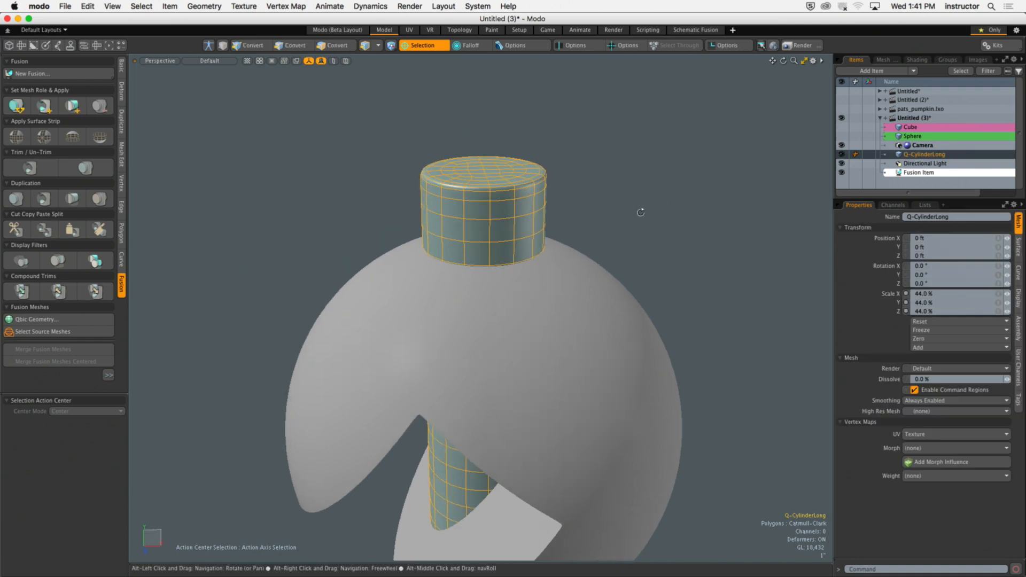
pyautogui.keyDown('alt'); pyautogui.keyDown('shift'); pyautogui.moveTo(565, 224); pyautogui.dragTo(608, 245); pyautogui.keyUp('shift'); pyautogui.keyUp('alt')
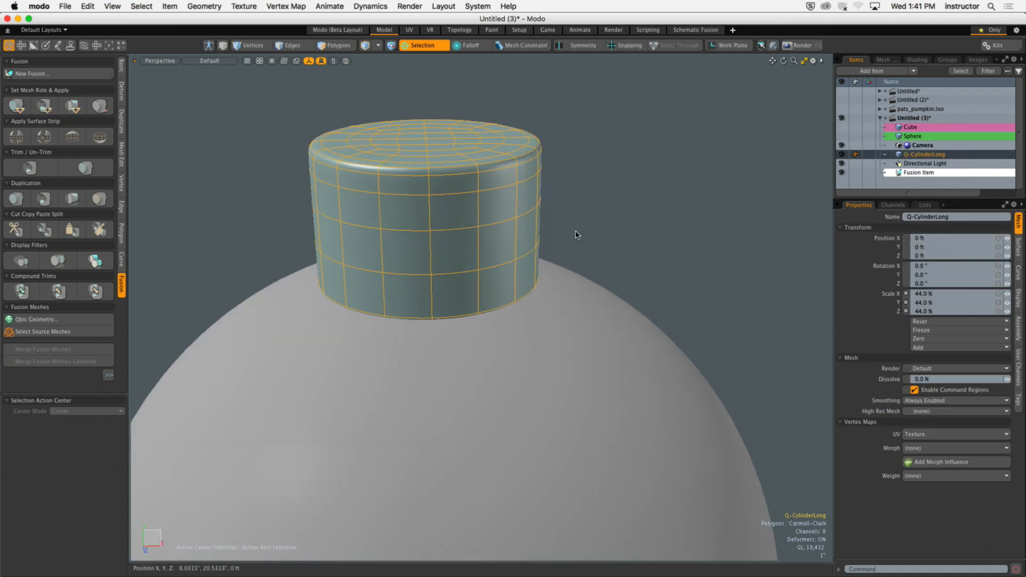
pyautogui.press('space')
pyautogui.keyDown('ctrl'); pyautogui.keyDown('alt'); pyautogui.moveTo(599, 202); pyautogui.dragTo(545, 251); pyautogui.keyUp('alt'); pyautogui.keyUp('ctrl')
pyautogui.keyDown('alt'); pyautogui.keyDown('shift'); pyautogui.moveTo(545, 250); pyautogui.dragTo(604, 201); pyautogui.keyUp('shift'); pyautogui.keyUp('alt')
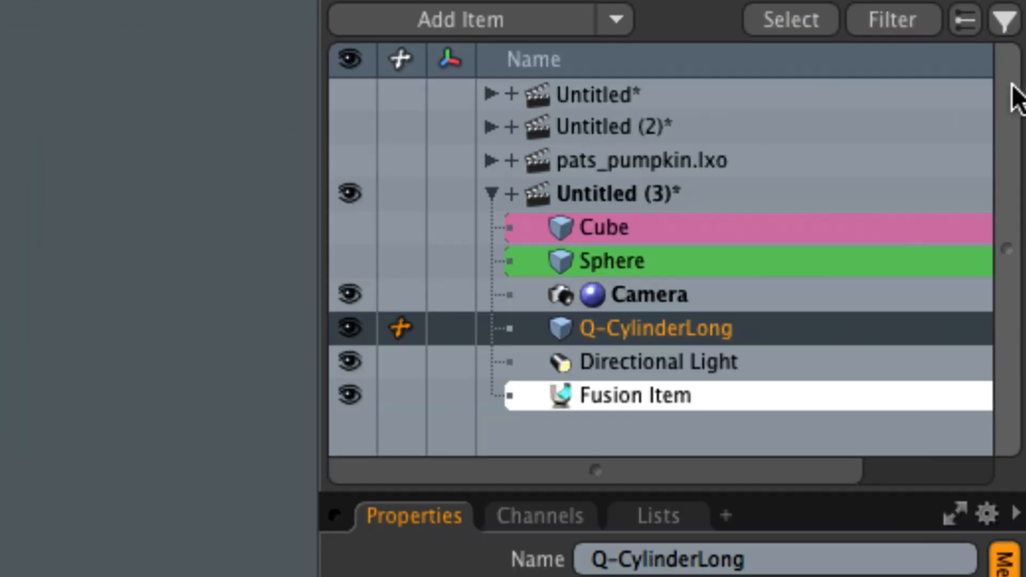
pyautogui.keyDown('ctrl'); pyautogui.click(627, 263); pyautogui.keyUp('ctrl')
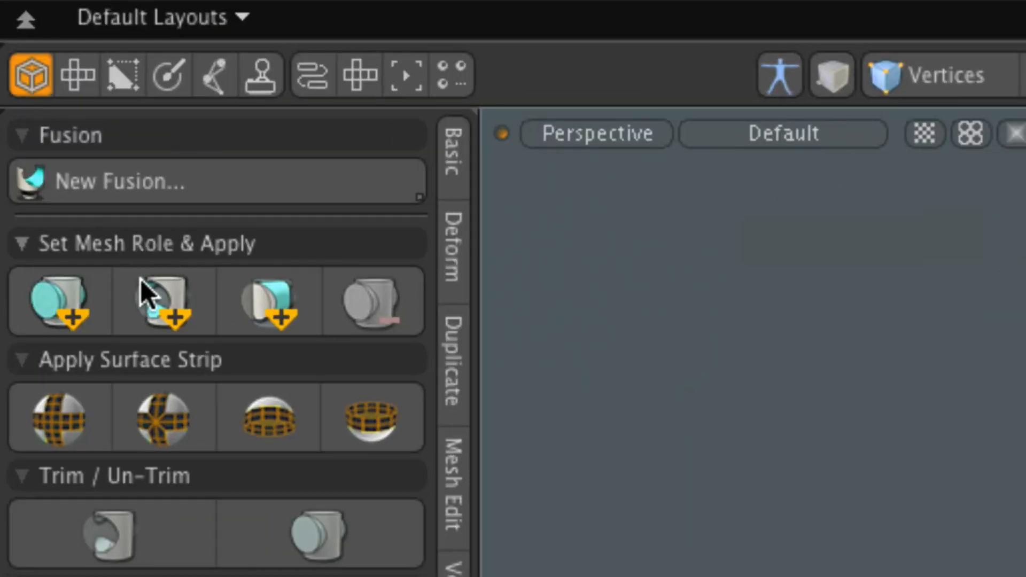
pyautogui.click(164, 311)
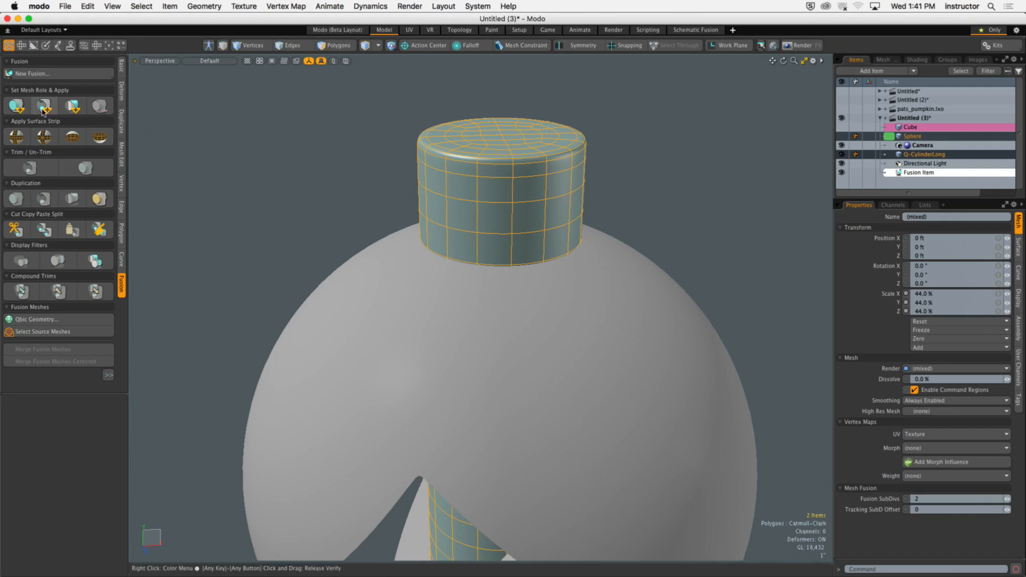
pyautogui.click(44, 111)
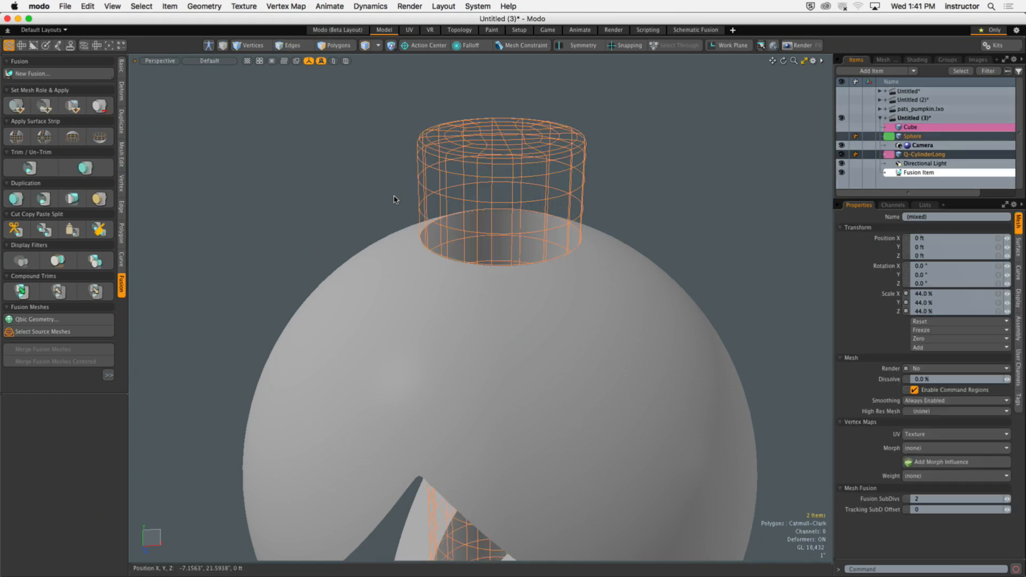
# Step: Deselect everything, hide the source meshes and examine the cylindrical hole through the cut sphere
pyautogui.click(348, 183)
pyautogui.keyDown('alt'); pyautogui.moveTo(348, 183); pyautogui.dragTo(352, 157); pyautogui.keyUp('alt')
pyautogui.click(108, 376)
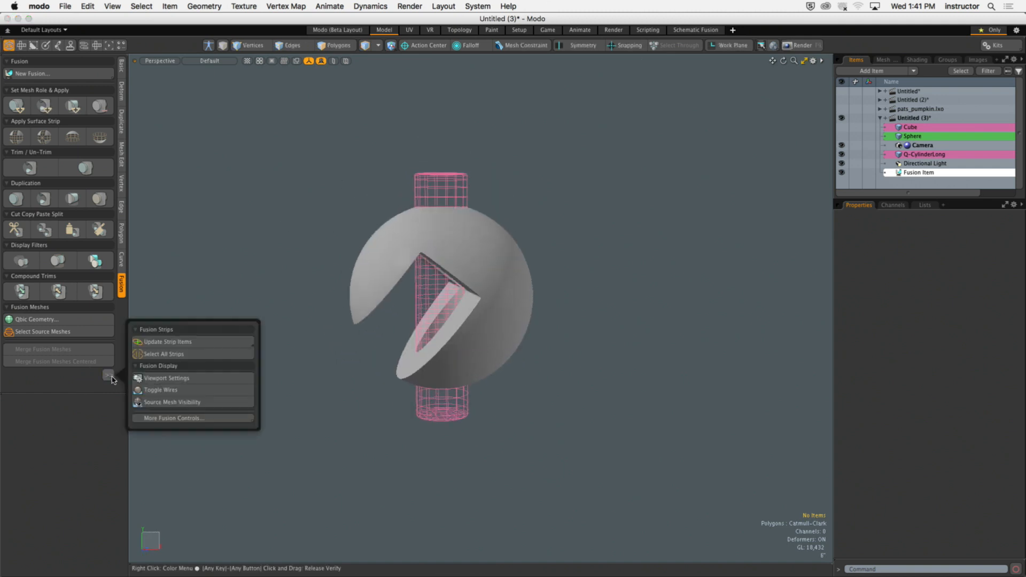
pyautogui.click(155, 403)
pyautogui.keyDown('alt'); pyautogui.moveTo(312, 374); pyautogui.dragTo(419, 358); pyautogui.keyUp('alt')
pyautogui.keyDown('alt'); pyautogui.moveTo(419, 358); pyautogui.dragTo(424, 418); pyautogui.keyUp('alt')
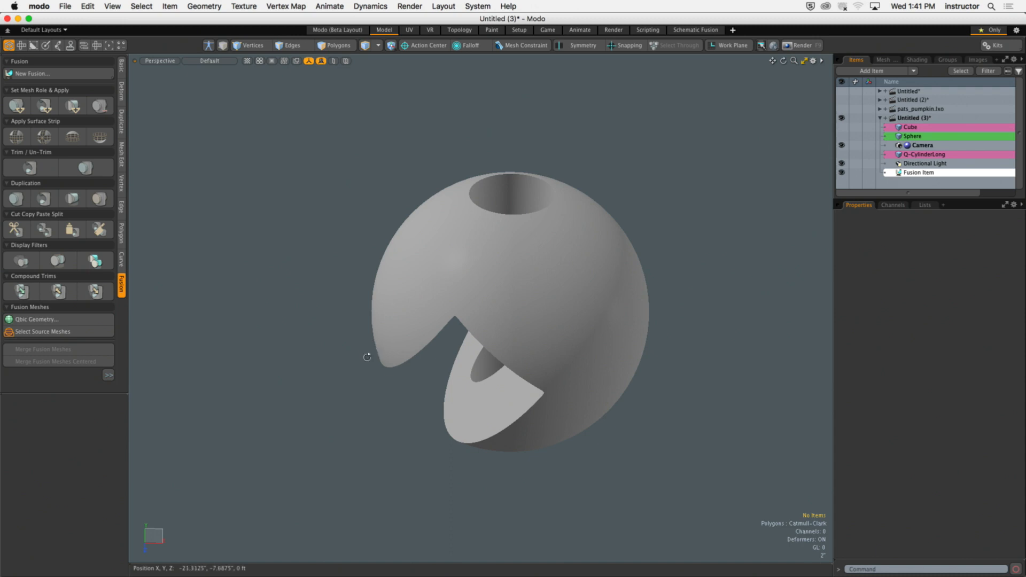
# Step: Show the source meshes again, select the cutting box and rotate it to -71° on Z
pyautogui.click(108, 377)
pyautogui.click(161, 403)
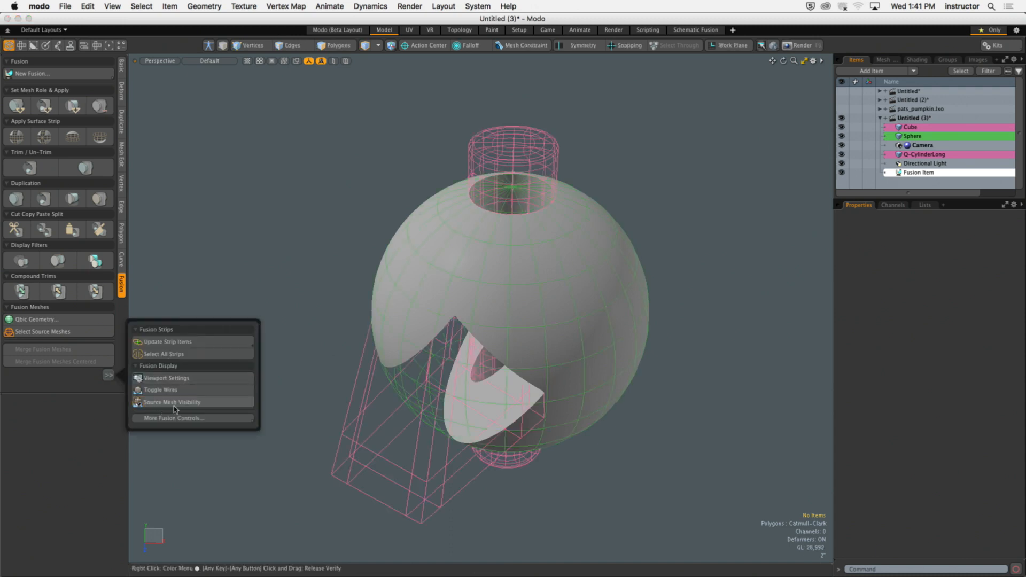
pyautogui.keyDown('alt'); pyautogui.moveTo(316, 394); pyautogui.dragTo(399, 381); pyautogui.keyUp('alt')
pyautogui.click(360, 385)
pyautogui.press('e')
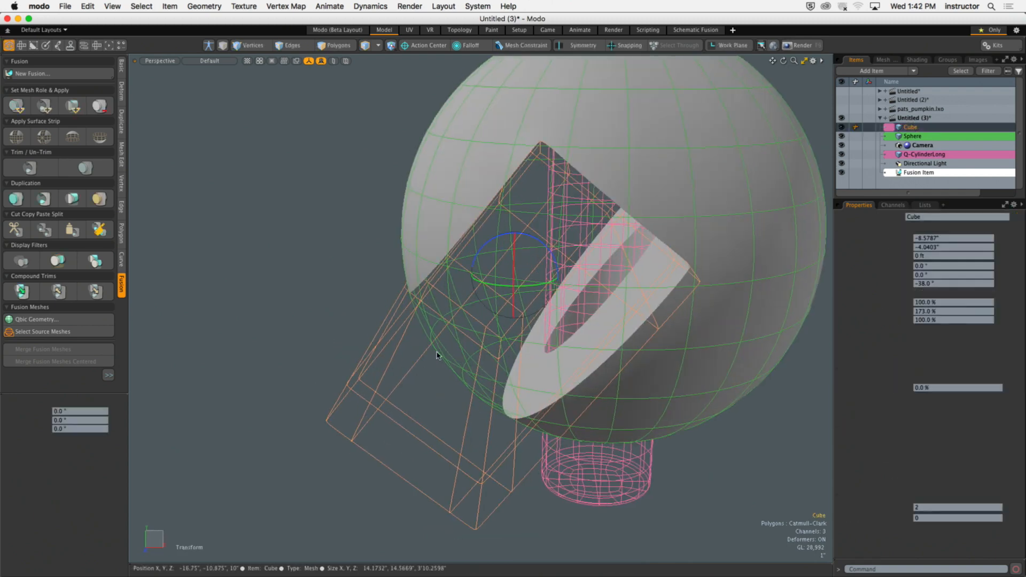
pyautogui.moveTo(532, 243); pyautogui.dragTo(581, 272)
pyautogui.keyDown('alt'); pyautogui.moveTo(580, 271); pyautogui.dragTo(576, 228); pyautogui.keyUp('alt')
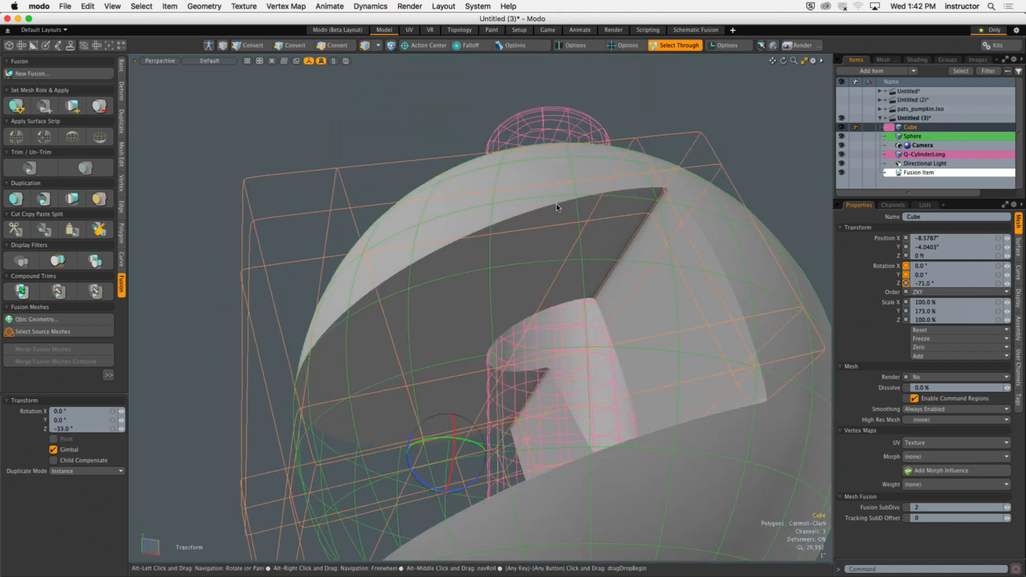
# Step: Stretch the cutting box along its Y axis to a scale of about 302%, deepening its cut into the sphere
pyautogui.keyDown('ctrl'); pyautogui.keyDown('alt'); pyautogui.moveTo(562, 306); pyautogui.dragTo(531, 310); pyautogui.keyUp('alt'); pyautogui.keyUp('ctrl')
pyautogui.keyDown('alt'); pyautogui.moveTo(530, 310); pyautogui.dragTo(506, 381); pyautogui.keyUp('alt')
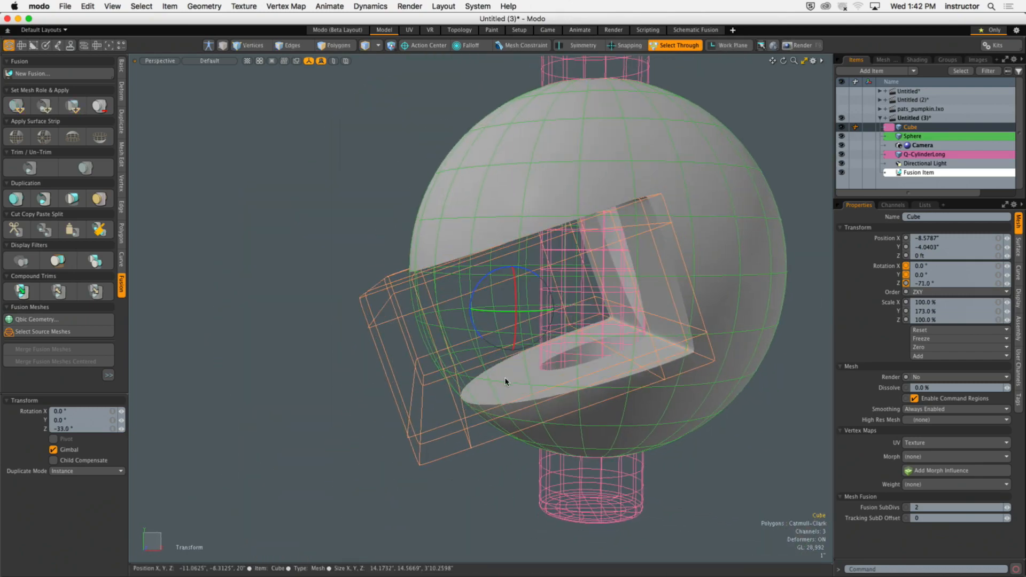
pyautogui.press('r')
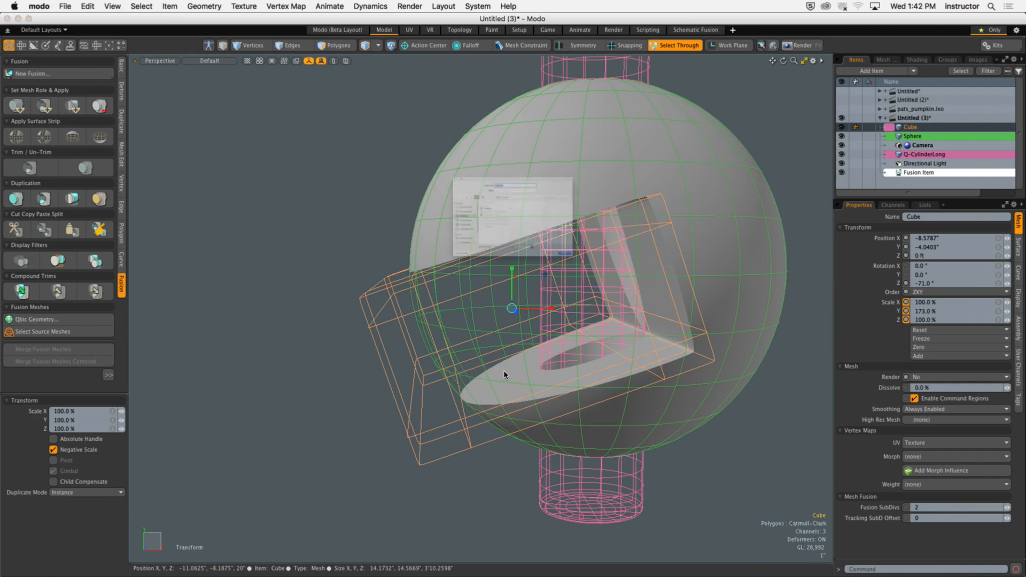
pyautogui.write('B')
pyautogui.click(632, 332)
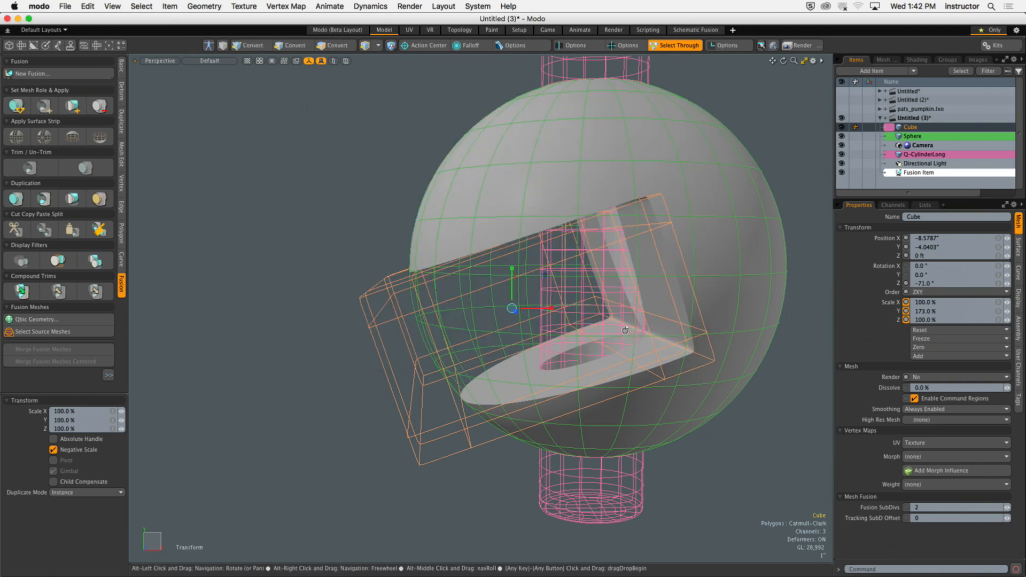
pyautogui.hotkey('shift', 'a')
pyautogui.moveTo(549, 295)
pyautogui.mouseDown()
pyautogui.moveTo(559, 295)
pyautogui.moveTo(552, 304)
pyautogui.mouseUp()
pyautogui.press('space')
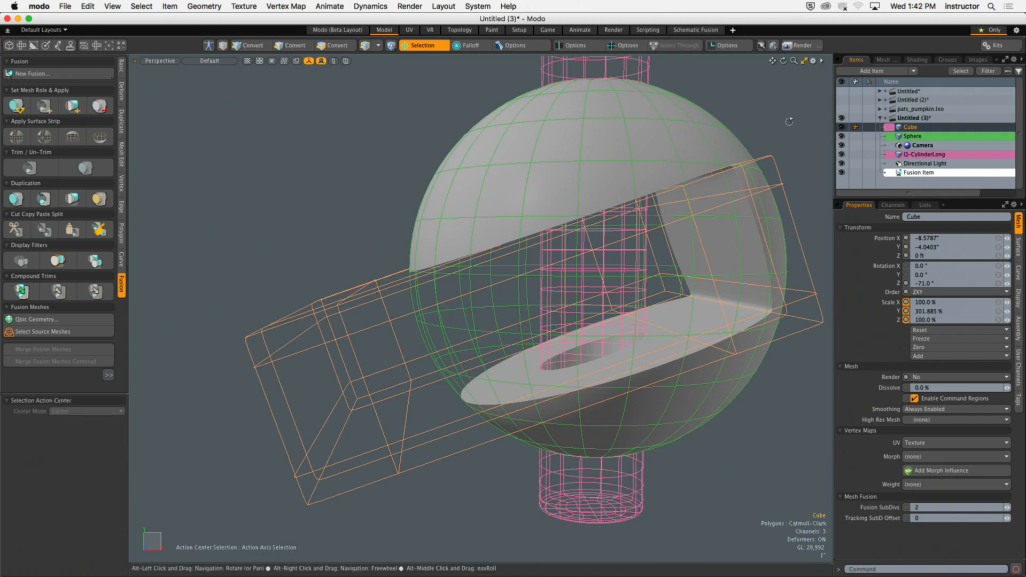
# Step: Undo the latest stretch and rotation of the cutting box, and clear the selection
pyautogui.keyDown('alt'); pyautogui.moveTo(790, 119); pyautogui.dragTo(643, 275); pyautogui.keyUp('alt')
pyautogui.press('Escape')
pyautogui.click(667, 294)
pyautogui.press('super+z')
pyautogui.press('super+z')
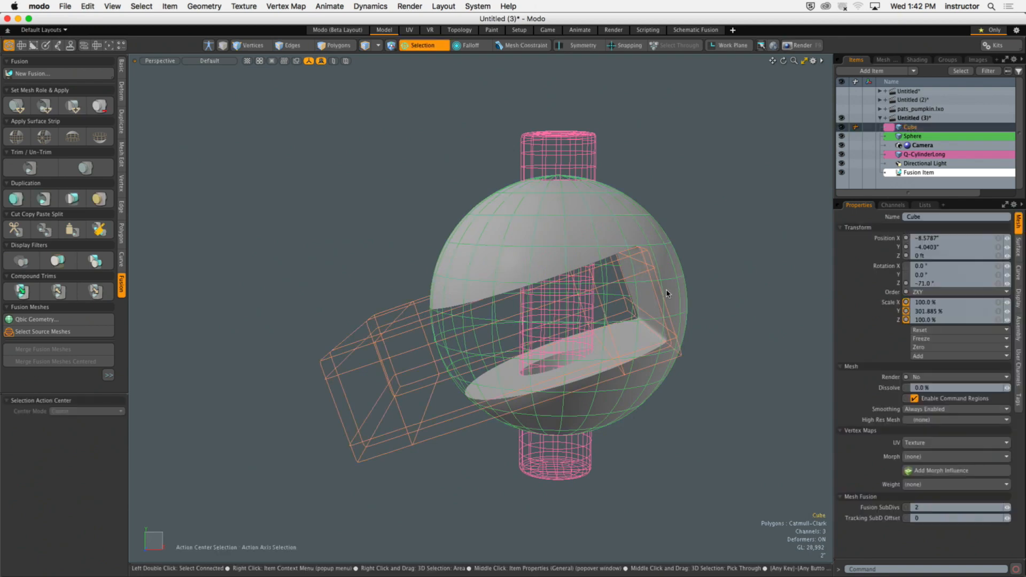
pyautogui.press('super+z')
pyautogui.keyDown('alt'); pyautogui.moveTo(659, 291); pyautogui.dragTo(566, 266); pyautogui.keyUp('alt')
pyautogui.press('super+z')
pyautogui.press('super+z')
pyautogui.click(680, 235)
# Step: Add the Q-CapsCone1 mesh from the Qbic geometry presets to the scene
pyautogui.keyDown('ctrl'); pyautogui.keyDown('alt'); pyautogui.moveTo(566, 266); pyautogui.dragTo(593, 321); pyautogui.keyUp('alt'); pyautogui.keyUp('ctrl')
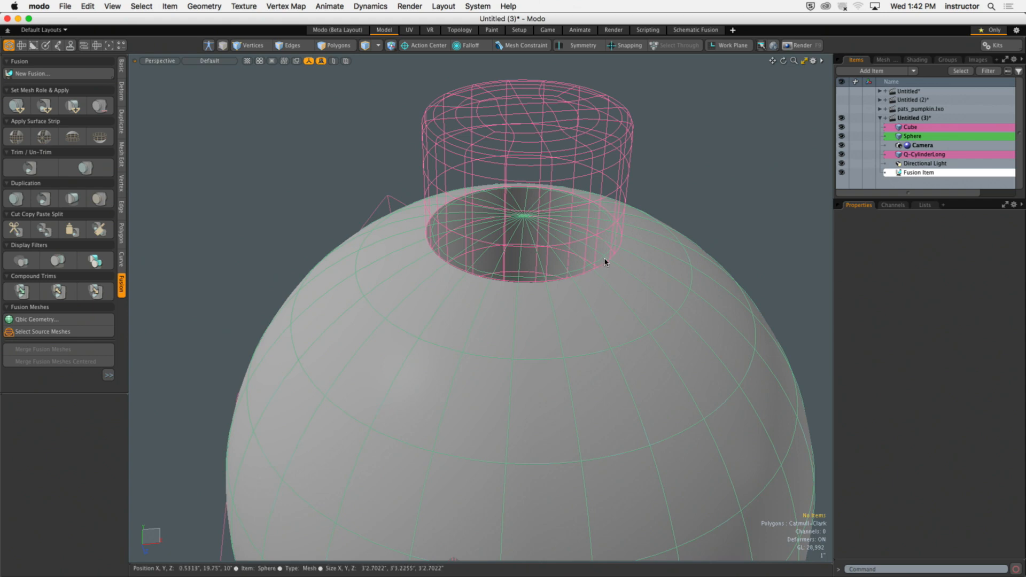
pyautogui.moveTo(605, 262)
pyautogui.keyDown('ctrl'); pyautogui.keyDown('alt'); pyautogui.mouseDown()
pyautogui.moveTo(624, 270)
pyautogui.moveTo(577, 273)
pyautogui.moveTo(602, 270)
pyautogui.mouseUp(); pyautogui.keyUp('alt'); pyautogui.keyUp('ctrl')
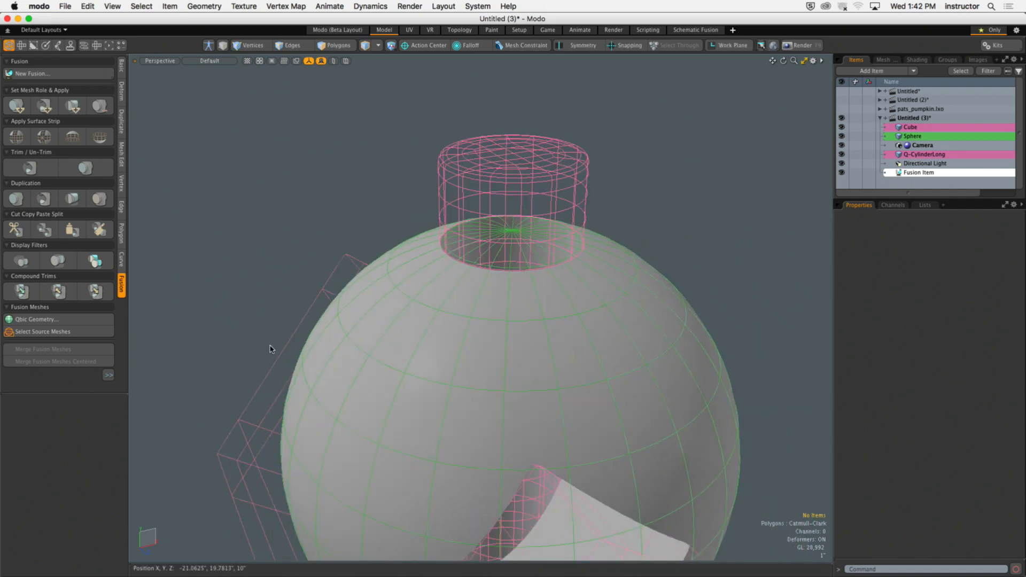
pyautogui.keyDown('alt'); pyautogui.moveTo(266, 303); pyautogui.dragTo(141, 244); pyautogui.keyUp('alt')
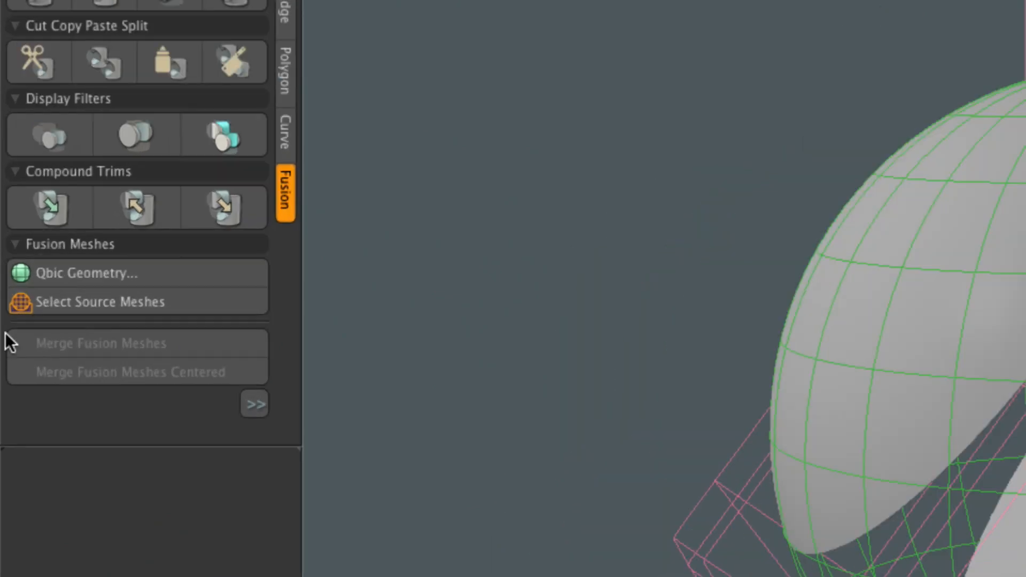
pyautogui.click(109, 273)
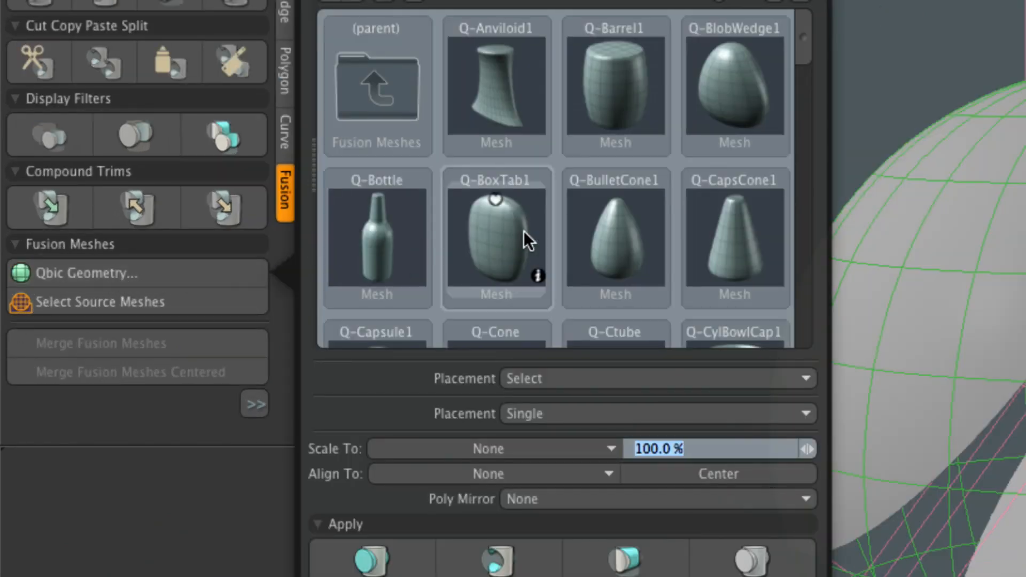
pyautogui.scroll(-3, 808, 62)
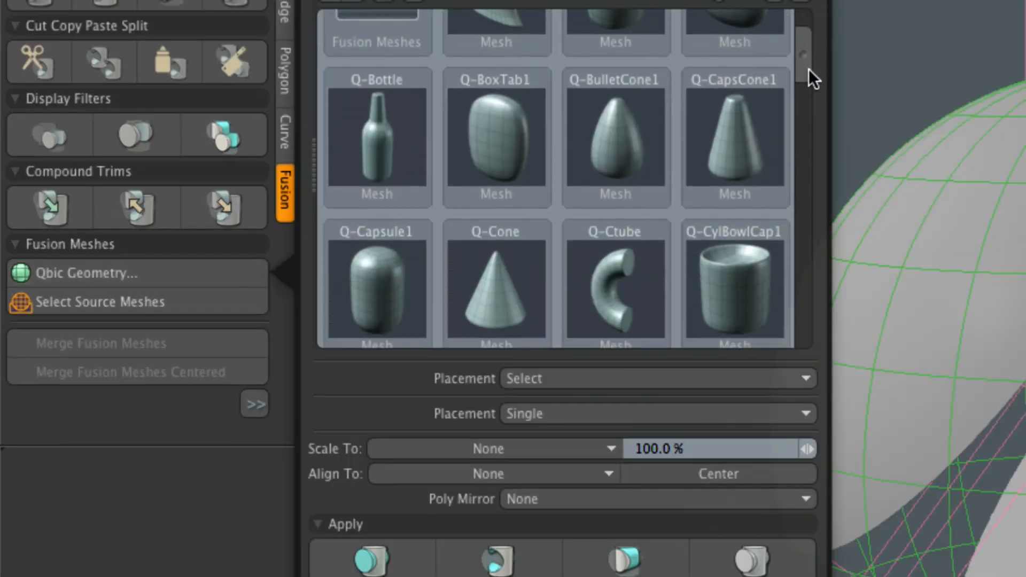
pyautogui.click(736, 104)
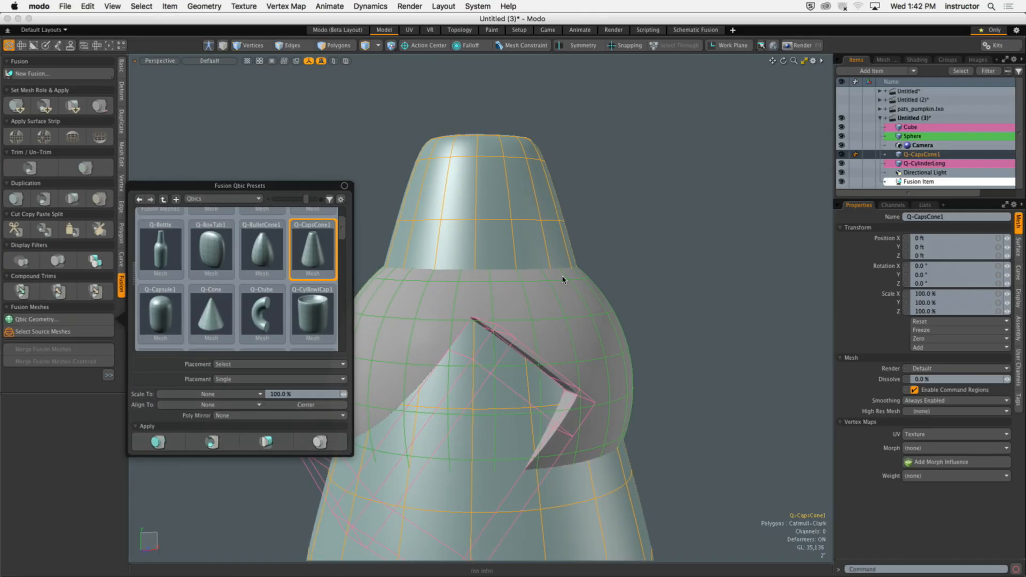
pyautogui.click(588, 257)
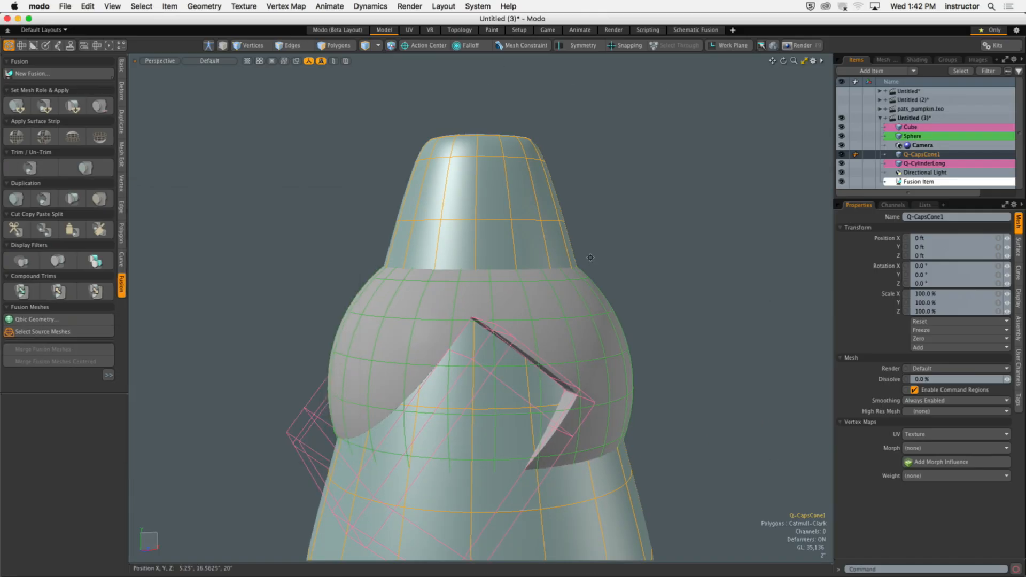
# Step: Scale the capped cone uniformly down to 18%
pyautogui.keyDown('alt'); pyautogui.moveTo(576, 272); pyautogui.dragTo(599, 220); pyautogui.keyUp('alt')
pyautogui.press('r')
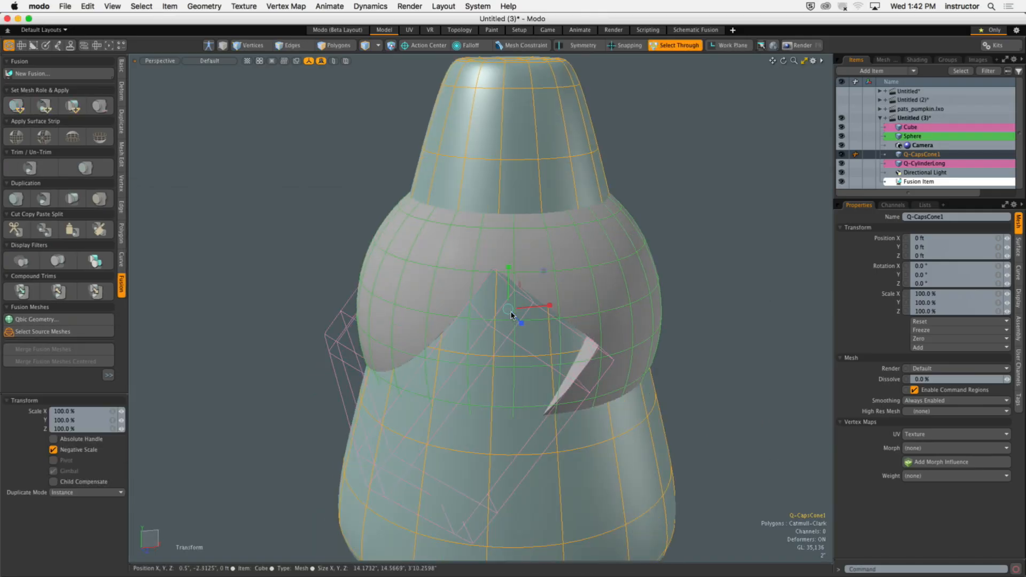
pyautogui.moveTo(511, 312); pyautogui.dragTo(511, 163)
# Step: Raise the capped cone to Y 19.625" at the top of the sphere, working in the front view
pyautogui.press('w')
pyautogui.hotkey('ctrl', 'space')
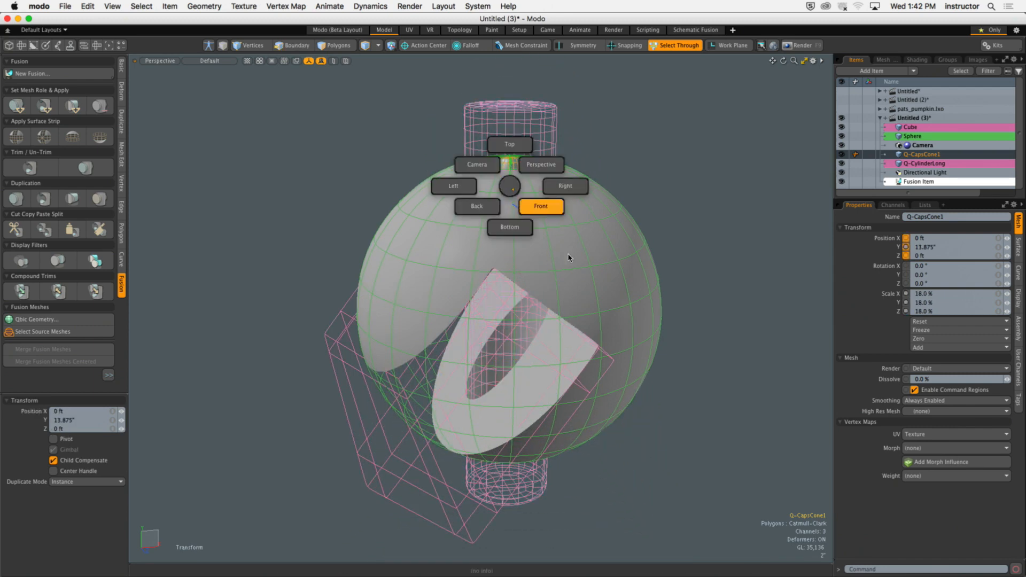
pyautogui.click(543, 204)
pyautogui.moveTo(507, 286); pyautogui.dragTo(507, 217)
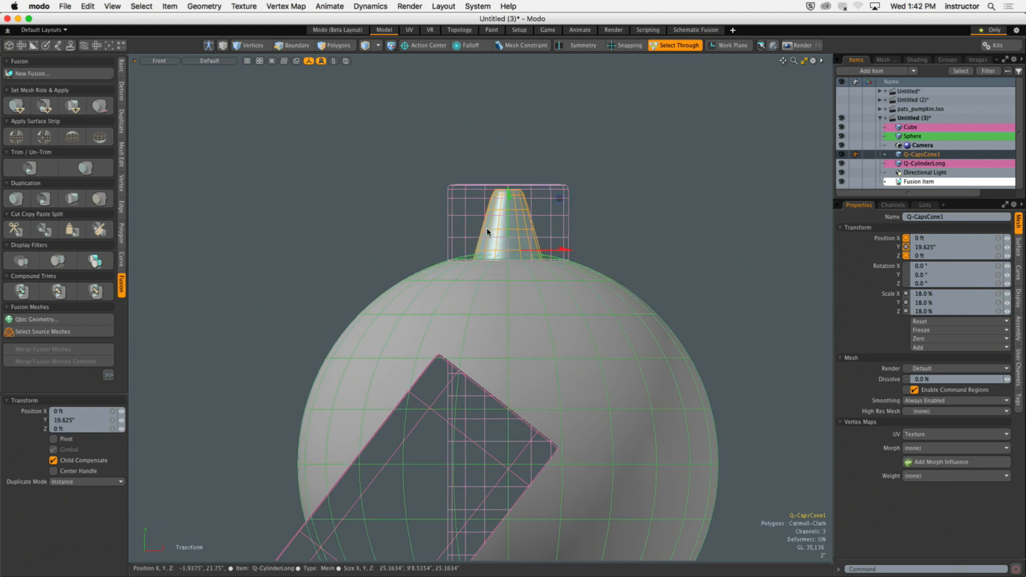
# Step: Rotate the cone to 75° on Z and move it to X 11.5", Y 15.5313" on the sphere's upper side
pyautogui.press('e')
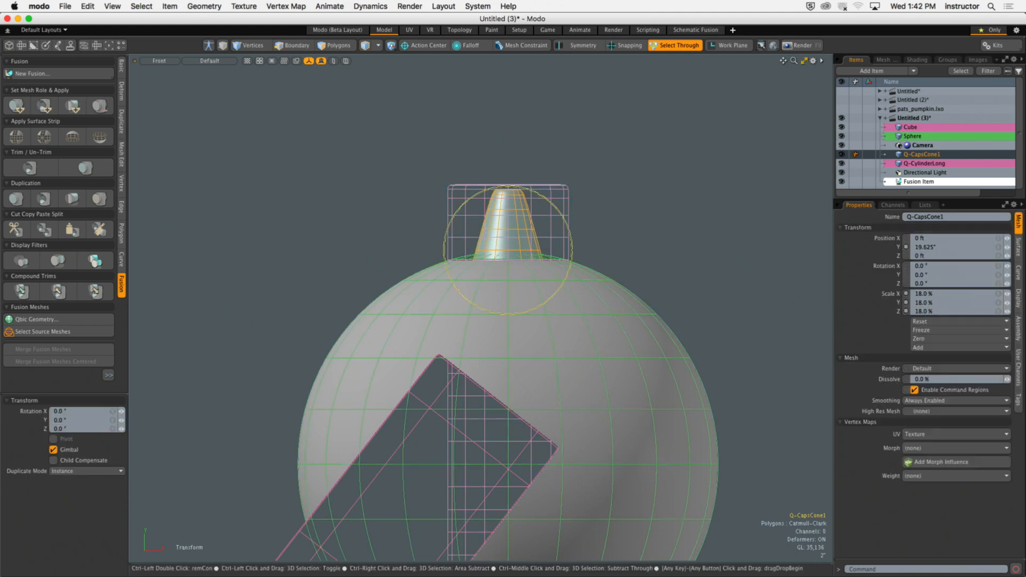
pyautogui.keyDown('ctrl'); pyautogui.moveTo(536, 193); pyautogui.dragTo(451, 191); pyautogui.keyUp('ctrl')
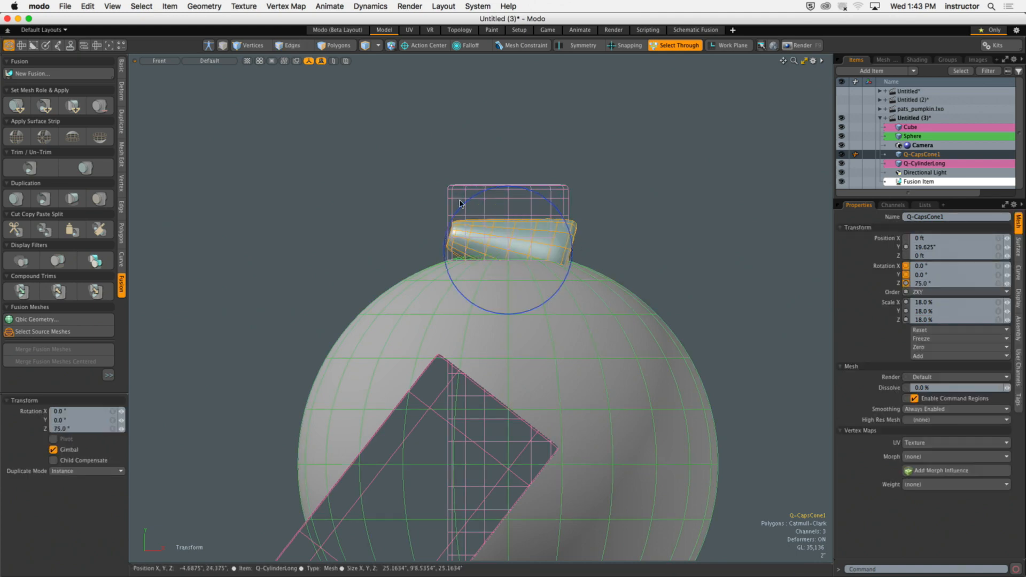
pyautogui.press('w')
pyautogui.moveTo(556, 249); pyautogui.dragTo(684, 249)
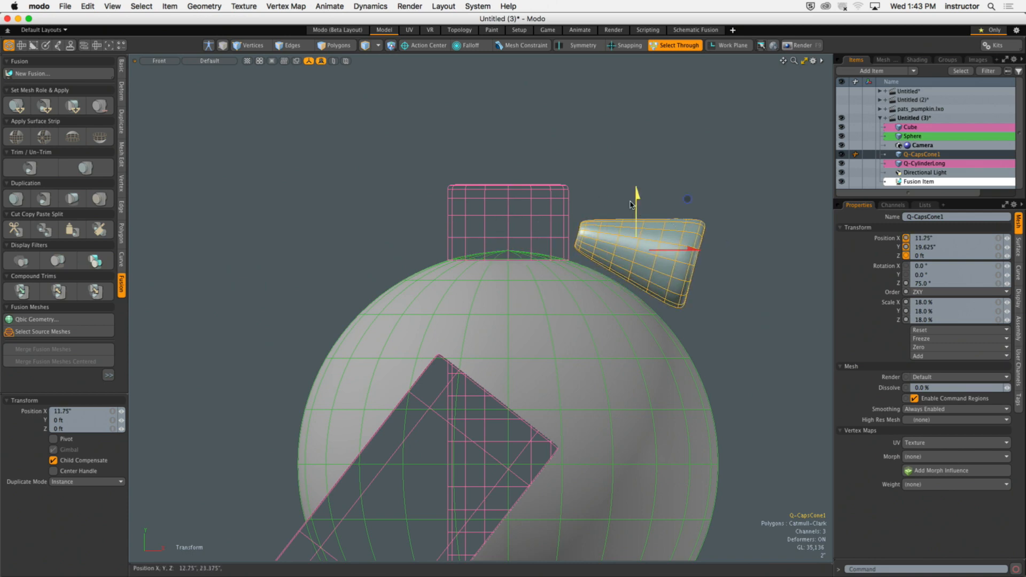
pyautogui.moveTo(630, 204); pyautogui.dragTo(628, 247)
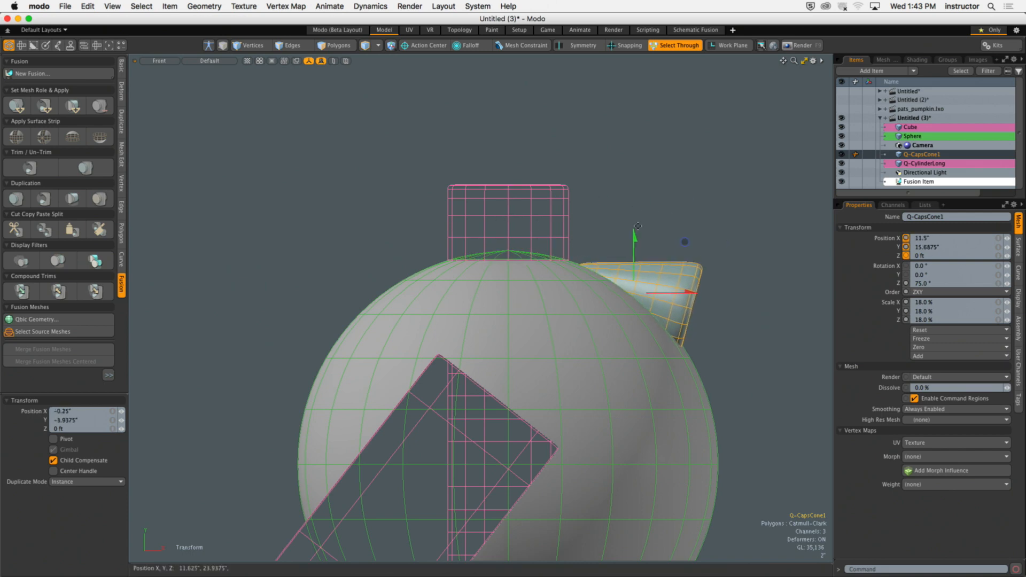
pyautogui.scroll(5, 638, 226)
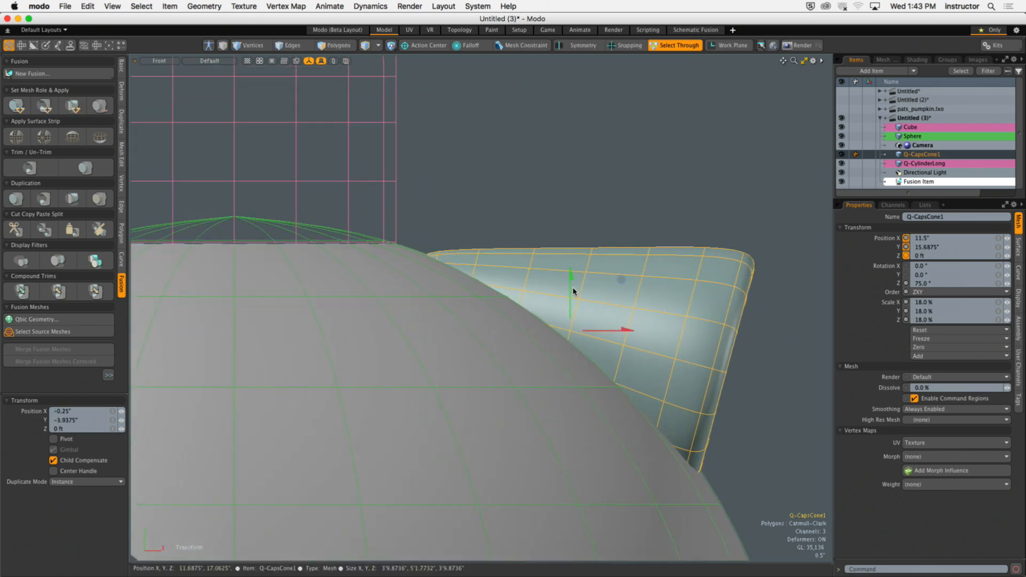
pyautogui.moveTo(573, 291); pyautogui.dragTo(571, 296)
# Step: In the perspective view, rotate the capped cone to 56° on Z to follow the sphere's slope
pyautogui.hotkey('ctrl', 'space')
pyautogui.click(665, 223)
pyautogui.keyDown('alt'); pyautogui.moveTo(664, 222); pyautogui.dragTo(472, 277); pyautogui.keyUp('alt')
pyautogui.scroll(-5, 589, 253)
pyautogui.press('space')
pyautogui.click(465, 244)
pyautogui.scroll(2, 472, 277)
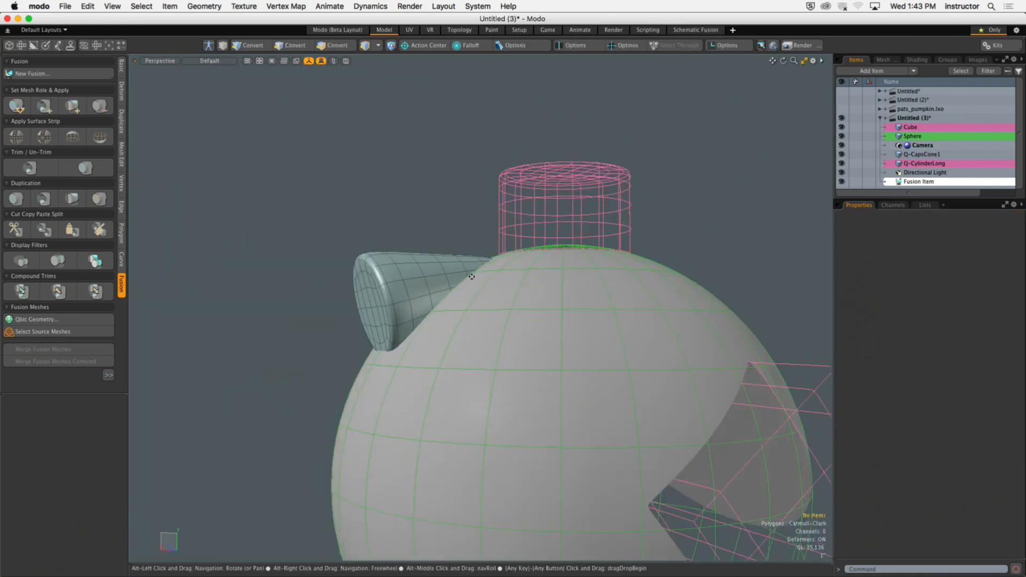
pyautogui.click(433, 275)
pyautogui.scroll(3, 436, 269)
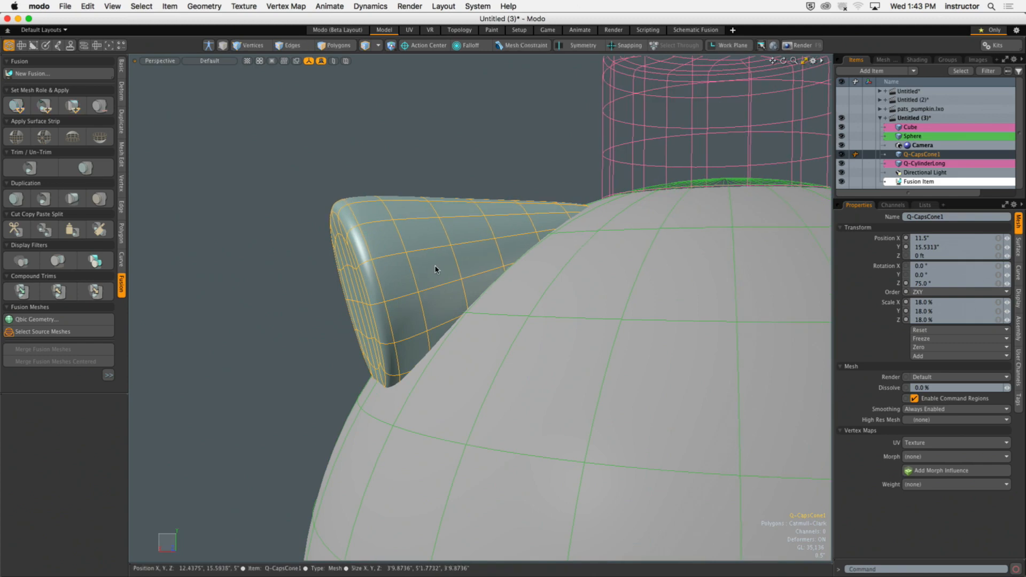
pyautogui.press('e')
pyautogui.keyDown('alt'); pyautogui.moveTo(473, 242); pyautogui.dragTo(440, 273); pyautogui.keyUp('alt')
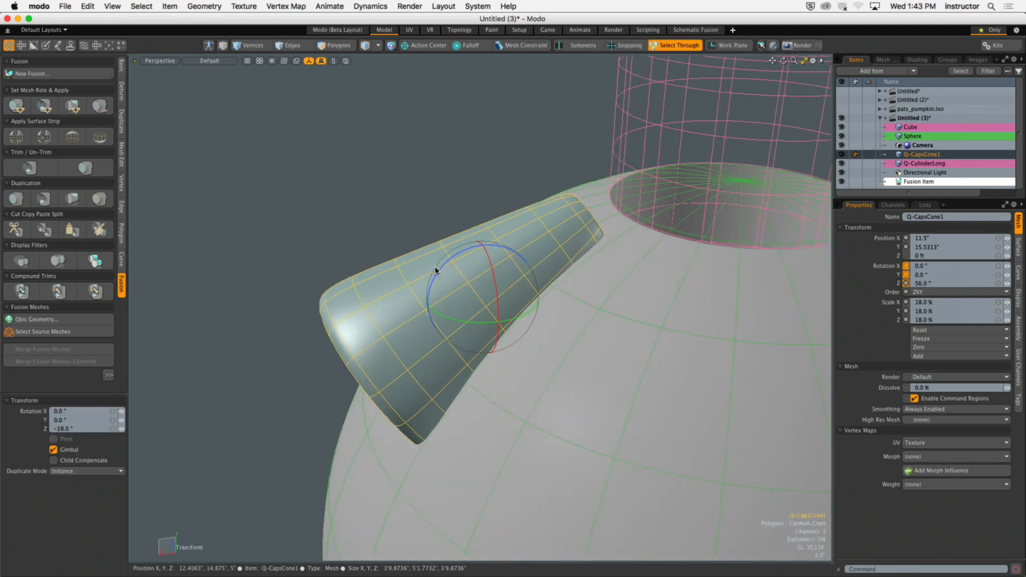
# Step: Set the action center to Selection, sink the cone into the sphere at X 10.5214", Y 14.0804", and deselect it
pyautogui.press('w')
pyautogui.hotkey('alt', 's')
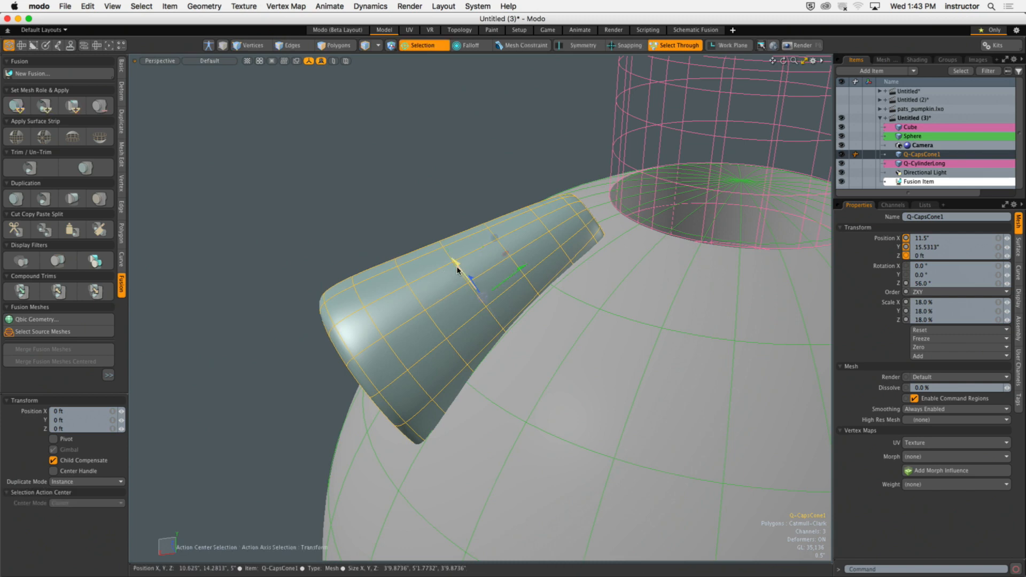
pyautogui.keyDown('alt'); pyautogui.moveTo(463, 276); pyautogui.dragTo(495, 266); pyautogui.keyUp('alt')
pyautogui.press('space')
pyautogui.click(380, 217)
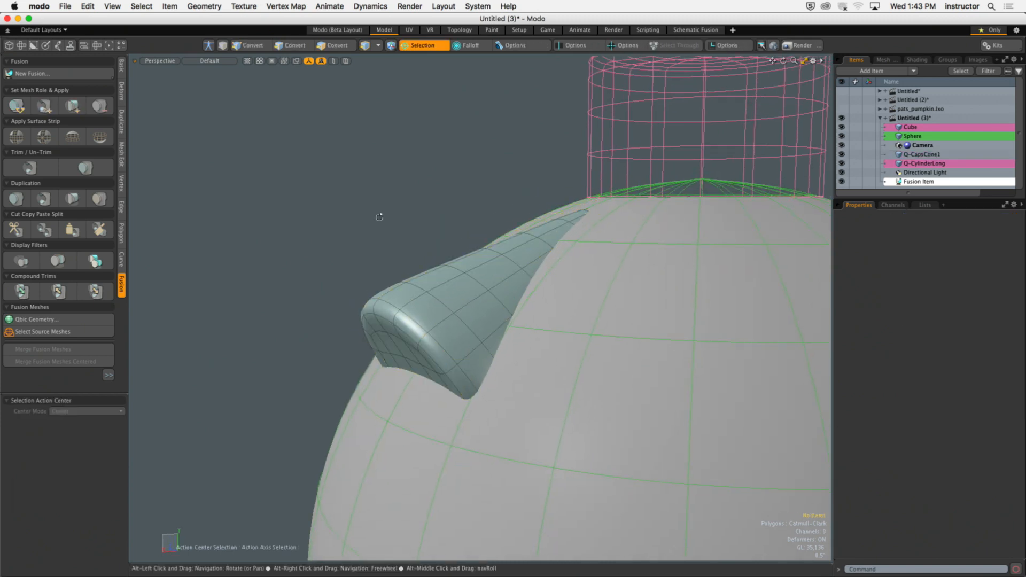
# Step: Examine from several angles how the capped cone intersects the fused sphere
pyautogui.scroll(-5, 380, 217)
pyautogui.keyDown('alt'); pyautogui.moveTo(380, 219); pyautogui.dragTo(558, 259); pyautogui.keyUp('alt')
pyautogui.scroll(-3, 641, 256)
pyautogui.click(521, 249)
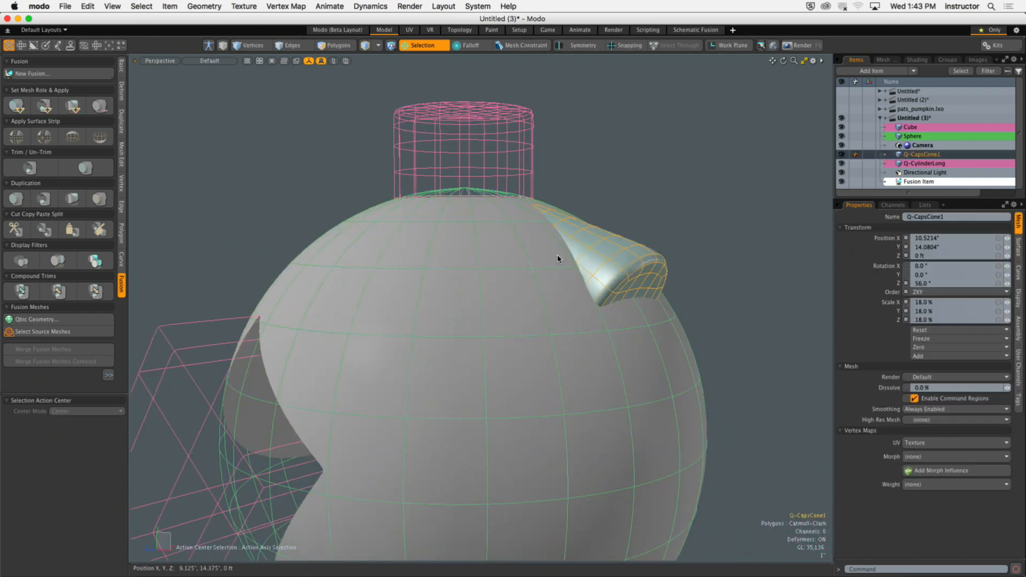
pyautogui.keyDown('ctrl'); pyautogui.keyDown('alt'); pyautogui.moveTo(502, 166); pyautogui.dragTo(441, 182); pyautogui.keyUp('alt'); pyautogui.keyUp('ctrl')
pyautogui.keyDown('alt'); pyautogui.moveTo(441, 181); pyautogui.dragTo(481, 246); pyautogui.keyUp('alt')
pyautogui.keyDown('alt'); pyautogui.keyDown('shift'); pyautogui.moveTo(481, 246); pyautogui.dragTo(496, 261); pyautogui.keyUp('shift'); pyautogui.keyUp('alt')
pyautogui.keyDown('alt'); pyautogui.keyDown('shift'); pyautogui.moveTo(496, 262); pyautogui.dragTo(524, 267); pyautogui.keyUp('shift'); pyautogui.keyUp('alt')
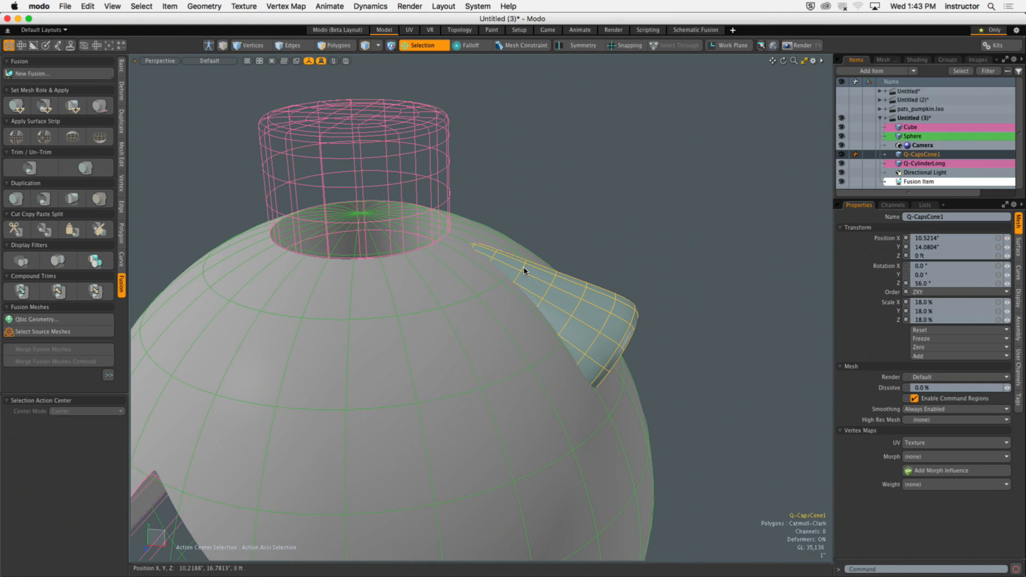
pyautogui.click(567, 206)
pyautogui.keyDown('alt'); pyautogui.moveTo(567, 206); pyautogui.dragTo(580, 257); pyautogui.keyUp('alt')
# Step: Select the capped cone together with the sphere, apply the cone to the fusion as a primary mesh, and deselect it
pyautogui.click(558, 281)
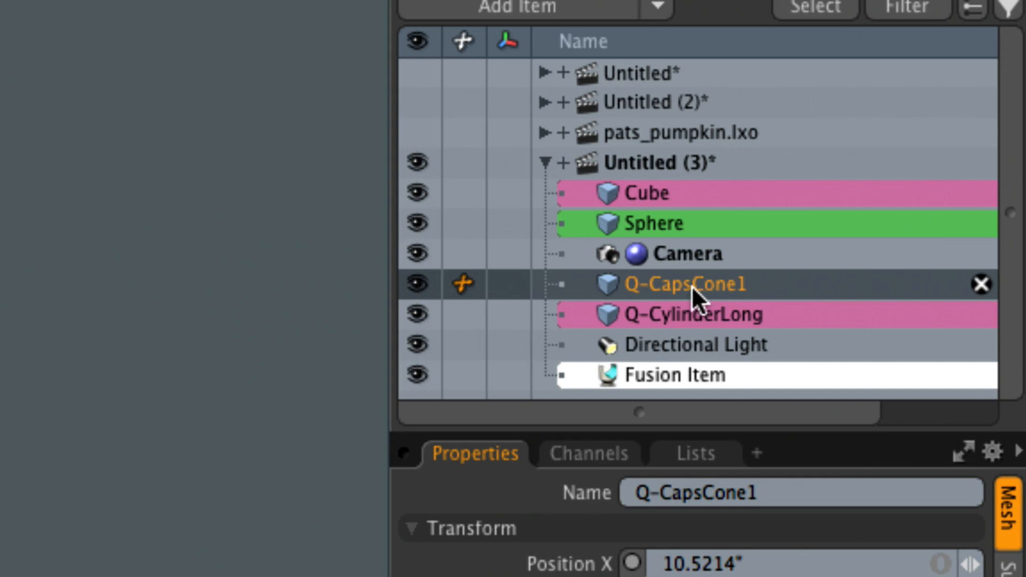
pyautogui.keyDown('ctrl'); pyautogui.click(684, 226); pyautogui.keyUp('ctrl')
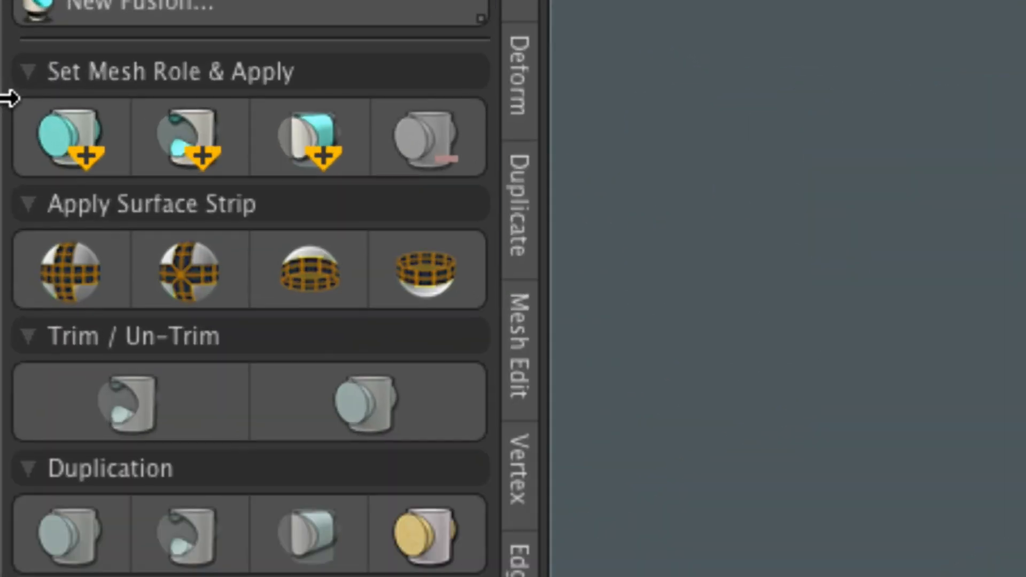
pyautogui.click(77, 159)
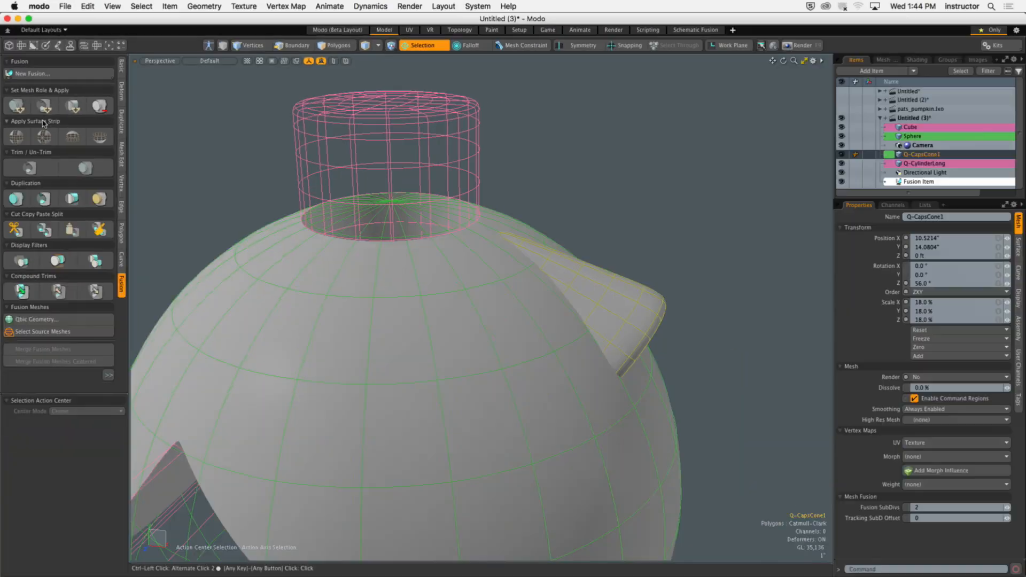
pyautogui.click(629, 238)
pyautogui.keyDown('alt'); pyautogui.moveTo(629, 238); pyautogui.dragTo(590, 261); pyautogui.keyUp('alt')
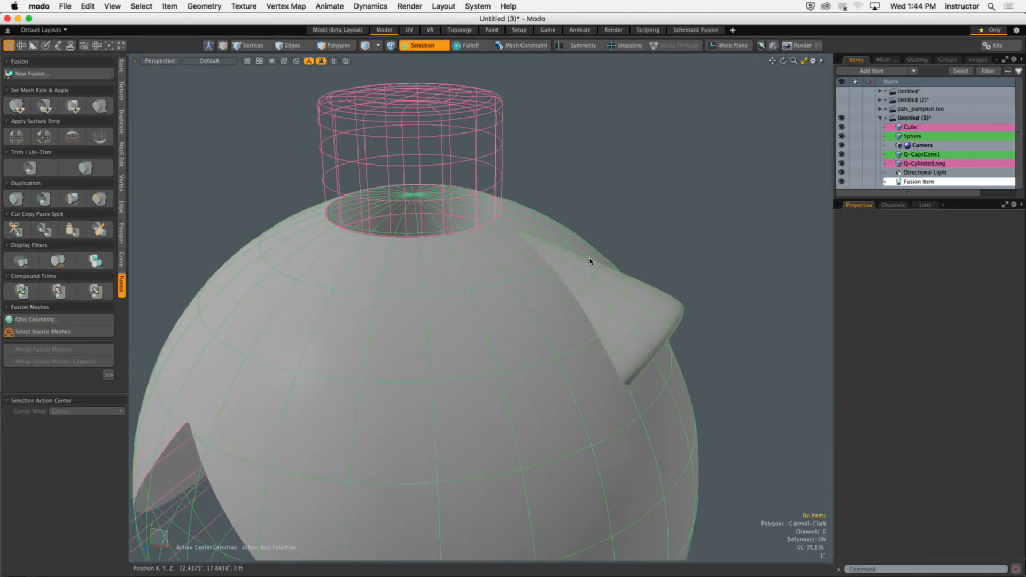
# Step: Hide the source meshes and examine the cone fused onto the sphere
pyautogui.click(109, 380)
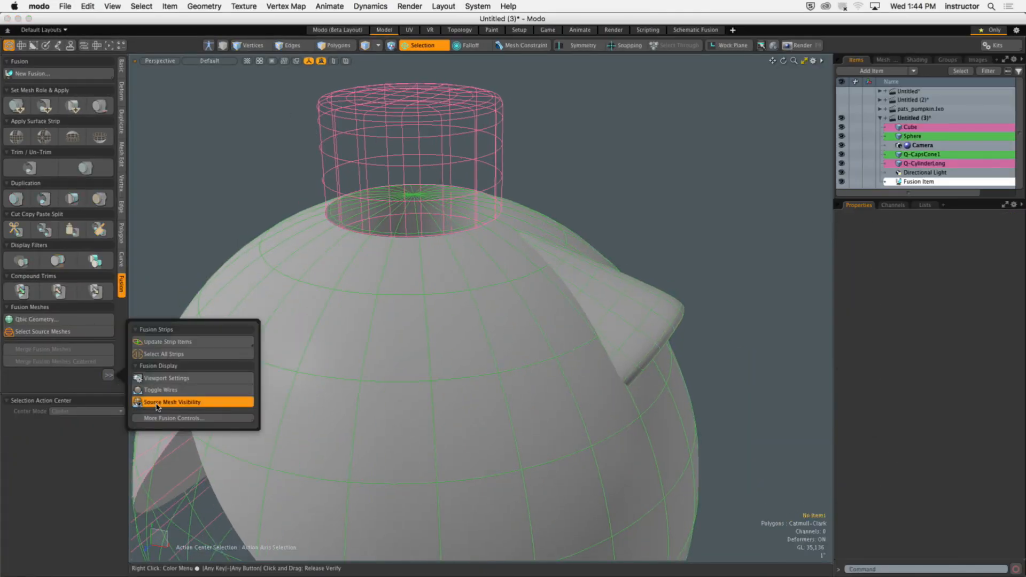
pyautogui.click(157, 406)
pyautogui.keyDown('alt'); pyautogui.moveTo(696, 248); pyautogui.dragTo(407, 230); pyautogui.keyUp('alt')
# Step: Select the Fusion Item to inspect its mesh wireframe, and toggle its visibility off and back on
pyautogui.click(933, 183)
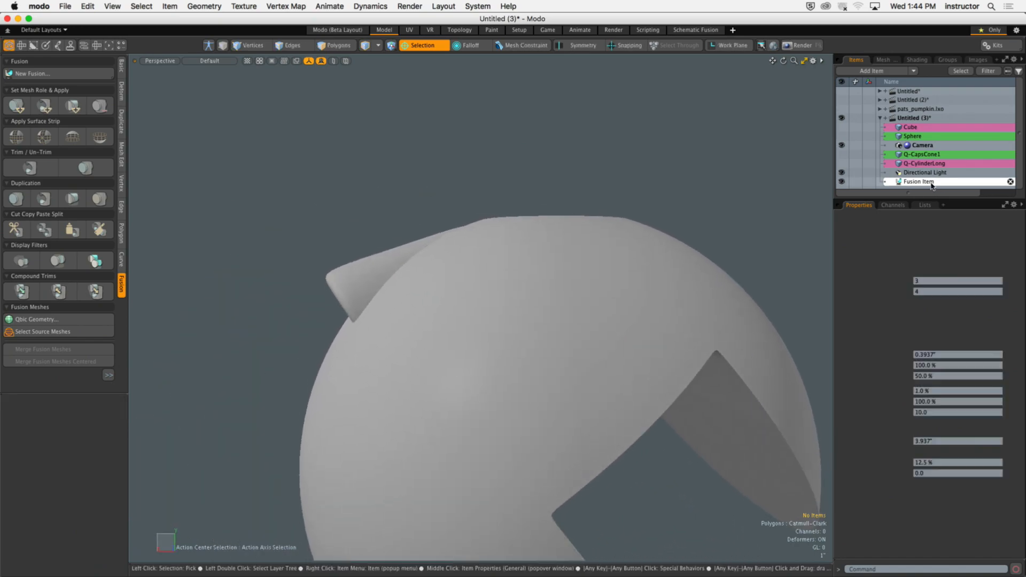
pyautogui.keyDown('alt'); pyautogui.moveTo(390, 156); pyautogui.dragTo(593, 230); pyautogui.keyUp('alt')
pyautogui.keyDown('ctrl'); pyautogui.keyDown('alt'); pyautogui.moveTo(594, 230); pyautogui.dragTo(533, 289); pyautogui.keyUp('alt'); pyautogui.keyUp('ctrl')
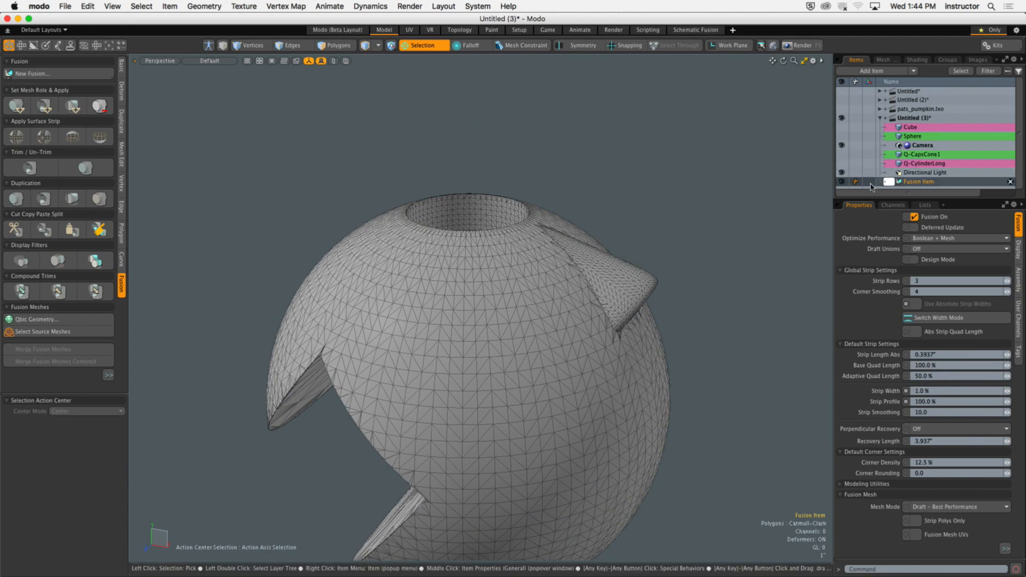
pyautogui.click(842, 182)
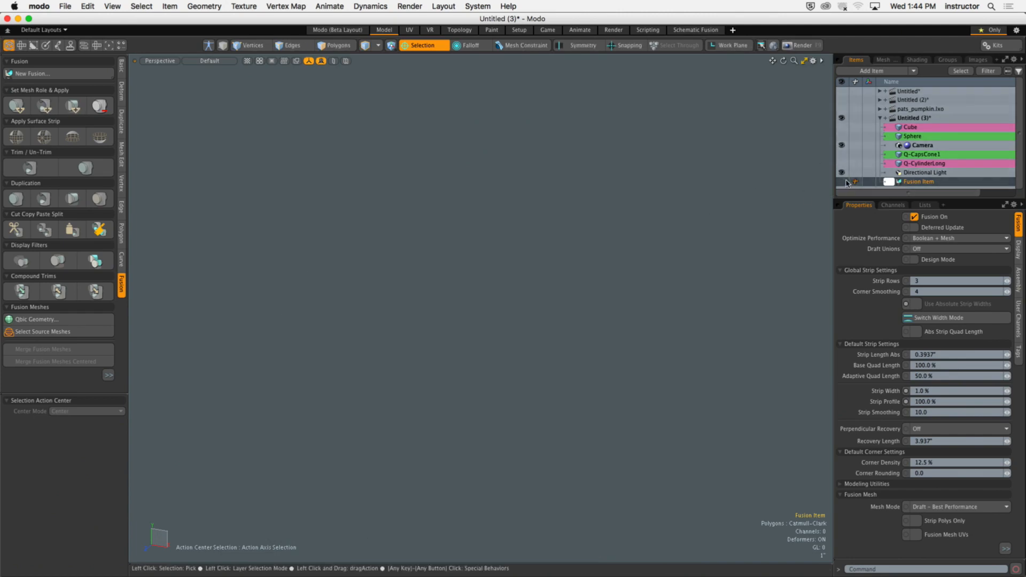
pyautogui.click(843, 182)
# Step: Select Q-CapsCone1 in the item list and show the source meshes again, focusing on the cone
pyautogui.click(926, 166)
pyautogui.keyDown('alt'); pyautogui.moveTo(625, 190); pyautogui.dragTo(644, 179); pyautogui.keyUp('alt')
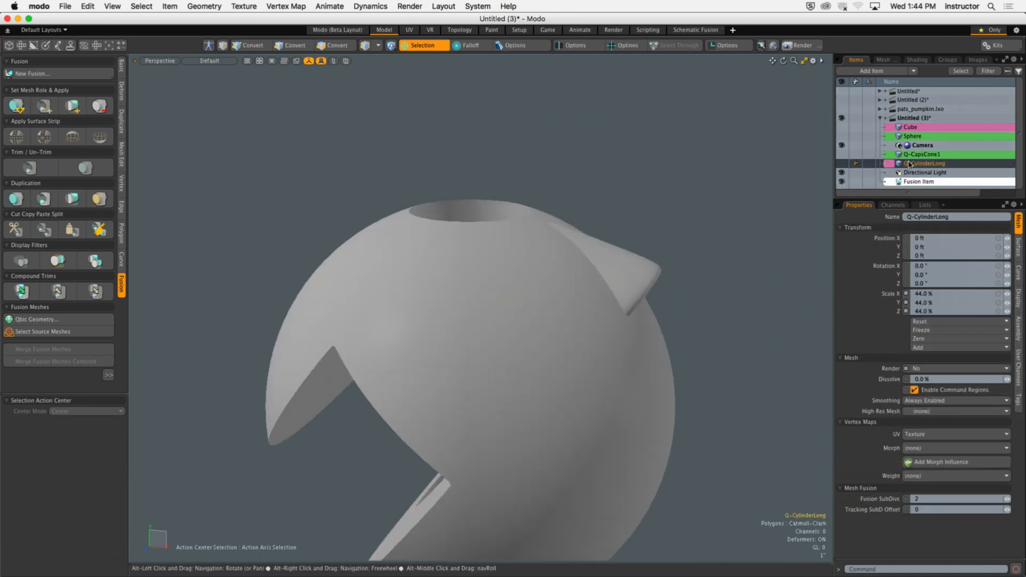
pyautogui.click(922, 156)
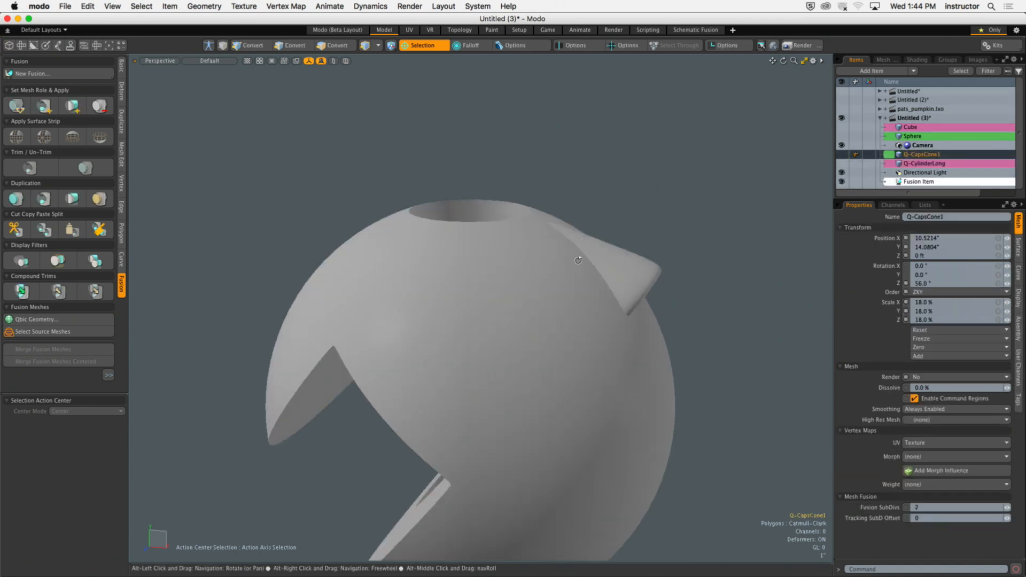
pyautogui.click(110, 375)
pyautogui.click(149, 401)
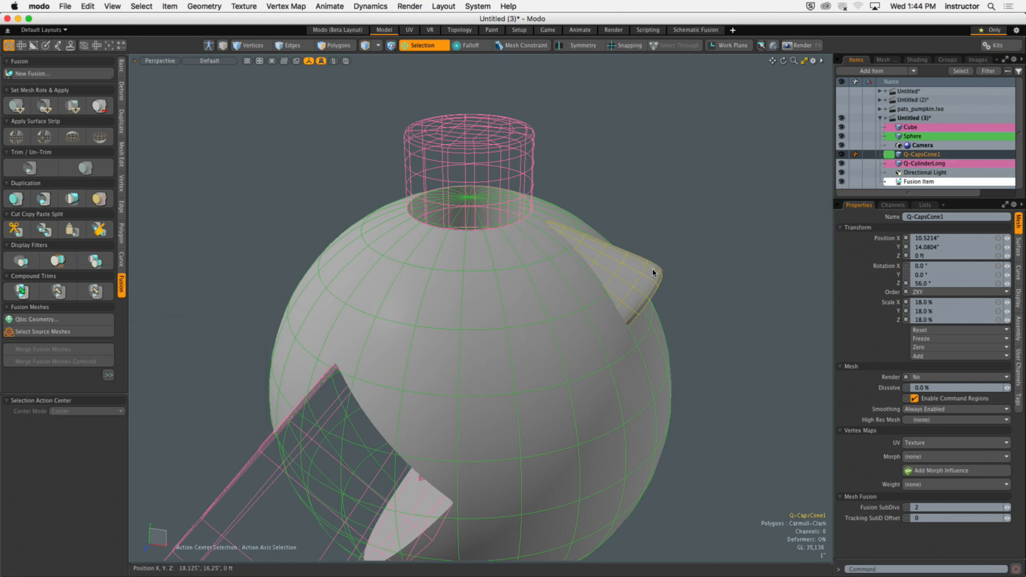
pyautogui.keyDown('alt'); pyautogui.moveTo(681, 272); pyautogui.dragTo(694, 257); pyautogui.keyUp('alt')
pyautogui.scroll(4, 694, 256)
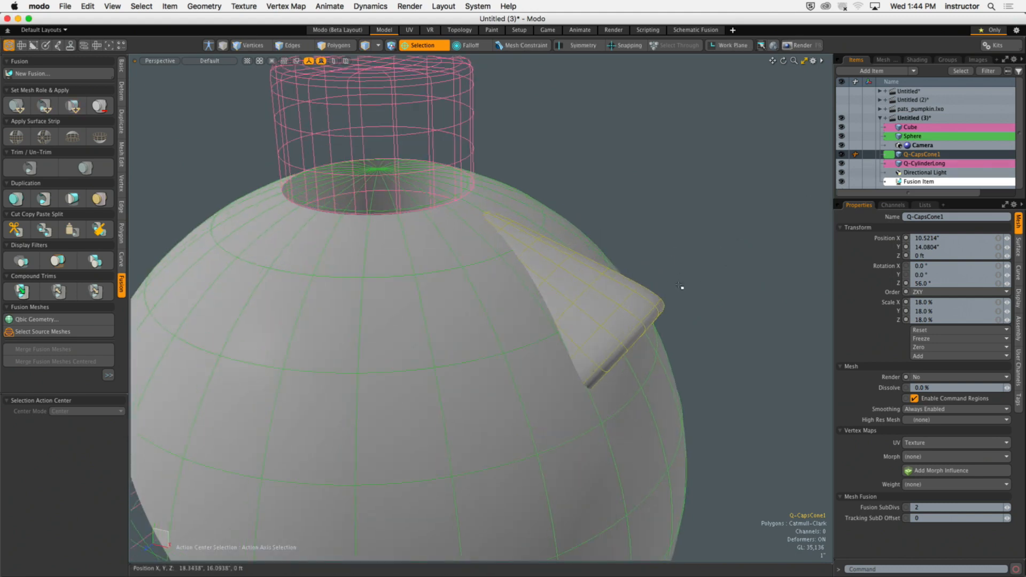
# Step: Select all connected polygons of the cone to examine its mesh, and clear the selection
pyautogui.doubleClick(645, 306)
pyautogui.scroll(2, 636, 307)
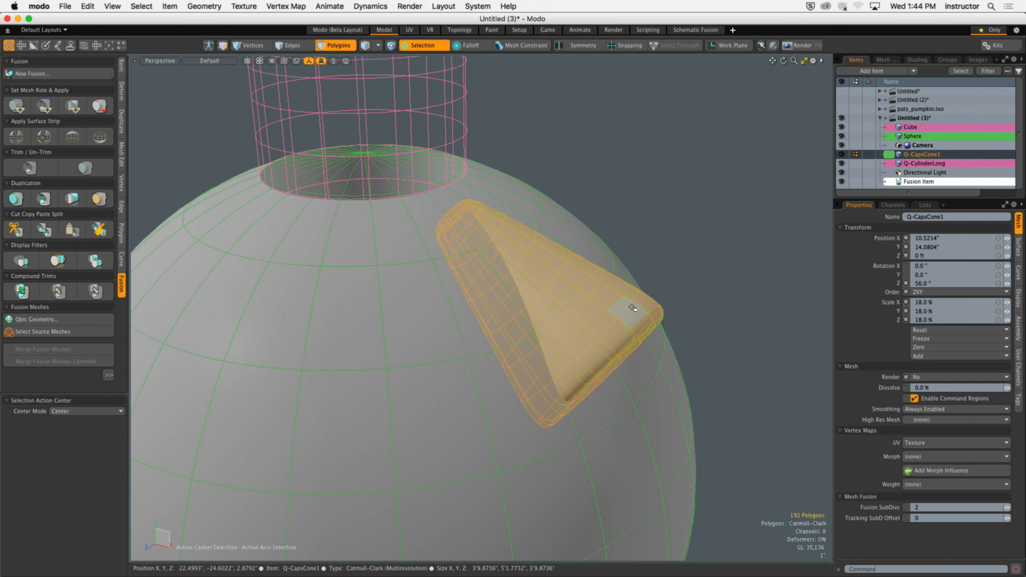
pyautogui.click(678, 236)
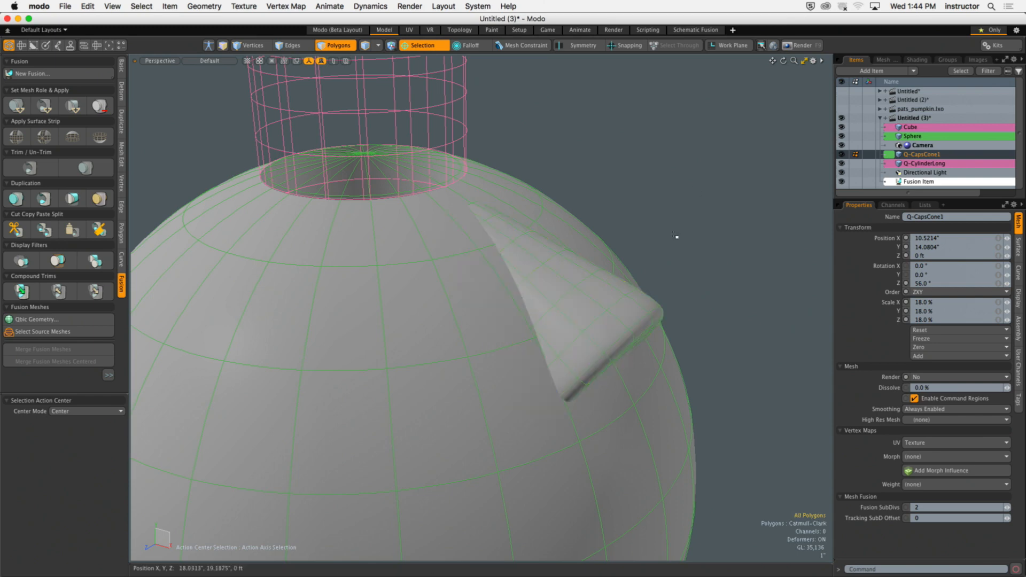
# Step: Select the 16 flat polygons on the cone's wide end and bevel them inward to hollow out the cone
pyautogui.scroll(5, 614, 338)
pyautogui.keyDown('alt'); pyautogui.moveTo(614, 338); pyautogui.dragTo(631, 292); pyautogui.keyUp('alt')
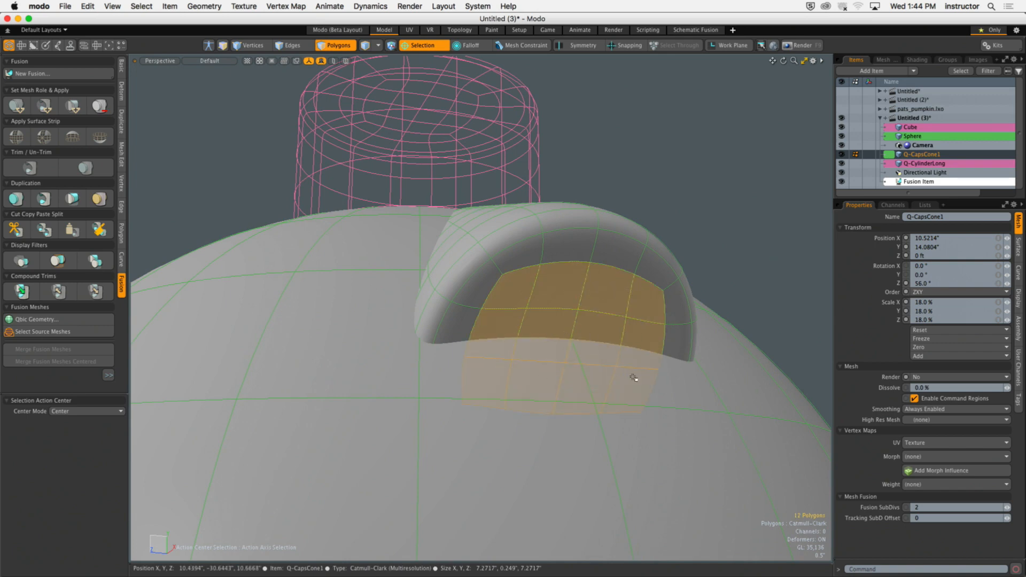
pyautogui.keyDown('alt'); pyautogui.moveTo(494, 423); pyautogui.dragTo(597, 391); pyautogui.keyUp('alt')
pyautogui.press('b')
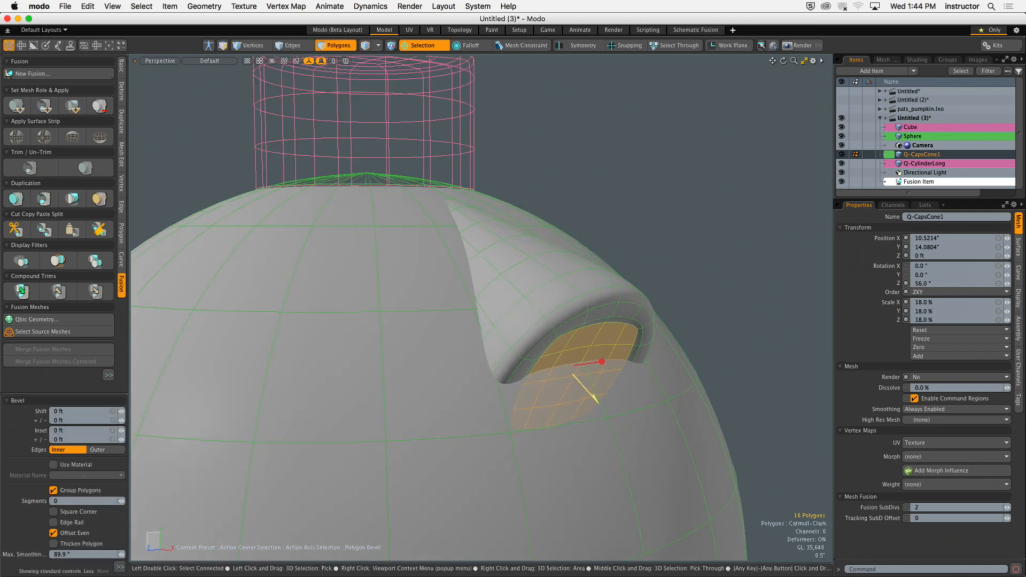
pyautogui.moveTo(592, 397); pyautogui.dragTo(603, 408)
pyautogui.press('space')
pyautogui.click(717, 275)
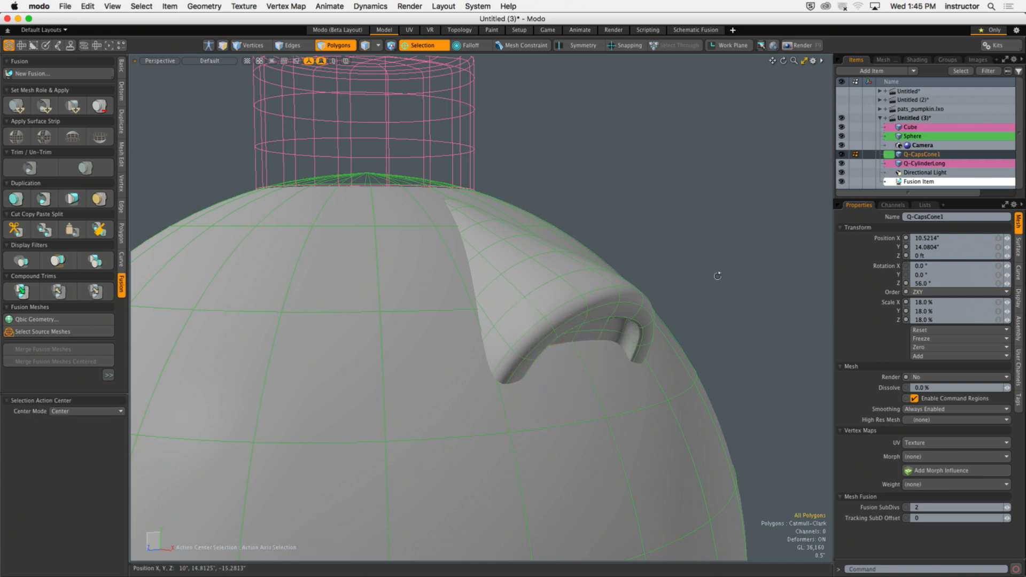
pyautogui.keyDown('alt'); pyautogui.moveTo(717, 275); pyautogui.dragTo(666, 274); pyautogui.keyUp('alt')
# Step: Select the Fusion Item and examine its mesh wireframe around the hollowed end of the cone
pyautogui.press('3')
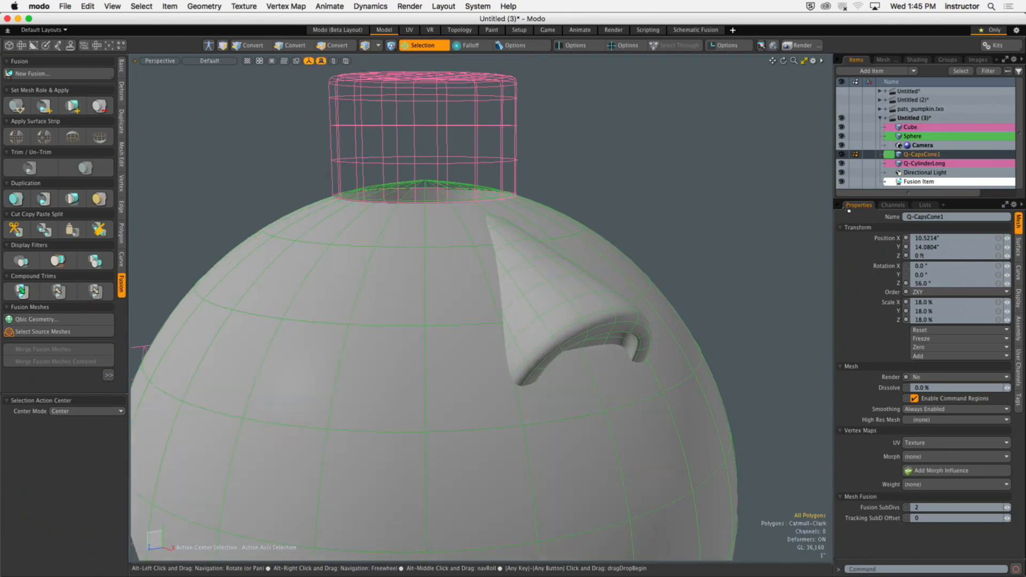
pyautogui.click(903, 181)
pyautogui.keyDown('alt'); pyautogui.moveTo(720, 236); pyautogui.dragTo(626, 247); pyautogui.keyUp('alt')
pyautogui.scroll(5, 659, 330)
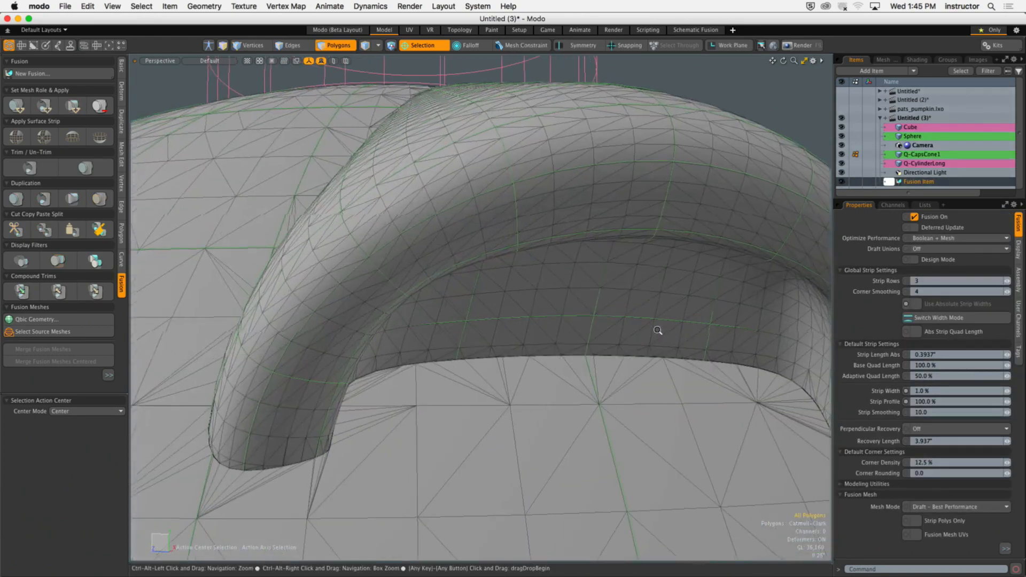
pyautogui.keyDown('alt'); pyautogui.moveTo(660, 330); pyautogui.dragTo(690, 369); pyautogui.keyUp('alt')
# Step: Select all polygons of the Q-CapsCone1 mesh and set the action center to Origin
pyautogui.click(922, 158)
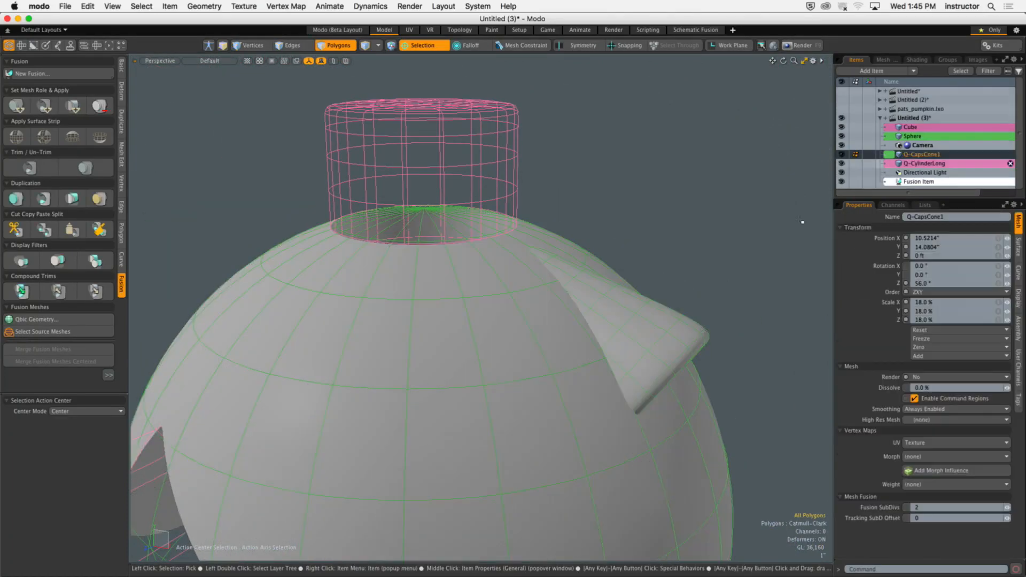
pyautogui.keyDown('alt'); pyautogui.moveTo(678, 324); pyautogui.dragTo(584, 349); pyautogui.keyUp('alt')
pyautogui.doubleClick(675, 344)
pyautogui.keyDown('alt'); pyautogui.moveTo(584, 348); pyautogui.dragTo(554, 336); pyautogui.keyUp('alt')
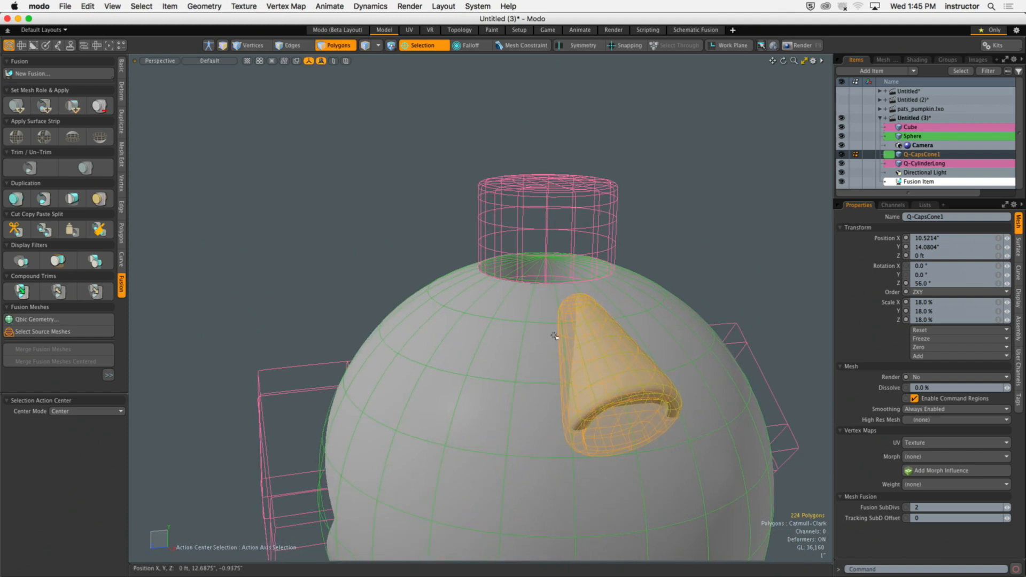
pyautogui.click(437, 46)
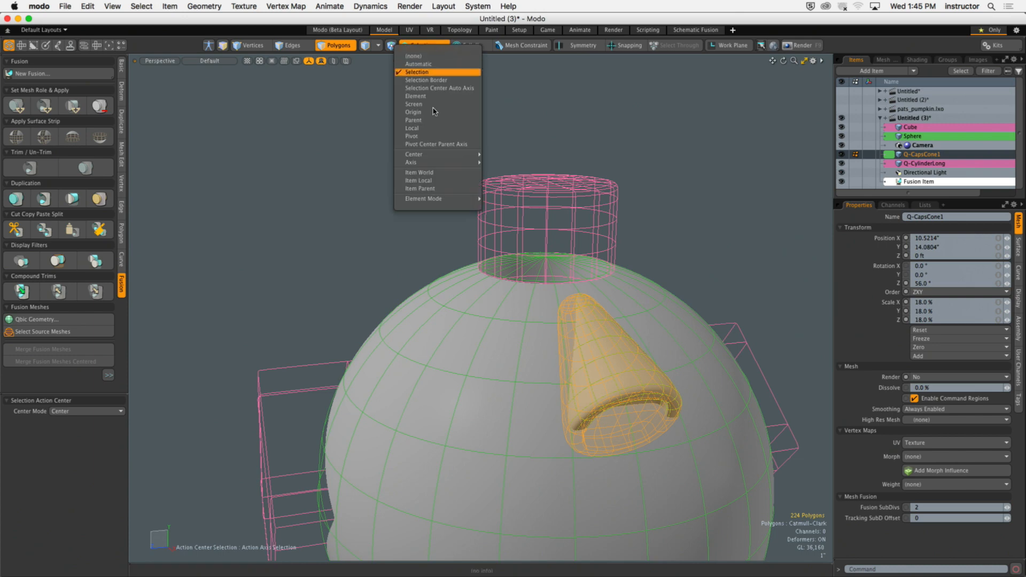
pyautogui.click(422, 114)
# Step: Duplicate the cone polygons with a Radial Array of 4 around the Y axis, and clear the selection
pyautogui.keyDown('alt'); pyautogui.moveTo(456, 201); pyautogui.dragTo(269, 192); pyautogui.keyUp('alt')
pyautogui.click(122, 115)
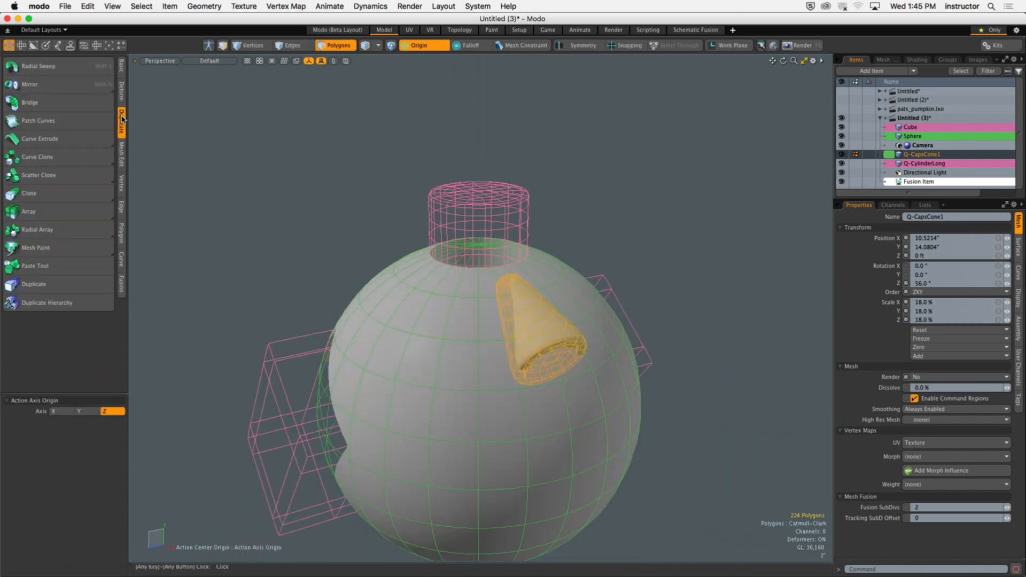
pyautogui.click(83, 229)
pyautogui.keyDown('alt'); pyautogui.keyDown('shift'); pyautogui.moveTo(310, 259); pyautogui.dragTo(370, 212); pyautogui.keyUp('shift'); pyautogui.keyUp('alt')
pyautogui.click(307, 236)
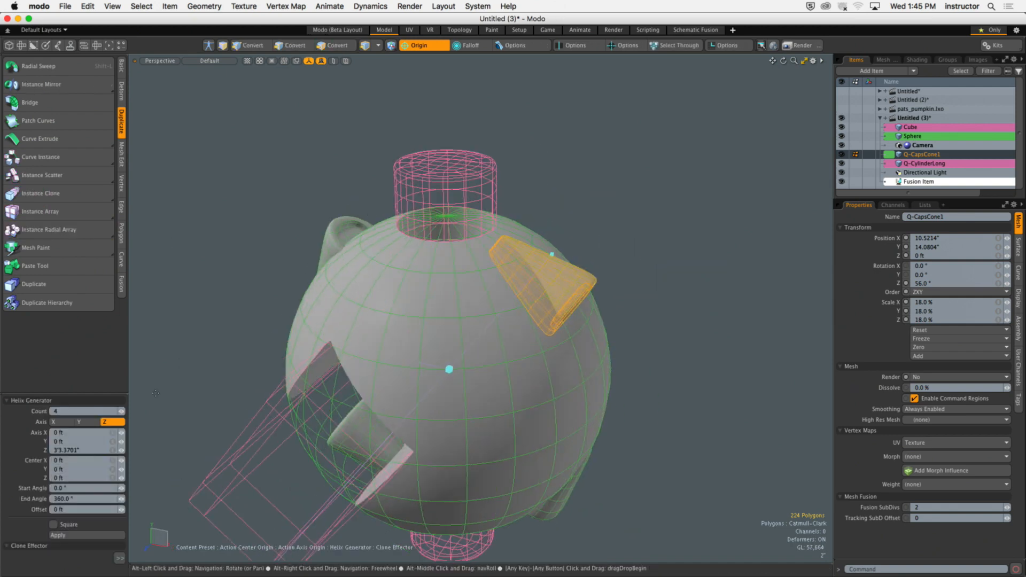
pyautogui.click(79, 422)
pyautogui.keyDown('alt'); pyautogui.moveTo(176, 353); pyautogui.dragTo(9, 335); pyautogui.keyUp('alt')
pyautogui.press('q')
pyautogui.click(276, 313)
# Step: Hide all source meshes and examine the arrayed cones around the rim of the cylindrical hole
pyautogui.keyDown('ctrl'); pyautogui.keyDown('alt'); pyautogui.moveTo(507, 268); pyautogui.dragTo(710, 296); pyautogui.keyUp('alt'); pyautogui.keyUp('ctrl')
pyautogui.scroll(-5, 509, 309)
pyautogui.click(591, 296)
pyautogui.scroll(-5, 591, 294)
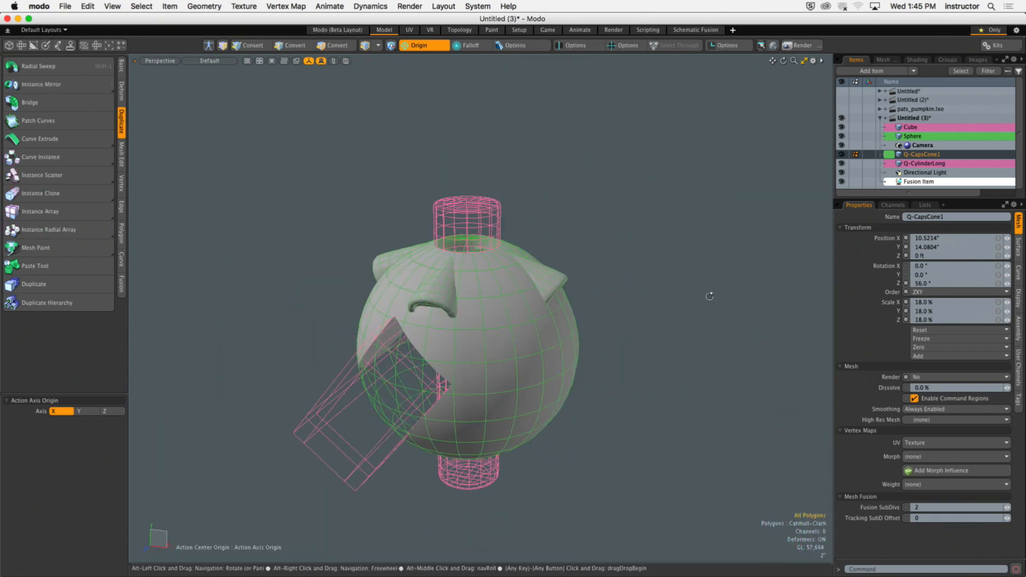
pyautogui.click(121, 284)
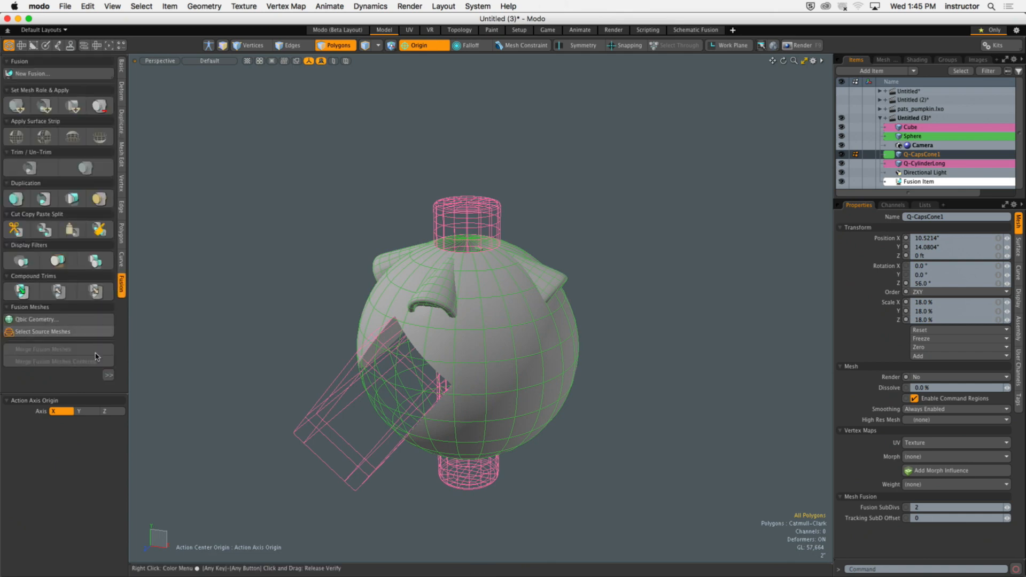
pyautogui.moveTo(95, 399); pyautogui.dragTo(108, 491)
pyautogui.click(89, 447)
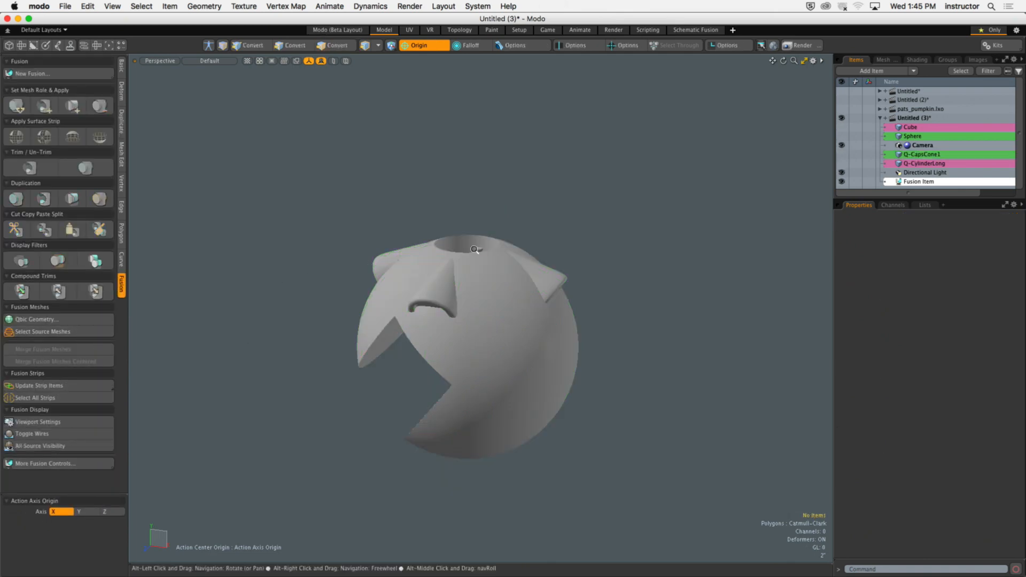
pyautogui.scroll(5, 477, 250)
pyautogui.keyDown('alt'); pyautogui.moveTo(477, 250); pyautogui.dragTo(662, 321); pyautogui.keyUp('alt')
# Step: Show the source meshes again, select the cone poking into the hole, and remove the other three cones
pyautogui.click(451, 231)
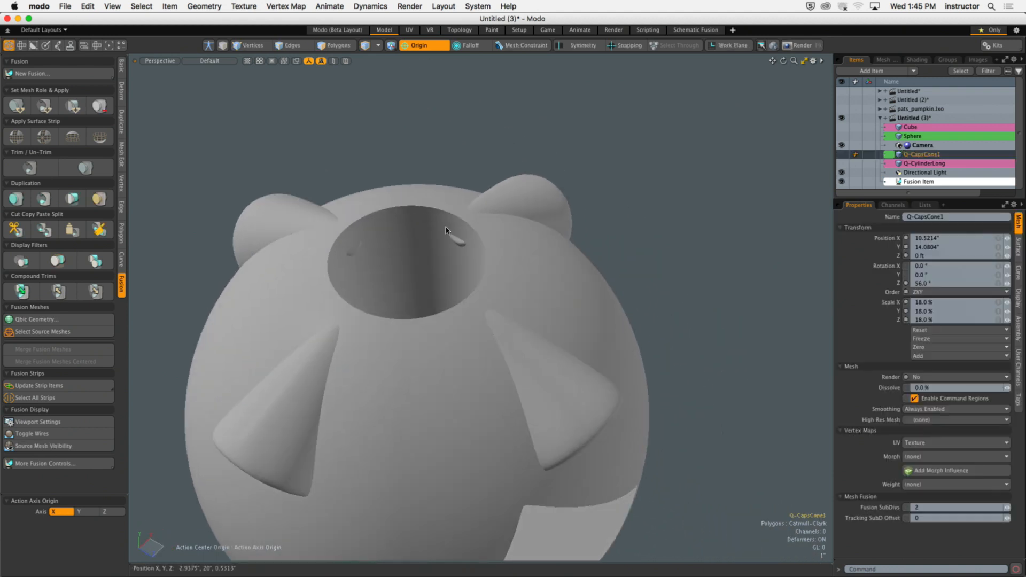
pyautogui.press(']')
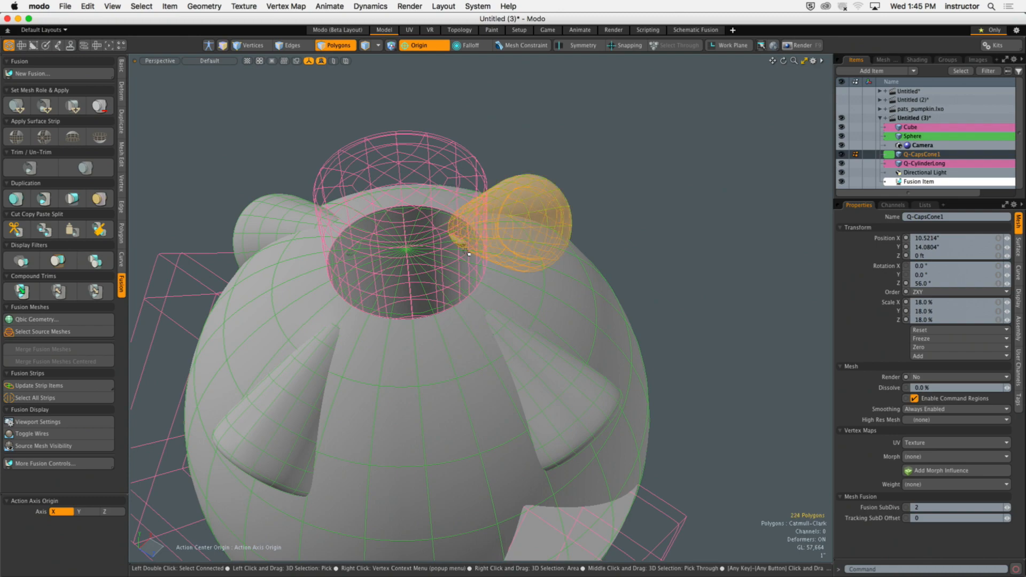
pyautogui.hotkey('shift', 'h')
# Step: Set the action center to Selection and move the remaining cone outward, away from the cylindrical hole
pyautogui.keyDown('ctrl'); pyautogui.keyDown('alt'); pyautogui.moveTo(464, 244); pyautogui.dragTo(623, 278); pyautogui.keyUp('alt'); pyautogui.keyUp('ctrl')
pyautogui.keyDown('alt'); pyautogui.moveTo(538, 290); pyautogui.dragTo(449, 224); pyautogui.keyUp('alt')
pyautogui.keyDown('alt'); pyautogui.keyDown('shift'); pyautogui.moveTo(641, 385); pyautogui.dragTo(513, 313); pyautogui.keyUp('shift'); pyautogui.keyUp('alt')
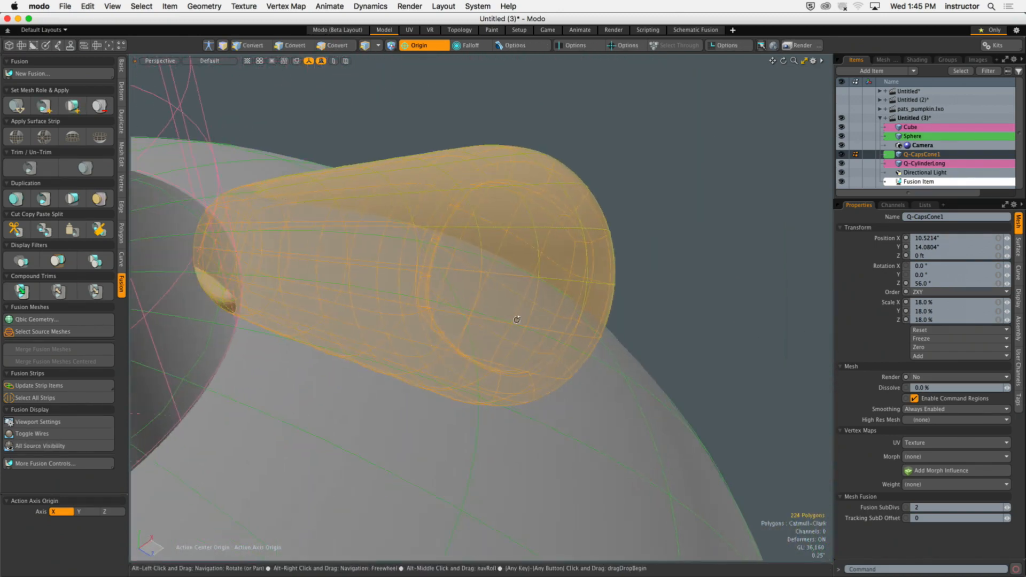
pyautogui.press('w')
pyautogui.moveTo(423, 297)
pyautogui.keyDown('ctrl'); pyautogui.keyDown('alt'); pyautogui.mouseDown()
pyautogui.moveTo(393, 298)
pyautogui.moveTo(402, 324)
pyautogui.moveTo(431, 299)
pyautogui.mouseUp(); pyautogui.keyUp('alt'); pyautogui.keyUp('ctrl')
pyautogui.hotkey('alt', 'z')
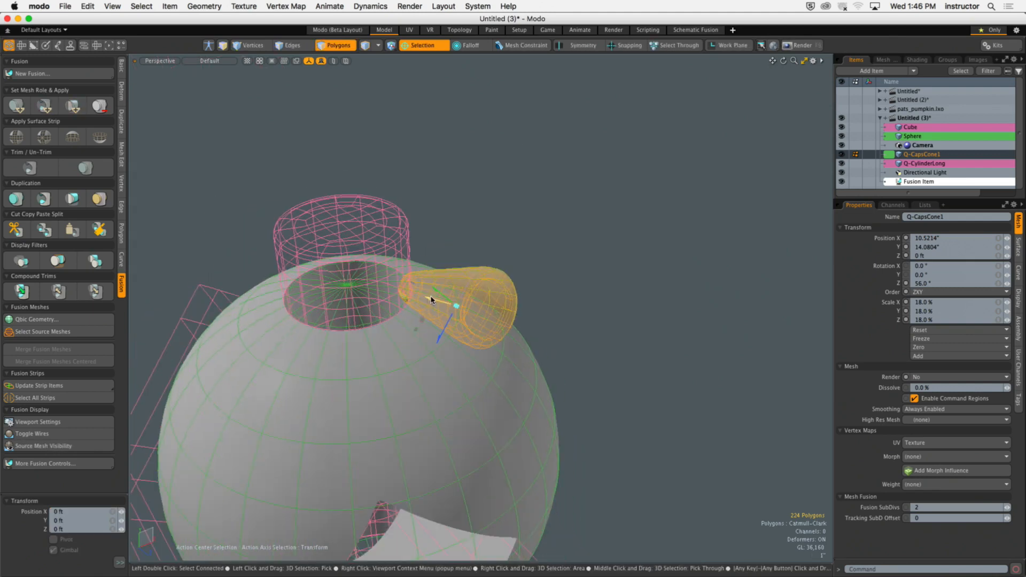
pyautogui.press('q')
pyautogui.click(424, 247)
pyautogui.keyDown('alt'); pyautogui.moveTo(423, 248); pyautogui.dragTo(412, 283); pyautogui.keyUp('alt')
pyautogui.keyDown('alt'); pyautogui.moveTo(481, 292); pyautogui.dragTo(440, 278); pyautogui.keyUp('alt')
# Step: Reselect the cone polygons, set the action center to Origin, and array four cones radially around the sphere's vertical axis
pyautogui.press('3')
pyautogui.hotkey('alt', 'o')
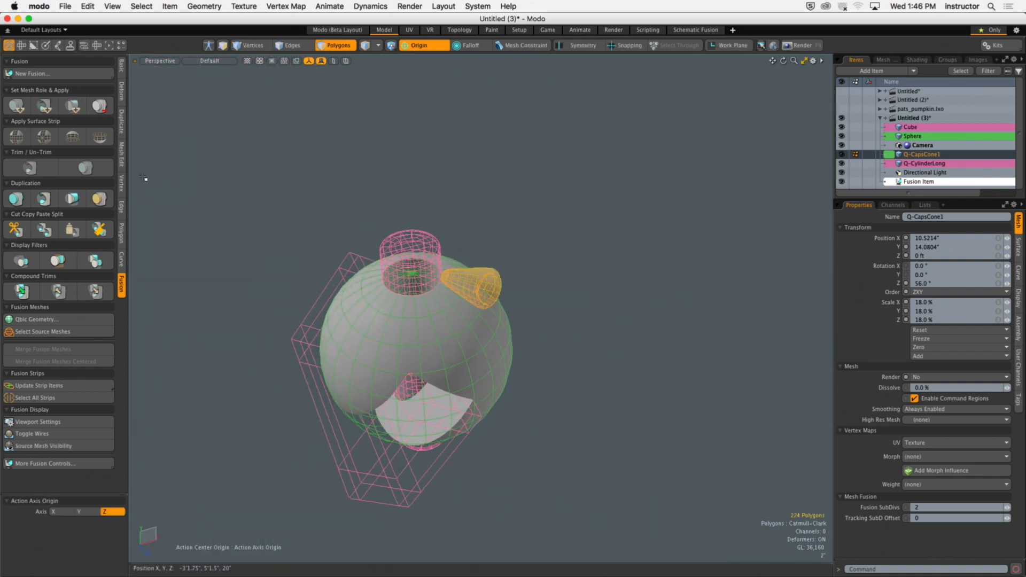
pyautogui.click(123, 125)
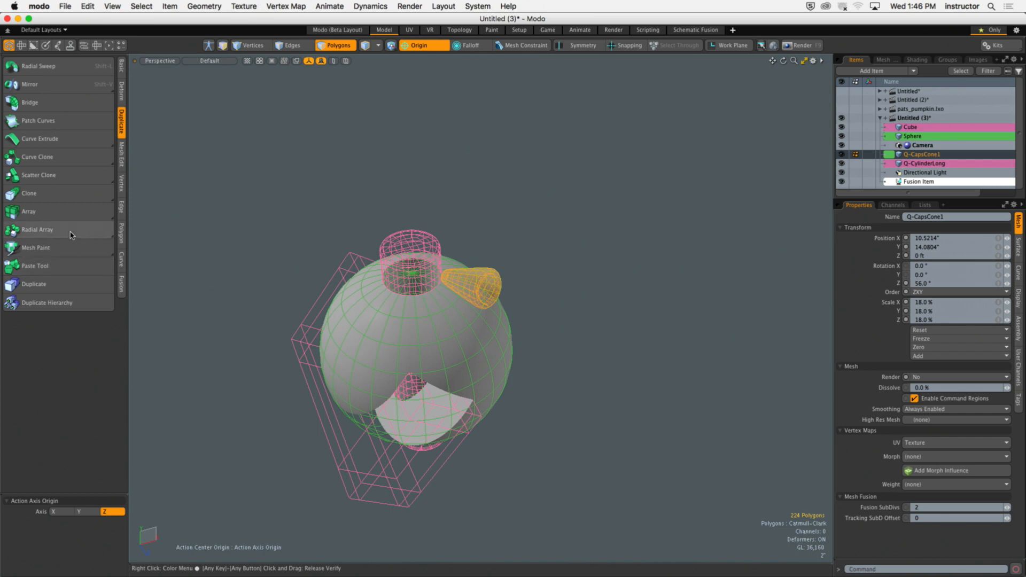
pyautogui.click(13, 229)
pyautogui.click(409, 215)
pyautogui.press('space')
pyautogui.click(399, 213)
pyautogui.moveTo(408, 215)
pyautogui.keyDown('alt'); pyautogui.mouseDown()
pyautogui.moveTo(400, 214)
pyautogui.moveTo(419, 215)
pyautogui.mouseUp(); pyautogui.keyUp('alt')
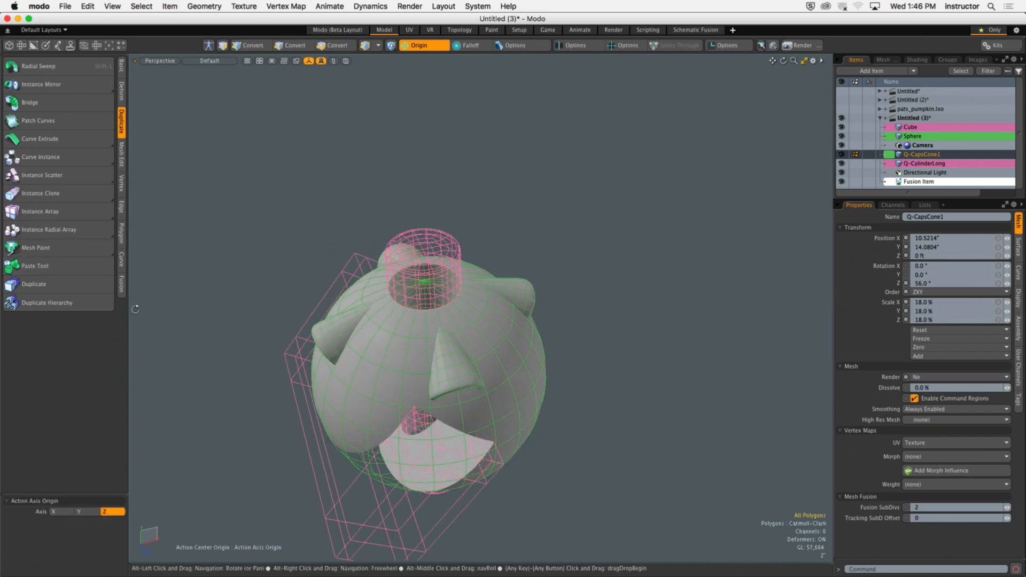
# Step: Hide the source meshes and examine the four repositioned cones fused onto the sphere
pyautogui.click(123, 288)
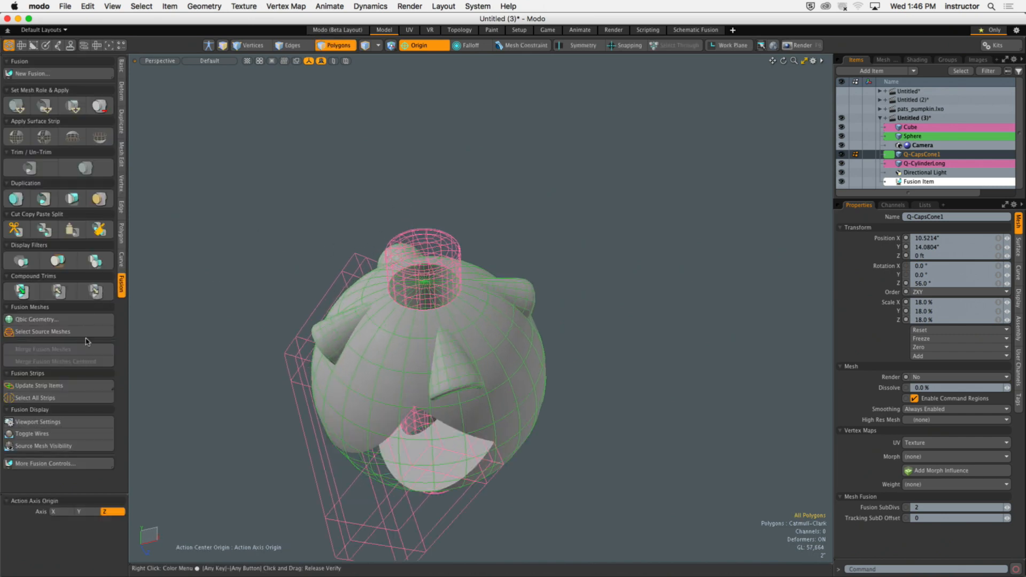
pyautogui.click(87, 448)
pyautogui.click(276, 257)
pyautogui.keyDown('alt'); pyautogui.moveTo(422, 342); pyautogui.dragTo(325, 355); pyautogui.keyUp('alt')
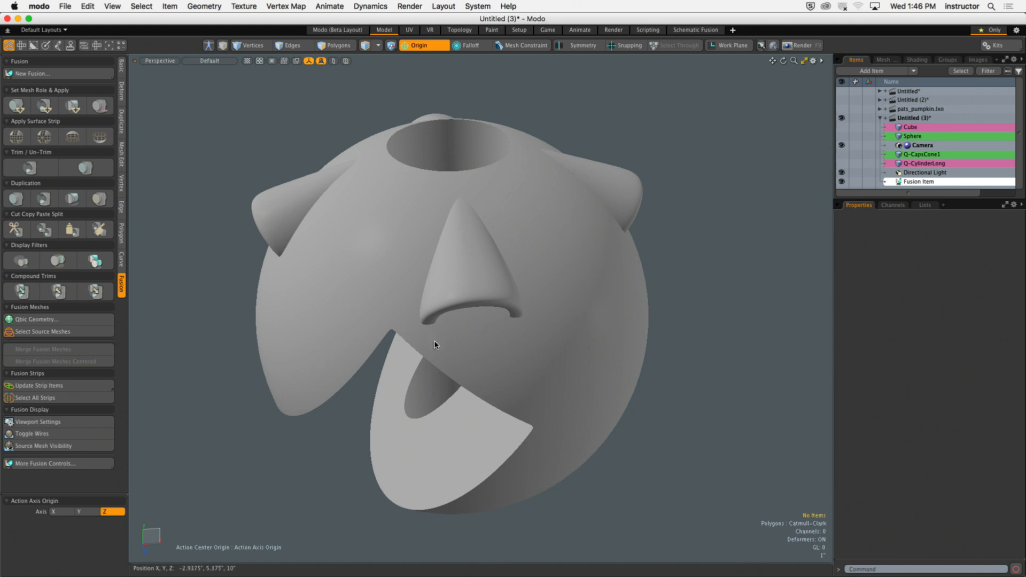
pyautogui.keyDown('alt'); pyautogui.moveTo(494, 385); pyautogui.dragTo(533, 345); pyautogui.keyUp('alt')
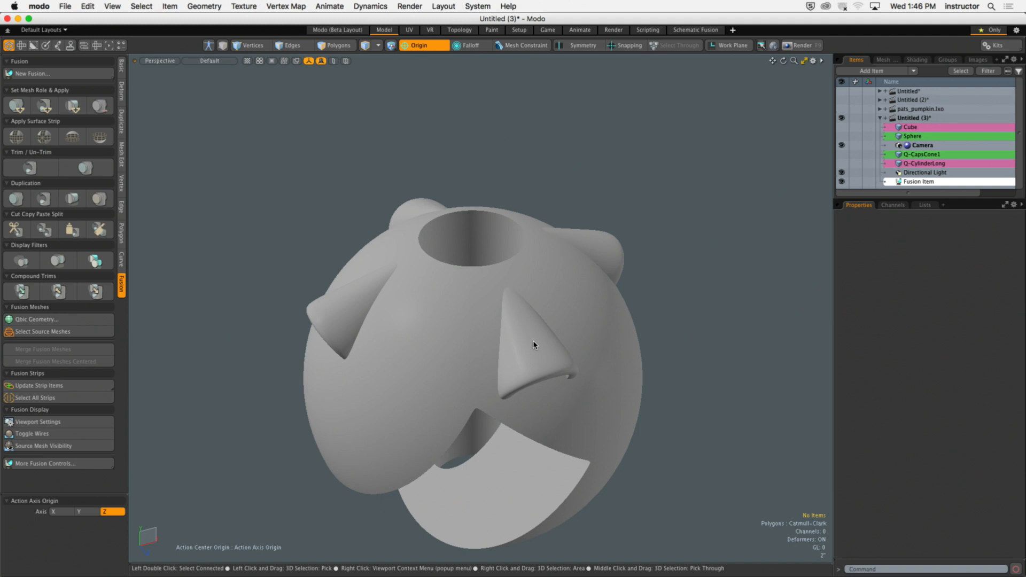
pyautogui.keyDown('alt'); pyautogui.moveTo(534, 345); pyautogui.dragTo(632, 208); pyautogui.keyUp('alt')
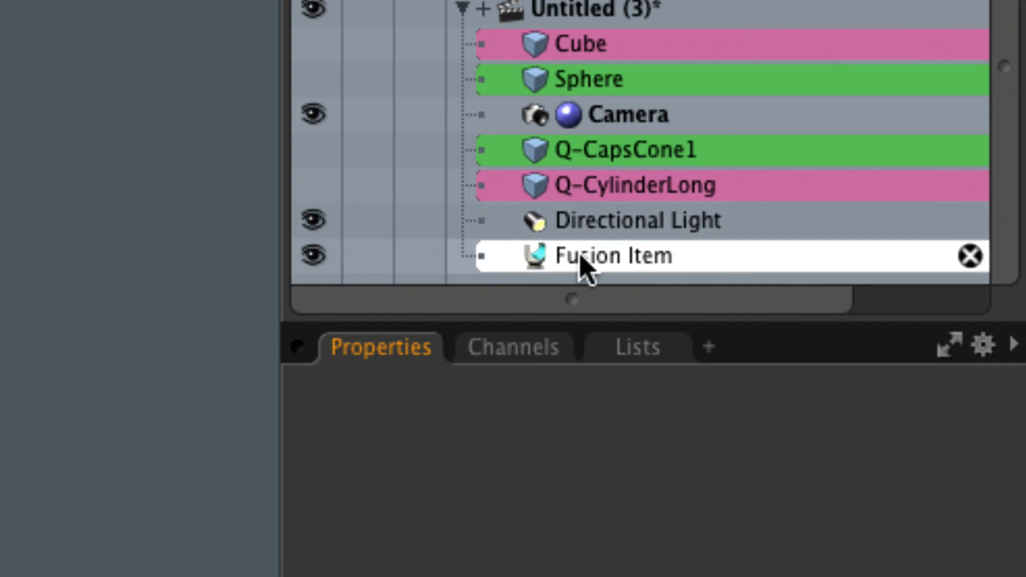
# Step: Select the Fusion Item to inspect the wireframe of the arrayed cones, and deselect it
pyautogui.click(610, 256)
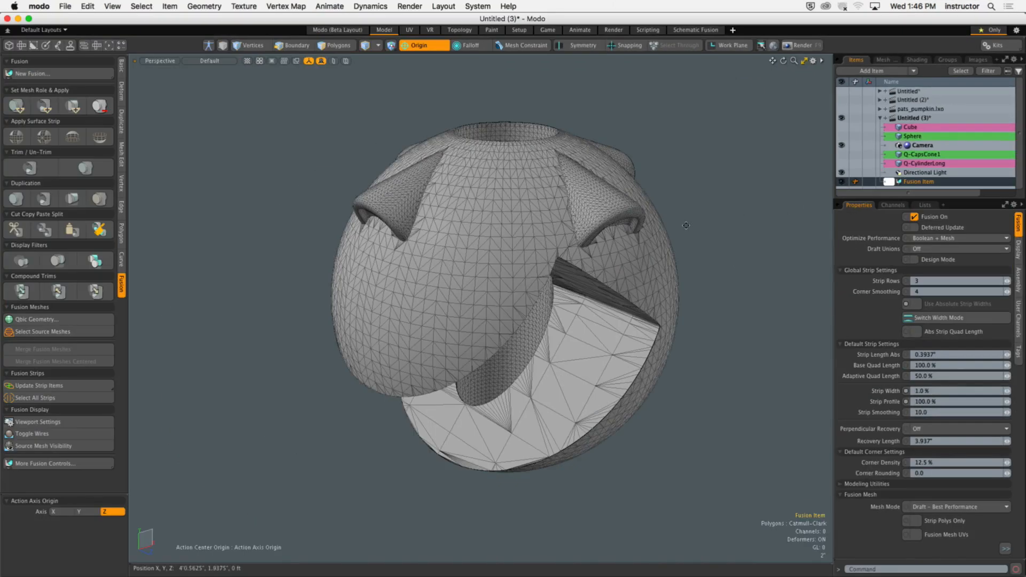
pyautogui.keyDown('alt'); pyautogui.moveTo(786, 208); pyautogui.dragTo(588, 235); pyautogui.keyUp('alt')
pyautogui.scroll(5, 743, 251)
pyautogui.click(717, 216)
pyautogui.scroll(2, 579, 213)
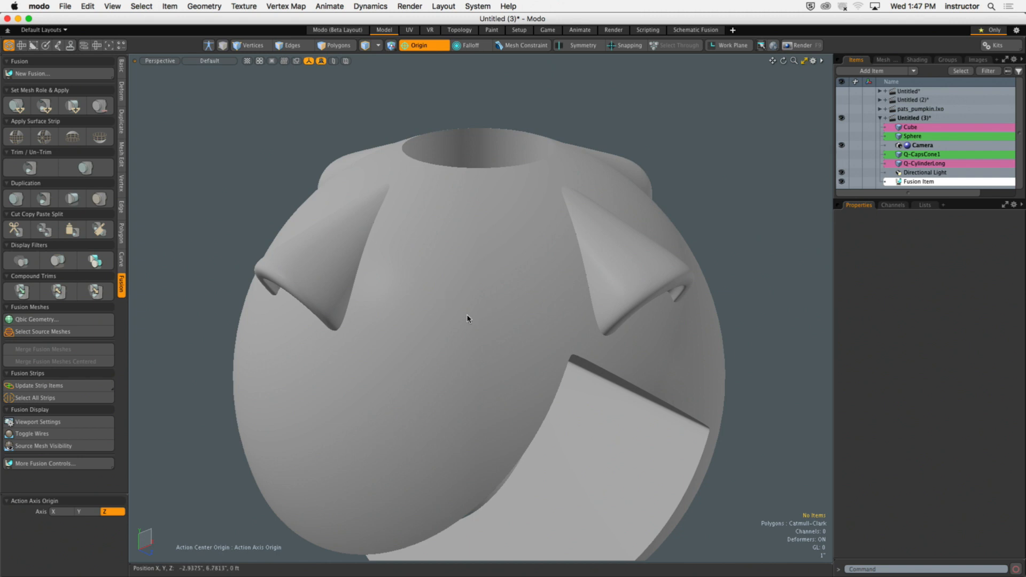
# Step: Update the strip items of the Fusion Item for the intersections between the source meshes
pyautogui.keyDown('alt'); pyautogui.moveTo(636, 270); pyautogui.dragTo(629, 269); pyautogui.keyUp('alt')
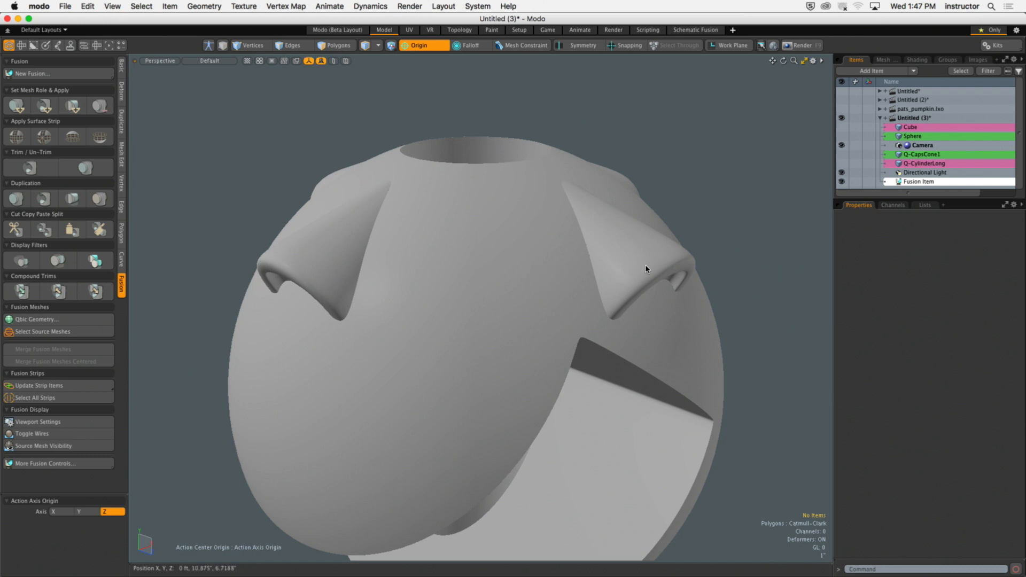
pyautogui.keyDown('alt'); pyautogui.moveTo(625, 258); pyautogui.dragTo(561, 278); pyautogui.keyUp('alt')
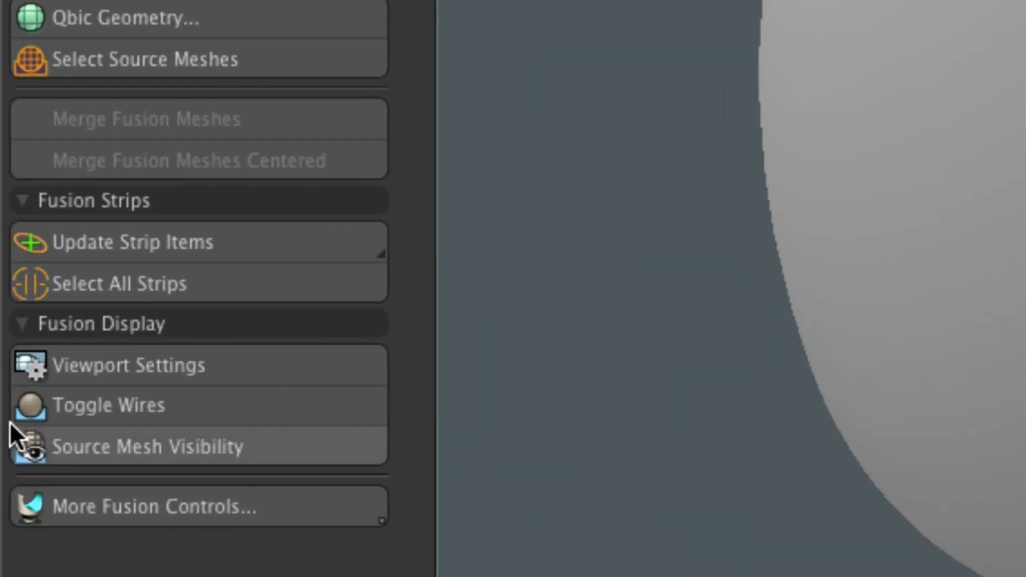
pyautogui.click(128, 242)
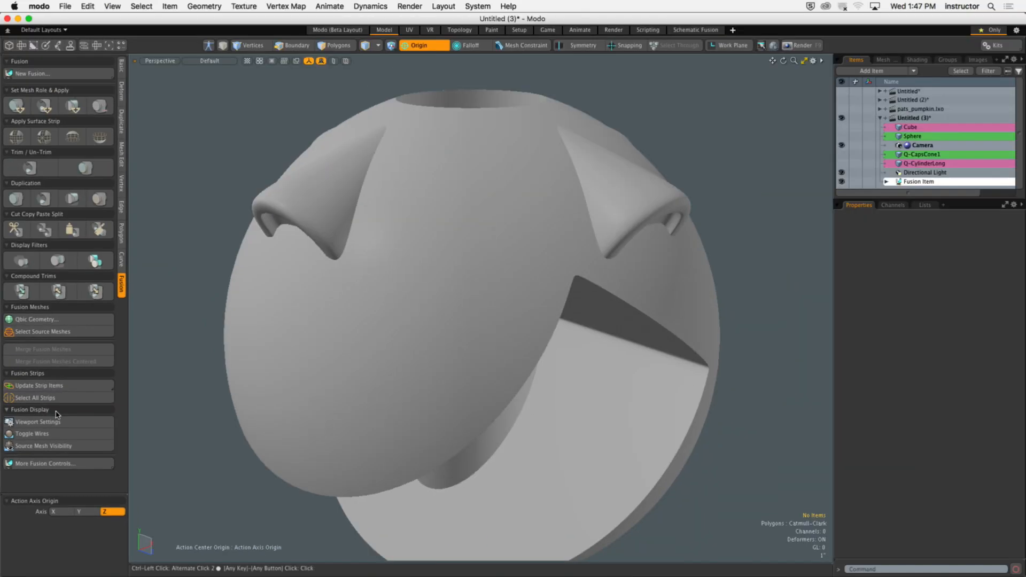
# Step: Select the strip where the nearest cone meets the sphere, bring up the Fusion Strips controls, and examine the whole model
pyautogui.keyDown('alt'); pyautogui.moveTo(344, 293); pyautogui.dragTo(496, 349); pyautogui.keyUp('alt')
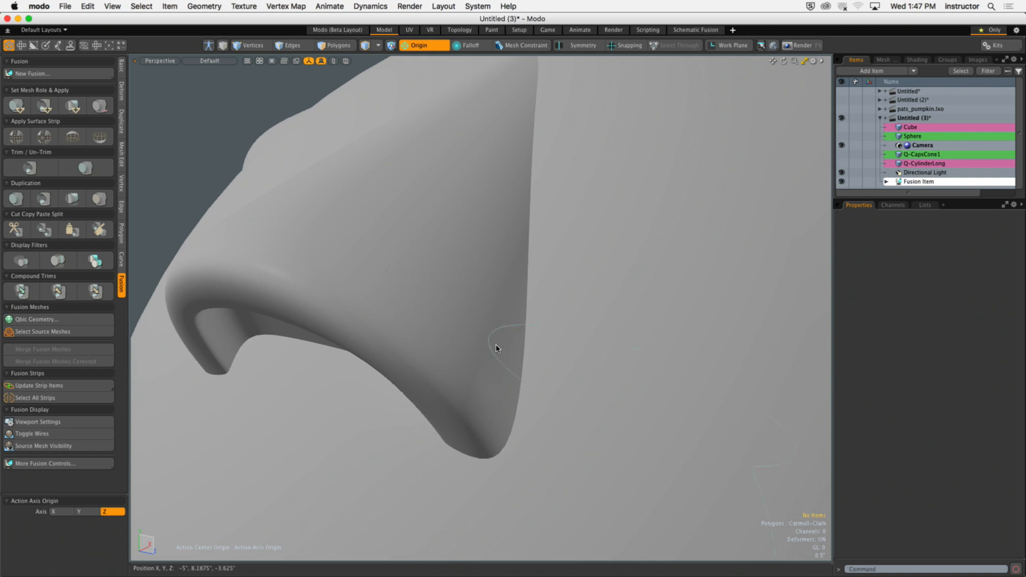
pyautogui.doubleClick(525, 350)
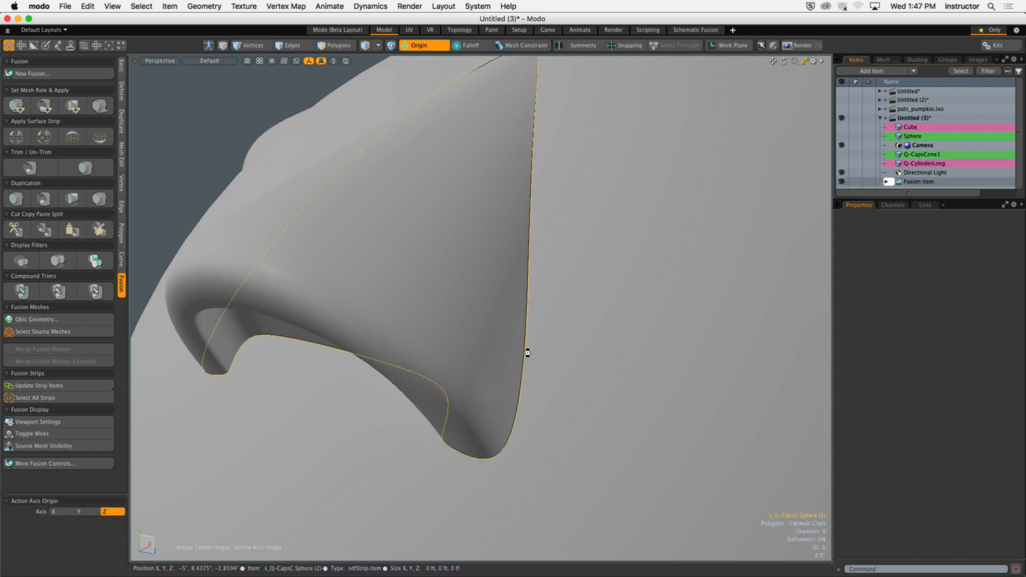
pyautogui.moveTo(534, 173); pyautogui.dragTo(758, 173)
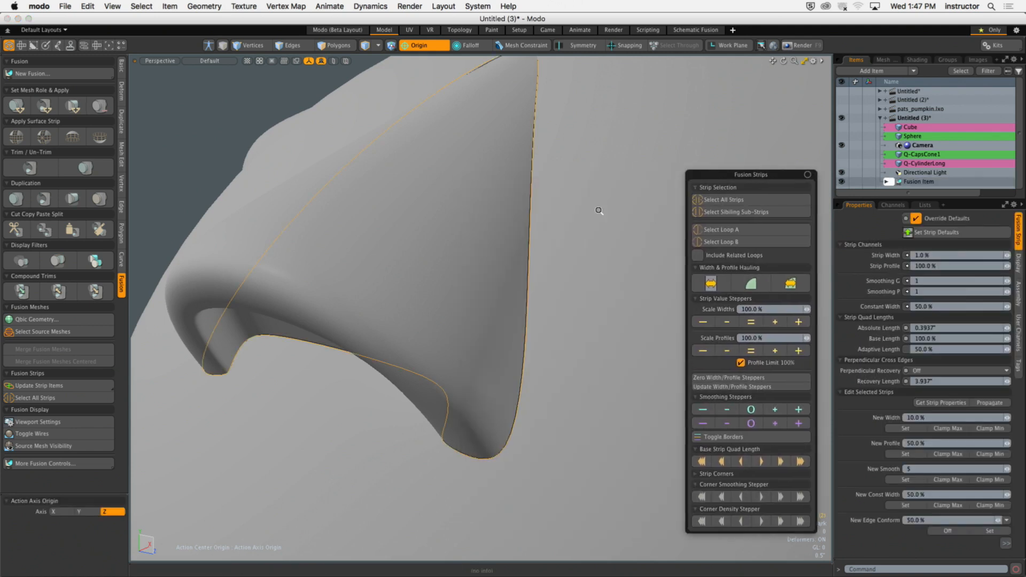
pyautogui.keyDown('ctrl'); pyautogui.keyDown('alt'); pyautogui.moveTo(600, 210); pyautogui.dragTo(545, 204); pyautogui.keyUp('alt'); pyautogui.keyUp('ctrl')
pyautogui.keyDown('alt'); pyautogui.moveTo(545, 205); pyautogui.dragTo(379, 269); pyautogui.keyUp('alt')
pyautogui.keyDown('ctrl'); pyautogui.keyDown('alt'); pyautogui.moveTo(378, 269); pyautogui.dragTo(418, 247); pyautogui.keyUp('alt'); pyautogui.keyUp('ctrl')
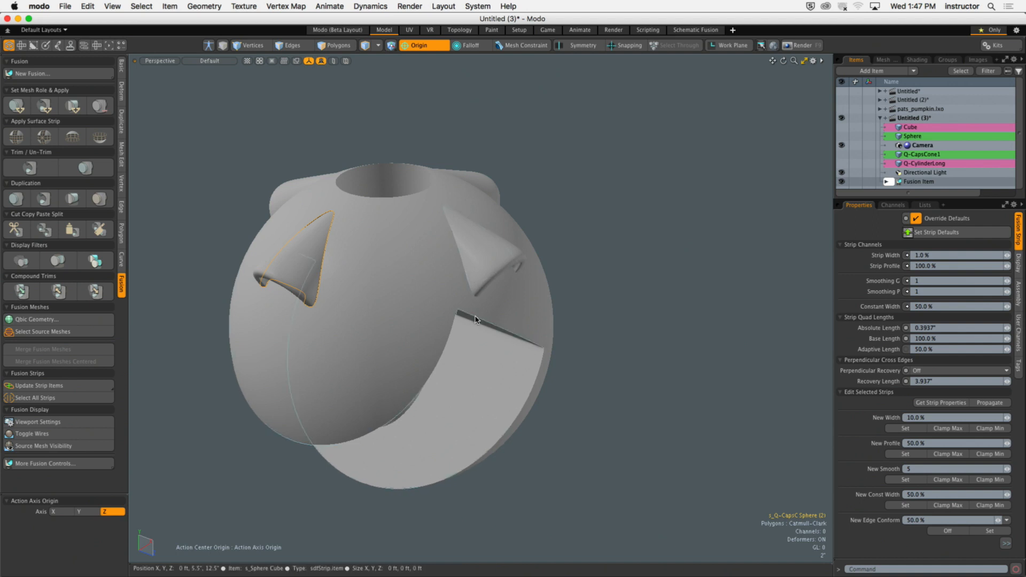
# Step: Deselect the strip and examine the sharp intersections where the cones and cutouts meet the sphere
pyautogui.keyDown('alt'); pyautogui.moveTo(515, 291); pyautogui.dragTo(452, 319); pyautogui.keyUp('alt')
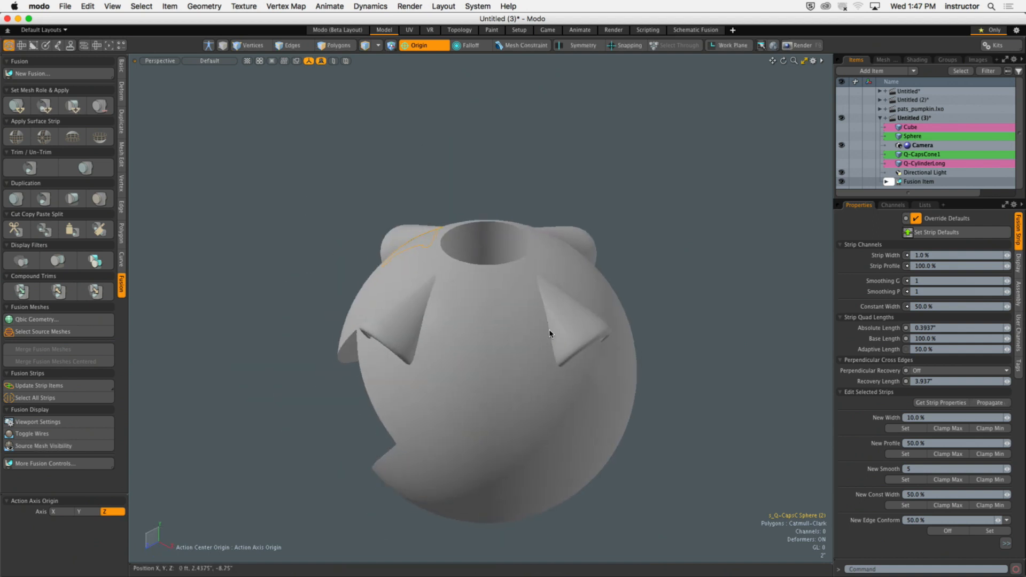
pyautogui.keyDown('alt'); pyautogui.moveTo(565, 335); pyautogui.dragTo(476, 232); pyautogui.keyUp('alt')
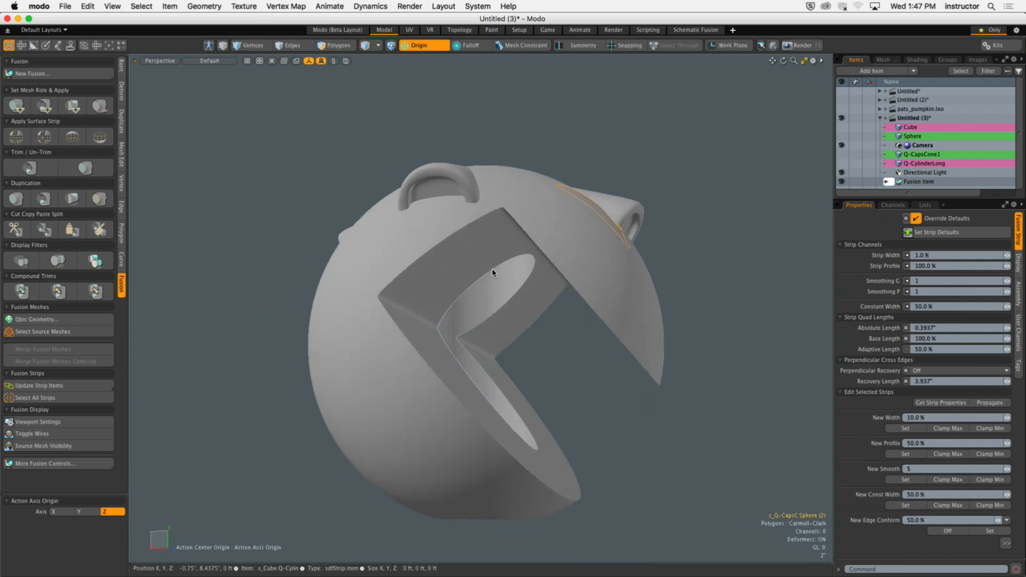
pyautogui.keyDown('alt'); pyautogui.moveTo(488, 291); pyautogui.dragTo(461, 292); pyautogui.keyUp('alt')
pyautogui.keyDown('ctrl'); pyautogui.keyDown('alt'); pyautogui.moveTo(461, 292); pyautogui.dragTo(473, 312); pyautogui.keyUp('alt'); pyautogui.keyUp('ctrl')
pyautogui.keyDown('ctrl'); pyautogui.keyDown('alt'); pyautogui.moveTo(473, 312); pyautogui.dragTo(486, 290); pyautogui.keyUp('alt'); pyautogui.keyUp('ctrl')
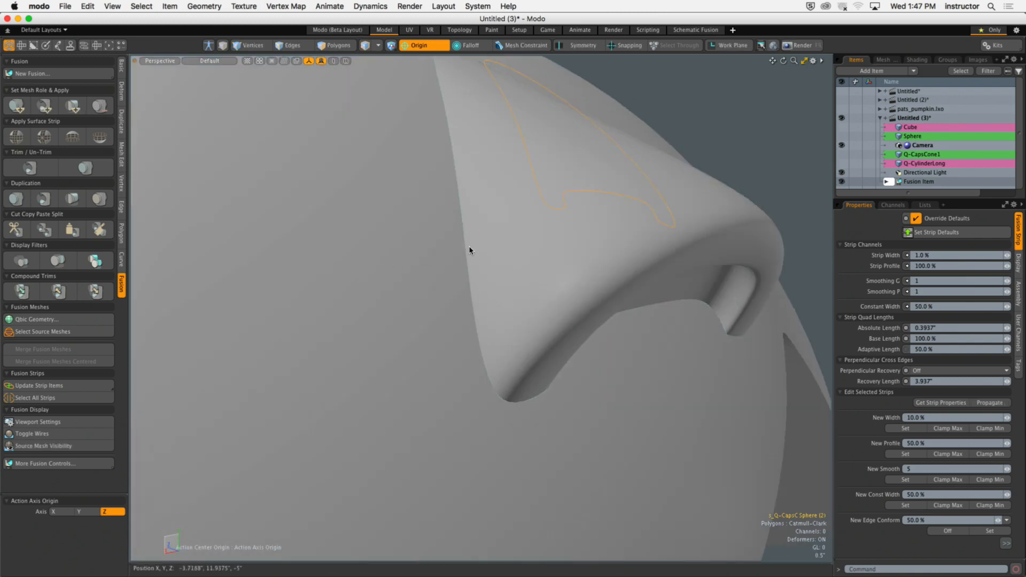
pyautogui.keyDown('ctrl'); pyautogui.keyDown('alt'); pyautogui.moveTo(499, 242); pyautogui.dragTo(481, 248); pyautogui.keyUp('alt'); pyautogui.keyUp('ctrl')
pyautogui.keyDown('alt'); pyautogui.keyDown('shift'); pyautogui.moveTo(481, 248); pyautogui.dragTo(394, 284); pyautogui.keyUp('shift'); pyautogui.keyUp('alt')
pyautogui.click(607, 154)
pyautogui.keyDown('alt'); pyautogui.moveTo(470, 227); pyautogui.dragTo(507, 219); pyautogui.keyUp('alt')
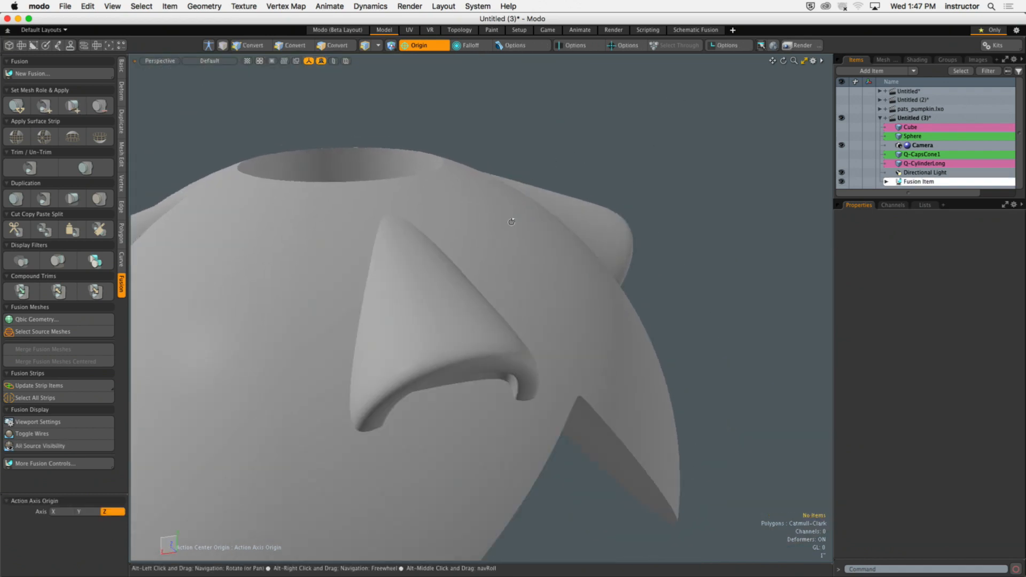
# Step: Select the strip around the nearest cone, haul its Strip Width to about 160%, and deselect it
pyautogui.click(362, 311)
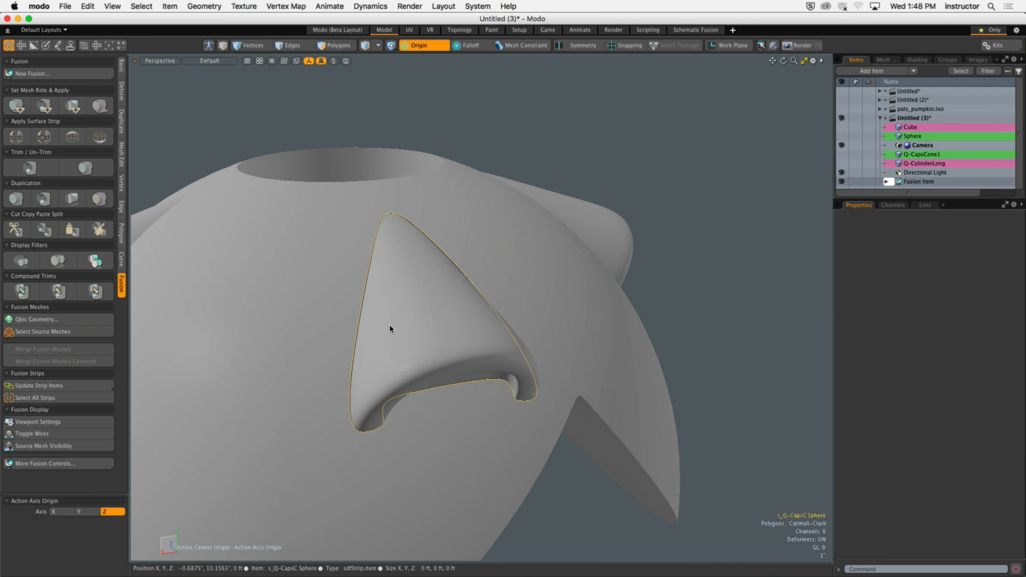
pyautogui.hotkey('ctrl', 'alt', 'f')
pyautogui.moveTo(393, 140); pyautogui.dragTo(737, 115)
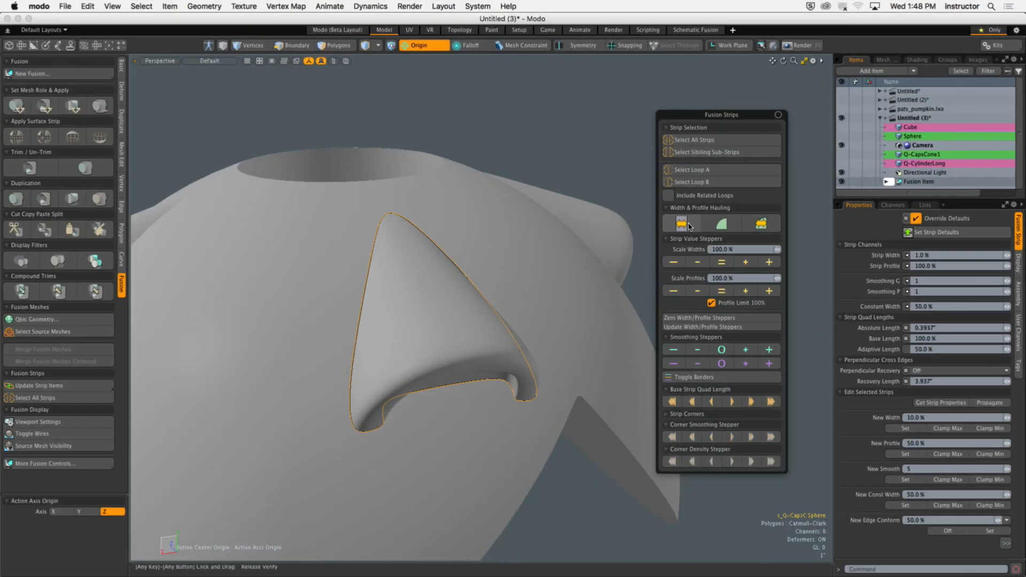
pyautogui.click(689, 227)
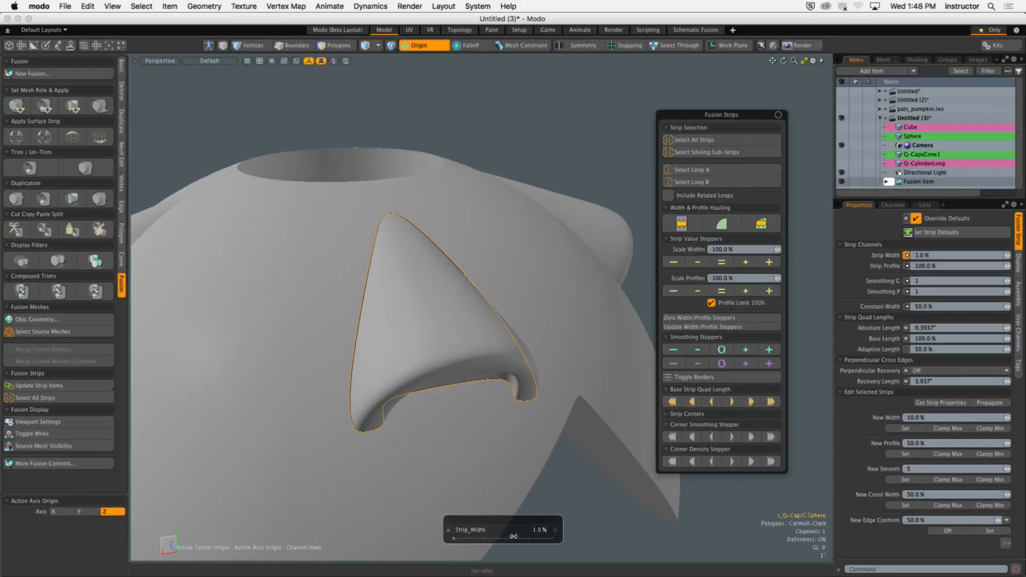
pyautogui.click(463, 537)
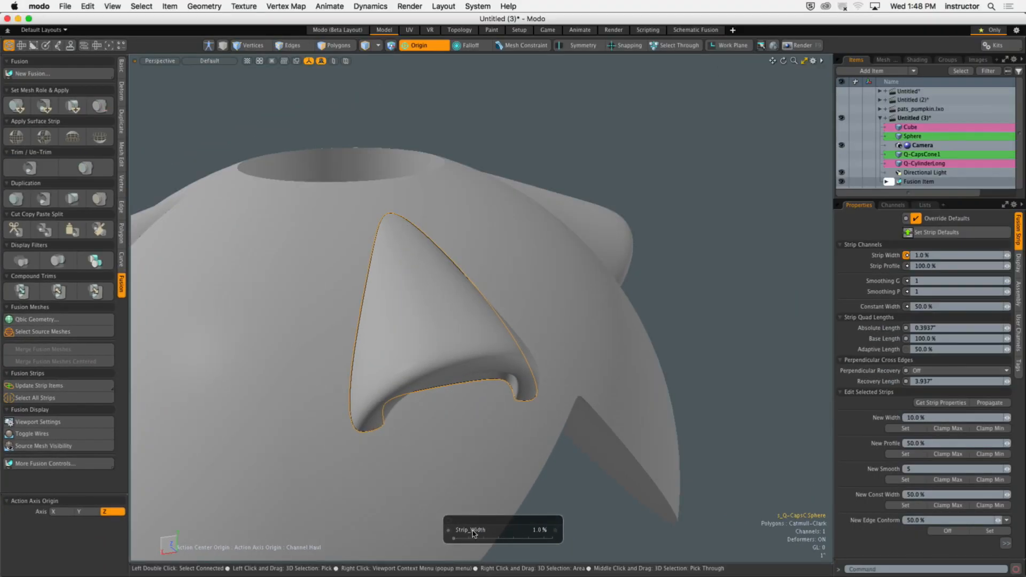
pyautogui.moveTo(503, 537); pyautogui.dragTo(533, 538)
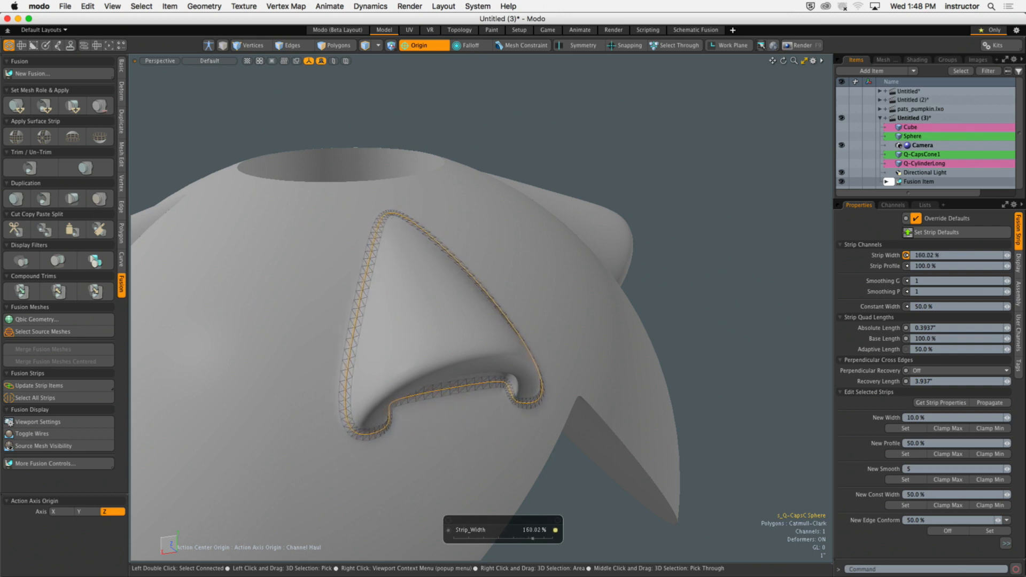
pyautogui.click(594, 504)
# Step: Select the strip around the neighbouring cone, haul its Strip Width to about 93%, and deselect it
pyautogui.keyDown('alt'); pyautogui.moveTo(595, 509); pyautogui.dragTo(504, 414); pyautogui.keyUp('alt')
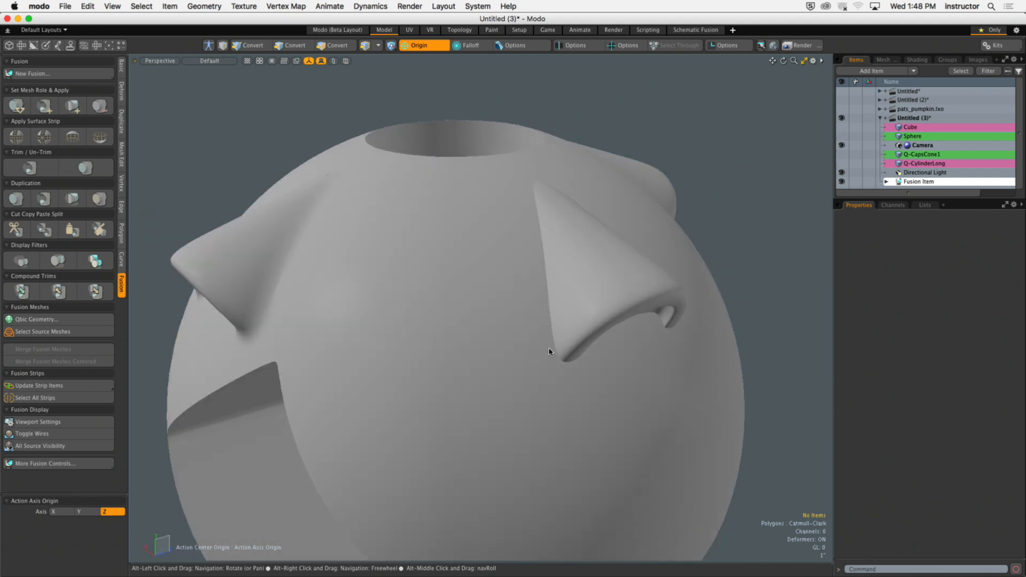
pyautogui.doubleClick(553, 324)
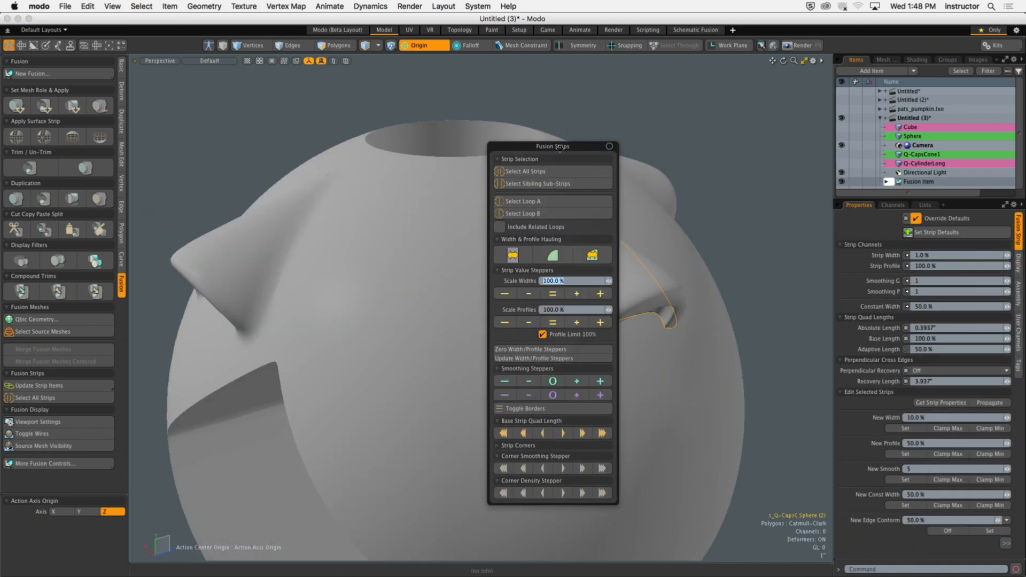
pyautogui.moveTo(560, 149); pyautogui.dragTo(760, 91)
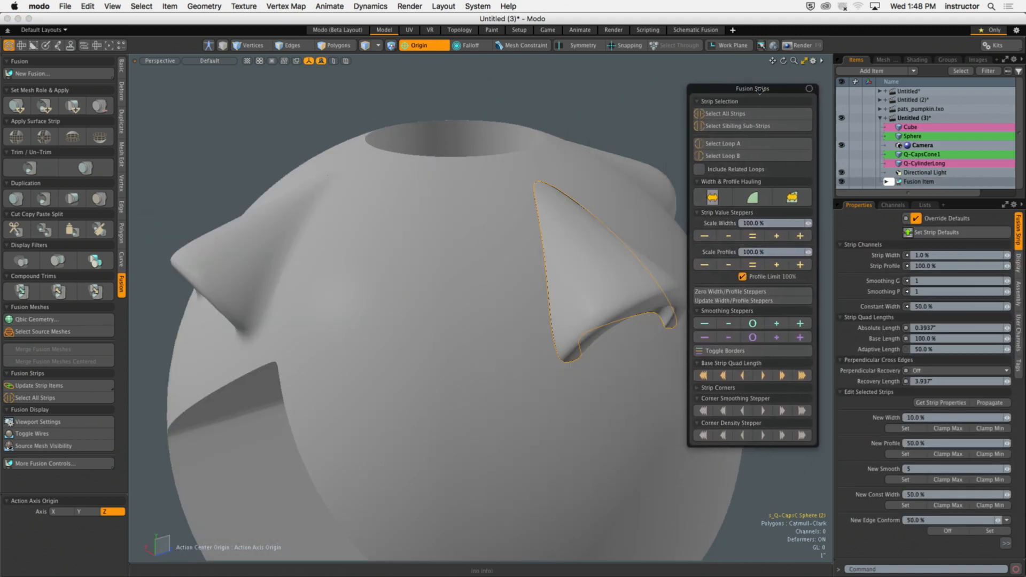
pyautogui.click(720, 199)
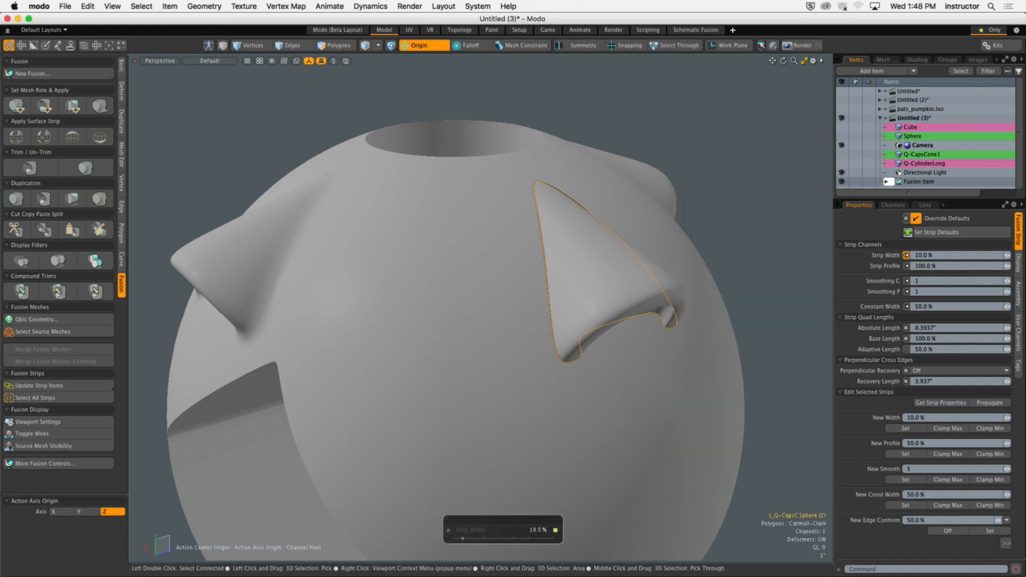
pyautogui.moveTo(604, 332); pyautogui.dragTo(627, 331)
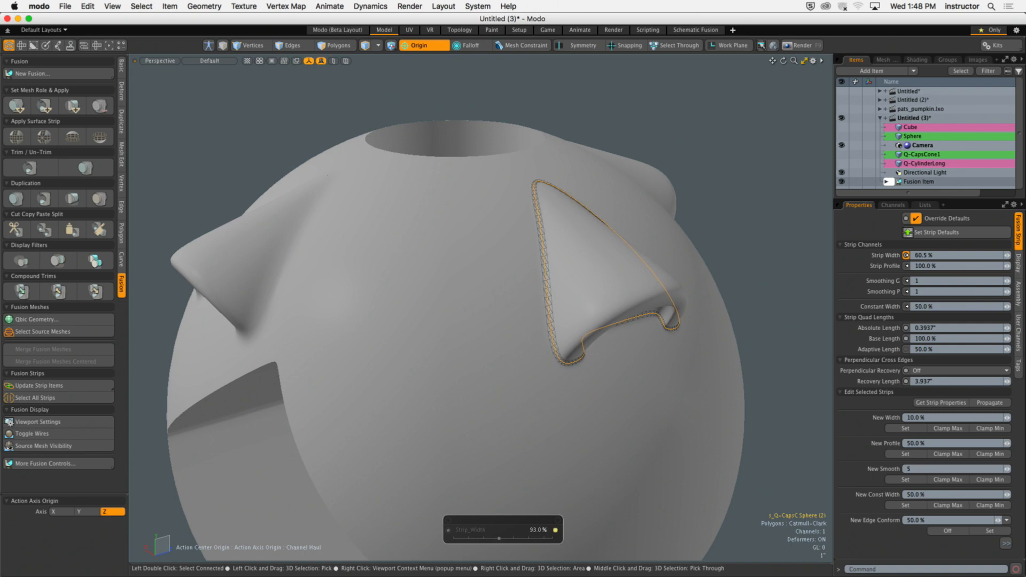
pyautogui.click(770, 220)
# Step: Select the strips around the two remaining cones together and haul their Strip Width to 100%
pyautogui.keyDown('alt'); pyautogui.moveTo(742, 246); pyautogui.dragTo(388, 363); pyautogui.keyUp('alt')
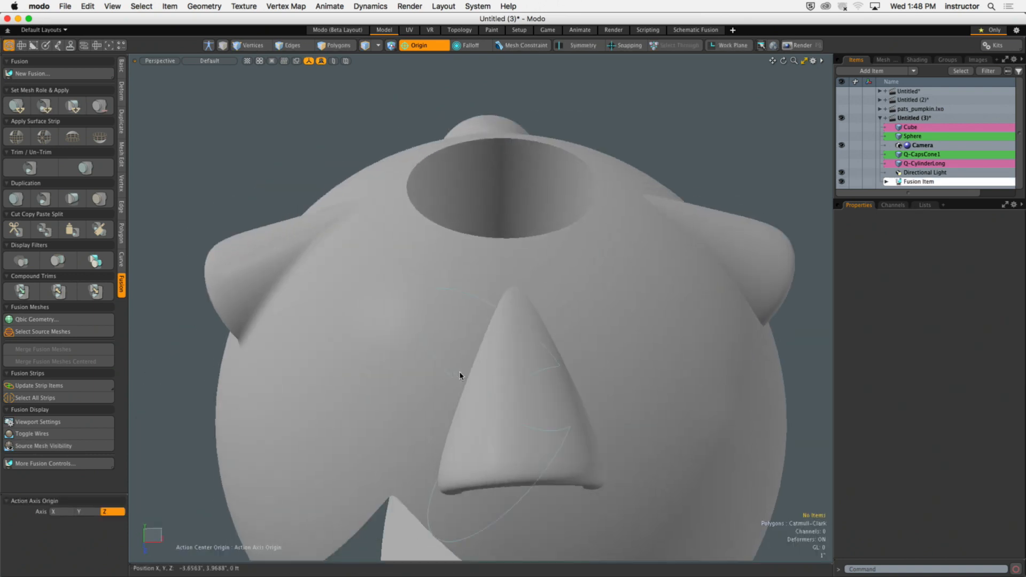
pyautogui.doubleClick(468, 373)
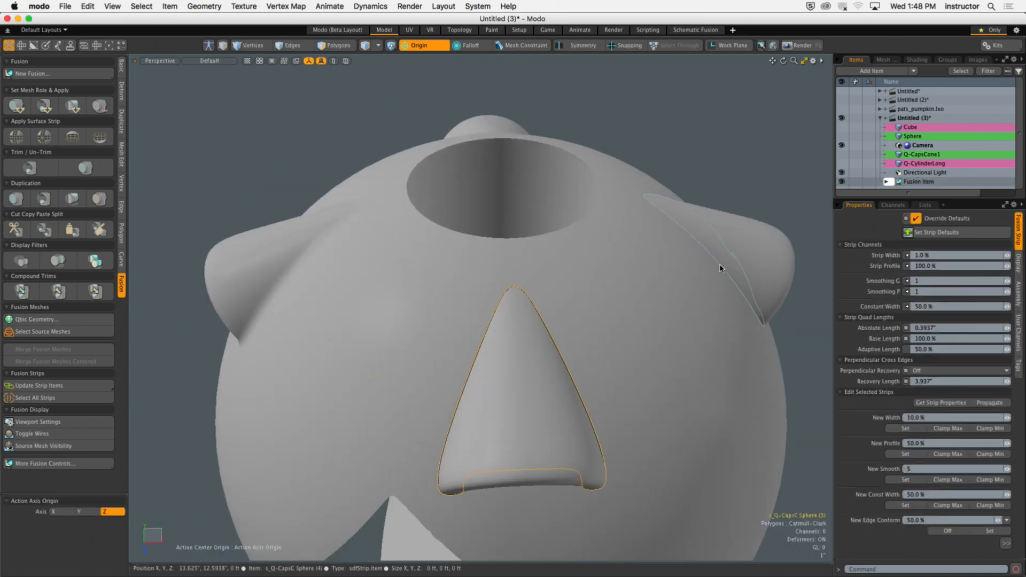
pyautogui.keyDown('shift'); pyautogui.doubleClick(724, 268); pyautogui.keyUp('shift')
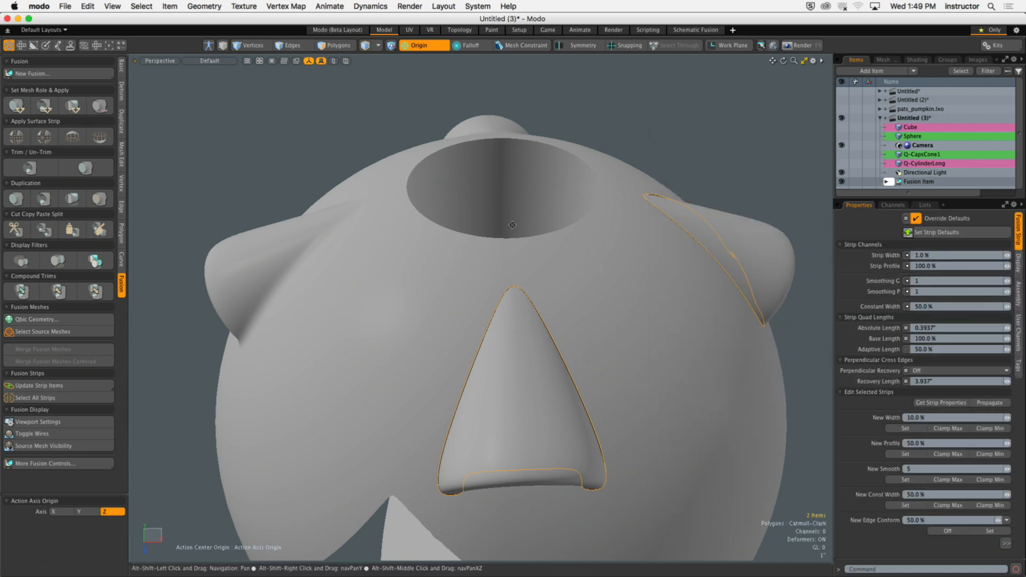
pyautogui.keyDown('alt'); pyautogui.moveTo(512, 225); pyautogui.dragTo(665, 252); pyautogui.keyUp('alt')
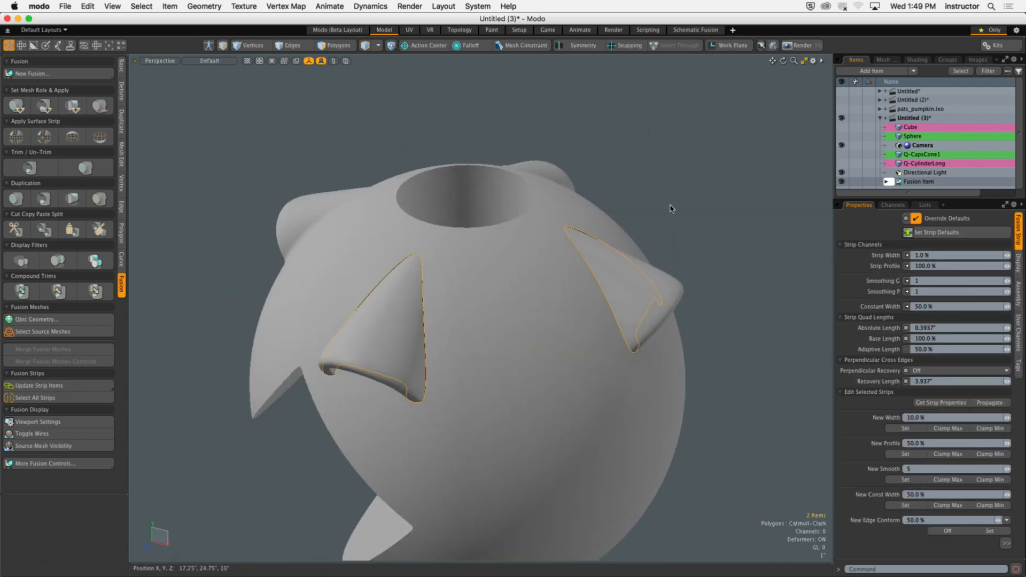
pyautogui.doubleClick(590, 273)
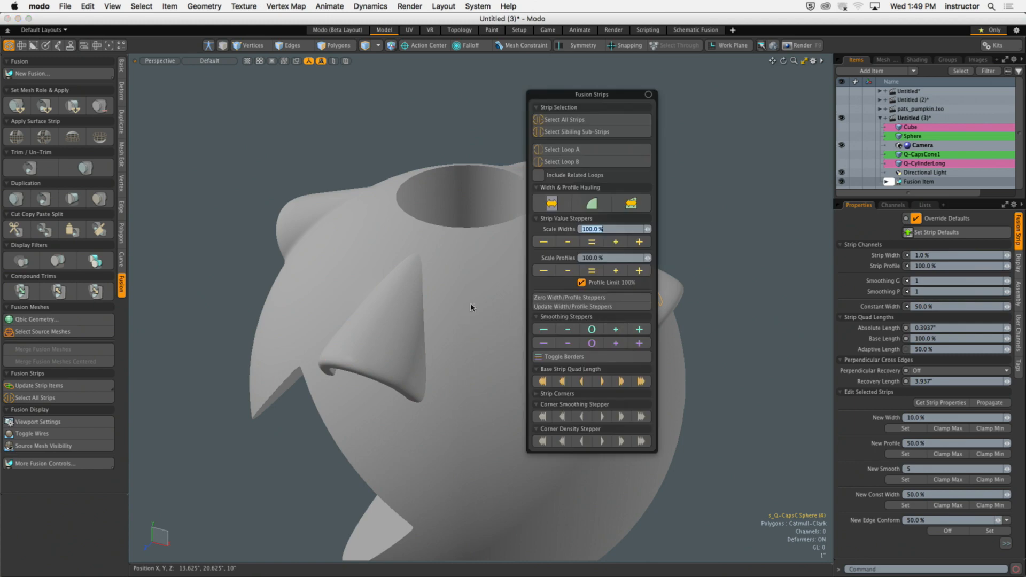
pyautogui.moveTo(526, 146); pyautogui.dragTo(675, 162)
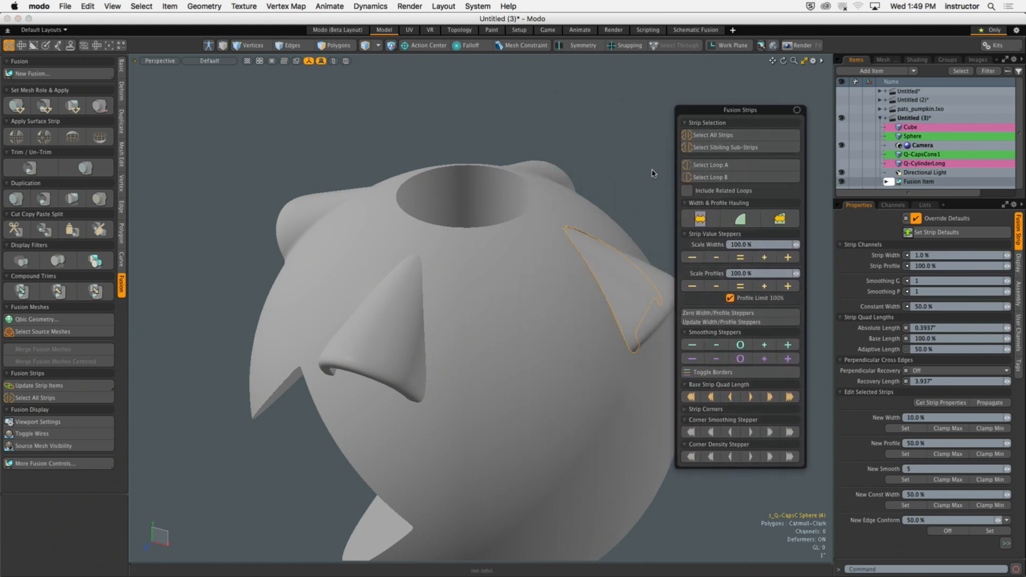
pyautogui.keyDown('shift'); pyautogui.doubleClick(425, 341); pyautogui.keyUp('shift')
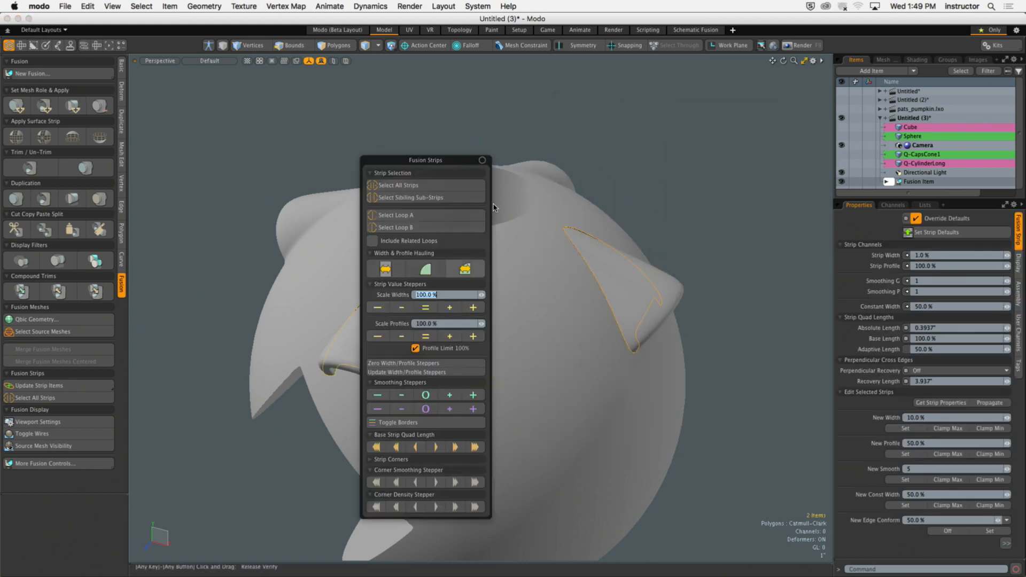
pyautogui.moveTo(399, 253); pyautogui.dragTo(727, 200)
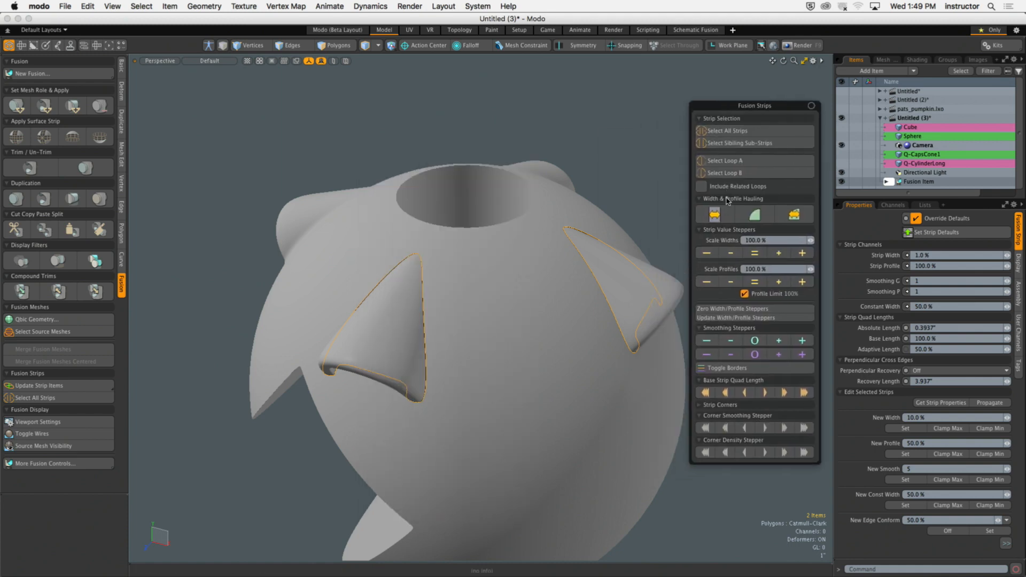
pyautogui.click(715, 214)
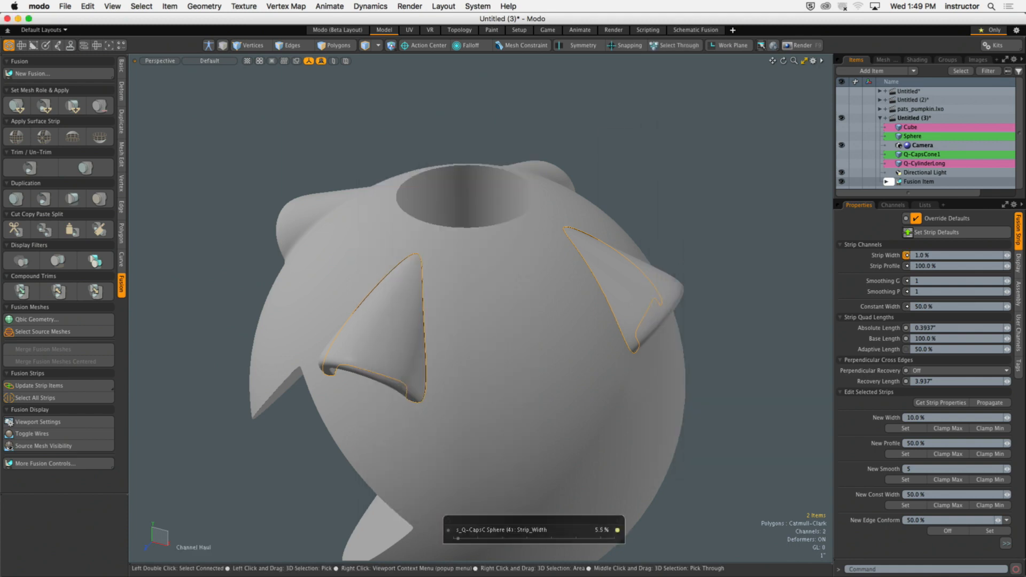
pyautogui.moveTo(716, 224); pyautogui.dragTo(748, 224)
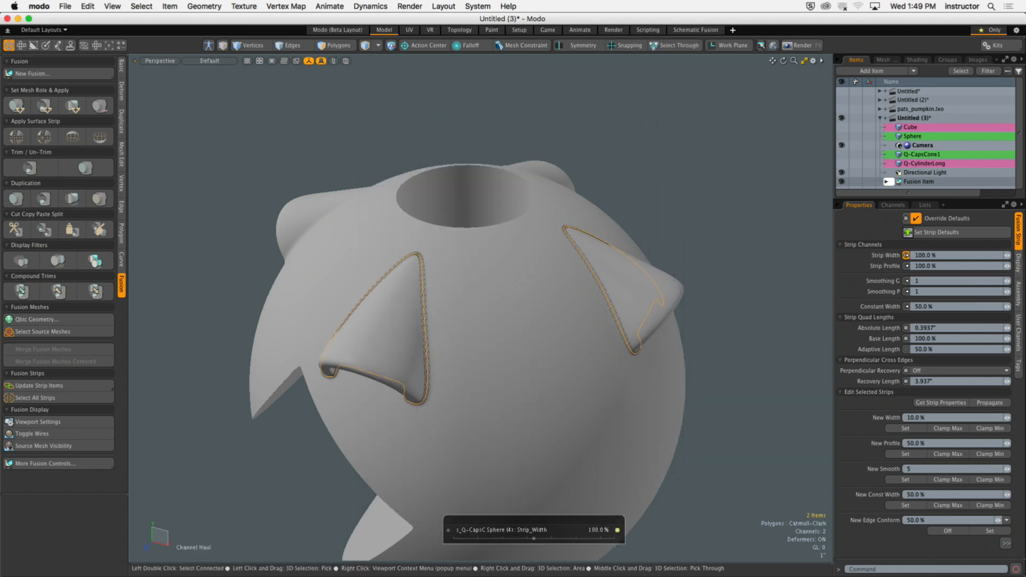
# Step: Examine the widened cone strips around the whole fused model, and enlarge the Items list
pyautogui.keyDown('alt'); pyautogui.moveTo(733, 371); pyautogui.dragTo(659, 338); pyautogui.keyUp('alt')
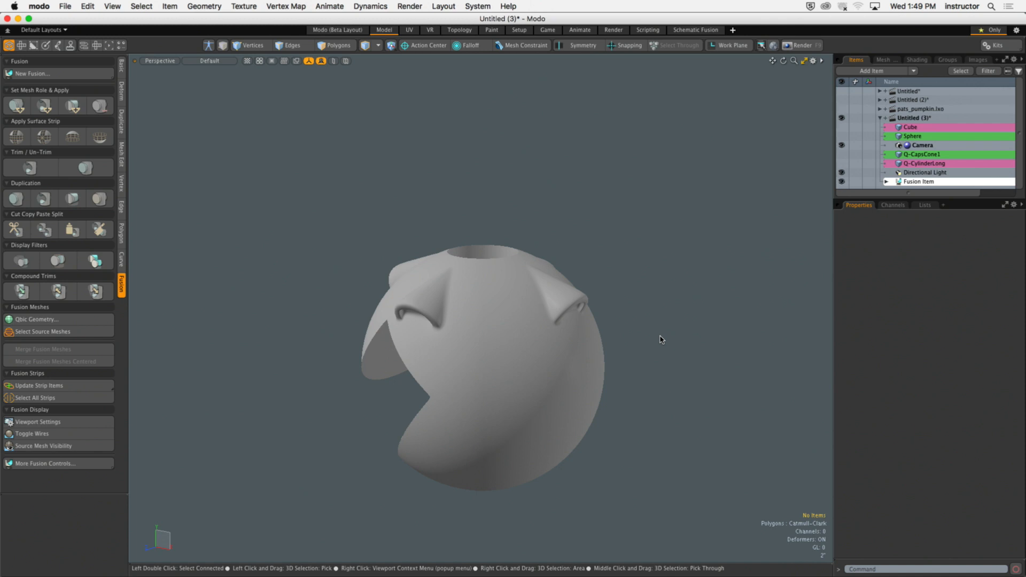
pyautogui.keyDown('alt'); pyautogui.moveTo(433, 368); pyautogui.dragTo(501, 371); pyautogui.keyUp('alt')
pyautogui.keyDown('alt'); pyautogui.keyDown('shift'); pyautogui.moveTo(500, 372); pyautogui.dragTo(584, 346); pyautogui.keyUp('shift'); pyautogui.keyUp('alt')
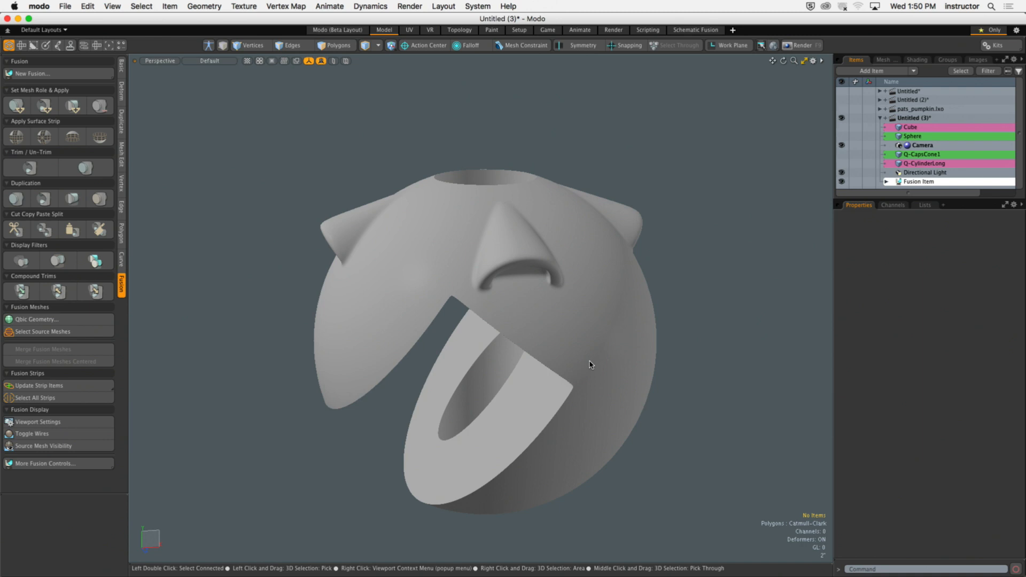
pyautogui.keyDown('alt'); pyautogui.moveTo(576, 252); pyautogui.dragTo(523, 278); pyautogui.keyUp('alt')
pyautogui.scroll(3, 585, 289)
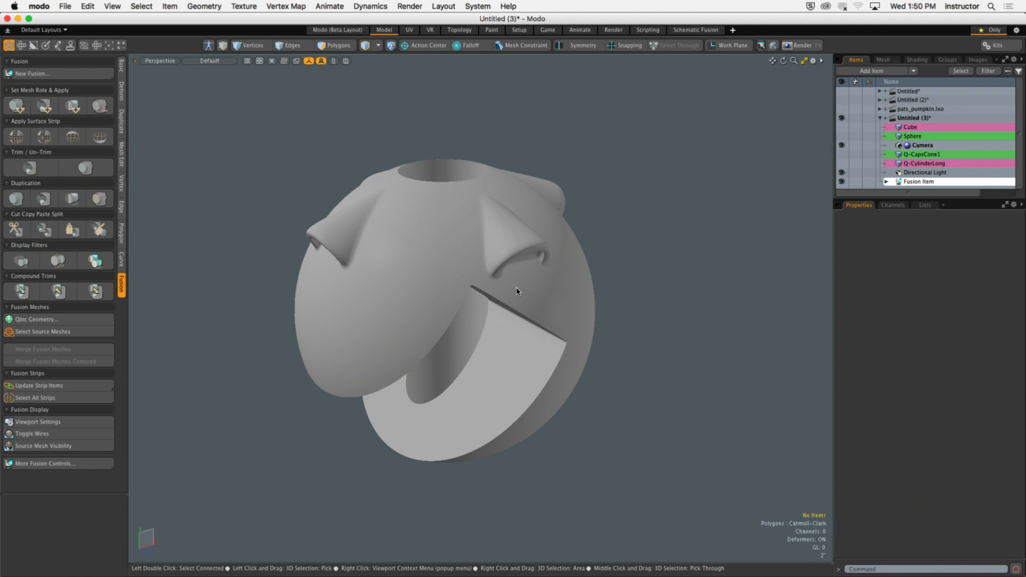
pyautogui.moveTo(532, 271)
pyautogui.keyDown('alt'); pyautogui.keyDown('shift'); pyautogui.mouseDown()
pyautogui.moveTo(536, 291)
pyautogui.moveTo(528, 286)
pyautogui.mouseUp(); pyautogui.keyUp('shift'); pyautogui.keyUp('alt')
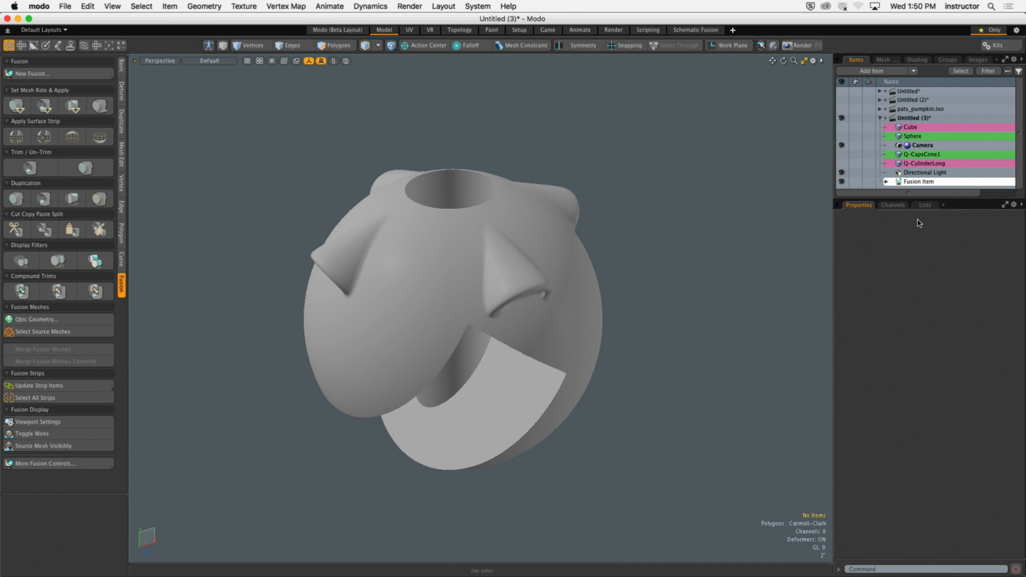
pyautogui.moveTo(934, 197); pyautogui.dragTo(937, 226)
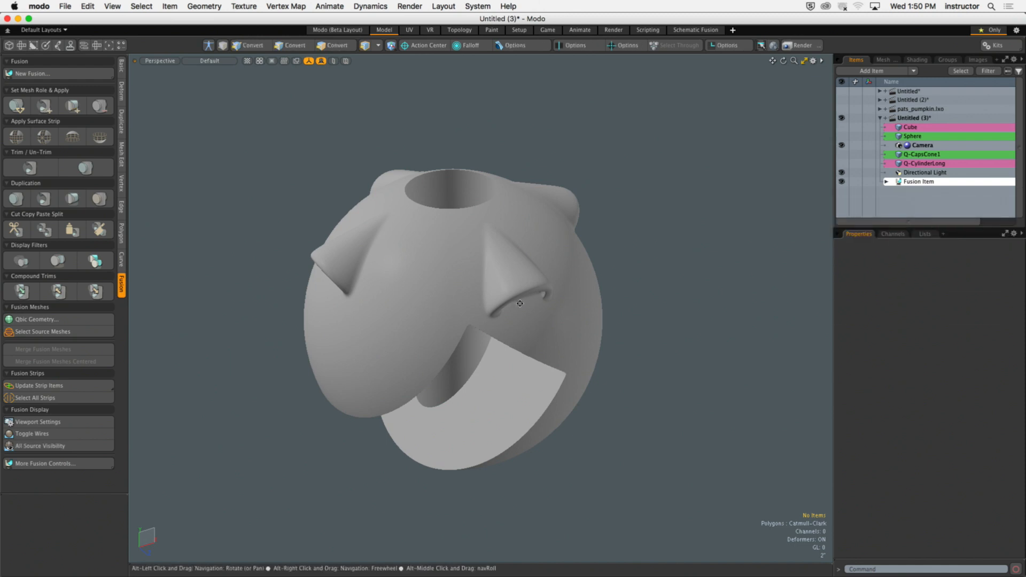
pyautogui.scroll(3, 540, 282)
pyautogui.keyDown('alt'); pyautogui.keyDown('shift'); pyautogui.moveTo(502, 305); pyautogui.dragTo(534, 281); pyautogui.keyUp('shift'); pyautogui.keyUp('alt')
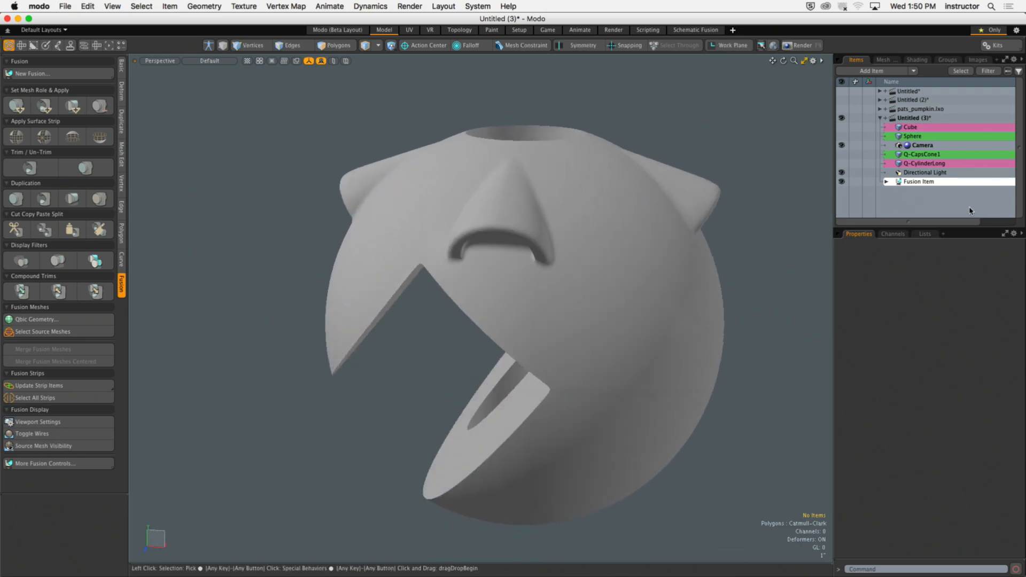
# Step: Duplicate the Fusion Item and convert the copy to Fusion Item Mesh, keeping the Draft mesh mode, and deselect it
pyautogui.click(957, 185)
pyautogui.keyDown('alt'); pyautogui.keyDown('shift'); pyautogui.moveTo(674, 229); pyautogui.dragTo(633, 220); pyautogui.keyUp('shift'); pyautogui.keyUp('alt')
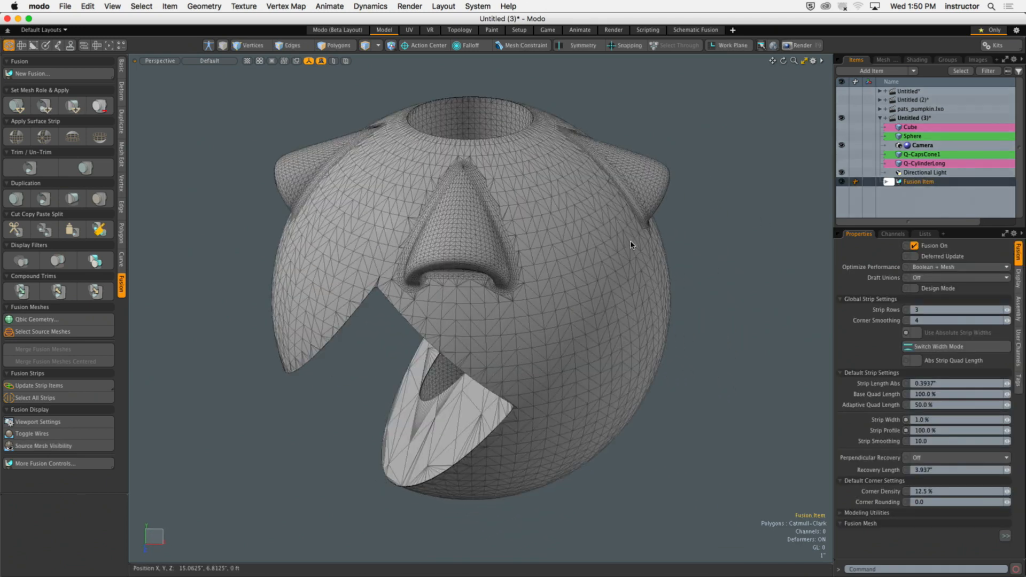
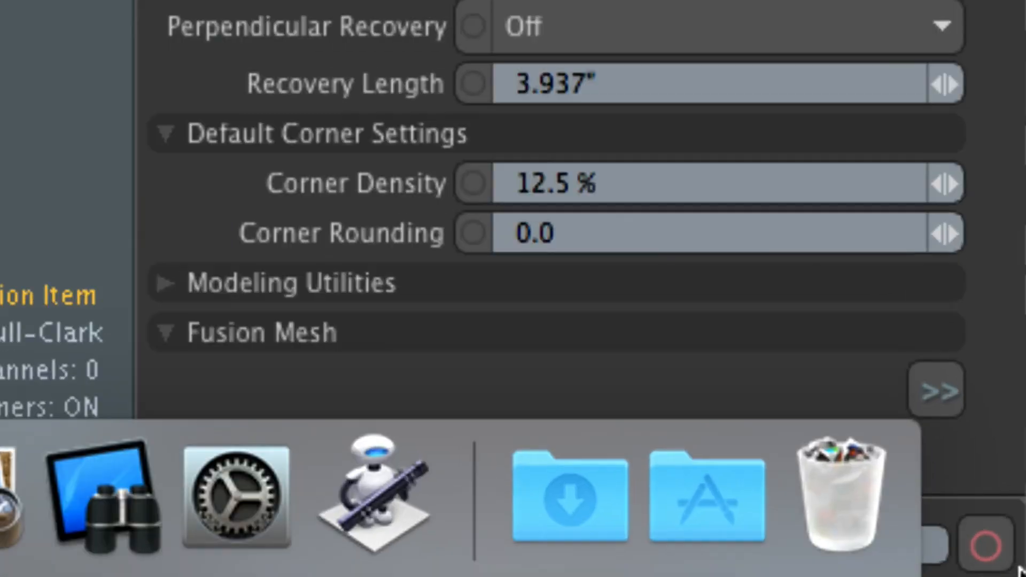
pyautogui.click(926, 379)
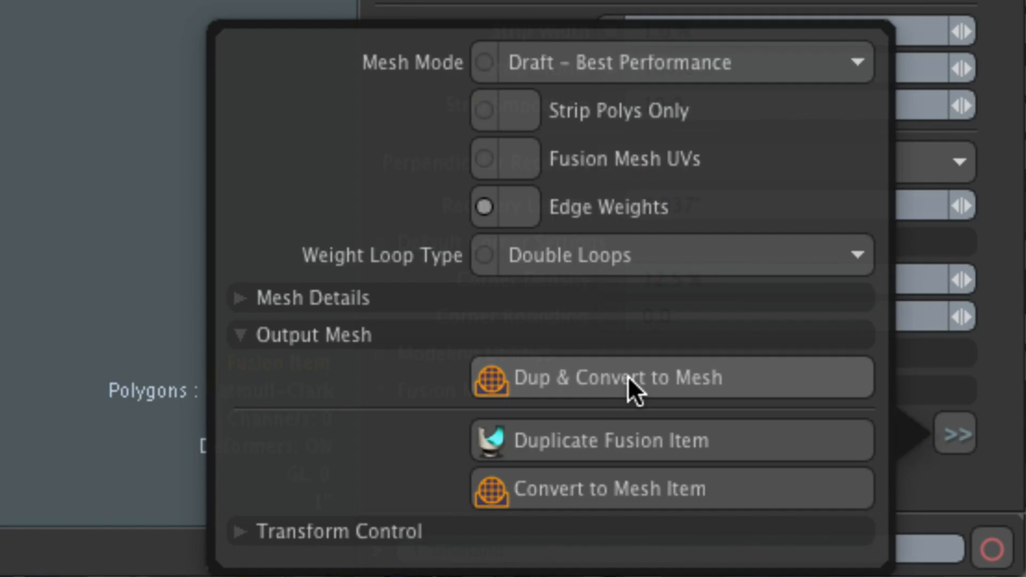
pyautogui.click(460, 302)
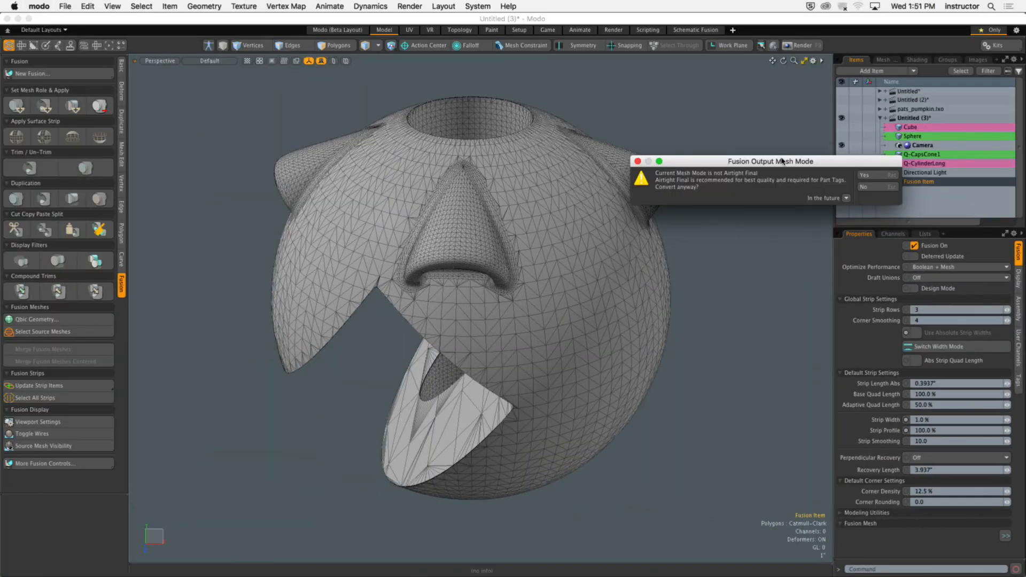
pyautogui.moveTo(782, 161); pyautogui.dragTo(761, 193)
pyautogui.click(861, 206)
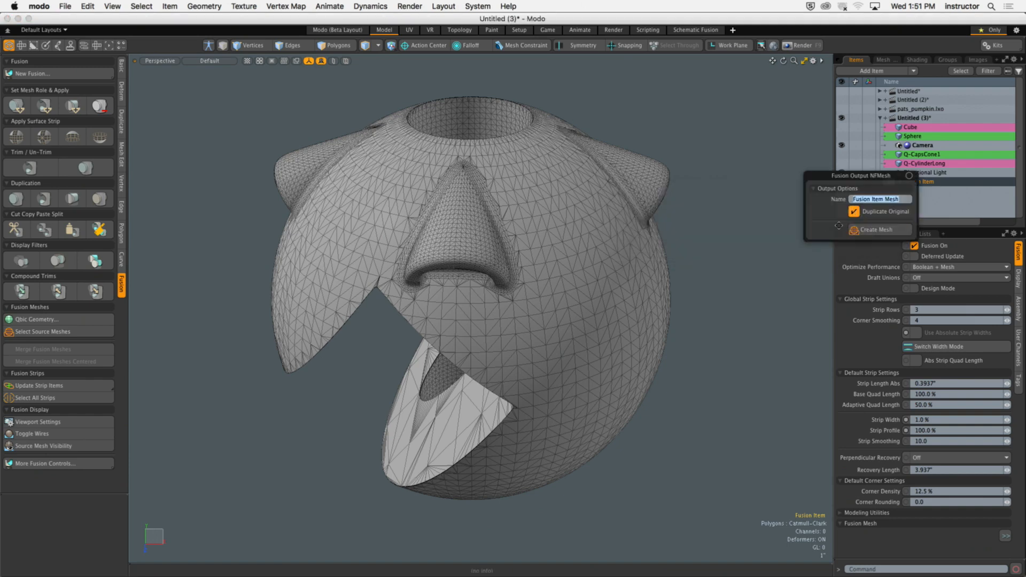
pyautogui.click(877, 230)
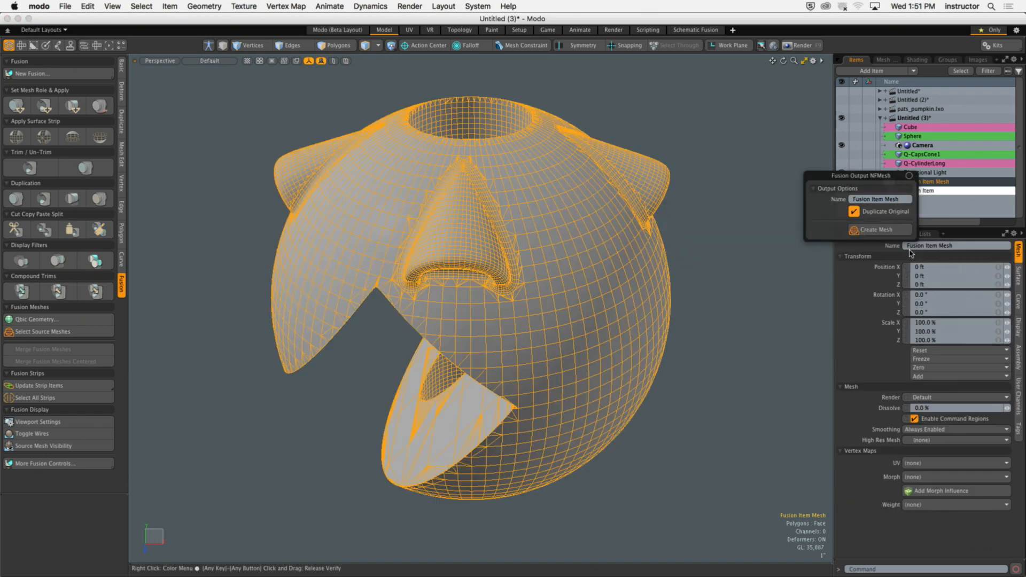
pyautogui.click(688, 227)
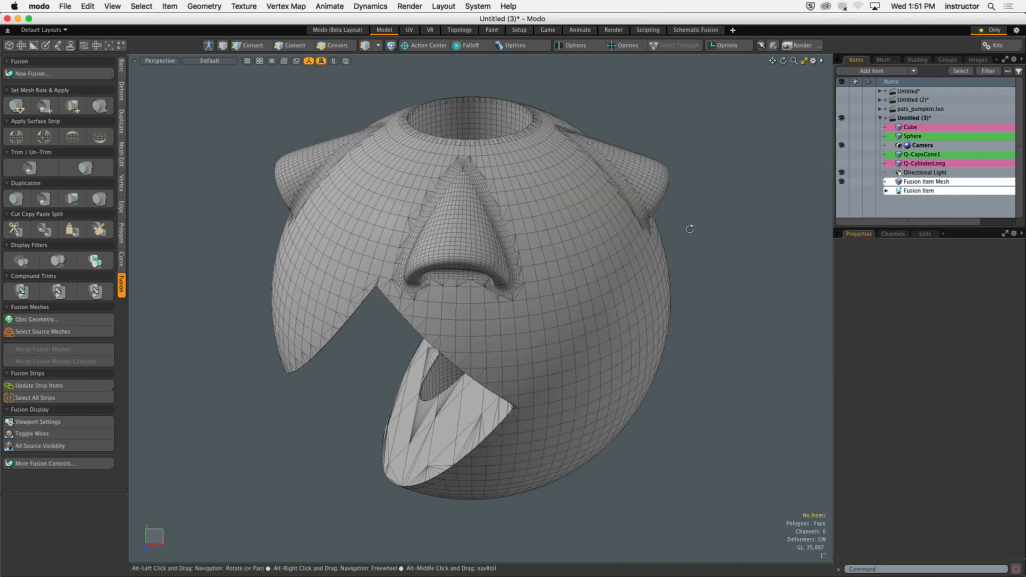
# Step: Examine the polygon layout on the converted mesh's spherical side, highlighting a sample patch of polygons and clearing it
pyautogui.keyDown('ctrl'); pyautogui.keyDown('alt'); pyautogui.moveTo(689, 227); pyautogui.dragTo(724, 247); pyautogui.keyUp('alt'); pyautogui.keyUp('ctrl')
pyautogui.keyDown('alt'); pyautogui.keyDown('shift'); pyautogui.moveTo(423, 236); pyautogui.dragTo(482, 255); pyautogui.keyUp('shift'); pyautogui.keyUp('alt')
pyautogui.press('3')
pyautogui.moveTo(597, 279)
pyautogui.mouseDown()
pyautogui.moveTo(620, 308)
pyautogui.moveTo(600, 304)
pyautogui.moveTo(660, 327)
pyautogui.mouseUp()
pyautogui.moveTo(660, 327)
pyautogui.keyDown('alt'); pyautogui.mouseDown()
pyautogui.moveTo(583, 316)
pyautogui.moveTo(622, 316)
pyautogui.mouseUp(); pyautogui.keyUp('alt')
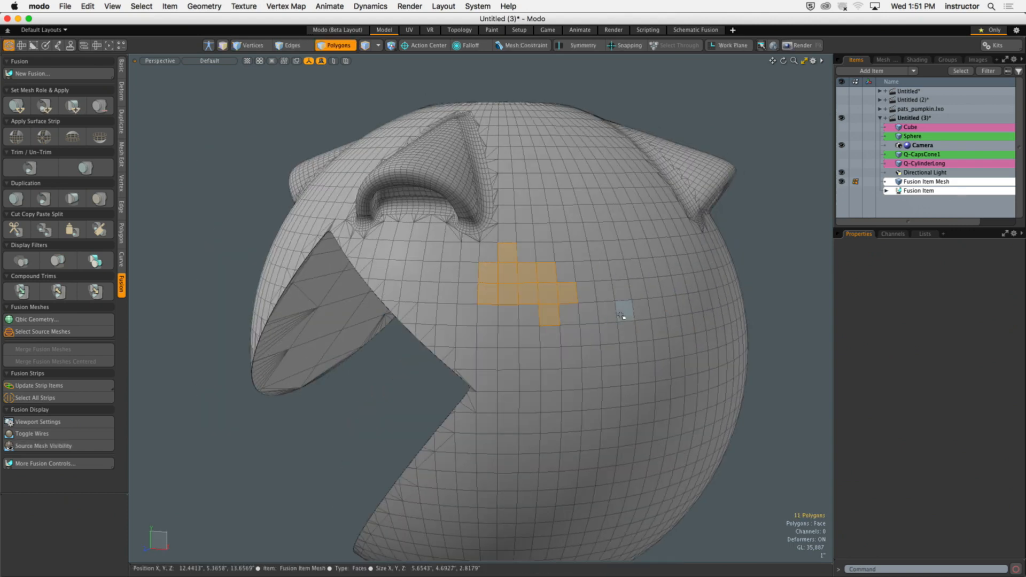
pyautogui.click(761, 220)
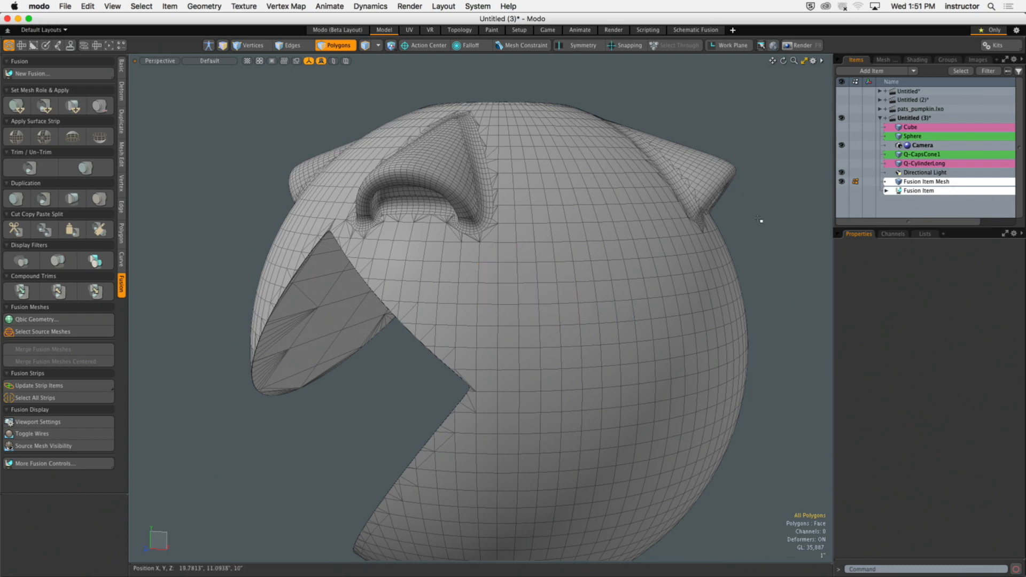
# Step: Examine the polygons bordering a cone's blend strip up close, highlighting a row of them and clearing the selection
pyautogui.keyDown('alt'); pyautogui.moveTo(761, 220); pyautogui.dragTo(710, 270); pyautogui.keyUp('alt')
pyautogui.keyDown('alt'); pyautogui.keyDown('shift'); pyautogui.moveTo(647, 262); pyautogui.dragTo(588, 251); pyautogui.keyUp('shift'); pyautogui.keyUp('alt')
pyautogui.keyDown('alt'); pyautogui.moveTo(588, 252); pyautogui.dragTo(583, 213); pyautogui.keyUp('alt')
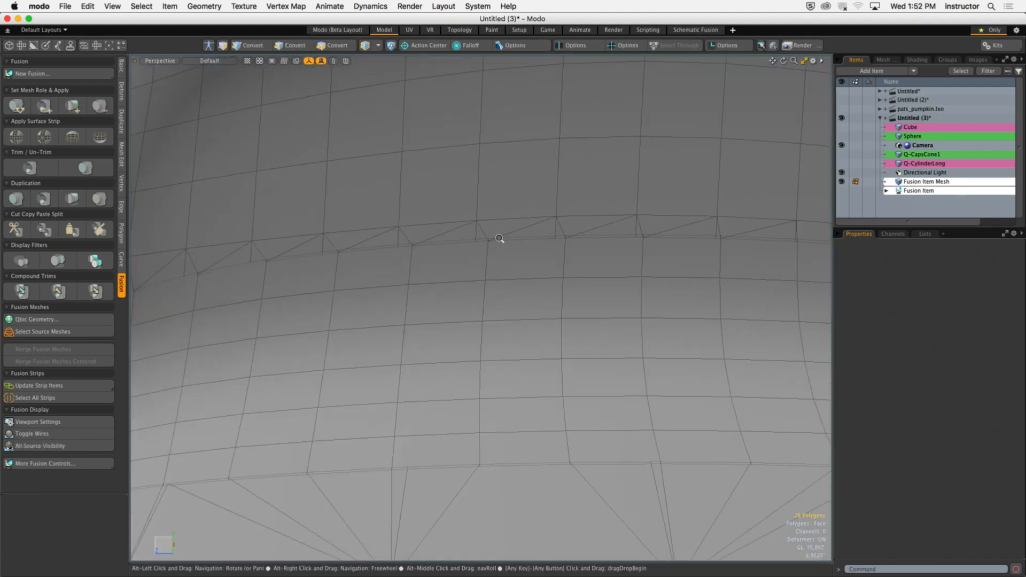
pyautogui.keyDown('ctrl'); pyautogui.keyDown('alt'); pyautogui.moveTo(502, 240); pyautogui.dragTo(382, 229); pyautogui.keyUp('alt'); pyautogui.keyUp('ctrl')
pyautogui.moveTo(213, 276)
pyautogui.mouseDown()
pyautogui.moveTo(243, 258)
pyautogui.moveTo(359, 244)
pyautogui.mouseUp()
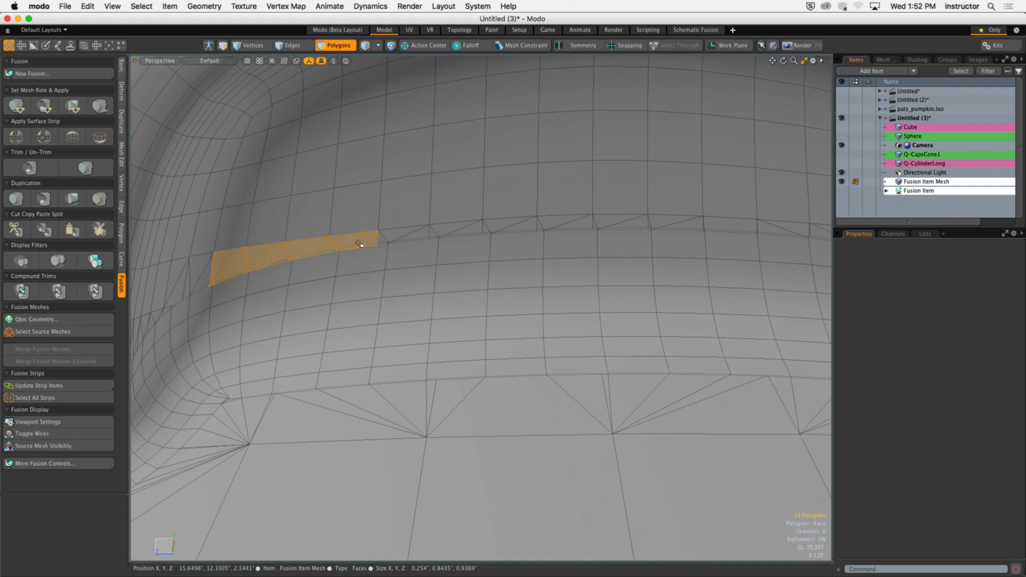
pyautogui.moveTo(554, 223)
pyautogui.mouseDown()
pyautogui.moveTo(701, 222)
pyautogui.moveTo(594, 227)
pyautogui.moveTo(470, 257)
pyautogui.moveTo(342, 246)
pyautogui.moveTo(257, 267)
pyautogui.mouseUp()
pyautogui.click(295, 244)
pyautogui.moveTo(256, 267)
pyautogui.keyDown('alt'); pyautogui.mouseDown()
pyautogui.moveTo(403, 303)
pyautogui.moveTo(412, 262)
pyautogui.moveTo(562, 263)
pyautogui.moveTo(526, 283)
pyautogui.mouseUp(); pyautogui.keyUp('alt')
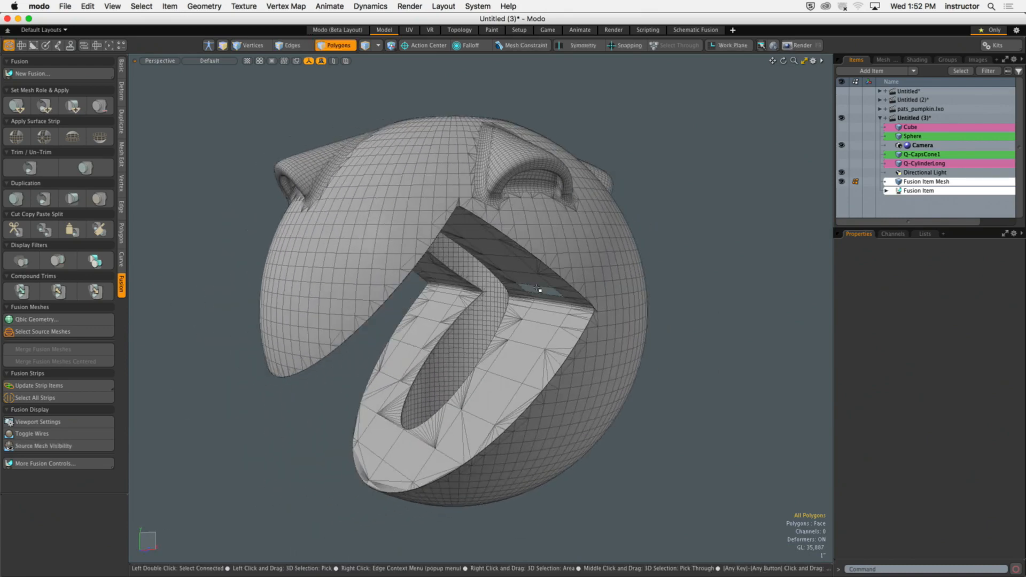
# Step: Hide the wireframe and examine the converted mesh's smooth surface, cones and mouth cut from several angles
pyautogui.press('8')
pyautogui.keyDown('alt'); pyautogui.moveTo(678, 217); pyautogui.dragTo(579, 254); pyautogui.keyUp('alt')
pyautogui.scroll(2, 587, 286)
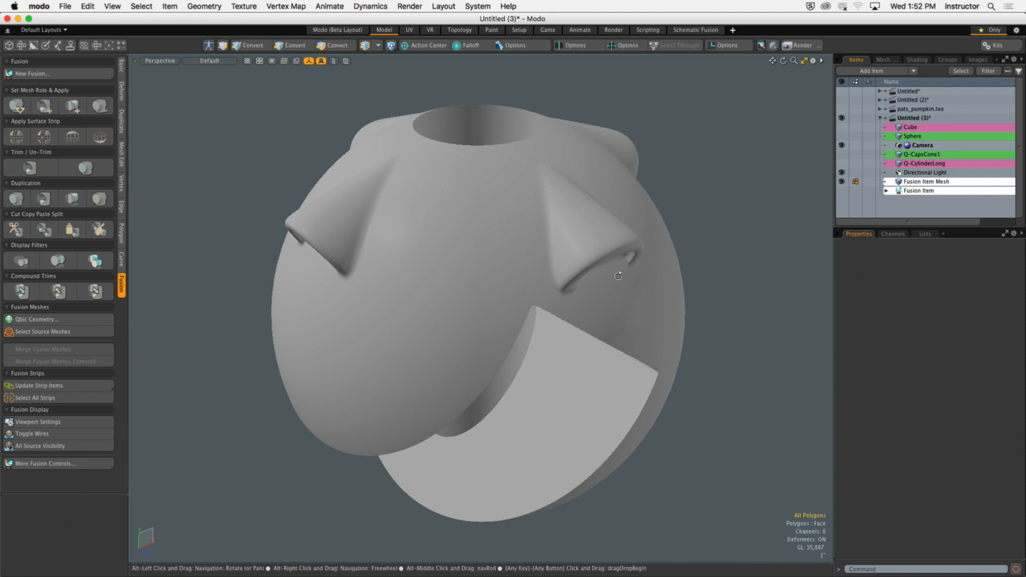
pyautogui.keyDown('alt'); pyautogui.moveTo(617, 275); pyautogui.dragTo(569, 247); pyautogui.keyUp('alt')
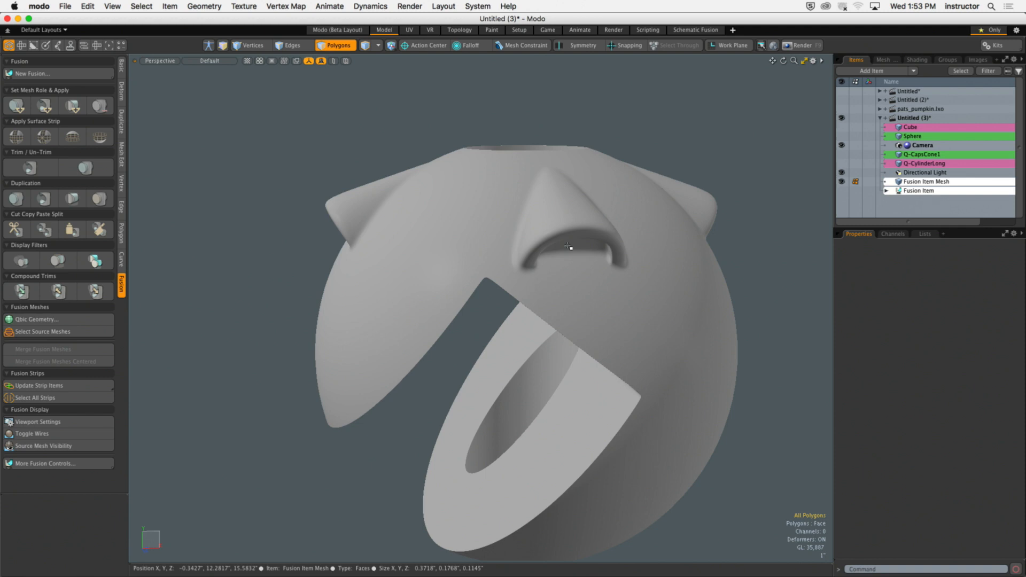
pyautogui.keyDown('alt'); pyautogui.moveTo(568, 247); pyautogui.dragTo(755, 213); pyautogui.keyUp('alt')
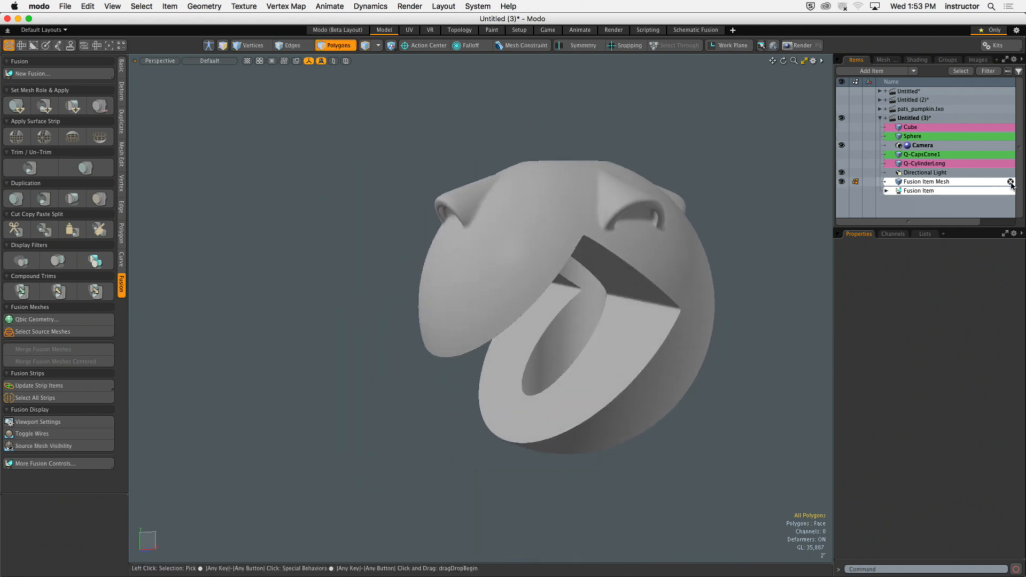
# Step: Undo the mesh conversion and select the original Fusion Item
pyautogui.press('super+z')
pyautogui.click(914, 181)
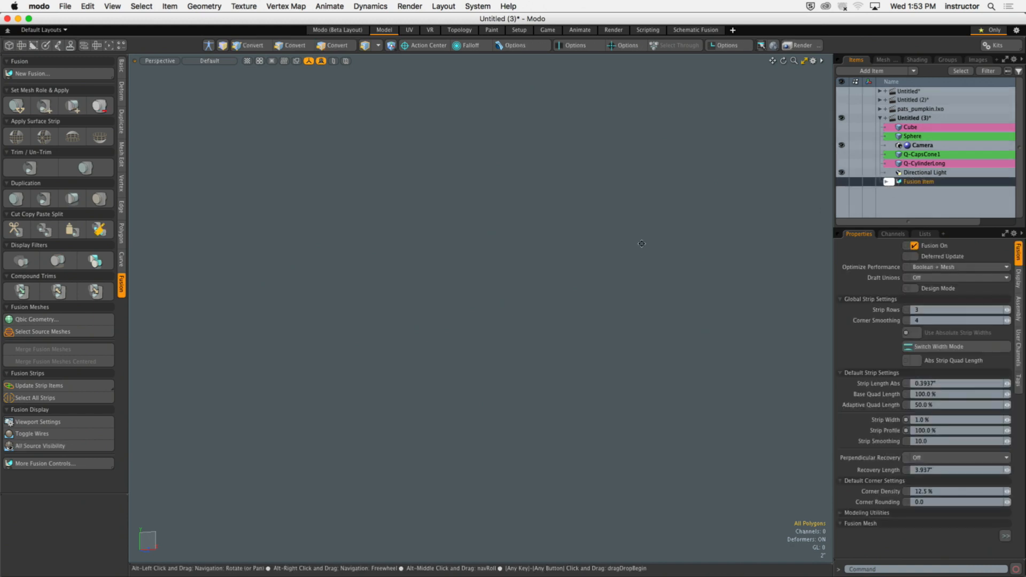
pyautogui.keyDown('alt'); pyautogui.moveTo(658, 229); pyautogui.dragTo(602, 283); pyautogui.keyUp('alt')
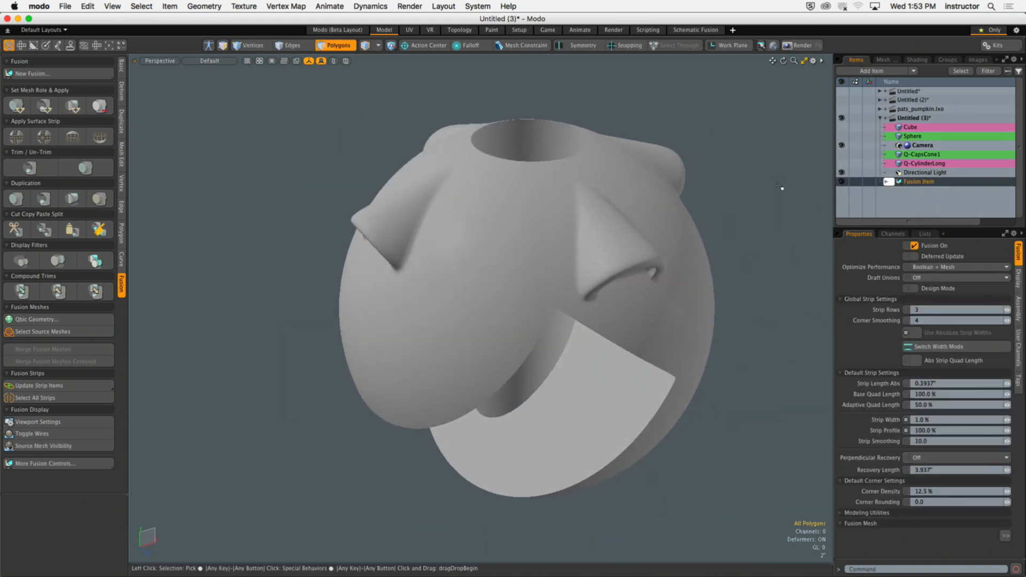
pyautogui.keyDown('alt'); pyautogui.moveTo(731, 172); pyautogui.dragTo(701, 139); pyautogui.keyUp('alt')
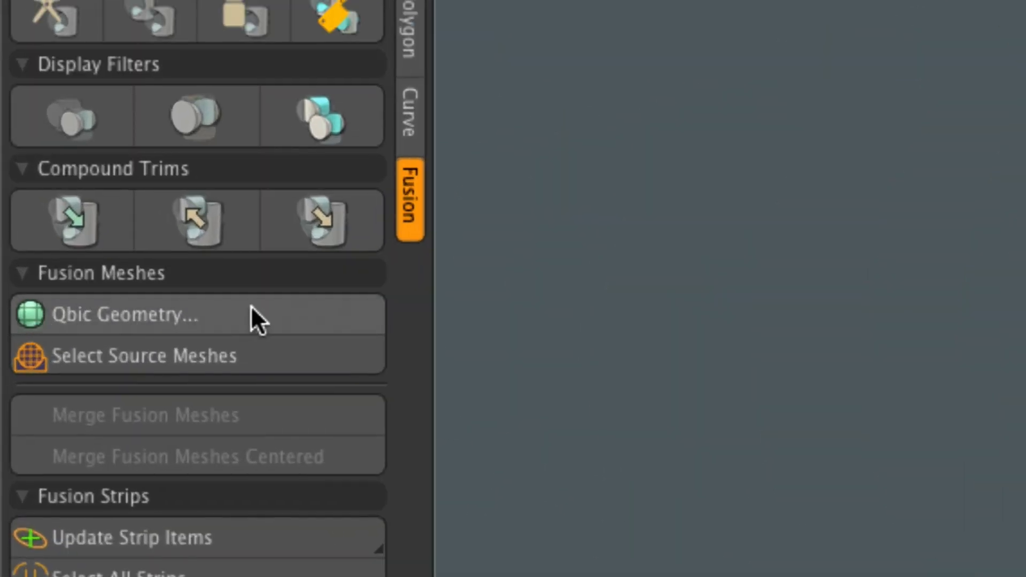
# Step: Add the Q-Ctube qbic preset to the scene with single placement at 100% scale
pyautogui.click(178, 327)
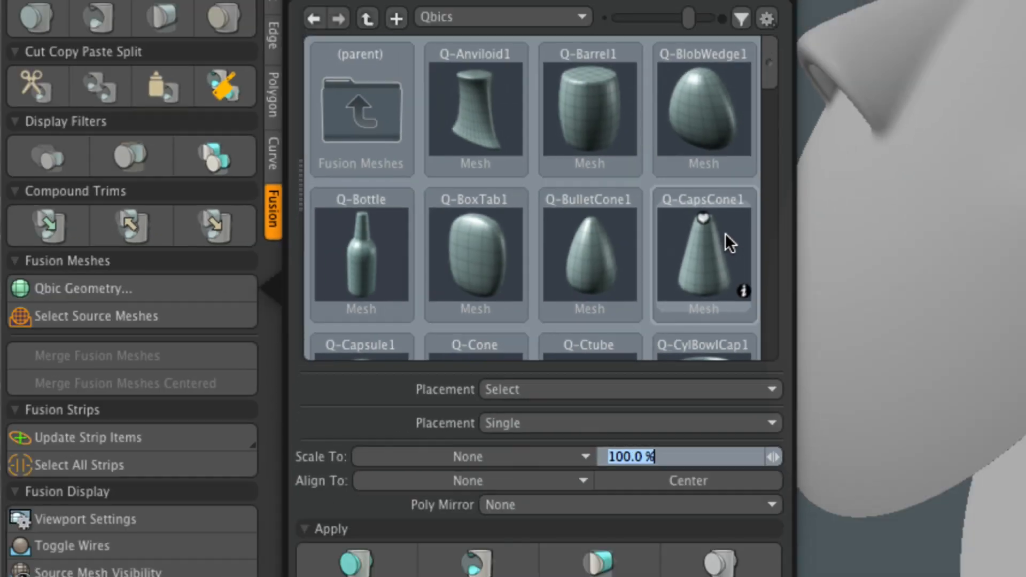
pyautogui.moveTo(765, 66); pyautogui.dragTo(767, 110)
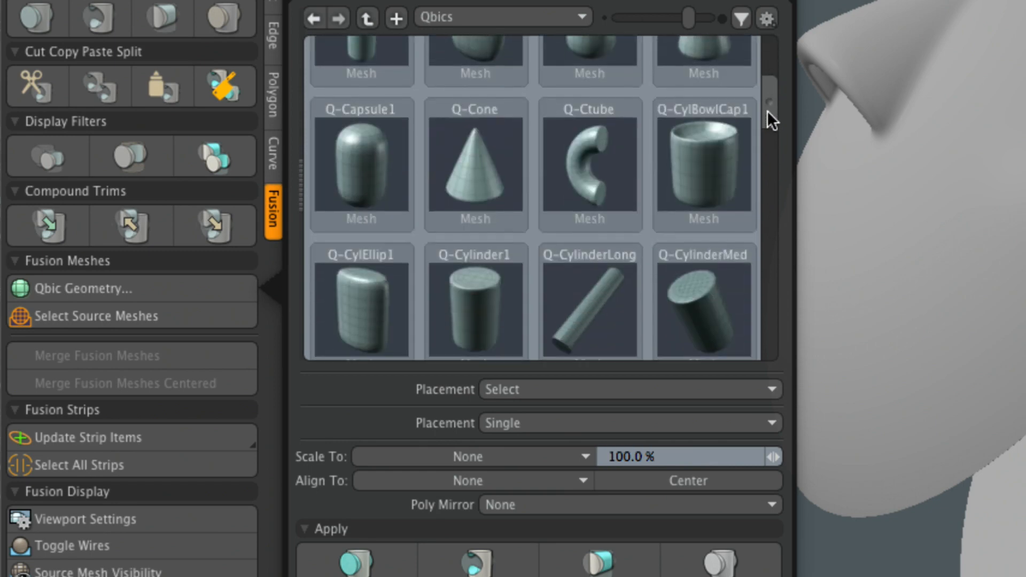
pyautogui.doubleClick(591, 155)
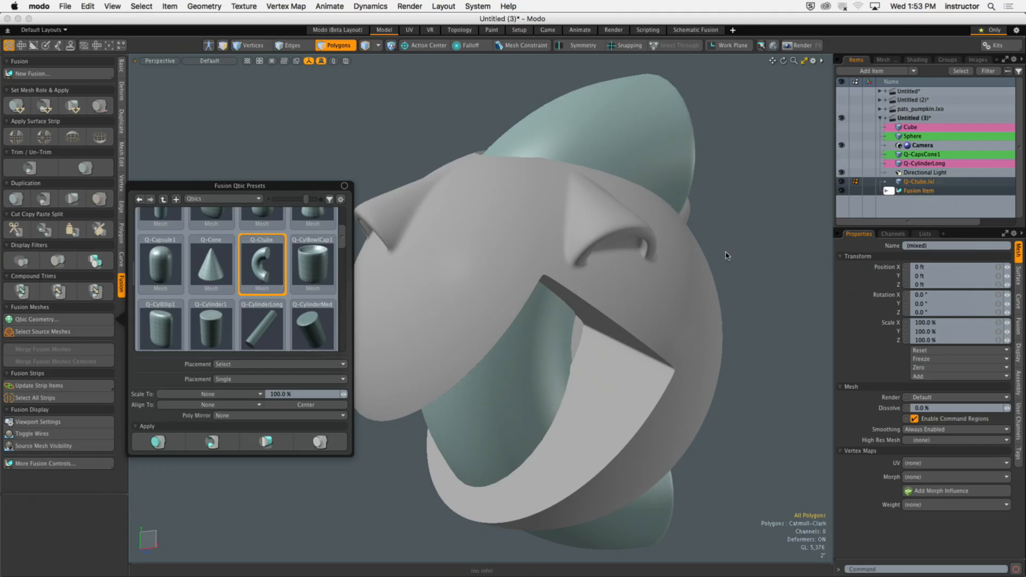
pyautogui.keyDown('alt'); pyautogui.moveTo(727, 255); pyautogui.dragTo(614, 169); pyautogui.keyUp('alt')
pyautogui.press('3')
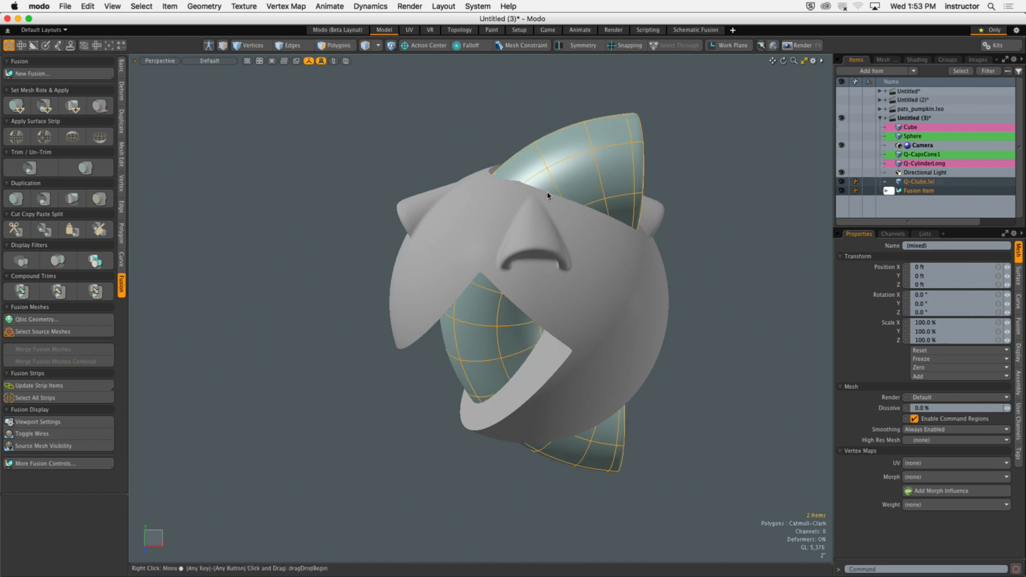
pyautogui.press('y')
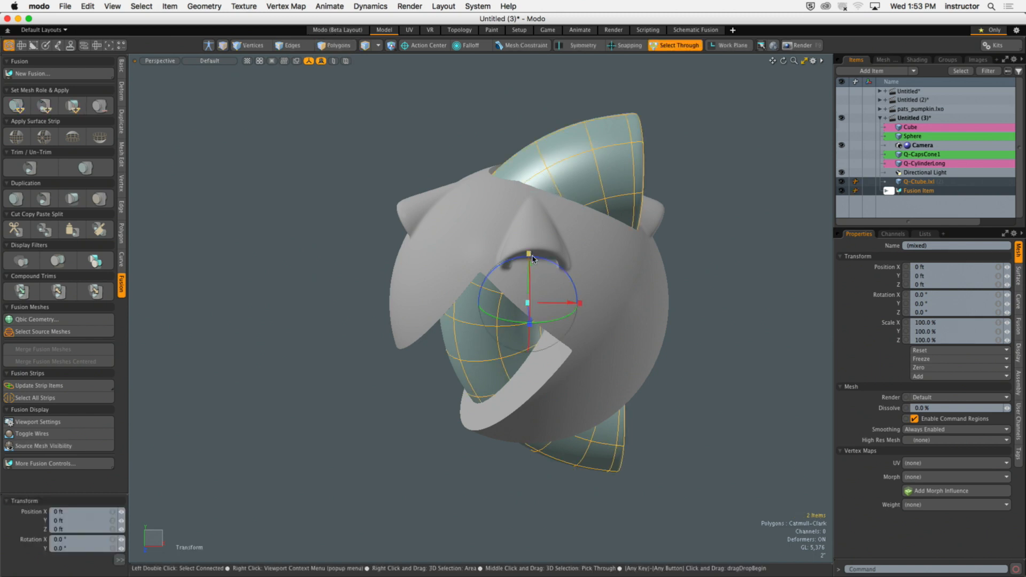
pyautogui.keyDown('alt'); pyautogui.moveTo(572, 270); pyautogui.dragTo(491, 292); pyautogui.keyUp('alt')
pyautogui.press('super+z')
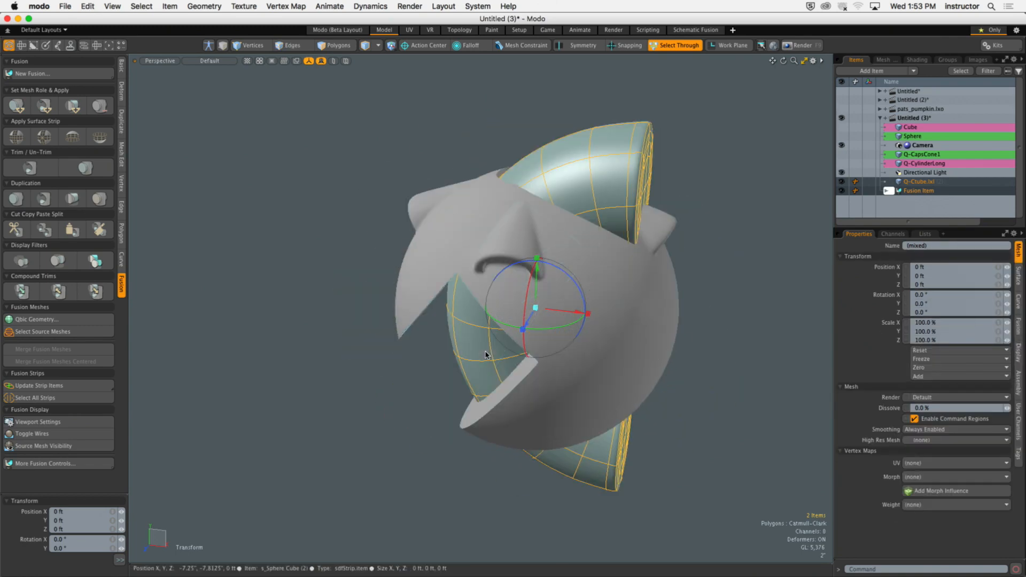
pyautogui.press('space')
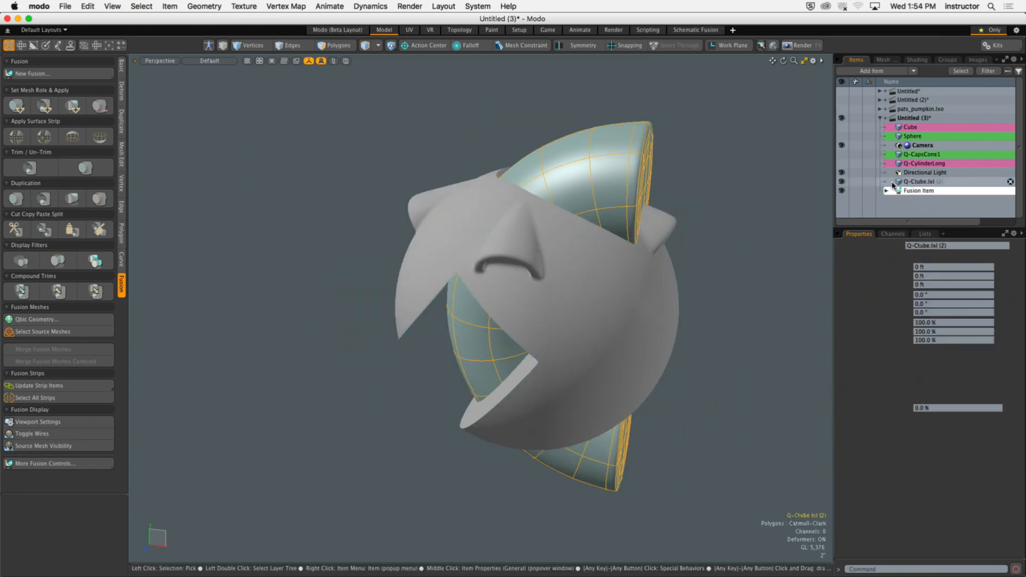
# Step: Select only the Q-Ctube, rotate it -180° about Z, and move it along X towards the side of the sphere away from the mouth
pyautogui.click(630, 211)
pyautogui.press('y')
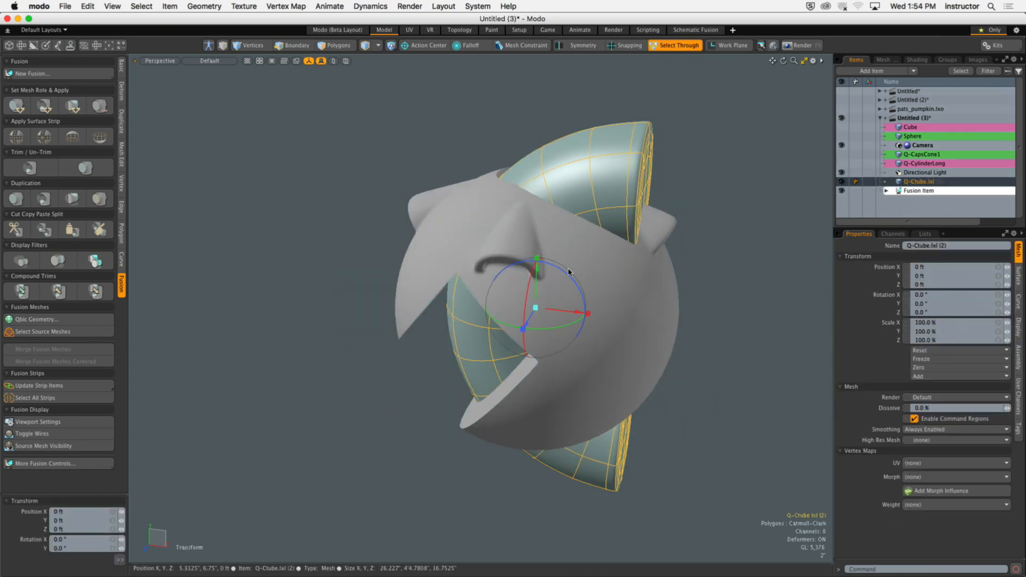
pyautogui.moveTo(563, 272); pyautogui.dragTo(513, 345)
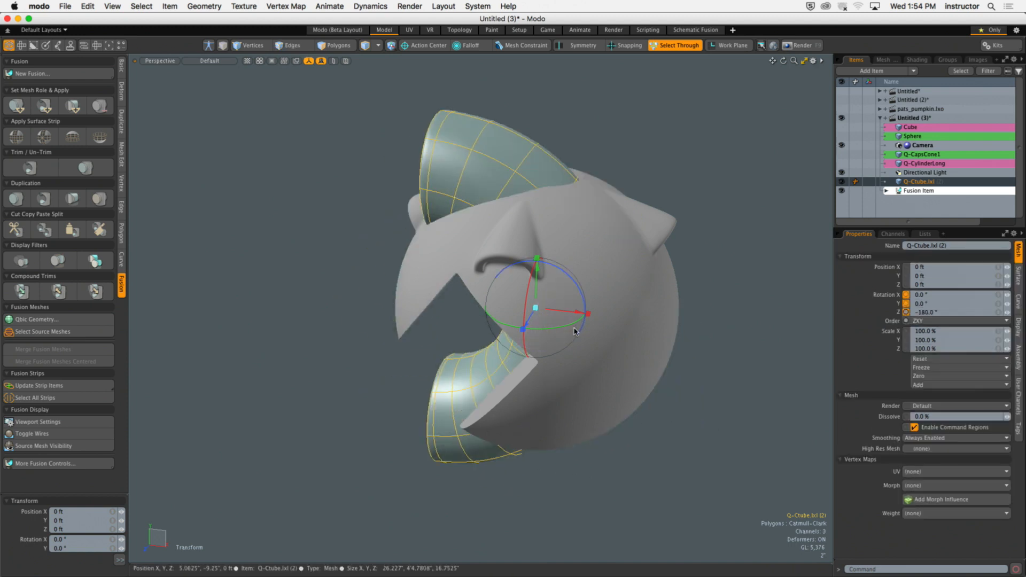
pyautogui.moveTo(576, 315); pyautogui.dragTo(637, 324)
# Step: Scale the Q-Ctube uniformly to about 15.4%, move it along X to about 20.94" against the sphere's side, and deselect it
pyautogui.press('r')
pyautogui.keyDown('alt'); pyautogui.moveTo(698, 338); pyautogui.dragTo(665, 323); pyautogui.keyUp('alt')
pyautogui.press('w')
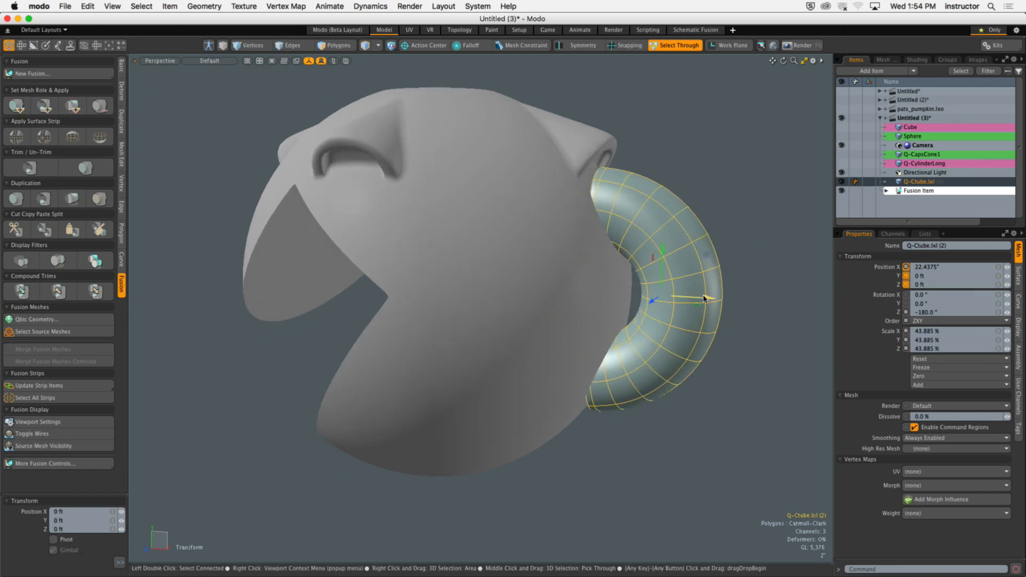
pyautogui.moveTo(713, 301)
pyautogui.mouseDown()
pyautogui.moveTo(723, 302)
pyautogui.moveTo(675, 293)
pyautogui.moveTo(685, 299)
pyautogui.moveTo(674, 279)
pyautogui.moveTo(635, 291)
pyautogui.moveTo(703, 288)
pyautogui.mouseUp()
pyautogui.press('r')
pyautogui.press('w')
pyautogui.click(689, 275)
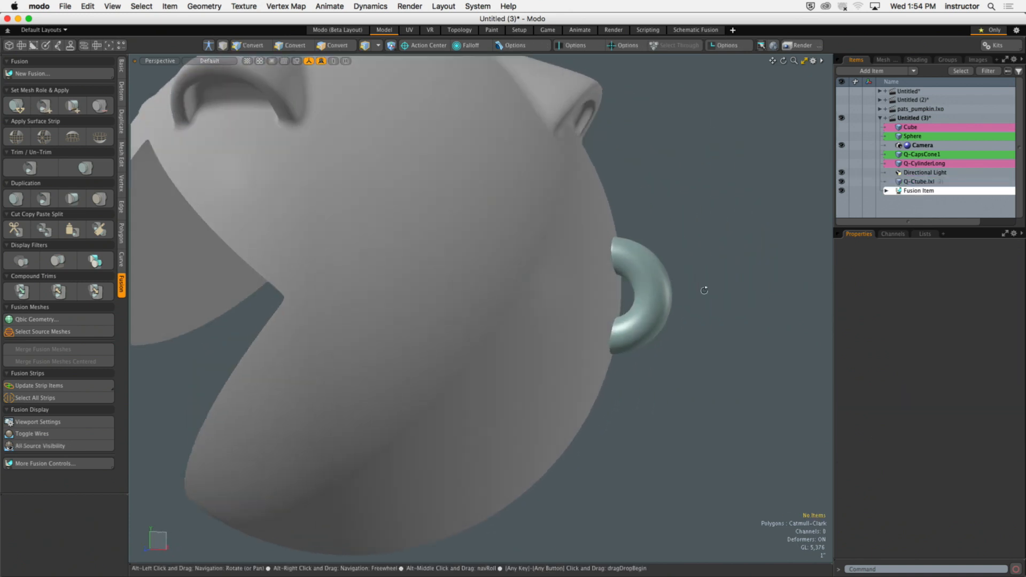
# Step: Select the Q-Ctube together with the Sphere and try to assign it the Primary mesh role
pyautogui.keyDown('alt'); pyautogui.moveTo(681, 201); pyautogui.dragTo(638, 254); pyautogui.keyUp('alt')
pyautogui.click(643, 308)
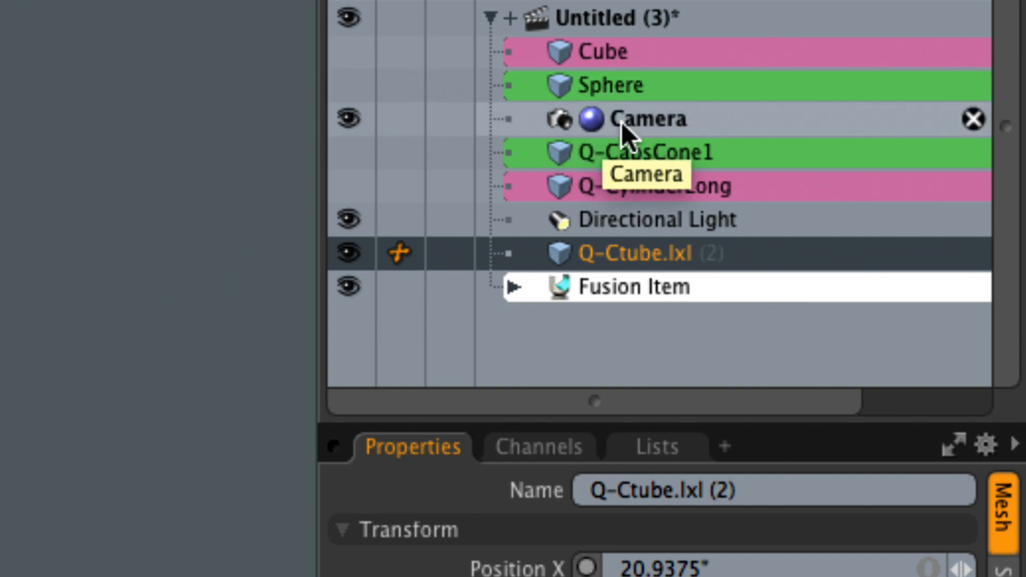
pyautogui.keyDown('shift'); pyautogui.click(610, 89); pyautogui.keyUp('shift')
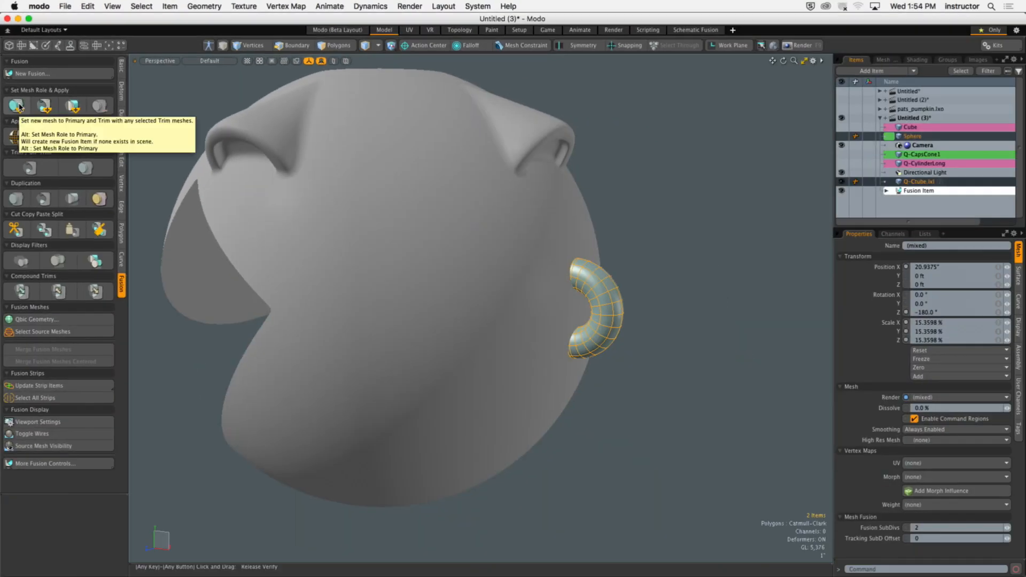
pyautogui.click(18, 106)
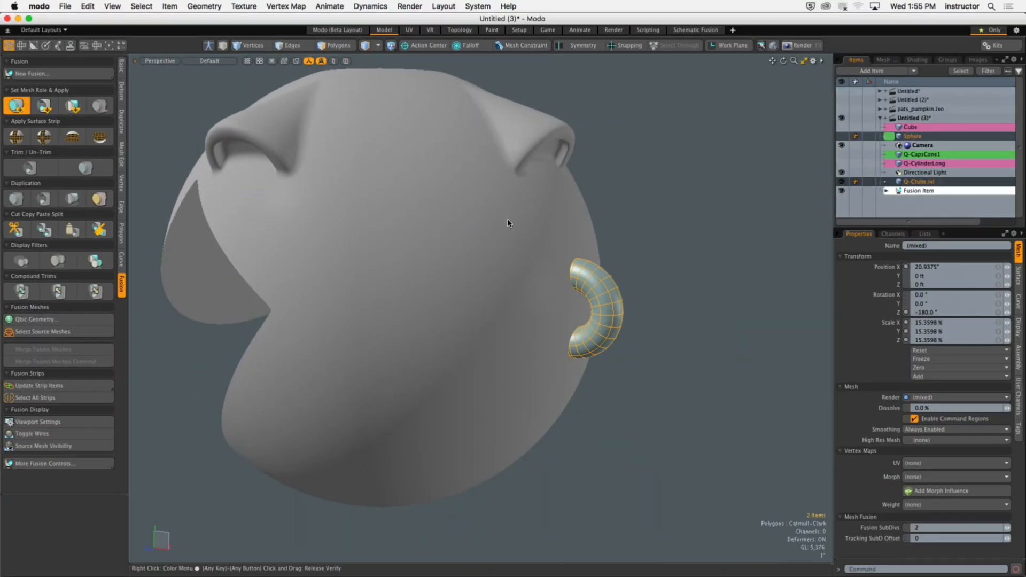
pyautogui.keyDown('alt'); pyautogui.moveTo(673, 257); pyautogui.dragTo(507, 182); pyautogui.keyUp('alt')
pyautogui.click(600, 206)
pyautogui.keyDown('shift'); pyautogui.click(594, 209); pyautogui.keyUp('shift')
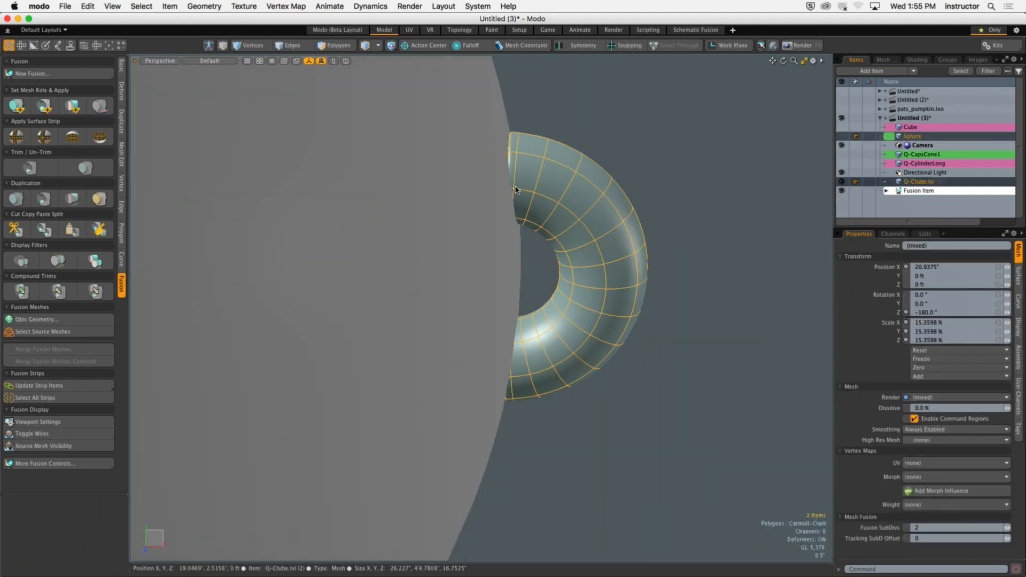
pyautogui.press('y')
pyautogui.keyDown('ctrl'); pyautogui.keyDown('alt'); pyautogui.moveTo(568, 262); pyautogui.dragTo(469, 269); pyautogui.keyUp('alt'); pyautogui.keyUp('ctrl')
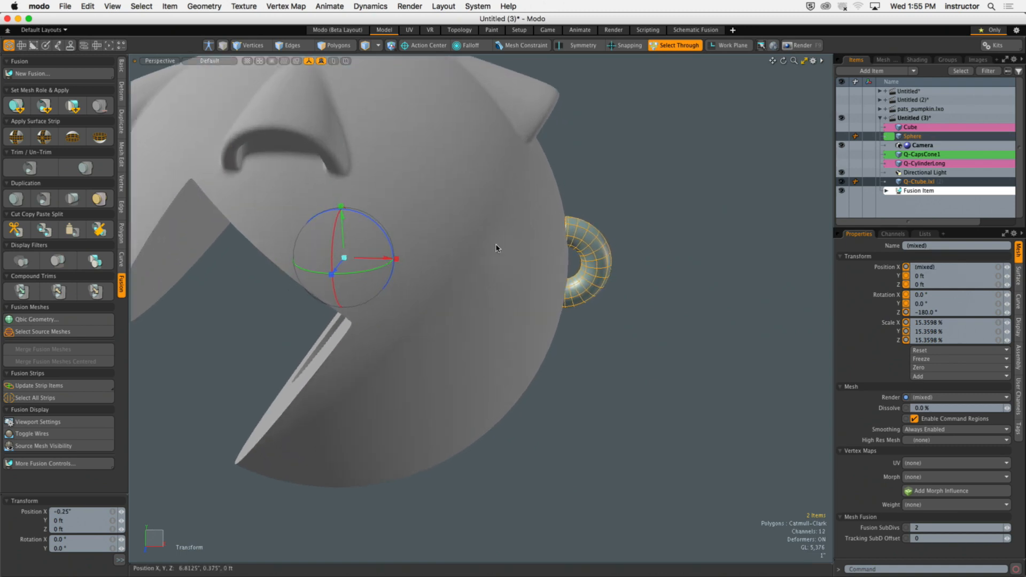
pyautogui.press('super+z')
pyautogui.press('space')
# Step: Move only the Q-Ctube along X to 20.7275" so its ends sink into the sphere's side
pyautogui.click(680, 206)
pyautogui.click(922, 183)
pyautogui.keyDown('ctrl'); pyautogui.keyDown('alt'); pyautogui.moveTo(599, 259); pyautogui.dragTo(666, 279); pyautogui.keyUp('alt'); pyautogui.keyUp('ctrl')
pyautogui.press('y')
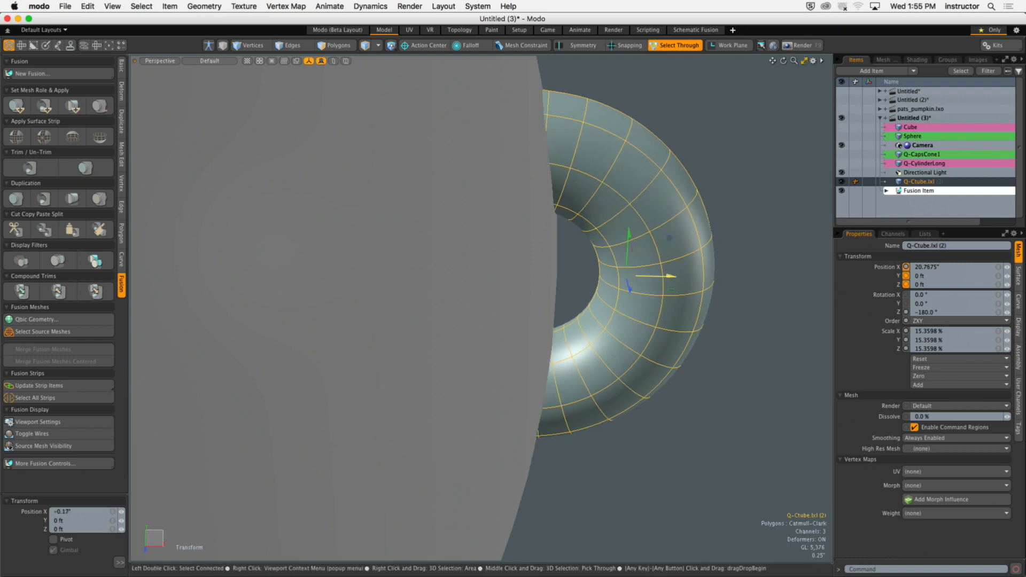
pyautogui.press('space')
pyautogui.click(779, 173)
pyautogui.keyDown('ctrl'); pyautogui.keyDown('alt'); pyautogui.moveTo(779, 174); pyautogui.dragTo(723, 191); pyautogui.keyUp('alt'); pyautogui.keyUp('ctrl')
pyautogui.click(721, 191)
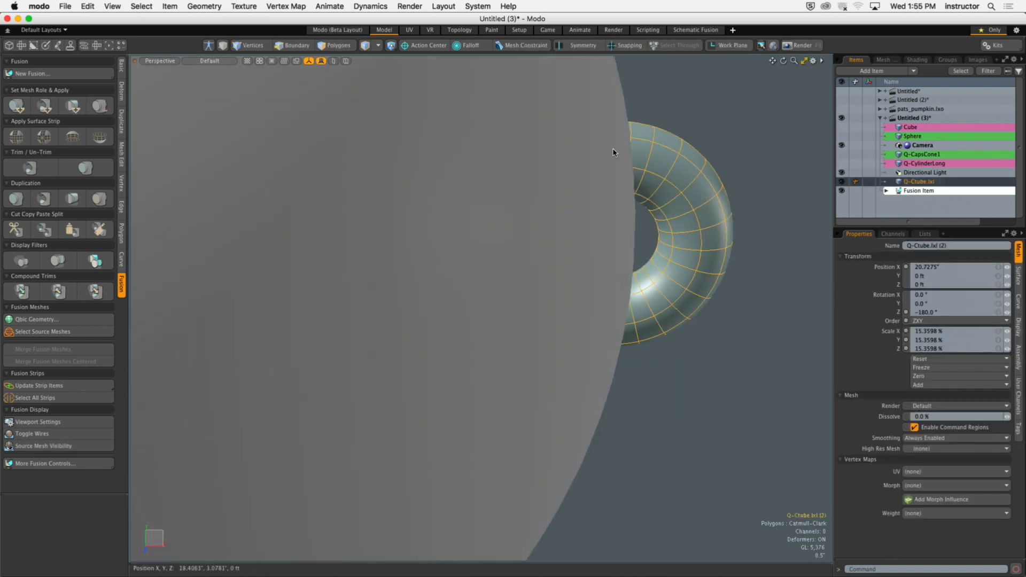
# Step: Select the Sphere together with the Q-Ctube and apply the Primary mesh role to fuse the handle
pyautogui.keyDown('ctrl'); pyautogui.click(911, 136); pyautogui.keyUp('ctrl')
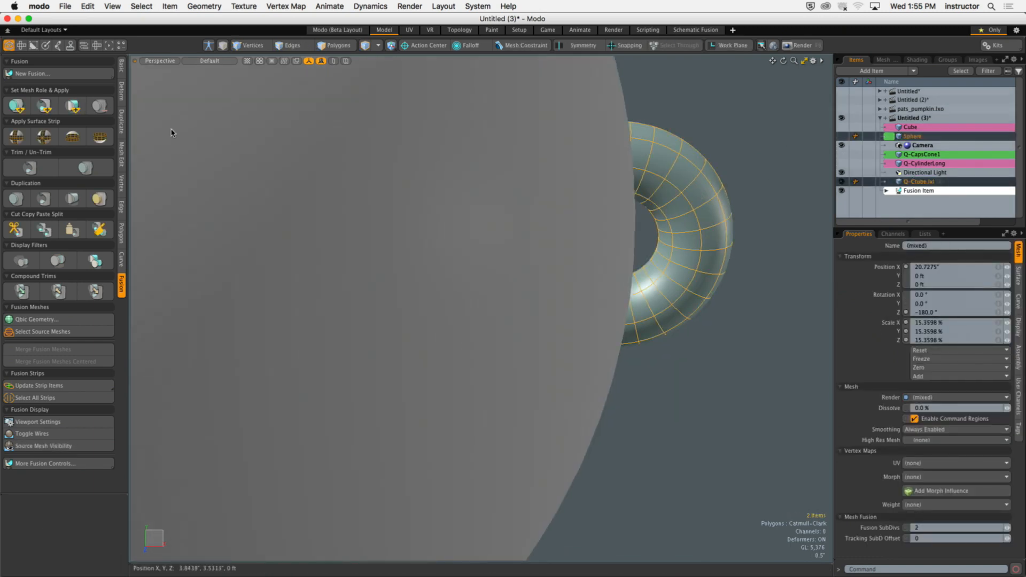
pyautogui.click(15, 108)
pyautogui.click(733, 120)
pyautogui.keyDown('ctrl'); pyautogui.keyDown('alt'); pyautogui.moveTo(733, 120); pyautogui.dragTo(937, 200); pyautogui.keyUp('alt'); pyautogui.keyUp('ctrl')
pyautogui.click(944, 190)
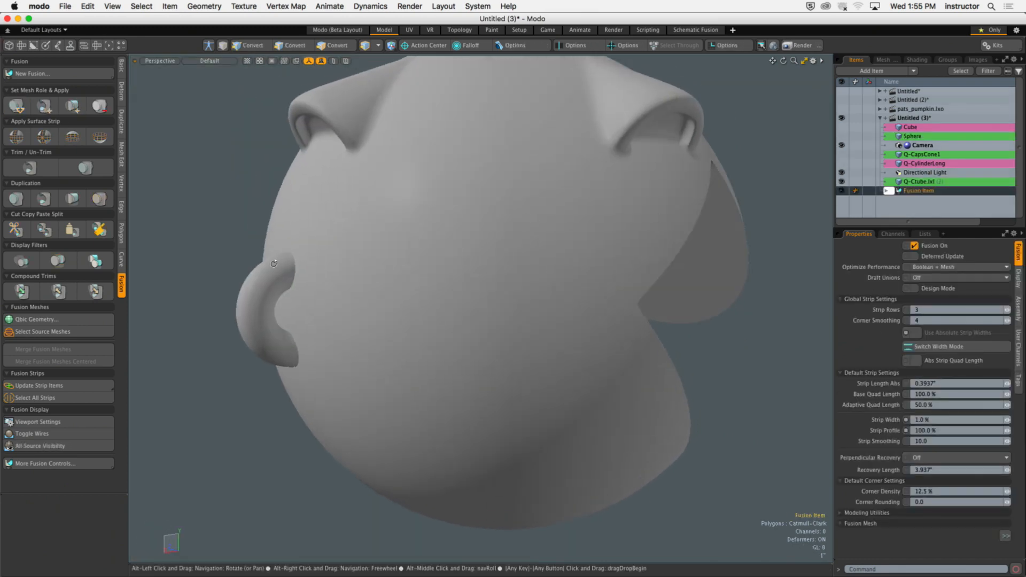
pyautogui.keyDown('ctrl'); pyautogui.keyDown('alt'); pyautogui.moveTo(481, 251); pyautogui.dragTo(443, 249); pyautogui.keyUp('alt'); pyautogui.keyUp('ctrl')
pyautogui.keyDown('alt'); pyautogui.moveTo(351, 303); pyautogui.dragTo(424, 276); pyautogui.keyUp('alt')
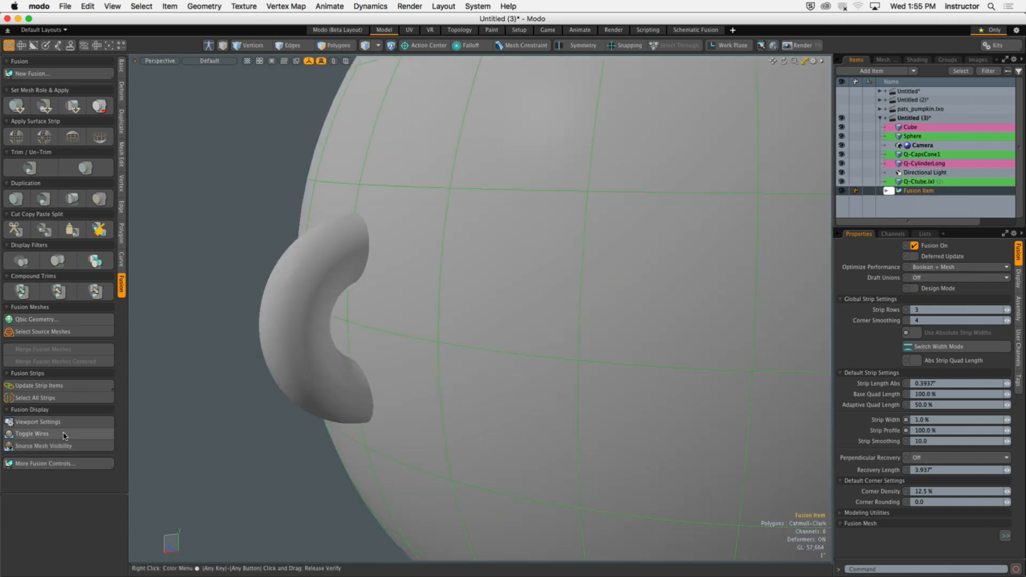
# Step: Hide the green source mesh wires, view the fused handle from several sides, and deselect everything
pyautogui.click(64, 434)
pyautogui.keyDown('alt'); pyautogui.moveTo(412, 348); pyautogui.dragTo(375, 342); pyautogui.keyUp('alt')
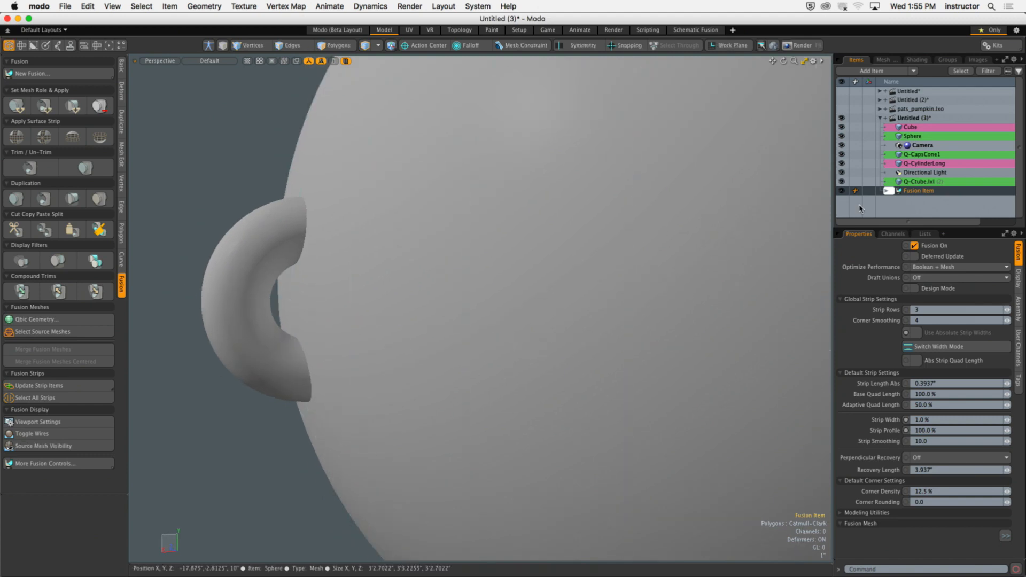
pyautogui.click(926, 193)
pyautogui.keyDown('ctrl'); pyautogui.keyDown('alt'); pyautogui.moveTo(509, 245); pyautogui.dragTo(422, 259); pyautogui.keyUp('alt'); pyautogui.keyUp('ctrl')
pyautogui.keyDown('alt'); pyautogui.keyDown('shift'); pyautogui.moveTo(422, 259); pyautogui.dragTo(582, 281); pyautogui.keyUp('shift'); pyautogui.keyUp('alt')
pyautogui.keyDown('ctrl'); pyautogui.keyDown('alt'); pyautogui.moveTo(470, 289); pyautogui.dragTo(647, 248); pyautogui.keyUp('alt'); pyautogui.keyUp('ctrl')
pyautogui.click(649, 238)
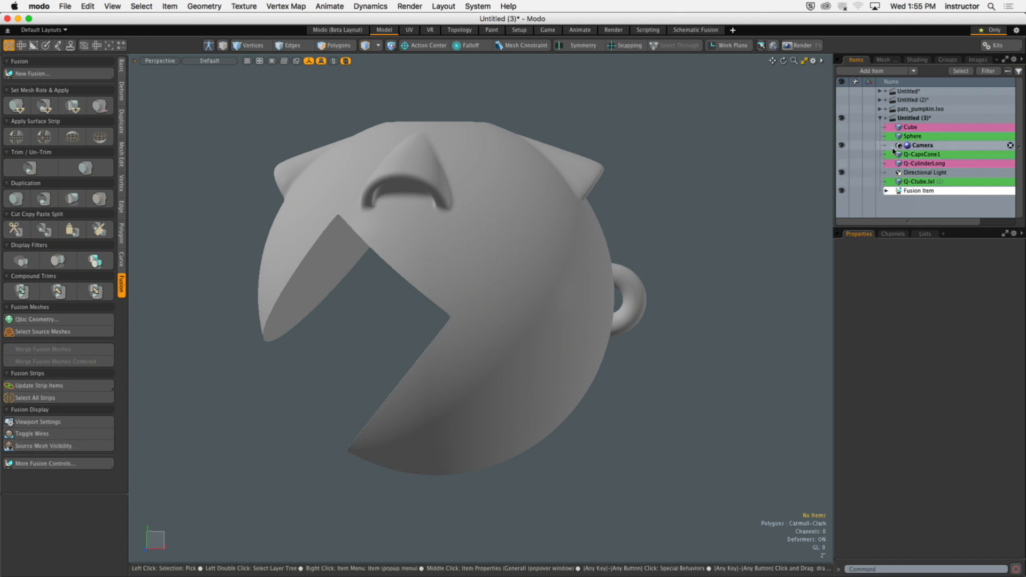
# Step: Toggle wires on for the Fusion Item and examine the mesh where the handle meets the sphere, then deselect it
pyautogui.keyDown('alt'); pyautogui.keyDown('shift'); pyautogui.moveTo(688, 237); pyautogui.dragTo(665, 277); pyautogui.keyUp('shift'); pyautogui.keyUp('alt')
pyautogui.click(916, 191)
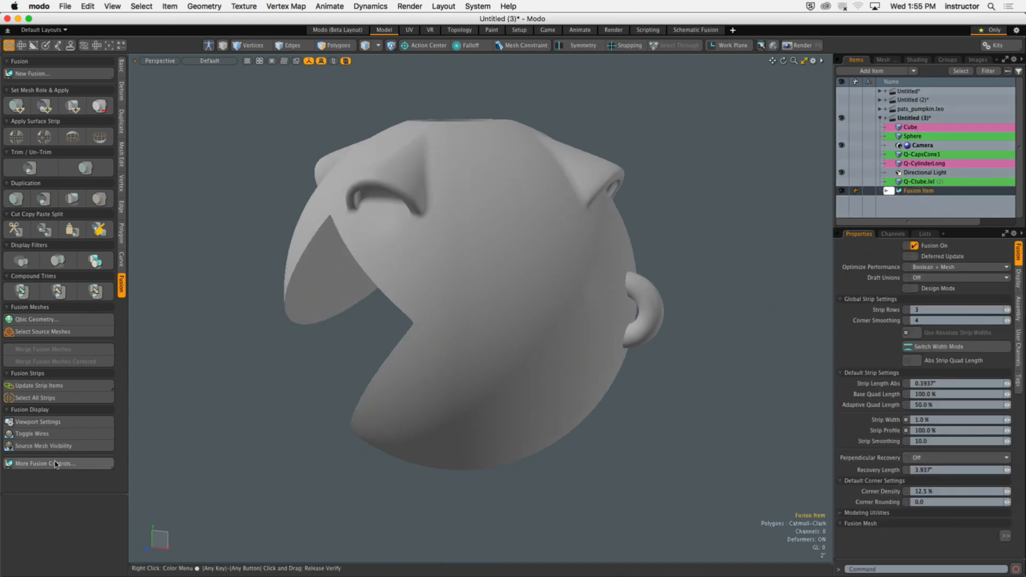
pyautogui.click(55, 430)
pyautogui.keyDown('alt'); pyautogui.keyDown('shift'); pyautogui.moveTo(536, 291); pyautogui.dragTo(489, 354); pyautogui.keyUp('shift'); pyautogui.keyUp('alt')
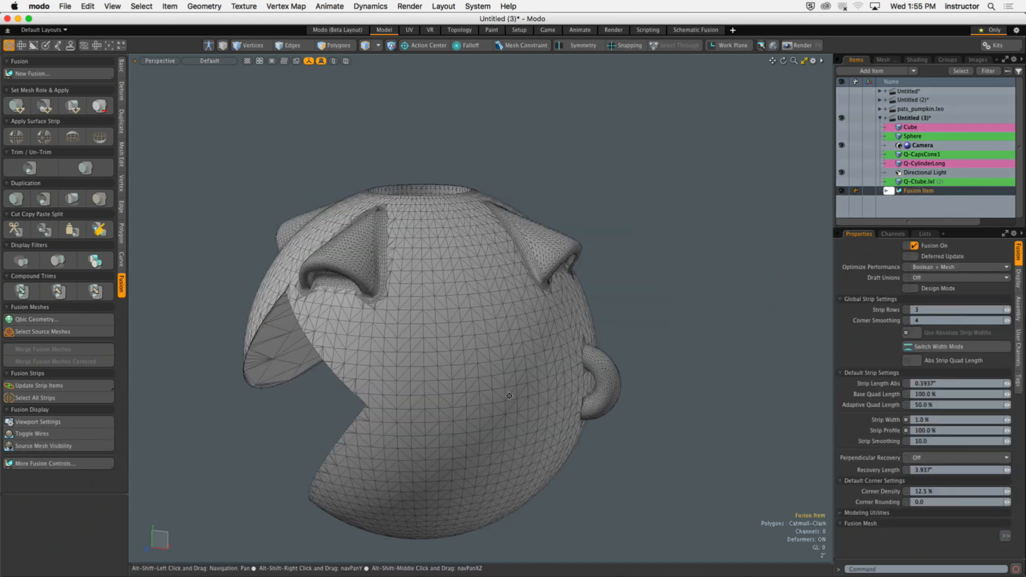
pyautogui.scroll(5, 489, 353)
pyautogui.keyDown('alt'); pyautogui.keyDown('shift'); pyautogui.moveTo(706, 348); pyautogui.dragTo(334, 344); pyautogui.keyUp('shift'); pyautogui.keyUp('alt')
pyautogui.scroll(5, 390, 330)
pyautogui.scroll(-3, 390, 330)
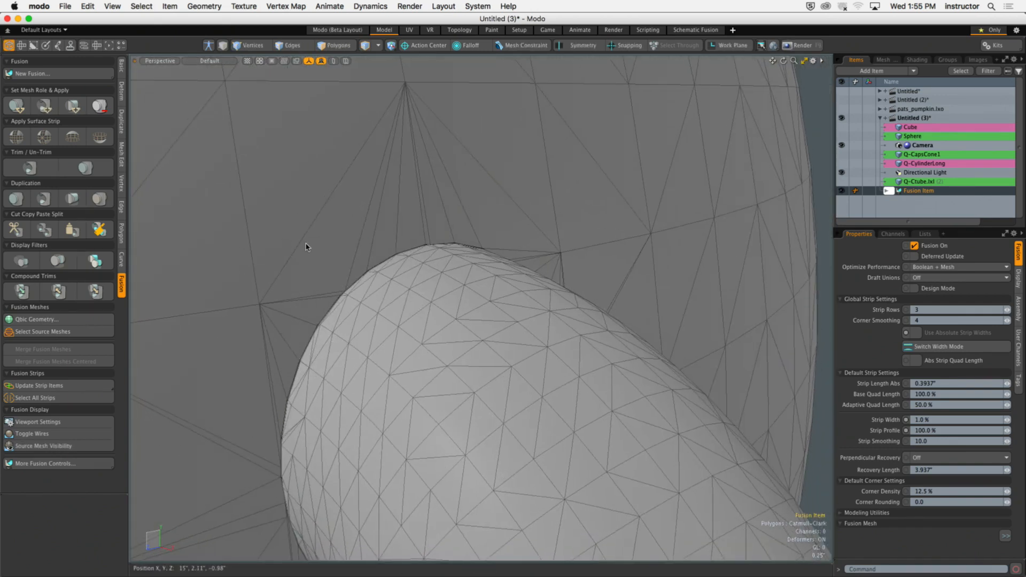
pyautogui.keyDown('ctrl'); pyautogui.keyDown('alt'); pyautogui.moveTo(611, 243); pyautogui.dragTo(406, 312); pyautogui.keyUp('alt'); pyautogui.keyUp('ctrl')
pyautogui.click(196, 329)
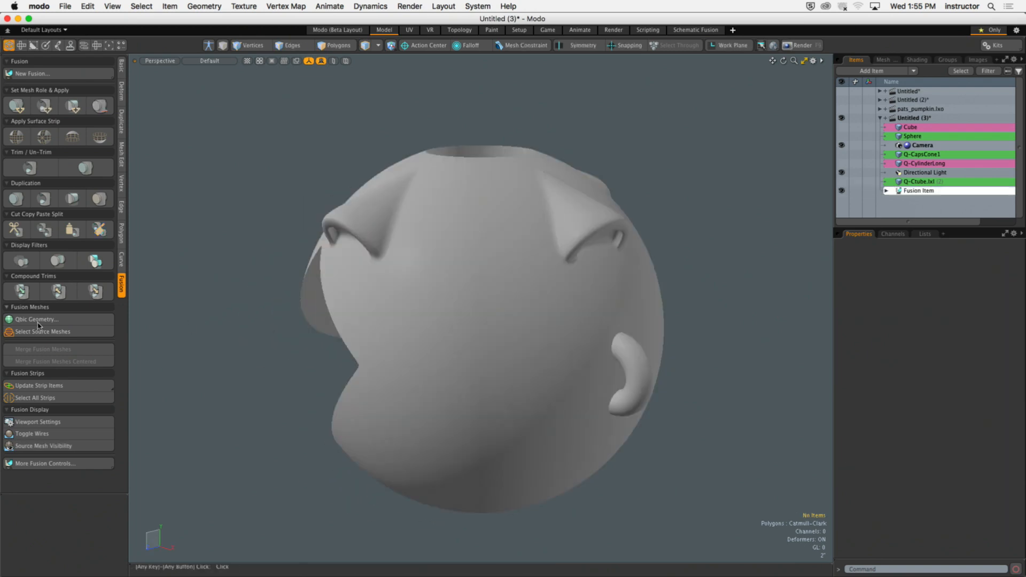
# Step: Add the Q-NoseCone1 qbic preset with single placement and scale it uniformly to 44.5%
pyautogui.click(52, 322)
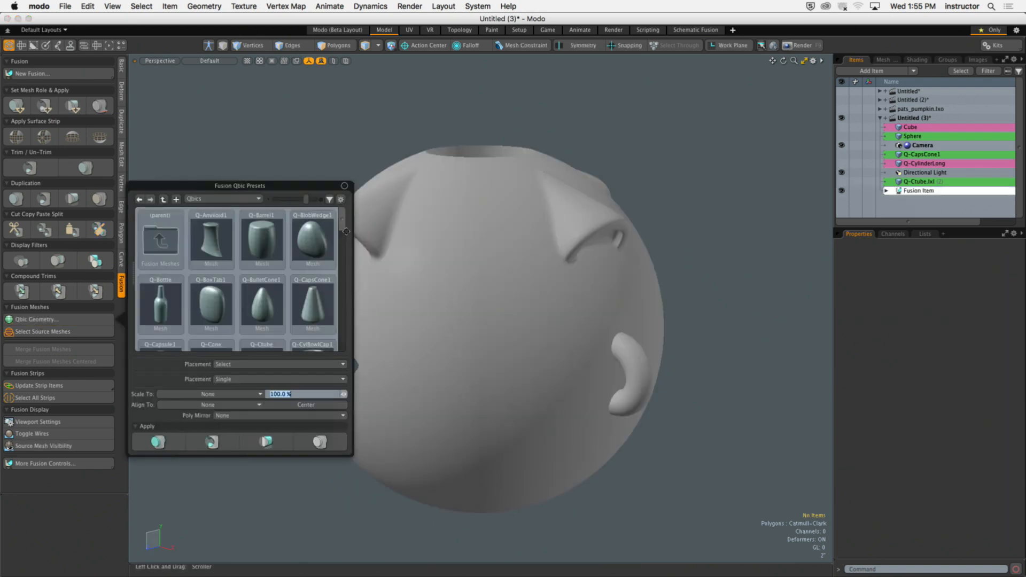
pyautogui.moveTo(347, 232); pyautogui.dragTo(350, 298)
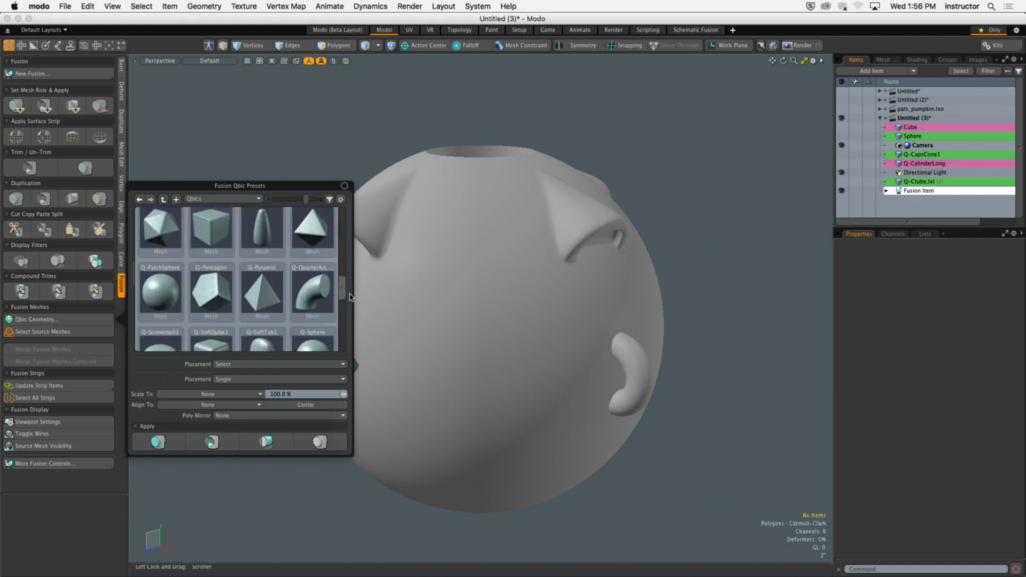
pyautogui.doubleClick(274, 242)
pyautogui.keyDown('alt'); pyautogui.moveTo(522, 273); pyautogui.dragTo(565, 315); pyautogui.keyUp('alt')
pyautogui.press('r')
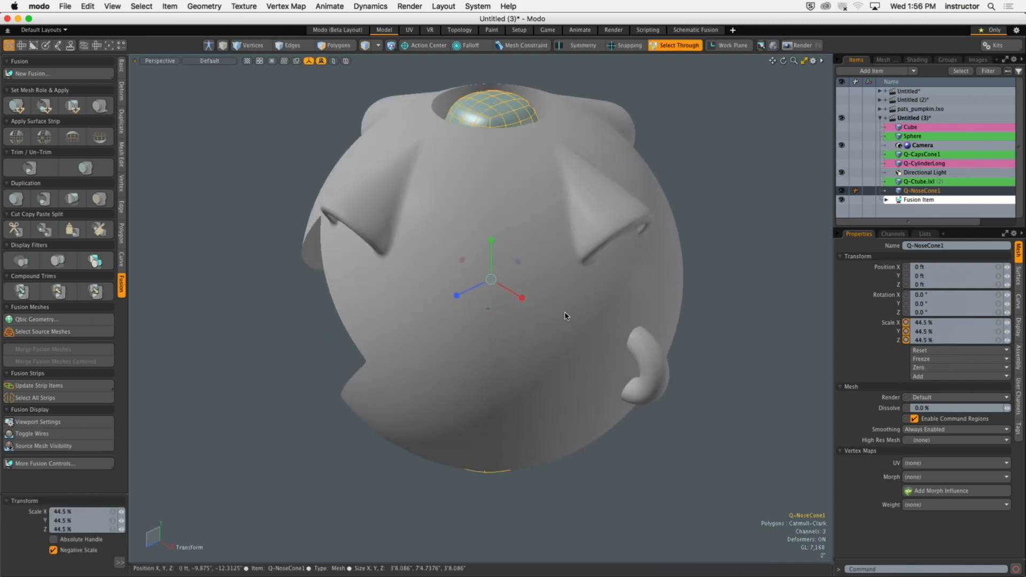
# Step: Rotate the nose cone 19° about Z and move it to X 19.1875", Y 3.8125", Z 13.1875" beside the sphere
pyautogui.keyDown('alt'); pyautogui.moveTo(494, 295); pyautogui.dragTo(489, 407); pyautogui.keyUp('alt')
pyautogui.keyDown('alt'); pyautogui.moveTo(538, 362); pyautogui.dragTo(582, 328); pyautogui.keyUp('alt')
pyautogui.keyDown('ctrl'); pyautogui.keyDown('alt'); pyautogui.moveTo(582, 329); pyautogui.dragTo(412, 384); pyautogui.keyUp('alt'); pyautogui.keyUp('ctrl')
pyautogui.press('w')
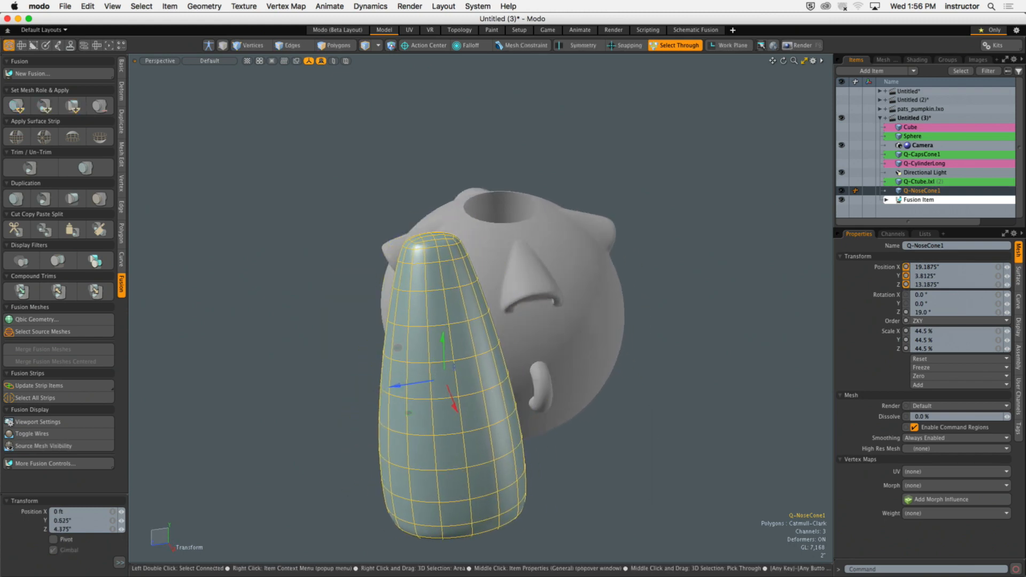
# Step: Rotate the nose cone to about -35.8° in Y and move it to X 17.8349", Y 3.7289", Z 15.0613", overlapping the sphere
pyautogui.keyDown('alt'); pyautogui.moveTo(491, 397); pyautogui.dragTo(530, 334); pyautogui.keyUp('alt')
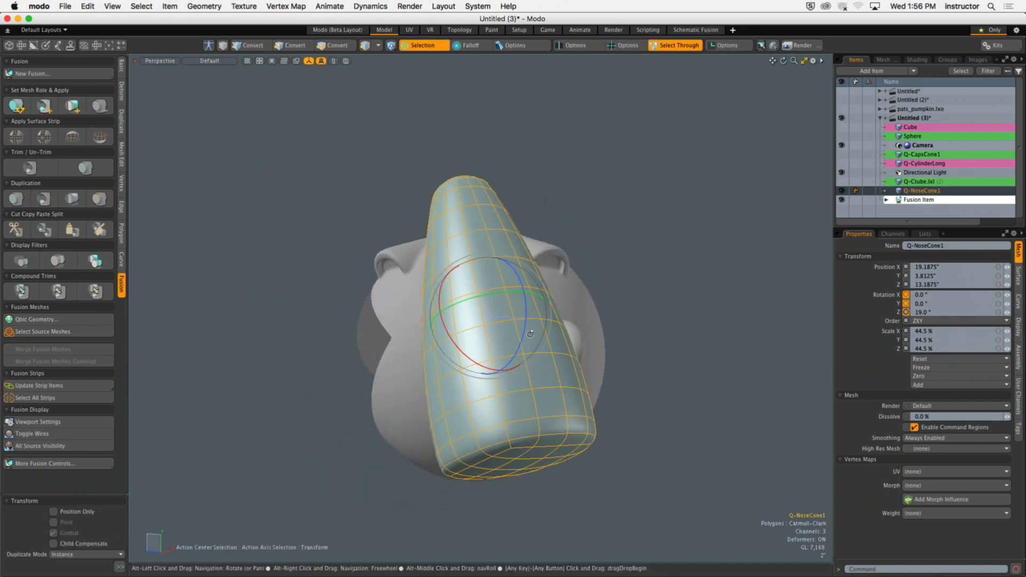
pyautogui.moveTo(491, 297); pyautogui.dragTo(453, 309)
pyautogui.keyDown('alt'); pyautogui.moveTo(518, 316); pyautogui.dragTo(520, 354); pyautogui.keyUp('alt')
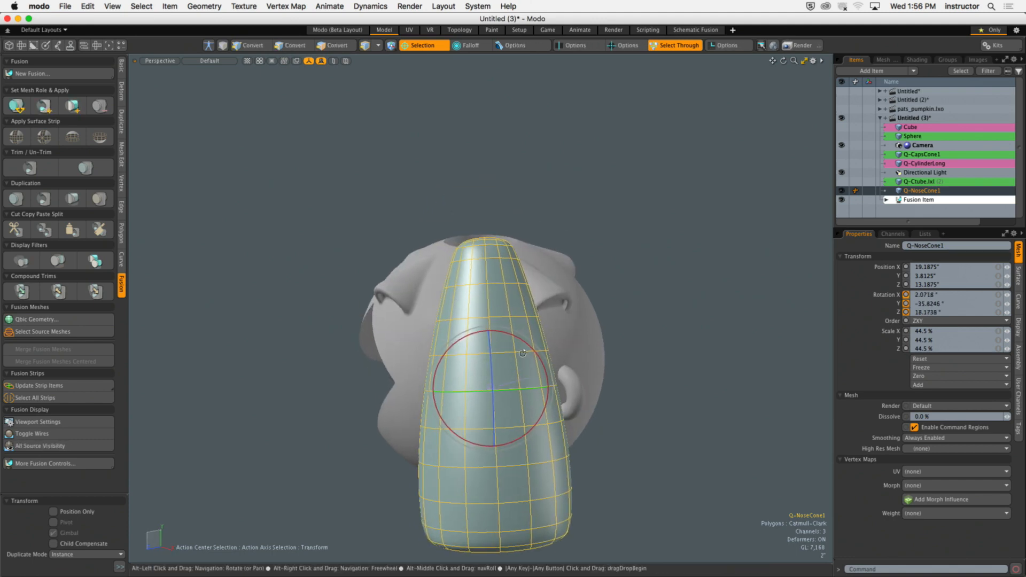
pyautogui.press('w')
pyautogui.moveTo(449, 394); pyautogui.dragTo(429, 394)
pyautogui.keyDown('alt'); pyautogui.moveTo(495, 381); pyautogui.dragTo(566, 276); pyautogui.keyUp('alt')
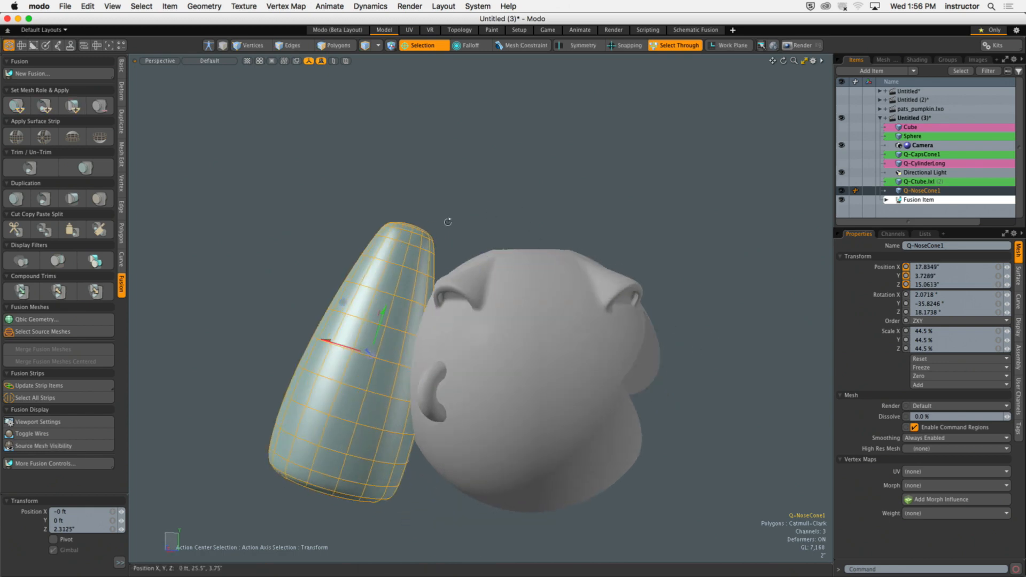
pyautogui.keyDown('alt'); pyautogui.moveTo(447, 221); pyautogui.dragTo(480, 227); pyautogui.keyUp('alt')
pyautogui.press('space')
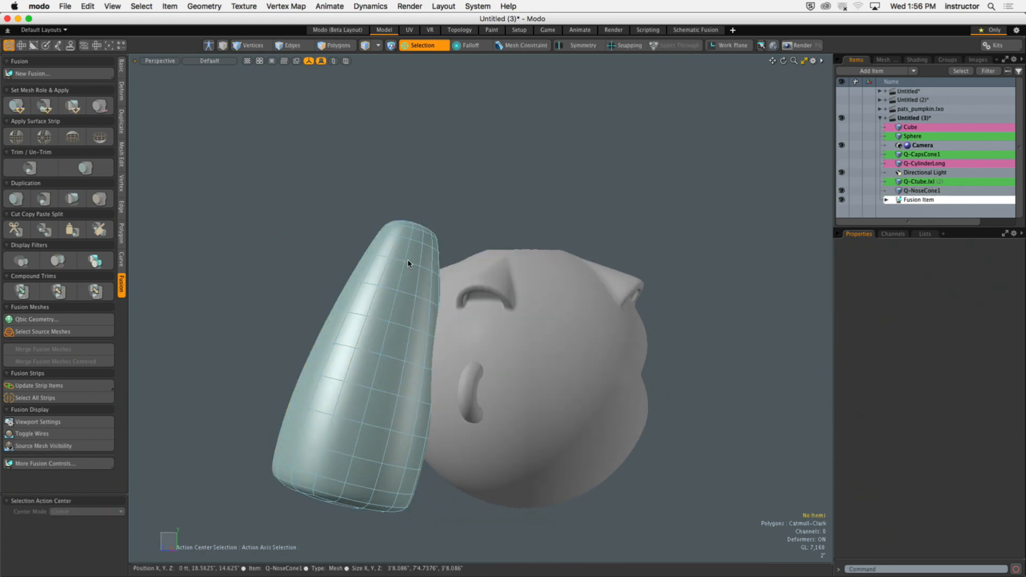
# Step: Select the Q-NoseCone1 together with the Sphere and apply the Subtractive mesh role to cut the sphere's side
pyautogui.keyDown('ctrl'); pyautogui.click(941, 135); pyautogui.keyUp('ctrl')
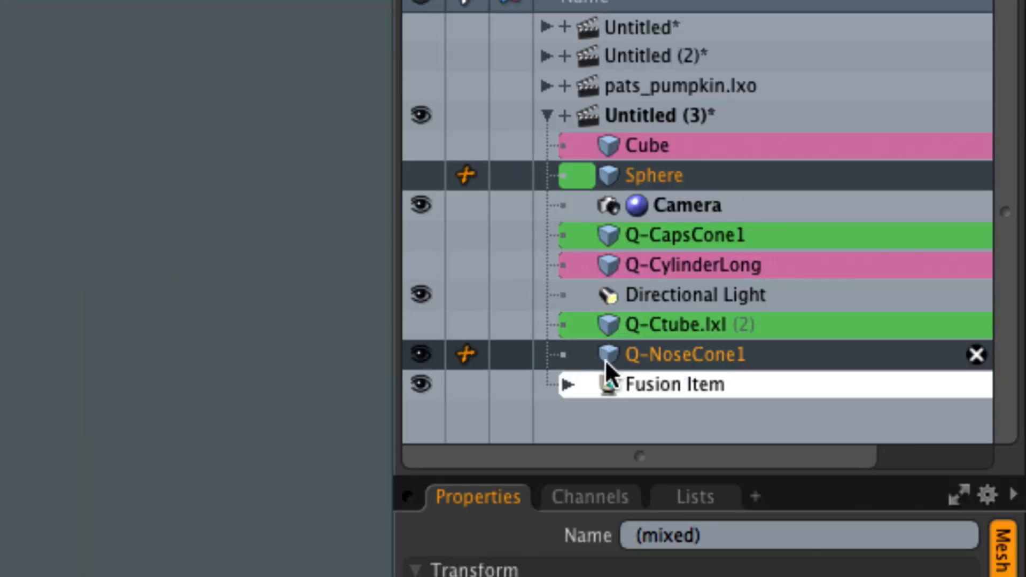
pyautogui.click(675, 357)
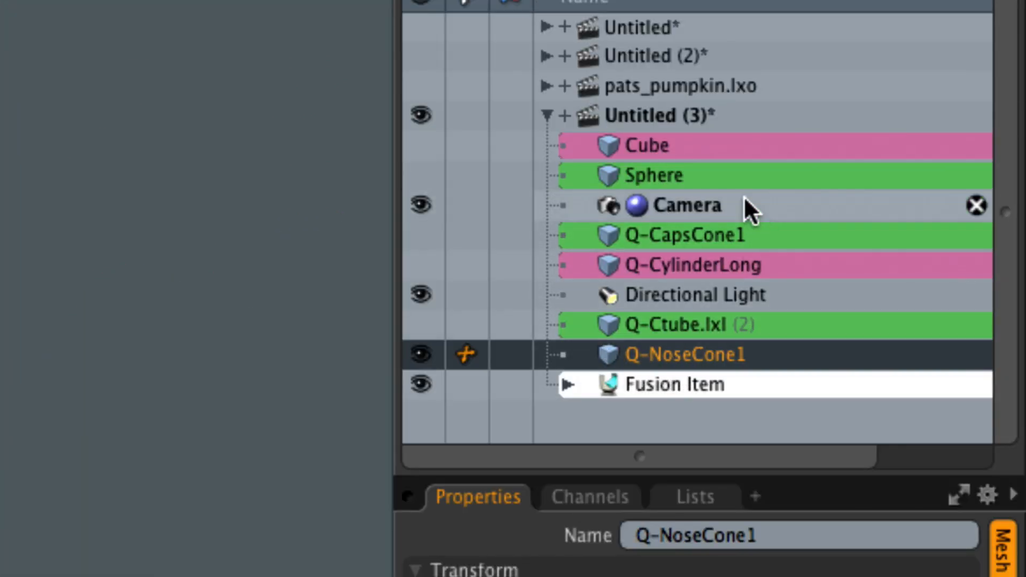
pyautogui.keyDown('shift'); pyautogui.click(716, 177); pyautogui.keyUp('shift')
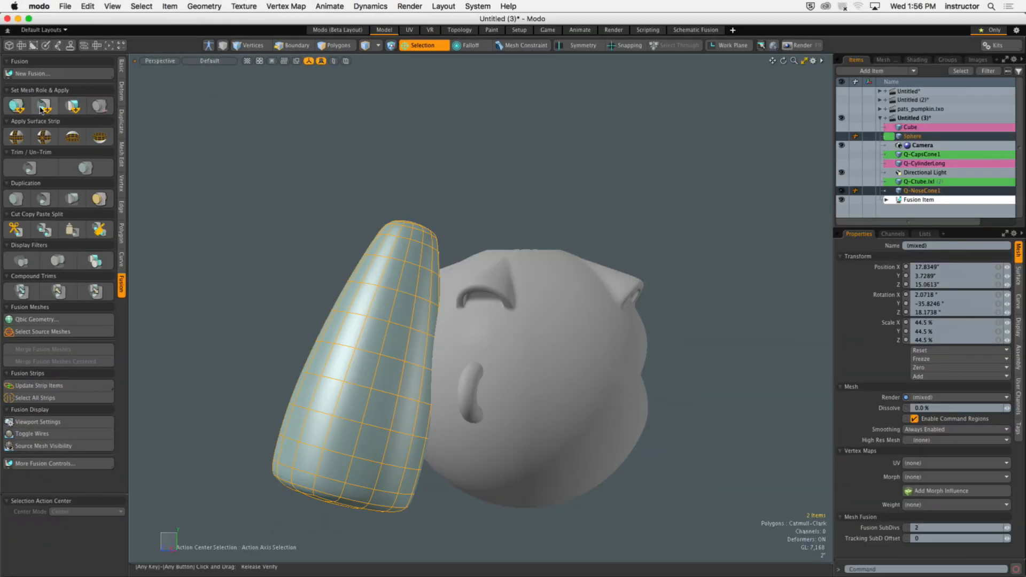
pyautogui.click(42, 109)
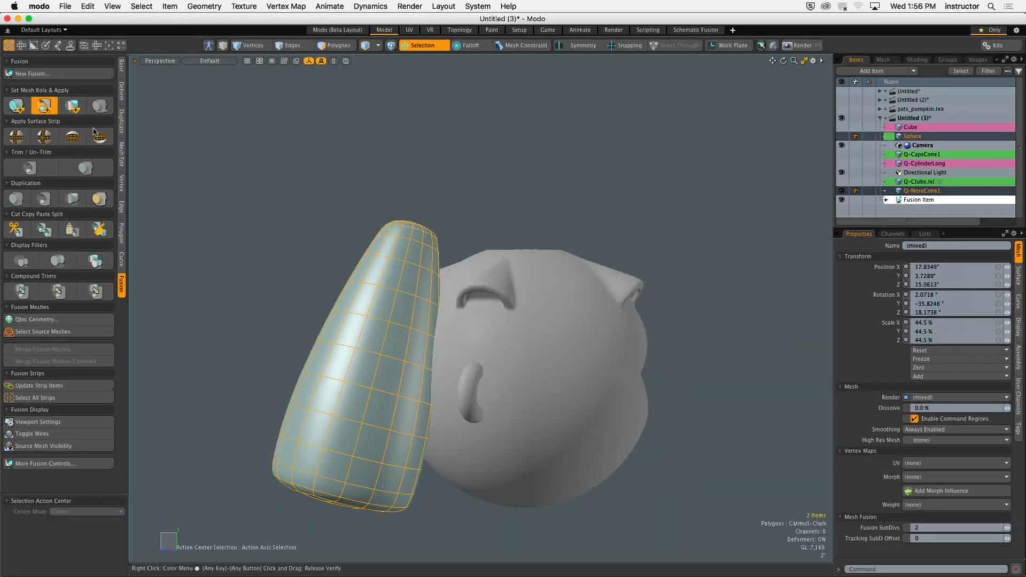
pyautogui.keyDown('alt'); pyautogui.moveTo(333, 179); pyautogui.dragTo(486, 284); pyautogui.keyUp('alt')
pyautogui.press('KP_1')
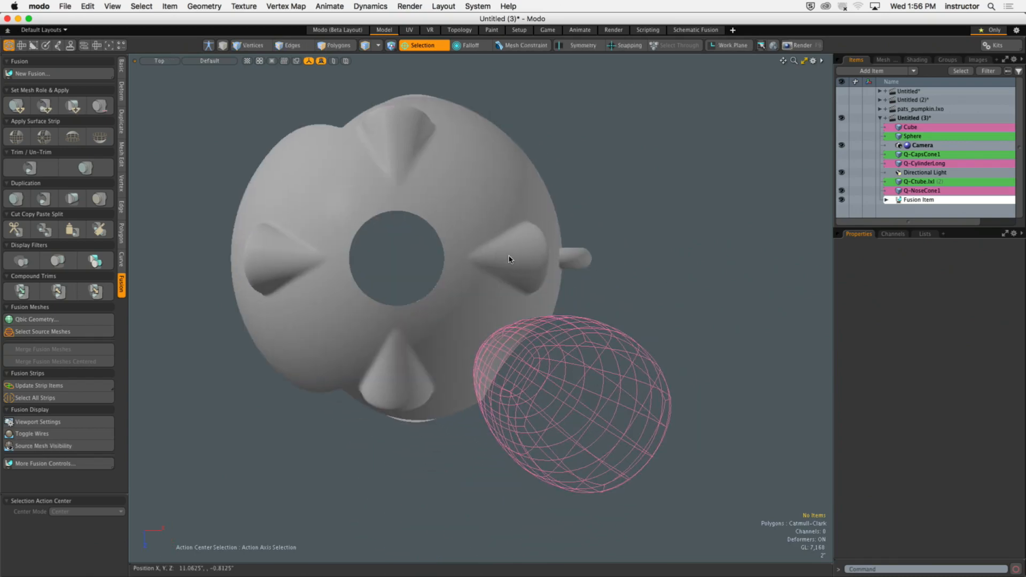
pyautogui.press('KP_Decimal')
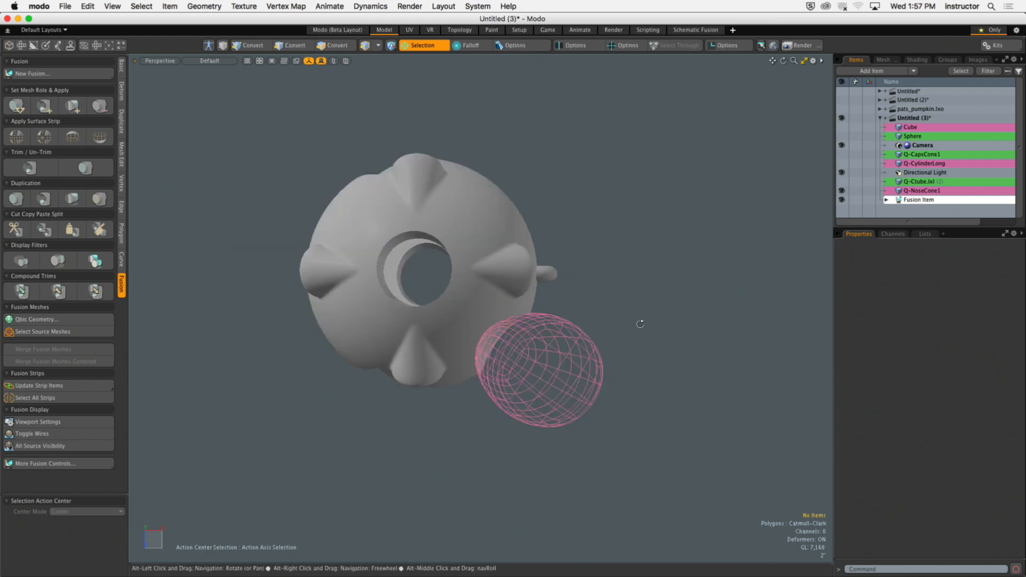
pyautogui.keyDown('alt'); pyautogui.moveTo(642, 323); pyautogui.dragTo(615, 230); pyautogui.keyUp('alt')
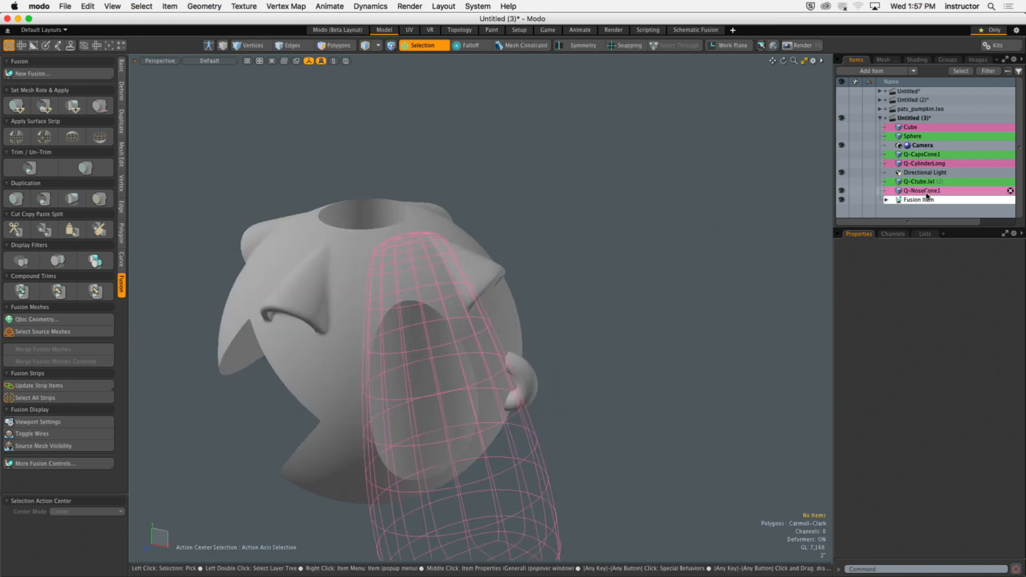
# Step: Select all polygons of the nose cone and set the action center to Origin
pyautogui.click(927, 191)
pyautogui.keyDown('alt'); pyautogui.keyDown('shift'); pyautogui.moveTo(484, 454); pyautogui.dragTo(514, 382); pyautogui.keyUp('shift'); pyautogui.keyUp('alt')
pyautogui.press('3')
pyautogui.doubleClick(503, 320)
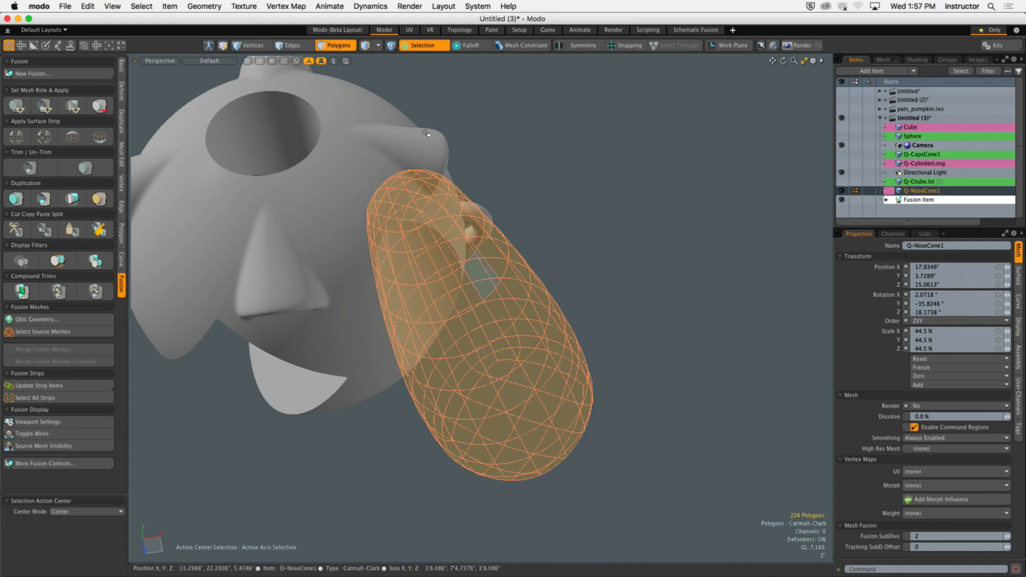
pyautogui.click(417, 47)
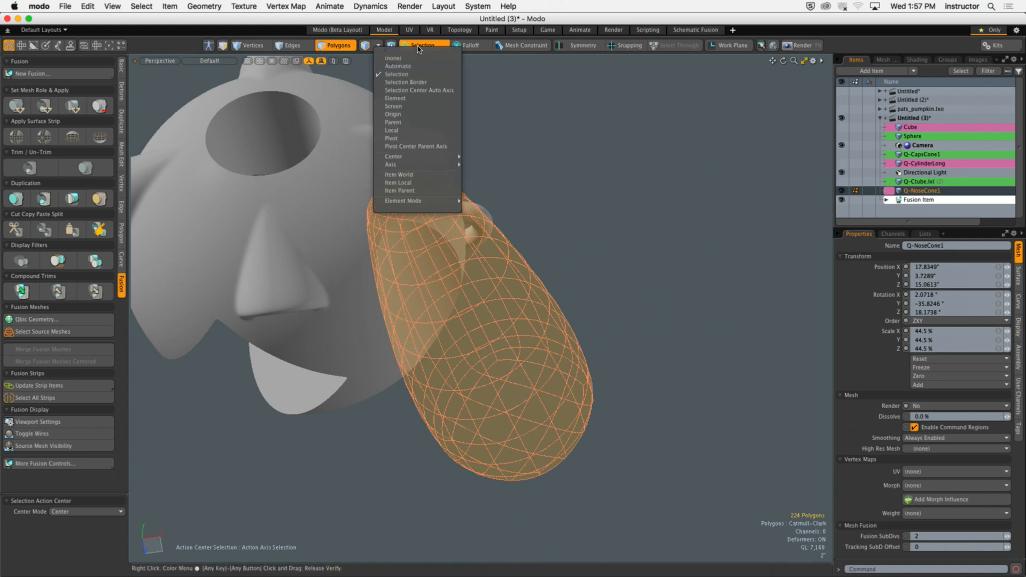
pyautogui.click(420, 115)
# Step: Mirror the nose cone's polygons through the origin to the sphere's opposite Z side in the Top view, and clear the selection
pyautogui.hotkey('ctrl', 'space')
pyautogui.click(520, 186)
pyautogui.scroll(-3, 520, 186)
pyautogui.keyDown('alt'); pyautogui.keyDown('shift'); pyautogui.moveTo(520, 185); pyautogui.dragTo(577, 248); pyautogui.keyUp('shift'); pyautogui.keyUp('alt')
pyautogui.click(122, 123)
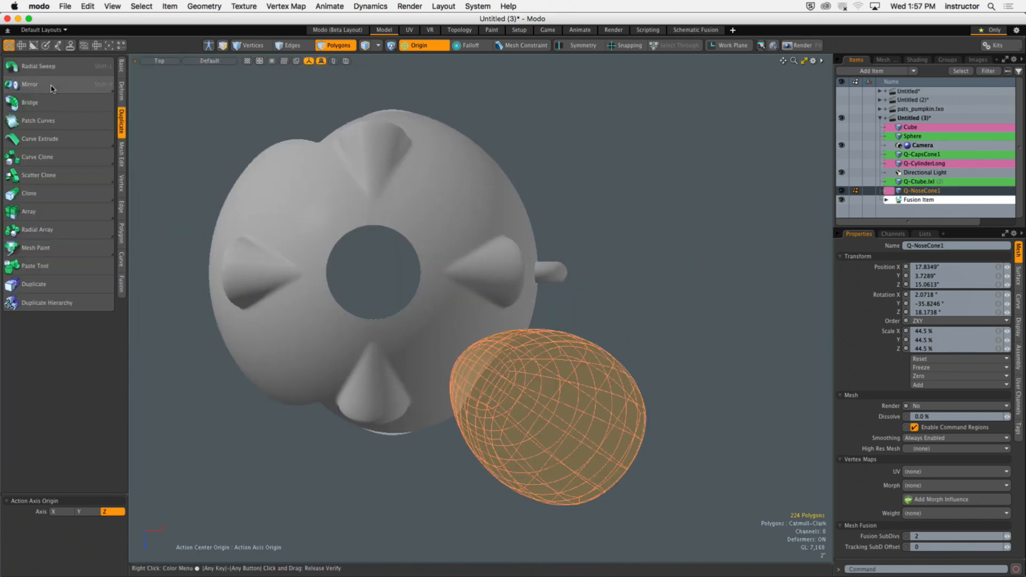
pyautogui.click(30, 84)
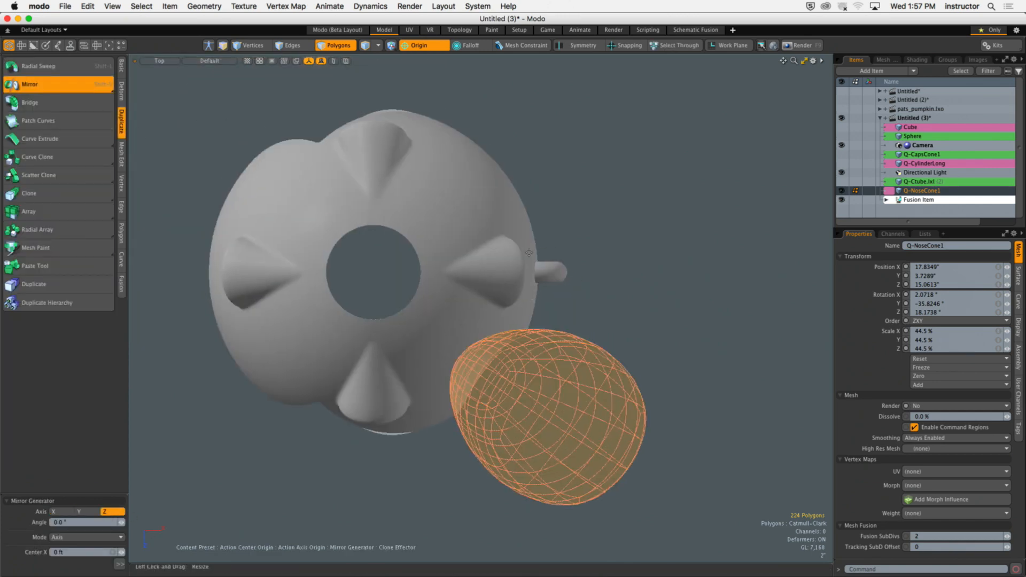
pyautogui.click(547, 167)
pyautogui.press('space')
pyautogui.click(625, 231)
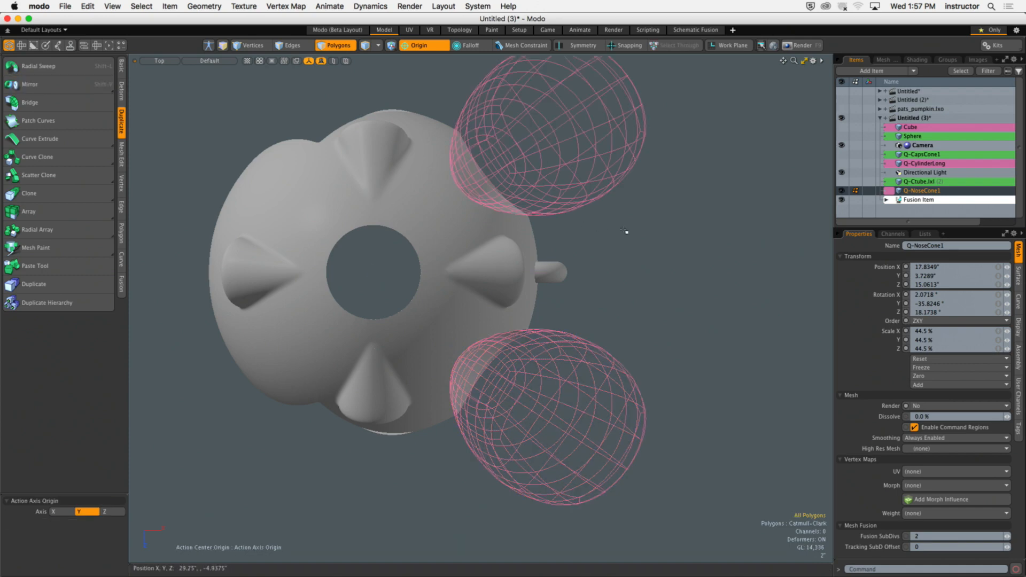
# Step: Hide the source meshes and show the fused sphere with its side cuts in the Front view
pyautogui.keyDown('alt'); pyautogui.moveTo(444, 355); pyautogui.dragTo(155, 260); pyautogui.keyUp('alt')
pyautogui.press('3')
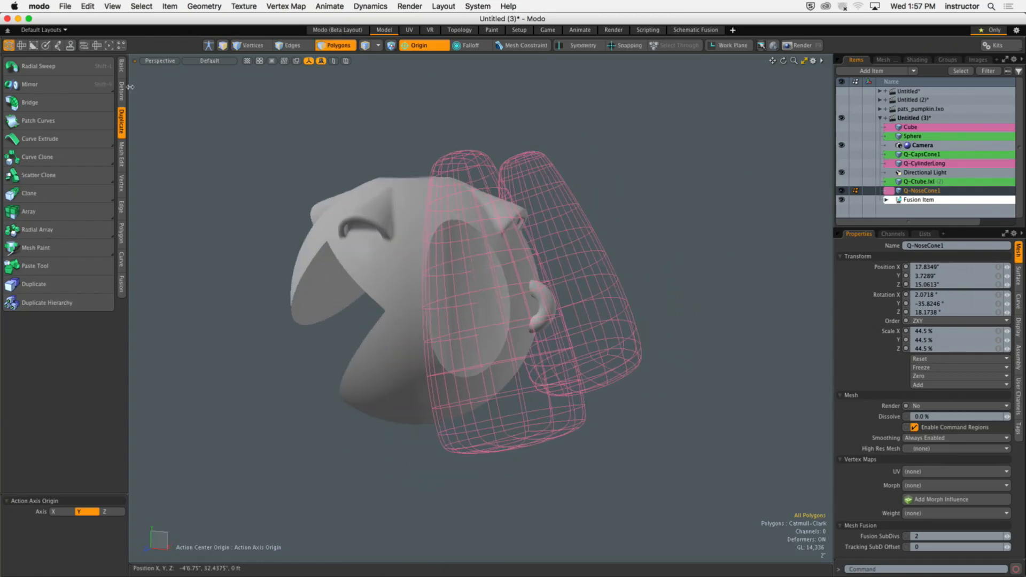
pyautogui.click(122, 285)
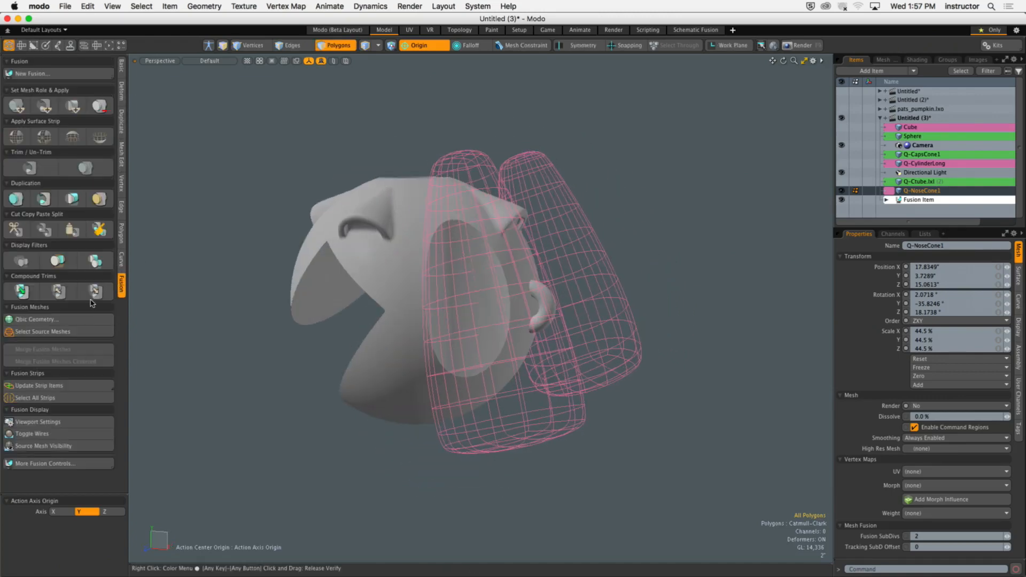
pyautogui.click(54, 446)
pyautogui.keyDown('alt'); pyautogui.moveTo(359, 392); pyautogui.dragTo(387, 351); pyautogui.keyUp('alt')
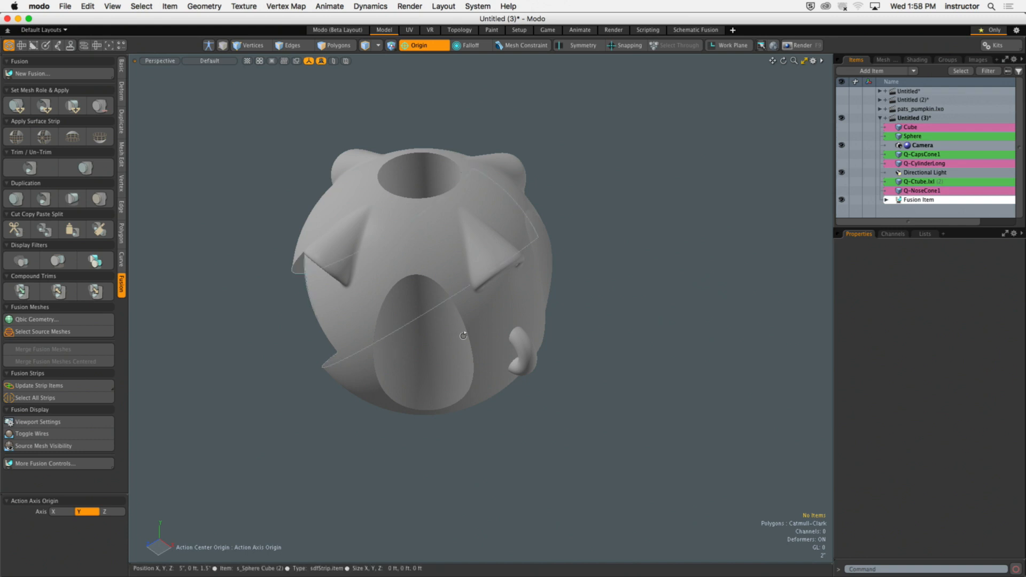
pyautogui.keyDown('alt'); pyautogui.moveTo(463, 336); pyautogui.dragTo(508, 305); pyautogui.keyUp('alt')
pyautogui.hotkey('ctrl', 'space')
pyautogui.click(509, 377)
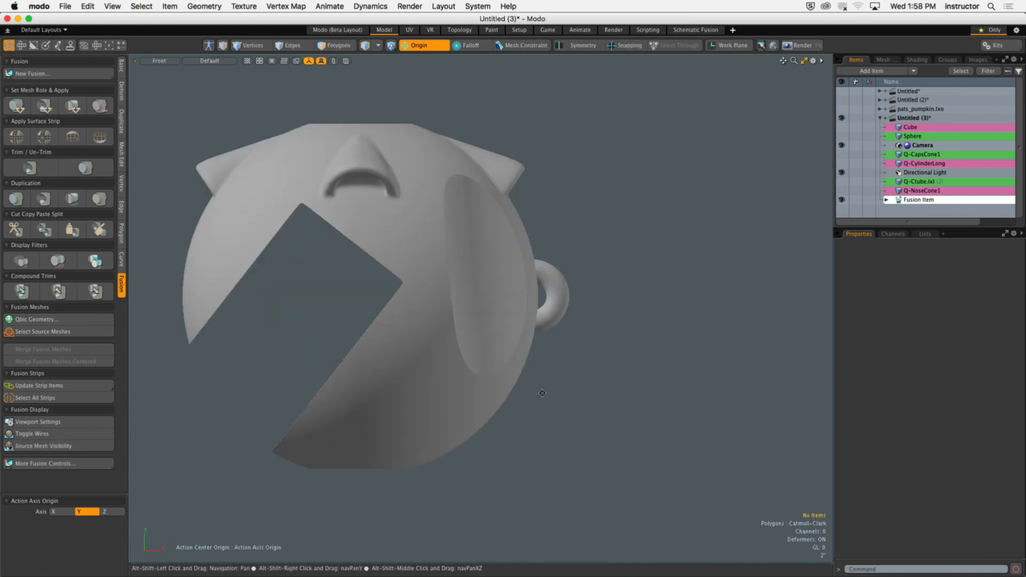
# Step: Add the Q-Barrel1 mesh from the Fusion Qbic presets to the scene
pyautogui.keyDown('alt'); pyautogui.keyDown('shift'); pyautogui.moveTo(542, 393); pyautogui.dragTo(561, 373); pyautogui.keyUp('shift'); pyautogui.keyUp('alt')
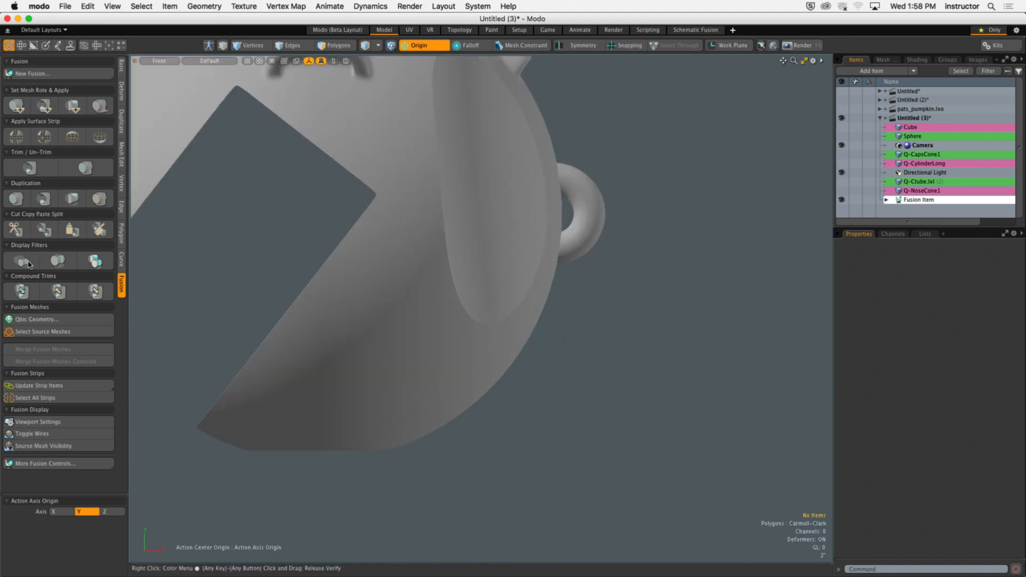
pyautogui.click(27, 319)
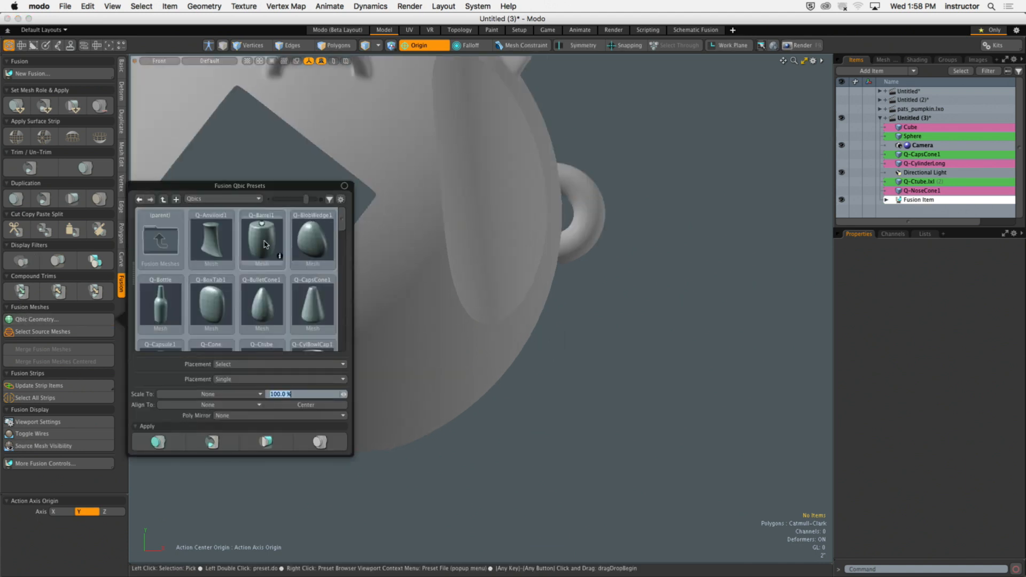
pyautogui.doubleClick(263, 247)
pyautogui.press('a')
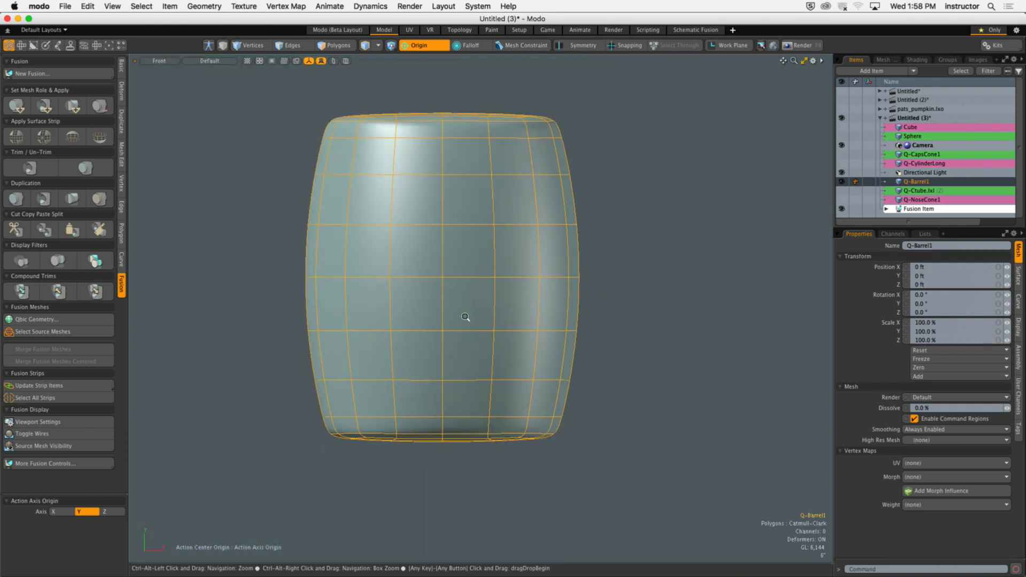
# Step: Scale the barrel uniformly to about 36.5% and move it along X to about 3'3.25", beside the sphere's handle side
pyautogui.press('r')
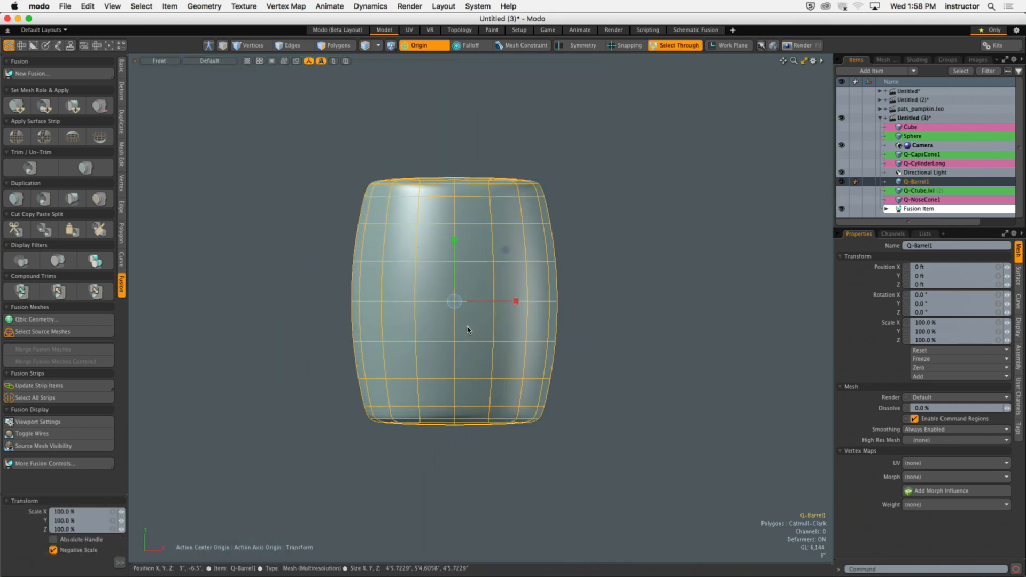
pyautogui.moveTo(454, 301); pyautogui.dragTo(417, 301)
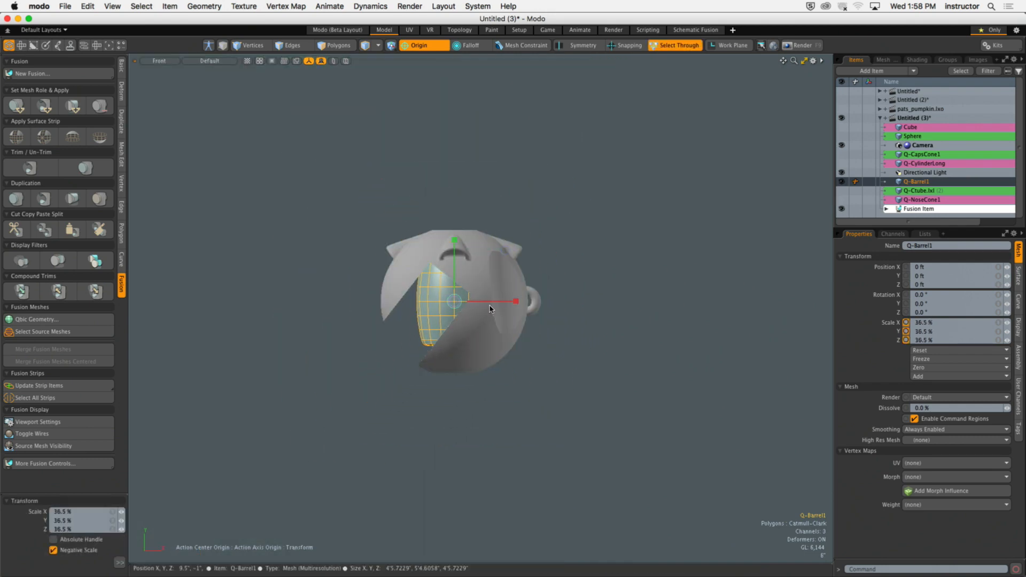
pyautogui.press('w')
pyautogui.moveTo(506, 250); pyautogui.dragTo(613, 251)
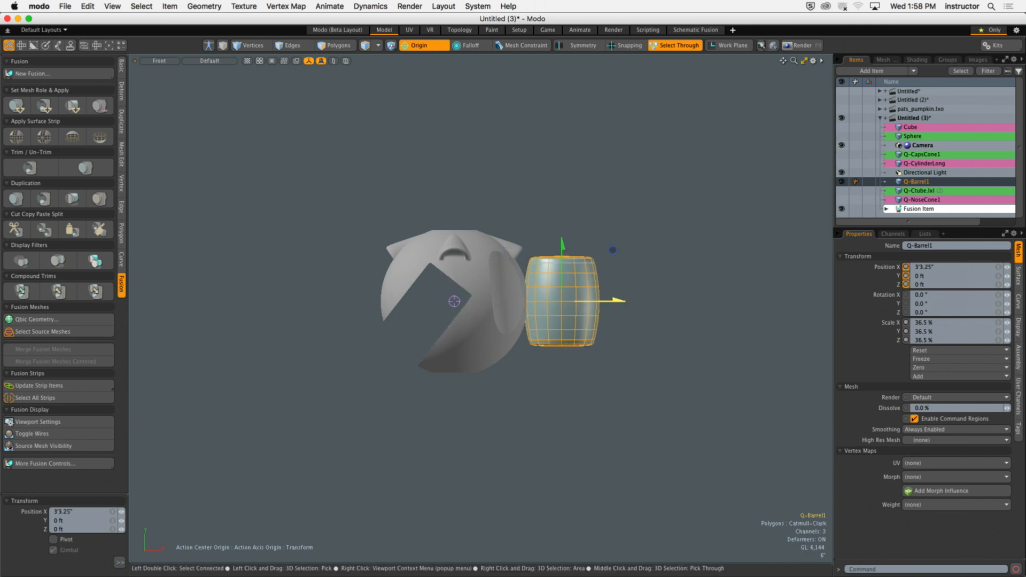
# Step: Rotate Q-Barrel1 to about -23° on Z and move it to about X 21.9", Y -14.4" against the head's lower side
pyautogui.press('e')
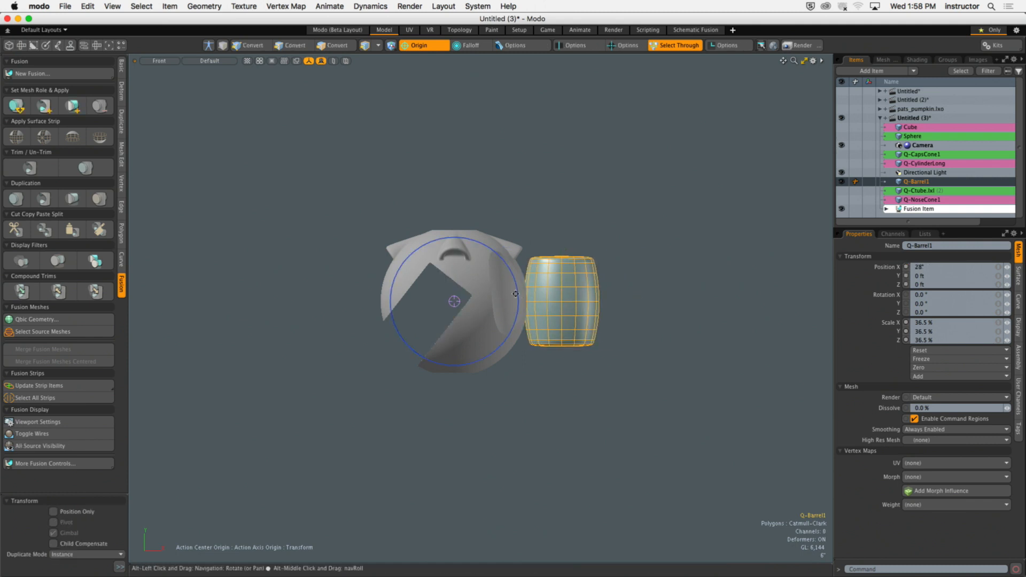
pyautogui.moveTo(618, 274); pyautogui.dragTo(625, 292)
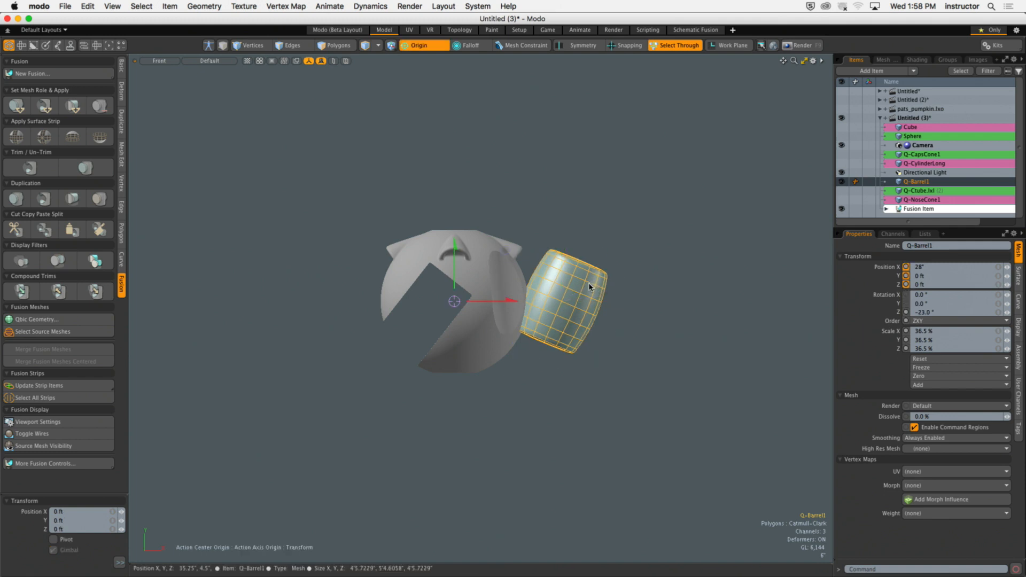
pyautogui.press('q')
pyautogui.press('w')
pyautogui.moveTo(582, 262); pyautogui.dragTo(556, 332)
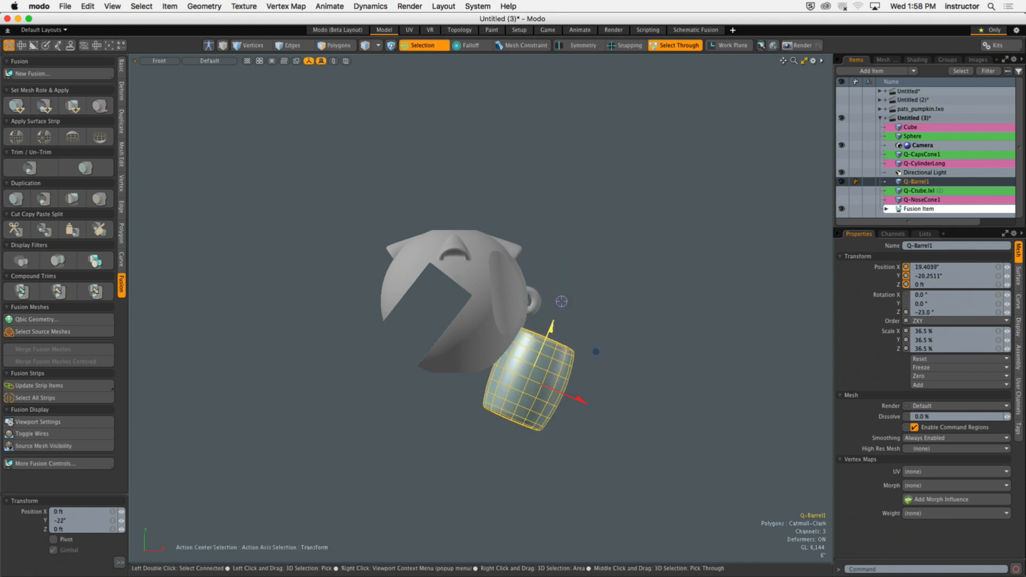
pyautogui.scroll(5, 594, 216)
pyautogui.moveTo(571, 273); pyautogui.dragTo(561, 293)
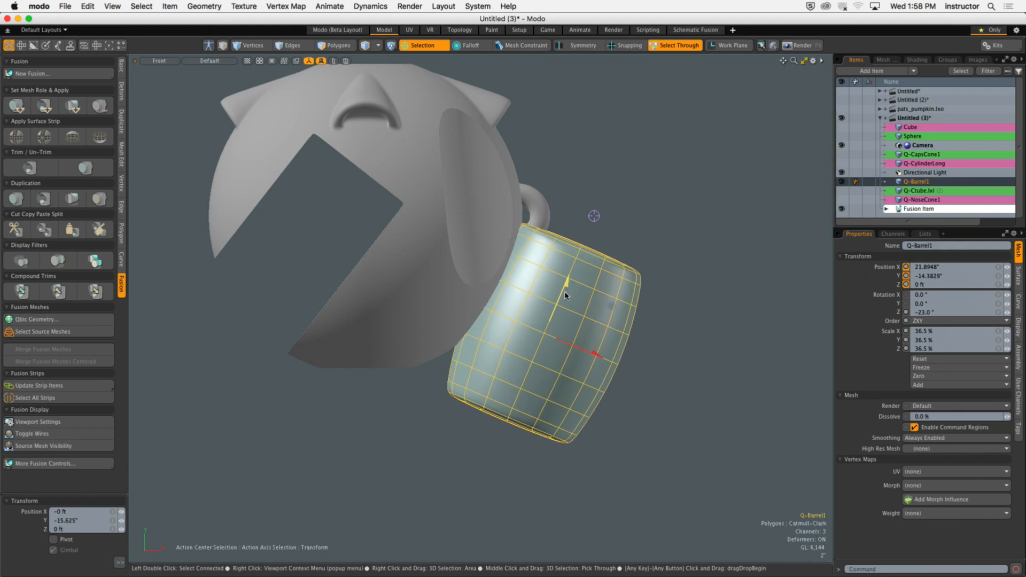
# Step: Tilt the barrel to about -38° on Z and scale it uniformly to about 62.6%
pyautogui.press('e')
pyautogui.moveTo(607, 331); pyautogui.dragTo(541, 391)
pyautogui.press('r')
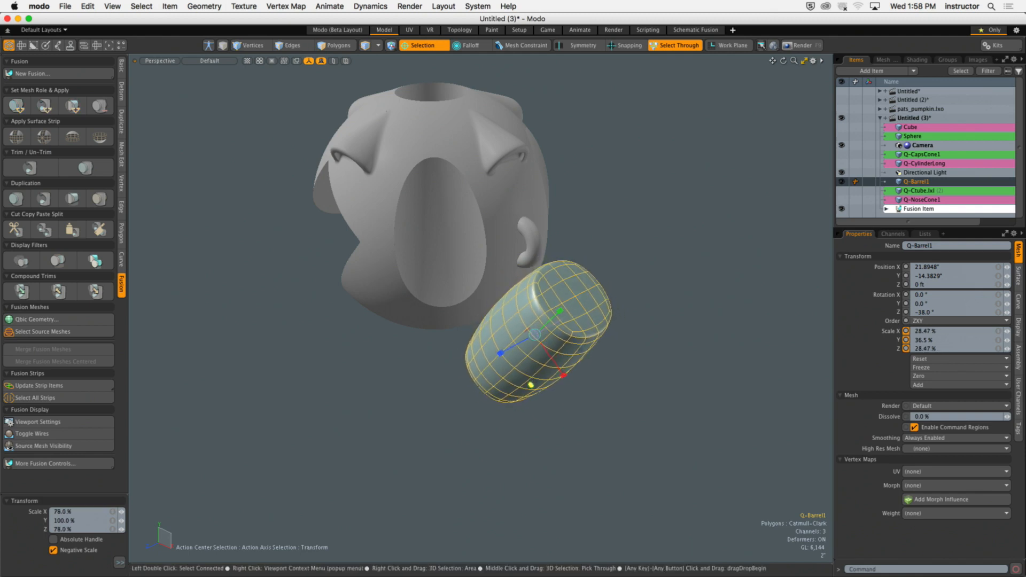
pyautogui.press('super+z')
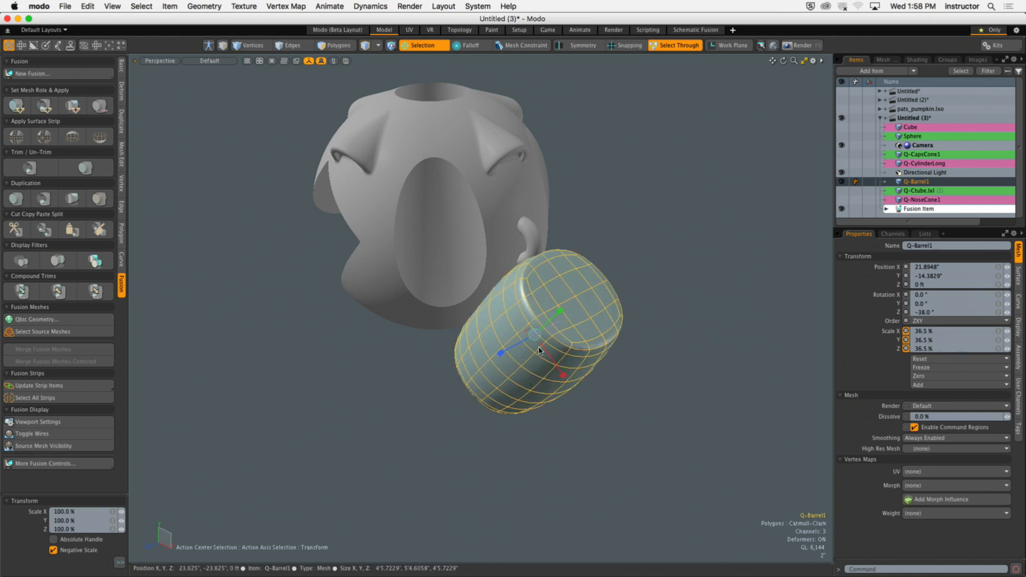
pyautogui.moveTo(534, 335); pyautogui.dragTo(557, 310)
# Step: Tilt the barrel to about -54.5° on Z and place it at about X 21.3", Y -23.3", overlapping the head's underside
pyautogui.press('w')
pyautogui.moveTo(566, 352); pyautogui.dragTo(620, 393)
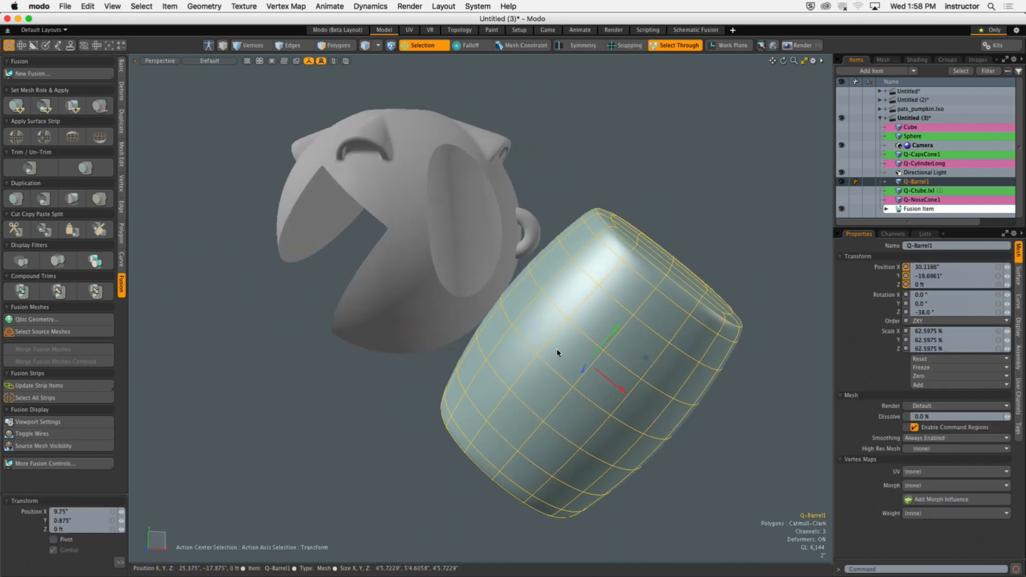
pyautogui.press('super+z')
pyautogui.moveTo(561, 358); pyautogui.dragTo(597, 389)
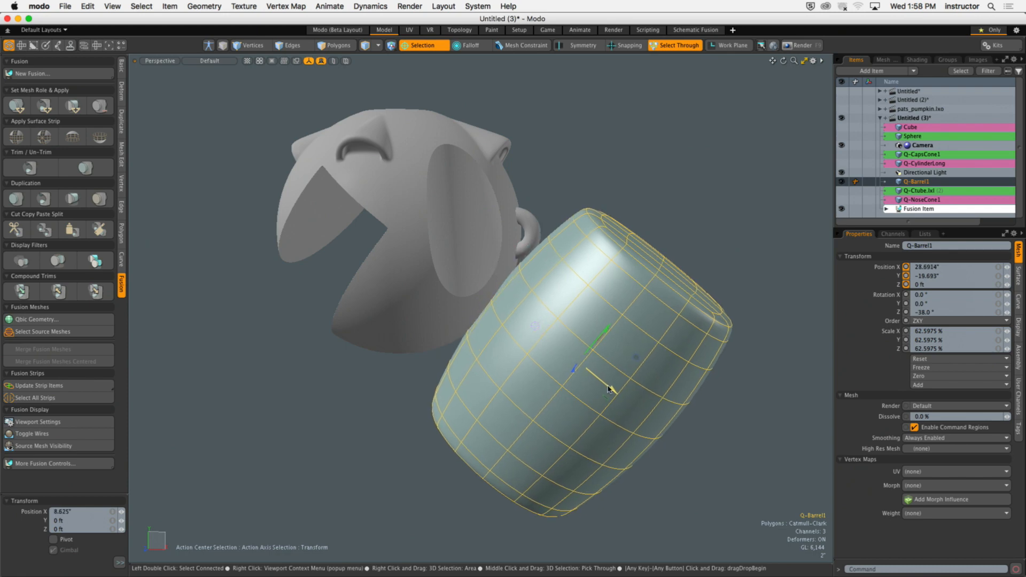
pyautogui.press('e')
pyautogui.moveTo(589, 322); pyautogui.dragTo(568, 380)
pyautogui.press('w')
pyautogui.moveTo(562, 434); pyautogui.dragTo(621, 388)
pyautogui.press('q')
# Step: Apply Q-Barrel1 as a subtractive mesh to the Sphere so it cuts into the head's underside
pyautogui.click(575, 201)
pyautogui.moveTo(559, 198)
pyautogui.keyDown('alt'); pyautogui.mouseDown()
pyautogui.moveTo(601, 229)
pyautogui.moveTo(561, 211)
pyautogui.mouseUp(); pyautogui.keyUp('alt')
pyautogui.scroll(-3, 550, 268)
pyautogui.click(534, 309)
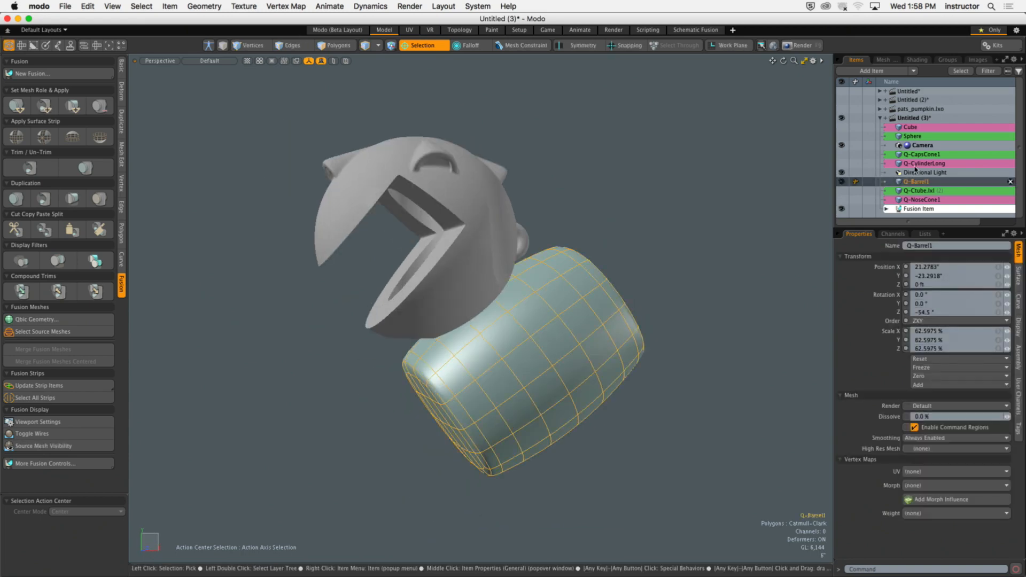
pyautogui.keyDown('ctrl'); pyautogui.click(914, 135); pyautogui.keyUp('ctrl')
pyautogui.click(44, 106)
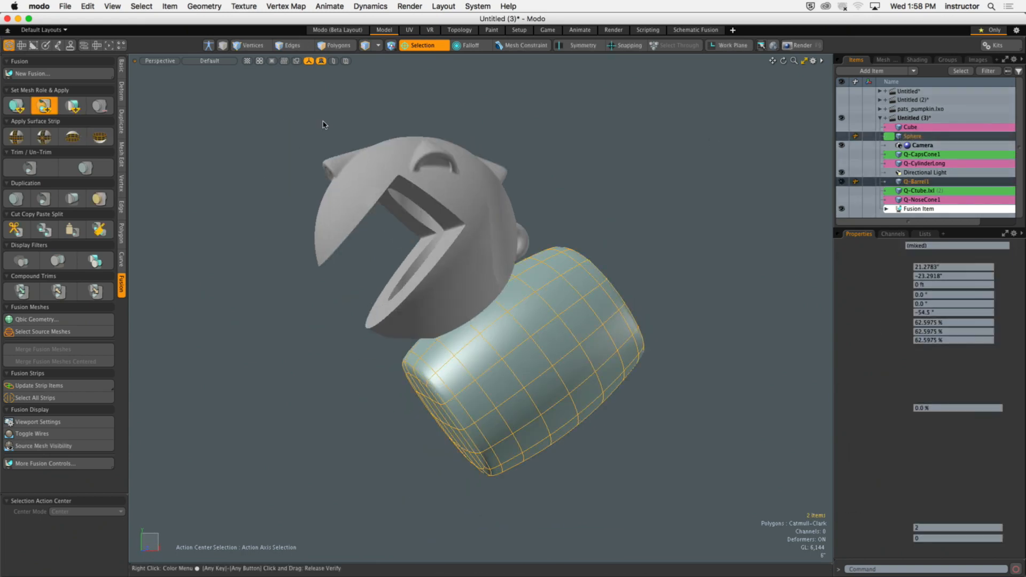
pyautogui.click(325, 124)
# Step: Examine the barrel cut on the underside of the head from several angles
pyautogui.keyDown('alt'); pyautogui.moveTo(538, 183); pyautogui.dragTo(428, 185); pyautogui.keyUp('alt')
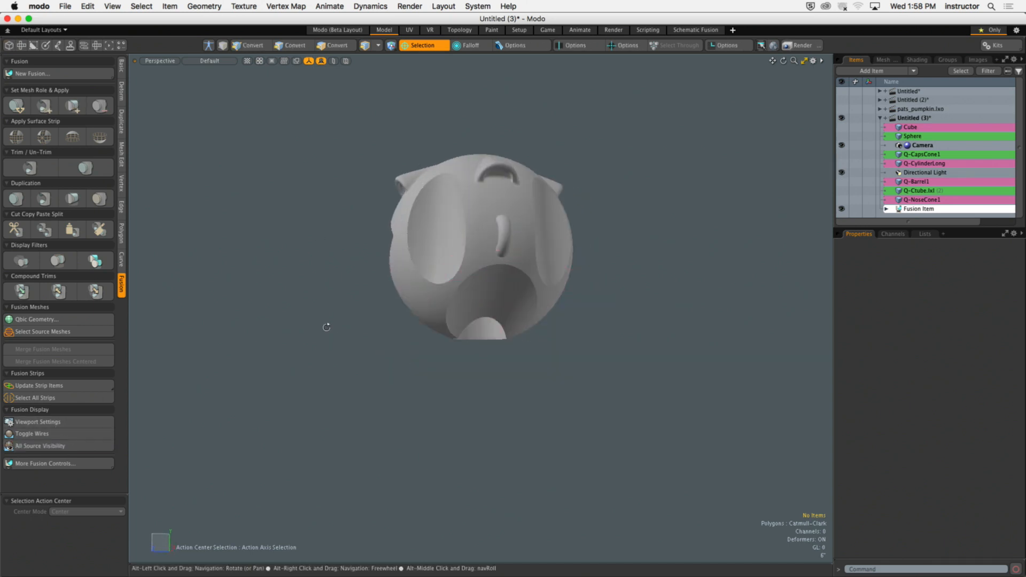
pyautogui.keyDown('alt'); pyautogui.moveTo(326, 326); pyautogui.dragTo(446, 363); pyautogui.keyUp('alt')
pyautogui.keyDown('alt'); pyautogui.moveTo(447, 363); pyautogui.dragTo(441, 305); pyautogui.keyUp('alt')
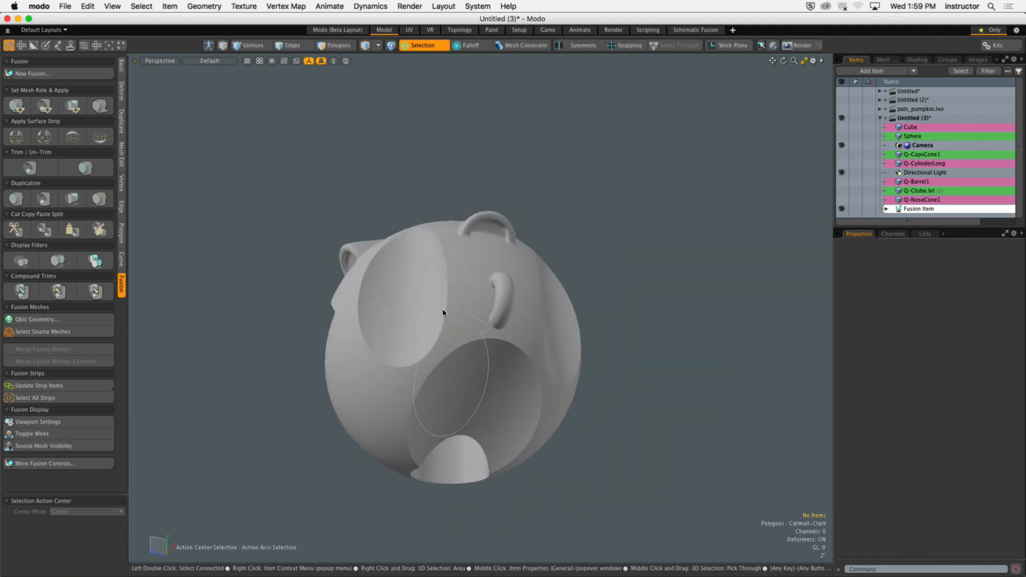
pyautogui.keyDown('alt'); pyautogui.moveTo(443, 313); pyautogui.dragTo(547, 285); pyautogui.keyUp('alt')
pyautogui.keyDown('ctrl'); pyautogui.keyDown('alt'); pyautogui.moveTo(546, 285); pyautogui.dragTo(503, 309); pyautogui.keyUp('alt'); pyautogui.keyUp('ctrl')
pyautogui.keyDown('alt'); pyautogui.keyDown('shift'); pyautogui.moveTo(415, 287); pyautogui.dragTo(465, 328); pyautogui.keyUp('shift'); pyautogui.keyUp('alt')
pyautogui.keyDown('ctrl'); pyautogui.keyDown('alt'); pyautogui.moveTo(465, 327); pyautogui.dragTo(421, 320); pyautogui.keyUp('alt'); pyautogui.keyUp('ctrl')
# Step: Duplicate the Fusion Item and convert the copy to a mesh, accepting the conversion in draft mesh mode
pyautogui.click(946, 209)
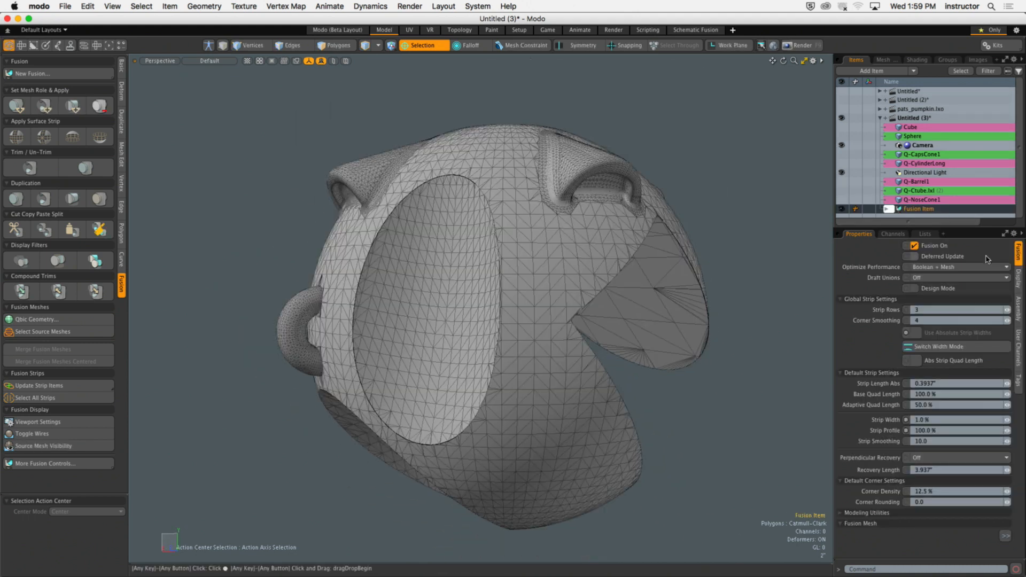
pyautogui.moveTo(962, 225); pyautogui.dragTo(962, 155)
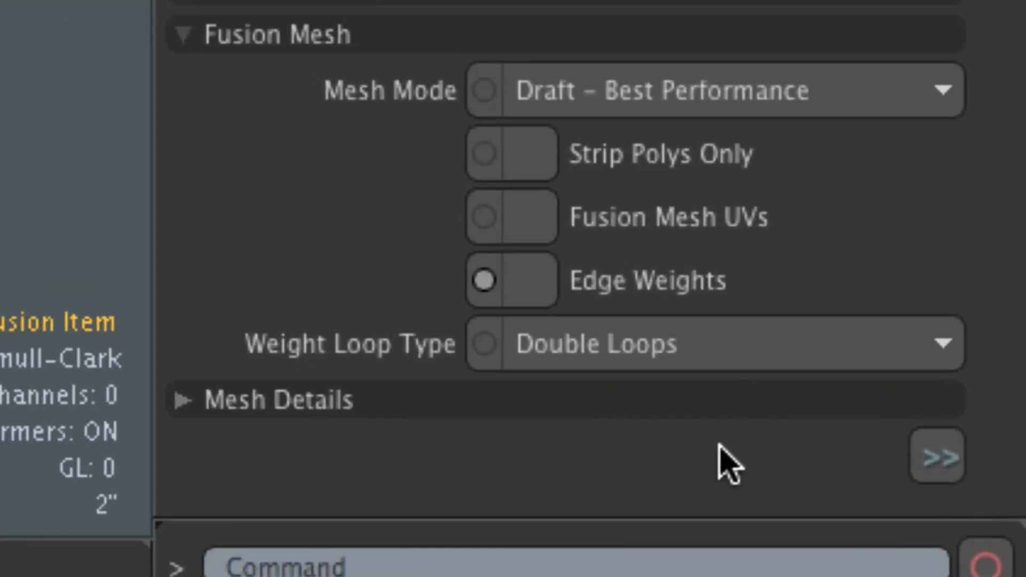
pyautogui.click(930, 455)
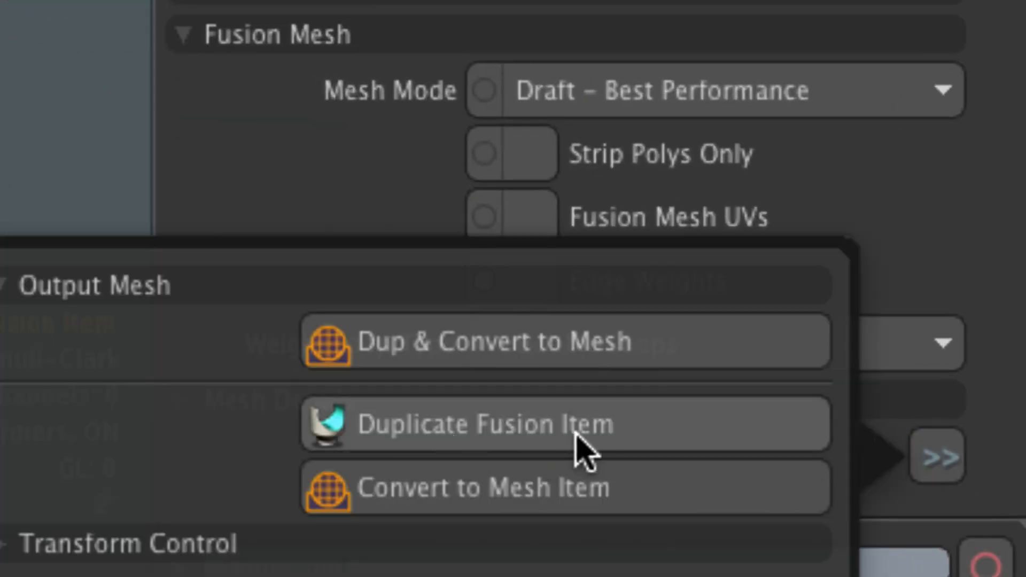
pyautogui.click(530, 350)
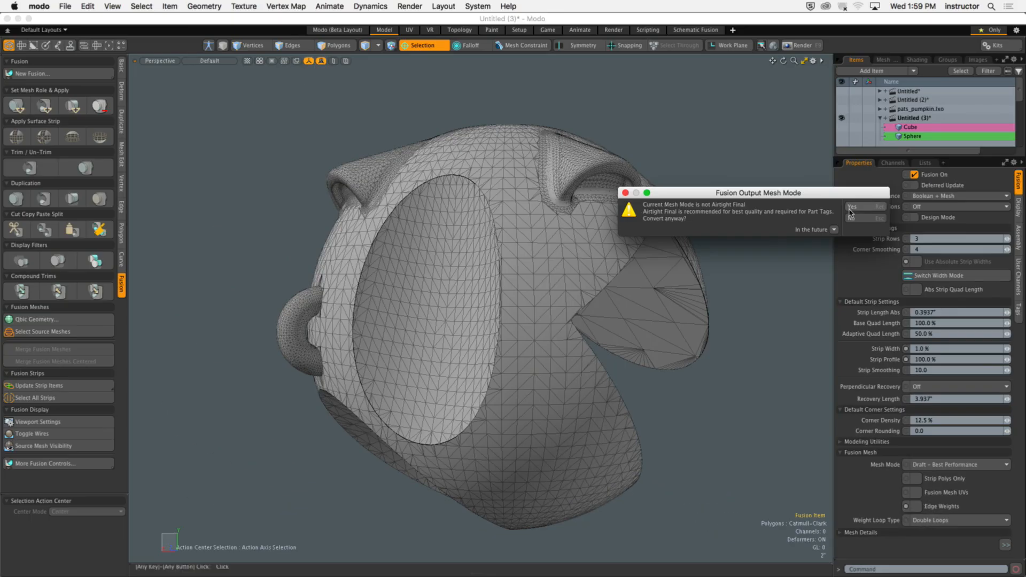
pyautogui.click(851, 208)
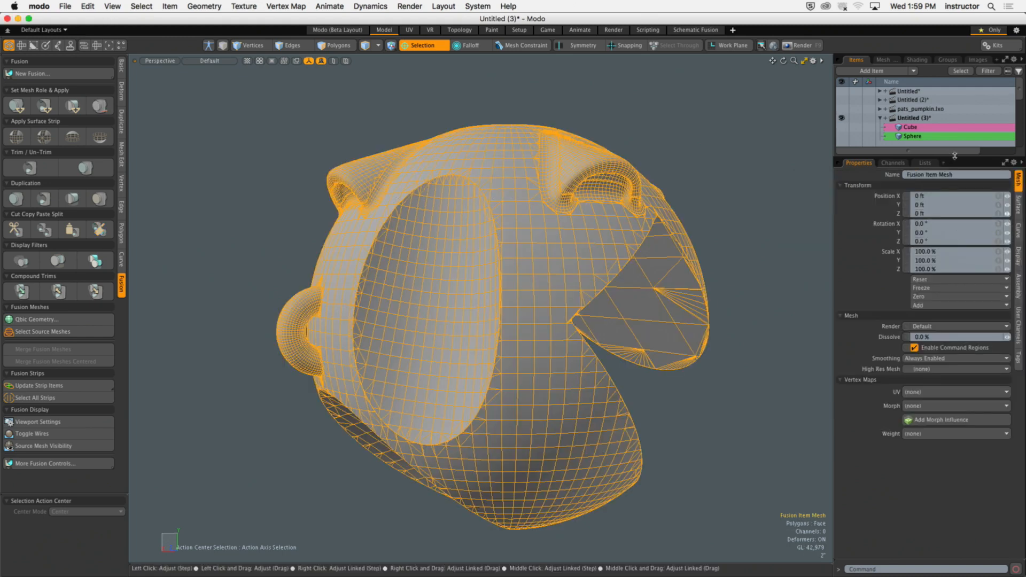
pyautogui.moveTo(955, 156); pyautogui.dragTo(954, 289)
# Step: Examine the converted mesh's polygon layout around the nose and mouth
pyautogui.click(724, 192)
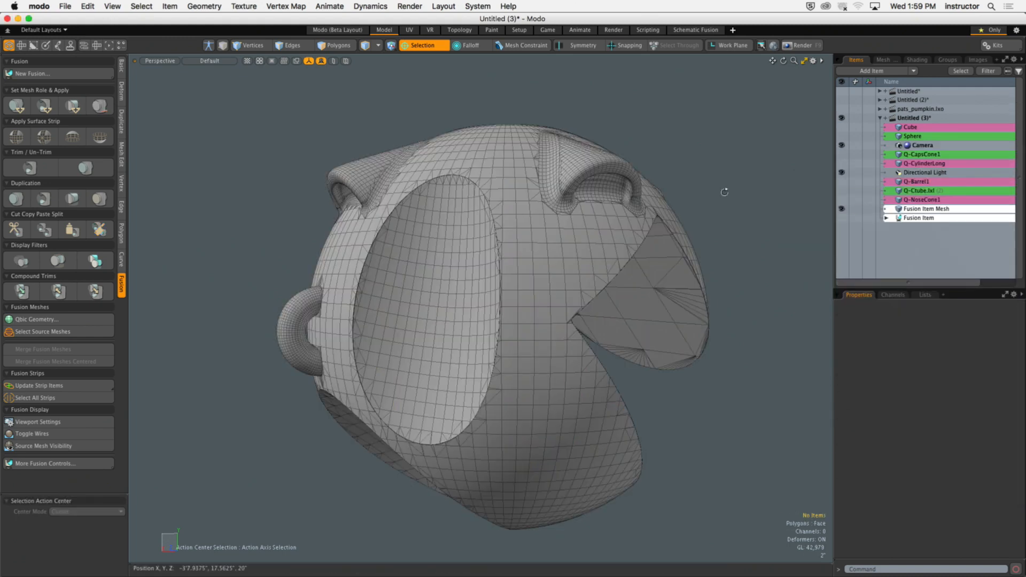
pyautogui.keyDown('alt'); pyautogui.moveTo(725, 192); pyautogui.dragTo(662, 218); pyautogui.keyUp('alt')
pyautogui.press('super+z')
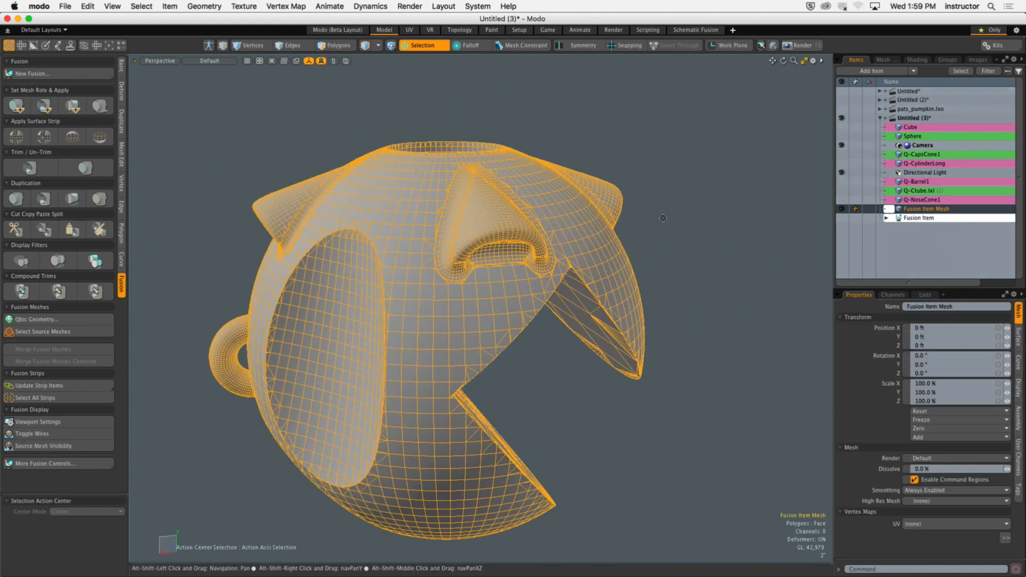
pyautogui.click(665, 235)
pyautogui.scroll(5, 676, 235)
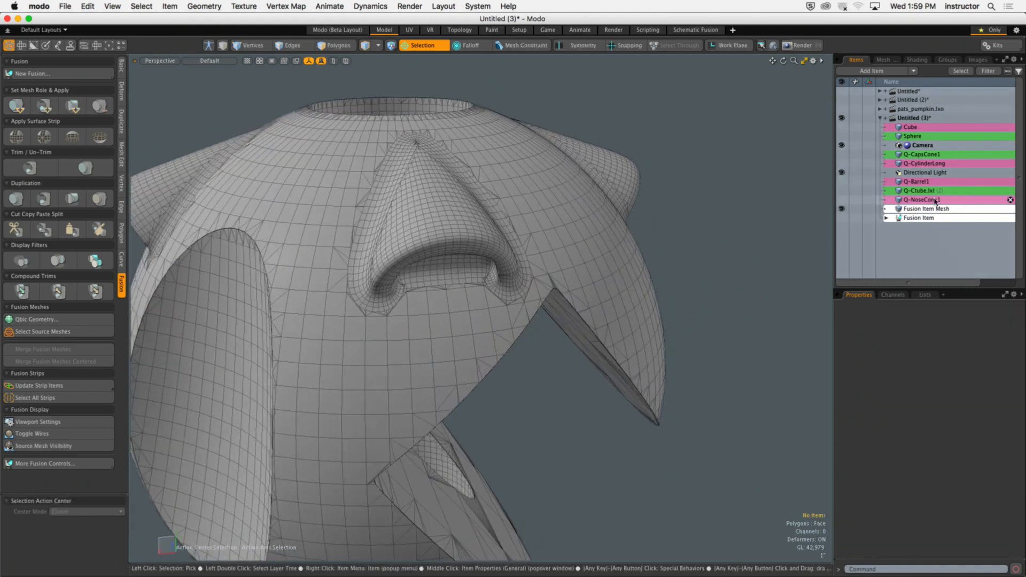
pyautogui.keyDown('alt'); pyautogui.keyDown('shift'); pyautogui.moveTo(718, 215); pyautogui.dragTo(725, 214); pyautogui.keyUp('shift'); pyautogui.keyUp('alt')
pyautogui.keyDown('alt'); pyautogui.moveTo(725, 215); pyautogui.dragTo(612, 243); pyautogui.keyUp('alt')
pyautogui.scroll(-3, 644, 225)
# Step: Select a square patch of 12 polygons on the head between the mouth and ear and bevel it outward into a block
pyautogui.press('3')
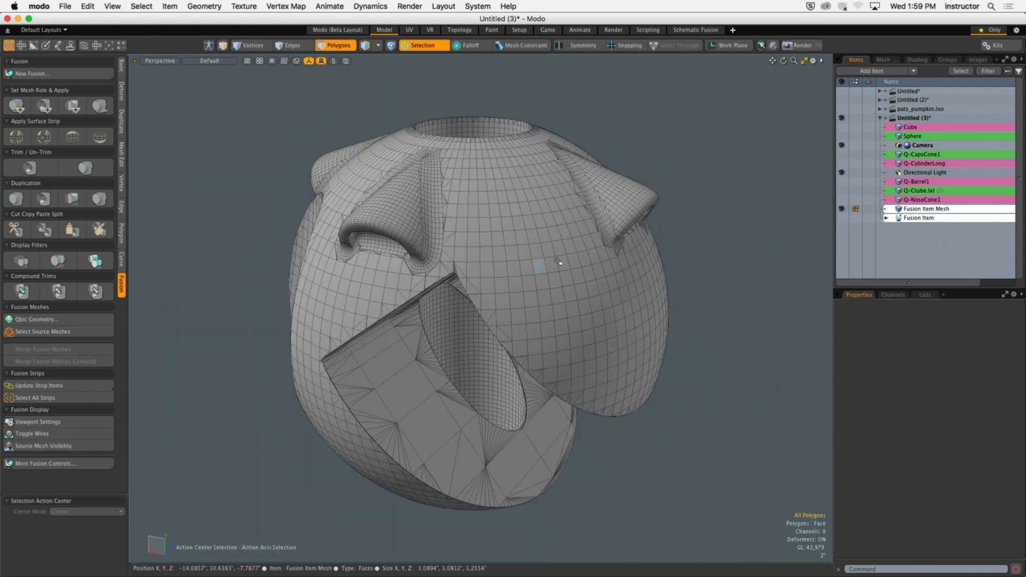
pyautogui.scroll(3, 511, 256)
pyautogui.moveTo(522, 245)
pyautogui.mouseDown()
pyautogui.moveTo(526, 321)
pyautogui.moveTo(532, 303)
pyautogui.mouseUp()
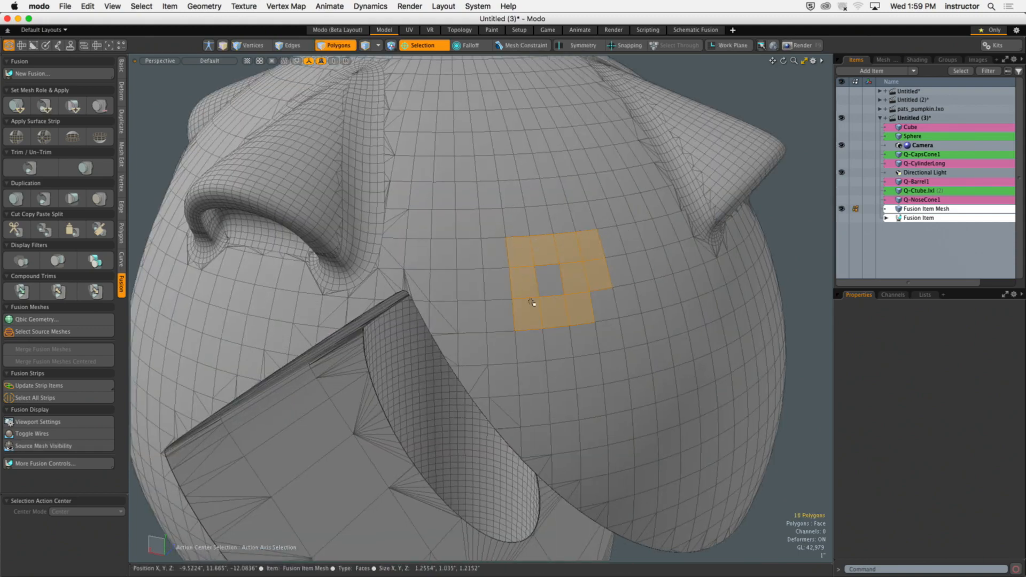
pyautogui.press('b')
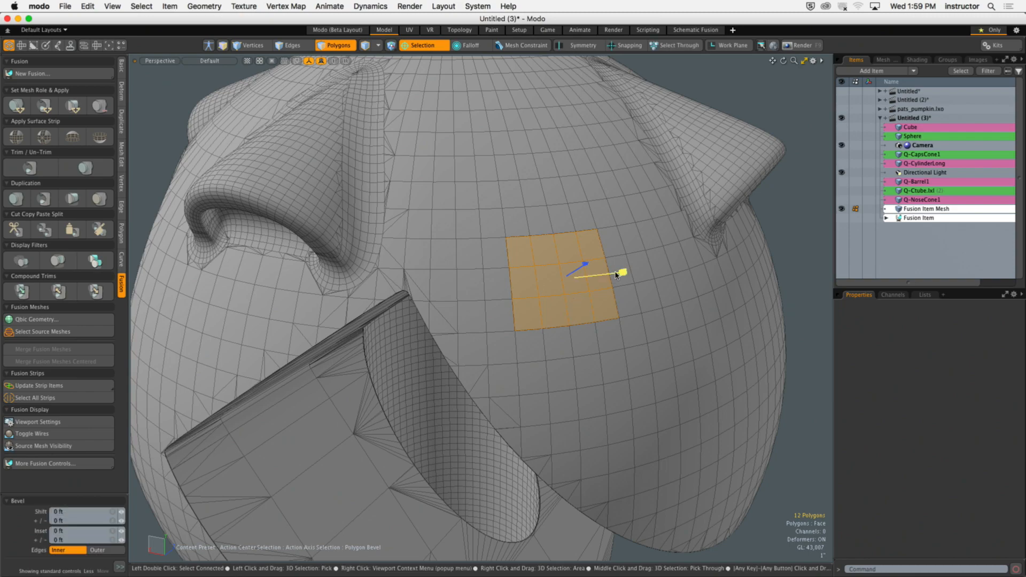
pyautogui.keyDown('shift'); pyautogui.click(527, 257); pyautogui.keyUp('shift')
pyautogui.keyDown('alt'); pyautogui.moveTo(527, 257); pyautogui.dragTo(663, 237); pyautogui.keyUp('alt')
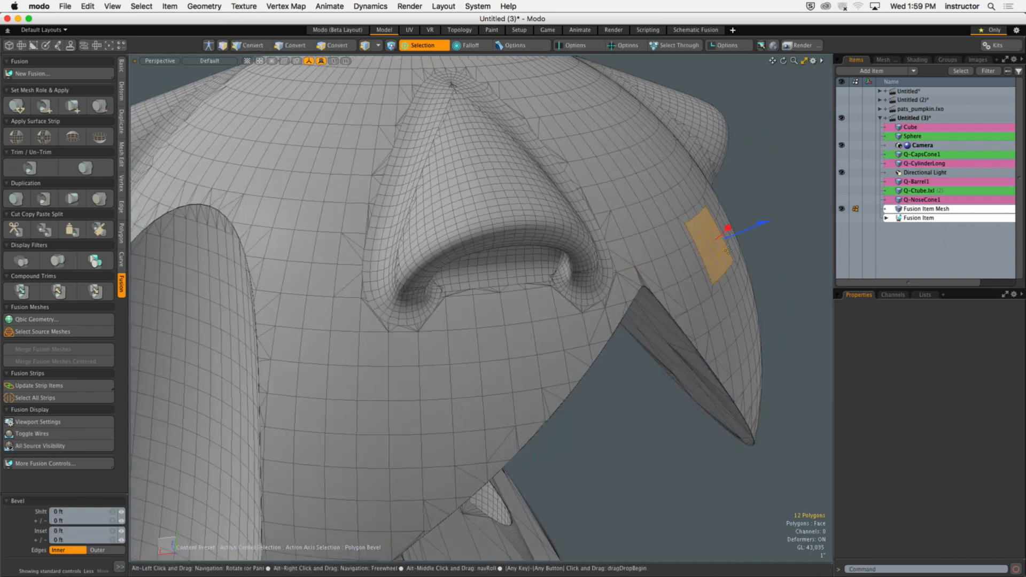
pyautogui.moveTo(749, 230); pyautogui.dragTo(810, 187)
pyautogui.press('q')
pyautogui.click(810, 187)
# Step: Select all polygons of the nose cone part on the converted mesh
pyautogui.keyDown('alt'); pyautogui.moveTo(545, 182); pyautogui.dragTo(528, 197); pyautogui.keyUp('alt')
pyautogui.scroll(-2, 524, 199)
pyautogui.doubleClick(524, 205)
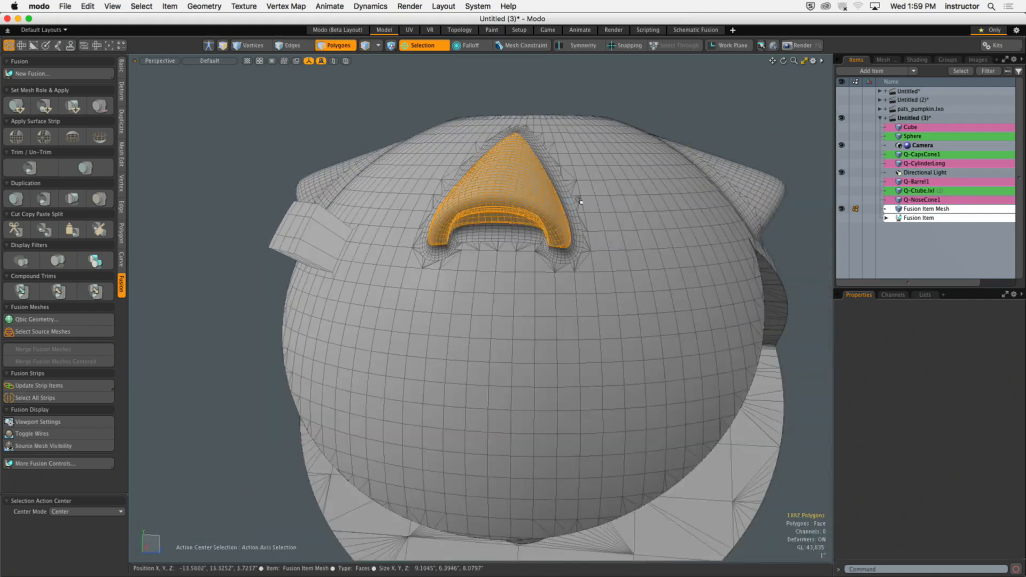
# Step: Preview the entire converted mesh as a subdivision surface and switch it back to plain faces
pyautogui.press('Tab')
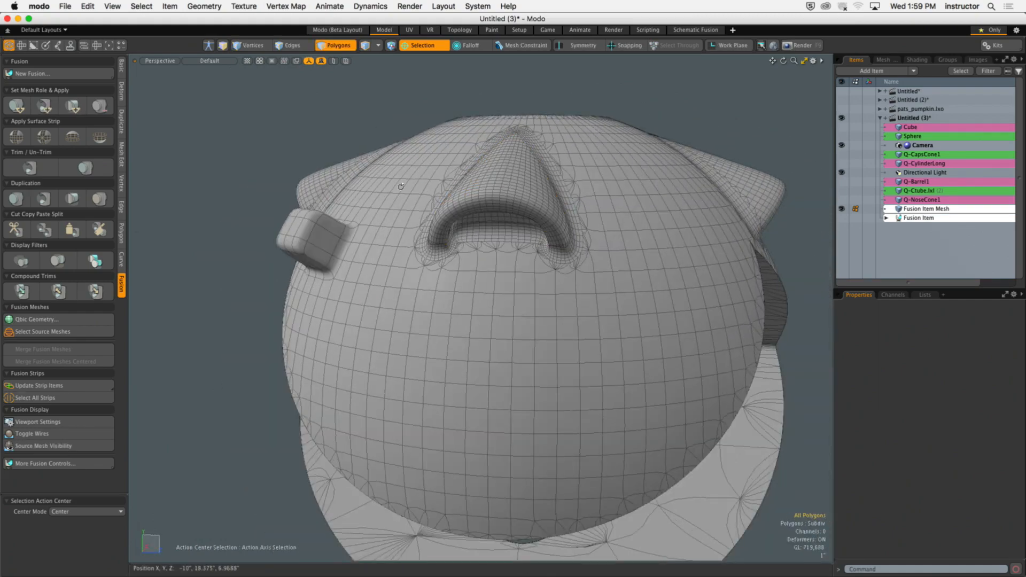
pyautogui.keyDown('alt'); pyautogui.moveTo(444, 206); pyautogui.dragTo(417, 299); pyautogui.keyUp('alt')
pyautogui.scroll(3, 519, 276)
pyautogui.scroll(-5, 517, 277)
pyautogui.keyDown('ctrl'); pyautogui.keyDown('alt'); pyautogui.moveTo(417, 300); pyautogui.dragTo(512, 220); pyautogui.keyUp('alt'); pyautogui.keyUp('ctrl')
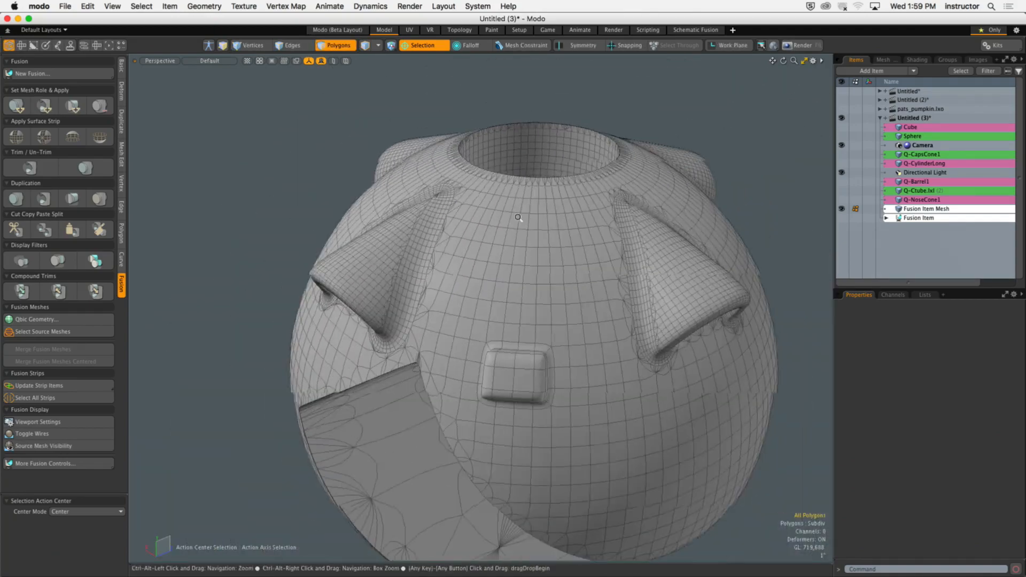
pyautogui.press('Tab')
pyautogui.keyDown('alt'); pyautogui.moveTo(678, 145); pyautogui.dragTo(568, 347); pyautogui.keyUp('alt')
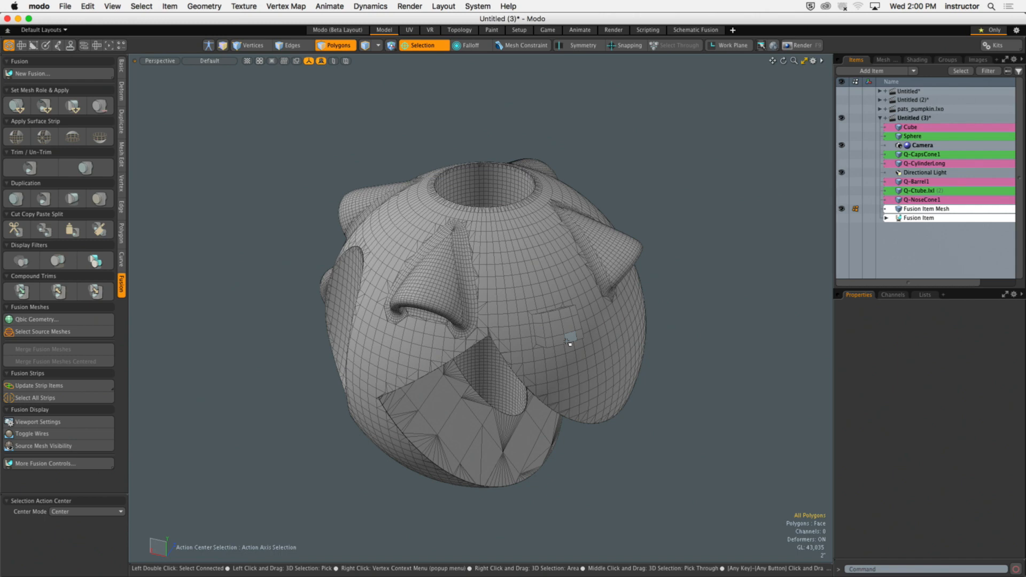
pyautogui.keyDown('alt'); pyautogui.moveTo(570, 342); pyautogui.dragTo(554, 192); pyautogui.keyUp('alt')
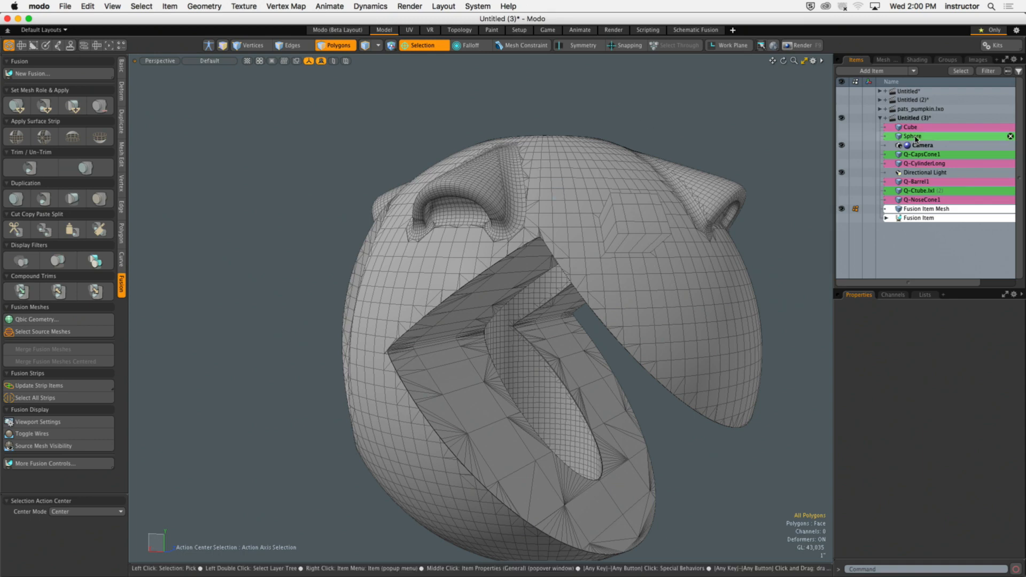
# Step: Collapse the Untitled (3) scene and switch to the pats_pumpkin.lxo scene, framing the entire pumpkin
pyautogui.click(880, 117)
pyautogui.click(906, 110)
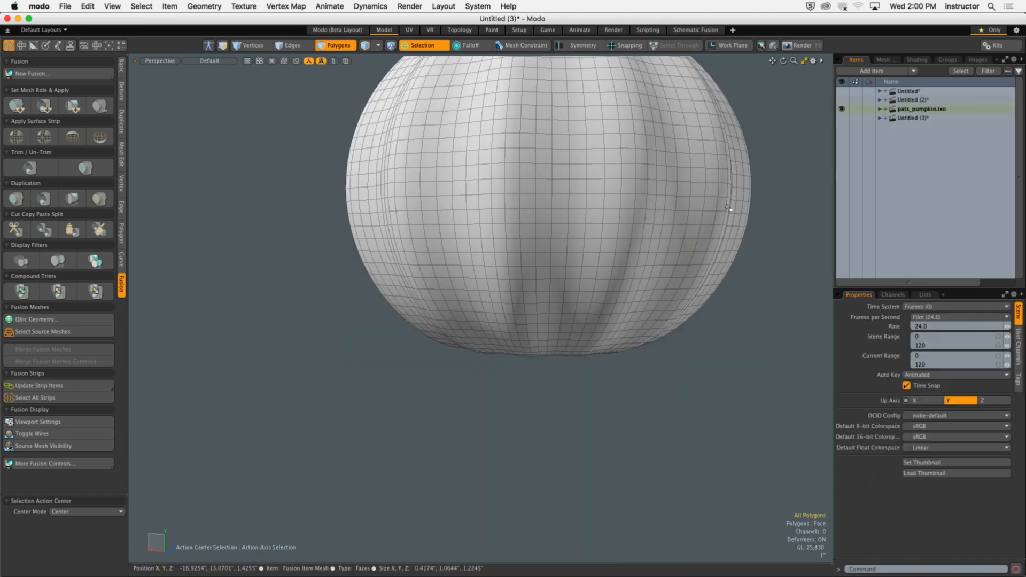
pyautogui.keyDown('alt'); pyautogui.keyDown('shift'); pyautogui.moveTo(737, 188); pyautogui.dragTo(676, 226); pyautogui.keyUp('shift'); pyautogui.keyUp('alt')
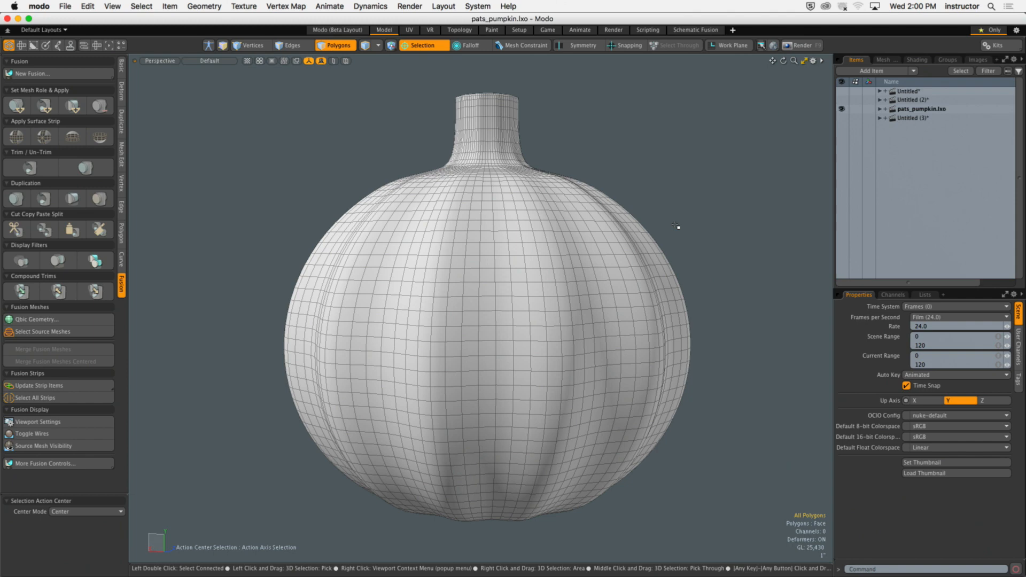
pyautogui.keyDown('alt'); pyautogui.moveTo(676, 226); pyautogui.dragTo(595, 226); pyautogui.keyUp('alt')
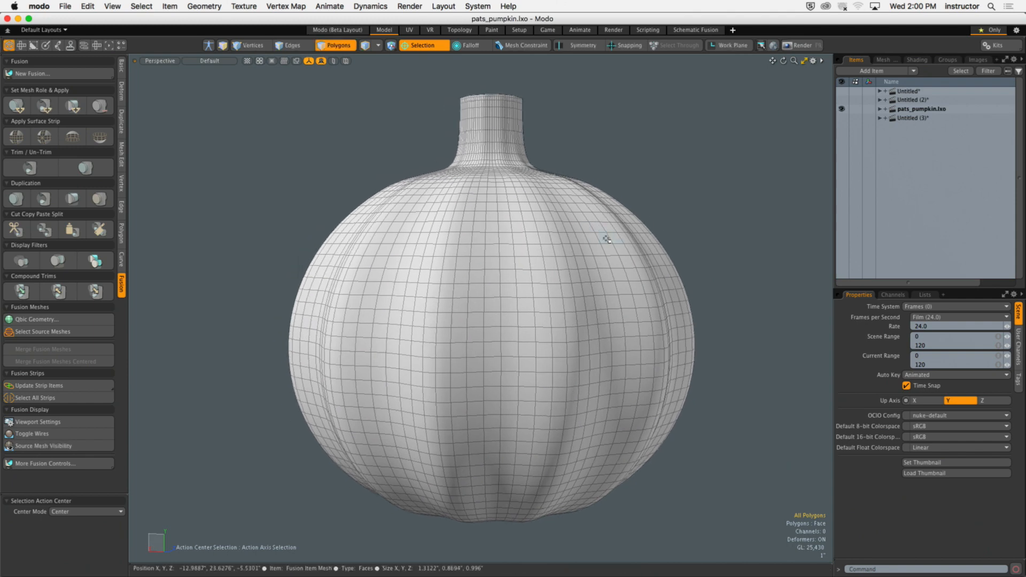
# Step: In the pumpkin scene, hide the Fusion Item Mesh and display the Pumpkin Outside mesh
pyautogui.click(880, 110)
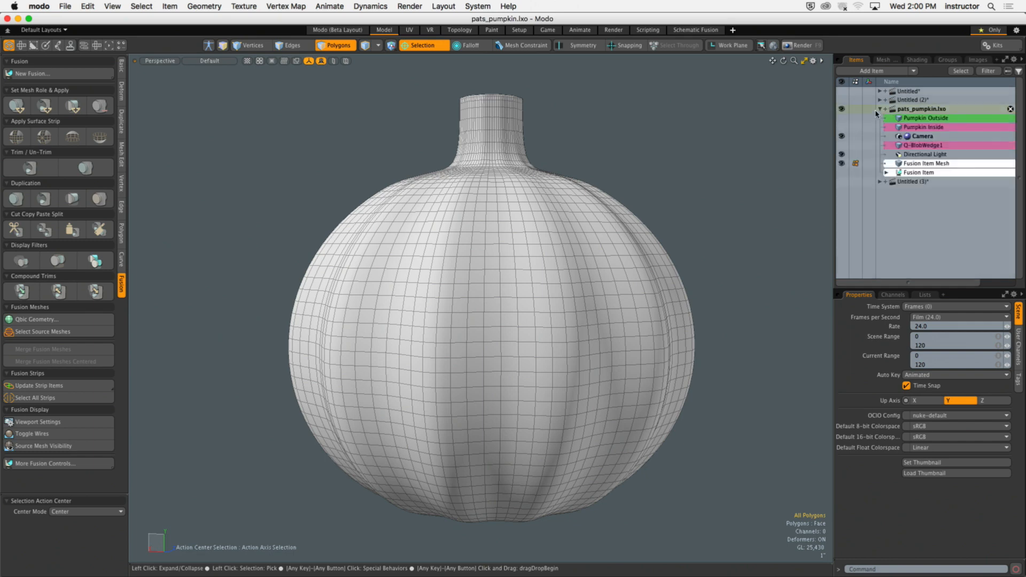
pyautogui.click(919, 173)
pyautogui.click(925, 165)
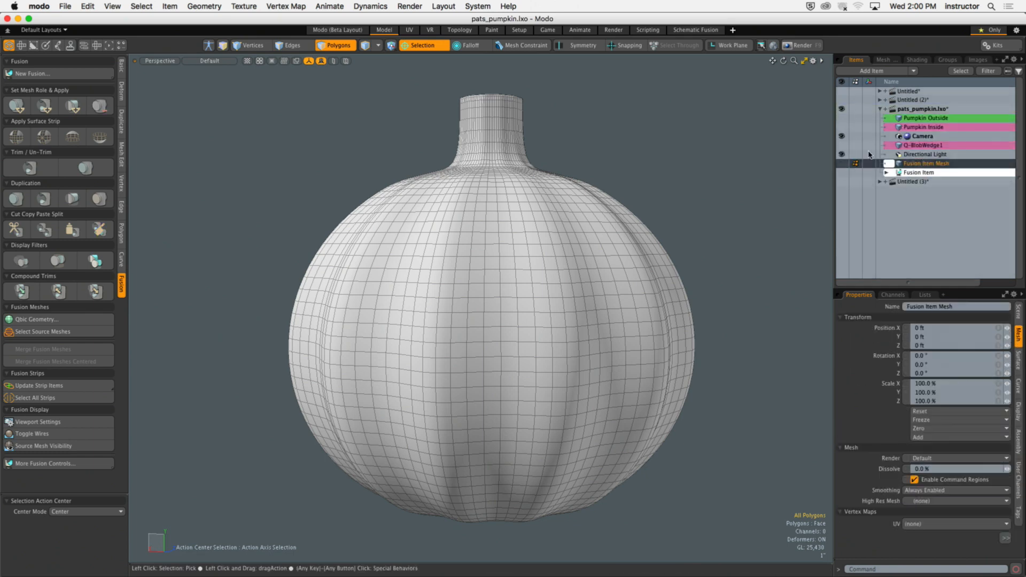
pyautogui.click(845, 121)
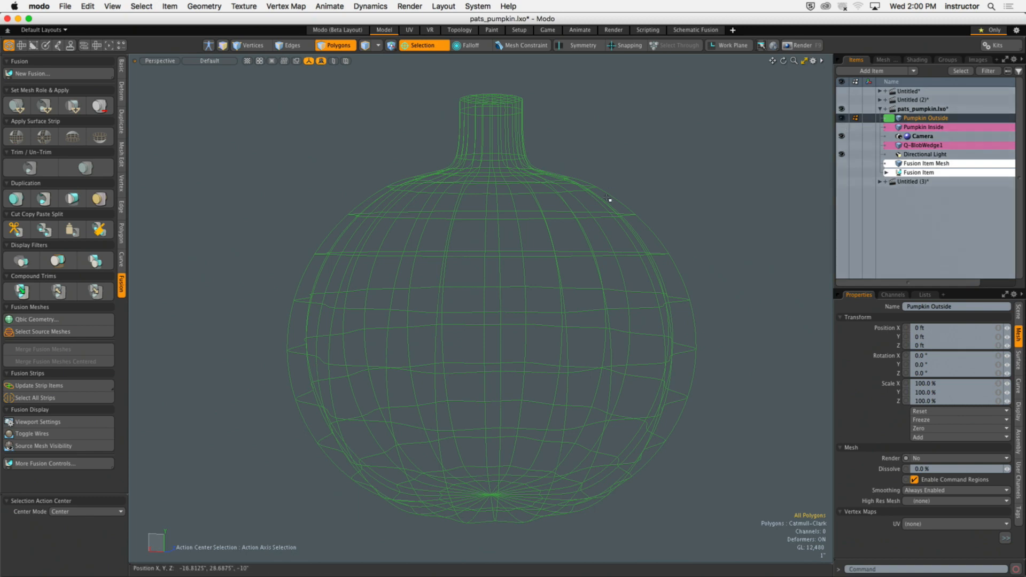
# Step: Switch to item selection mode for Pumpkin Outside and clear the Selection action center
pyautogui.press('5')
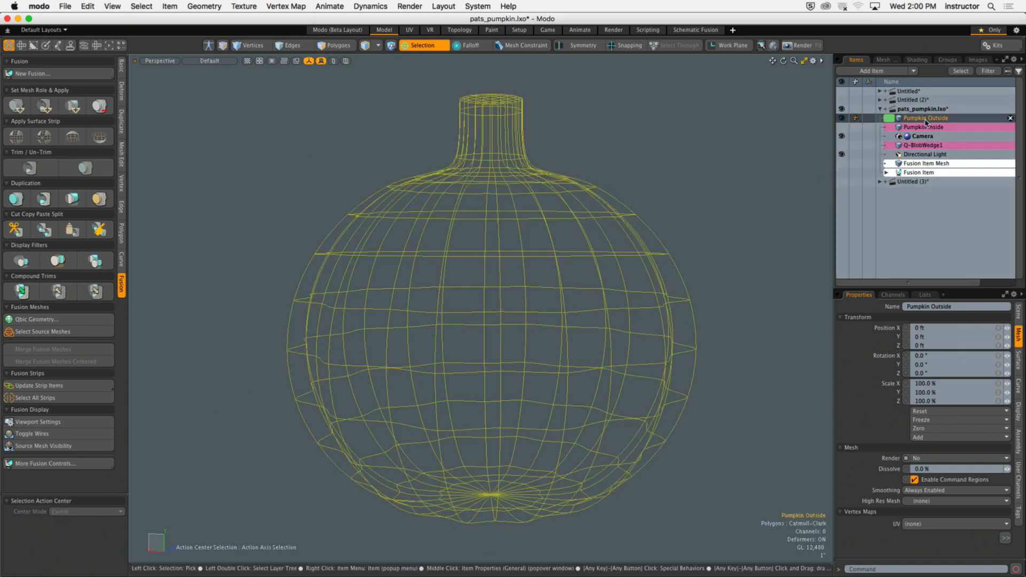
pyautogui.click(703, 170)
pyautogui.click(608, 208)
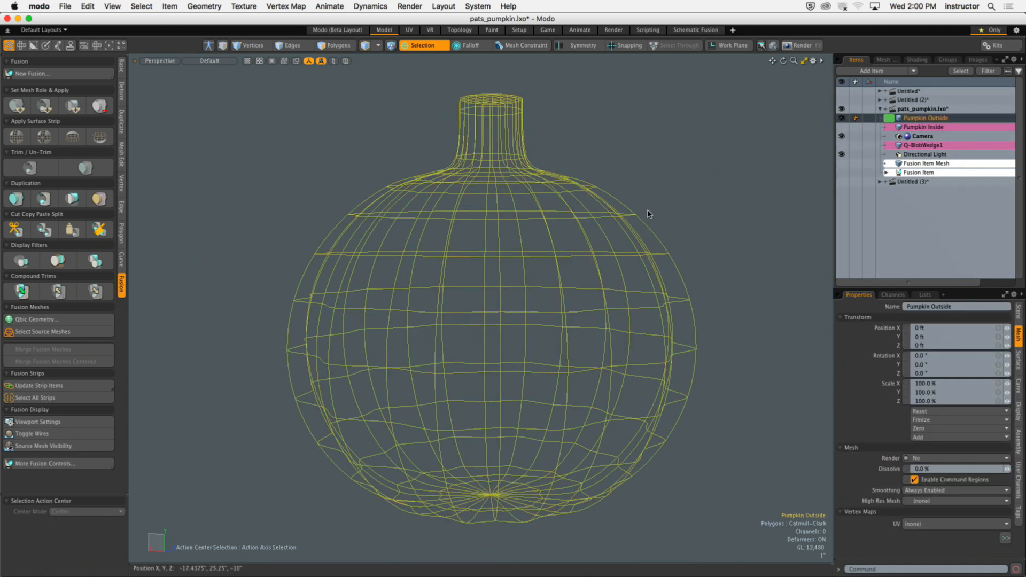
pyautogui.keyDown('alt'); pyautogui.moveTo(648, 213); pyautogui.dragTo(401, 68); pyautogui.keyUp('alt')
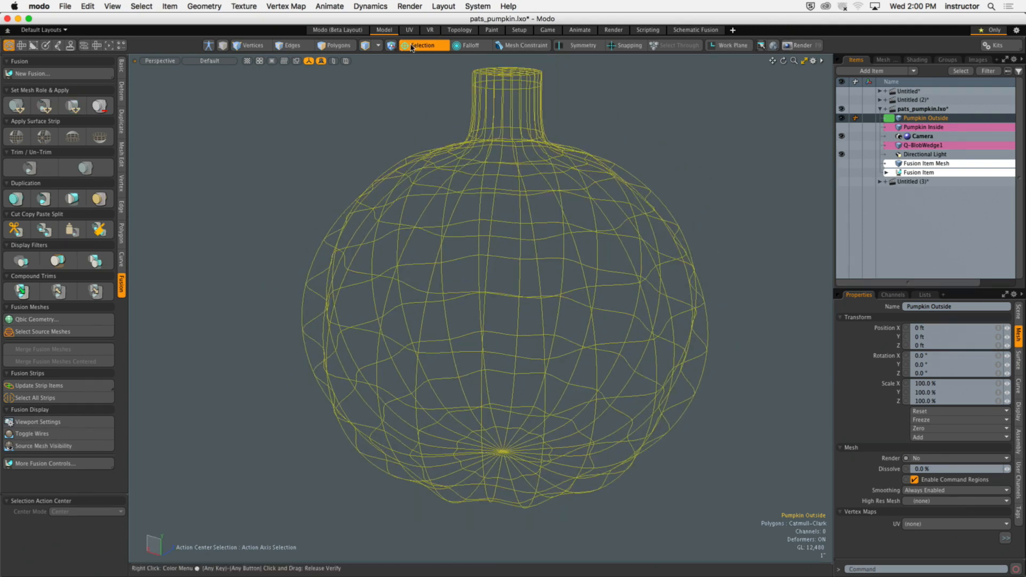
pyautogui.click(411, 47)
pyautogui.click(413, 61)
pyautogui.keyDown('alt'); pyautogui.moveTo(588, 160); pyautogui.dragTo(356, 251); pyautogui.keyUp('alt')
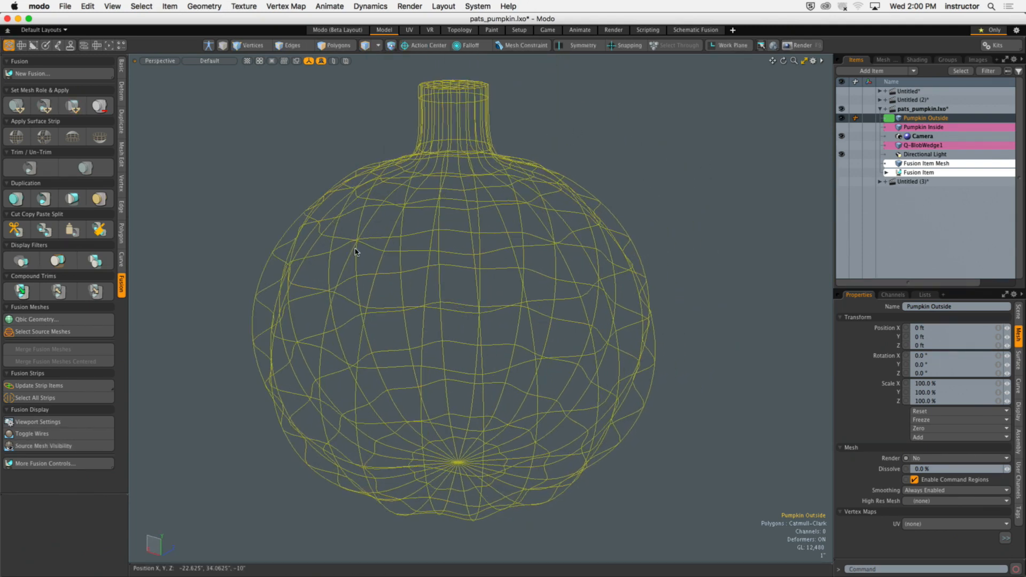
# Step: Display the Fusion Item together with all its source meshes and deselect everything
pyautogui.click(86, 447)
pyautogui.click(74, 447)
pyautogui.keyDown('alt'); pyautogui.moveTo(332, 424); pyautogui.dragTo(354, 383); pyautogui.keyUp('alt')
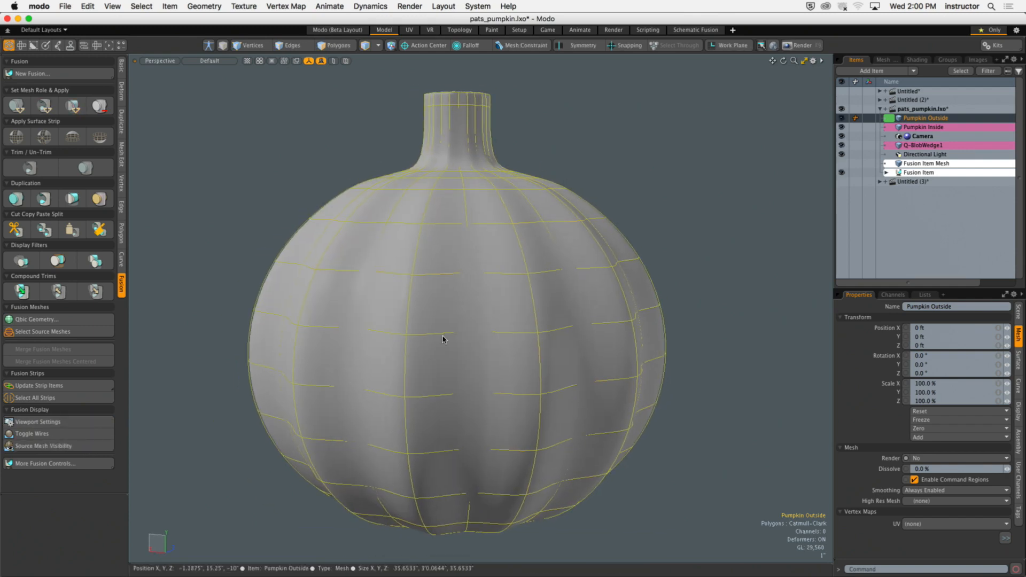
pyautogui.click(729, 190)
pyautogui.keyDown('alt'); pyautogui.moveTo(730, 190); pyautogui.dragTo(693, 199); pyautogui.keyUp('alt')
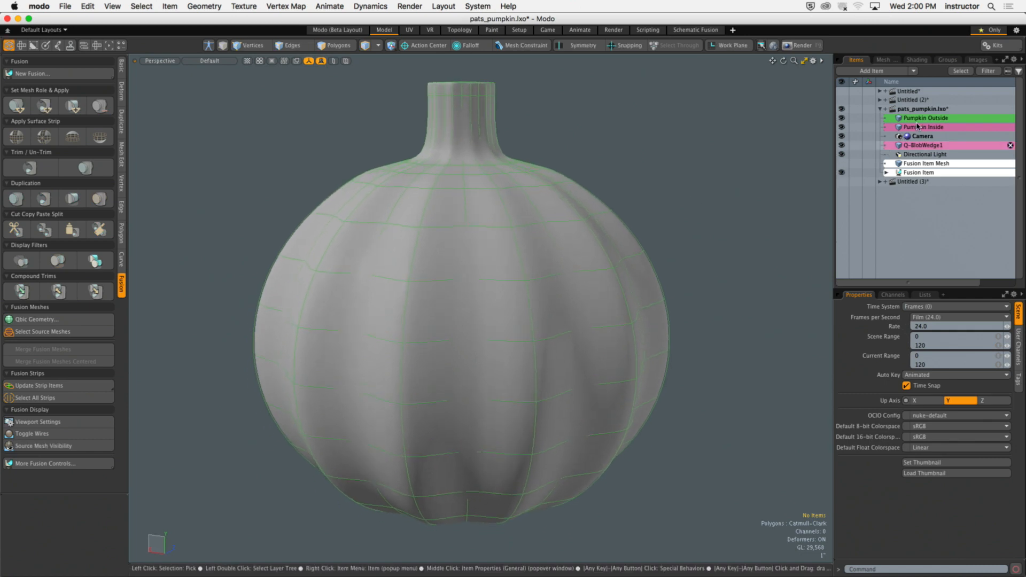
# Step: Hide Pumpkin Outside and the Fusion Item to examine the Pumpkin Inside and Q-BlobWedge1 source meshes
pyautogui.click(841, 119)
pyautogui.click(911, 127)
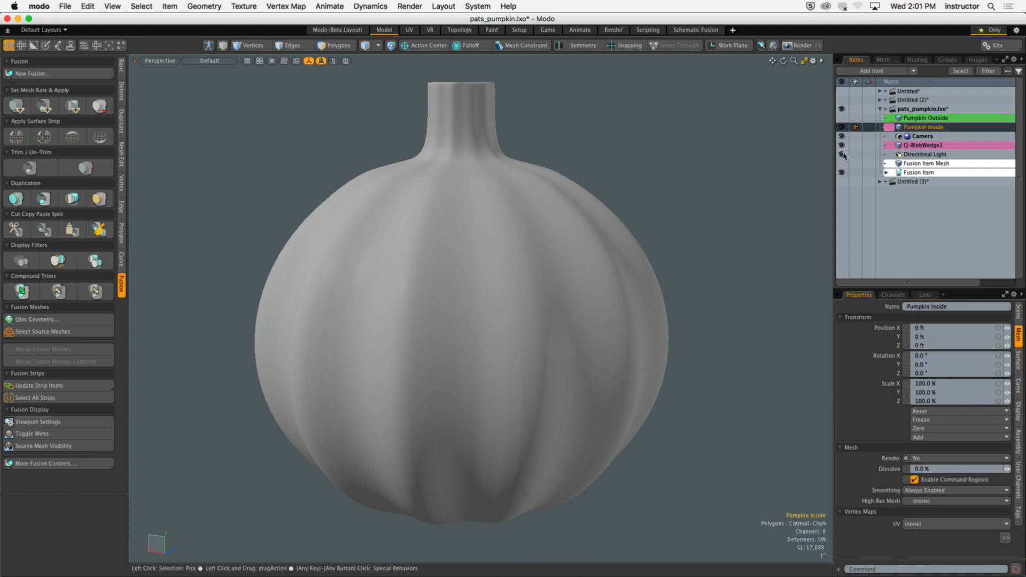
pyautogui.click(843, 174)
pyautogui.keyDown('alt'); pyautogui.moveTo(644, 206); pyautogui.dragTo(748, 214); pyautogui.keyUp('alt')
pyautogui.keyDown('alt'); pyautogui.keyDown('shift'); pyautogui.moveTo(670, 238); pyautogui.dragTo(524, 143); pyautogui.keyUp('shift'); pyautogui.keyUp('alt')
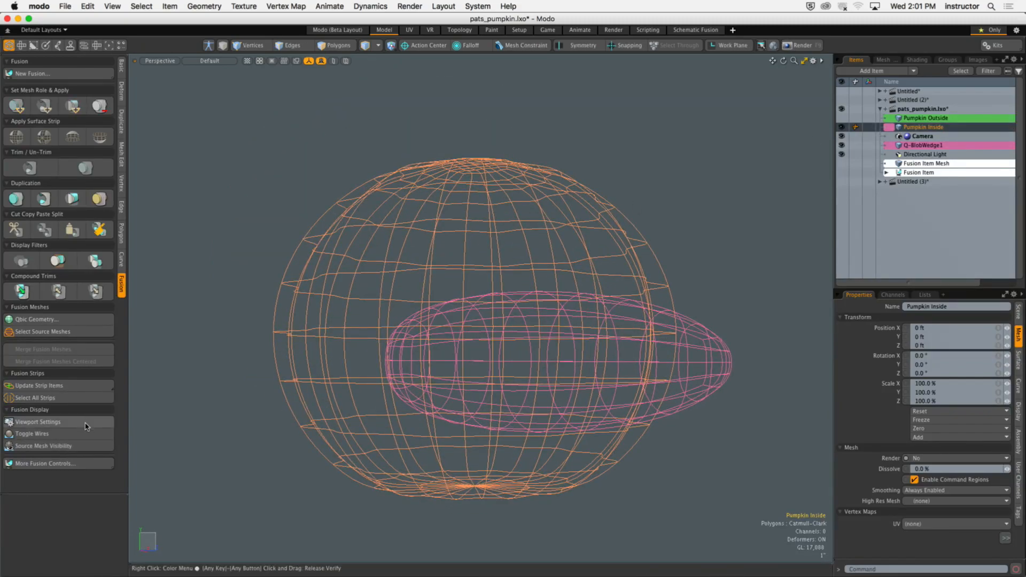
# Step: Restore the display of the Fusion Item and all its source meshes, and select Pumpkin Outside
pyautogui.click(88, 446)
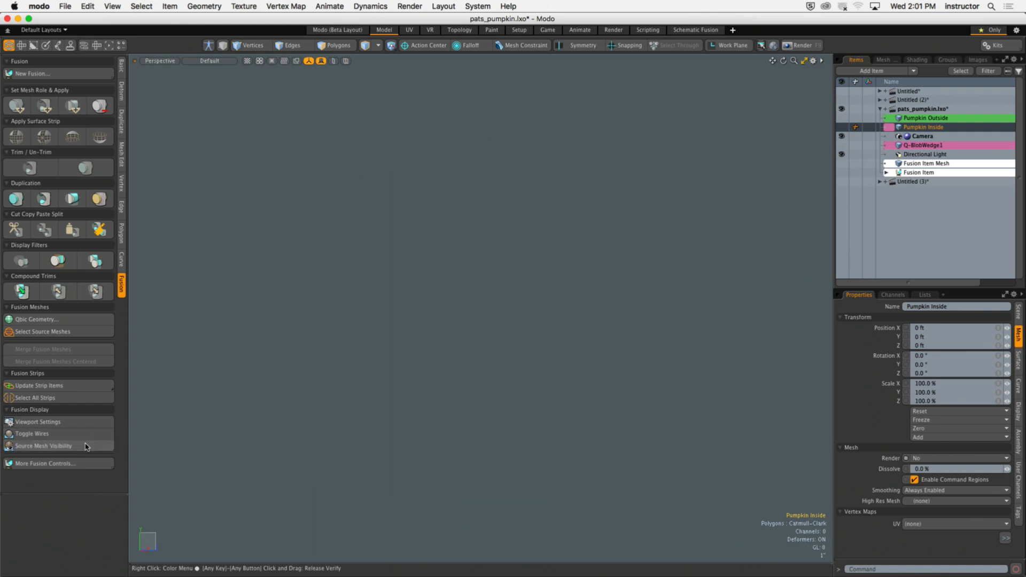
pyautogui.keyDown('alt'); pyautogui.moveTo(278, 374); pyautogui.dragTo(219, 399); pyautogui.keyUp('alt')
pyautogui.keyDown('alt'); pyautogui.keyDown('shift'); pyautogui.moveTo(459, 347); pyautogui.dragTo(397, 359); pyautogui.keyUp('shift'); pyautogui.keyUp('alt')
pyautogui.keyDown('ctrl'); pyautogui.keyDown('alt'); pyautogui.moveTo(380, 364); pyautogui.dragTo(428, 355); pyautogui.keyUp('alt'); pyautogui.keyUp('ctrl')
pyautogui.keyDown('alt'); pyautogui.keyDown('shift'); pyautogui.moveTo(429, 355); pyautogui.dragTo(385, 348); pyautogui.keyUp('shift'); pyautogui.keyUp('alt')
pyautogui.click(937, 118)
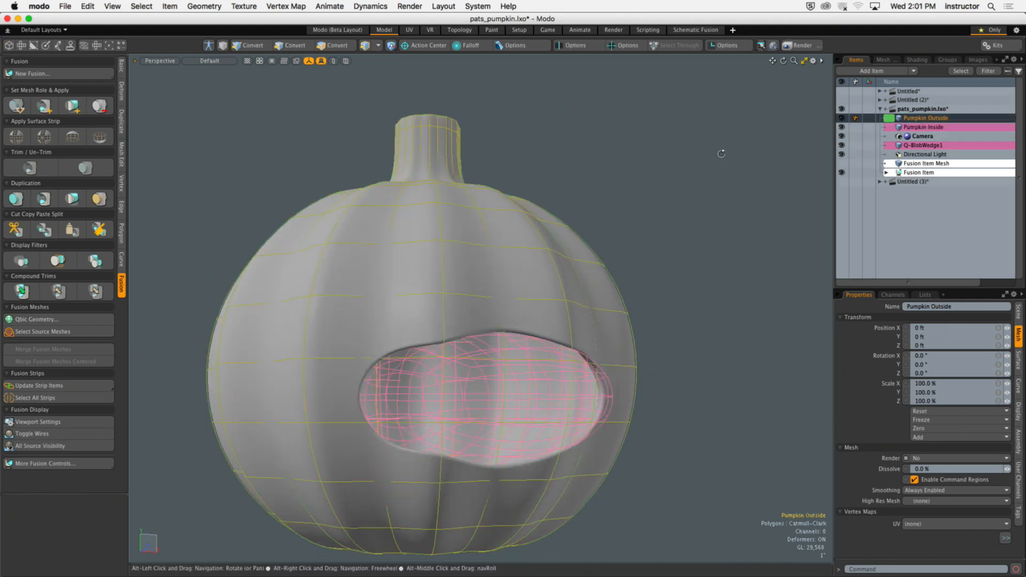
pyautogui.keyDown('alt'); pyautogui.moveTo(717, 156); pyautogui.dragTo(435, 134); pyautogui.keyUp('alt')
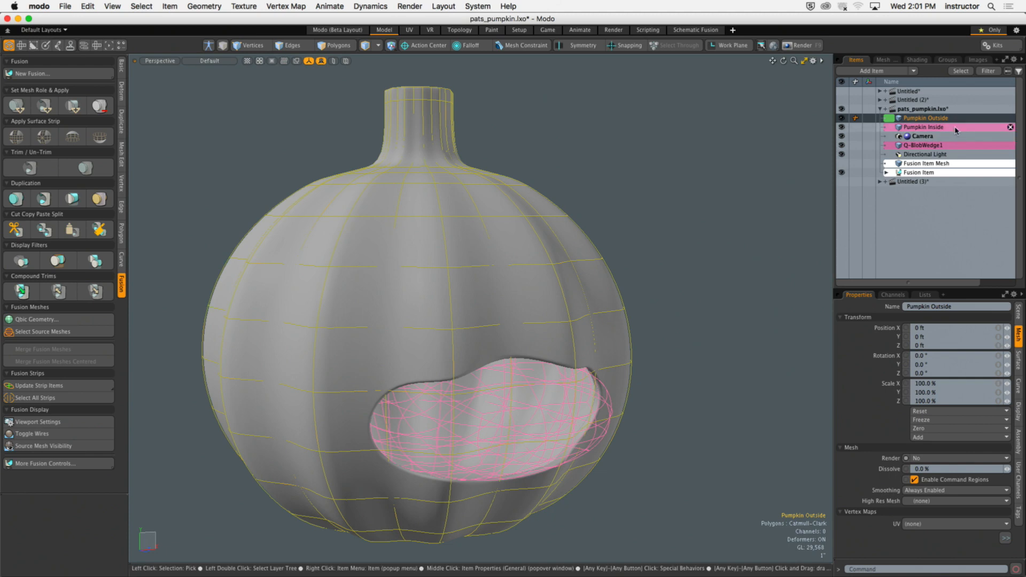
# Step: Select Pumpkin Inside and Q-BlobWedge1 in turn to examine how each cuts the pumpkin
pyautogui.click(941, 127)
pyautogui.keyDown('alt'); pyautogui.moveTo(623, 229); pyautogui.dragTo(648, 239); pyautogui.keyUp('alt')
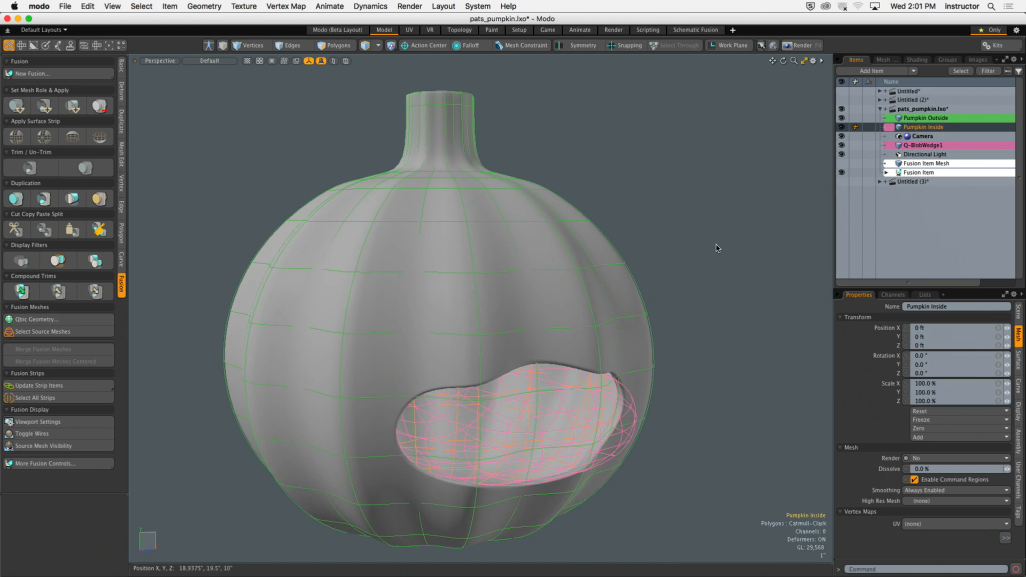
pyautogui.click(925, 144)
pyautogui.keyDown('ctrl'); pyautogui.keyDown('alt'); pyautogui.moveTo(705, 140); pyautogui.dragTo(711, 328); pyautogui.keyUp('alt'); pyautogui.keyUp('ctrl')
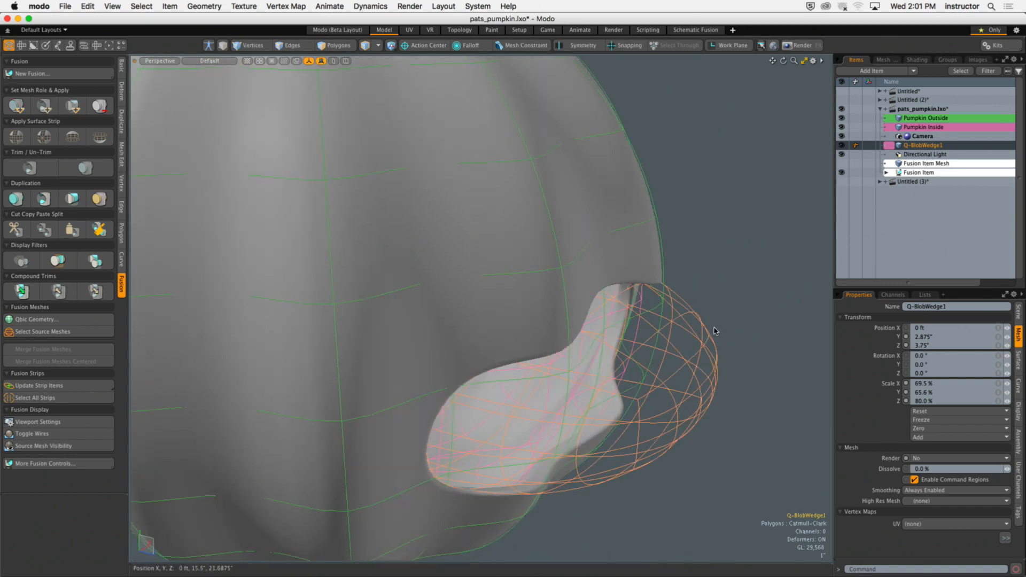
pyautogui.keyDown('alt'); pyautogui.moveTo(672, 302); pyautogui.dragTo(733, 178); pyautogui.keyUp('alt')
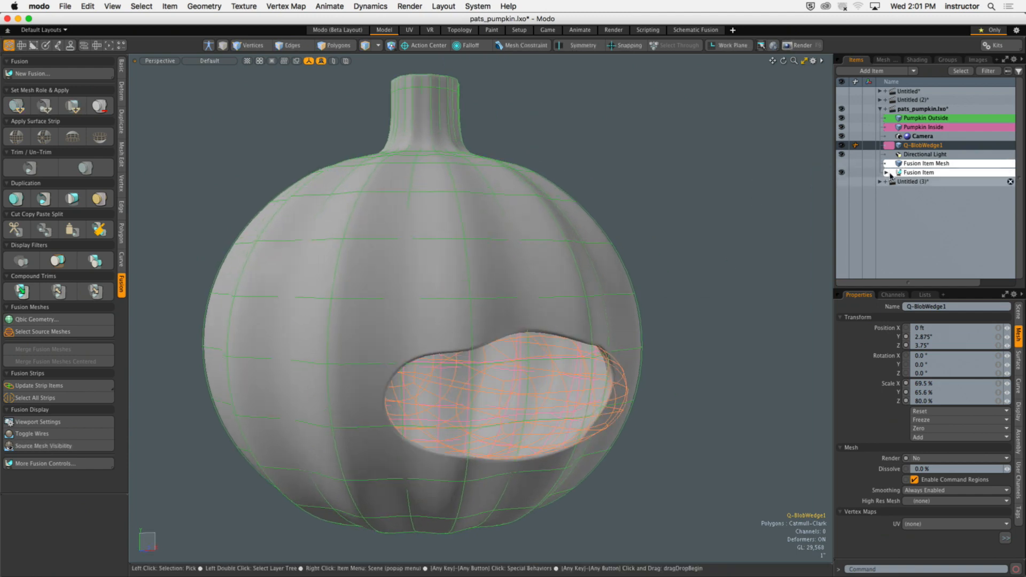
# Step: Delete the Fusion Item from the pumpkin scene
pyautogui.click(909, 174)
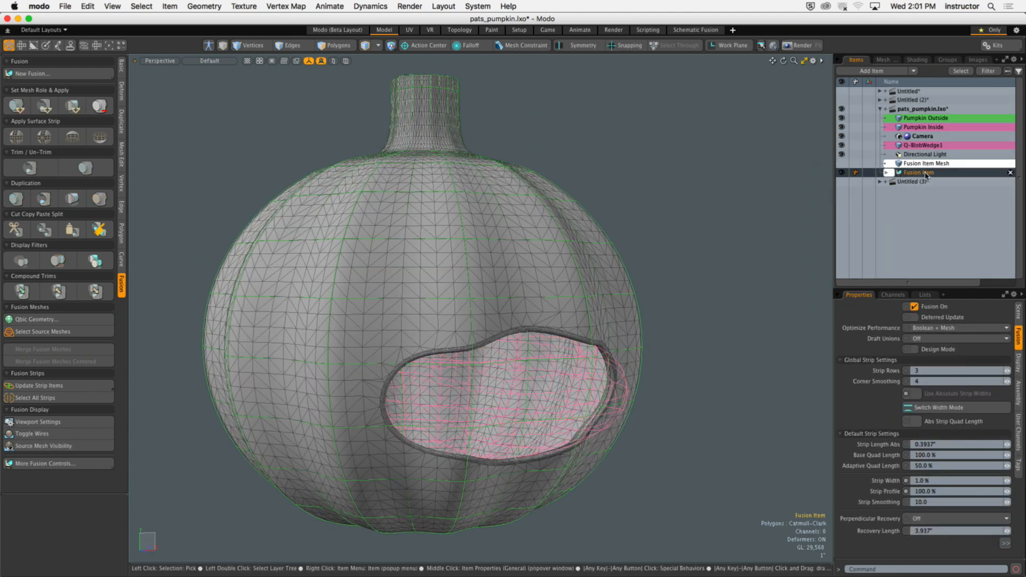
pyautogui.rightClick(888, 173)
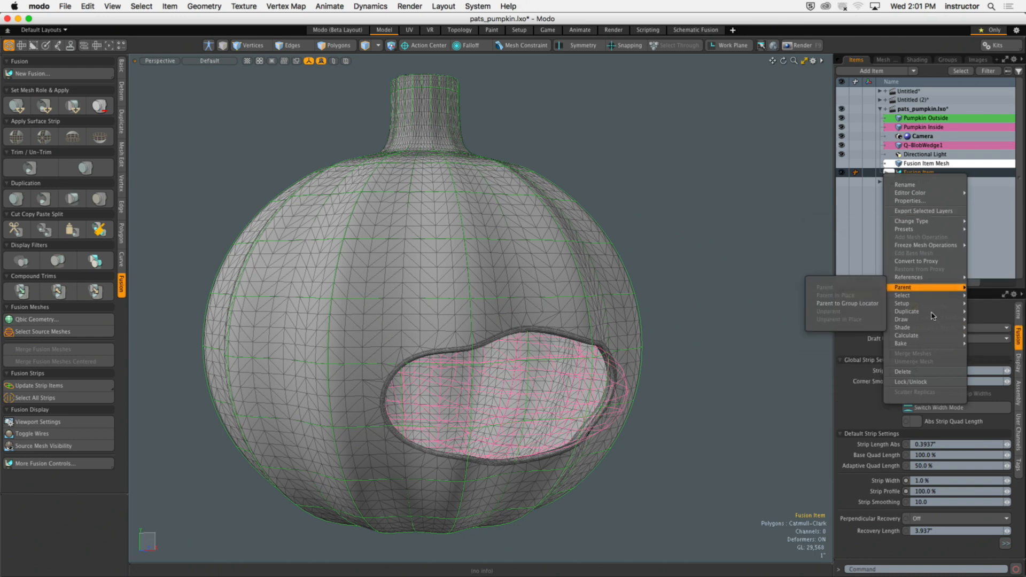
pyautogui.moveTo(933, 319)
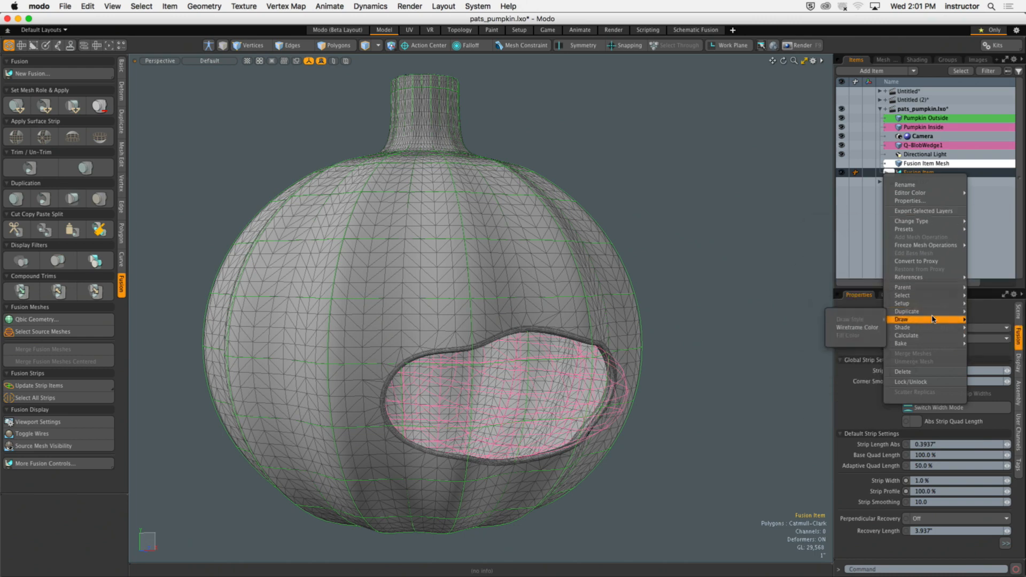
pyautogui.click(933, 371)
pyautogui.click(828, 208)
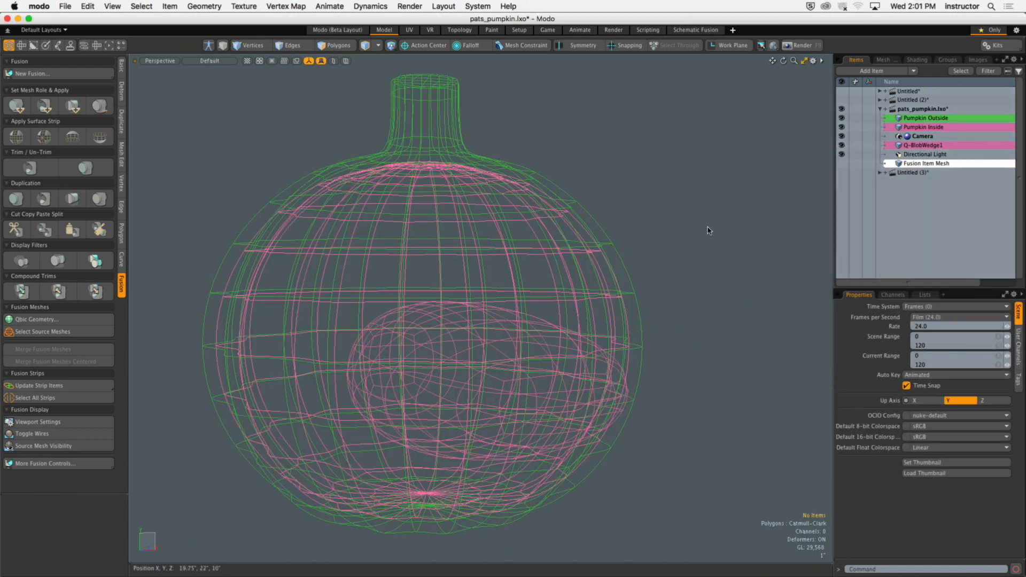
# Step: Remove the fusion roles from Pumpkin Outside, Pumpkin Inside and Q-BlobWedge1
pyautogui.click(942, 145)
pyautogui.keyDown('shift'); pyautogui.click(939, 118); pyautogui.keyUp('shift')
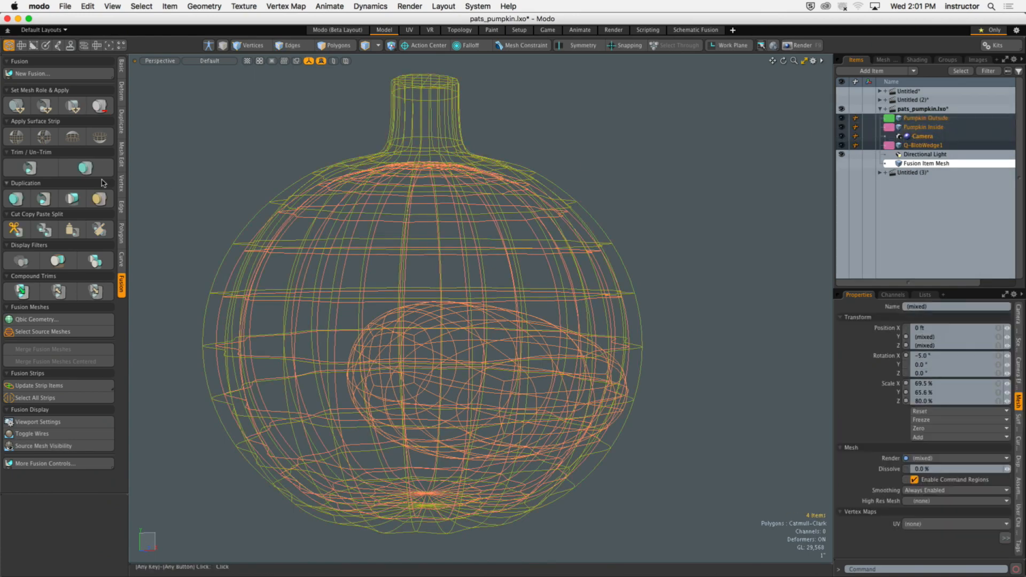
pyautogui.click(103, 106)
pyautogui.click(649, 144)
pyautogui.moveTo(648, 144)
pyautogui.keyDown('alt'); pyautogui.mouseDown()
pyautogui.moveTo(661, 154)
pyautogui.moveTo(658, 168)
pyautogui.mouseUp(); pyautogui.keyUp('alt')
# Step: Isolate Pumpkin Outside by hiding Pumpkin Inside and Q-BlobWedge1
pyautogui.click(962, 164)
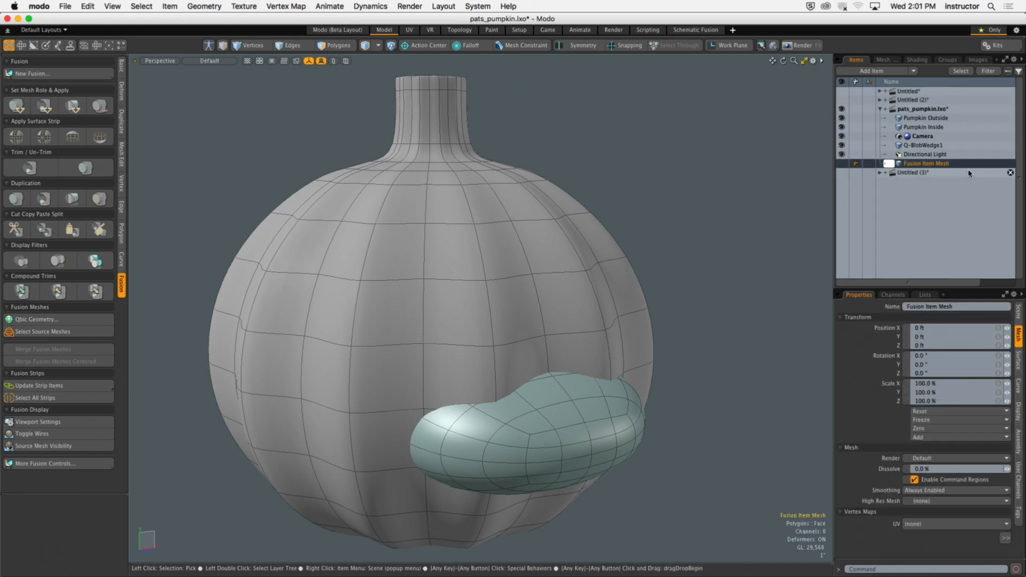
pyautogui.click(917, 120)
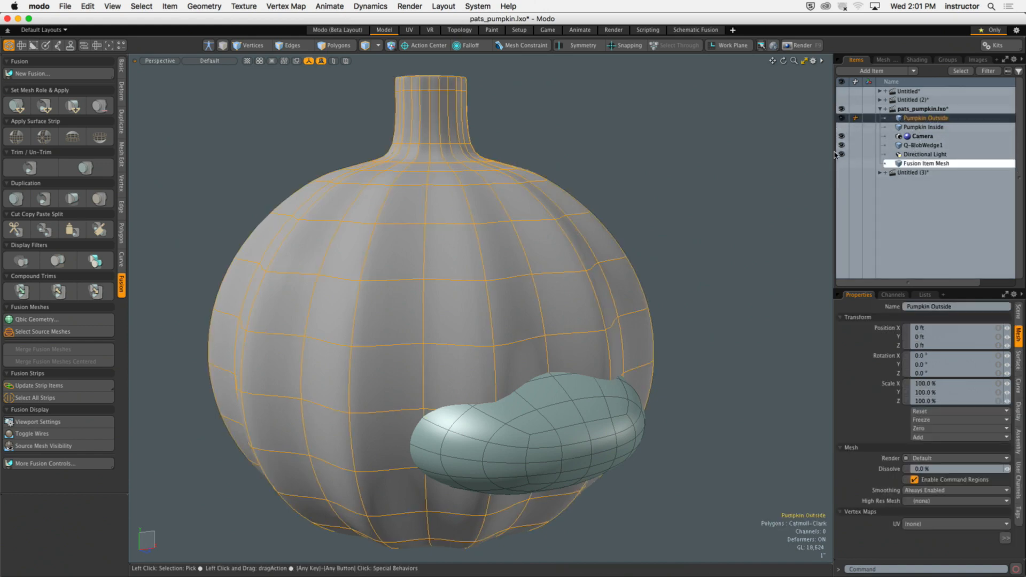
pyautogui.click(842, 146)
pyautogui.keyDown('alt'); pyautogui.moveTo(668, 200); pyautogui.dragTo(695, 171); pyautogui.keyUp('alt')
# Step: Select two vertical edge loops on Pumpkin Outside in edge mode to examine its topology
pyautogui.click(683, 210)
pyautogui.keyDown('alt'); pyautogui.moveTo(612, 138); pyautogui.dragTo(570, 298); pyautogui.keyUp('alt')
pyautogui.press('2')
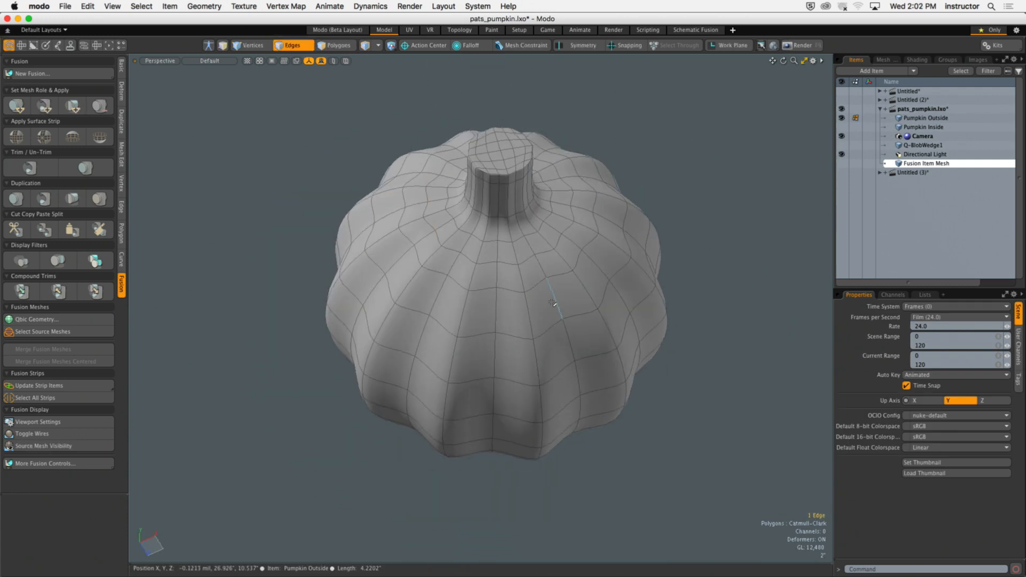
pyautogui.doubleClick(553, 303)
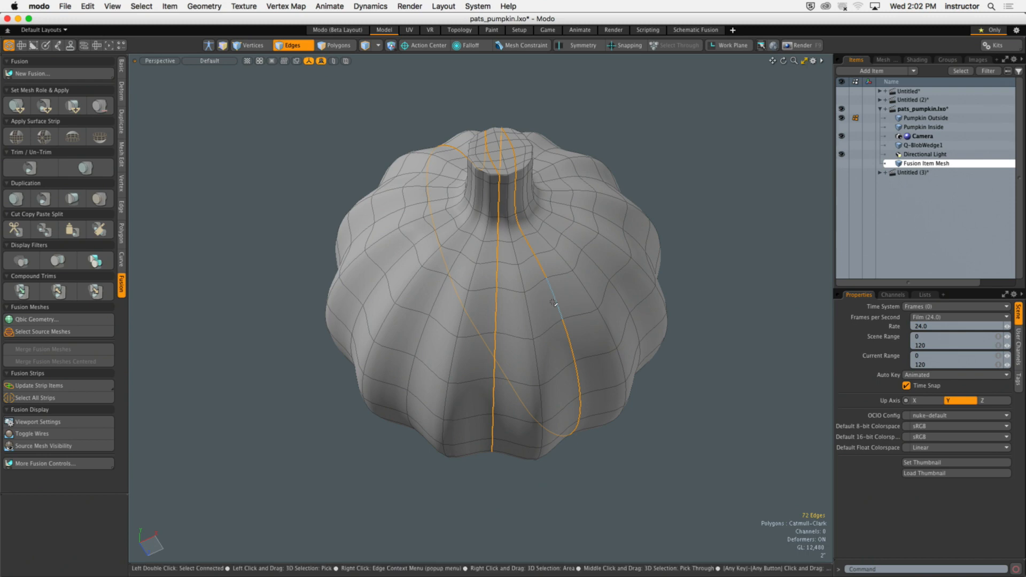
pyautogui.keyDown('alt'); pyautogui.moveTo(653, 156); pyautogui.dragTo(649, 120); pyautogui.keyUp('alt')
# Step: Show Pumpkin Inside, hide Pumpkin Outside, and examine the inner mesh from several angles
pyautogui.click(843, 127)
pyautogui.click(842, 118)
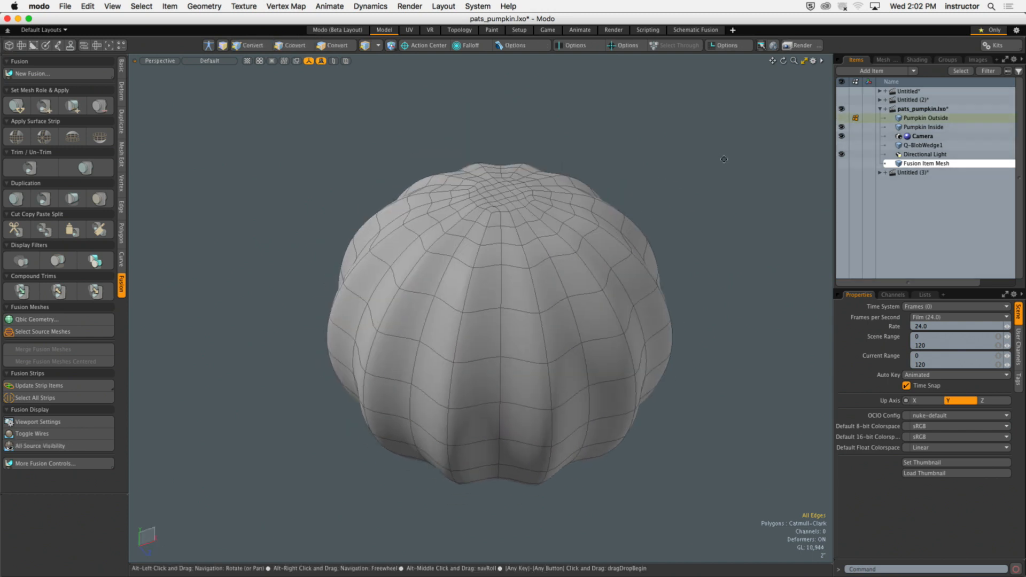
pyautogui.keyDown('alt'); pyautogui.moveTo(663, 252); pyautogui.dragTo(647, 197); pyautogui.keyUp('alt')
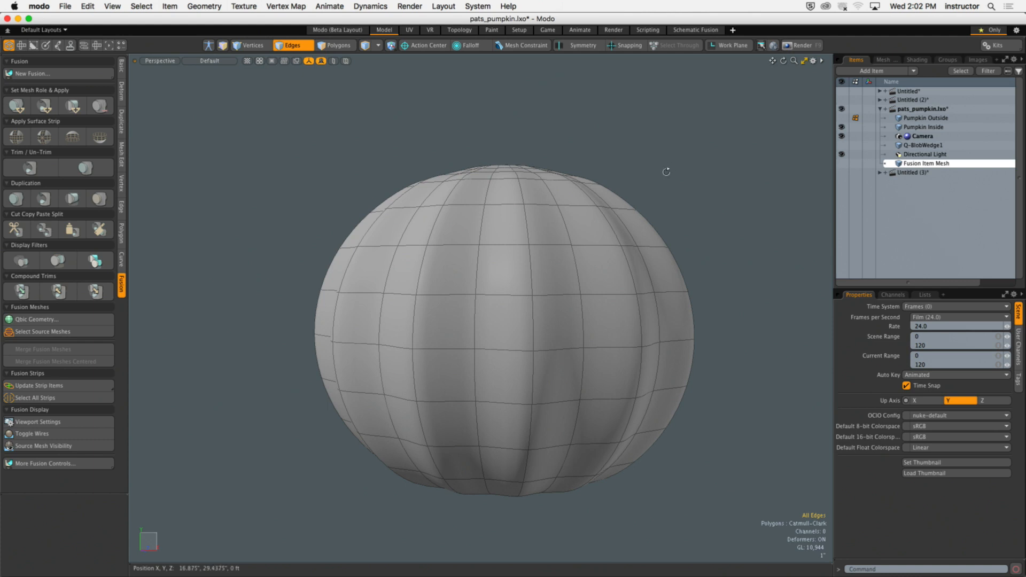
pyautogui.keyDown('alt'); pyautogui.moveTo(666, 171); pyautogui.dragTo(679, 227); pyautogui.keyUp('alt')
# Step: Show Q-BlobWedge1 on its own by hiding Pumpkin Inside, and delete the leftover Fusion Item Mesh
pyautogui.click(842, 144)
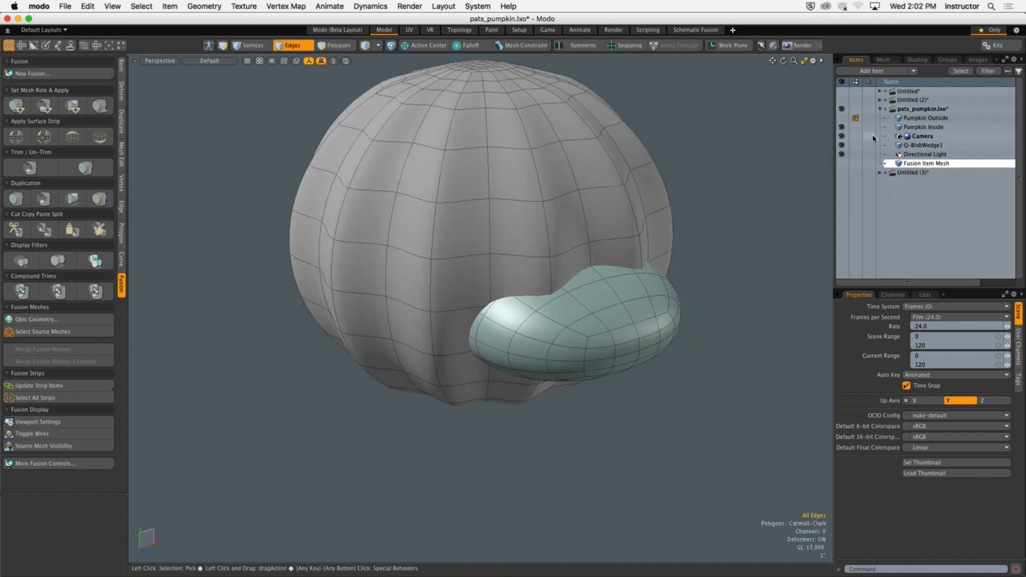
pyautogui.click(842, 127)
pyautogui.keyDown('alt'); pyautogui.moveTo(650, 192); pyautogui.dragTo(647, 262); pyautogui.keyUp('alt')
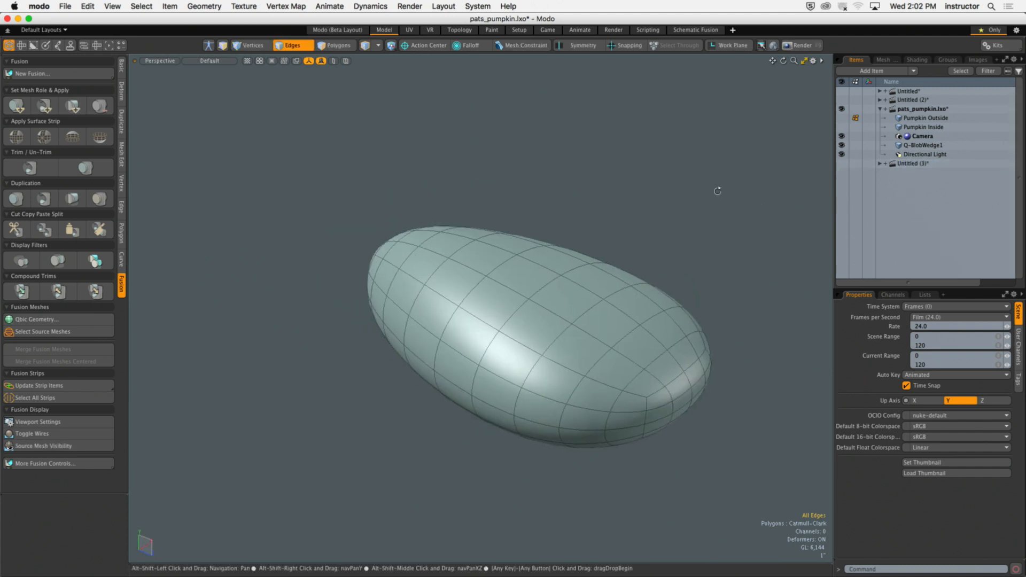
# Step: Display Pumpkin Outside alongside Q-BlobWedge1, keep Pumpkin Inside hidden, and select Pumpkin Outside
pyautogui.click(842, 118)
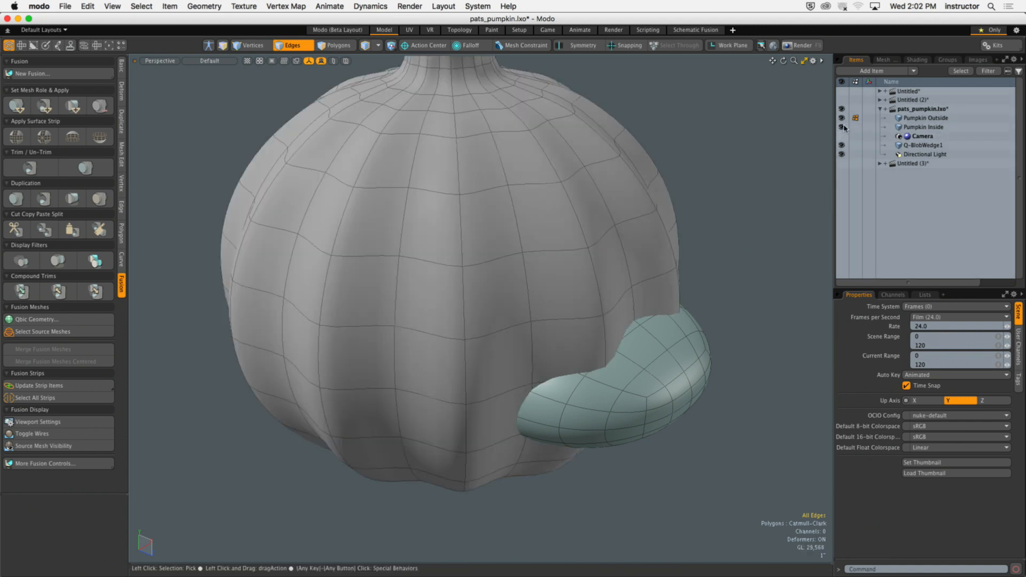
pyautogui.keyDown('alt'); pyautogui.moveTo(808, 155); pyautogui.dragTo(780, 155); pyautogui.keyUp('alt')
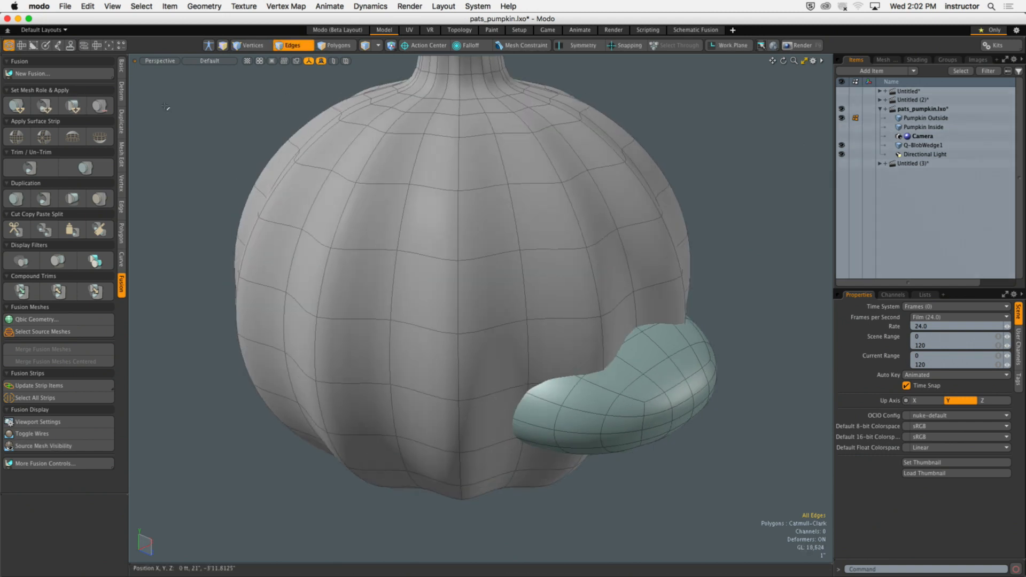
pyautogui.click(467, 149)
pyautogui.keyDown('alt'); pyautogui.moveTo(518, 171); pyautogui.dragTo(492, 205); pyautogui.keyUp('alt')
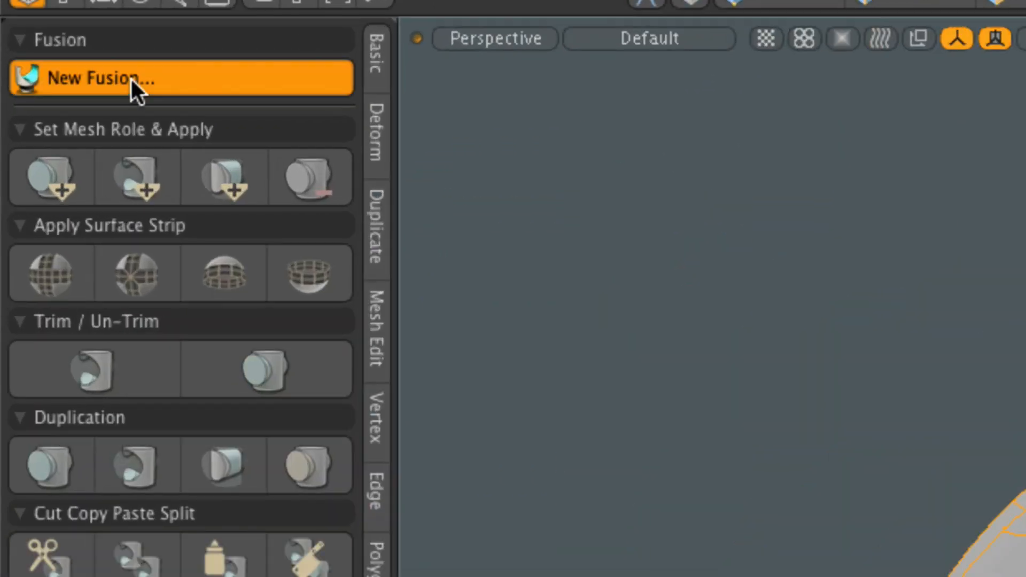
# Step: Create a new fusion from the selected Pumpkin Outside mesh with 1.0 % strip width, and deselect everything
pyautogui.click(43, 74)
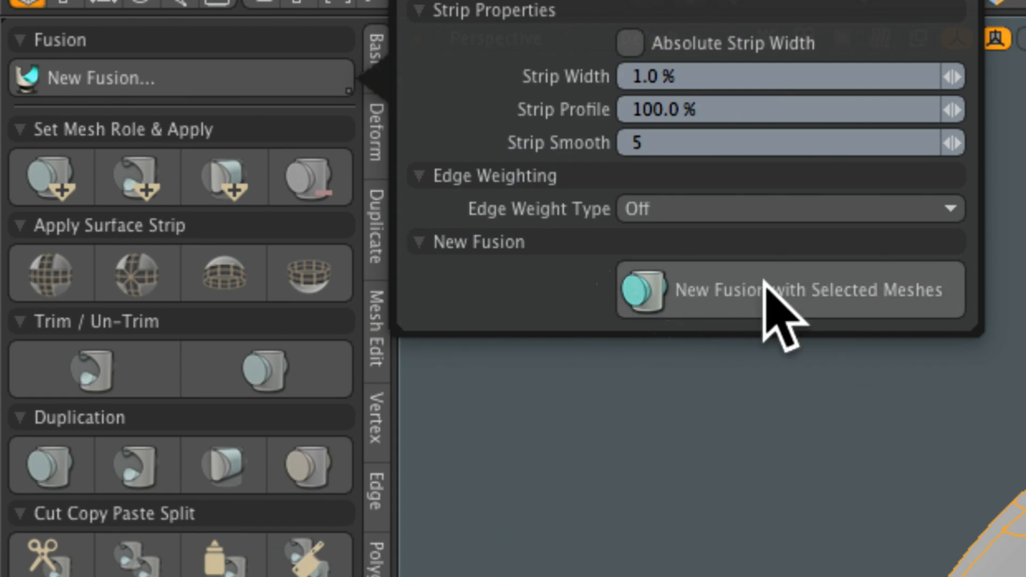
pyautogui.click(752, 297)
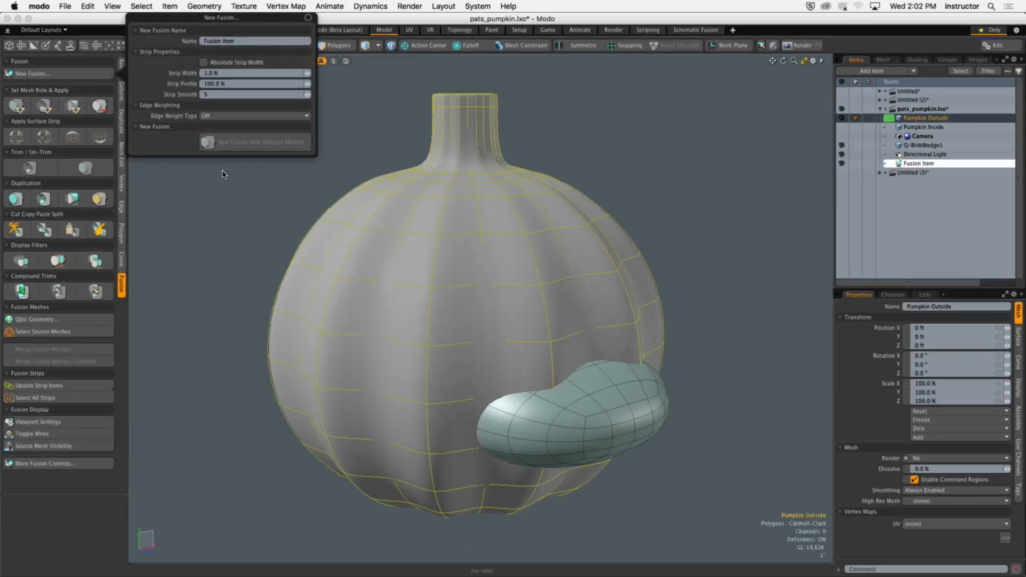
pyautogui.click(702, 174)
pyautogui.keyDown('alt'); pyautogui.moveTo(690, 171); pyautogui.dragTo(675, 181); pyautogui.keyUp('alt')
pyautogui.click(672, 183)
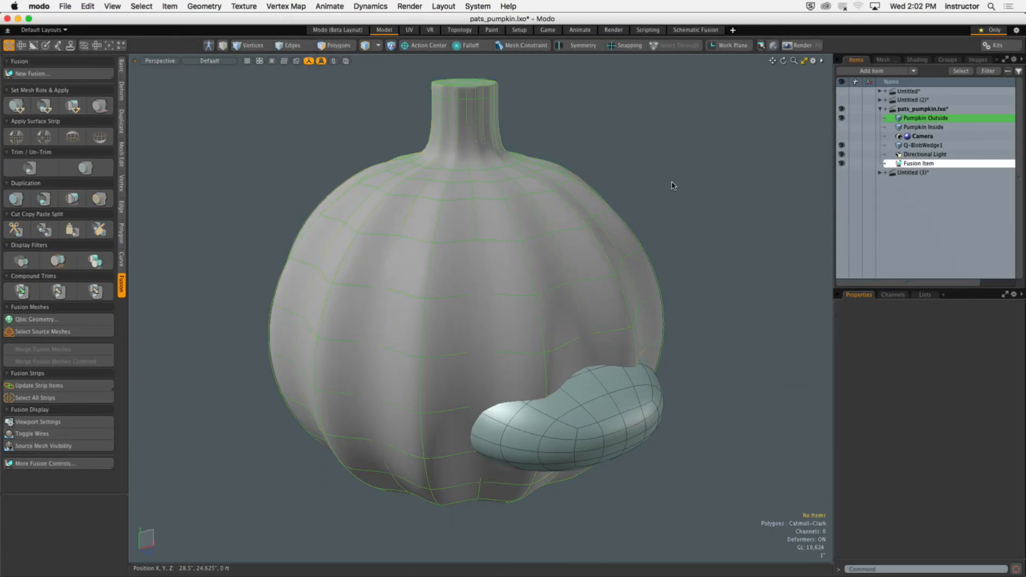
# Step: Subtract Q-BlobWedge1 from the Pumpkin Outside fusion to cut the mouth opening, and inspect the cut from the front
pyautogui.click(622, 398)
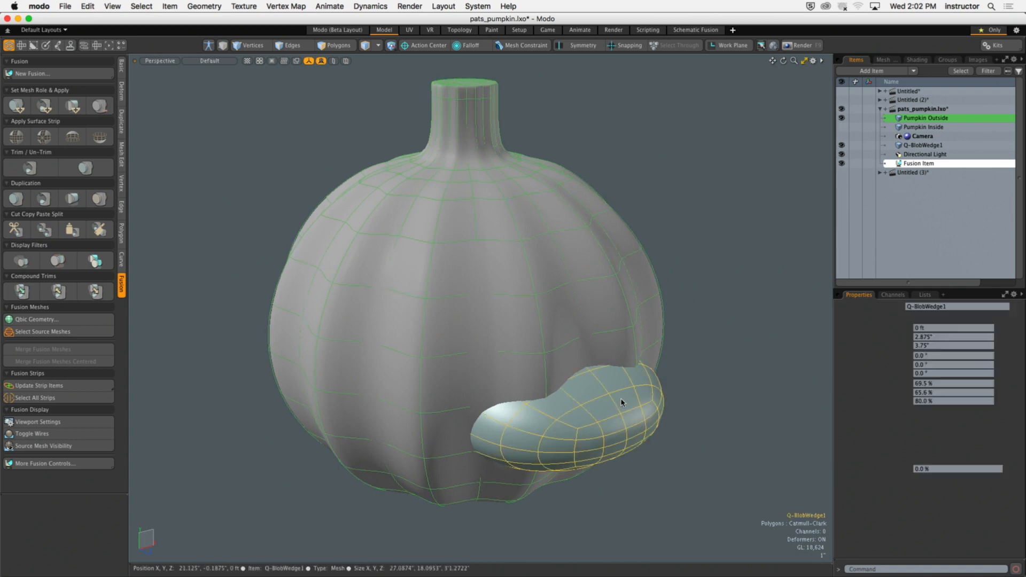
pyautogui.keyDown('ctrl'); pyautogui.click(915, 118); pyautogui.keyUp('ctrl')
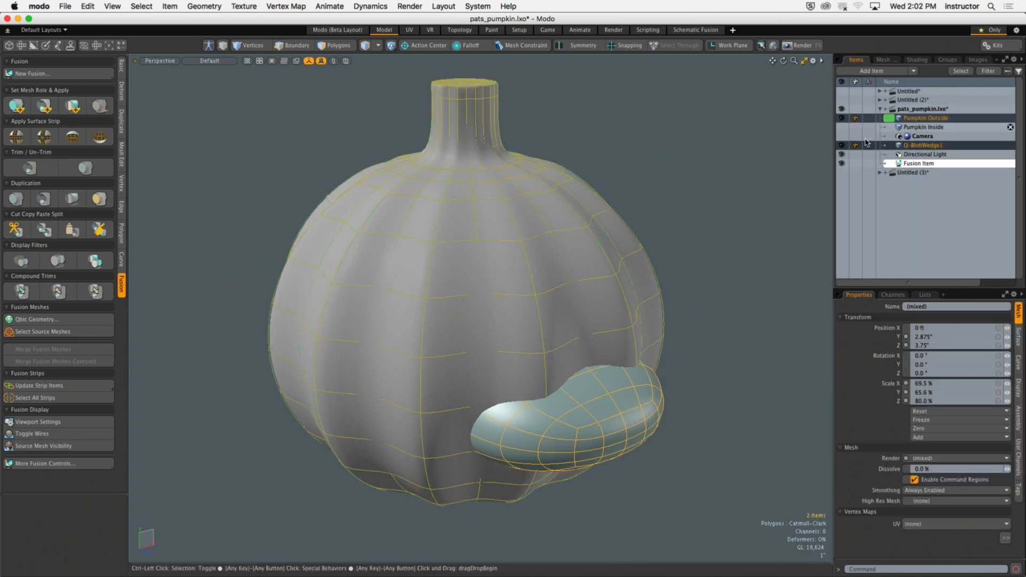
pyautogui.click(44, 109)
pyautogui.click(680, 233)
pyautogui.keyDown('alt'); pyautogui.keyDown('shift'); pyautogui.moveTo(680, 235); pyautogui.dragTo(582, 197); pyautogui.keyUp('shift'); pyautogui.keyUp('alt')
pyautogui.keyDown('ctrl'); pyautogui.keyDown('alt'); pyautogui.moveTo(582, 213); pyautogui.dragTo(460, 262); pyautogui.keyUp('alt'); pyautogui.keyUp('ctrl')
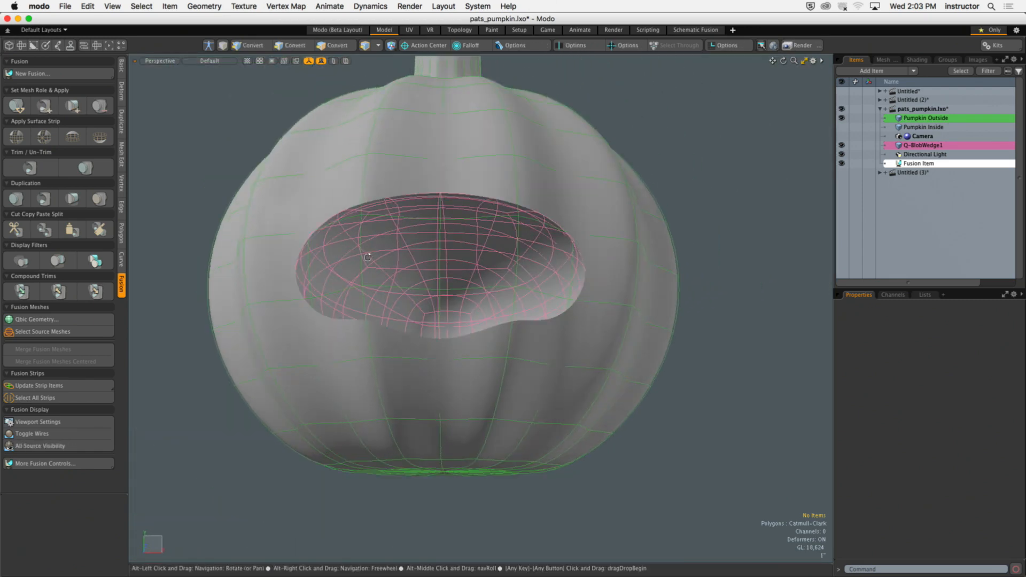
pyautogui.keyDown('alt'); pyautogui.moveTo(368, 257); pyautogui.dragTo(476, 320); pyautogui.keyUp('alt')
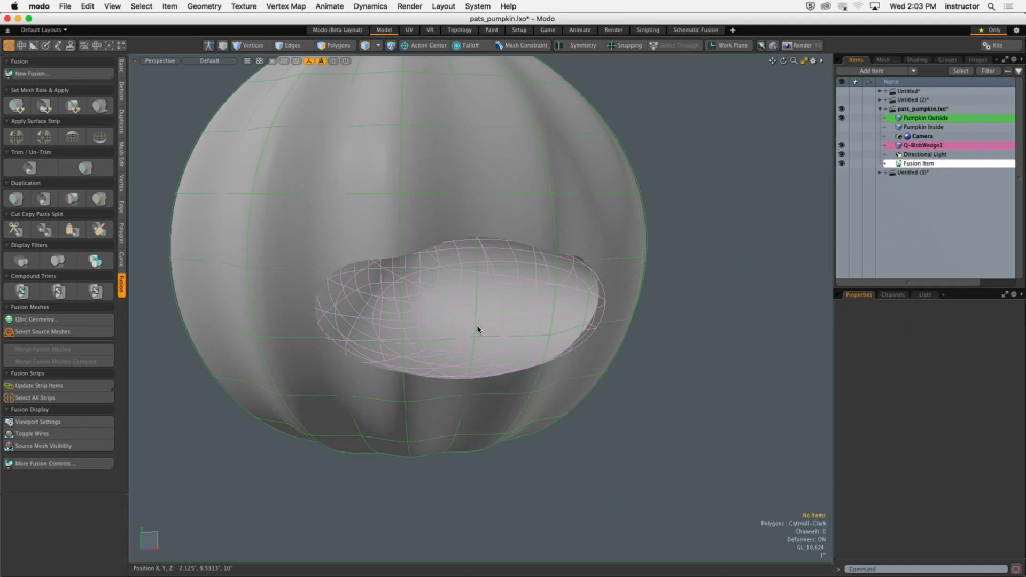
pyautogui.keyDown('alt'); pyautogui.keyDown('shift'); pyautogui.moveTo(686, 195); pyautogui.dragTo(708, 225); pyautogui.keyUp('shift'); pyautogui.keyUp('alt')
# Step: Make the Pumpkin Inside mesh visible and hide the other fusion source meshes to view it through the mouth opening
pyautogui.click(937, 127)
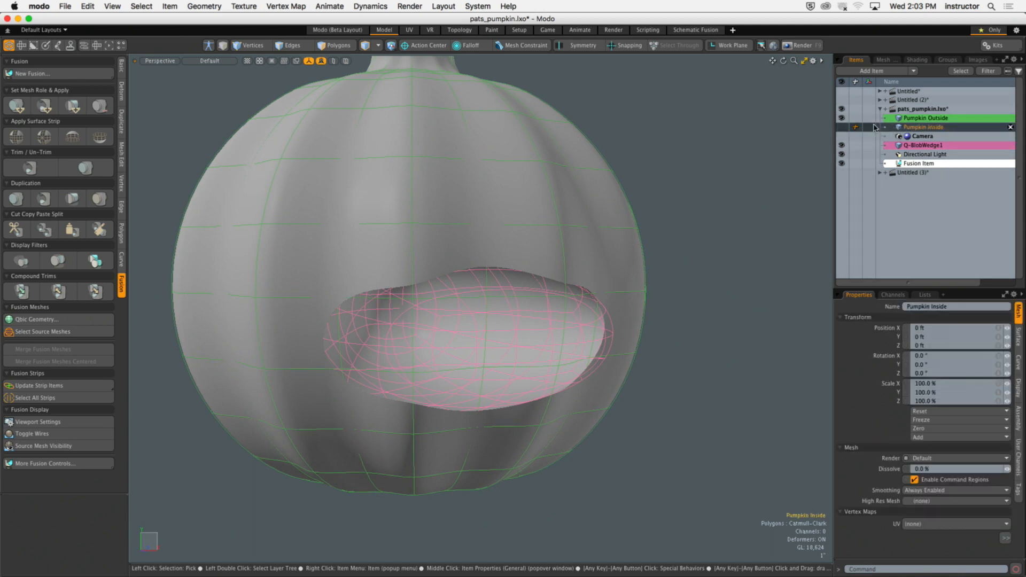
pyautogui.click(841, 128)
pyautogui.keyDown('alt'); pyautogui.moveTo(685, 222); pyautogui.dragTo(412, 300); pyautogui.keyUp('alt')
pyautogui.click(39, 447)
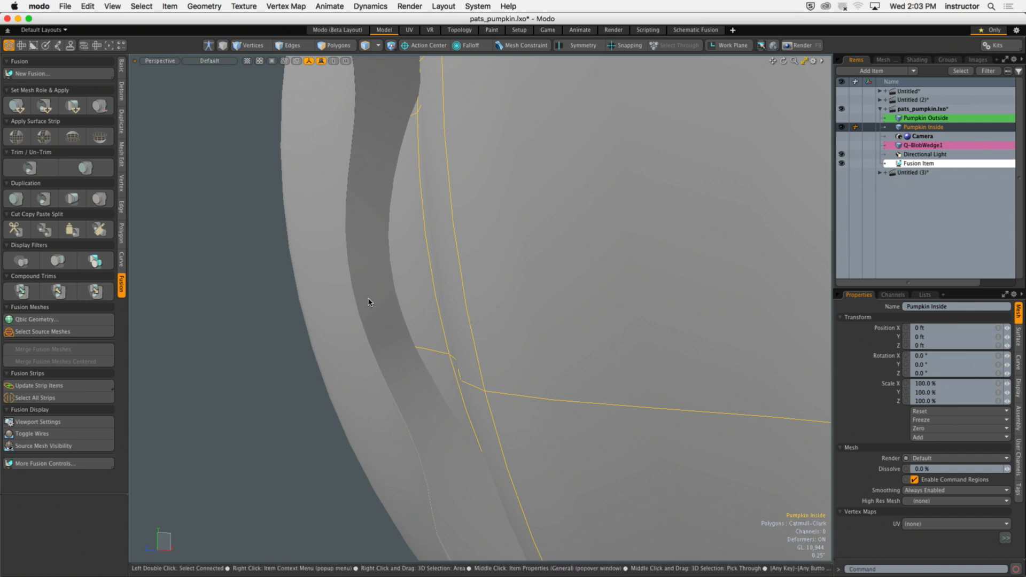
pyautogui.keyDown('ctrl'); pyautogui.keyDown('alt'); pyautogui.moveTo(552, 298); pyautogui.dragTo(623, 296); pyautogui.keyUp('alt'); pyautogui.keyUp('ctrl')
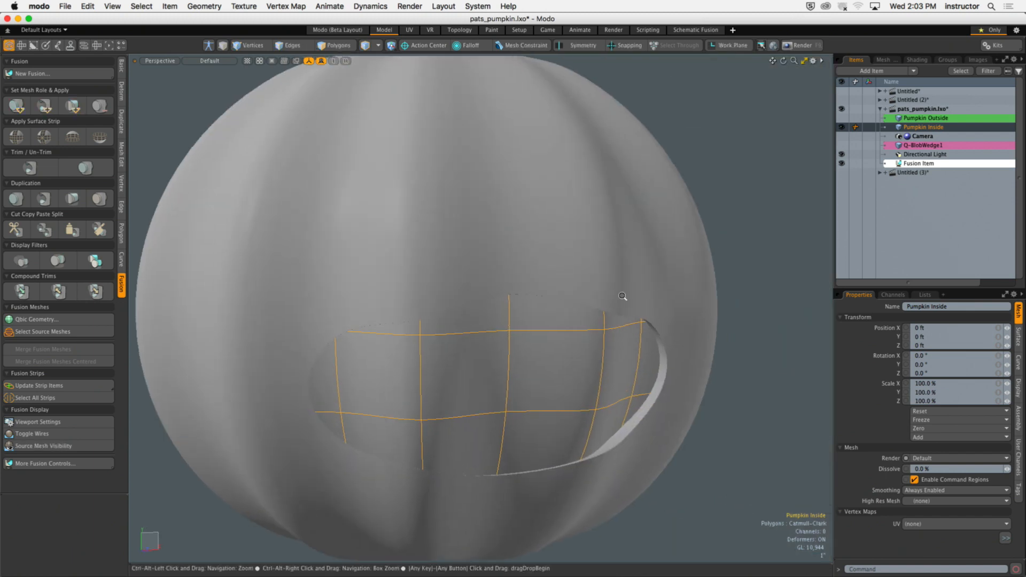
# Step: Subtract Pumpkin Inside from the Pumpkin Outside fusion to hollow the pumpkin, and hide the source meshes
pyautogui.keyDown('shift'); pyautogui.click(924, 117); pyautogui.keyUp('shift')
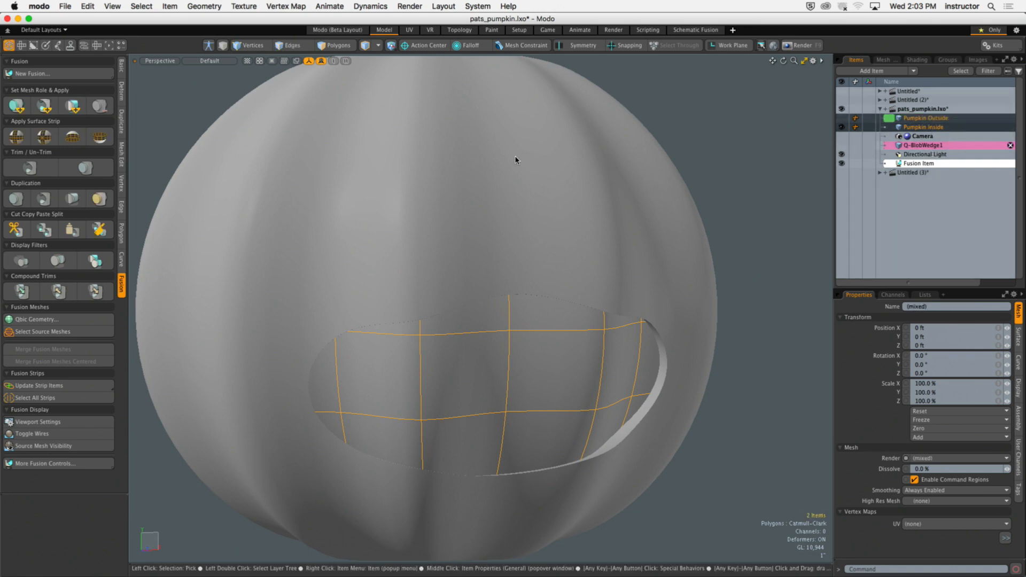
pyautogui.click(52, 110)
pyautogui.keyDown('alt'); pyautogui.moveTo(730, 155); pyautogui.dragTo(761, 148); pyautogui.keyUp('alt')
pyautogui.click(86, 446)
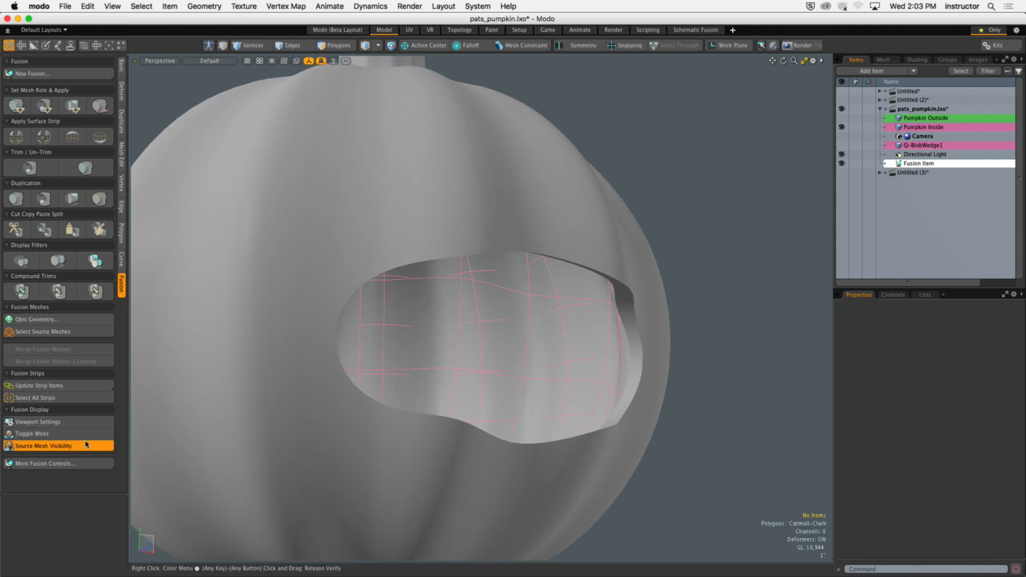
# Step: Examine the hollowed pumpkin's wall and mouth opening up close and from several angles
pyautogui.scroll(5, 744, 259)
pyautogui.keyDown('alt'); pyautogui.moveTo(629, 316); pyautogui.dragTo(732, 322); pyautogui.keyUp('alt')
pyautogui.scroll(5, 511, 355)
pyautogui.keyDown('alt'); pyautogui.moveTo(529, 360); pyautogui.dragTo(271, 381); pyautogui.keyUp('alt')
pyautogui.scroll(-4, 445, 360)
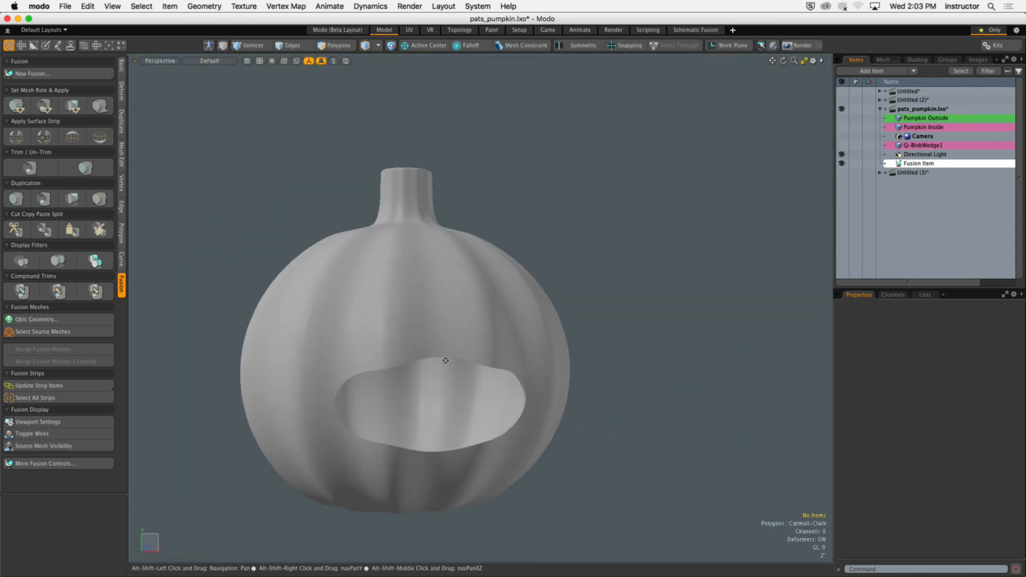
pyautogui.keyDown('alt'); pyautogui.moveTo(446, 359); pyautogui.dragTo(604, 364); pyautogui.keyUp('alt')
pyautogui.scroll(5, 523, 389)
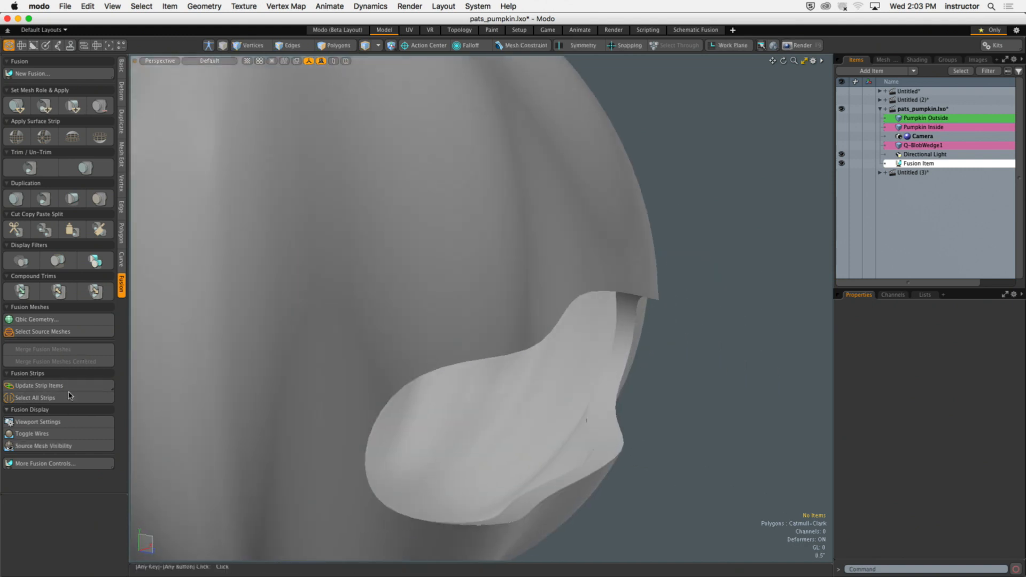
# Step: Set the strip width of the mouth opening's outer edge to 28 % by channel hauling, and deselect the strip
pyautogui.moveTo(650, 289)
pyautogui.keyDown('alt'); pyautogui.keyDown('shift'); pyautogui.mouseDown()
pyautogui.moveTo(554, 309)
pyautogui.moveTo(642, 307)
pyautogui.mouseUp(); pyautogui.keyUp('shift'); pyautogui.keyUp('alt')
pyautogui.keyDown('alt'); pyautogui.moveTo(641, 307); pyautogui.dragTo(591, 262); pyautogui.keyUp('alt')
pyautogui.click(502, 337)
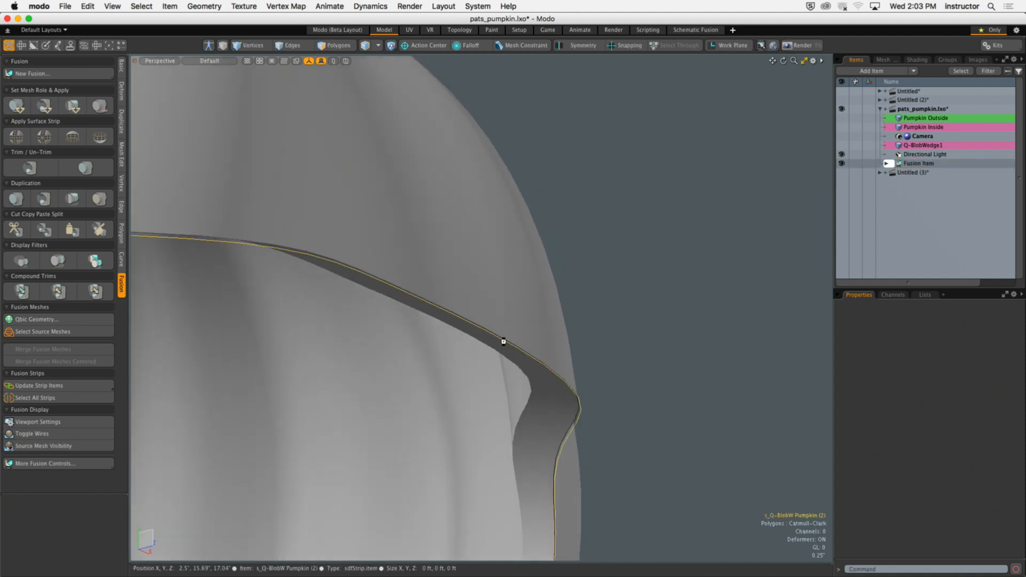
pyautogui.hotkey('ctrl', '`')
pyautogui.moveTo(525, 165); pyautogui.dragTo(759, 95)
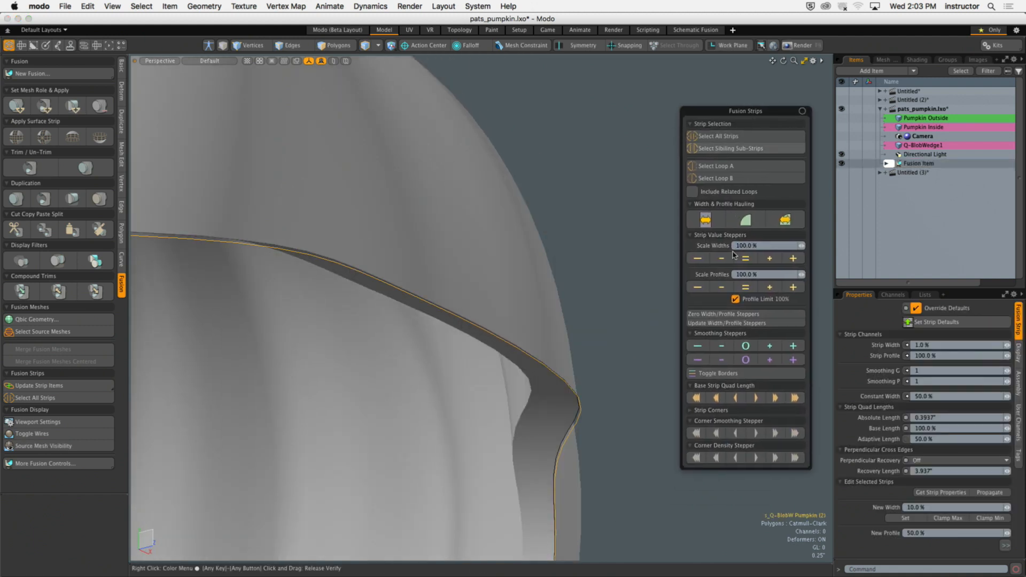
pyautogui.click(706, 220)
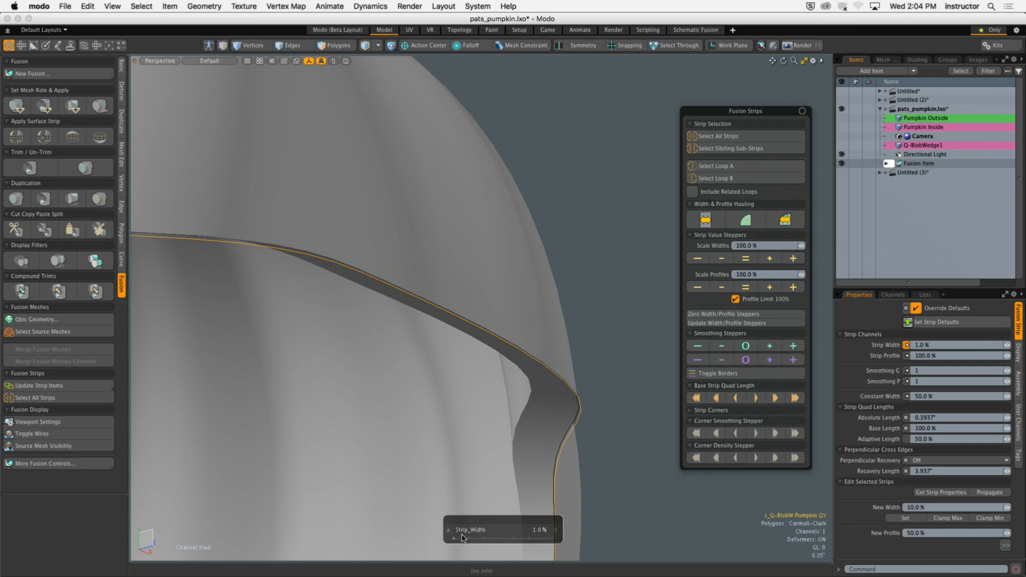
pyautogui.moveTo(462, 535); pyautogui.dragTo(478, 535)
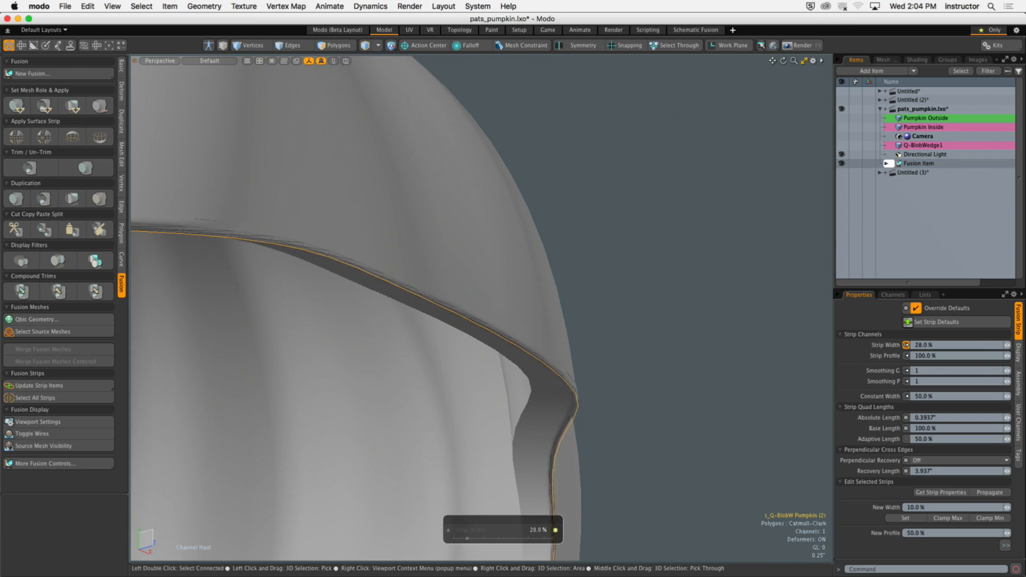
pyautogui.click(664, 420)
# Step: Increase the strip width of the mouth opening's inner edge to about 36 % by channel hauling, and deselect the strip
pyautogui.keyDown('alt'); pyautogui.moveTo(662, 421); pyautogui.dragTo(626, 421); pyautogui.keyUp('alt')
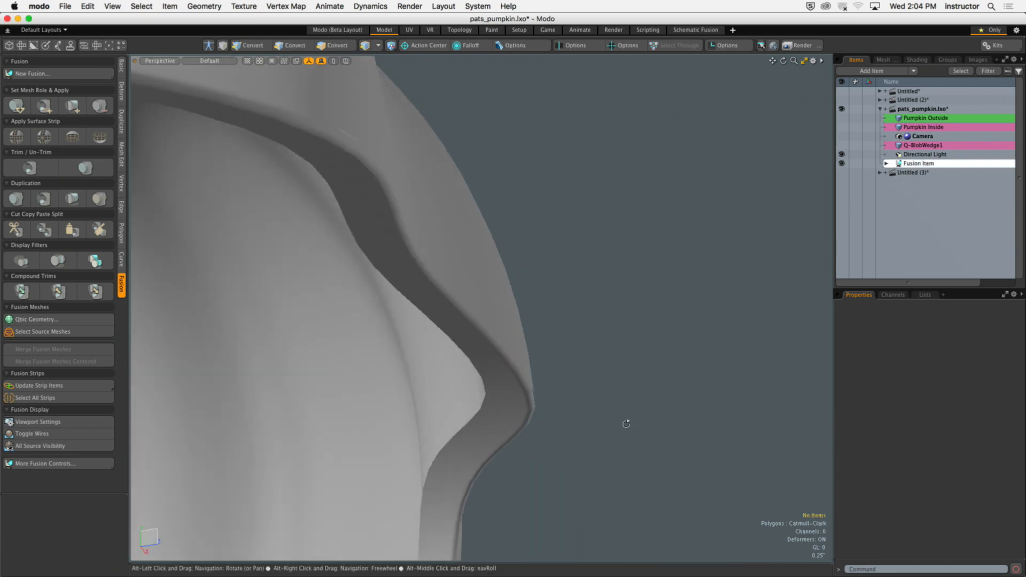
pyautogui.click(481, 410)
pyautogui.doubleClick(481, 410)
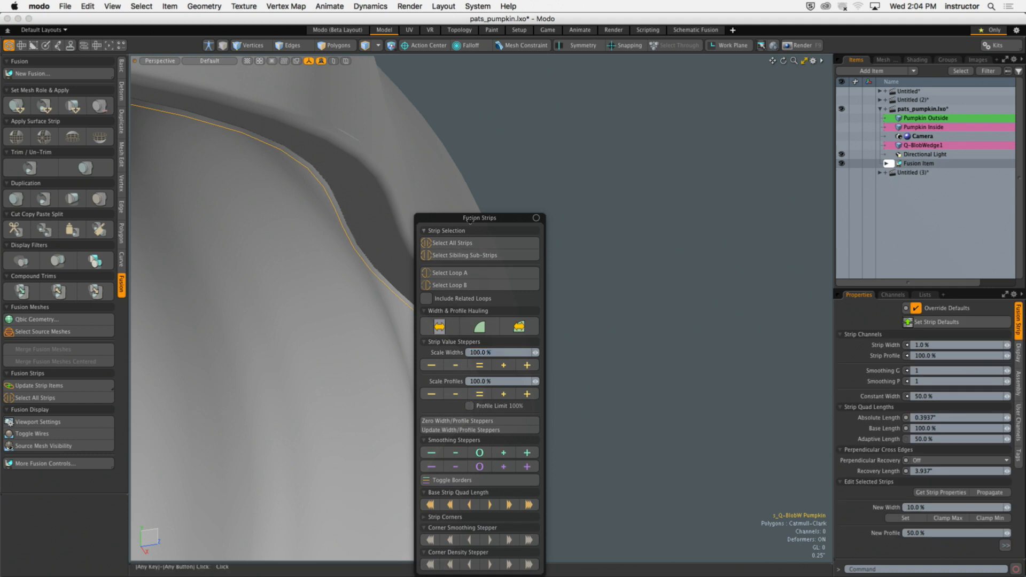
pyautogui.moveTo(480, 218); pyautogui.dragTo(754, 105)
pyautogui.click(713, 216)
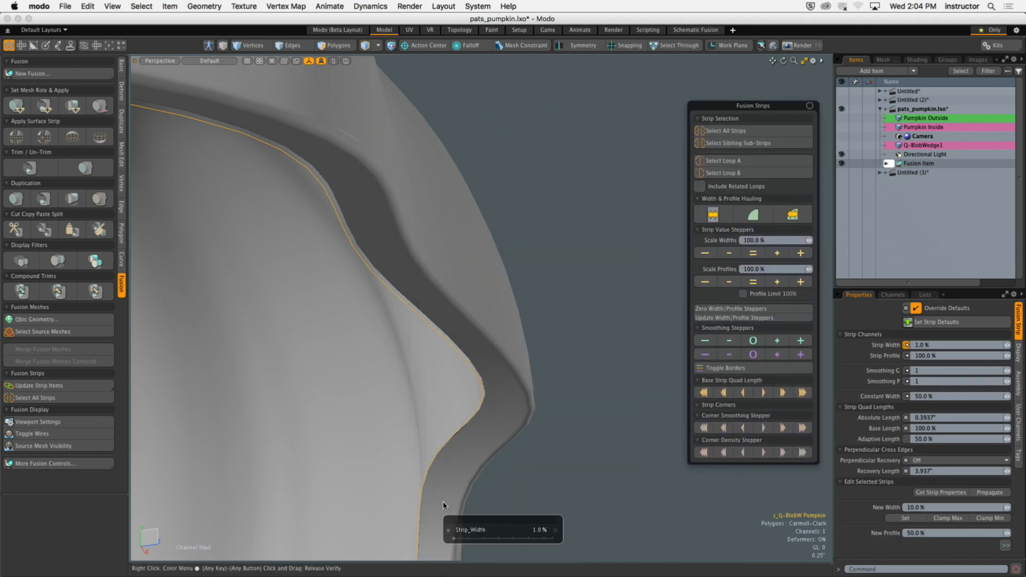
pyautogui.click(475, 537)
pyautogui.moveTo(482, 537); pyautogui.dragTo(518, 537)
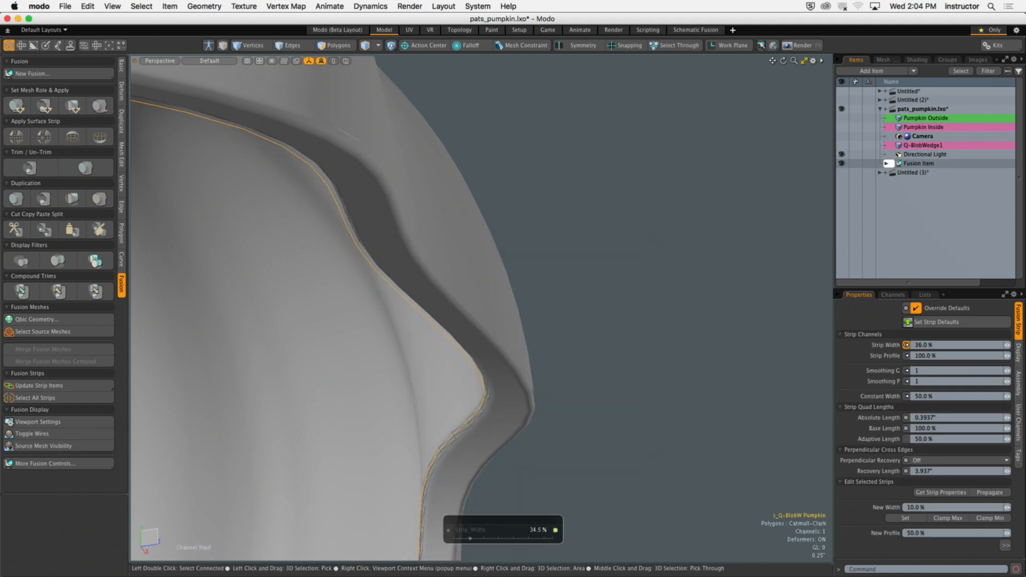
pyautogui.press('space')
pyautogui.click(590, 434)
# Step: Add a Q-Octahedron mesh from the Fusion Qbic presets to the pumpkin scene
pyautogui.keyDown('alt'); pyautogui.moveTo(589, 433); pyautogui.dragTo(465, 394); pyautogui.keyUp('alt')
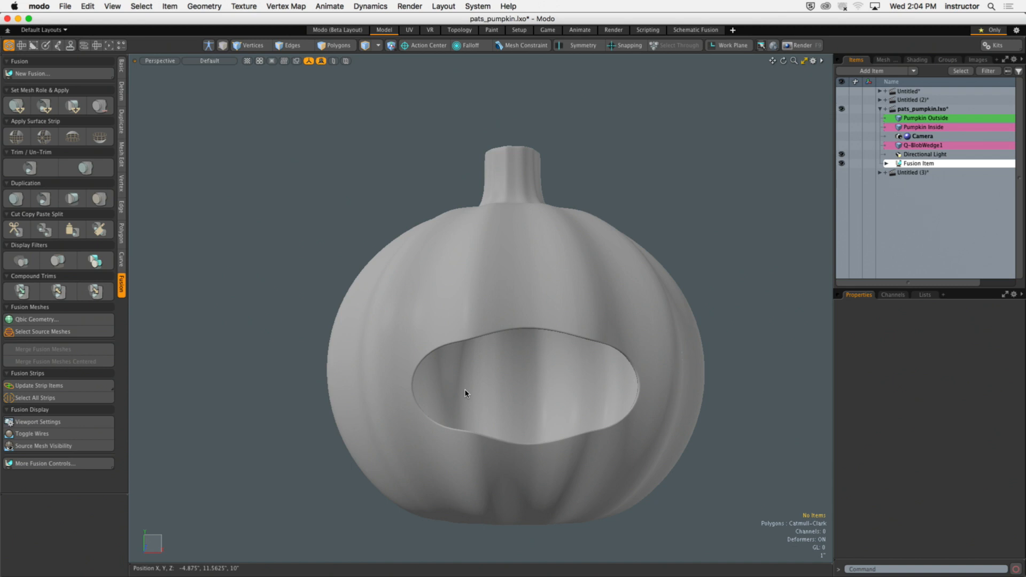
pyautogui.keyDown('alt'); pyautogui.moveTo(465, 305); pyautogui.dragTo(538, 358); pyautogui.keyUp('alt')
pyautogui.click(35, 319)
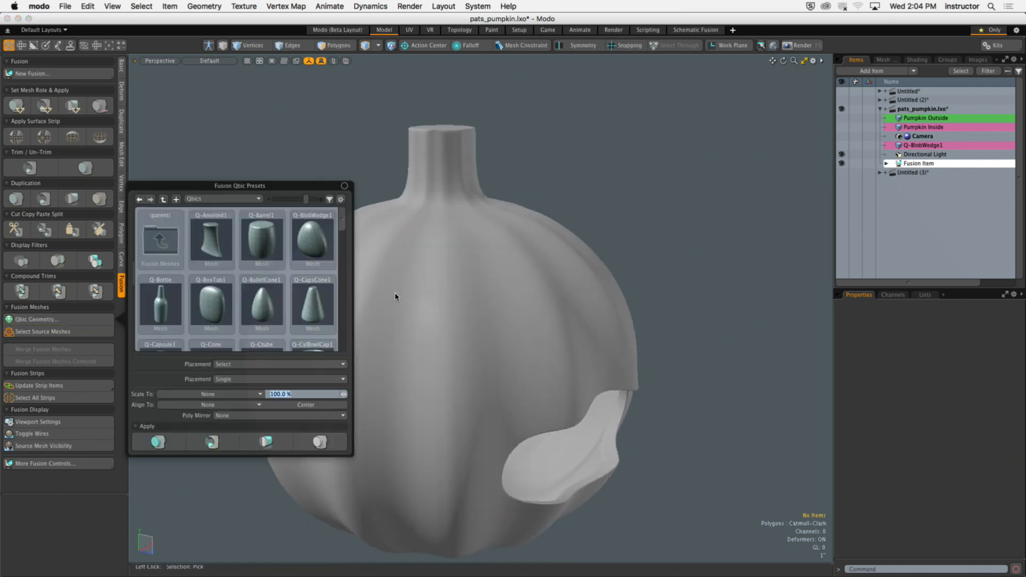
pyautogui.moveTo(342, 228); pyautogui.dragTo(351, 289)
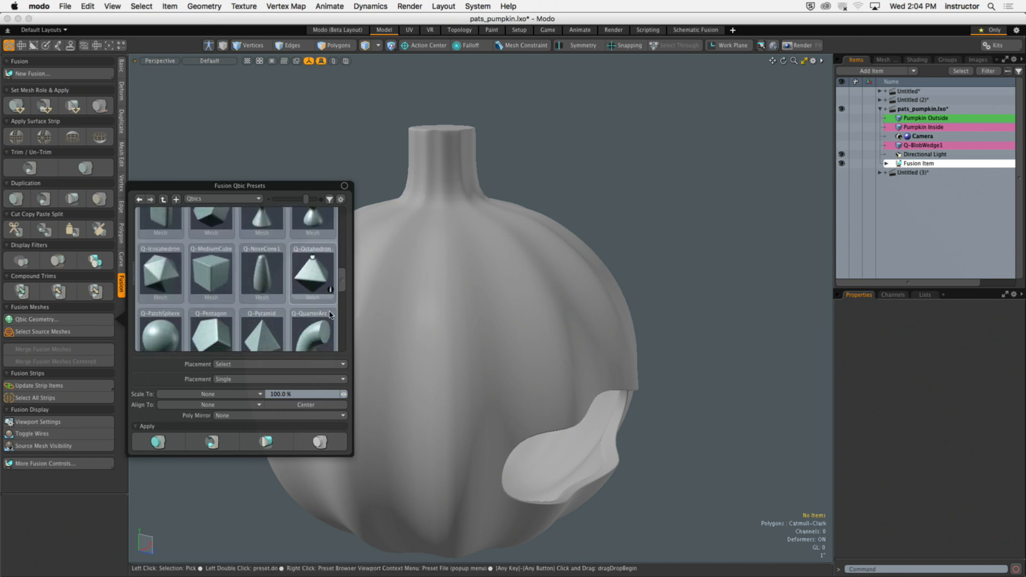
pyautogui.doubleClick(314, 273)
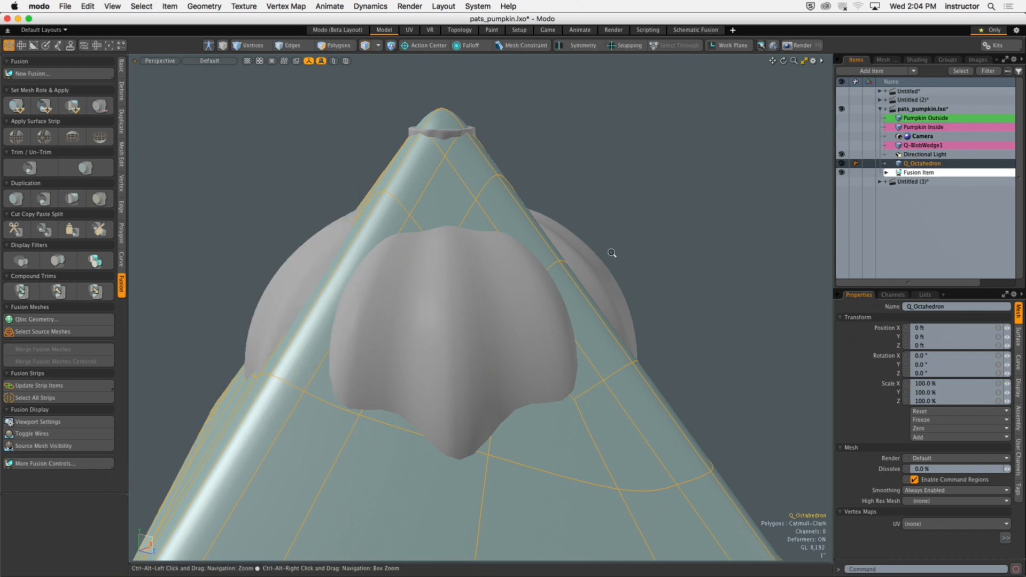
pyautogui.keyDown('ctrl'); pyautogui.keyDown('alt'); pyautogui.moveTo(612, 253); pyautogui.dragTo(561, 276); pyautogui.keyUp('alt'); pyautogui.keyUp('ctrl')
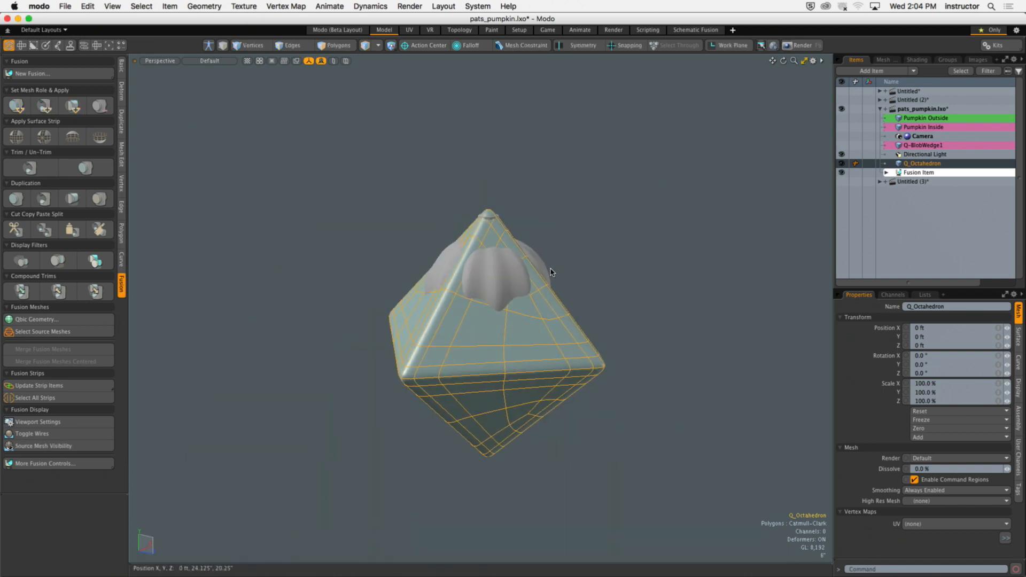
# Step: Scale the octahedron uniformly to 51.5 % and rotate it to -90° about X
pyautogui.press('e')
pyautogui.press('r')
pyautogui.moveTo(487, 339); pyautogui.dragTo(433, 408)
pyautogui.press('e')
pyautogui.keyDown('ctrl'); pyautogui.moveTo(517, 367); pyautogui.dragTo(595, 261); pyautogui.keyUp('ctrl')
pyautogui.press('super+z')
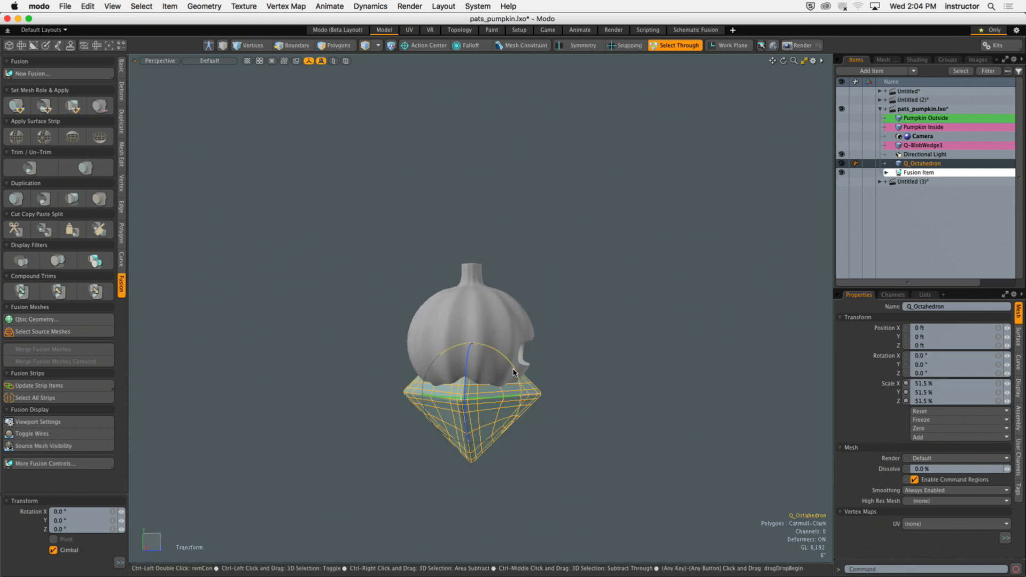
pyautogui.keyDown('ctrl'); pyautogui.moveTo(513, 373); pyautogui.dragTo(452, 365); pyautogui.keyUp('ctrl')
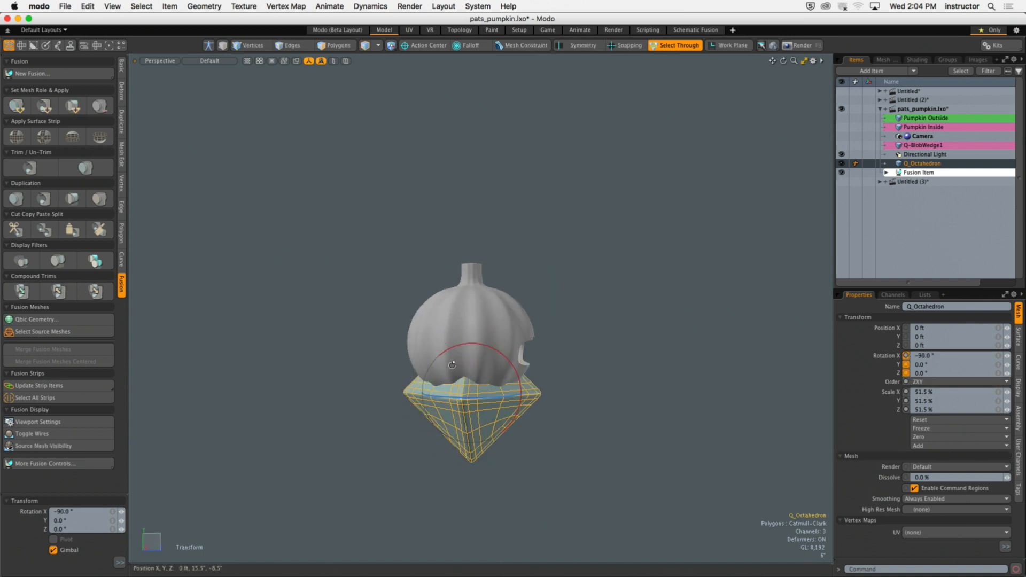
# Step: Move the octahedron in front of the pumpkin to Y 18.375", Z 23.5", and scale it uniformly to 29.0975 %
pyautogui.press('w')
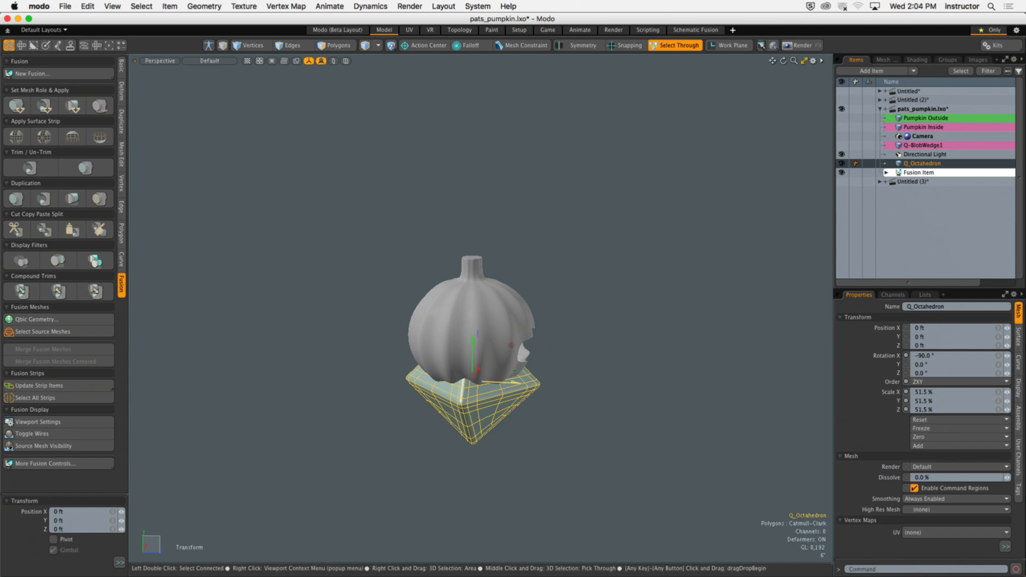
pyautogui.moveTo(513, 382); pyautogui.dragTo(599, 366)
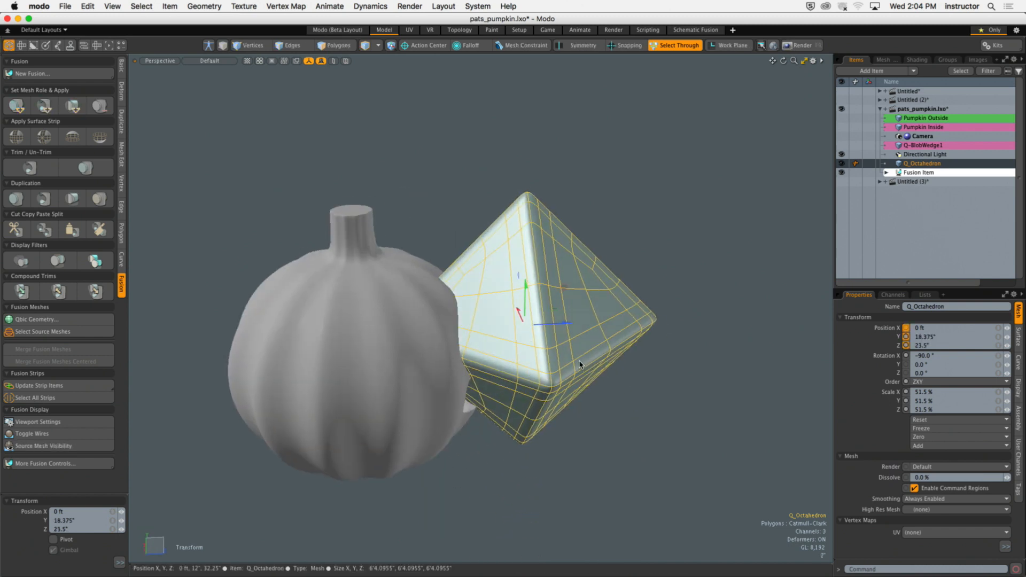
pyautogui.press('r')
pyautogui.moveTo(533, 332); pyautogui.dragTo(455, 323)
# Step: Tilt the octahedron to -101.5° about X and, with the action center set to Selection, move it to X -4.6875", Y 23.7122", Z 22.3227"
pyautogui.press('e')
pyautogui.hotkey('alt', 'a')
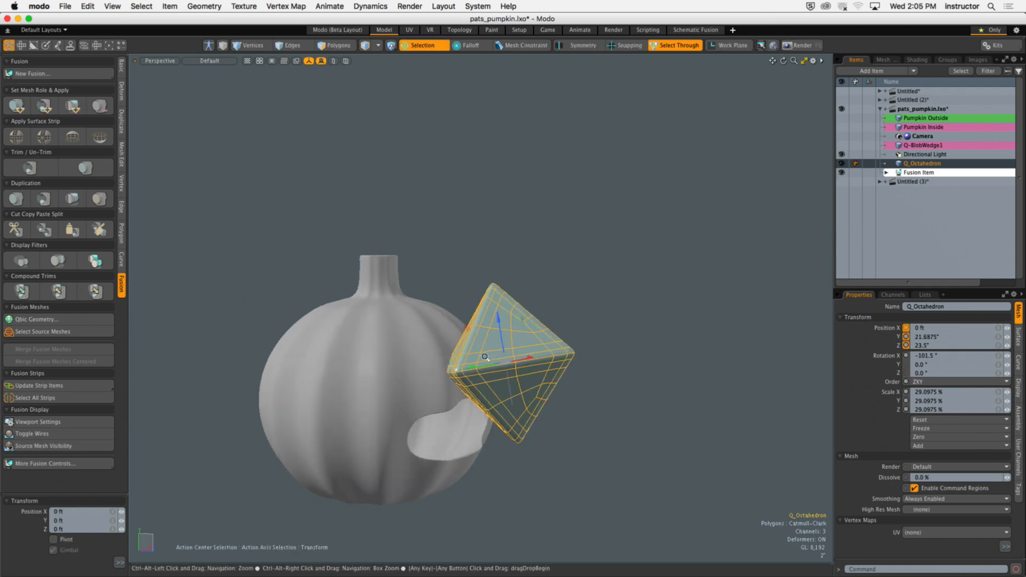
pyautogui.scroll(5, 447, 368)
pyautogui.keyDown('alt'); pyautogui.moveTo(446, 367); pyautogui.dragTo(494, 371); pyautogui.keyUp('alt')
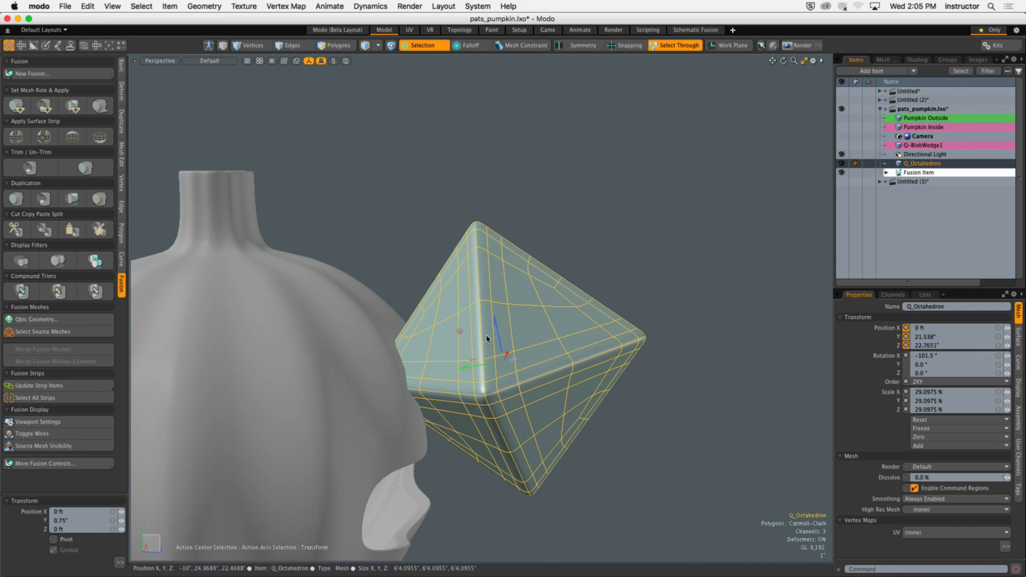
pyautogui.moveTo(498, 334); pyautogui.dragTo(343, 286)
pyautogui.moveTo(570, 346); pyautogui.dragTo(392, 394)
pyautogui.press('space')
pyautogui.click(619, 249)
# Step: Subtract the octahedron from the Pumpkin Outside fusion to cut an eye opening above the mouth
pyautogui.keyDown('alt'); pyautogui.moveTo(618, 249); pyautogui.dragTo(515, 303); pyautogui.keyUp('alt')
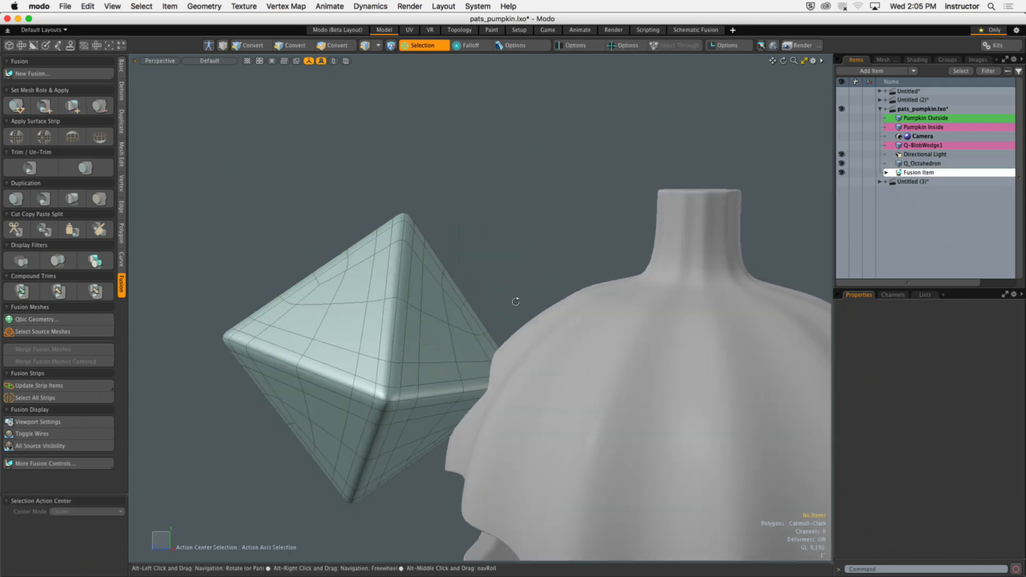
pyautogui.keyDown('ctrl'); pyautogui.click(924, 117); pyautogui.keyUp('ctrl')
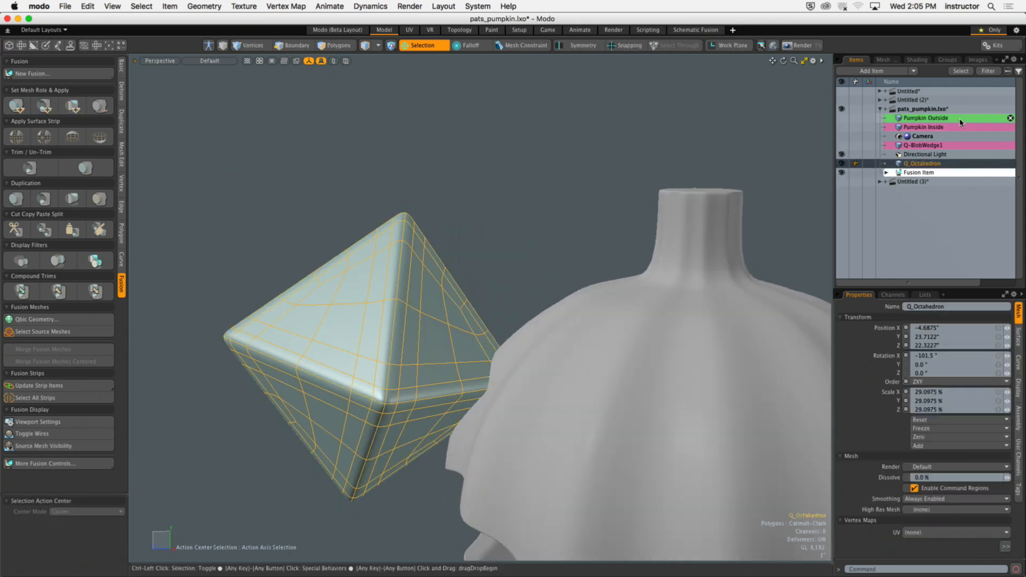
pyautogui.keyDown('alt'); pyautogui.moveTo(598, 209); pyautogui.dragTo(516, 206); pyautogui.keyUp('alt')
pyautogui.keyDown('alt'); pyautogui.moveTo(516, 206); pyautogui.dragTo(474, 137); pyautogui.keyUp('alt')
pyautogui.click(44, 106)
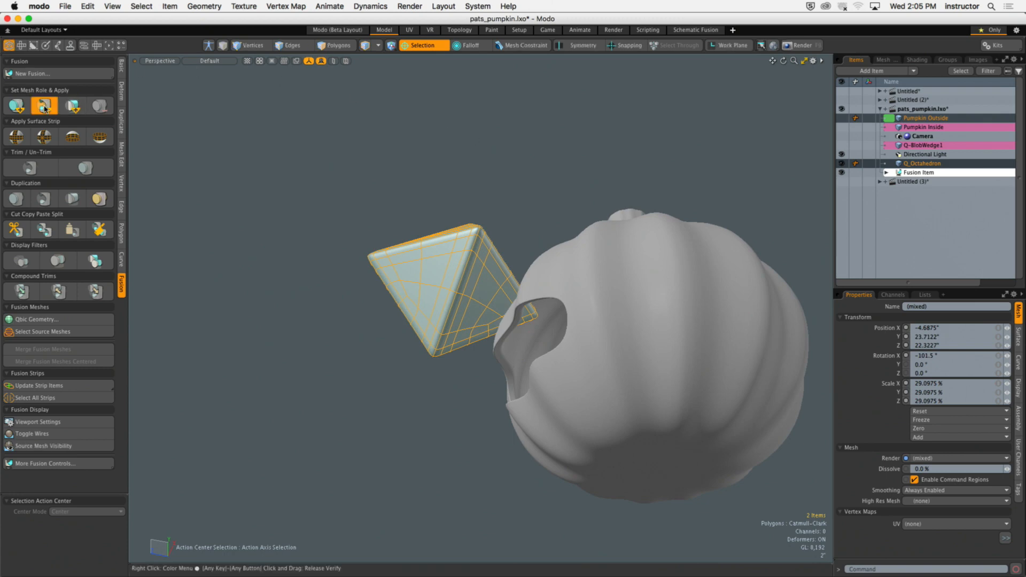
pyautogui.click(527, 183)
# Step: Rotate the subtracted octahedron to X -61.5°, Y 180°, Z 180°, and move it to X -7.6875", Y 25.5765", Z 20.386"
pyautogui.keyDown('alt'); pyautogui.moveTo(527, 183); pyautogui.dragTo(561, 314); pyautogui.keyUp('alt')
pyautogui.keyDown('alt'); pyautogui.moveTo(457, 286); pyautogui.dragTo(568, 322); pyautogui.keyUp('alt')
pyautogui.click(522, 293)
pyautogui.press('e')
pyautogui.moveTo(561, 274); pyautogui.dragTo(459, 294)
pyautogui.press('w')
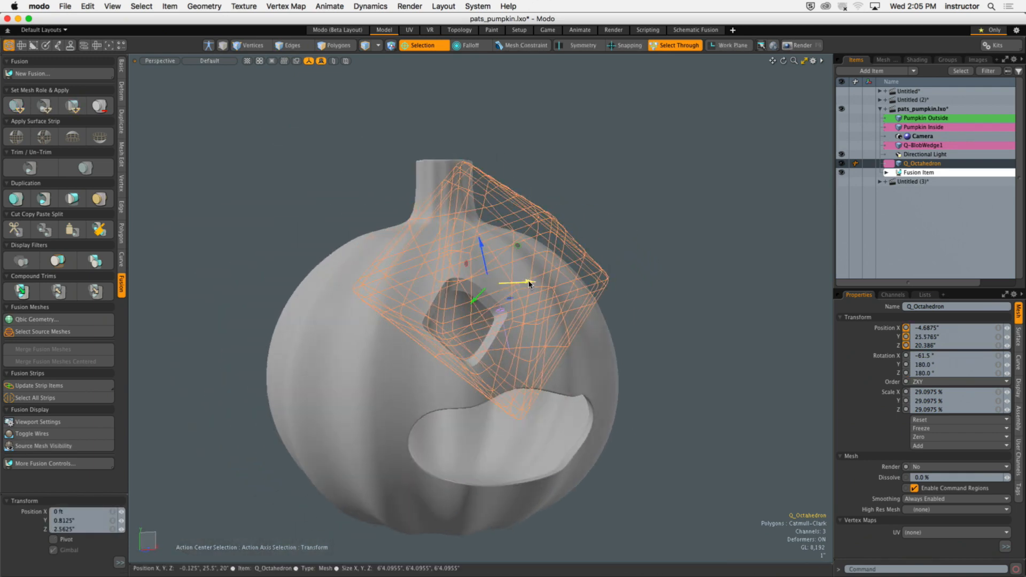
pyautogui.moveTo(528, 284); pyautogui.dragTo(473, 334)
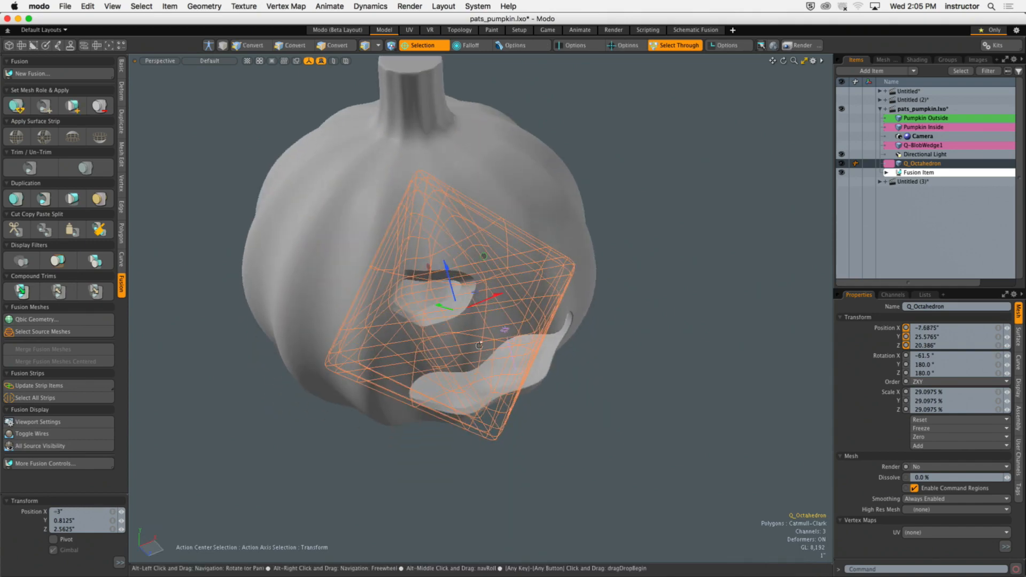
# Step: Rotate the subtracted octahedron to Z 165.95° and move it to X -7.4903", Y 26.6284", Z 18.8179"
pyautogui.press('q')
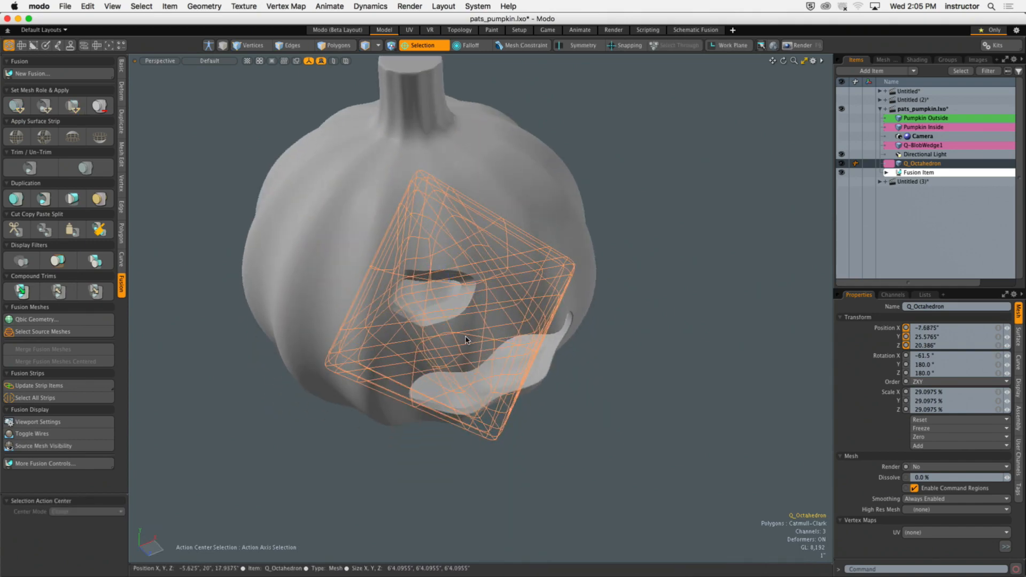
pyautogui.press('e')
pyautogui.keyDown('alt'); pyautogui.moveTo(466, 340); pyautogui.dragTo(420, 300); pyautogui.keyUp('alt')
pyautogui.press('w')
pyautogui.keyDown('alt'); pyautogui.moveTo(472, 323); pyautogui.dragTo(506, 322); pyautogui.keyUp('alt')
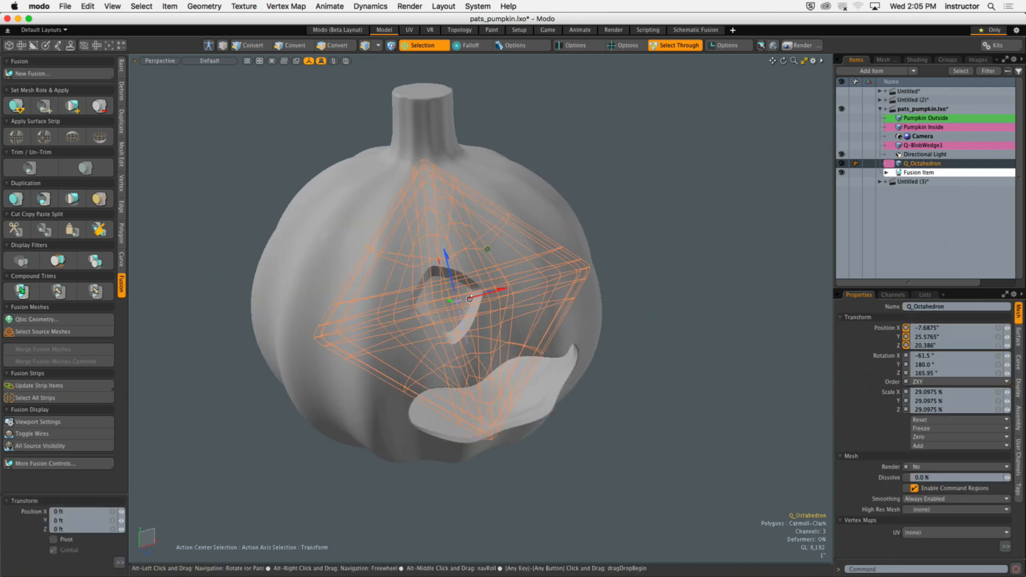
pyautogui.moveTo(444, 251); pyautogui.dragTo(442, 240)
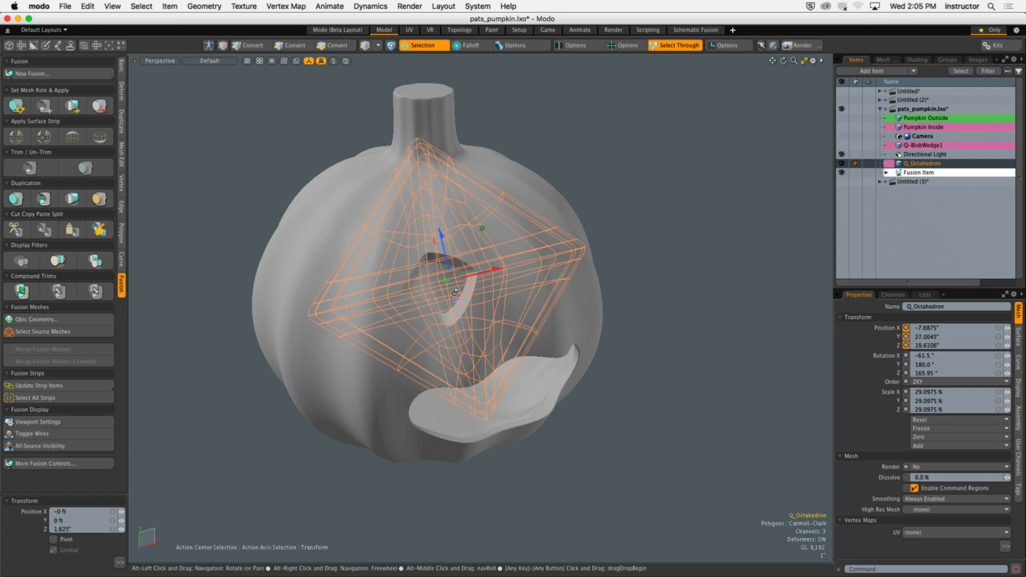
pyautogui.keyDown('alt'); pyautogui.moveTo(416, 299); pyautogui.dragTo(457, 292); pyautogui.keyUp('alt')
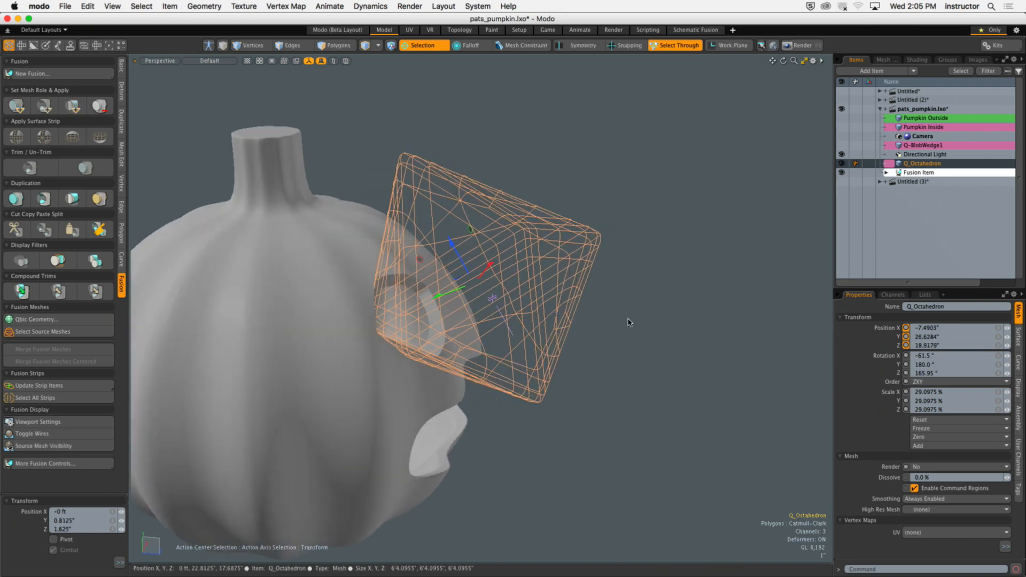
pyautogui.press('space')
pyautogui.click(630, 321)
# Step: Hide the fusion's source meshes and make only the octahedron visible again over the pumpkin
pyautogui.keyDown('alt'); pyautogui.moveTo(630, 320); pyautogui.dragTo(635, 361); pyautogui.keyUp('alt')
pyautogui.scroll(-3, 577, 324)
pyautogui.keyDown('alt'); pyautogui.moveTo(635, 361); pyautogui.dragTo(604, 359); pyautogui.keyUp('alt')
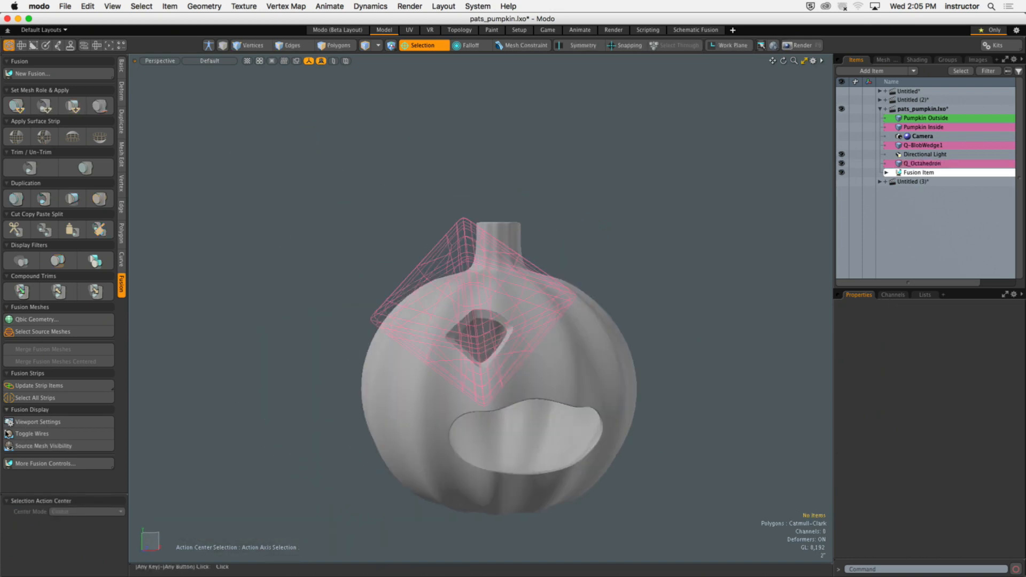
pyautogui.click(43, 447)
pyautogui.keyDown('alt'); pyautogui.moveTo(295, 370); pyautogui.dragTo(361, 373); pyautogui.keyUp('alt')
pyautogui.scroll(4, 371, 374)
pyautogui.click(842, 163)
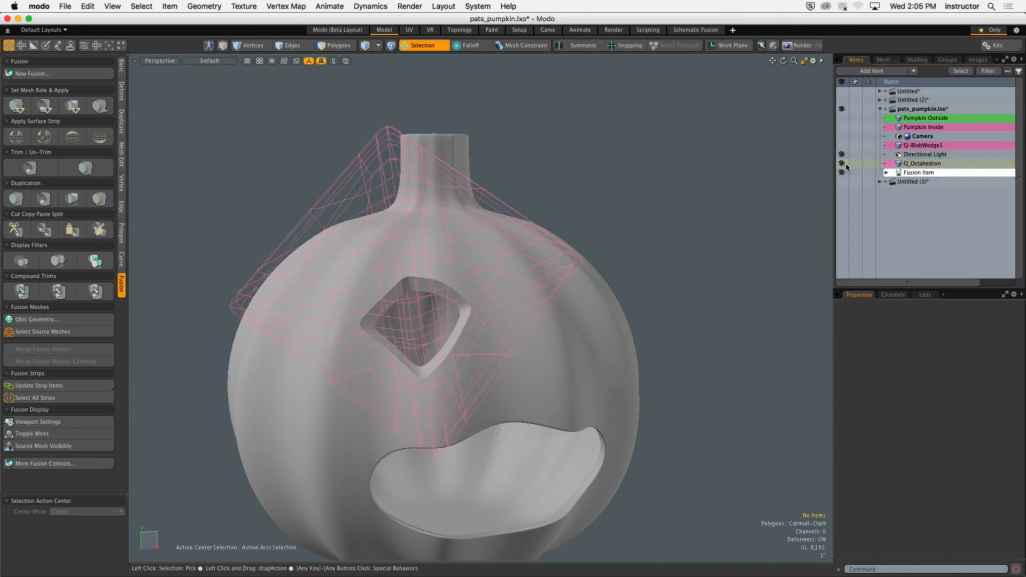
# Step: Select all connected polygons of the octahedron and set the action center to Origin
pyautogui.keyDown('alt'); pyautogui.moveTo(623, 229); pyautogui.dragTo(635, 263); pyautogui.keyUp('alt')
pyautogui.press('3')
pyautogui.doubleClick(520, 263)
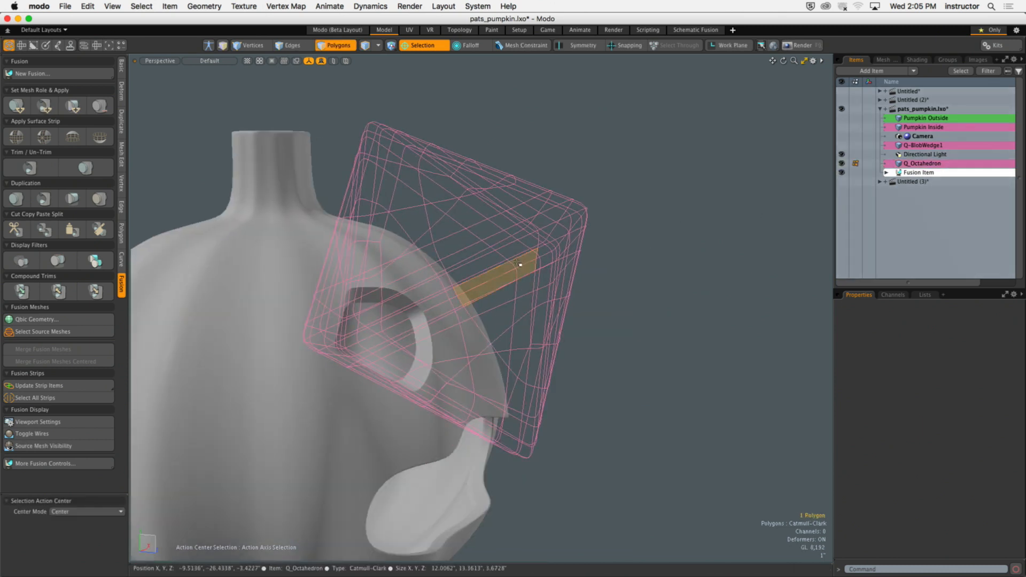
pyautogui.keyDown('alt'); pyautogui.keyDown('shift'); pyautogui.moveTo(550, 233); pyautogui.dragTo(581, 282); pyautogui.keyUp('shift'); pyautogui.keyUp('alt')
pyautogui.click(425, 46)
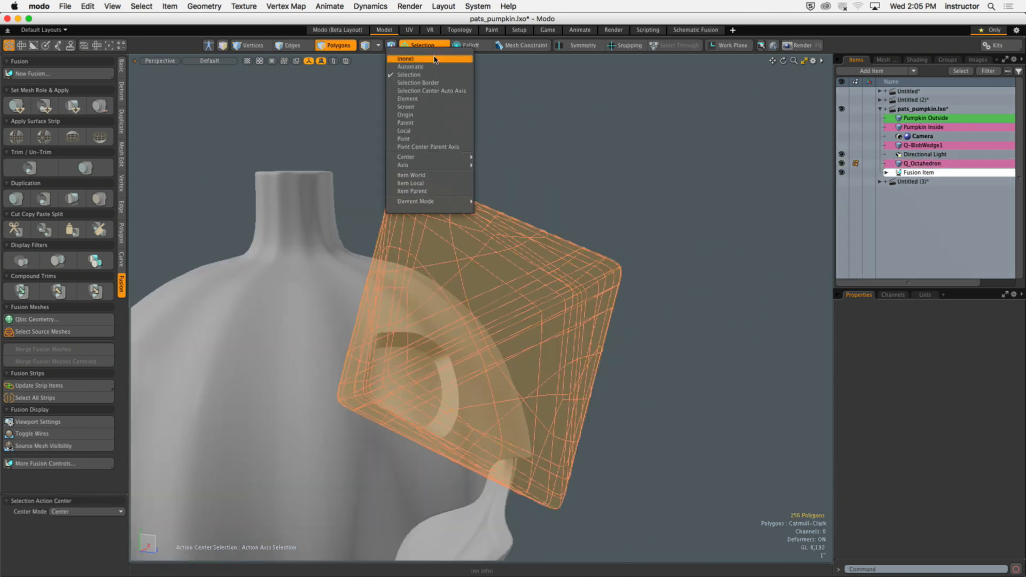
pyautogui.click(427, 116)
pyautogui.keyDown('alt'); pyautogui.moveTo(607, 184); pyautogui.dragTo(580, 222); pyautogui.keyUp('alt')
pyautogui.click(627, 252)
pyautogui.doubleClick(490, 326)
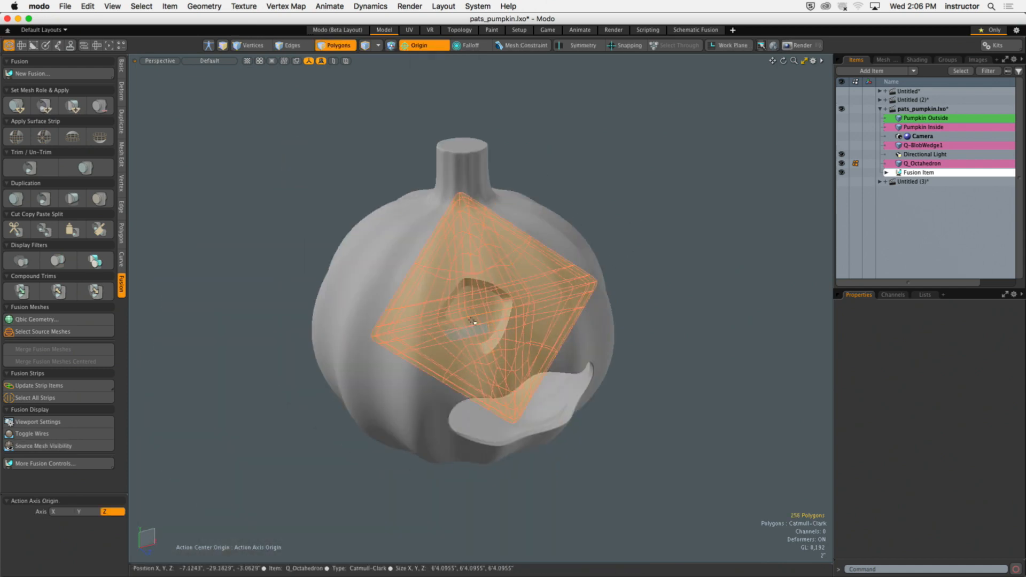
# Step: Mirror the octahedron's polygons across the X axis to cut the second eye, and clear the selection
pyautogui.click(122, 121)
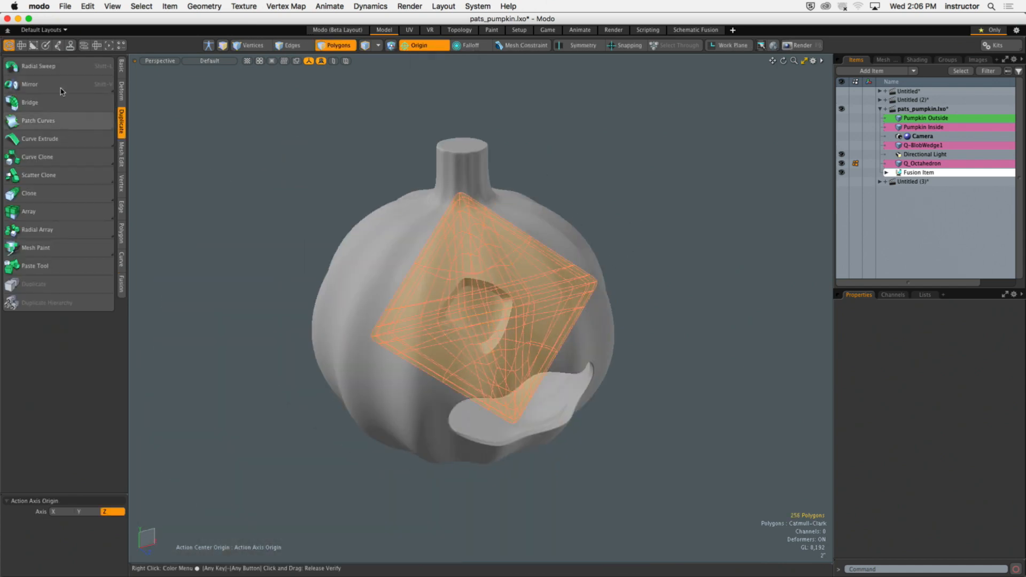
pyautogui.click(60, 84)
pyautogui.click(697, 266)
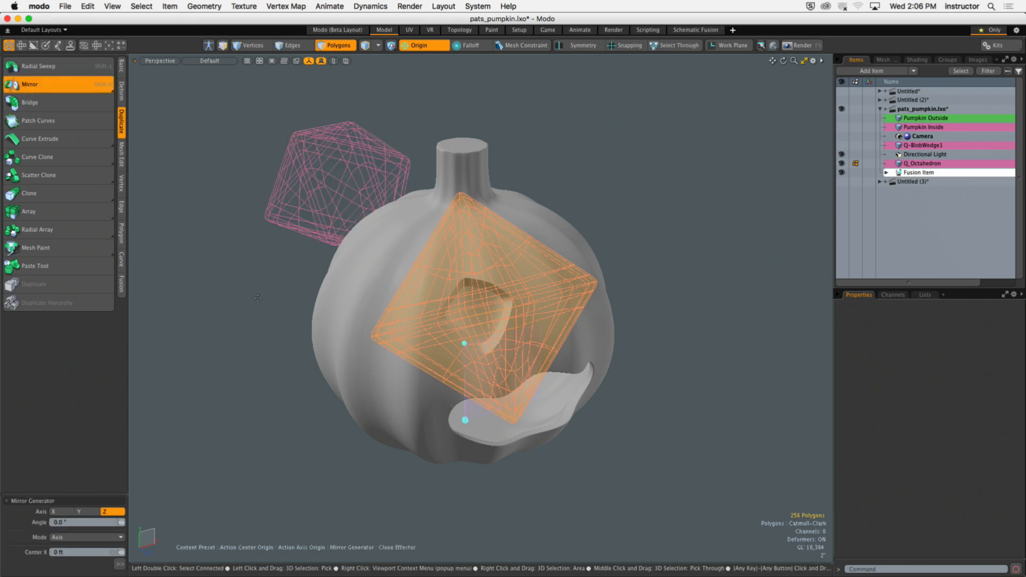
pyautogui.click(59, 515)
pyautogui.keyDown('alt'); pyautogui.moveTo(513, 224); pyautogui.dragTo(178, 389); pyautogui.keyUp('alt')
pyautogui.press('space')
pyautogui.click(662, 161)
# Step: Hide the source meshes and inspect the carved eyes and mouth from several angles
pyautogui.click(121, 284)
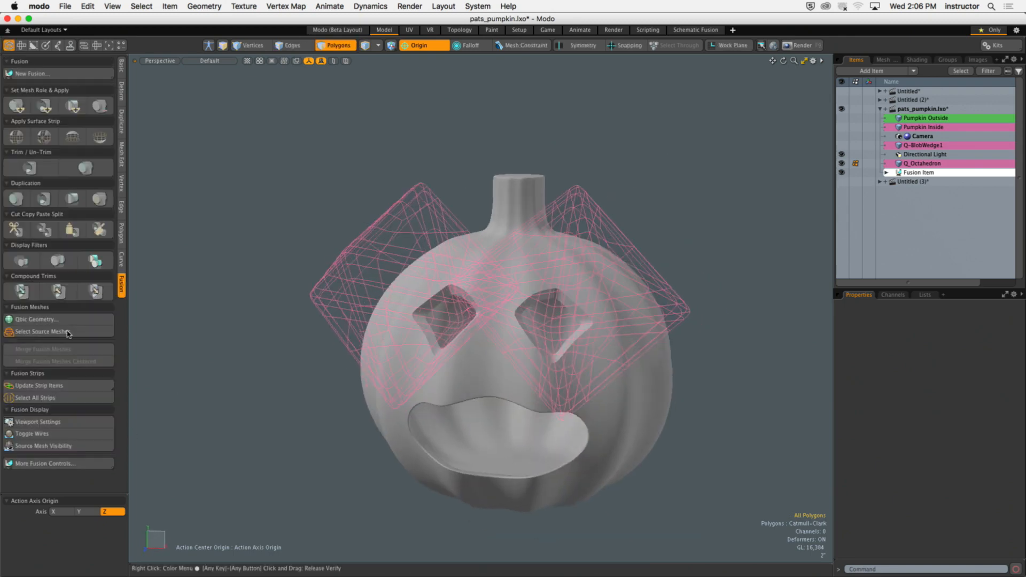
pyautogui.click(42, 446)
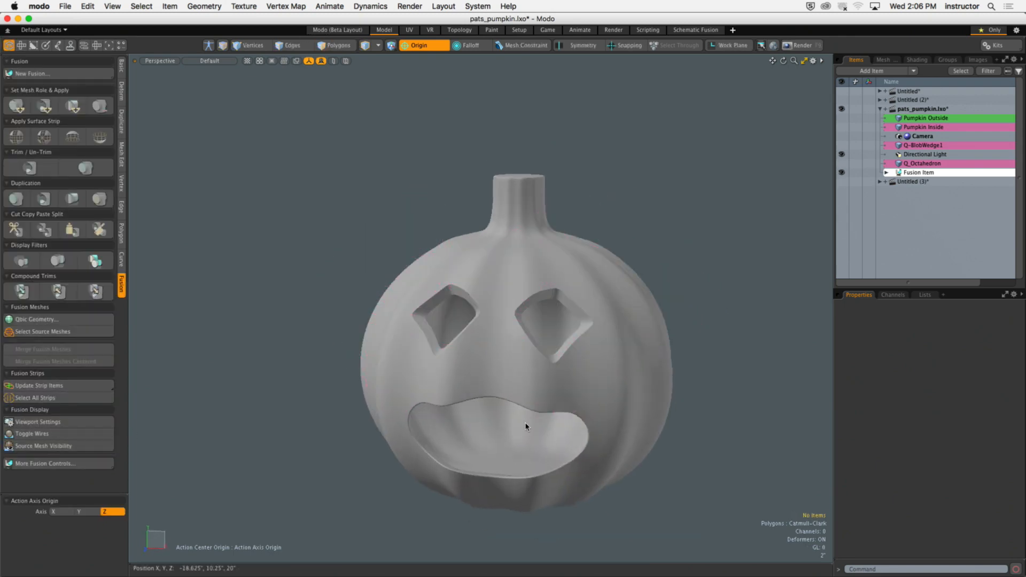
pyautogui.keyDown('alt'); pyautogui.moveTo(531, 380); pyautogui.dragTo(558, 343); pyautogui.keyUp('alt')
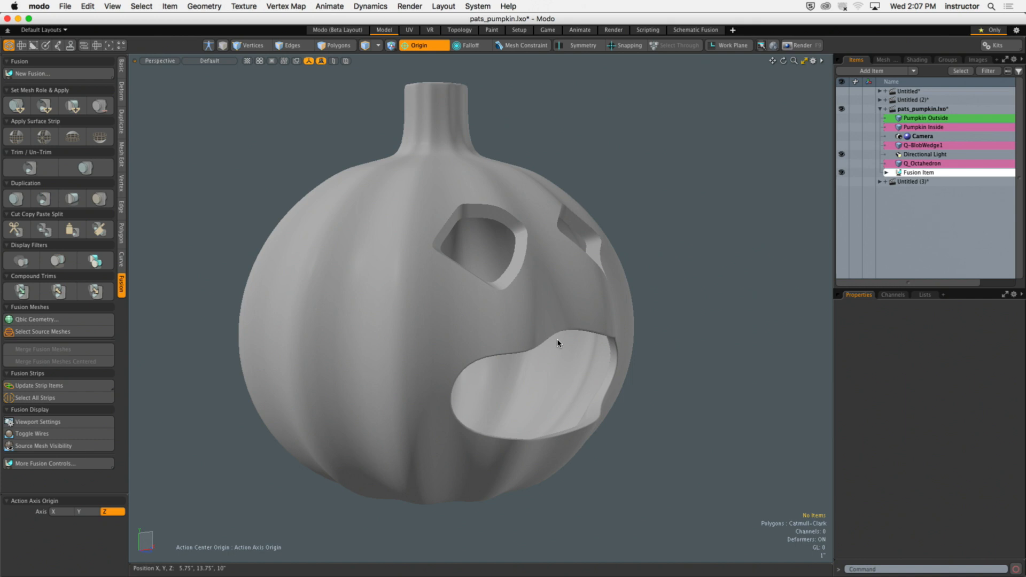
pyautogui.keyDown('alt'); pyautogui.moveTo(588, 378); pyautogui.dragTo(520, 317); pyautogui.keyUp('alt')
pyautogui.scroll(5, 464, 323)
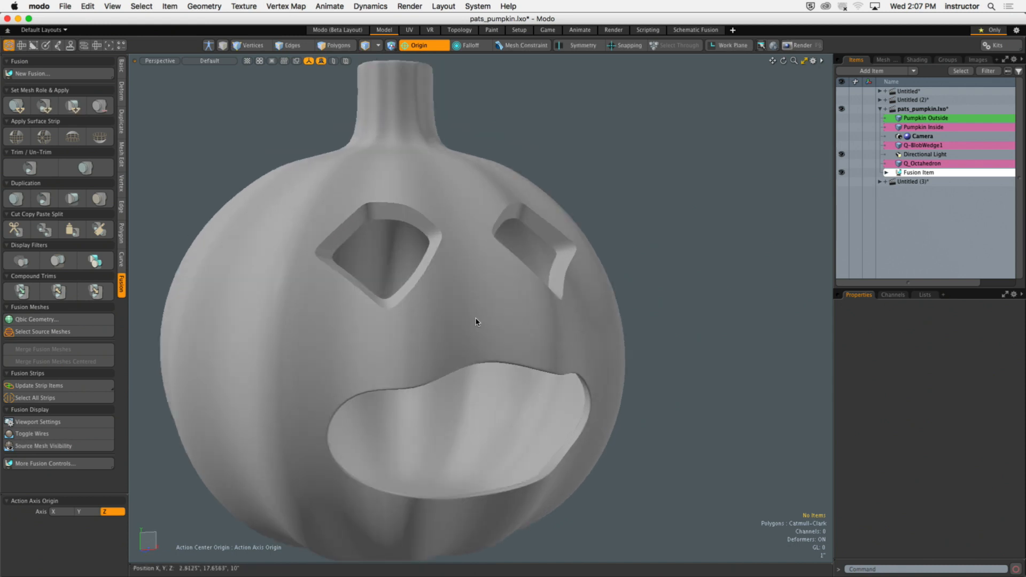
pyautogui.keyDown('alt'); pyautogui.moveTo(475, 321); pyautogui.dragTo(441, 315); pyautogui.keyUp('alt')
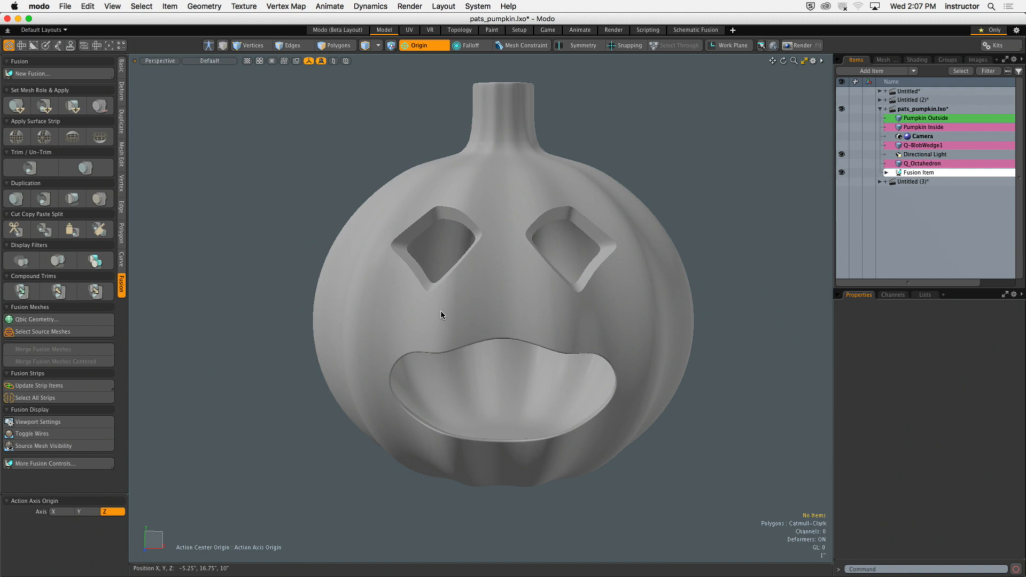
pyautogui.keyDown('alt'); pyautogui.moveTo(599, 225); pyautogui.dragTo(615, 182); pyautogui.keyUp('alt')
# Step: Switch to Google Chrome and search Google Images for "jack-o-lantern templates stencils" in a new tab
pyautogui.click(142, 556)
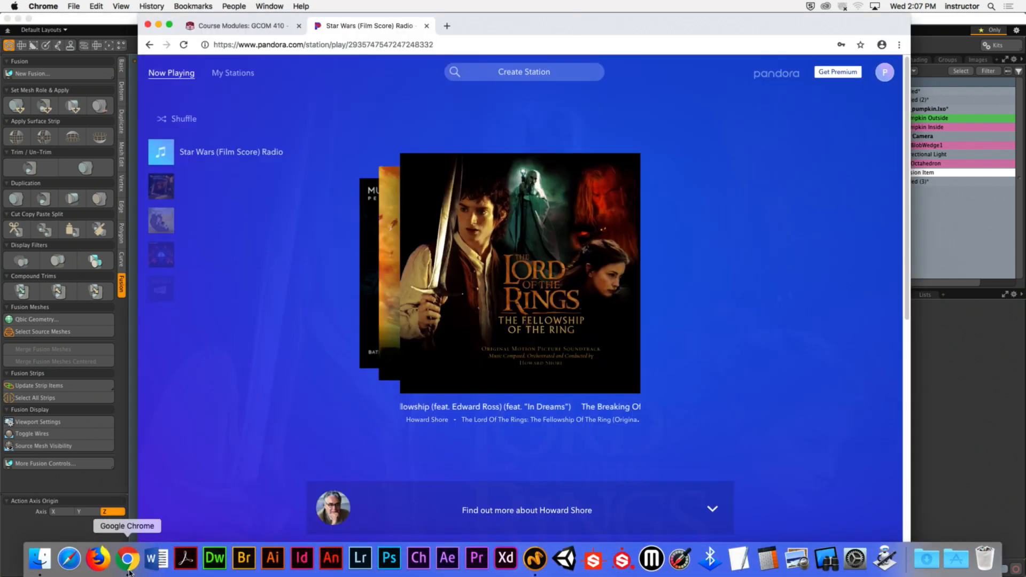
pyautogui.click(446, 25)
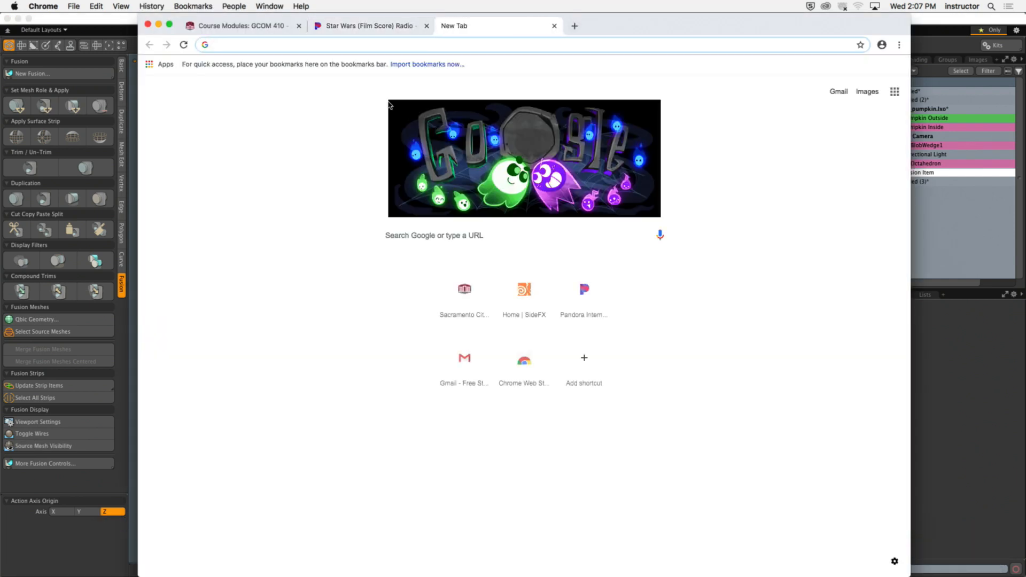
pyautogui.write('jack-o0l')
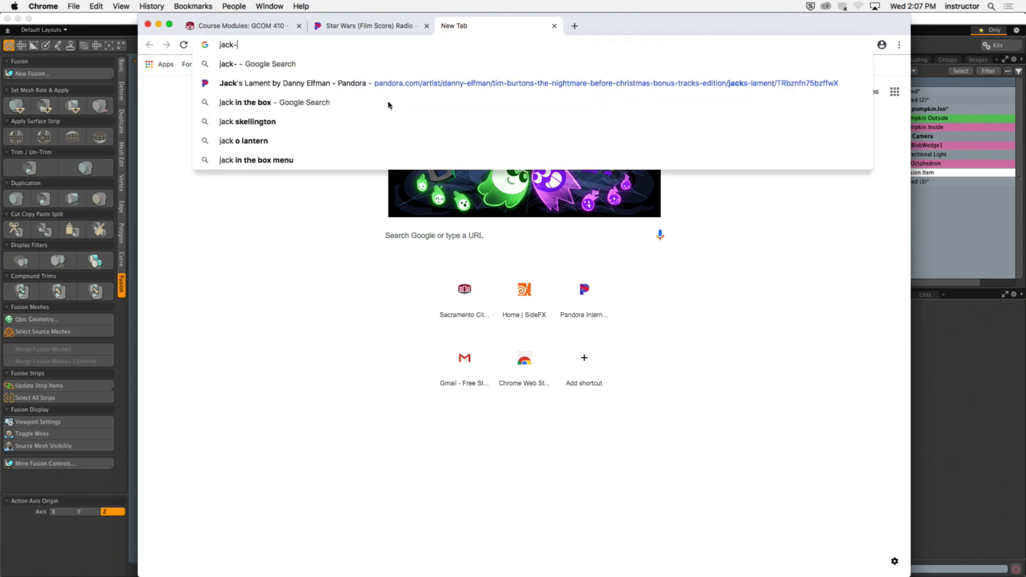
pyautogui.press('BackSpace')
pyautogui.press('BackSpace')
pyautogui.write('-lat')
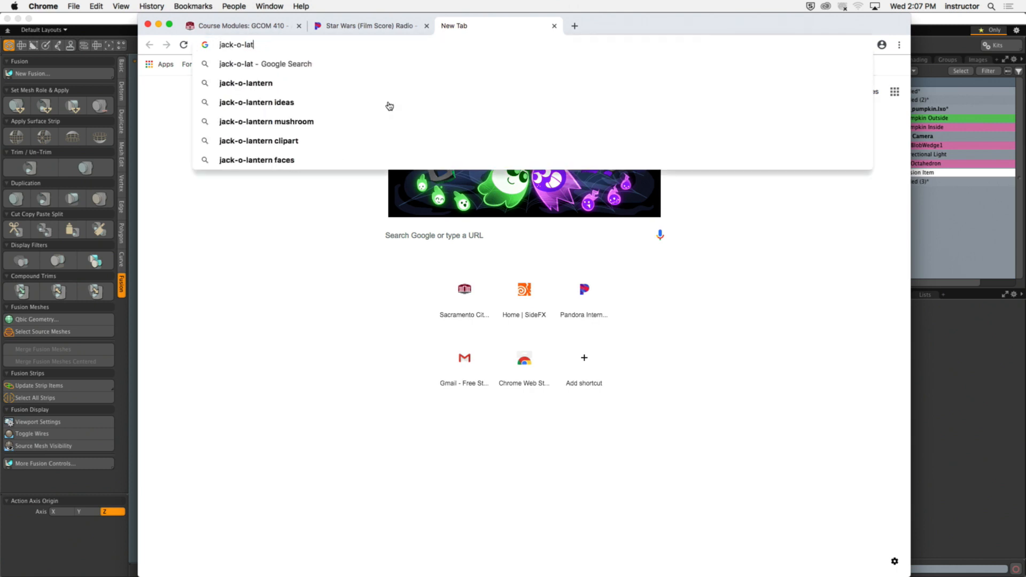
pyautogui.press('BackSpace')
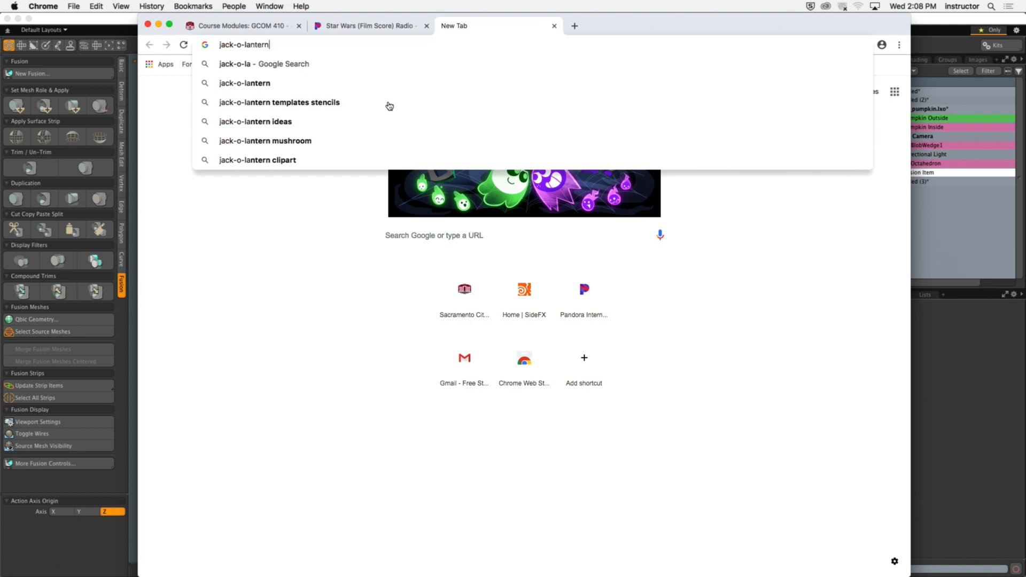
pyautogui.click(389, 102)
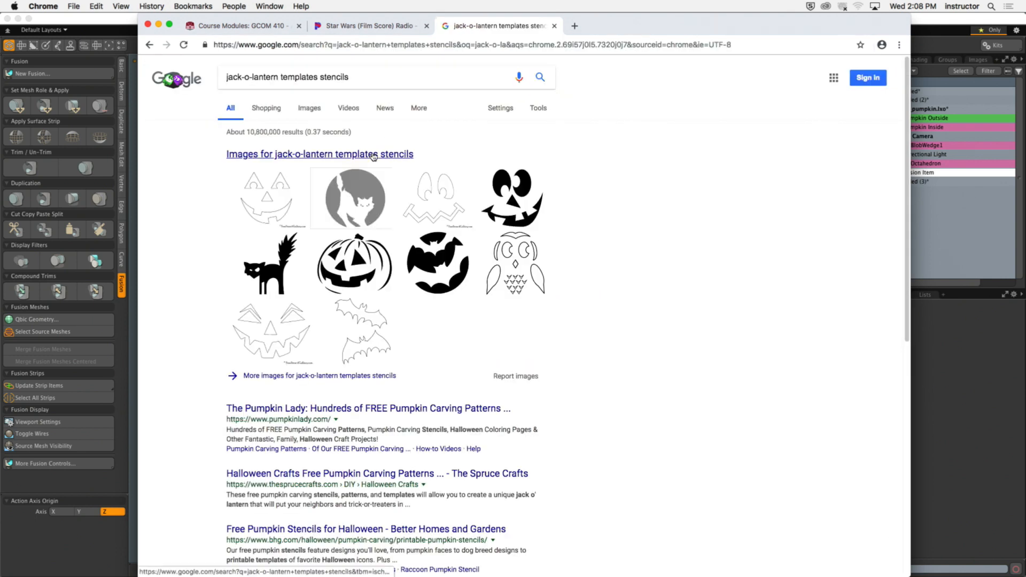
pyautogui.click(309, 107)
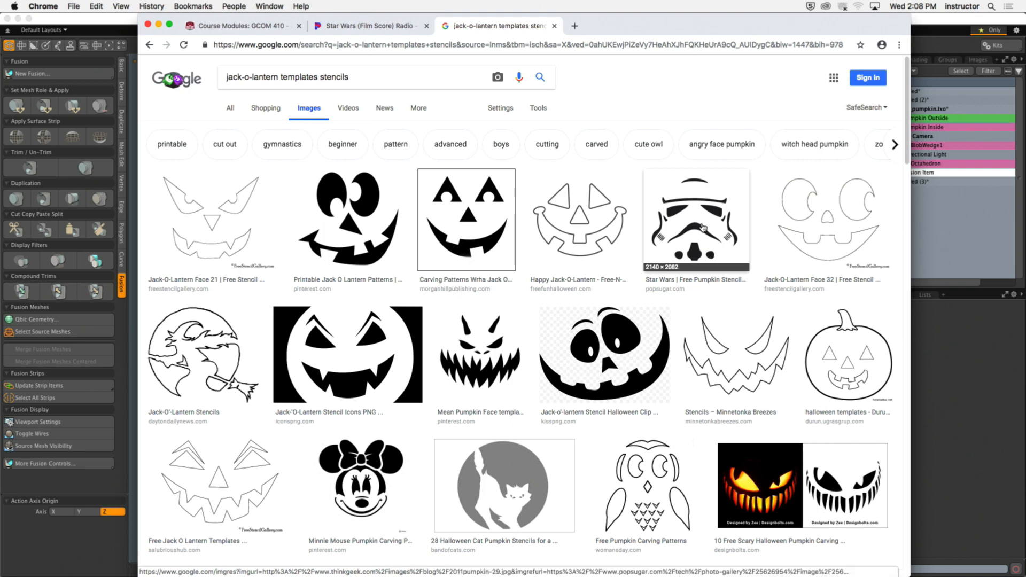
# Step: Capture a screenshot of the enlarged jack-o'-lantern stencil with triangular eyes and a toothed grin, and hide Chrome to return to Modo
pyautogui.click(501, 244)
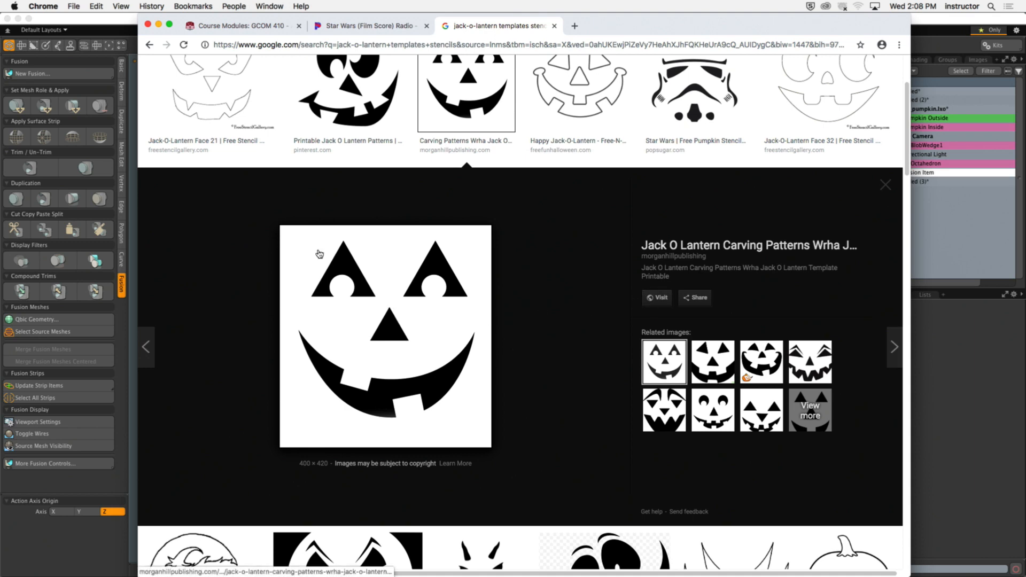
pyautogui.press('super+shift+4')
pyautogui.moveTo(280, 227); pyautogui.dragTo(488, 438)
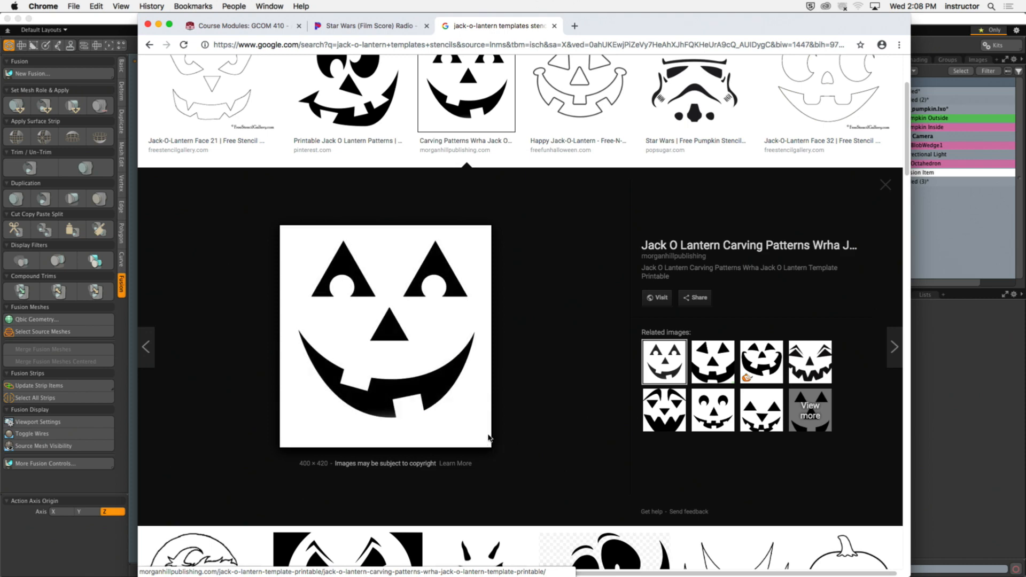
pyautogui.click(43, 5)
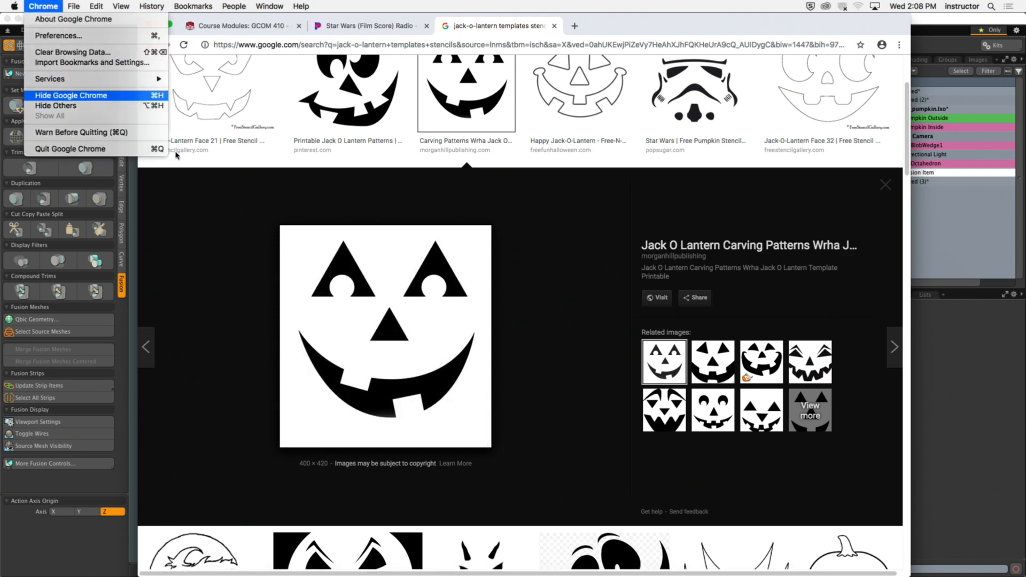
pyautogui.press('super+h')
# Step: Set the viewport to the Front view, add a new mesh item, hide the Fusion Item, and select the new mesh
pyautogui.keyDown('alt'); pyautogui.moveTo(633, 160); pyautogui.dragTo(553, 220); pyautogui.keyUp('alt')
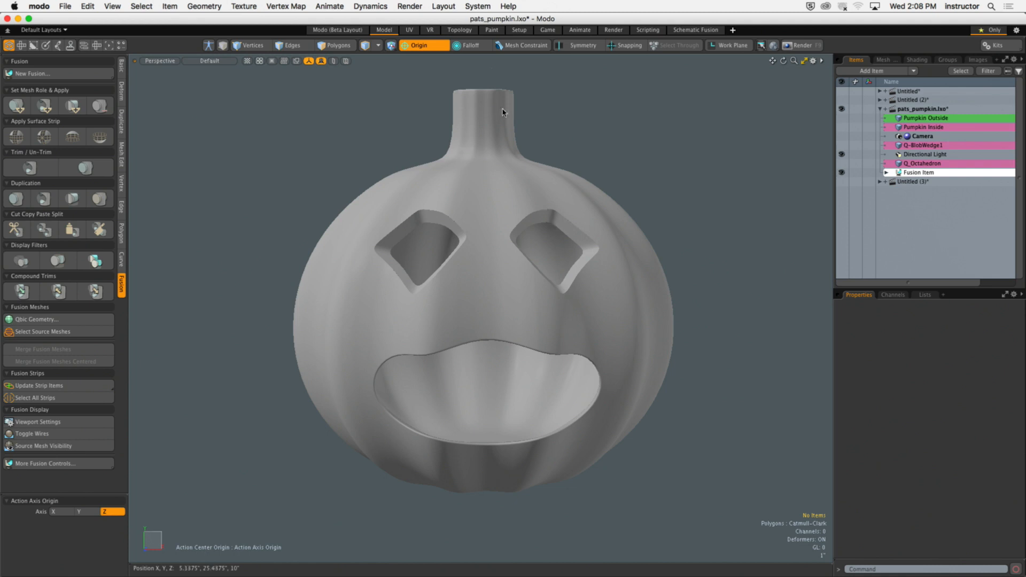
pyautogui.keyDown('alt'); pyautogui.moveTo(636, 248); pyautogui.dragTo(572, 255); pyautogui.keyUp('alt')
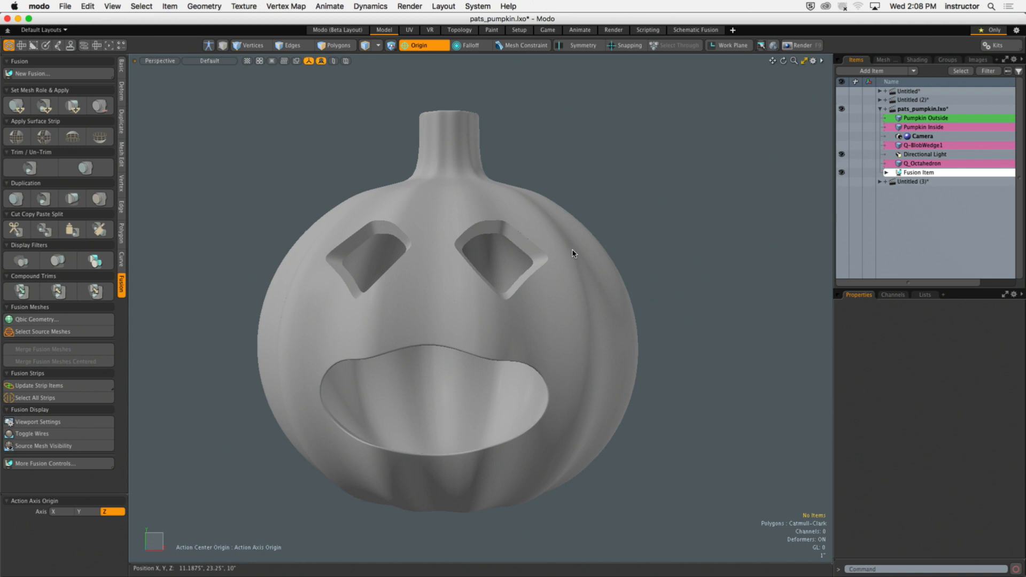
pyautogui.keyDown('alt'); pyautogui.moveTo(500, 235); pyautogui.dragTo(568, 292); pyautogui.keyUp('alt')
pyautogui.press('KP_2')
pyautogui.scroll(-3, 614, 253)
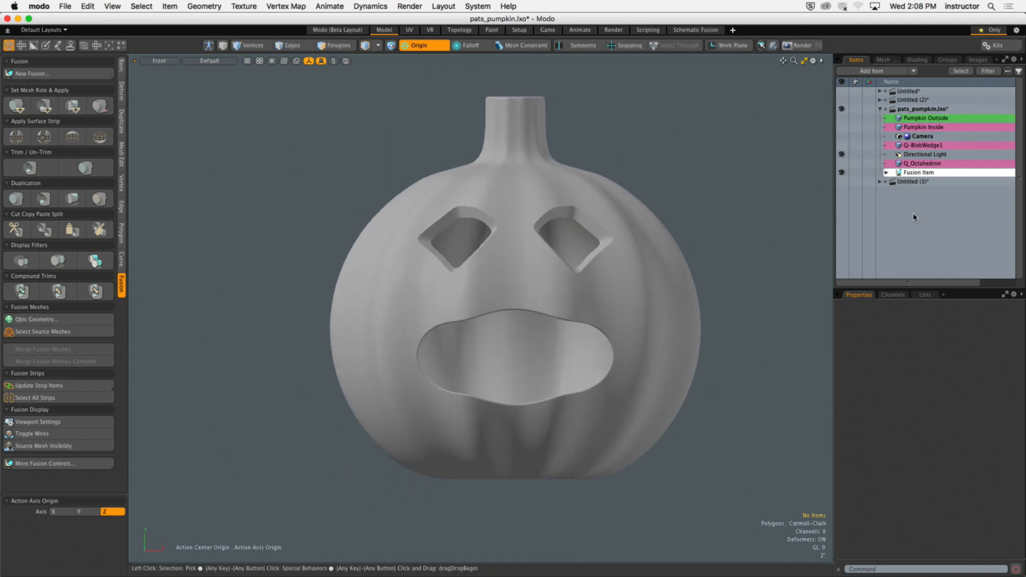
pyautogui.press('n')
pyautogui.click(699, 153)
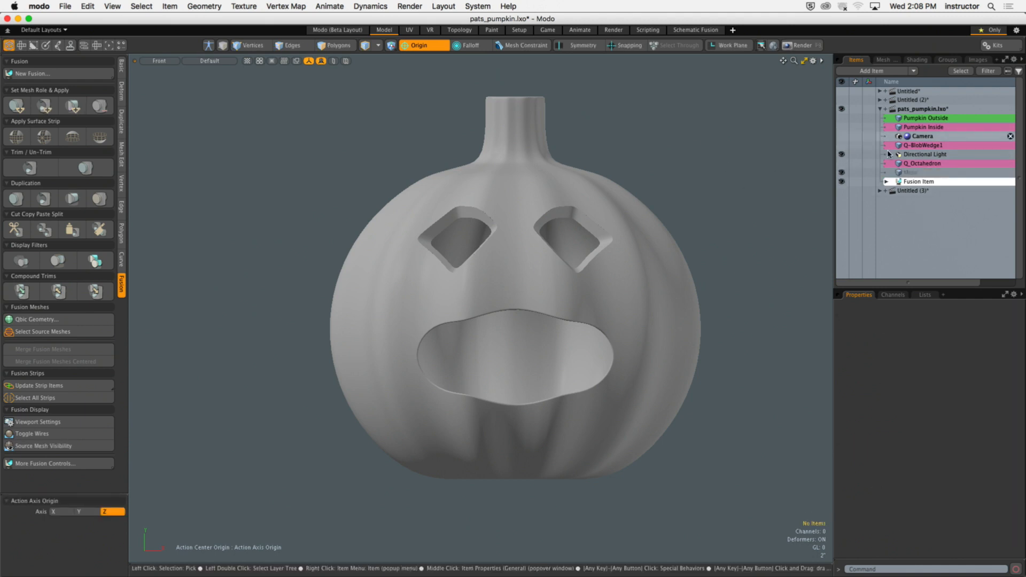
pyautogui.click(842, 181)
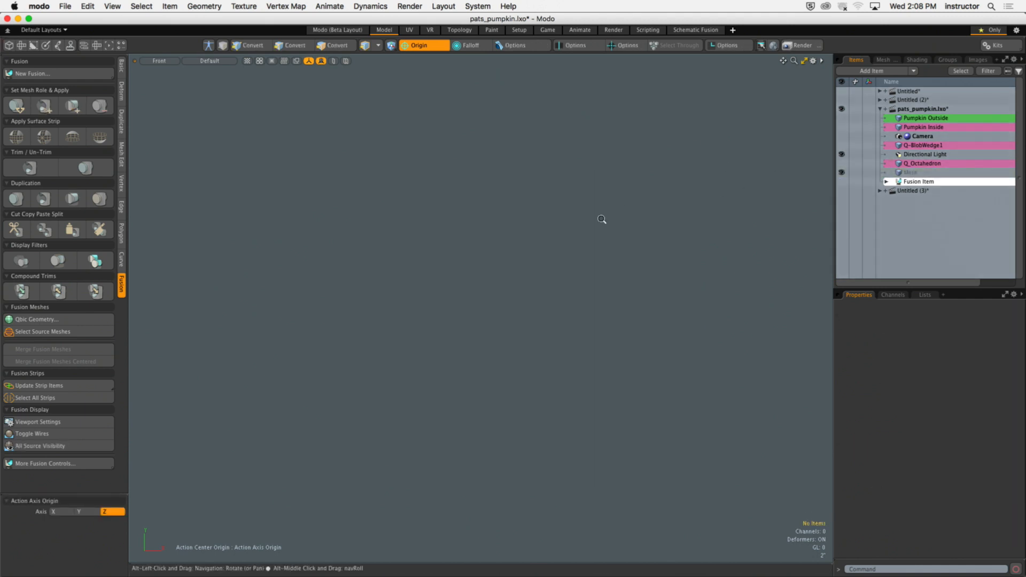
pyautogui.click(917, 172)
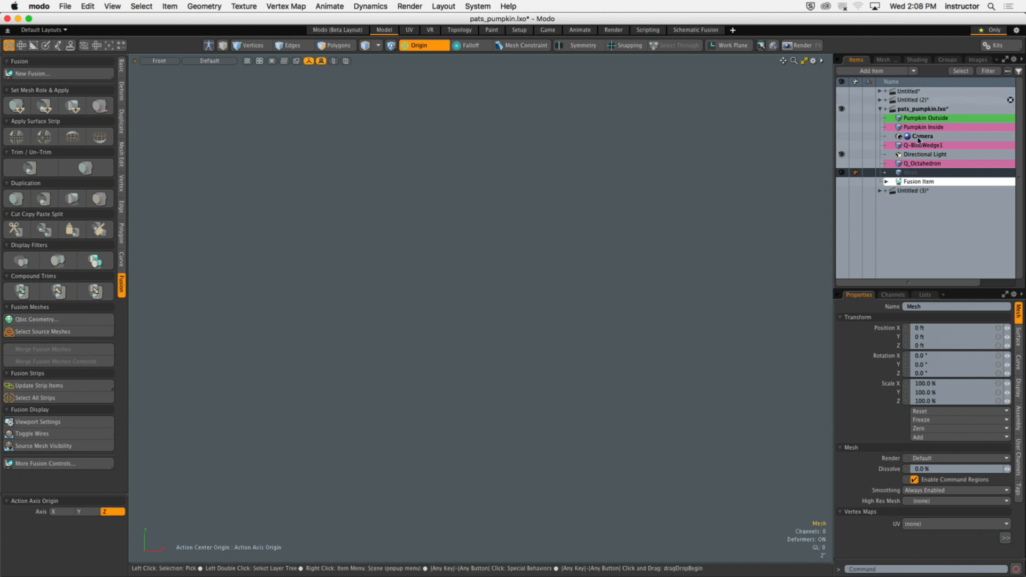
# Step: Add a backdrop item to the pats_pumpkin.lxo scene
pyautogui.rightClick(916, 81)
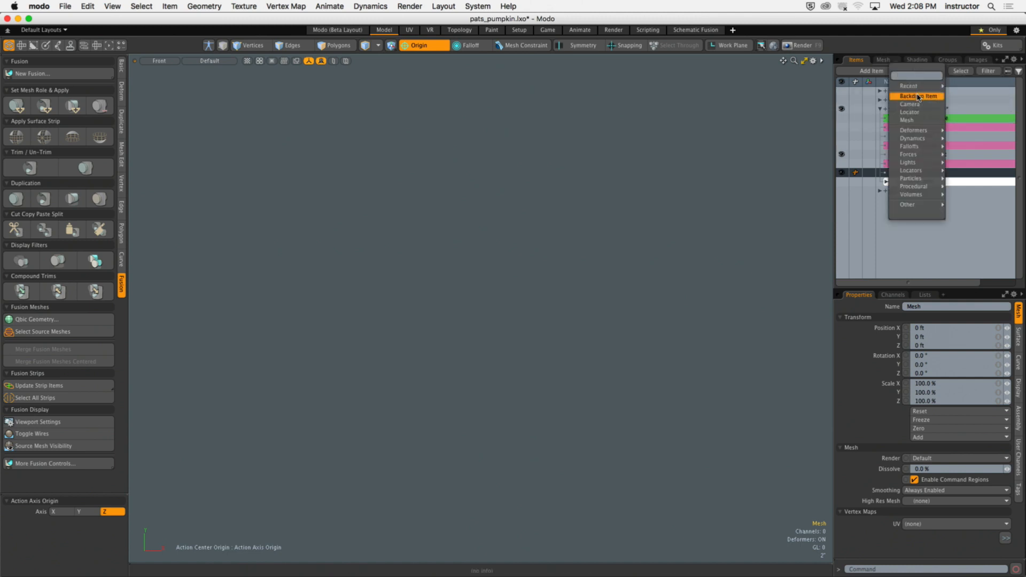
pyautogui.click(918, 95)
pyautogui.scroll(-1, 590, 262)
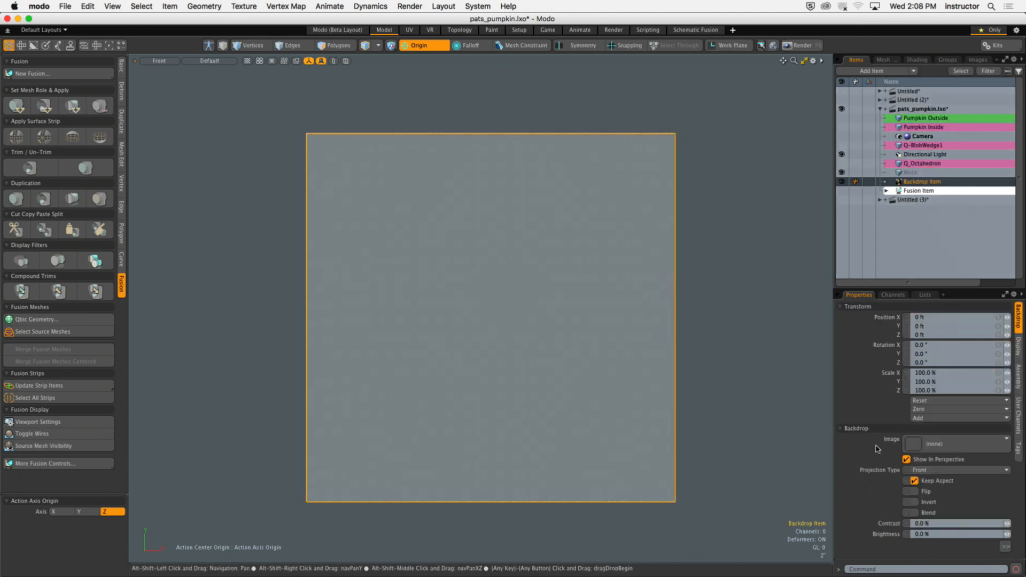
# Step: Load the Desktop image "Screen Shot 2018-10-31 at 2.08.19 PM" as the backdrop item's image
pyautogui.click(957, 443)
pyautogui.click(902, 265)
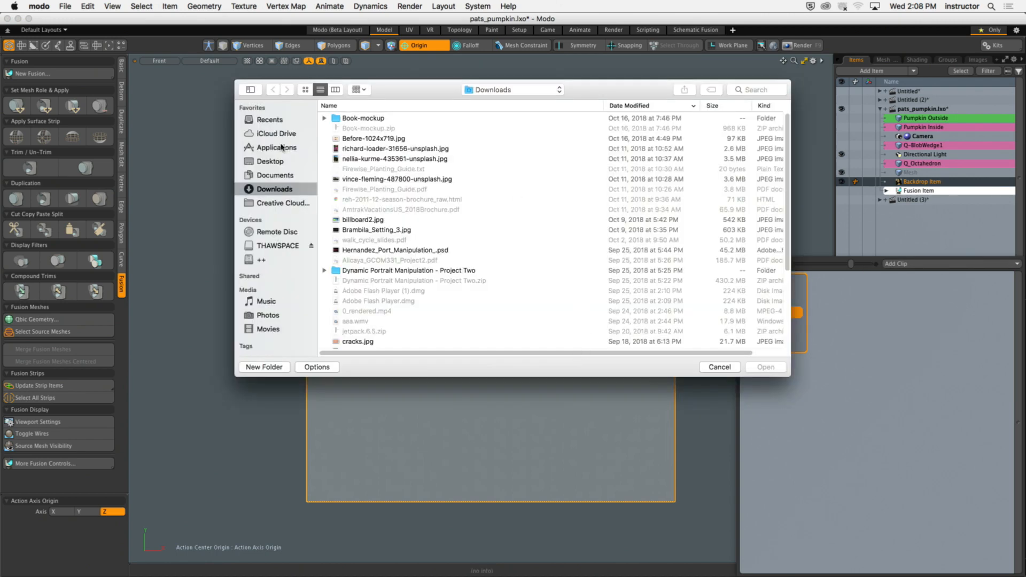
pyautogui.click(279, 162)
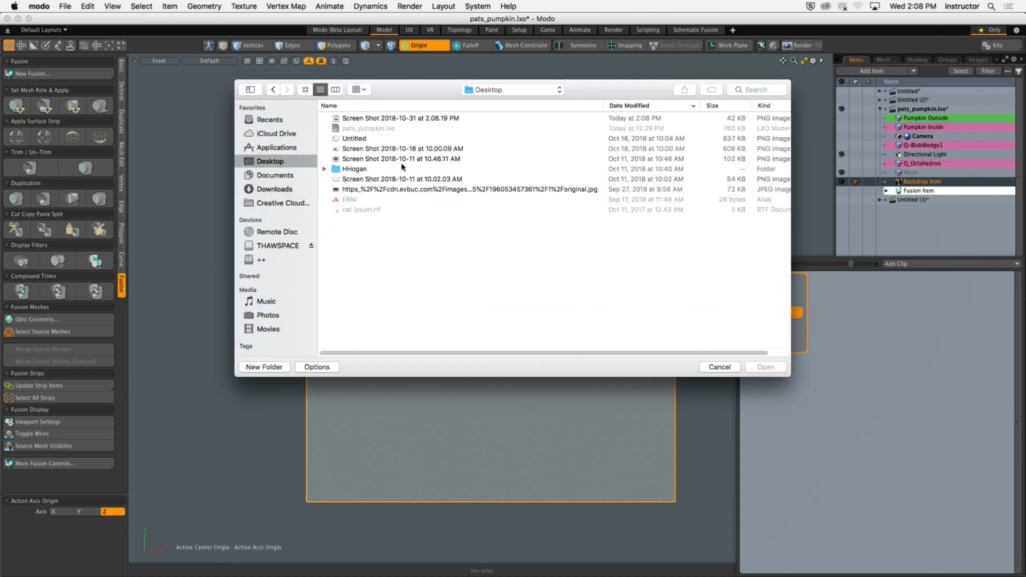
pyautogui.click(391, 138)
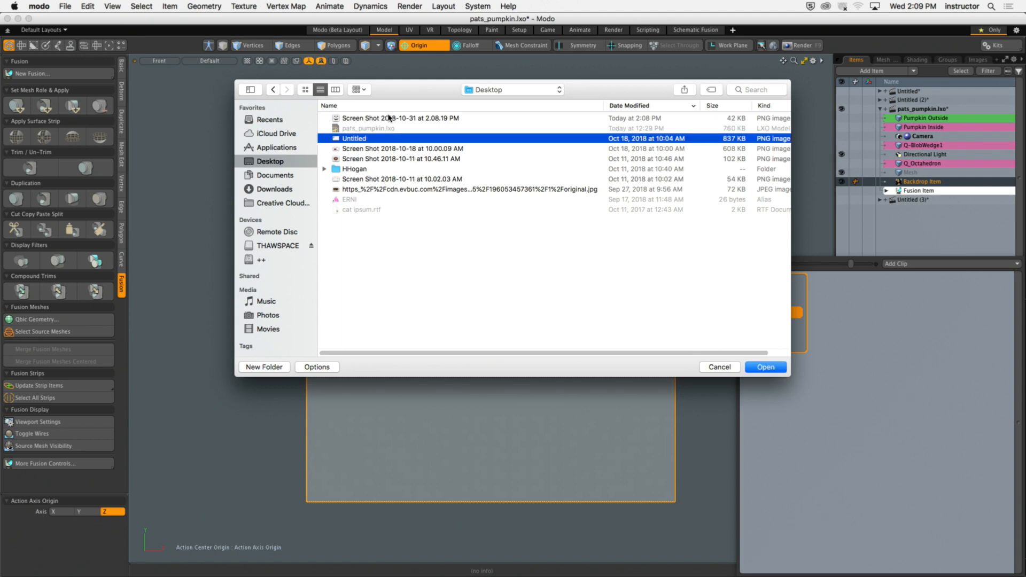
pyautogui.click(389, 118)
pyautogui.press('space')
pyautogui.press('space')
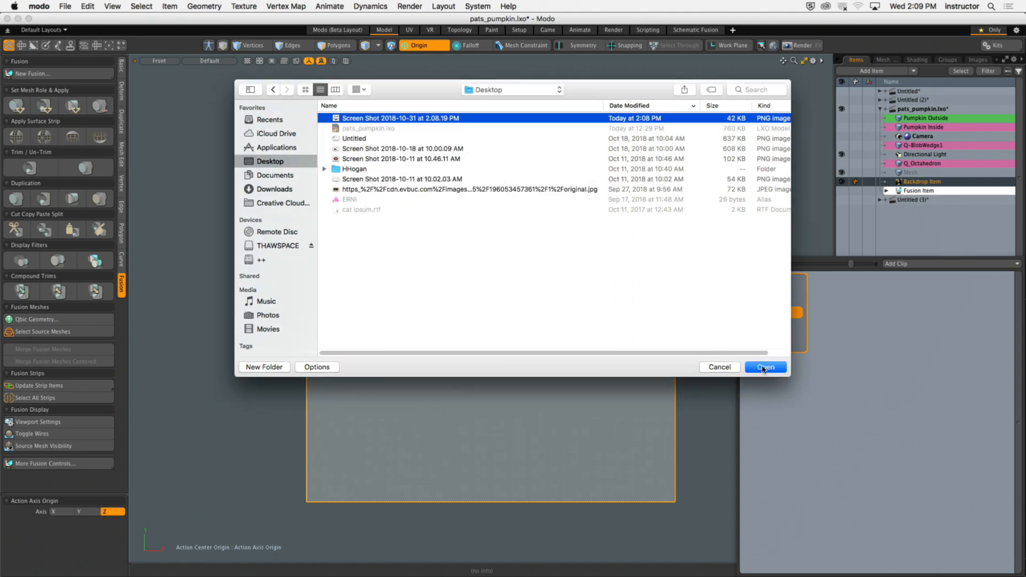
pyautogui.click(765, 367)
pyautogui.scroll(-5, 700, 342)
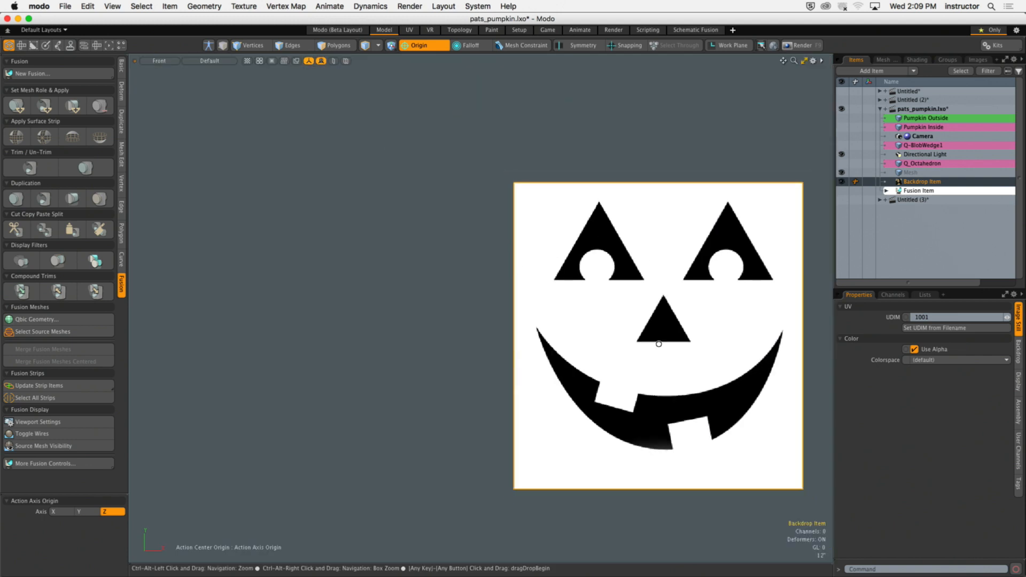
# Step: Set the backdrop item's transparency to 70%
pyautogui.keyDown('alt'); pyautogui.keyDown('shift'); pyautogui.moveTo(659, 344); pyautogui.dragTo(499, 323); pyautogui.keyUp('shift'); pyautogui.keyUp('alt')
pyautogui.click(675, 316)
pyautogui.keyDown('ctrl'); pyautogui.keyDown('alt'); pyautogui.moveTo(545, 291); pyautogui.dragTo(572, 292); pyautogui.keyUp('alt'); pyautogui.keyUp('ctrl')
pyautogui.keyDown('alt'); pyautogui.keyDown('shift'); pyautogui.moveTo(543, 331); pyautogui.dragTo(559, 245); pyautogui.keyUp('shift'); pyautogui.keyUp('alt')
pyautogui.keyDown('ctrl'); pyautogui.keyDown('alt'); pyautogui.moveTo(503, 324); pyautogui.dragTo(541, 339); pyautogui.keyUp('alt'); pyautogui.keyUp('ctrl')
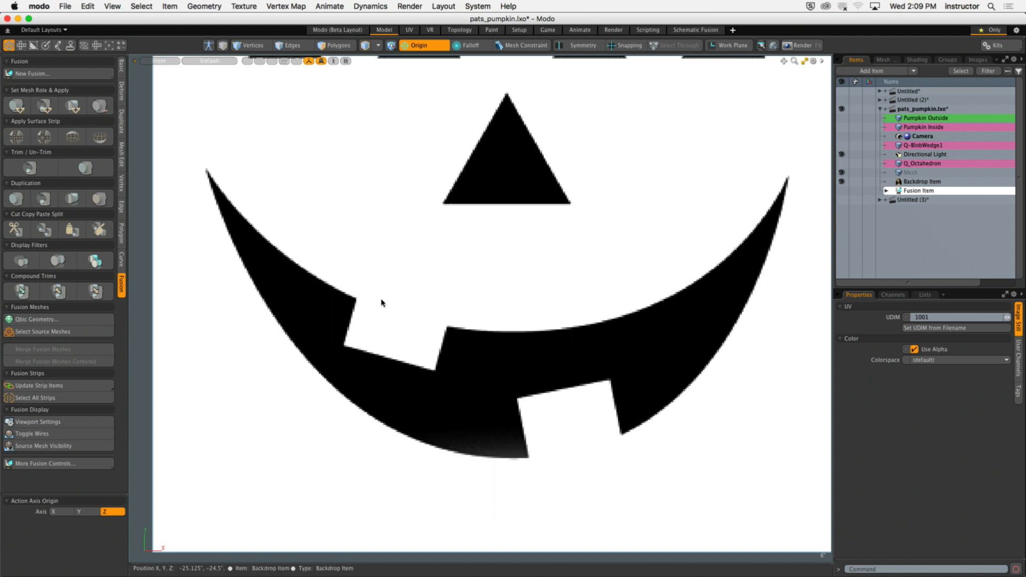
pyautogui.click(951, 184)
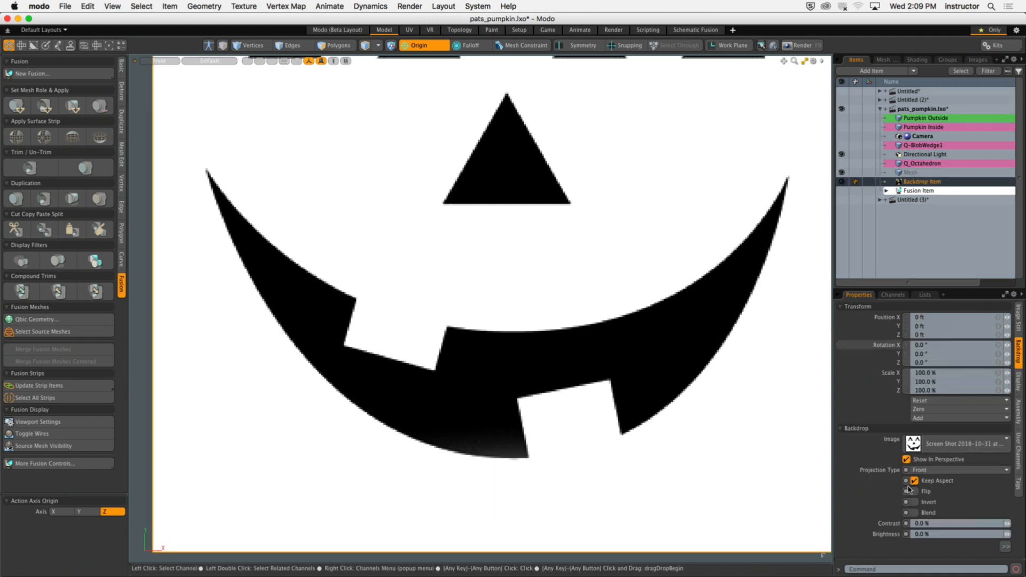
pyautogui.moveTo(941, 243); pyautogui.dragTo(930, 178)
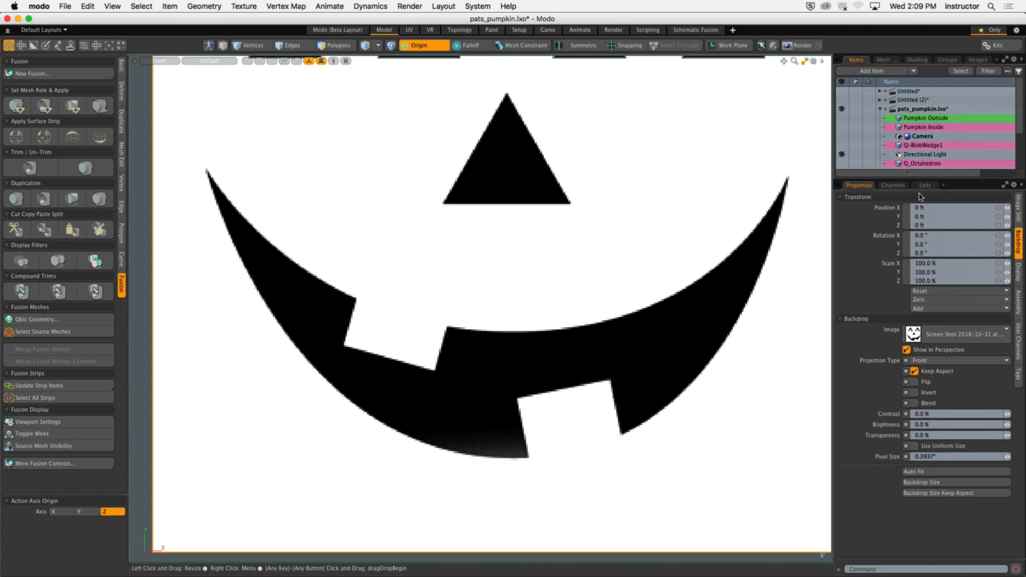
pyautogui.click(940, 436)
pyautogui.write('70')
pyautogui.press('Return')
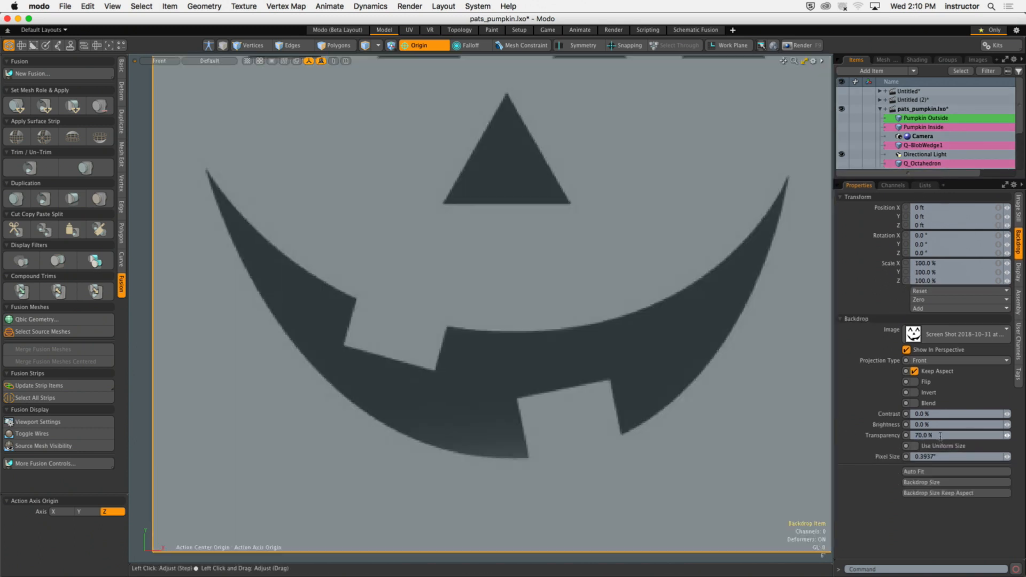
# Step: Select the new mesh item and start the Pen tool in Polygon type with Inner wall mode and a 2" offset
pyautogui.click(138, 322)
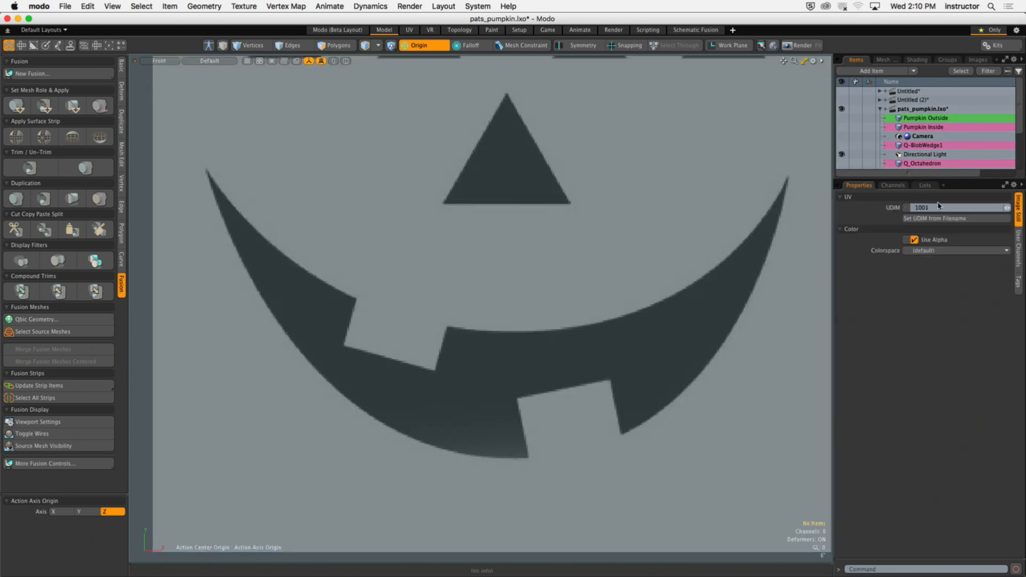
pyautogui.scroll(-2, 934, 156)
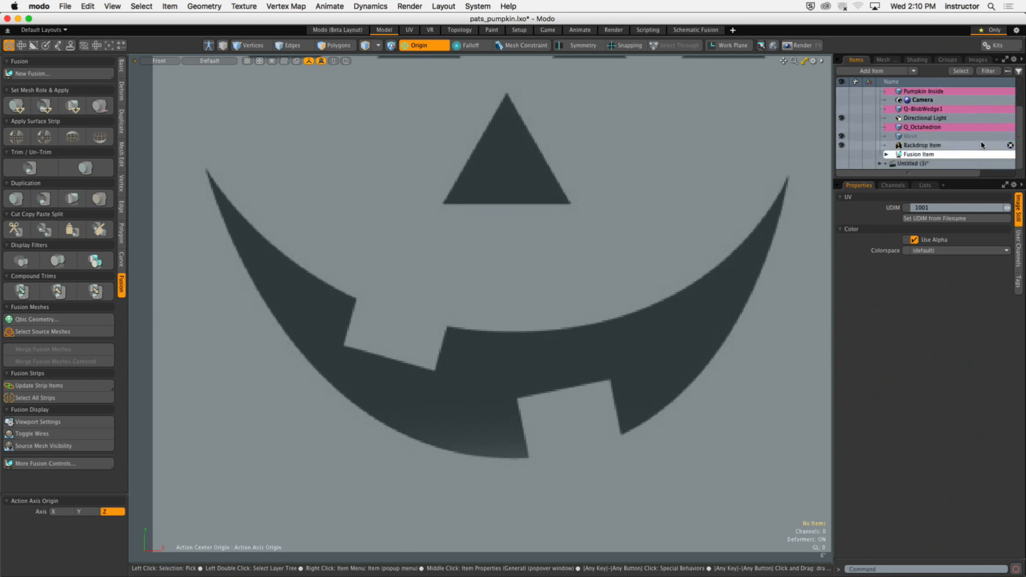
pyautogui.click(922, 136)
pyautogui.click(121, 68)
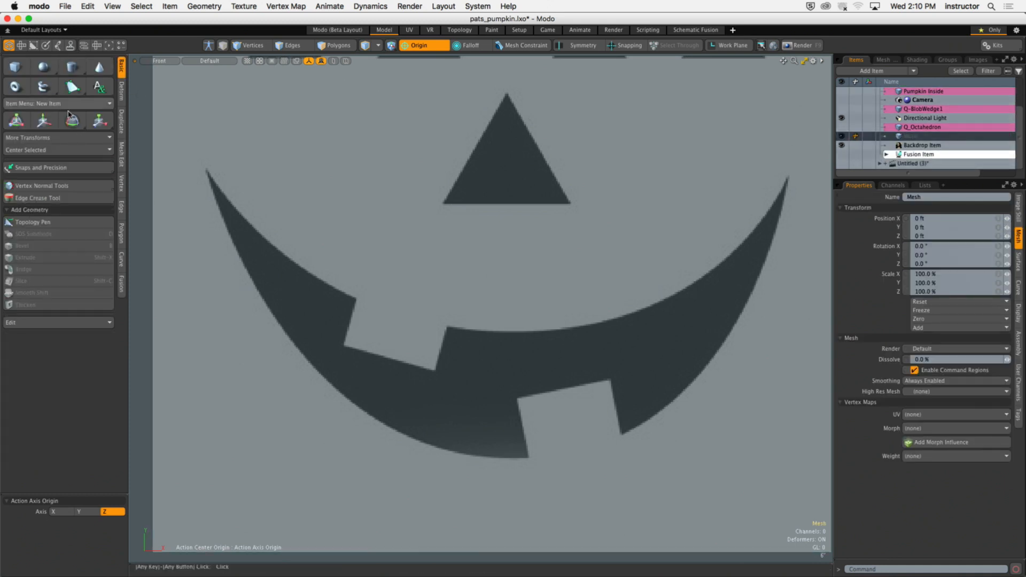
pyautogui.click(74, 87)
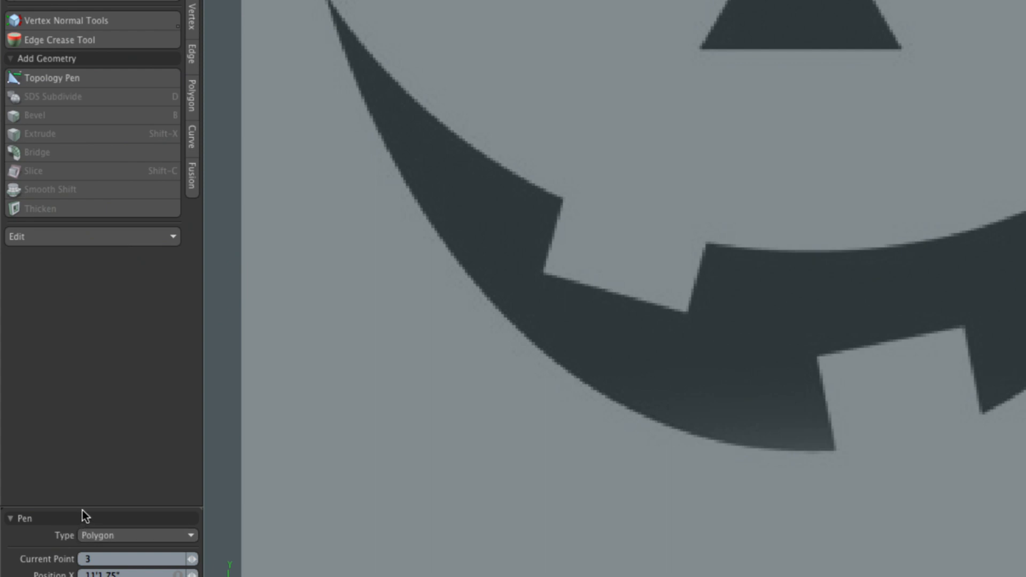
pyautogui.moveTo(83, 508); pyautogui.dragTo(156, 80)
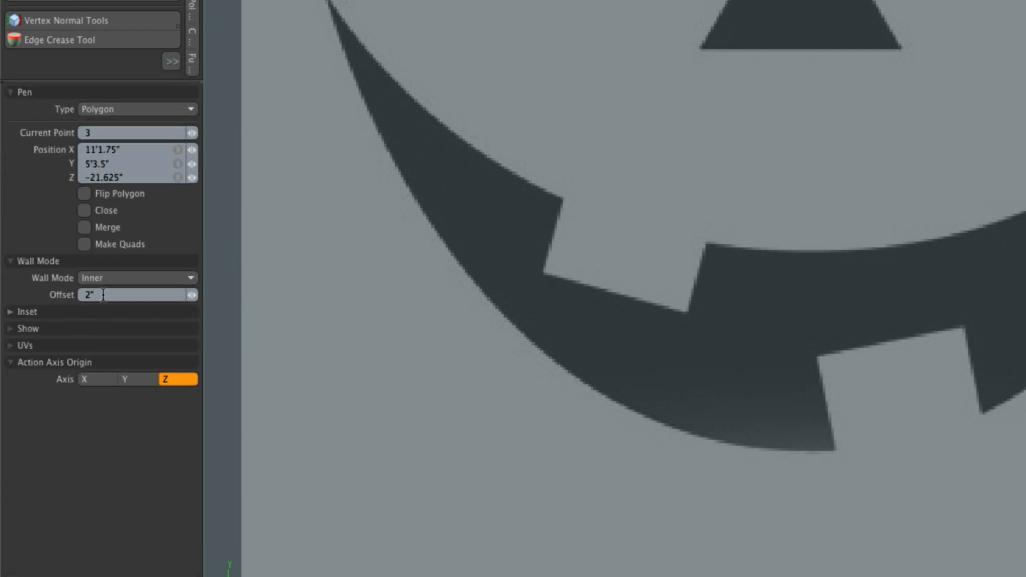
pyautogui.click(355, 56)
pyautogui.click(448, 128)
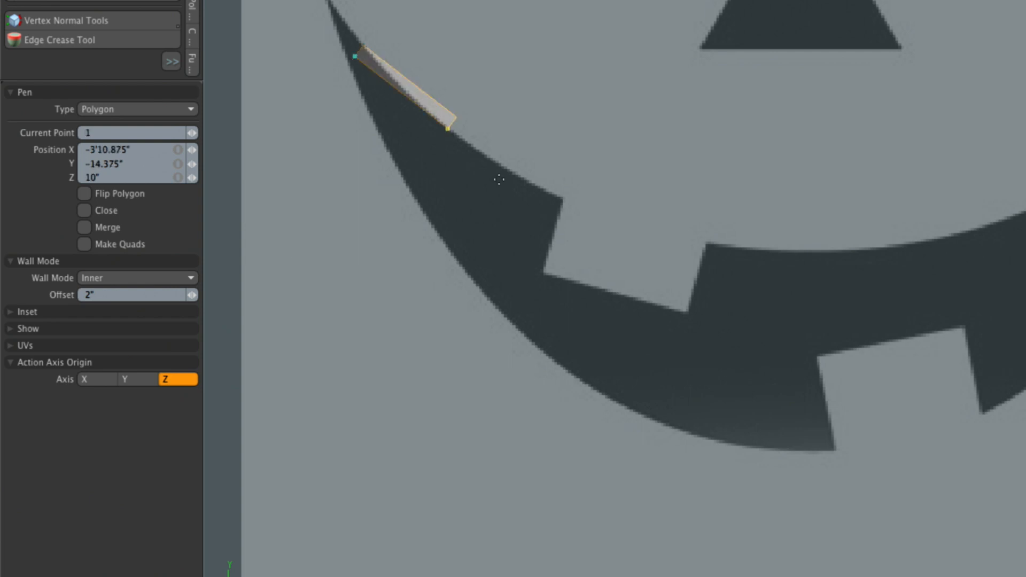
pyautogui.keyDown('alt'); pyautogui.moveTo(528, 202); pyautogui.dragTo(499, 236); pyautogui.keyUp('alt')
pyautogui.hotkey('ctrl', 'z')
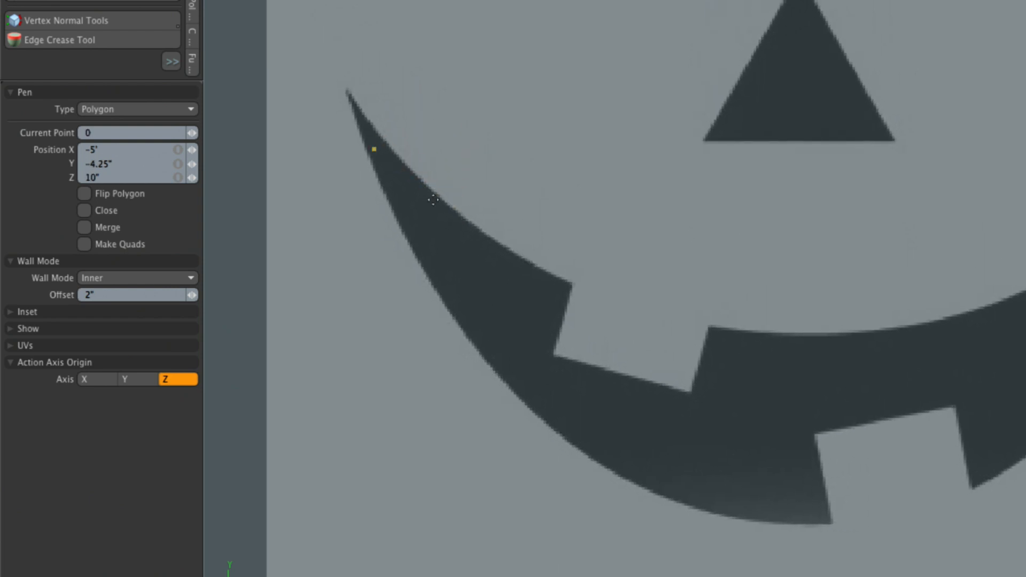
pyautogui.hotkey('ctrl', 'z')
pyautogui.hotkey('ctrl', 'space')
# Step: Trace the mouth's upper edge with three Pen wall segments from just below the left tip to the upper tooth notch
pyautogui.keyDown('ctrl'); pyautogui.keyDown('alt'); pyautogui.moveTo(554, 276); pyautogui.dragTo(489, 291); pyautogui.keyUp('alt'); pyautogui.keyUp('ctrl')
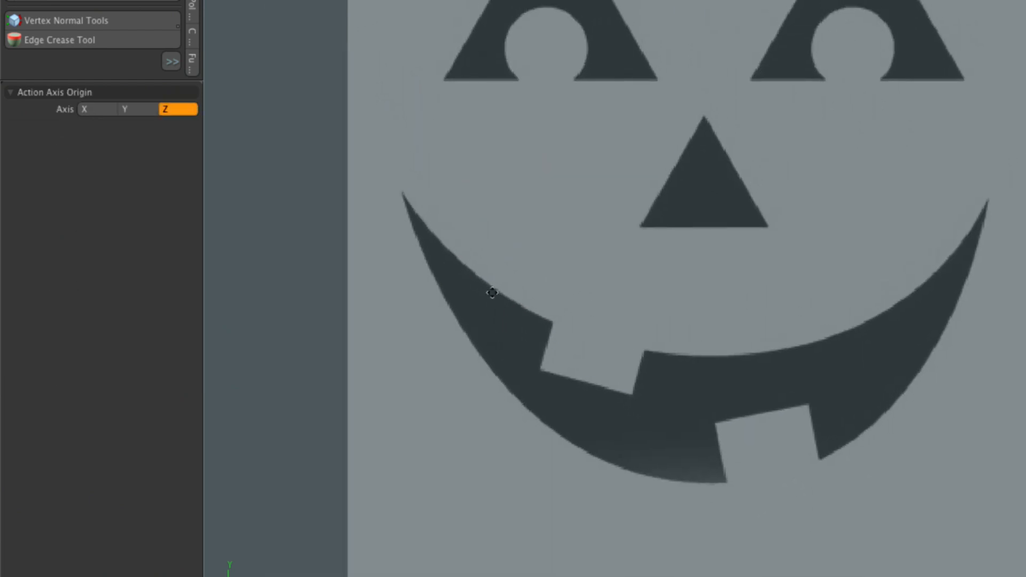
pyautogui.keyDown('ctrl'); pyautogui.keyDown('alt'); pyautogui.moveTo(419, 230); pyautogui.dragTo(527, 246); pyautogui.keyUp('alt'); pyautogui.keyUp('ctrl')
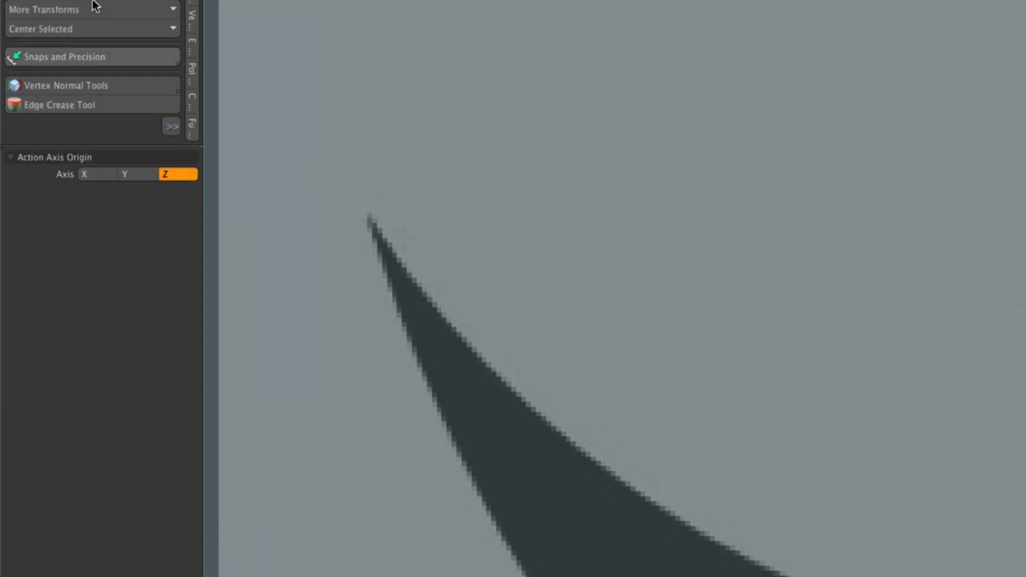
pyautogui.click(114, 21)
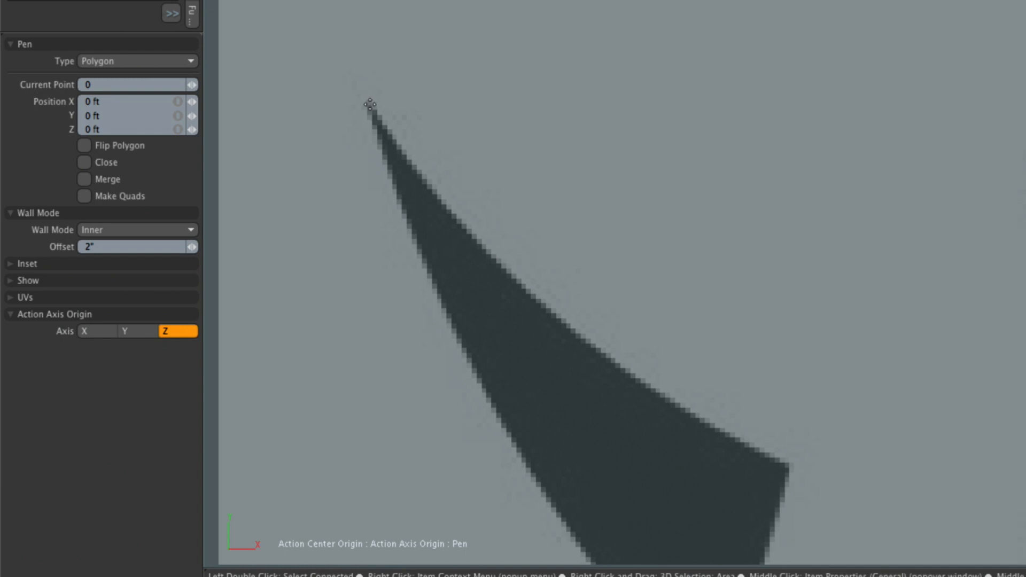
pyautogui.click(399, 139)
pyautogui.click(524, 284)
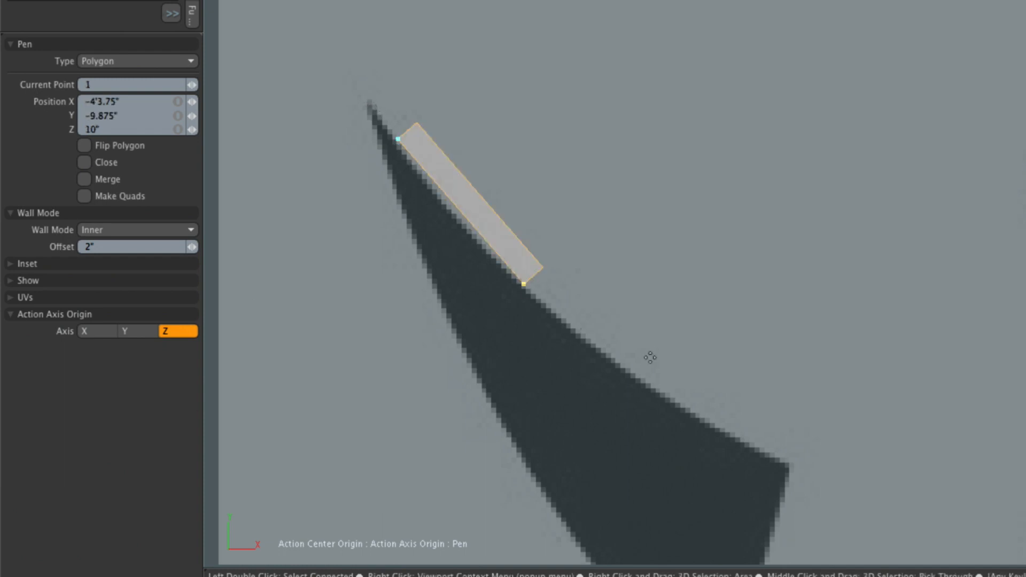
pyautogui.click(791, 461)
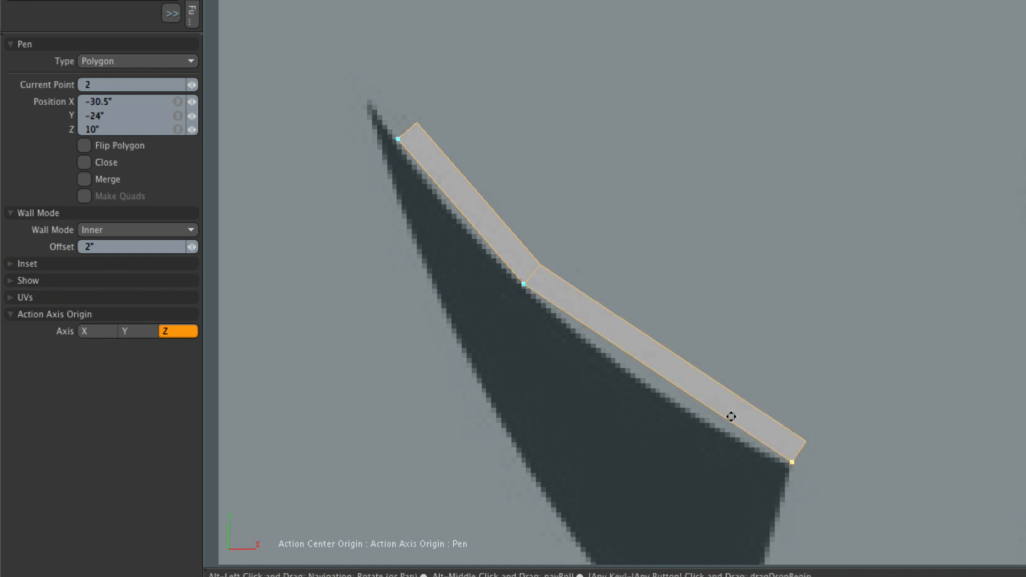
pyautogui.keyDown('alt'); pyautogui.keyDown('shift'); pyautogui.moveTo(729, 415); pyautogui.dragTo(589, 294); pyautogui.keyUp('shift'); pyautogui.keyUp('alt')
pyautogui.keyDown('ctrl'); pyautogui.keyDown('alt'); pyautogui.moveTo(541, 266); pyautogui.dragTo(521, 272); pyautogui.keyUp('alt'); pyautogui.keyUp('ctrl')
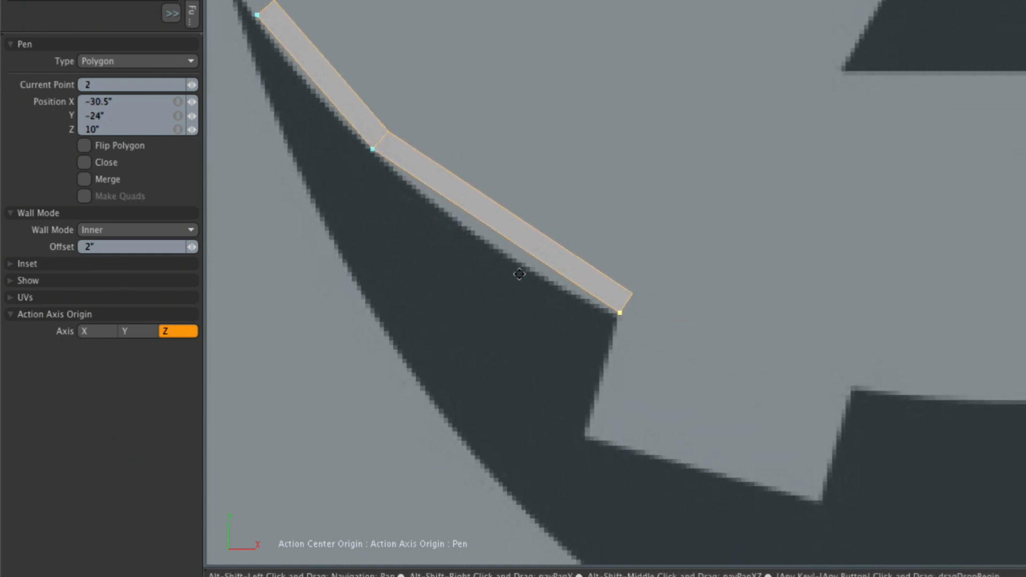
pyautogui.press('Delete')
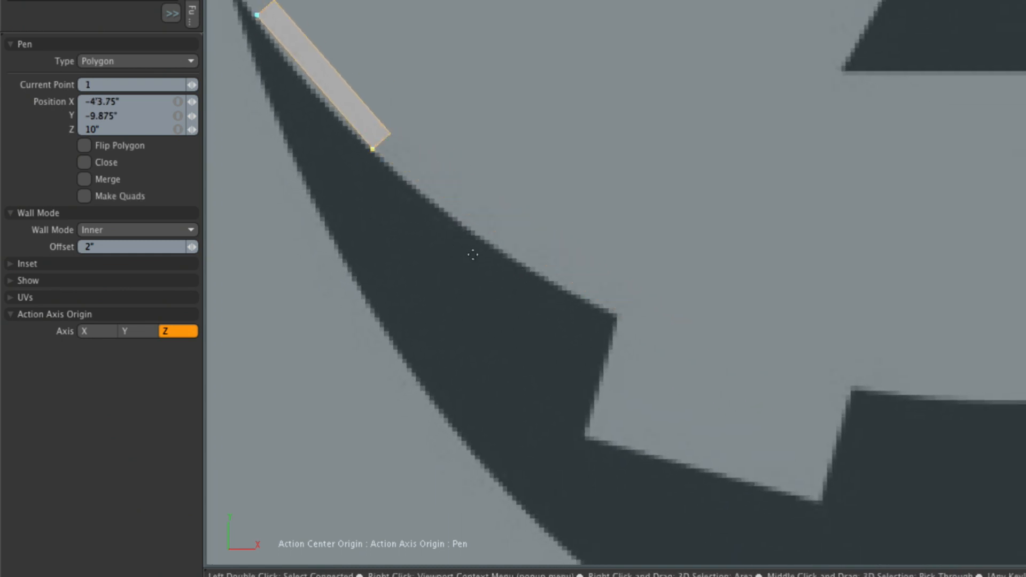
pyautogui.click(478, 236)
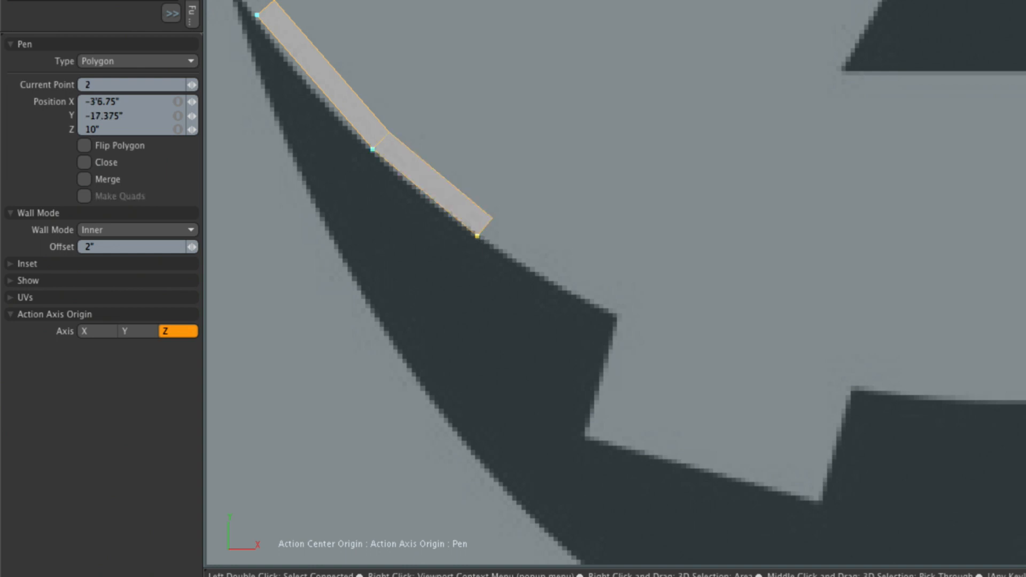
pyautogui.click(617, 314)
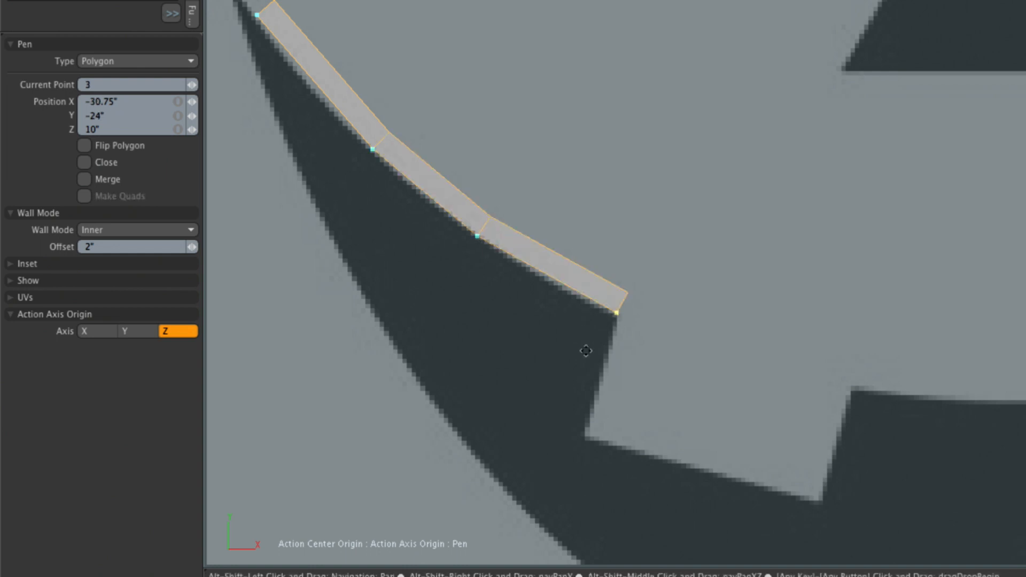
# Step: Continue the Pen wall around the upper tooth notch, placing a point at each remaining corner
pyautogui.click(581, 434)
pyautogui.keyDown('alt'); pyautogui.keyDown('shift'); pyautogui.moveTo(624, 434); pyautogui.dragTo(377, 342); pyautogui.keyUp('shift'); pyautogui.keyUp('alt')
pyautogui.click(574, 412)
pyautogui.click(606, 297)
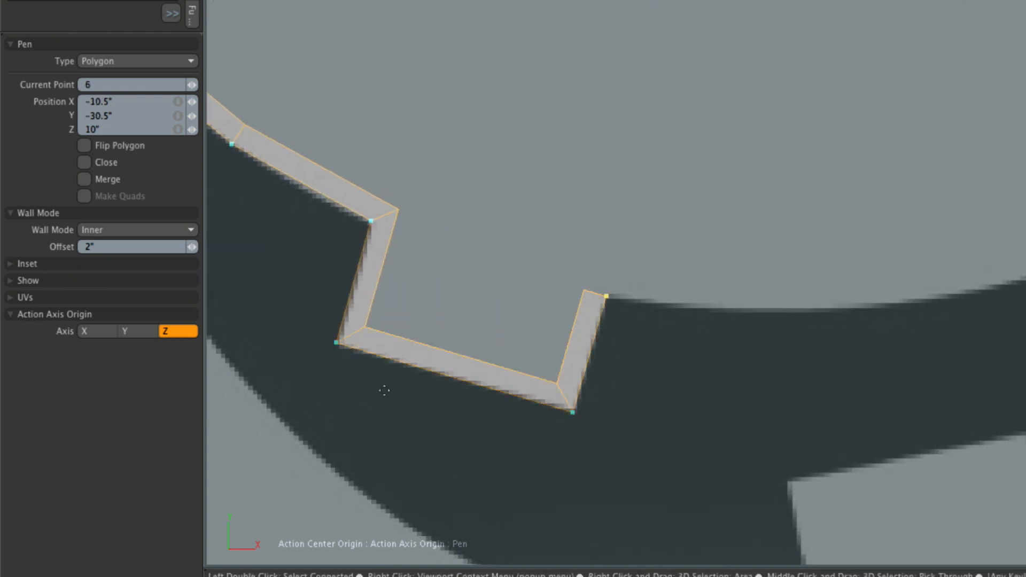
# Step: Continue the Pen wall from the upper tooth notch along the mouth's upper edge with four points, ending at about X 23.9", Y -29.3"
pyautogui.keyDown('alt'); pyautogui.keyDown('shift'); pyautogui.moveTo(691, 312); pyautogui.dragTo(444, 315); pyautogui.keyUp('shift'); pyautogui.keyUp('alt')
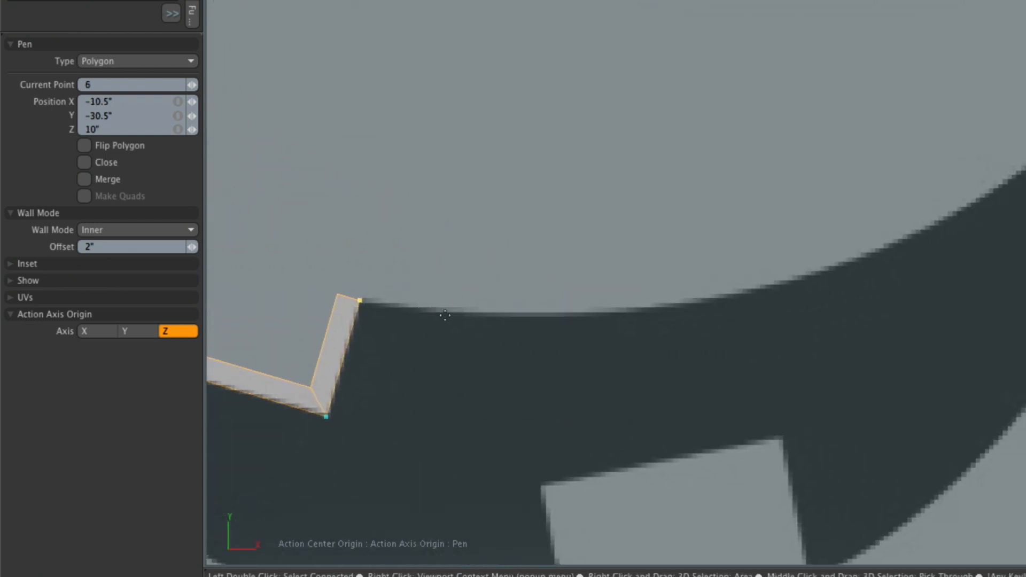
pyautogui.click(417, 309)
pyautogui.click(510, 315)
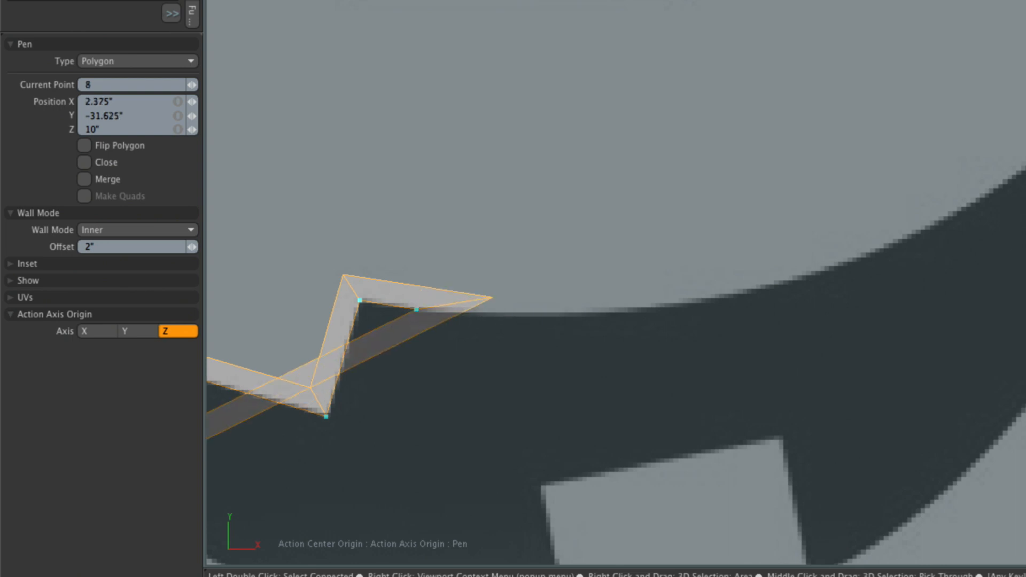
pyautogui.hotkey('ctrl', 'z')
pyautogui.click(515, 314)
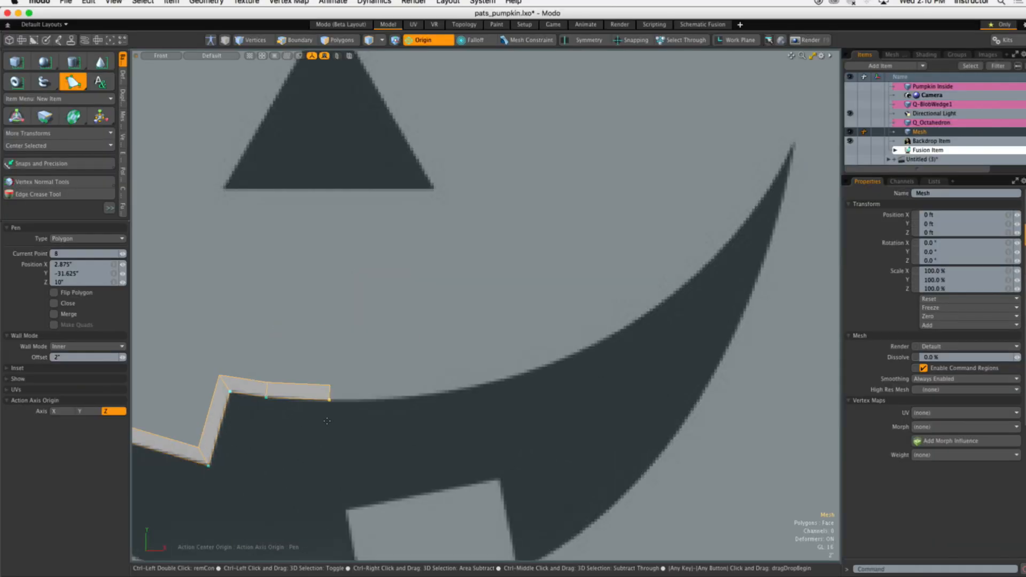
pyautogui.scroll(5, 751, 220)
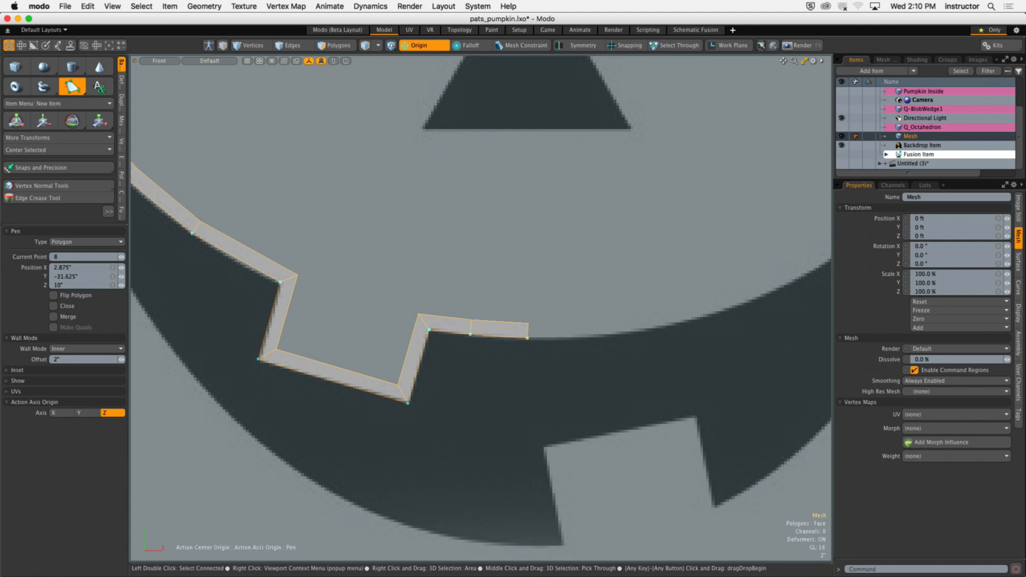
pyautogui.keyDown('alt'); pyautogui.keyDown('shift'); pyautogui.moveTo(602, 350); pyautogui.dragTo(509, 371); pyautogui.keyUp('shift'); pyautogui.keyUp('alt')
pyautogui.click(509, 354)
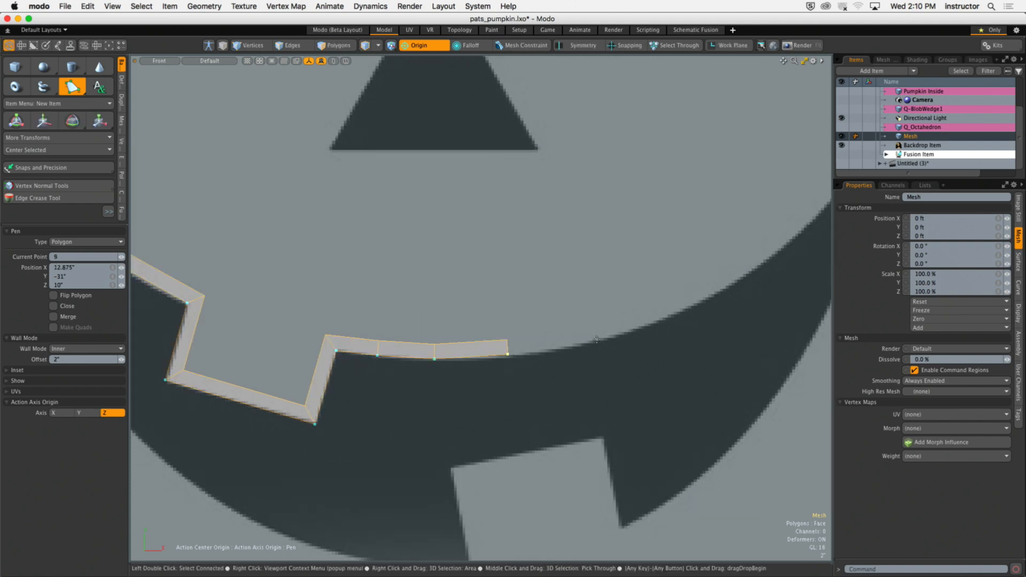
pyautogui.click(588, 341)
pyautogui.keyDown('alt'); pyautogui.keyDown('shift'); pyautogui.moveTo(588, 342); pyautogui.dragTo(475, 389); pyautogui.keyUp('shift'); pyautogui.keyUp('alt')
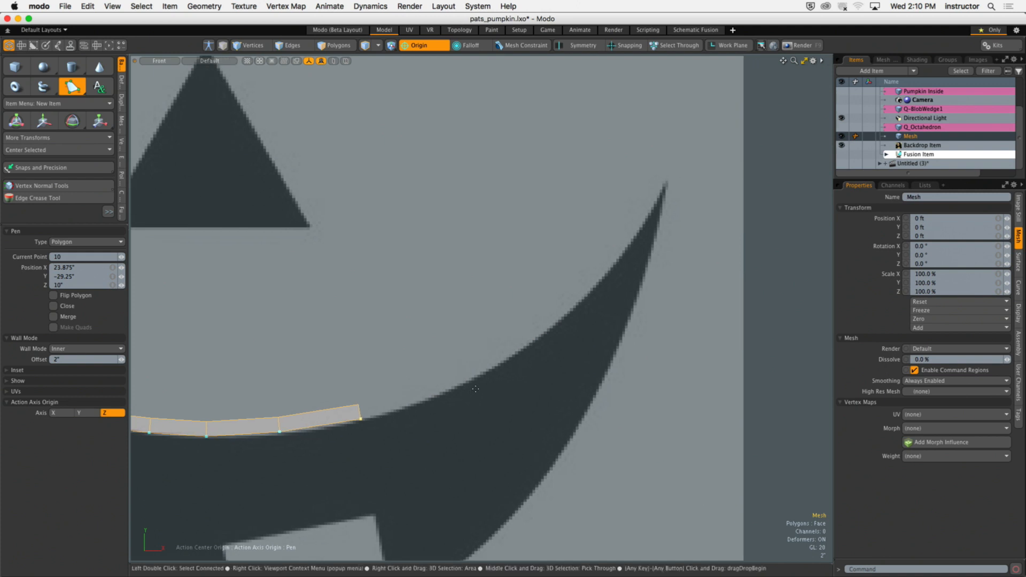
# Step: Extend the Pen wall with four more points up the curved upper edge to just below the mouth's right tip
pyautogui.click(456, 388)
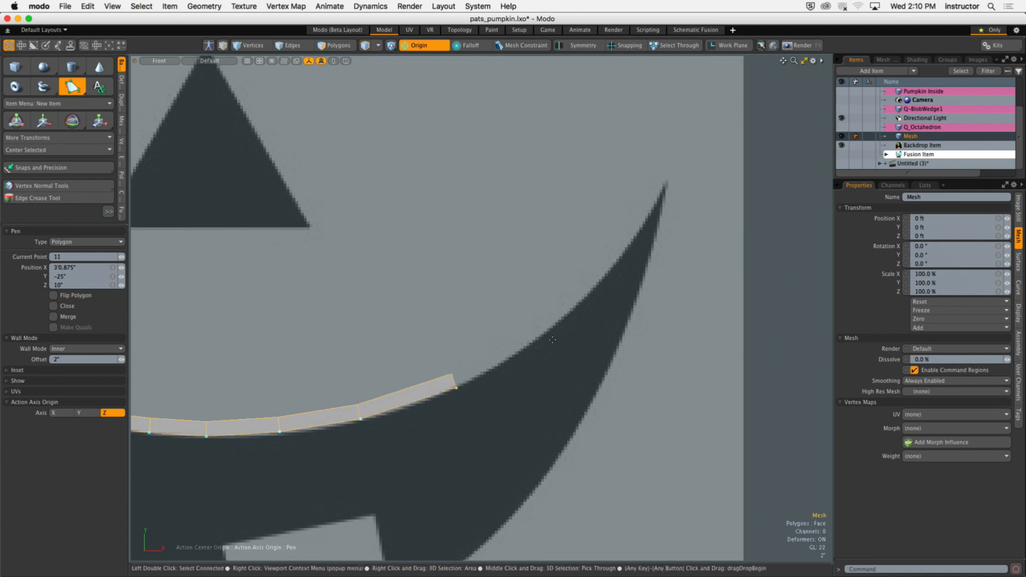
pyautogui.click(544, 333)
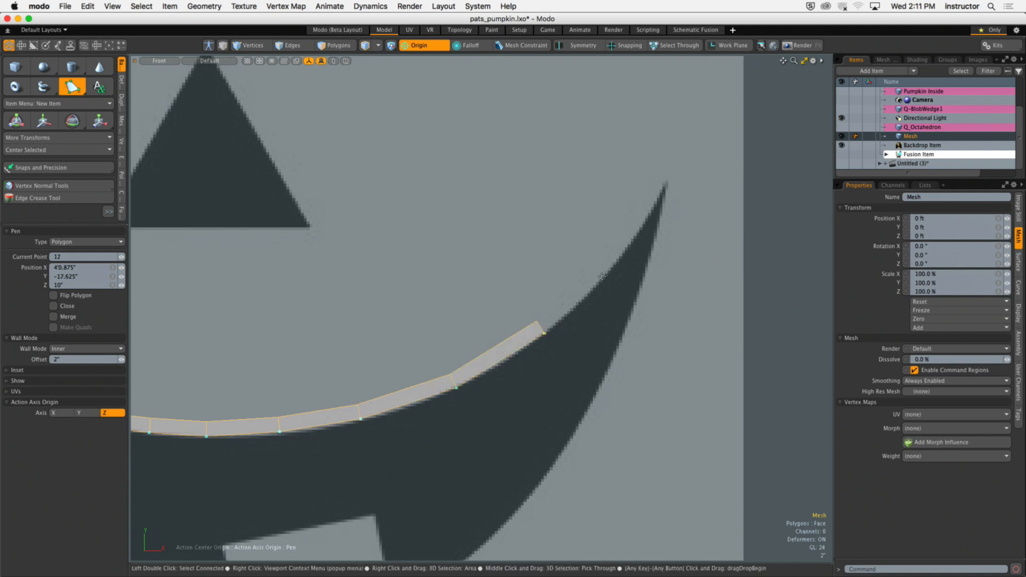
pyautogui.click(602, 277)
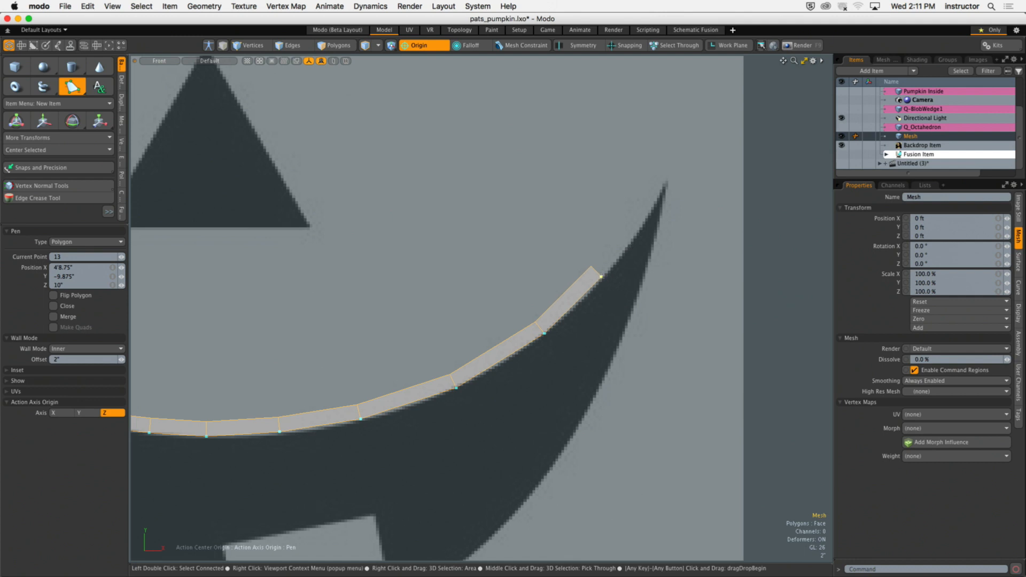
pyautogui.moveTo(602, 277); pyautogui.dragTo(598, 284)
pyautogui.click(629, 244)
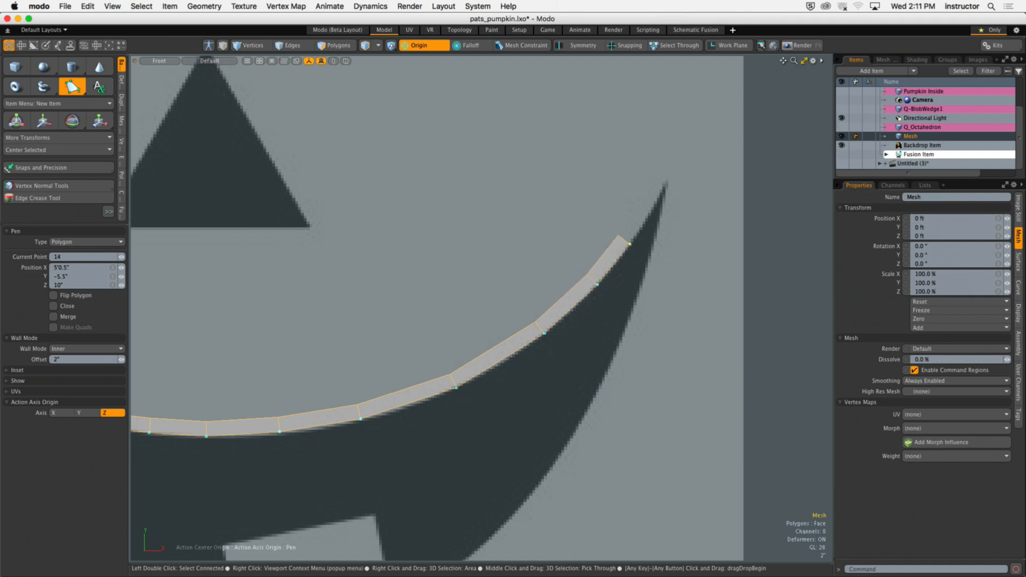
# Step: Carry the Pen wall across the mouth's right tip and start down its outer edge, ending at about X 5'0.9", Y -14.3"
pyautogui.click(649, 259)
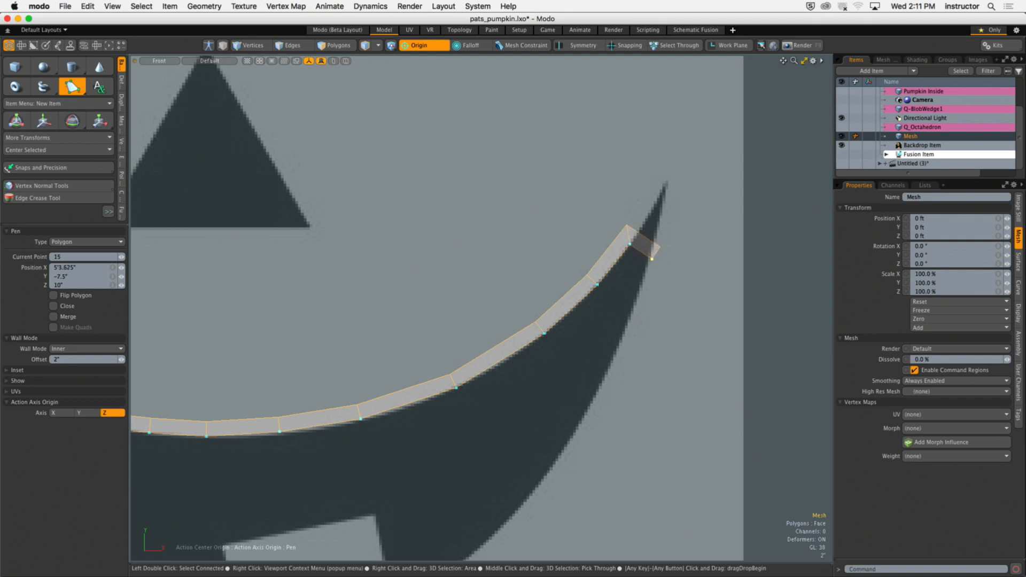
pyautogui.keyDown('alt'); pyautogui.keyDown('shift'); pyautogui.moveTo(650, 261); pyautogui.dragTo(644, 253); pyautogui.keyUp('shift'); pyautogui.keyUp('alt')
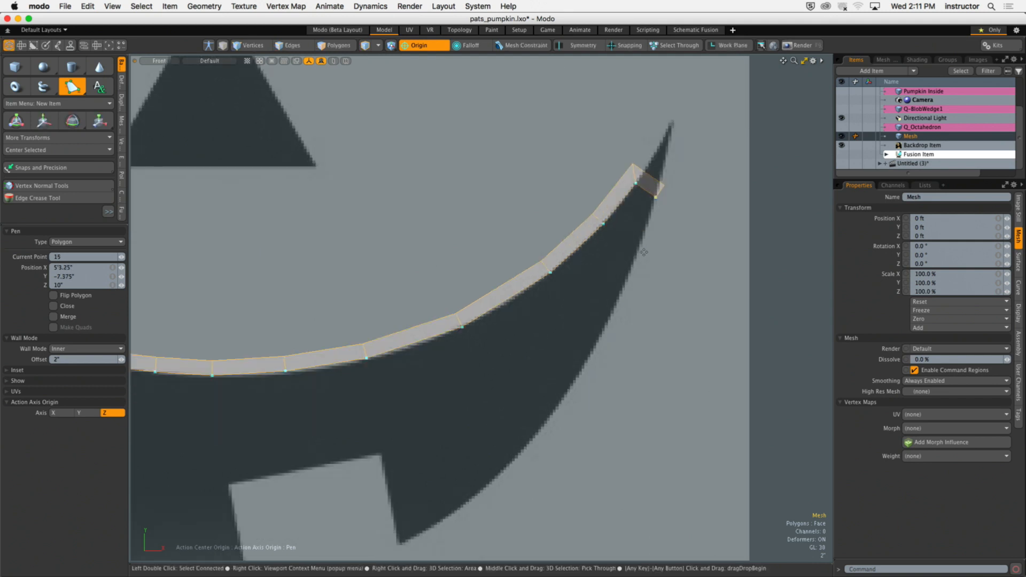
pyautogui.click(638, 248)
pyautogui.keyDown('alt'); pyautogui.keyDown('shift'); pyautogui.moveTo(653, 196); pyautogui.dragTo(605, 243); pyautogui.keyUp('shift'); pyautogui.keyUp('alt')
pyautogui.keyDown('ctrl'); pyautogui.keyDown('alt'); pyautogui.moveTo(605, 242); pyautogui.dragTo(581, 327); pyautogui.keyUp('alt'); pyautogui.keyUp('ctrl')
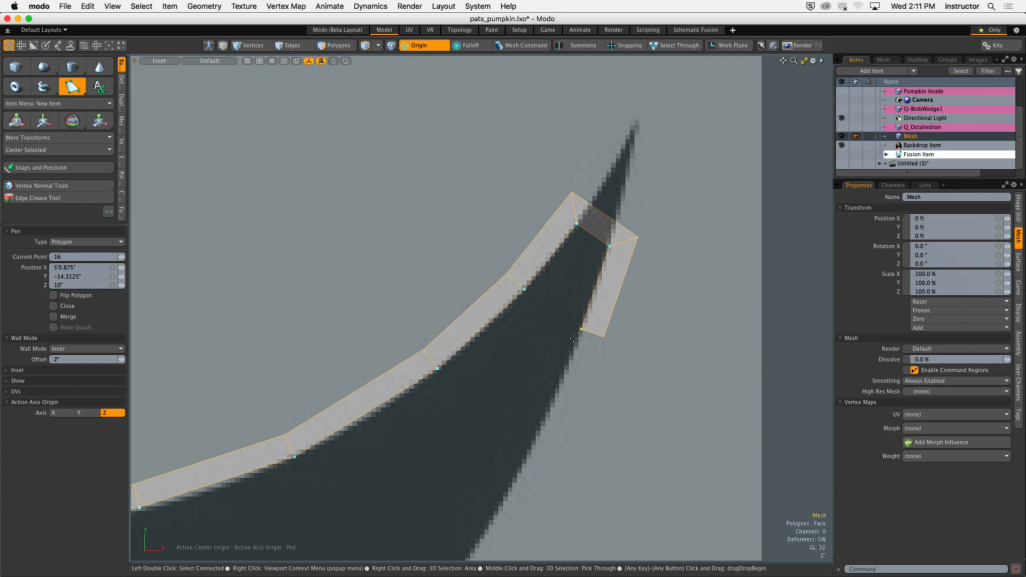
# Step: Trace the mouth's lower right edge with four Pen wall points down to the outer corner of the lower tooth notch
pyautogui.keyDown('alt'); pyautogui.keyDown('shift'); pyautogui.moveTo(573, 339); pyautogui.dragTo(674, 200); pyautogui.keyUp('shift'); pyautogui.keyUp('alt')
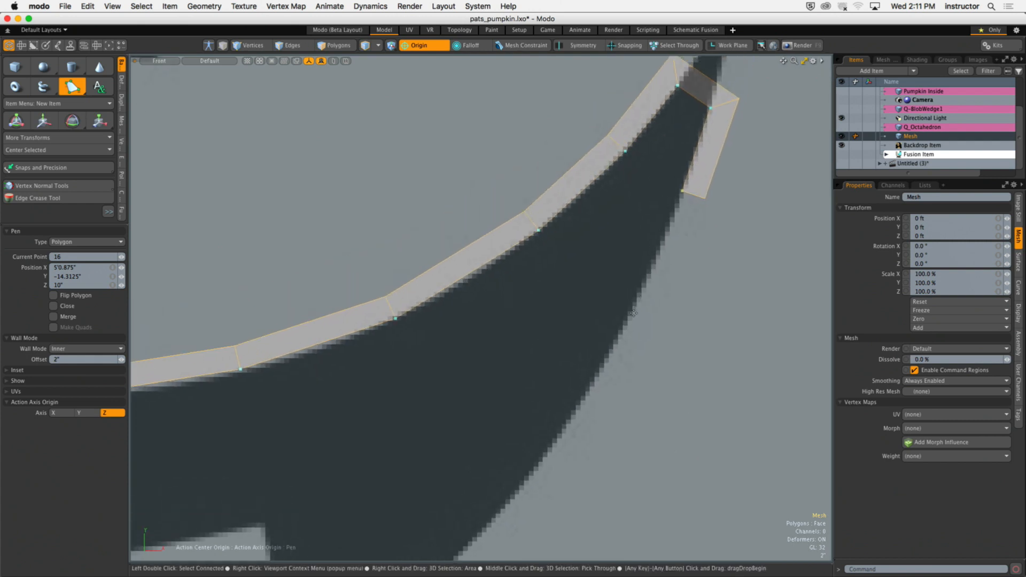
pyautogui.moveTo(634, 313); pyautogui.dragTo(626, 320)
pyautogui.keyDown('alt'); pyautogui.keyDown('shift'); pyautogui.moveTo(515, 463); pyautogui.dragTo(570, 351); pyautogui.keyUp('shift'); pyautogui.keyUp('alt')
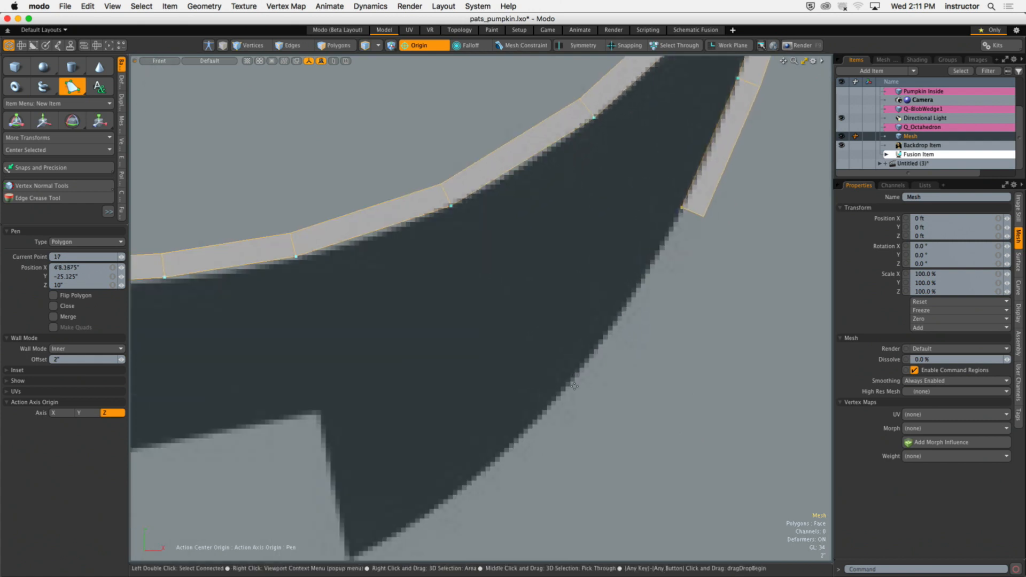
pyautogui.moveTo(574, 386); pyautogui.dragTo(560, 394)
pyautogui.keyDown('alt'); pyautogui.keyDown('shift'); pyautogui.moveTo(378, 548); pyautogui.dragTo(449, 431); pyautogui.keyUp('shift'); pyautogui.keyUp('alt')
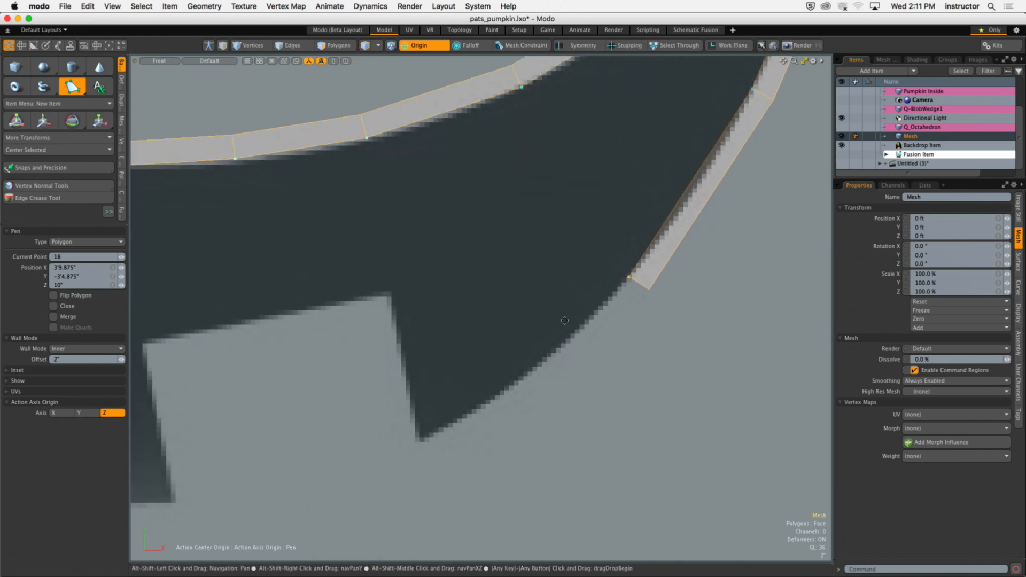
pyautogui.keyDown('alt'); pyautogui.keyDown('shift'); pyautogui.moveTo(556, 345); pyautogui.dragTo(521, 386); pyautogui.keyUp('shift'); pyautogui.keyUp('alt')
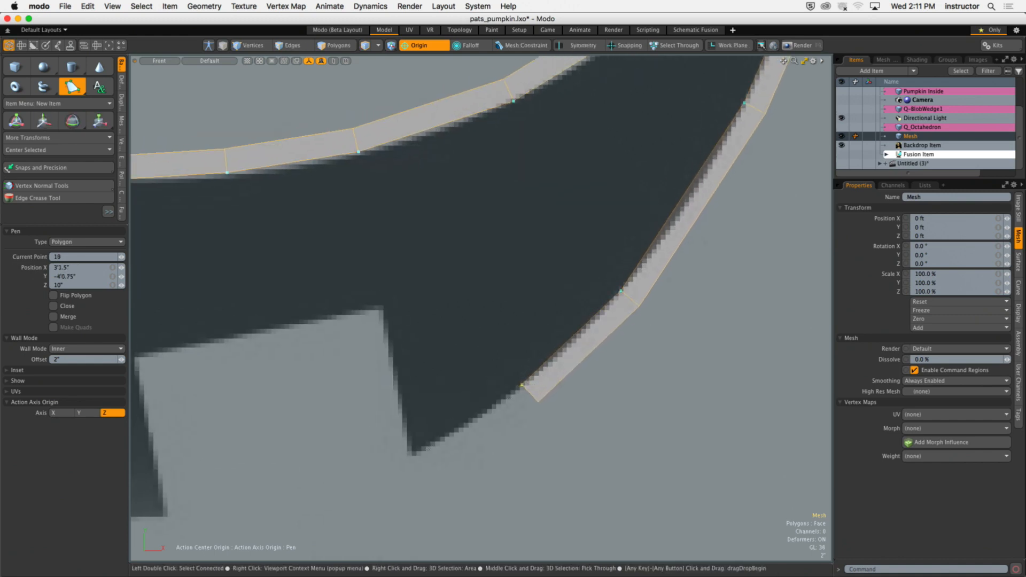
pyautogui.click(415, 453)
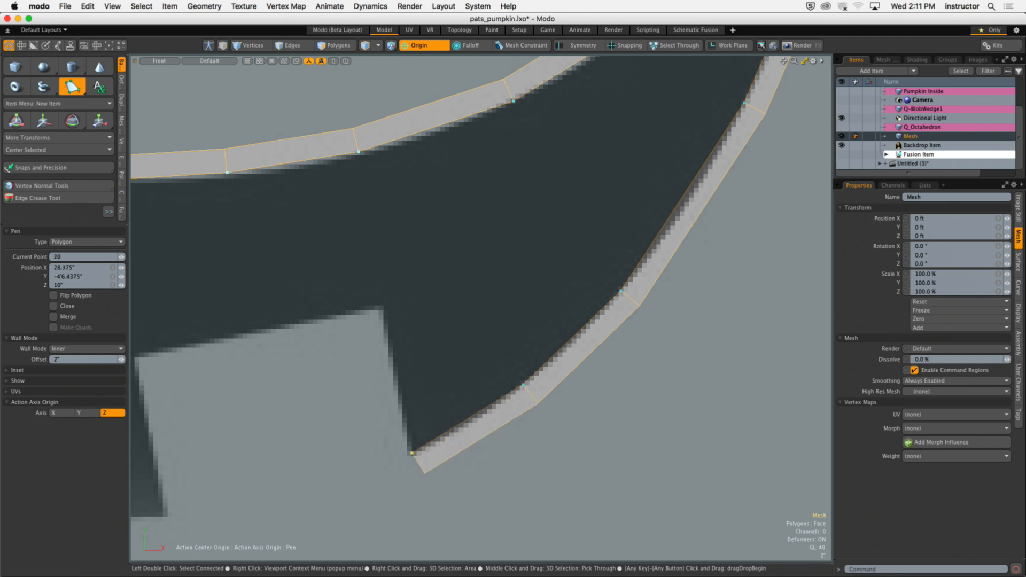
# Step: Continue the Pen wall around the lower tooth notch, placing a point at each of its three remaining corners
pyautogui.click(380, 305)
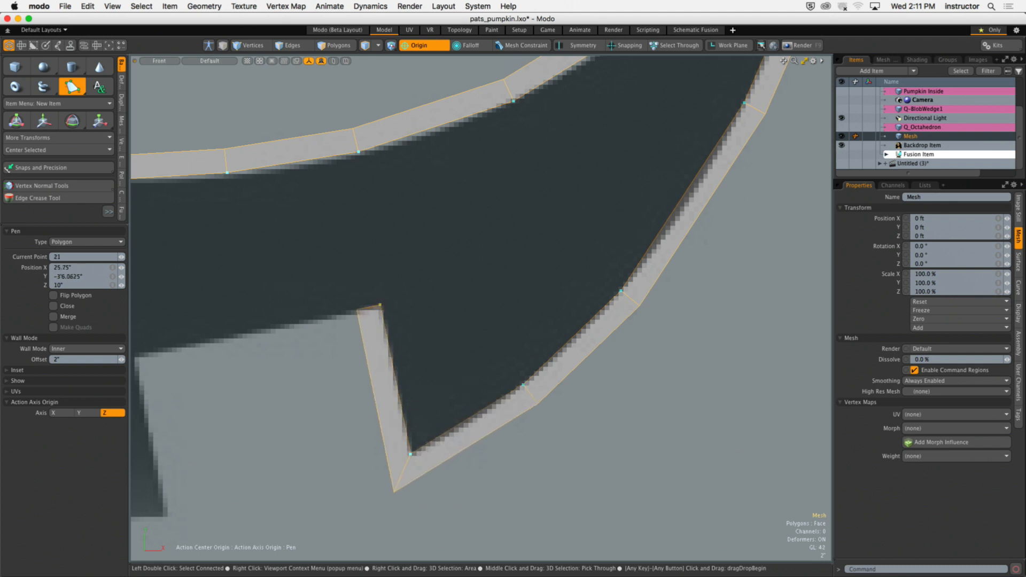
pyautogui.keyDown('alt'); pyautogui.keyDown('shift'); pyautogui.moveTo(331, 333); pyautogui.dragTo(540, 299); pyautogui.keyUp('shift'); pyautogui.keyUp('alt')
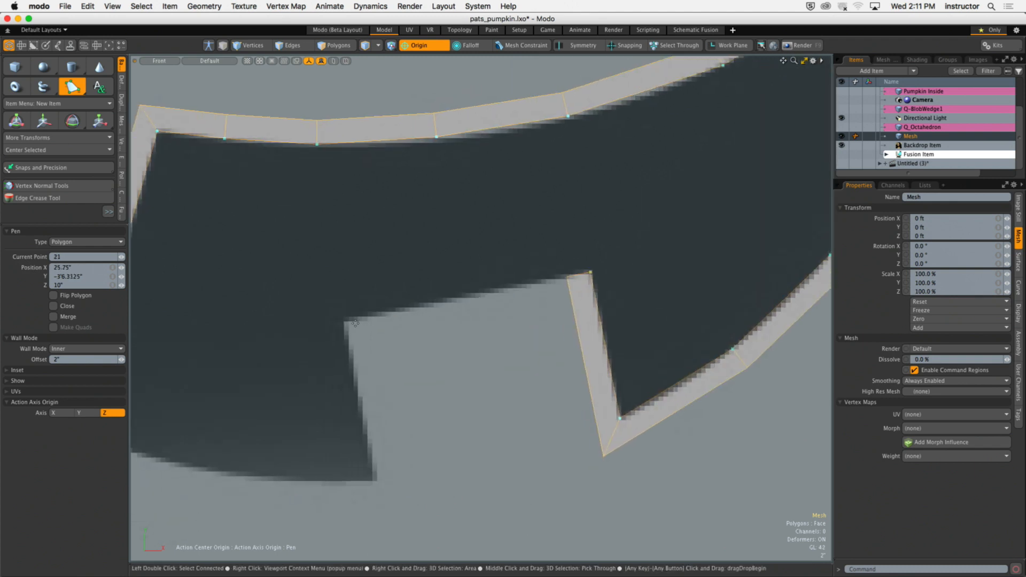
pyautogui.click(341, 323)
pyautogui.click(376, 476)
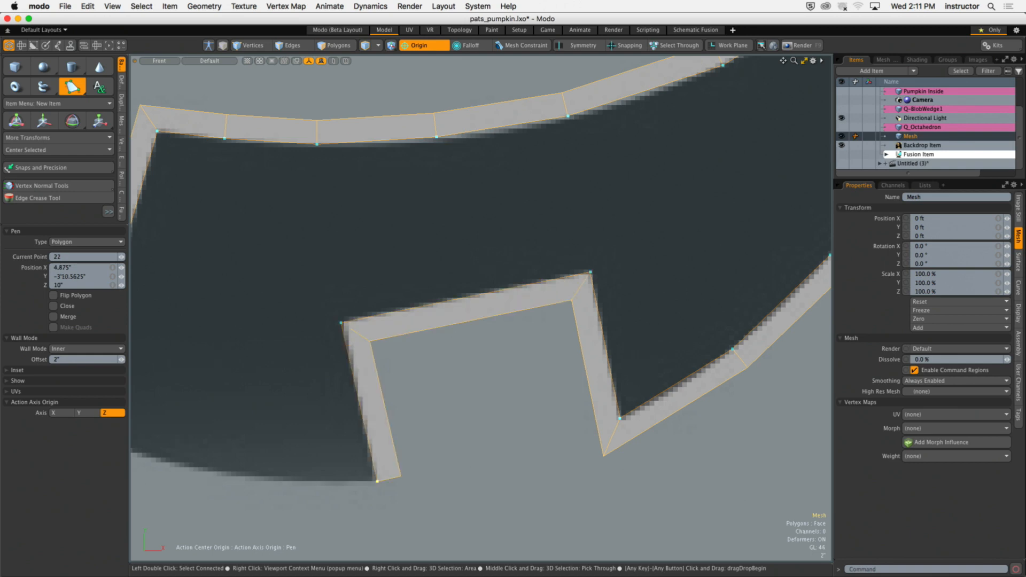
# Step: Trace the mouth's bottom edge from the lower tooth notch with four Pen wall points, ending at about X -3'1.7", Y -3'5.8"
pyautogui.keyDown('alt'); pyautogui.keyDown('shift'); pyautogui.moveTo(335, 403); pyautogui.dragTo(619, 397); pyautogui.keyUp('shift'); pyautogui.keyUp('alt')
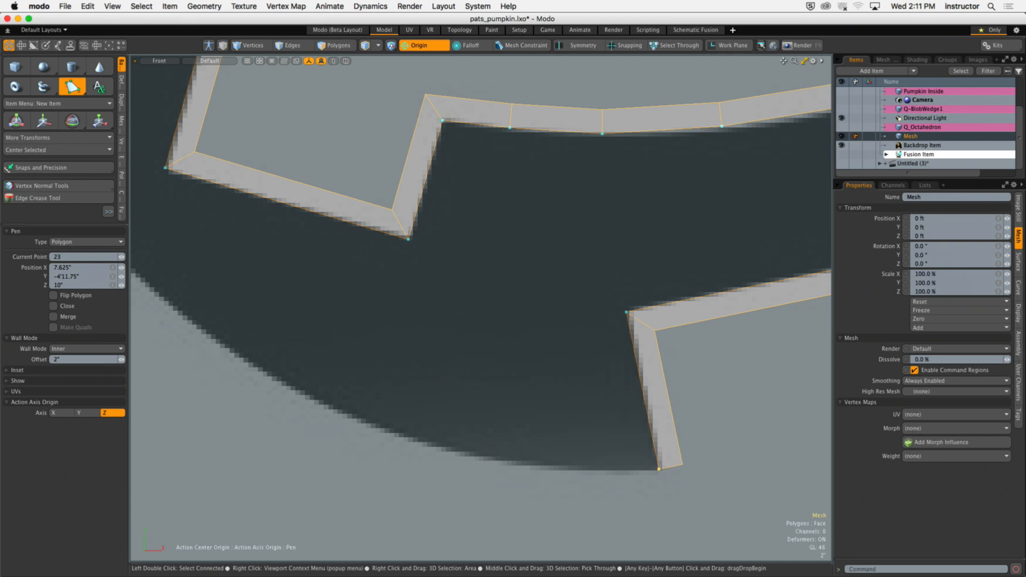
pyautogui.click(497, 459)
pyautogui.moveTo(499, 460); pyautogui.dragTo(498, 461)
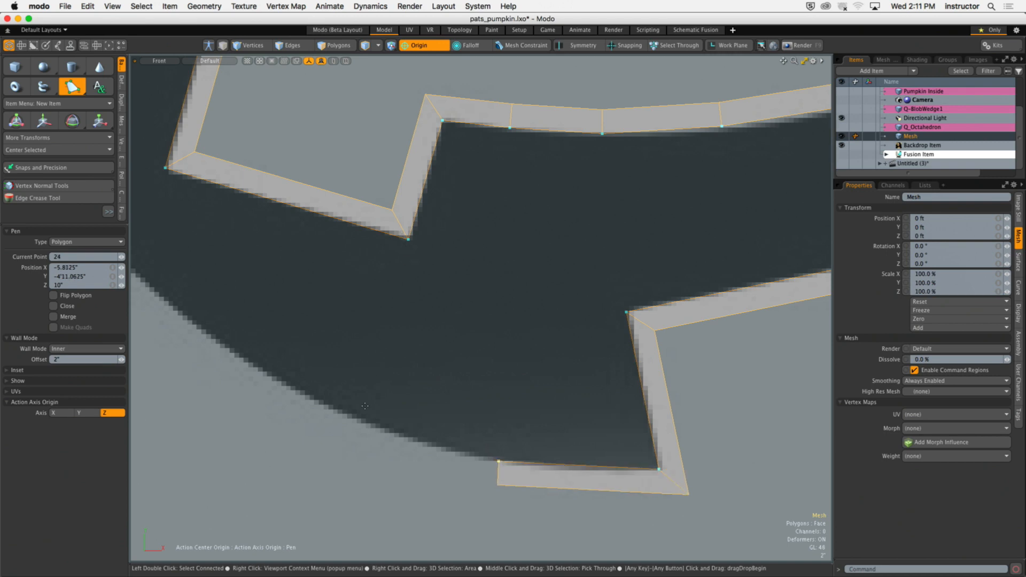
pyautogui.click(359, 419)
pyautogui.keyDown('alt'); pyautogui.keyDown('shift'); pyautogui.moveTo(360, 418); pyautogui.dragTo(460, 438); pyautogui.keyUp('shift'); pyautogui.keyUp('alt')
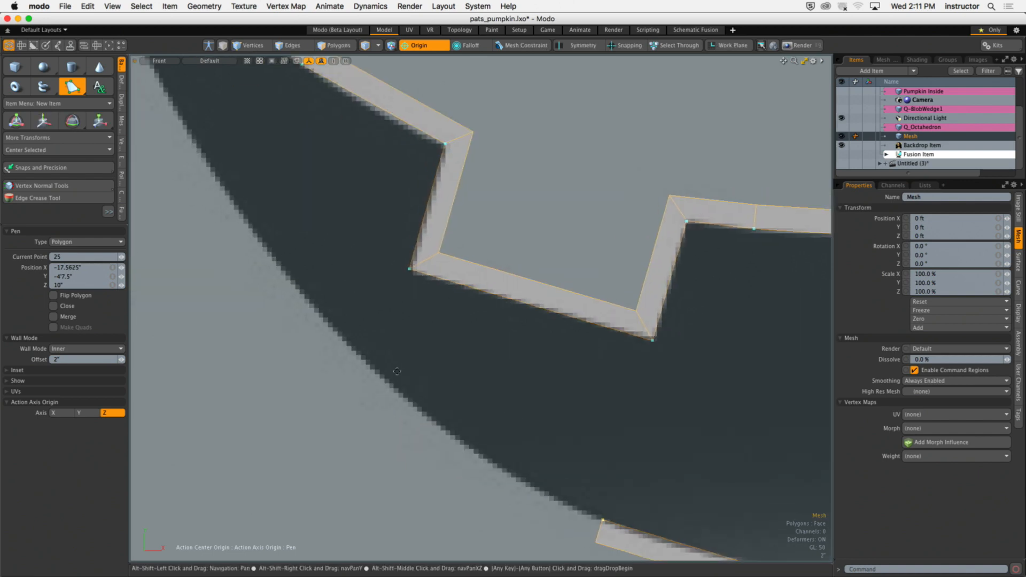
pyautogui.click(471, 447)
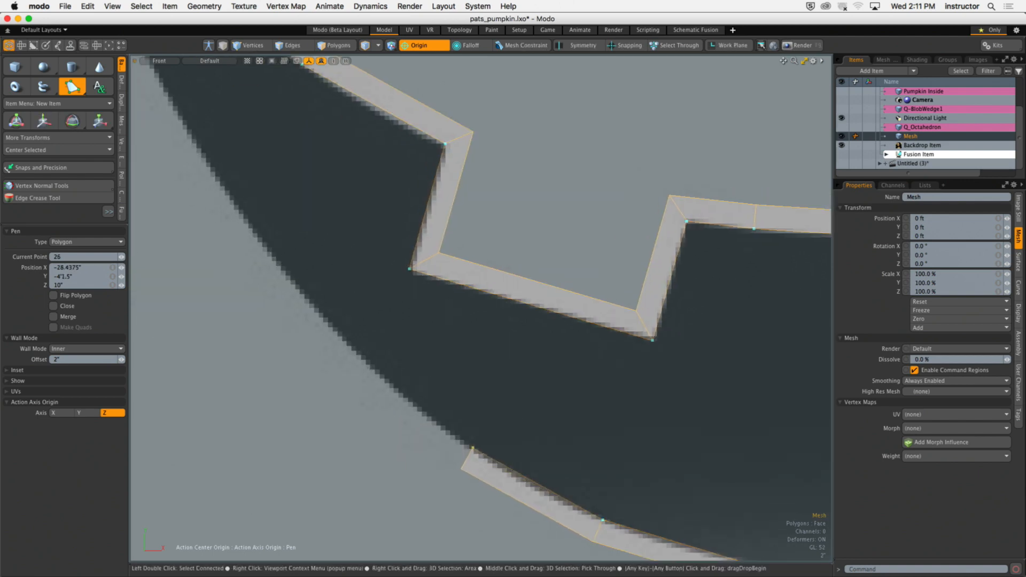
pyautogui.click(366, 366)
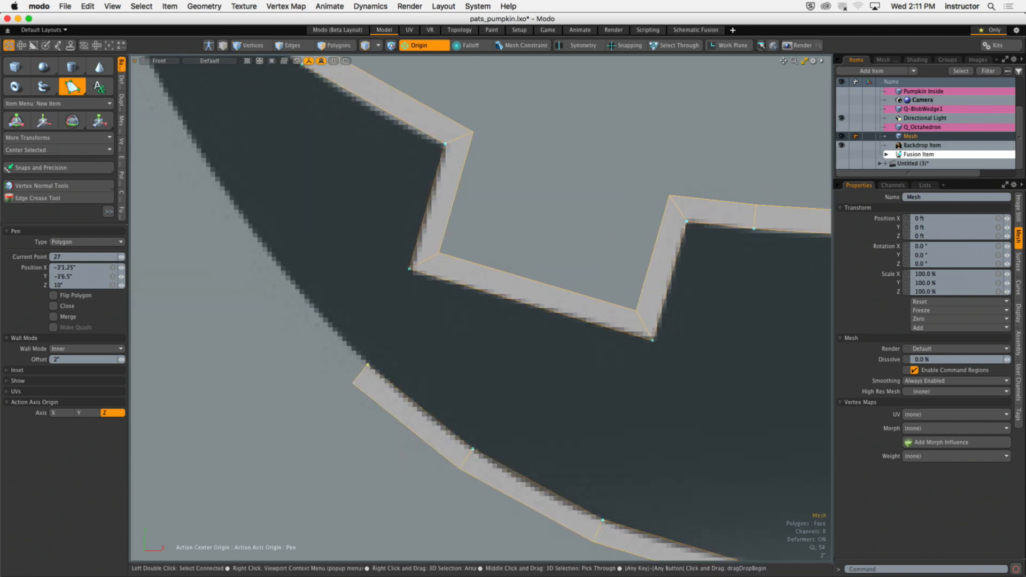
pyautogui.moveTo(368, 365); pyautogui.dragTo(362, 357)
# Step: Finish the Pen wall with three points up the lower left edge to just below the mouth's left tip, and drop the tool
pyautogui.scroll(-2, 470, 476)
pyautogui.keyDown('alt'); pyautogui.keyDown('shift'); pyautogui.moveTo(467, 468); pyautogui.dragTo(424, 392); pyautogui.keyUp('shift'); pyautogui.keyUp('alt')
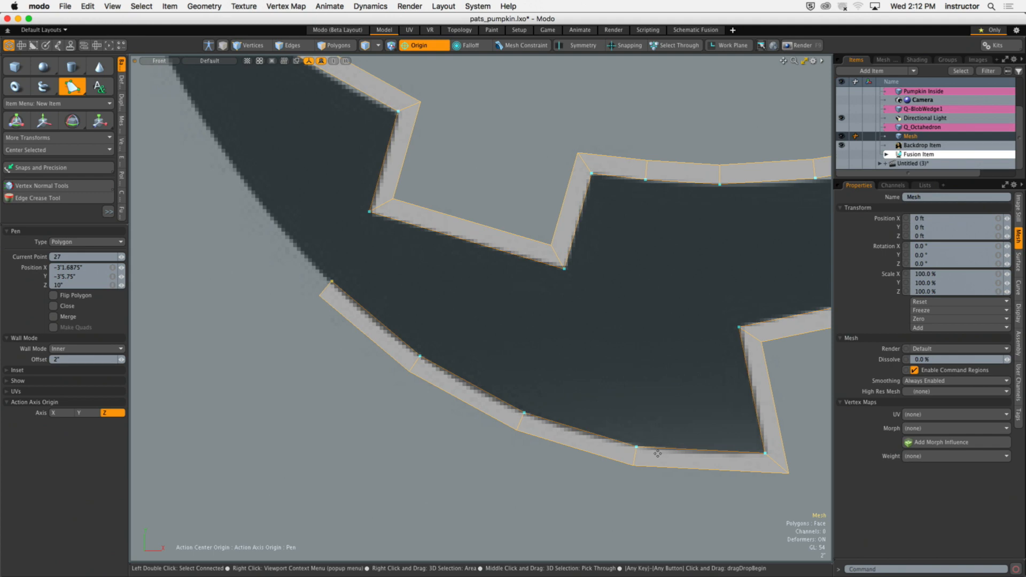
pyautogui.keyDown('alt'); pyautogui.keyDown('shift'); pyautogui.moveTo(490, 307); pyautogui.dragTo(659, 466); pyautogui.keyUp('shift'); pyautogui.keyUp('alt')
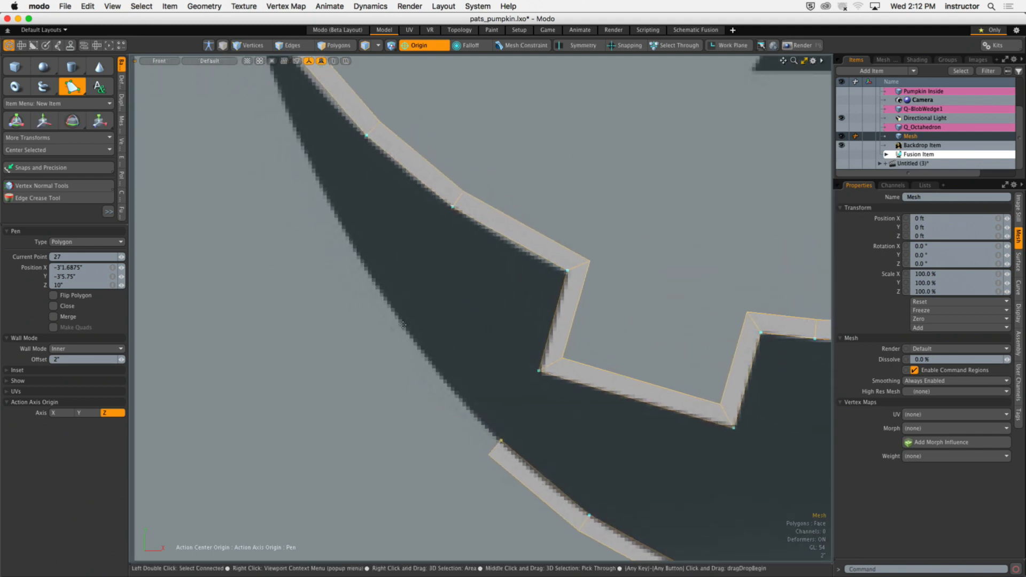
pyautogui.moveTo(400, 324); pyautogui.dragTo(479, 431)
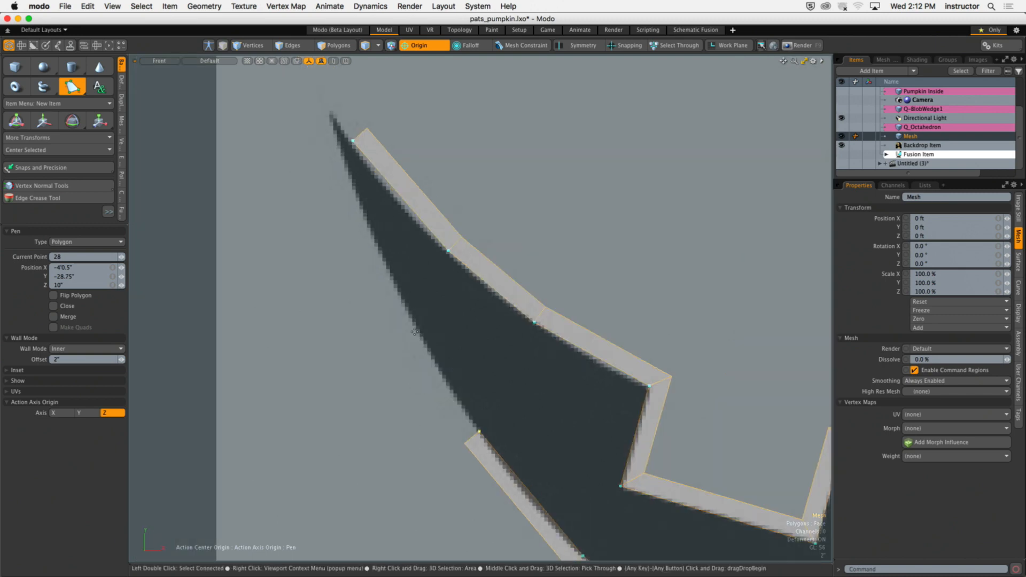
pyautogui.moveTo(412, 321); pyautogui.dragTo(410, 318)
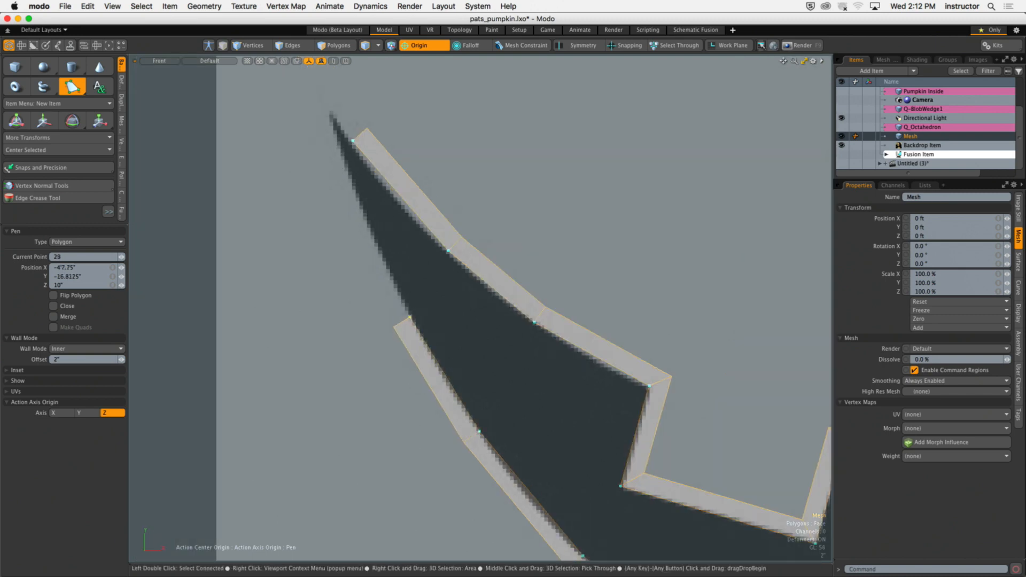
pyautogui.moveTo(343, 170); pyautogui.dragTo(338, 150)
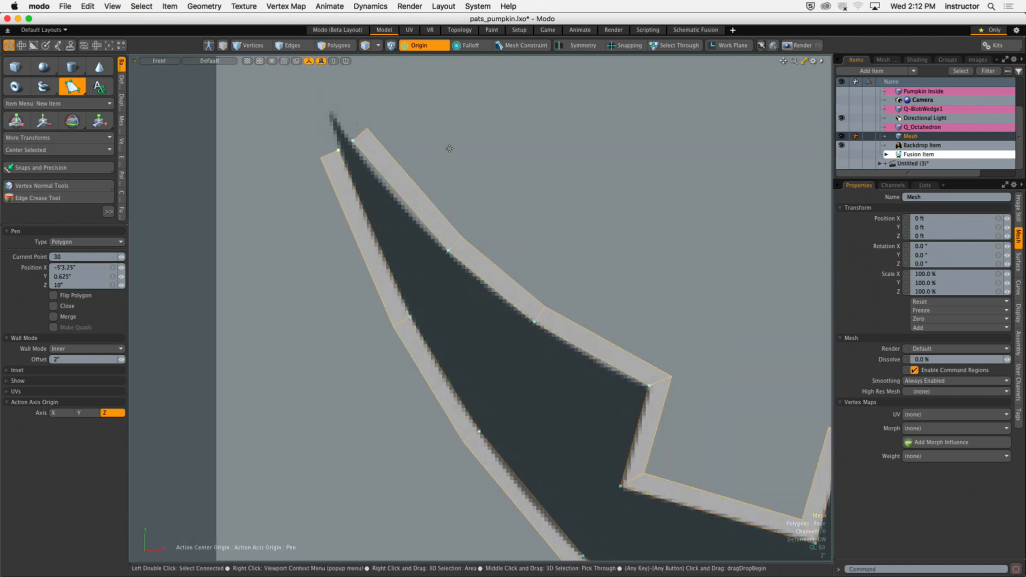
pyautogui.press('q')
# Step: Select the wall polygon that crosses the mouth's right tip in Polygons mode
pyautogui.click(453, 137)
pyautogui.scroll(-3, 452, 145)
pyautogui.keyDown('alt'); pyautogui.keyDown('shift'); pyautogui.moveTo(481, 235); pyautogui.dragTo(274, 243); pyautogui.keyUp('shift'); pyautogui.keyUp('alt')
pyautogui.scroll(-3, 449, 201)
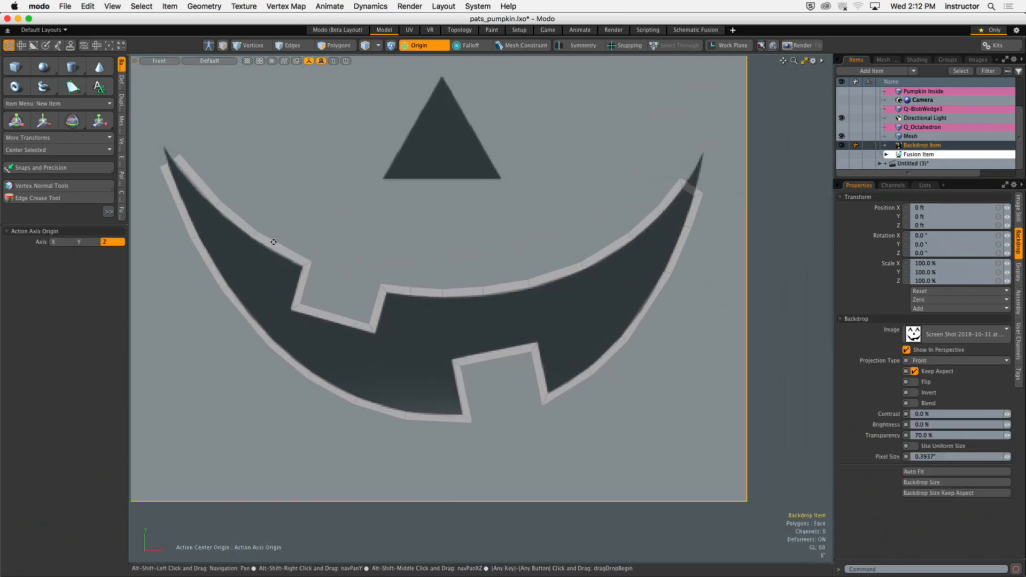
pyautogui.keyDown('alt'); pyautogui.keyDown('shift'); pyautogui.moveTo(504, 265); pyautogui.dragTo(571, 308); pyautogui.keyUp('shift'); pyautogui.keyUp('alt')
pyautogui.press('q')
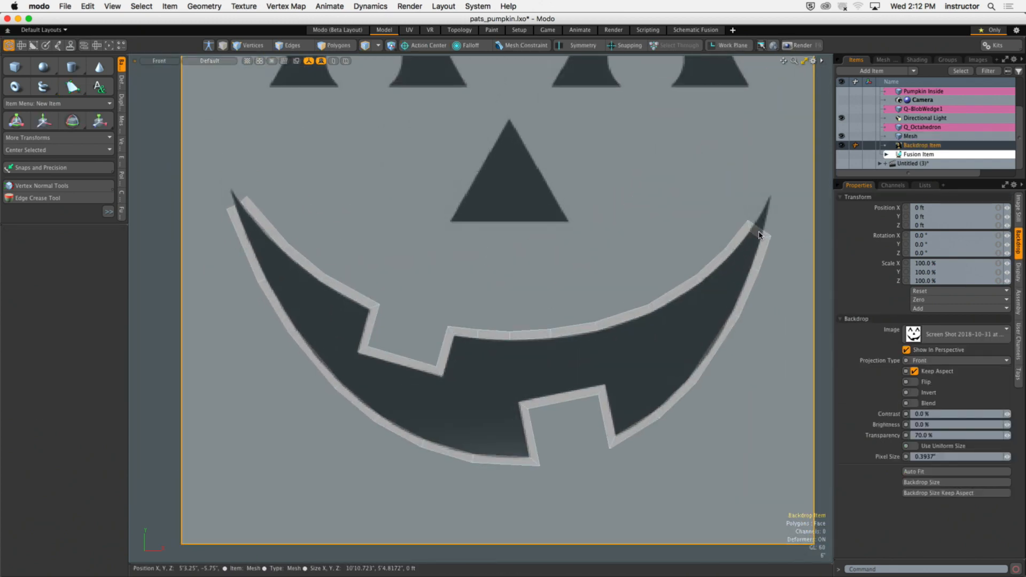
pyautogui.press('3')
pyautogui.click(761, 234)
# Step: Select the two facing inner wall edges beside the mouth's left tip in Edges mode
pyautogui.keyDown('alt'); pyautogui.keyDown('shift'); pyautogui.moveTo(777, 234); pyautogui.dragTo(703, 278); pyautogui.keyUp('shift'); pyautogui.keyUp('alt')
pyautogui.keyDown('ctrl'); pyautogui.keyDown('alt'); pyautogui.moveTo(558, 280); pyautogui.dragTo(491, 282); pyautogui.keyUp('alt'); pyautogui.keyUp('ctrl')
pyautogui.keyDown('alt'); pyautogui.keyDown('shift'); pyautogui.moveTo(231, 340); pyautogui.dragTo(710, 285); pyautogui.keyUp('shift'); pyautogui.keyUp('alt')
pyautogui.keyDown('ctrl'); pyautogui.keyDown('alt'); pyautogui.moveTo(533, 256); pyautogui.dragTo(475, 242); pyautogui.keyUp('alt'); pyautogui.keyUp('ctrl')
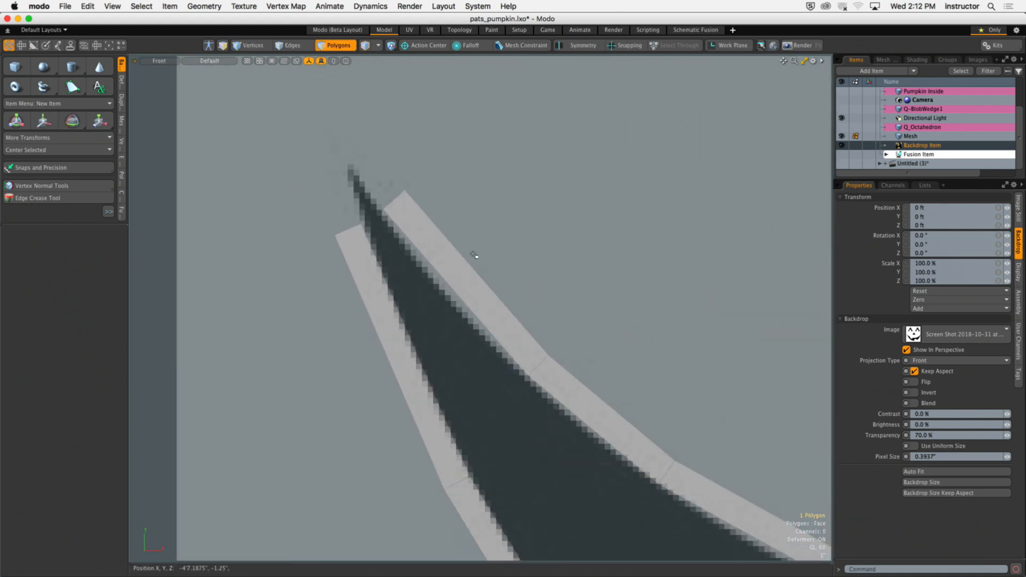
pyautogui.press('2')
pyautogui.keyDown('ctrl'); pyautogui.keyDown('alt'); pyautogui.moveTo(438, 276); pyautogui.dragTo(408, 246); pyautogui.keyUp('alt'); pyautogui.keyUp('ctrl')
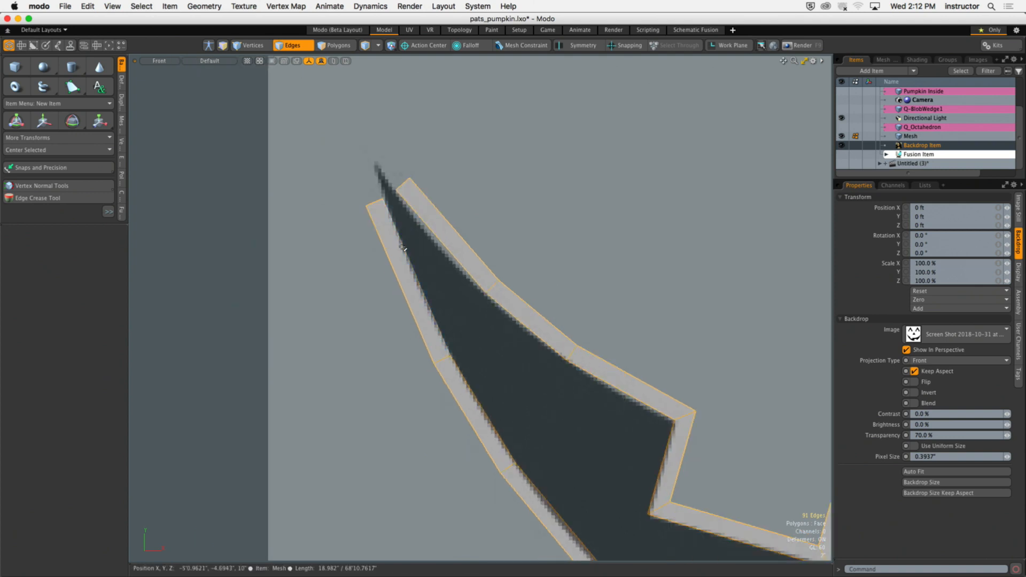
pyautogui.click(402, 250)
pyautogui.keyDown('shift'); pyautogui.click(444, 242); pyautogui.keyUp('shift')
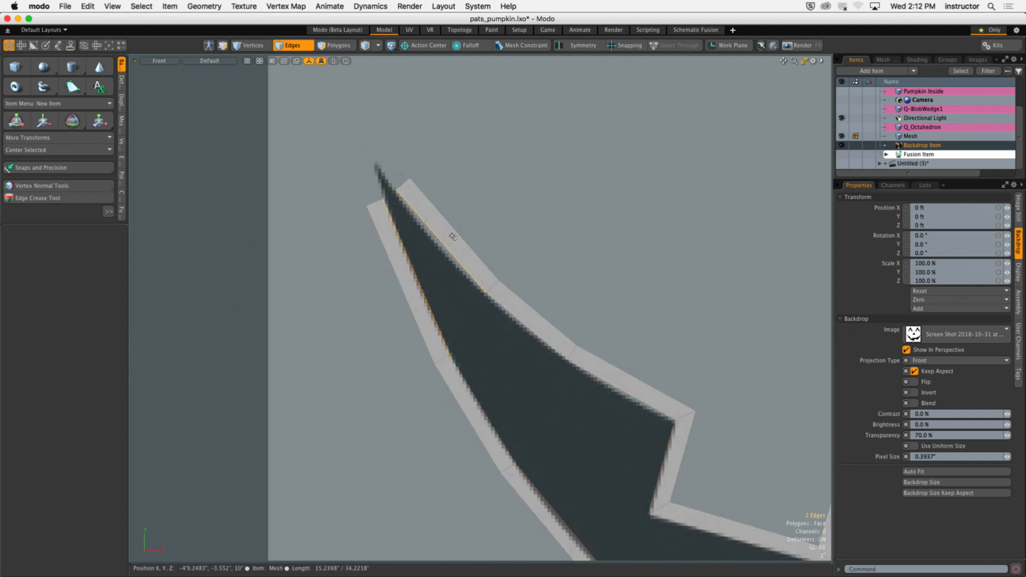
# Step: Hide the Backdrop Item and make the Mesh item the active item
pyautogui.click(842, 145)
pyautogui.click(927, 137)
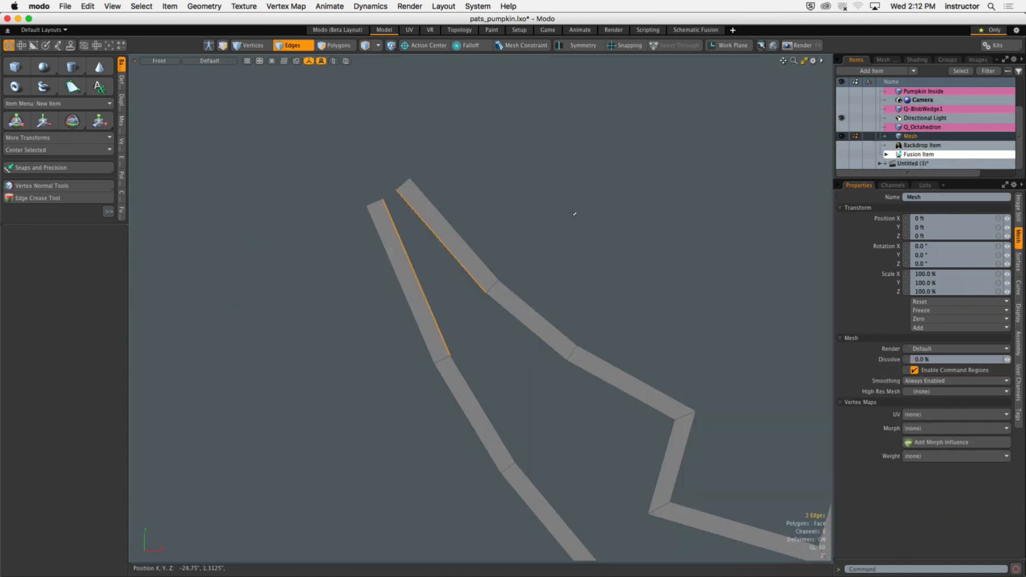
pyautogui.moveTo(404, 260); pyautogui.dragTo(446, 234)
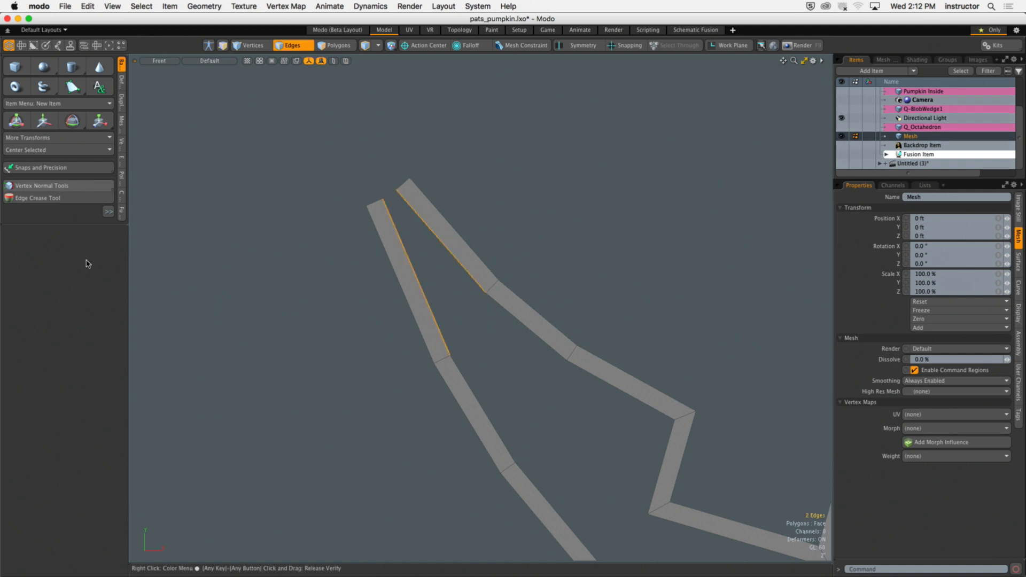
# Step: Try to bridge the two selected inner edges at the mouth's left tip, and undo the result
pyautogui.click(122, 103)
pyautogui.click(32, 102)
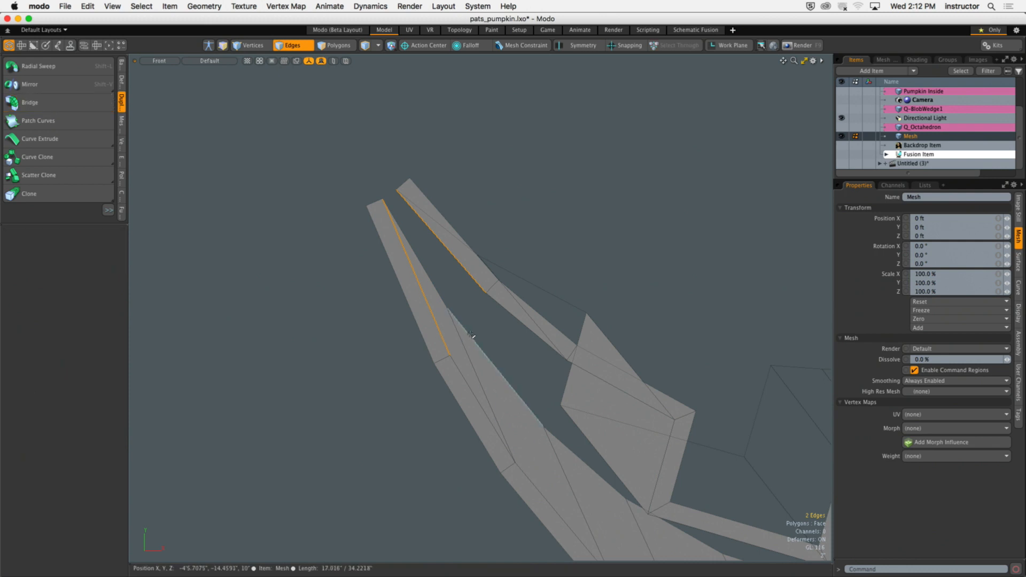
pyautogui.press('super+z')
# Step: Bridge the two selected inner edges at the left tip with Auto Connection and Continuous Bridges turned off
pyautogui.moveTo(76, 227); pyautogui.dragTo(95, 342)
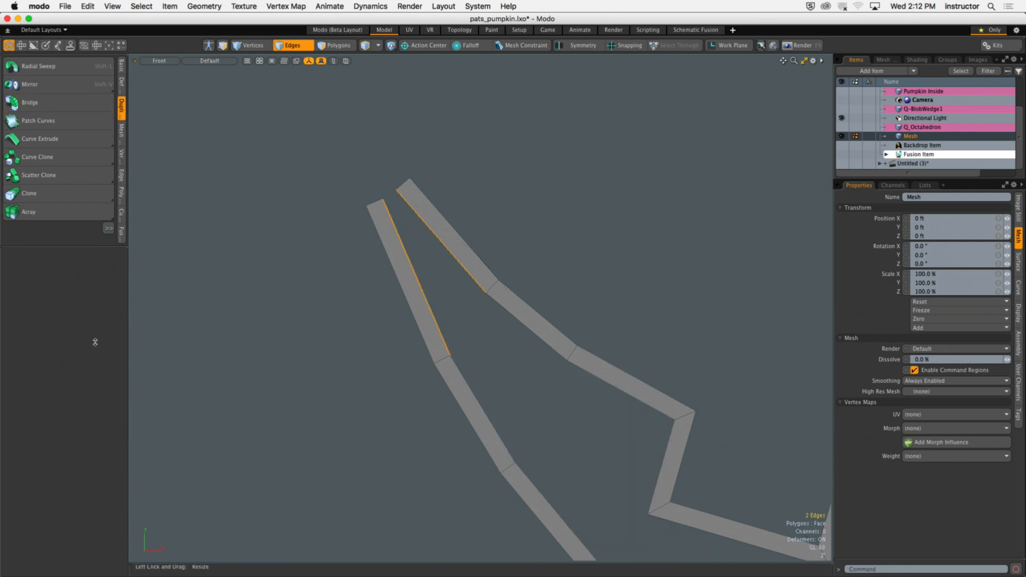
pyautogui.click(32, 102)
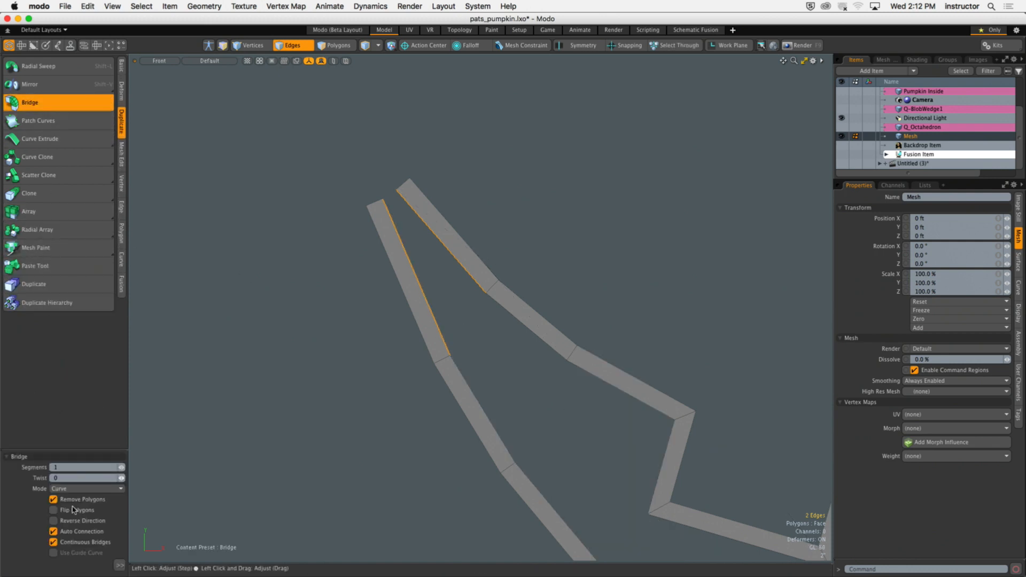
pyautogui.moveTo(72, 450); pyautogui.dragTo(77, 395)
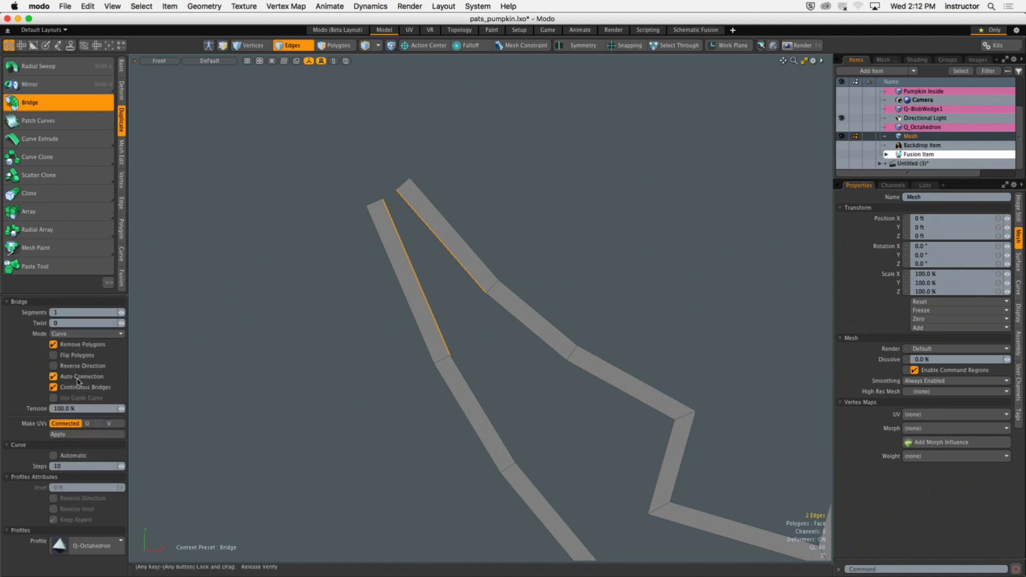
pyautogui.click(79, 388)
pyautogui.click(507, 369)
pyautogui.press('space')
pyautogui.click(508, 369)
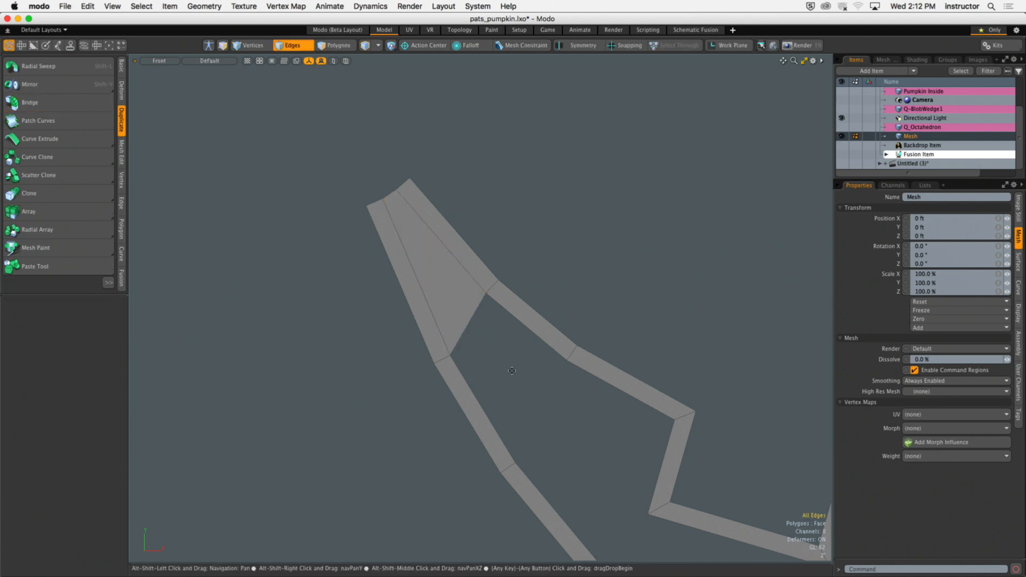
# Step: Bridge the next pair of facing inner wall edges, directly beside the filled left tip
pyautogui.keyDown('alt'); pyautogui.keyDown('shift'); pyautogui.moveTo(503, 424); pyautogui.dragTo(320, 304); pyautogui.keyUp('shift'); pyautogui.keyUp('alt')
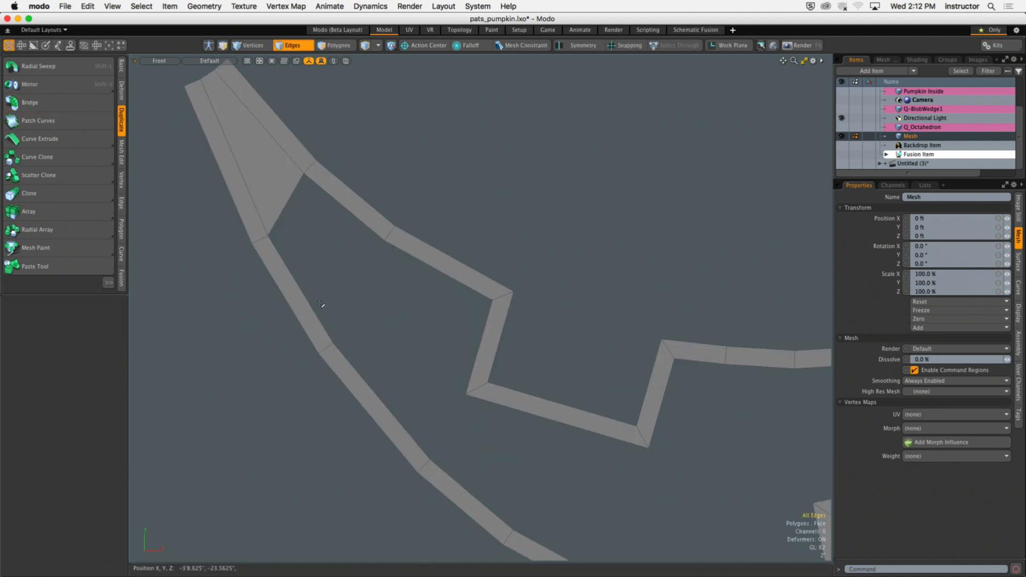
pyautogui.click(303, 276)
pyautogui.keyDown('shift'); pyautogui.click(360, 220); pyautogui.keyUp('shift')
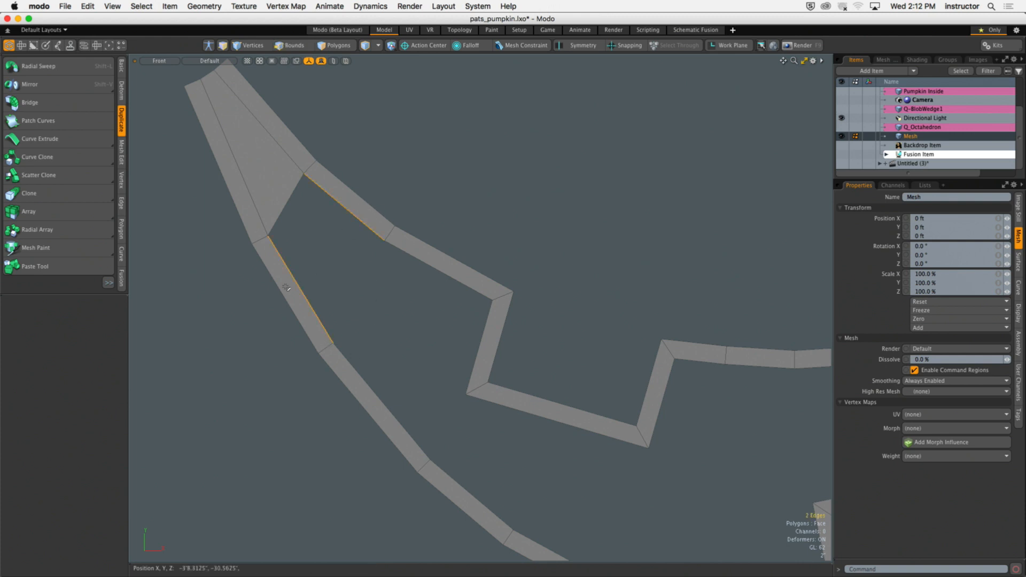
pyautogui.click(32, 102)
pyautogui.click(408, 376)
pyautogui.press('space')
pyautogui.click(408, 375)
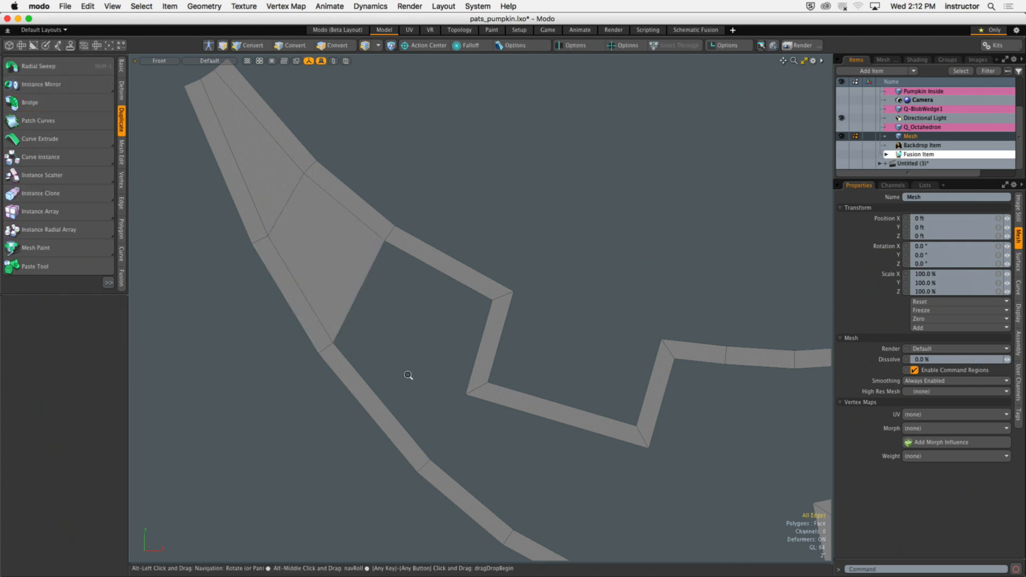
# Step: Slice the upper tooth notch's bottom polygon near its middle, snapping the cut's start to the lower wall's inner corner and ending at about X -21.25", Y -29.125"
pyautogui.keyDown('ctrl'); pyautogui.keyDown('alt'); pyautogui.moveTo(408, 375); pyautogui.dragTo(403, 375); pyautogui.keyUp('alt'); pyautogui.keyUp('ctrl')
pyautogui.keyDown('alt'); pyautogui.keyDown('shift'); pyautogui.moveTo(406, 376); pyautogui.dragTo(351, 278); pyautogui.keyUp('shift'); pyautogui.keyUp('alt')
pyautogui.keyDown('alt'); pyautogui.keyDown('shift'); pyautogui.moveTo(441, 394); pyautogui.dragTo(421, 382); pyautogui.keyUp('shift'); pyautogui.keyUp('alt')
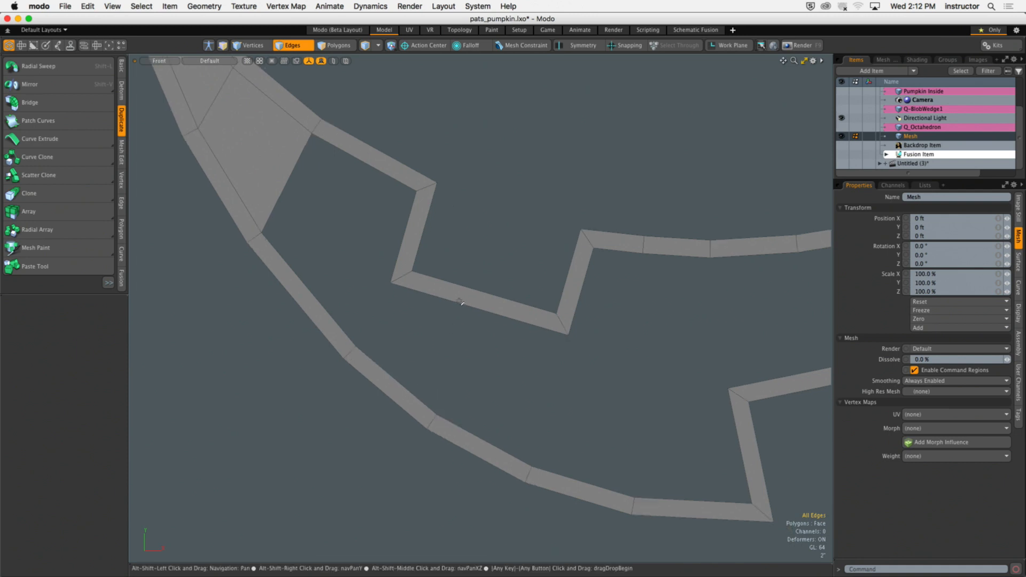
pyautogui.scroll(3, 465, 308)
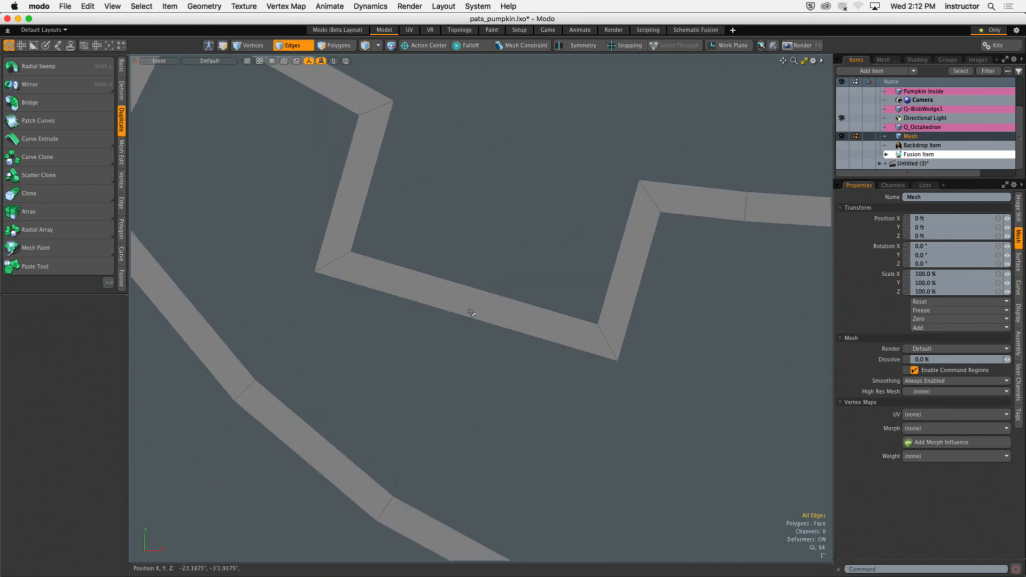
pyautogui.press('3')
pyautogui.click(471, 313)
pyautogui.press('v')
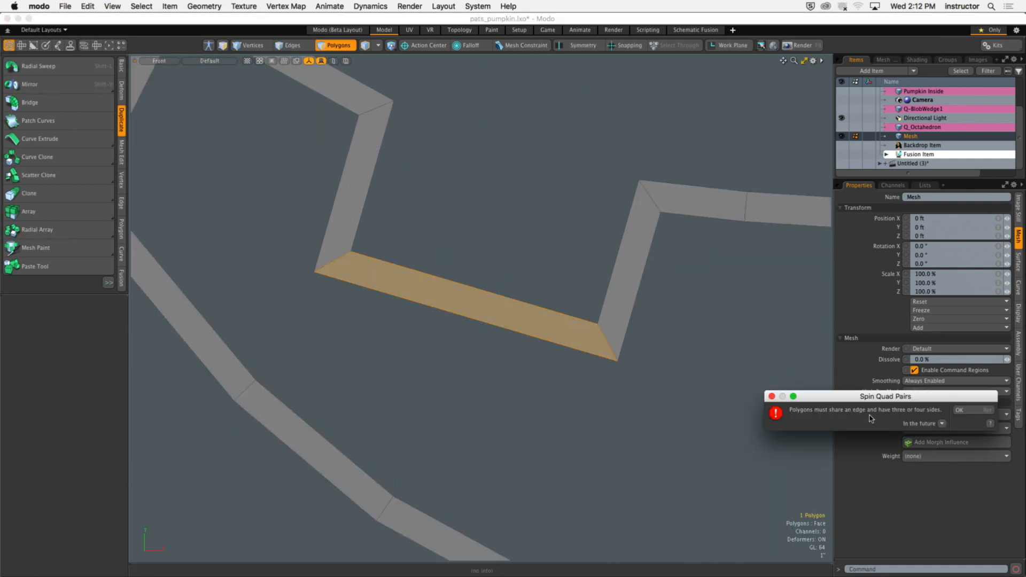
pyautogui.click(974, 410)
pyautogui.press('c')
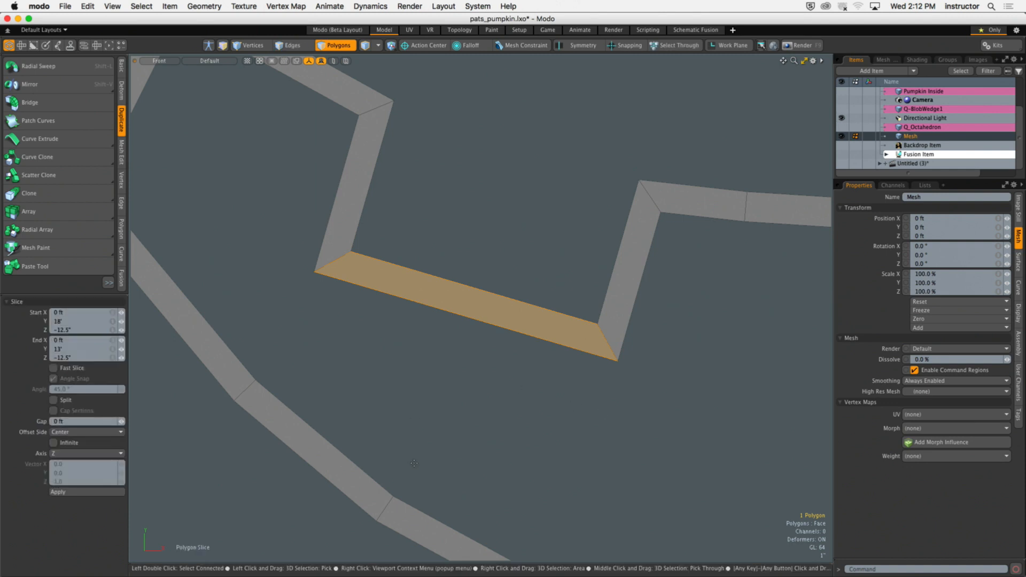
pyautogui.press('F11')
pyautogui.moveTo(396, 495); pyautogui.dragTo(502, 193)
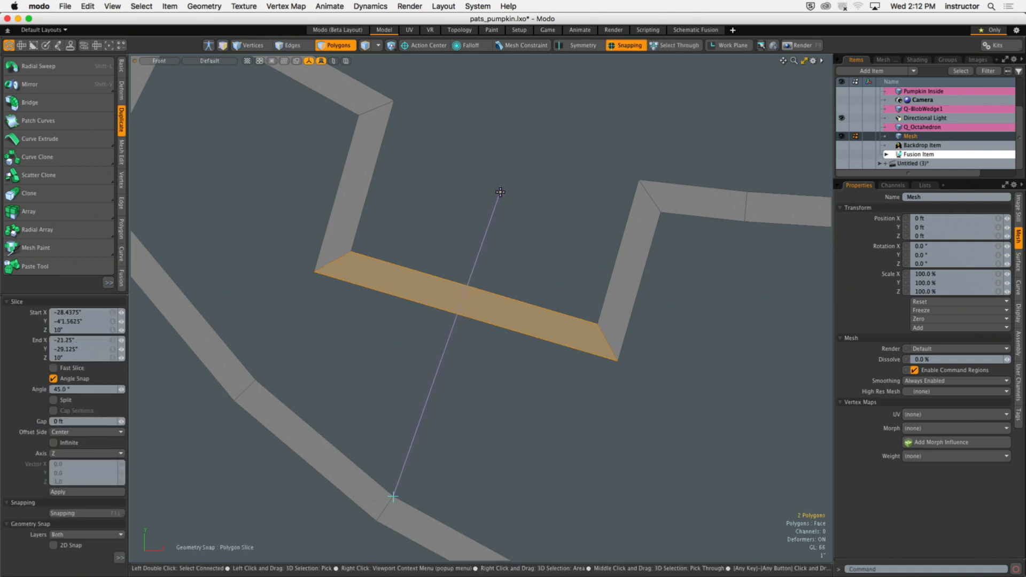
pyautogui.press('space')
pyautogui.click(534, 239)
pyautogui.scroll(-1, 518, 259)
pyautogui.keyDown('alt'); pyautogui.moveTo(506, 274); pyautogui.dragTo(510, 284); pyautogui.keyUp('alt')
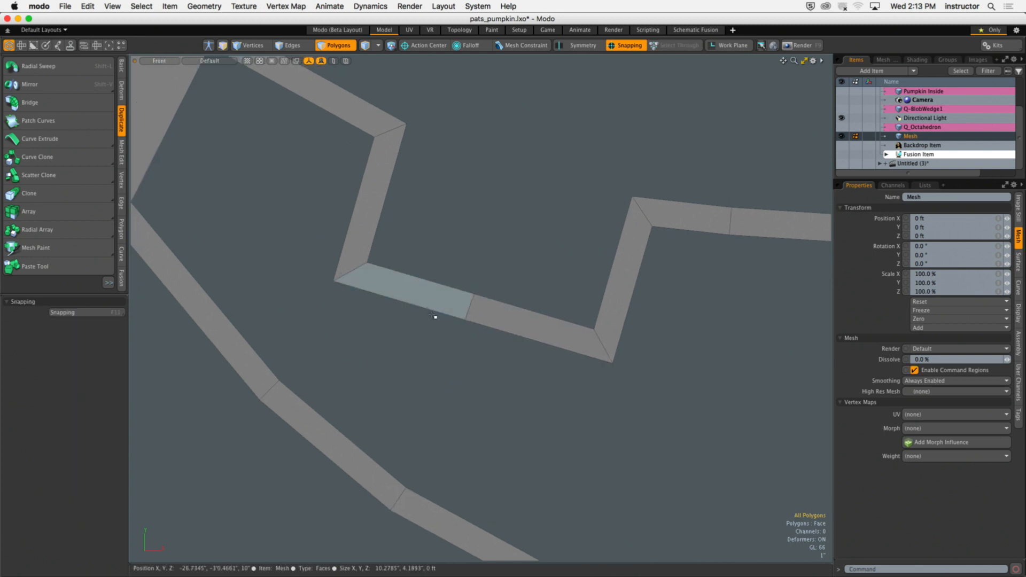
# Step: Turn snapping off and bridge the left half of the upper notch's bottom edge to the lower wall's edge beneath it
pyautogui.click(420, 308)
pyautogui.press('F11')
pyautogui.click(410, 324)
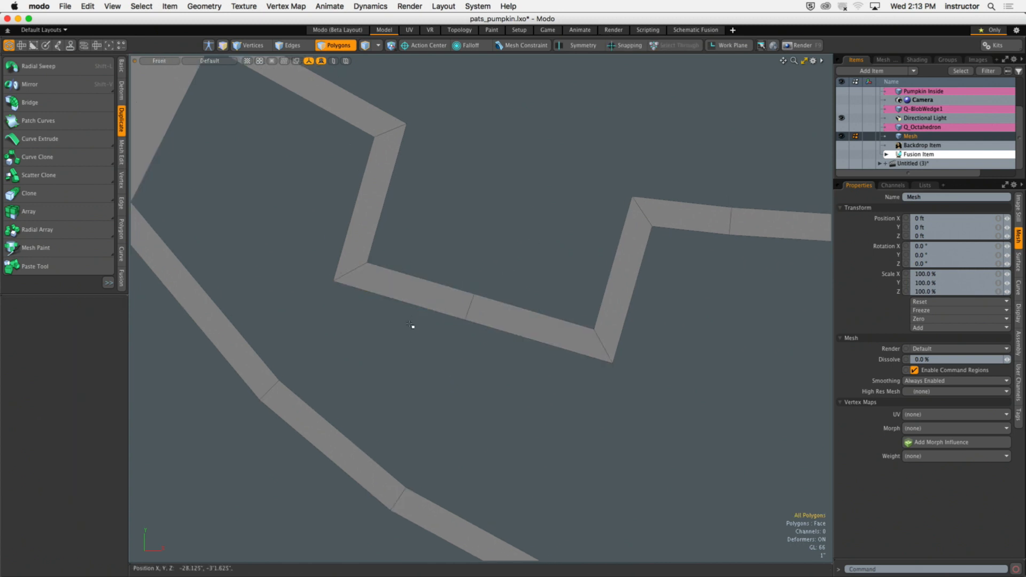
pyautogui.press('2')
pyautogui.click(406, 302)
pyautogui.keyDown('shift'); pyautogui.click(342, 434); pyautogui.keyUp('shift')
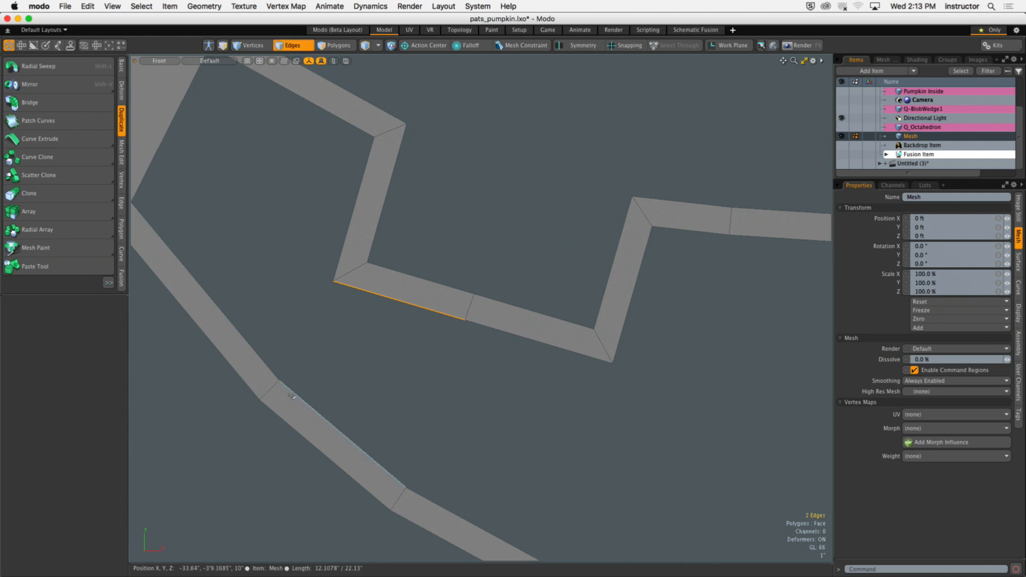
pyautogui.click(81, 103)
pyautogui.press('space')
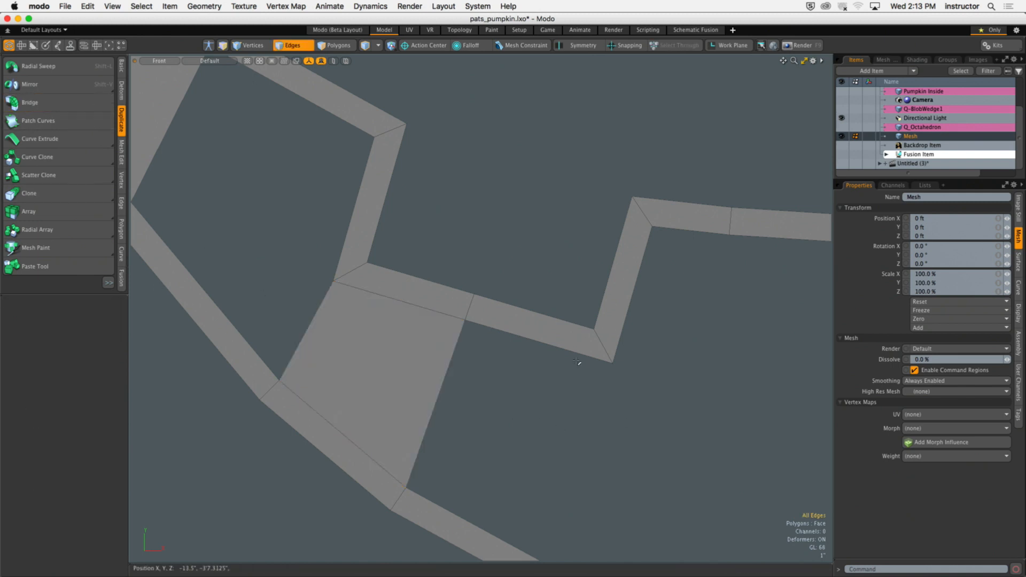
# Step: Bridge the right half of the upper notch's bottom edge to the next inner edge of the lower wall
pyautogui.click(490, 324)
pyautogui.keyDown('alt'); pyautogui.keyDown('shift'); pyautogui.moveTo(489, 325); pyautogui.dragTo(415, 214); pyautogui.keyUp('shift'); pyautogui.keyUp('alt')
pyautogui.keyDown('shift'); pyautogui.click(406, 419); pyautogui.keyUp('shift')
pyautogui.click(64, 103)
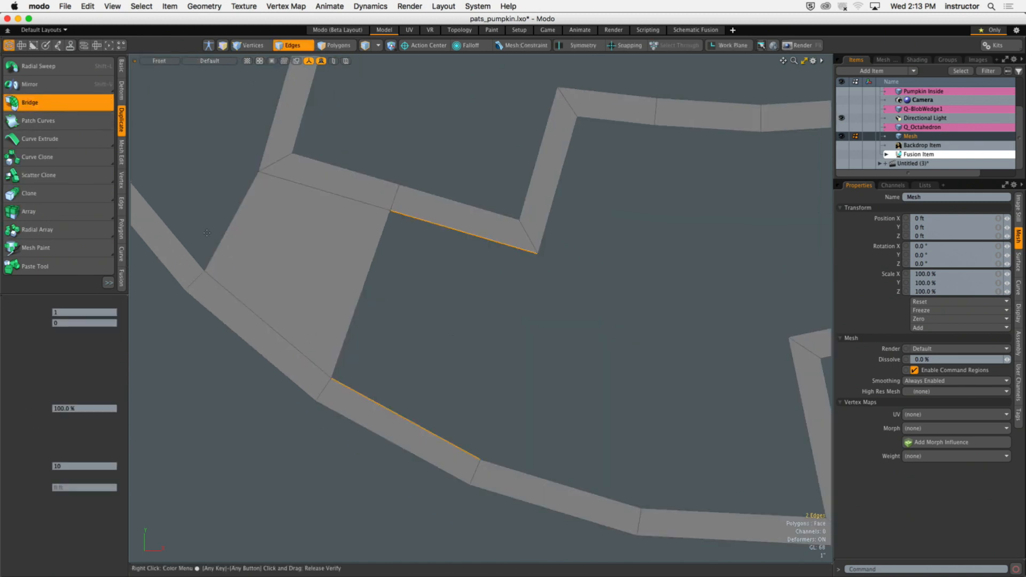
pyautogui.press('space')
pyautogui.scroll(-3, 554, 366)
pyautogui.keyDown('alt'); pyautogui.keyDown('shift'); pyautogui.moveTo(554, 367); pyautogui.dragTo(410, 363); pyautogui.keyUp('shift'); pyautogui.keyUp('alt')
pyautogui.click(457, 174)
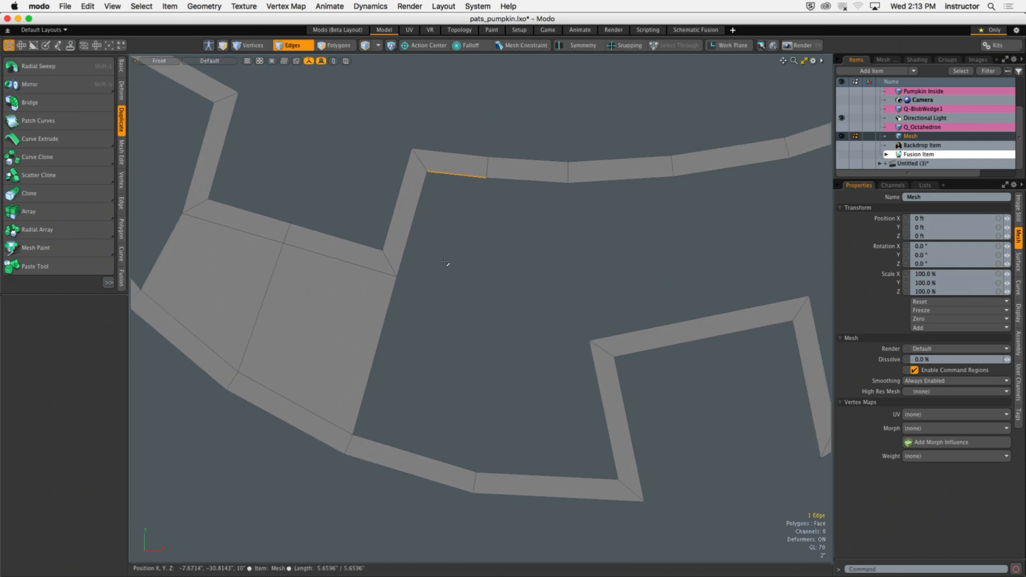
pyautogui.keyDown('shift'); pyautogui.click(422, 464); pyautogui.keyUp('shift')
pyautogui.keyDown('alt'); pyautogui.keyDown('shift'); pyautogui.moveTo(430, 314); pyautogui.dragTo(422, 335); pyautogui.keyUp('shift'); pyautogui.keyUp('alt')
pyautogui.scroll(2, 422, 335)
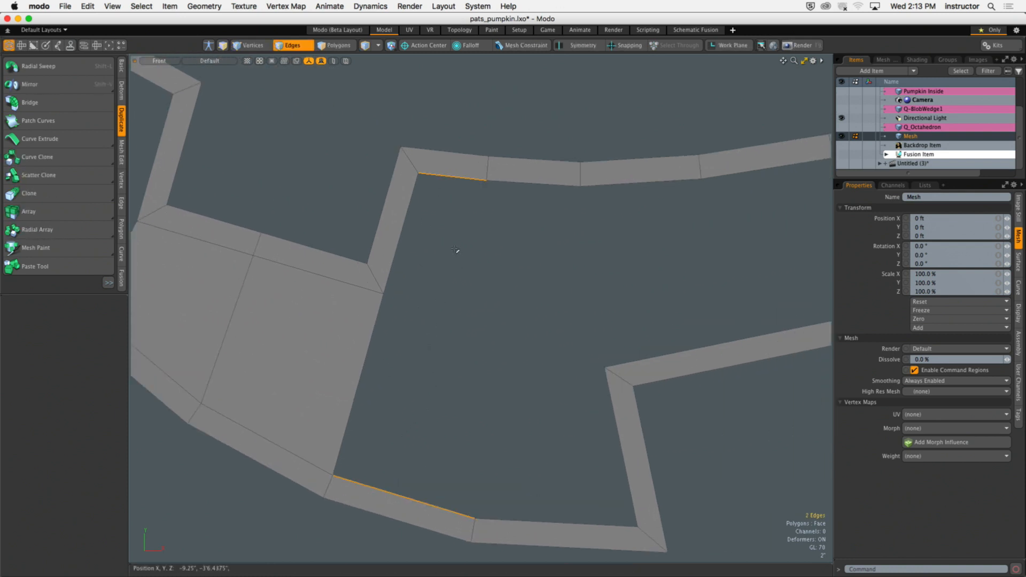
pyautogui.click(448, 263)
pyautogui.scroll(-2, 448, 263)
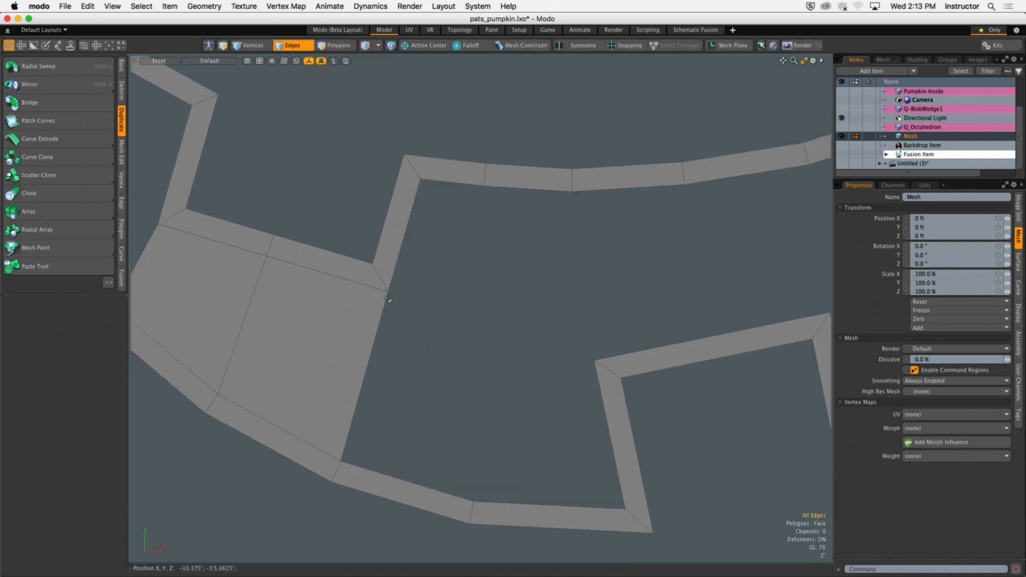
# Step: Slice the lower tooth notch's top polygon near its middle with a cut from about X 12.75", Y -29" to X 16.25", Y -4'3.625"
pyautogui.scroll(-1, 444, 299)
pyautogui.keyDown('alt'); pyautogui.moveTo(444, 300); pyautogui.dragTo(467, 303); pyautogui.keyUp('alt')
pyautogui.keyDown('alt'); pyautogui.moveTo(620, 275); pyautogui.dragTo(465, 272); pyautogui.keyUp('alt')
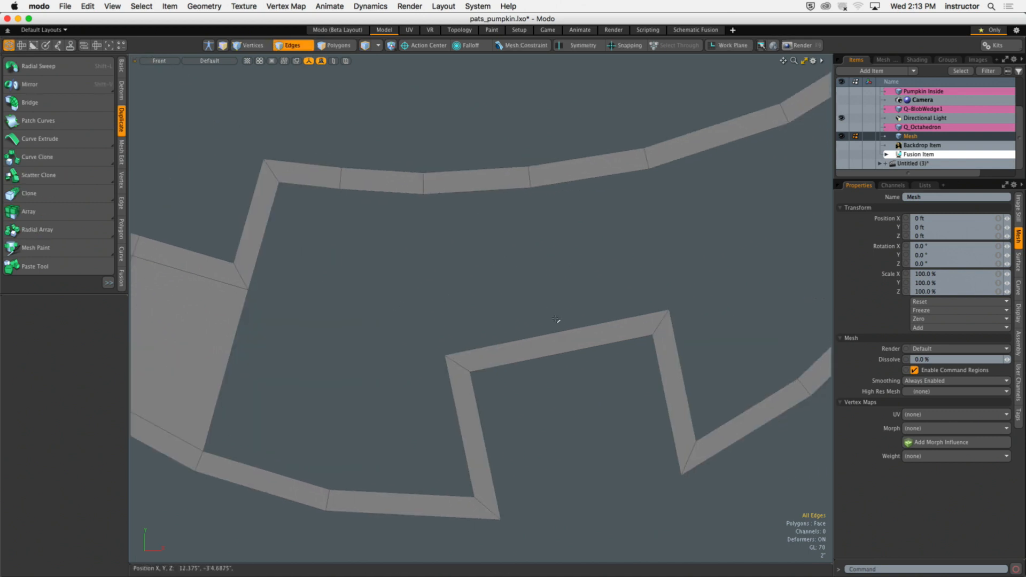
pyautogui.press('3')
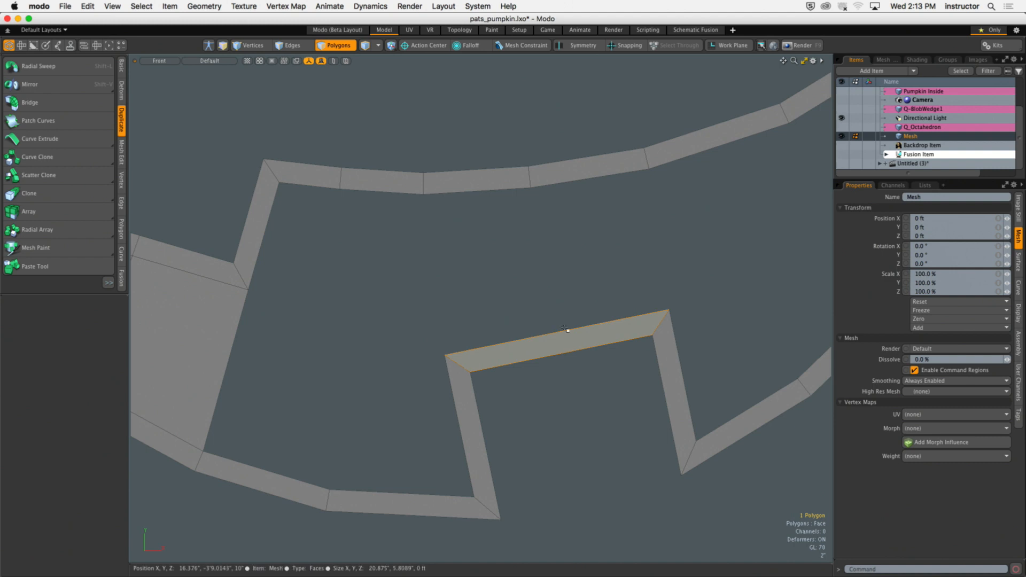
pyautogui.click(570, 337)
pyautogui.press('c')
pyautogui.moveTo(529, 166); pyautogui.dragTo(566, 410)
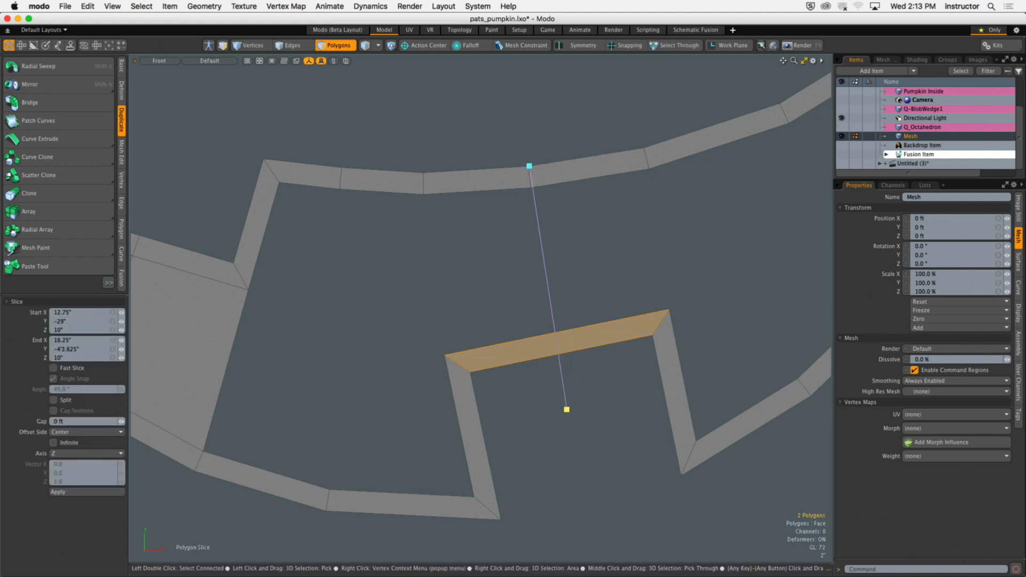
pyautogui.press('space')
# Step: Bridge the left half of the lower notch's top edge to the upper wall's inner edge above it
pyautogui.press('2')
pyautogui.click(499, 344)
pyautogui.keyDown('shift'); pyautogui.click(455, 192); pyautogui.keyUp('shift')
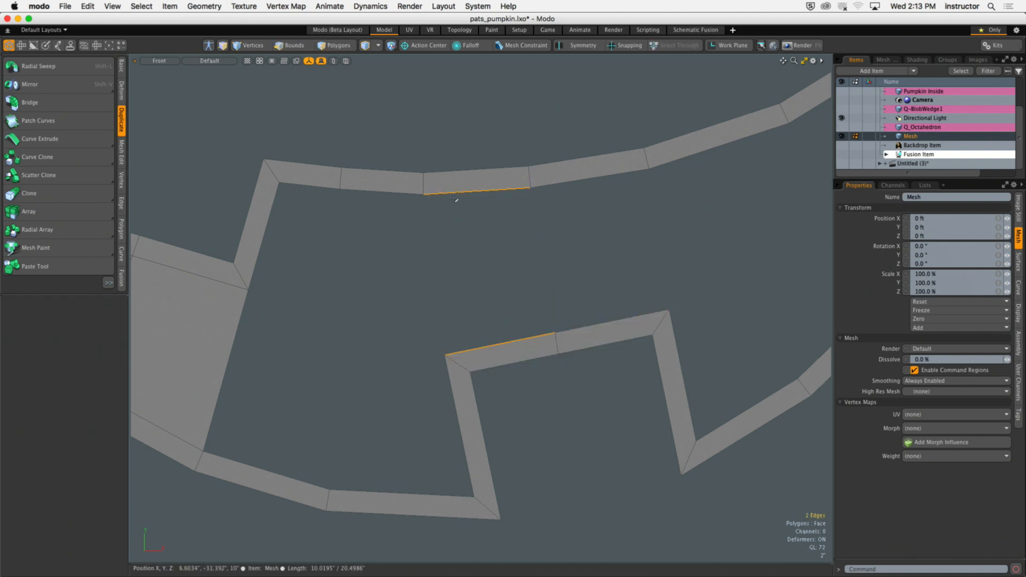
pyautogui.click(29, 102)
pyautogui.press('space')
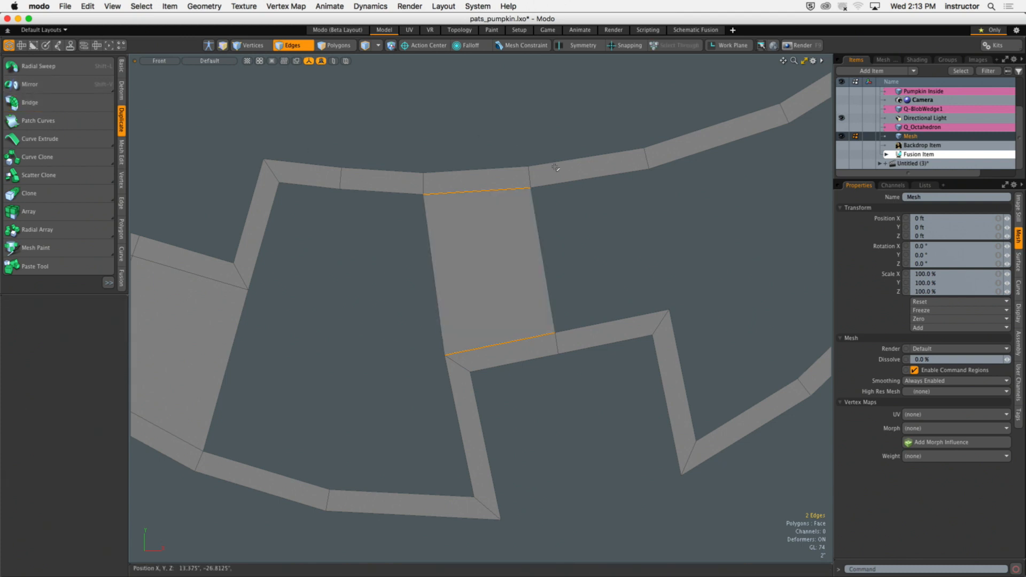
# Step: Bridge the right half of the lower notch's top edge to the next inner edge of the upper wall
pyautogui.click(558, 179)
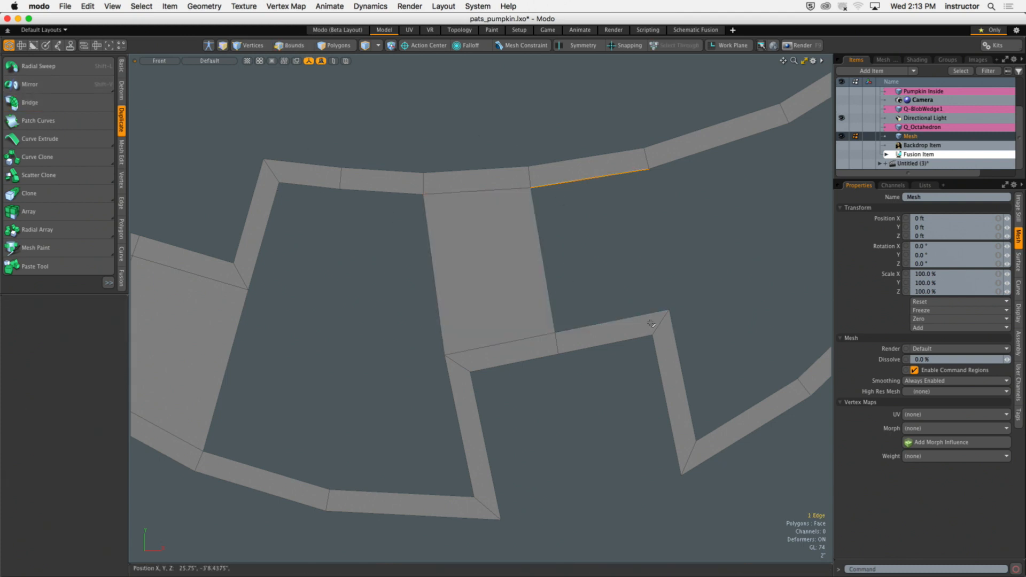
pyautogui.keyDown('shift'); pyautogui.click(644, 316); pyautogui.keyUp('shift')
pyautogui.click(30, 102)
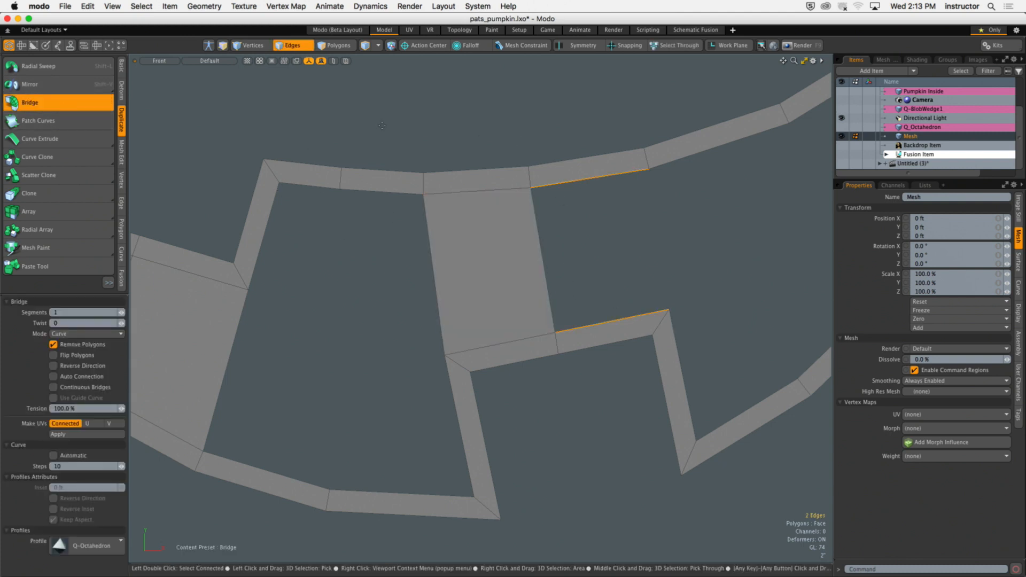
pyautogui.press('space')
# Step: Slice the upper wall polygon just right of the bridged block, from X 31.375", Y -30.5" to X 28.125", Y -20.5"
pyautogui.keyDown('alt'); pyautogui.keyDown('shift'); pyautogui.moveTo(575, 186); pyautogui.dragTo(319, 165); pyautogui.keyUp('shift'); pyautogui.keyUp('alt')
pyautogui.keyDown('alt'); pyautogui.keyDown('shift'); pyautogui.moveTo(420, 193); pyautogui.dragTo(421, 248); pyautogui.keyUp('shift'); pyautogui.keyUp('alt')
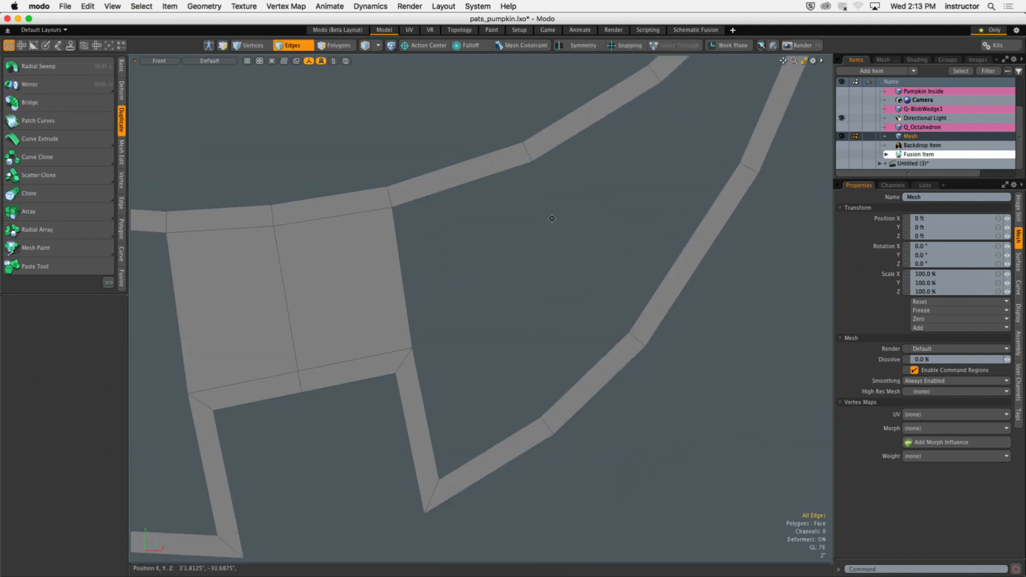
pyautogui.keyDown('alt'); pyautogui.keyDown('shift'); pyautogui.moveTo(553, 219); pyautogui.dragTo(524, 231); pyautogui.keyUp('shift'); pyautogui.keyUp('alt')
pyautogui.press('3')
pyautogui.click(447, 174)
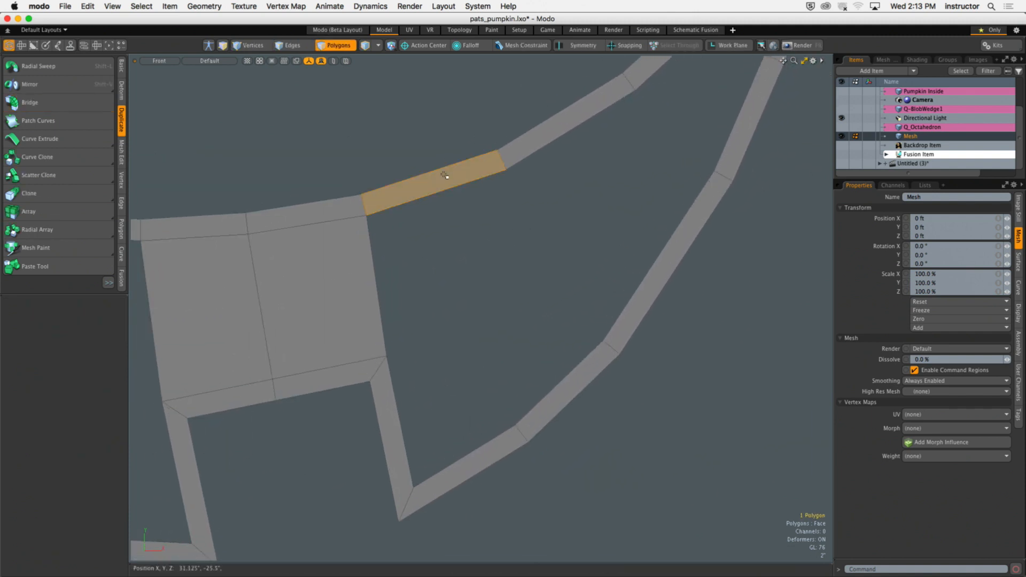
pyautogui.hotkey('shift', 'c')
pyautogui.moveTo(447, 228); pyautogui.dragTo(412, 121)
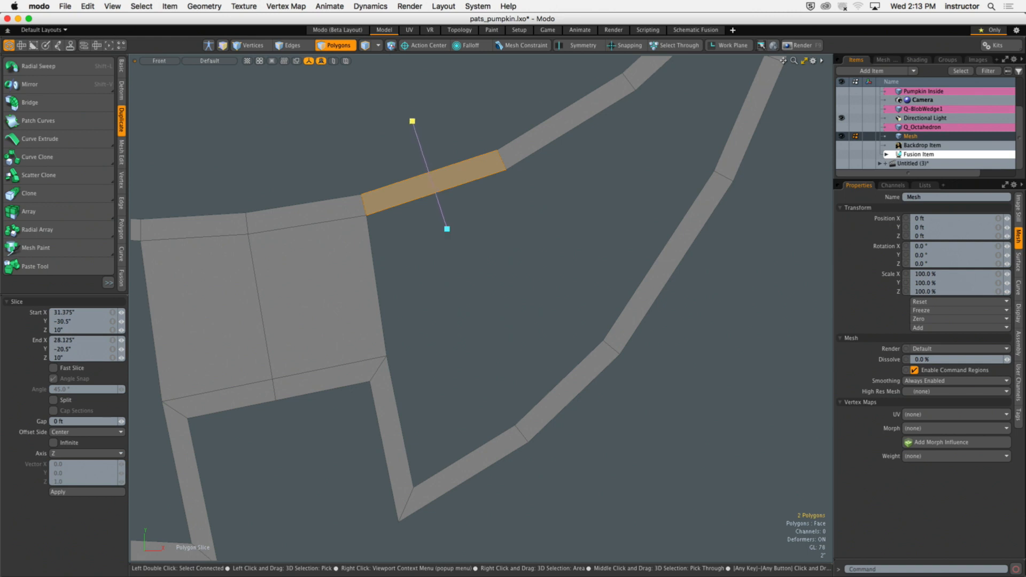
pyautogui.press('space')
# Step: Bridge the right half of the sliced upper wall's inner edge to the lower wall's inner edge facing it
pyautogui.press('2')
pyautogui.click(464, 183)
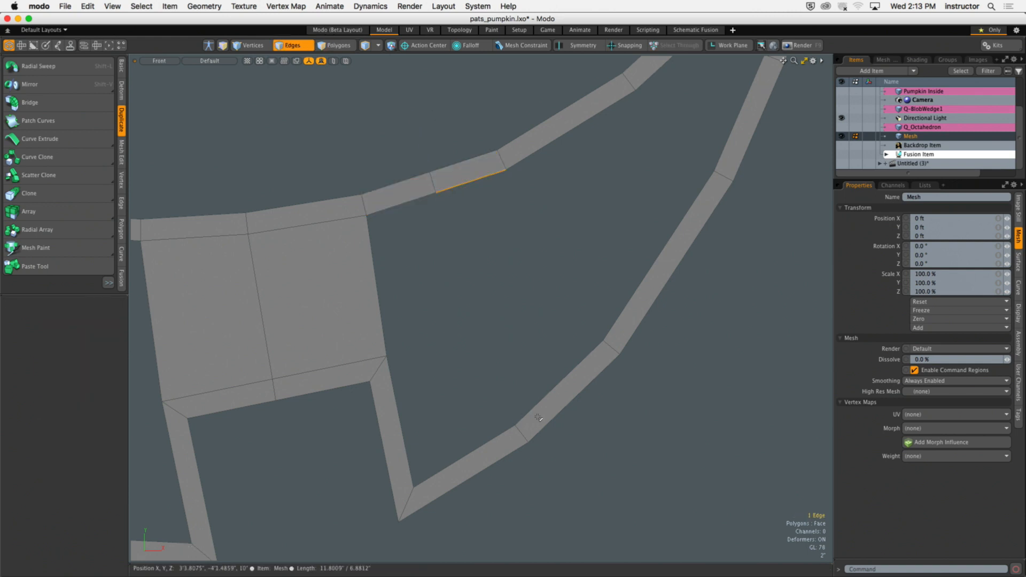
pyautogui.keyDown('alt'); pyautogui.keyDown('shift'); pyautogui.moveTo(457, 240); pyautogui.dragTo(445, 266); pyautogui.keyUp('shift'); pyautogui.keyUp('alt')
pyautogui.keyDown('shift'); pyautogui.click(552, 406); pyautogui.keyUp('shift')
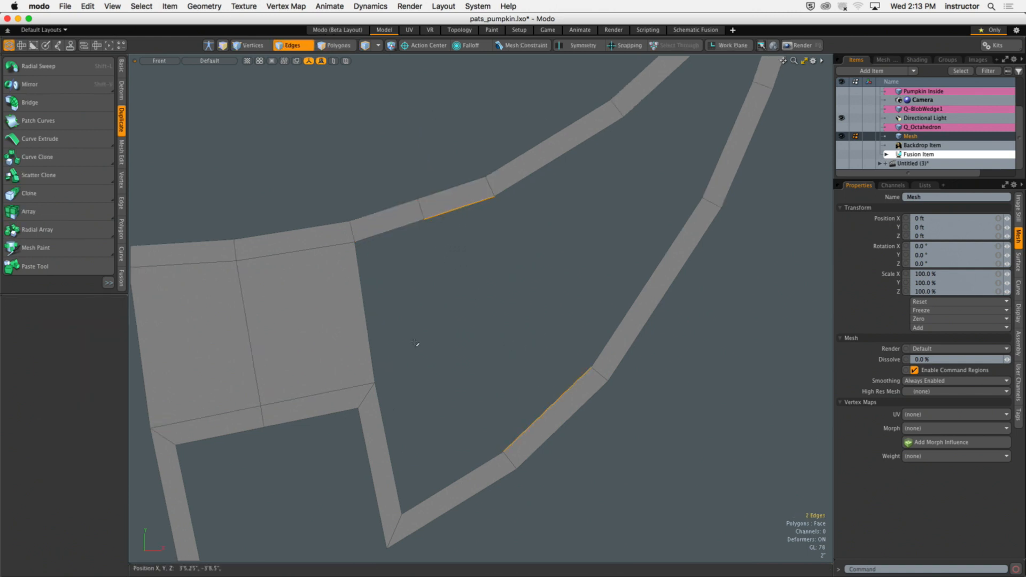
pyautogui.click(27, 102)
pyautogui.press('space')
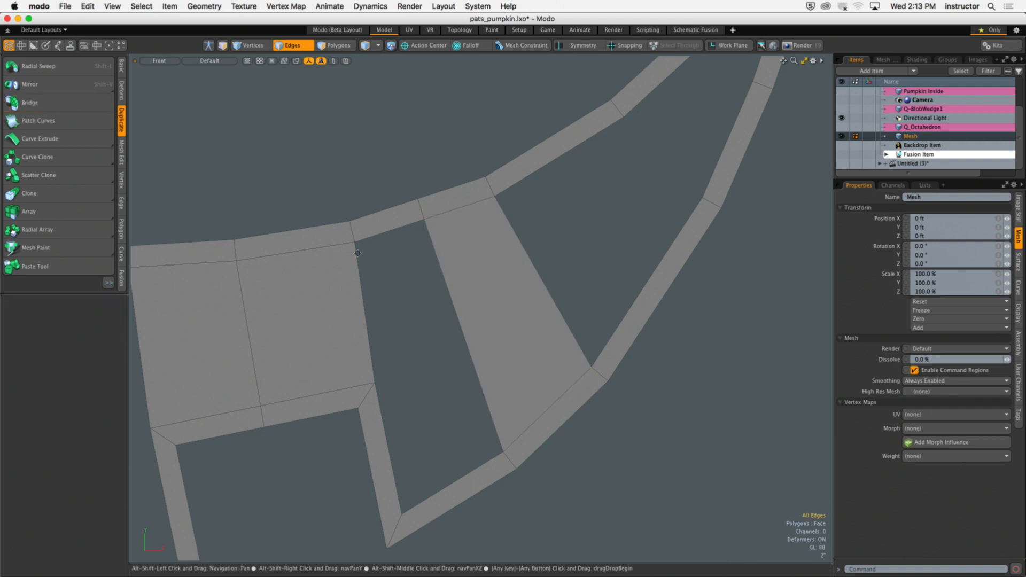
# Step: Bridge the three facing pairs of inner edges from the new polygon up to the mouth's right corner
pyautogui.scroll(2, 468, 242)
pyautogui.click(468, 242)
pyautogui.keyDown('shift'); pyautogui.click(614, 296); pyautogui.keyUp('shift')
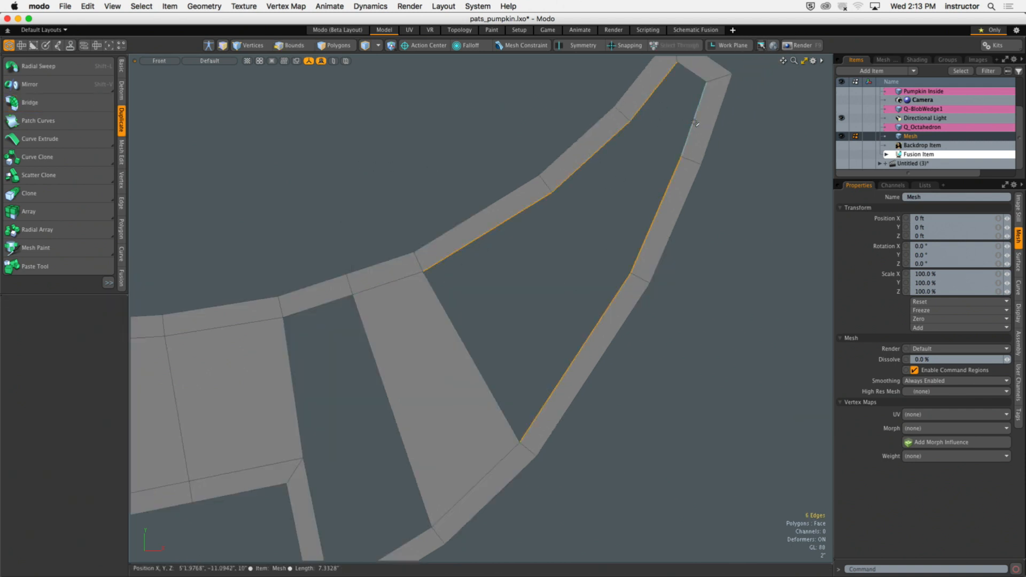
pyautogui.click(27, 103)
pyautogui.press('space')
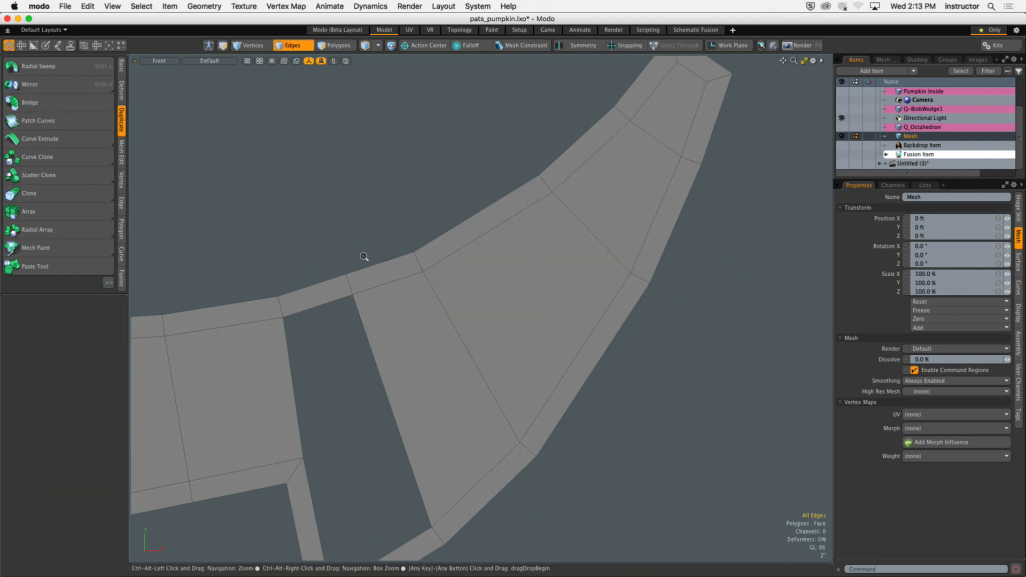
# Step: Edge Slice the filled polygons lengthwise at 50%, from the open edge beside the upper notch to the mouth's left tip
pyautogui.keyDown('ctrl'); pyautogui.keyDown('alt'); pyautogui.moveTo(364, 257); pyautogui.dragTo(492, 324); pyautogui.keyUp('alt'); pyautogui.keyUp('ctrl')
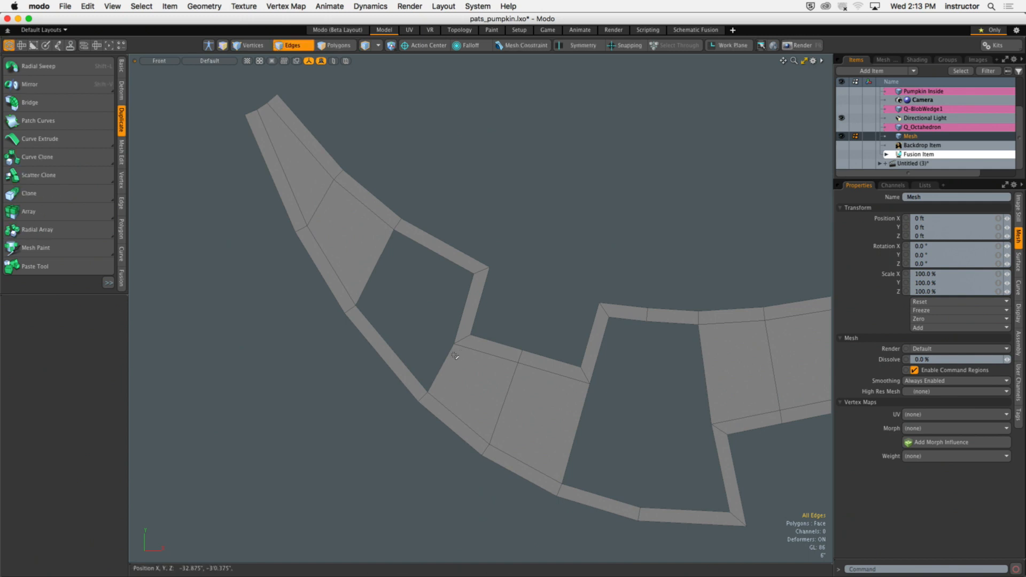
pyautogui.scroll(4, 424, 313)
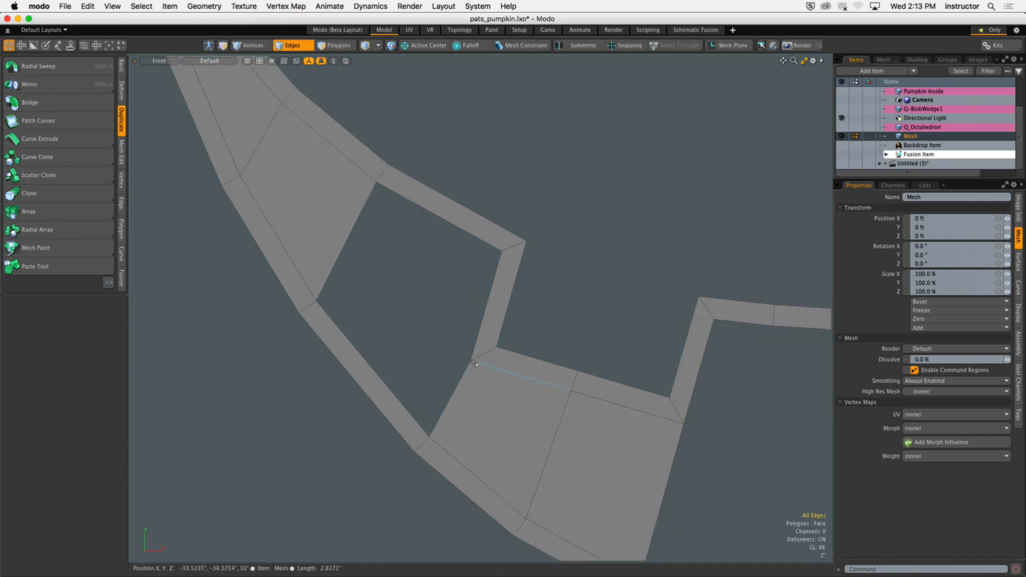
pyautogui.keyDown('alt'); pyautogui.keyDown('shift'); pyautogui.moveTo(381, 241); pyautogui.dragTo(456, 347); pyautogui.keyUp('shift'); pyautogui.keyUp('alt')
pyautogui.press('3')
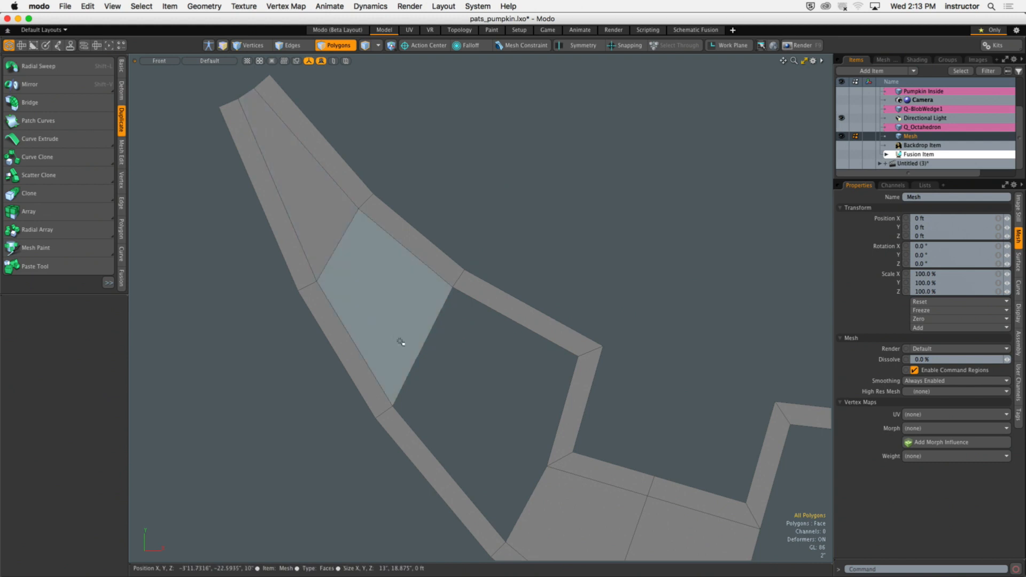
pyautogui.press('c')
pyautogui.keyDown('alt'); pyautogui.keyDown('shift'); pyautogui.moveTo(381, 292); pyautogui.dragTo(410, 316); pyautogui.keyUp('shift'); pyautogui.keyUp('alt')
pyautogui.scroll(4, 437, 358)
pyautogui.keyDown('alt'); pyautogui.keyDown('shift'); pyautogui.moveTo(438, 358); pyautogui.dragTo(422, 324); pyautogui.keyUp('shift'); pyautogui.keyUp('alt')
pyautogui.click(444, 343)
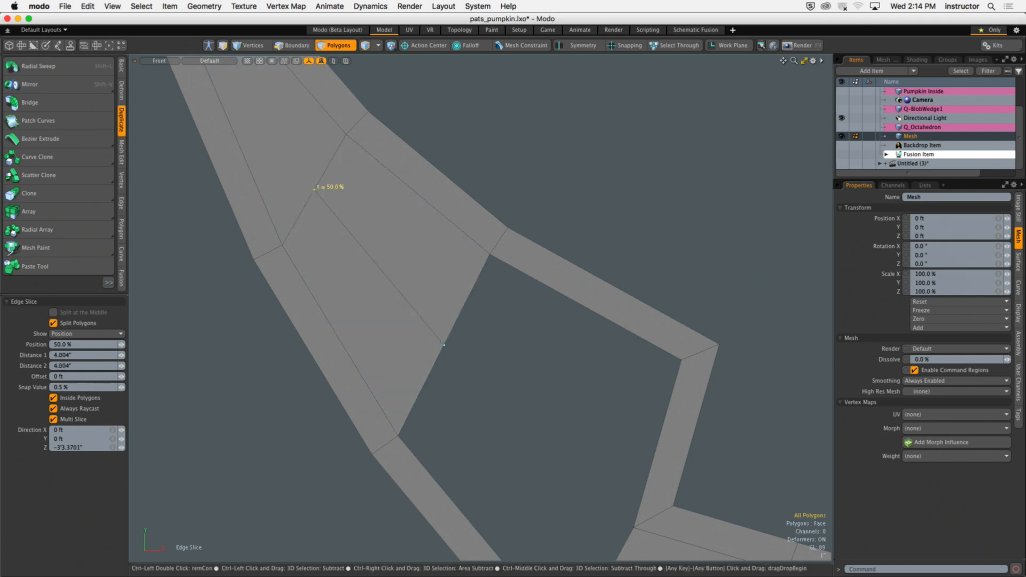
pyautogui.keyDown('alt'); pyautogui.keyDown('shift'); pyautogui.moveTo(315, 190); pyautogui.dragTo(442, 376); pyautogui.keyUp('shift'); pyautogui.keyUp('alt')
pyautogui.click(303, 145)
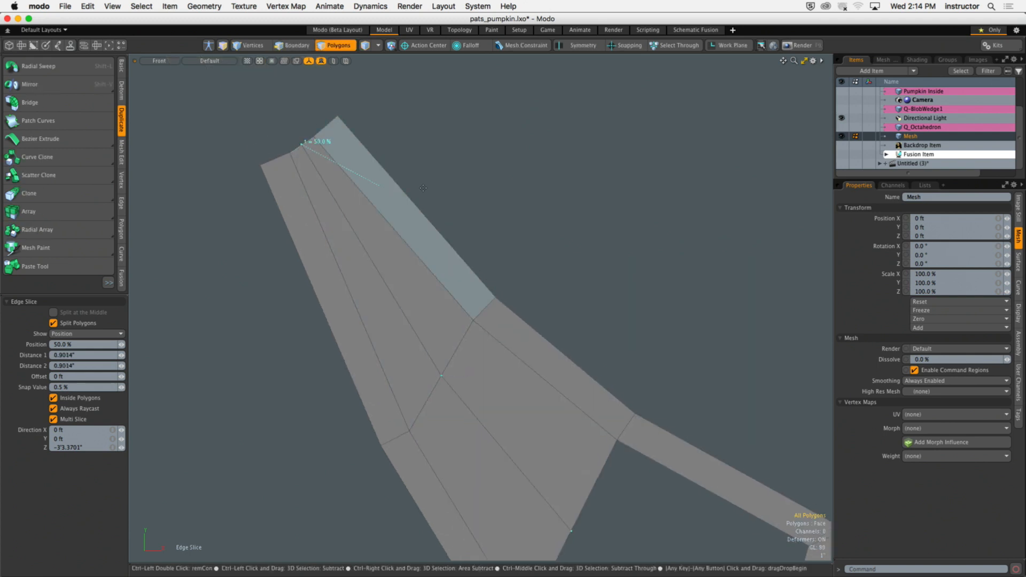
pyautogui.press('space')
# Step: Bridge the two split edges of the left fill to the notch's inner side edge and the notch block's open edge
pyautogui.keyDown('ctrl'); pyautogui.keyDown('alt'); pyautogui.moveTo(497, 263); pyautogui.dragTo(327, 214); pyautogui.keyUp('alt'); pyautogui.keyUp('ctrl')
pyautogui.keyDown('alt'); pyautogui.keyDown('shift'); pyautogui.moveTo(445, 372); pyautogui.dragTo(385, 302); pyautogui.keyUp('shift'); pyautogui.keyUp('alt')
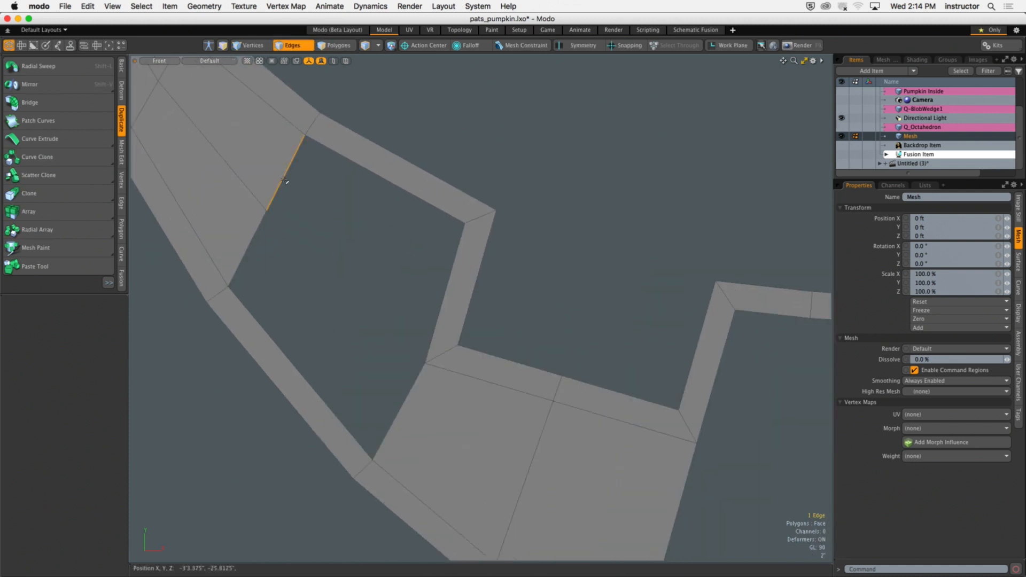
pyautogui.keyDown('shift'); pyautogui.click(439, 296); pyautogui.keyUp('shift')
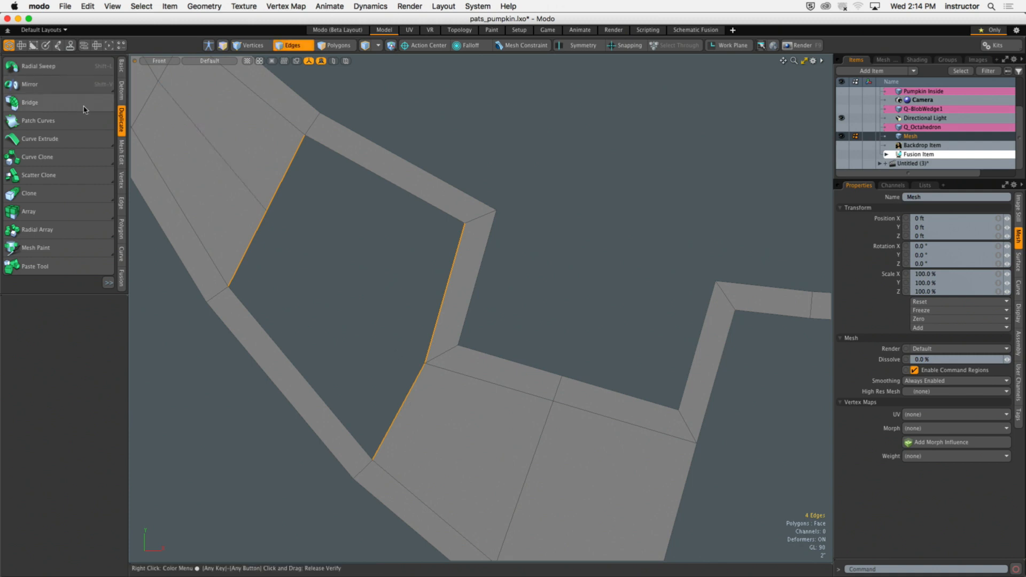
pyautogui.click(29, 102)
pyautogui.press('space')
# Step: Edge Slice the two polygons above the lower tooth notch horizontally through their middle, with the cut at 50%
pyautogui.scroll(-5, 415, 295)
pyautogui.keyDown('alt'); pyautogui.keyDown('shift'); pyautogui.moveTo(414, 296); pyautogui.dragTo(339, 362); pyautogui.keyUp('shift'); pyautogui.keyUp('alt')
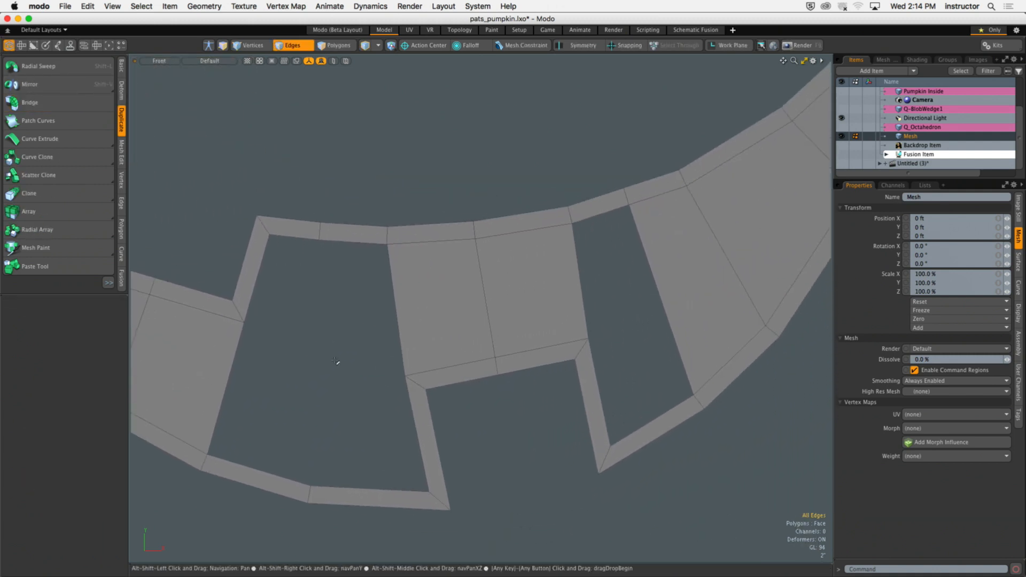
pyautogui.press('c')
pyautogui.click(396, 308)
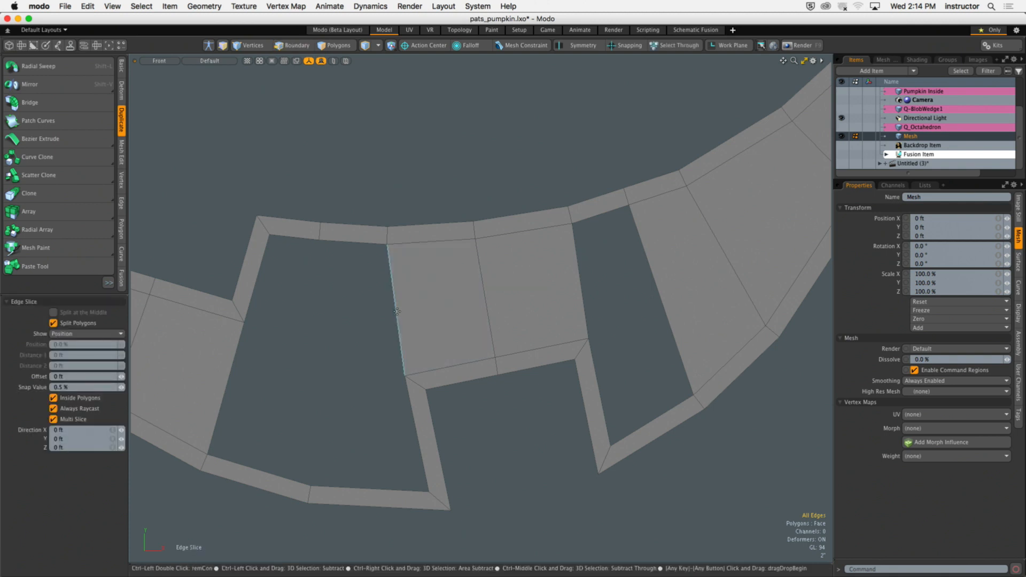
pyautogui.click(487, 307)
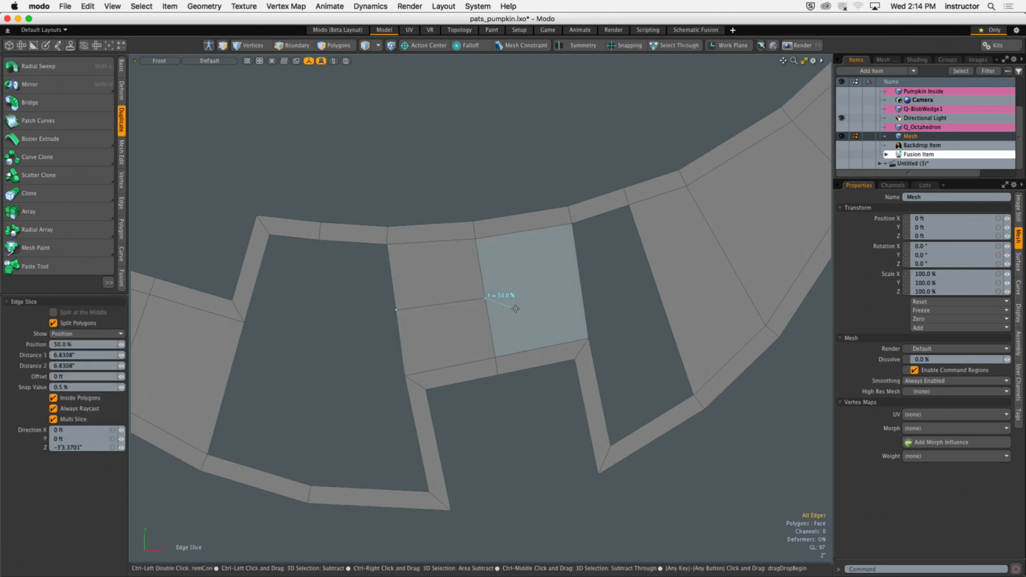
pyautogui.click(593, 288)
pyautogui.press('space')
pyautogui.scroll(1, 392, 342)
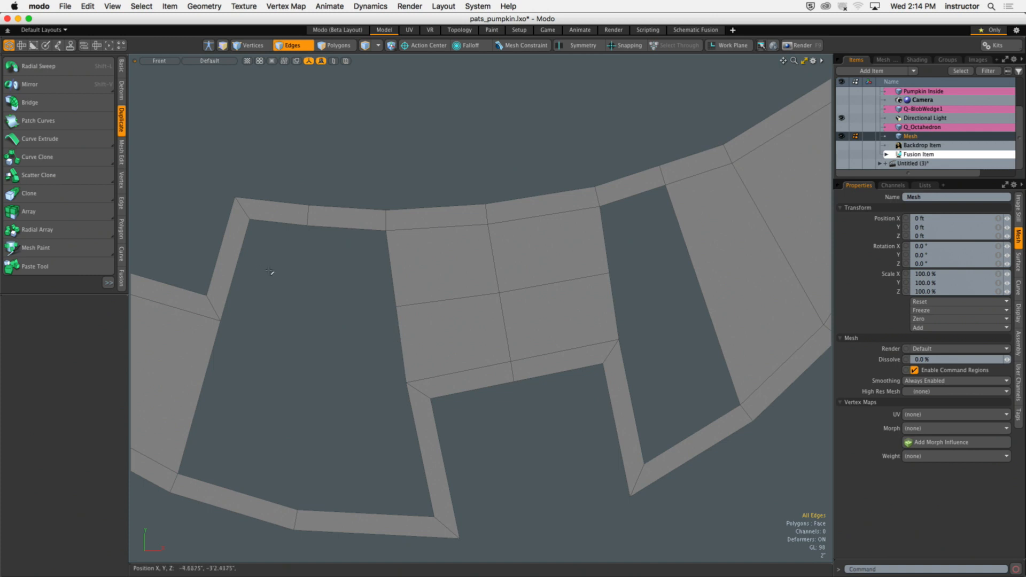
# Step: Bridge the upper half of the sliced block's left side to the inner side edge of the upper notch's right wall
pyautogui.keyDown('alt'); pyautogui.moveTo(310, 210); pyautogui.dragTo(348, 216); pyautogui.keyUp('alt')
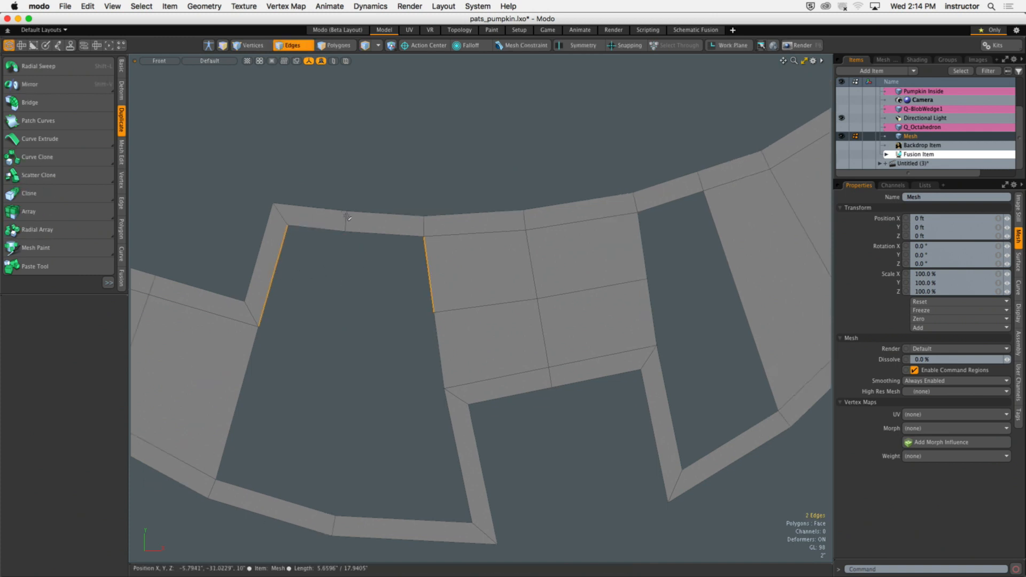
pyautogui.scroll(1, 374, 325)
pyautogui.moveTo(362, 316)
pyautogui.keyDown('alt'); pyautogui.mouseDown()
pyautogui.moveTo(373, 325)
pyautogui.moveTo(345, 326)
pyautogui.moveTo(369, 330)
pyautogui.mouseUp(); pyautogui.keyUp('alt')
pyautogui.scroll(-2, 346, 325)
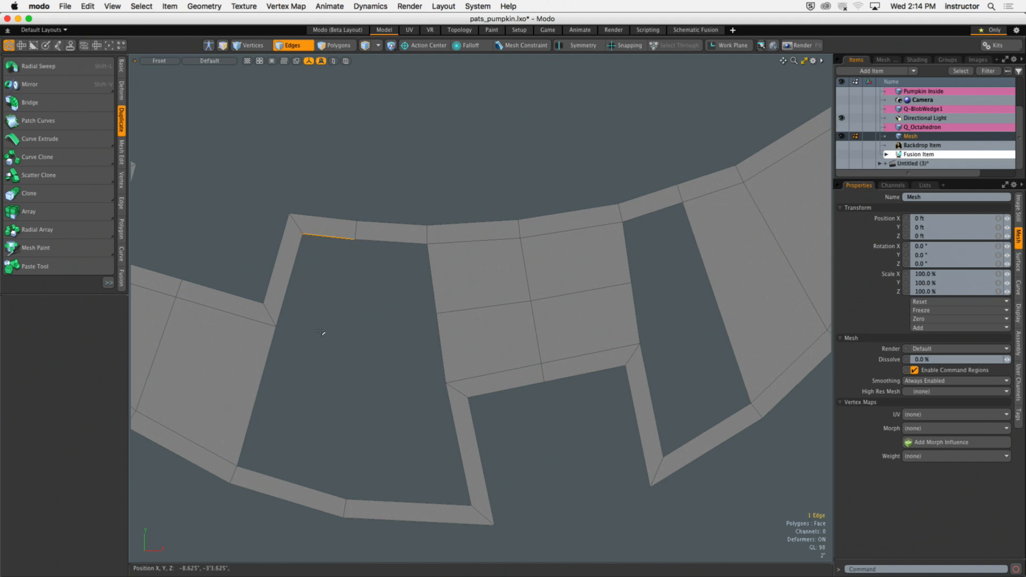
pyautogui.keyDown('alt'); pyautogui.moveTo(355, 332); pyautogui.dragTo(369, 336); pyautogui.keyUp('alt')
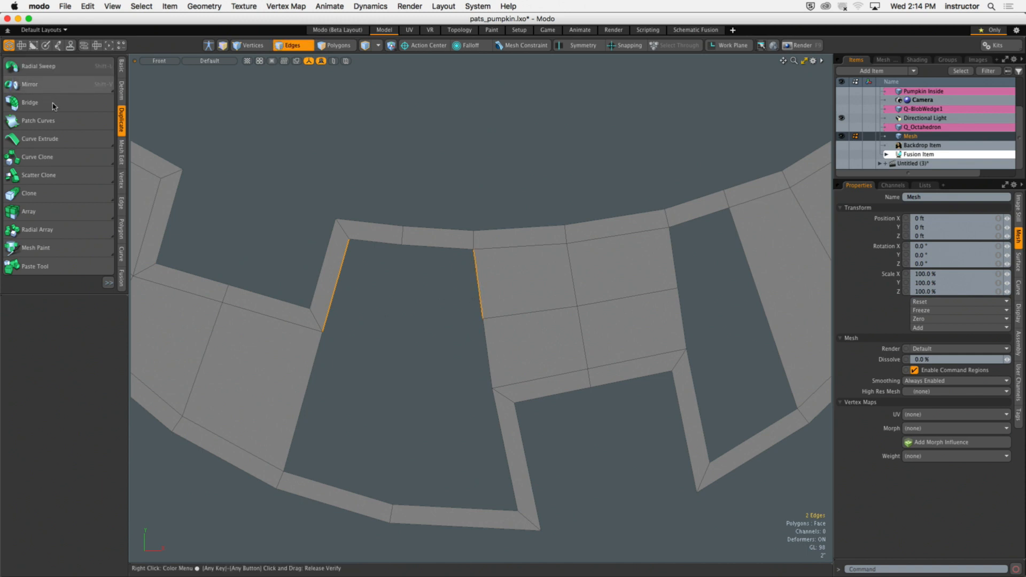
pyautogui.click(30, 102)
pyautogui.click(341, 182)
pyautogui.scroll(3, 385, 243)
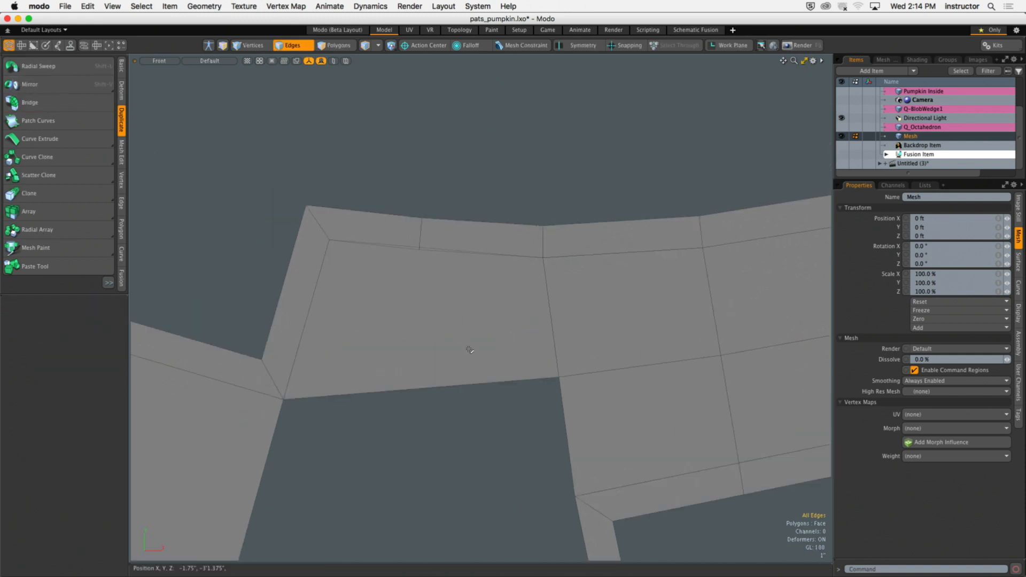
# Step: Edge Slice the new bridged polygon vertically, from 58% along its top edge down to its open lower edge
pyautogui.hotkey('alt', 'c')
pyautogui.scroll(4, 440, 238)
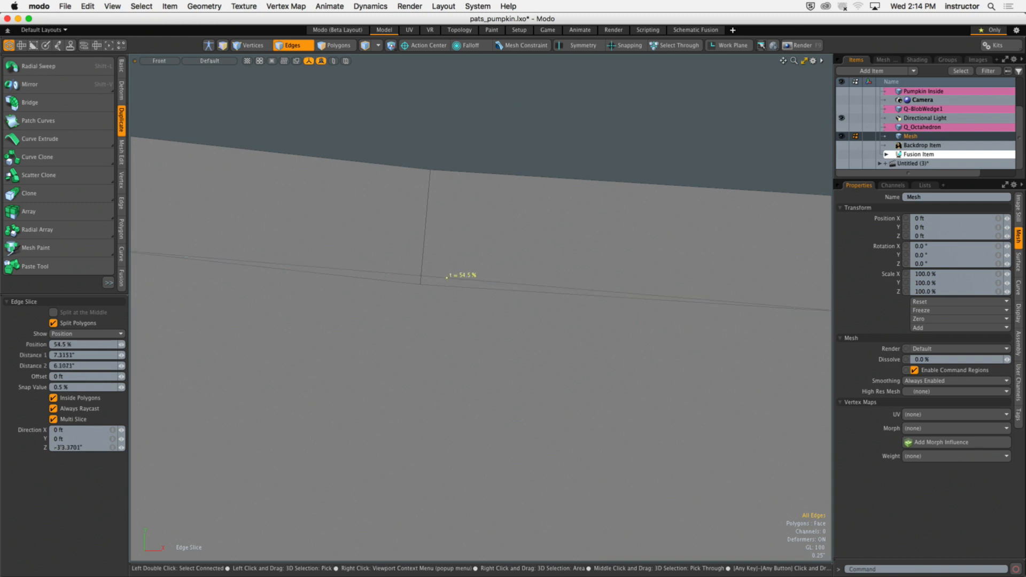
pyautogui.scroll(-4, 435, 275)
pyautogui.keyDown('alt'); pyautogui.keyDown('shift'); pyautogui.moveTo(435, 275); pyautogui.dragTo(440, 209); pyautogui.keyUp('shift'); pyautogui.keyUp('alt')
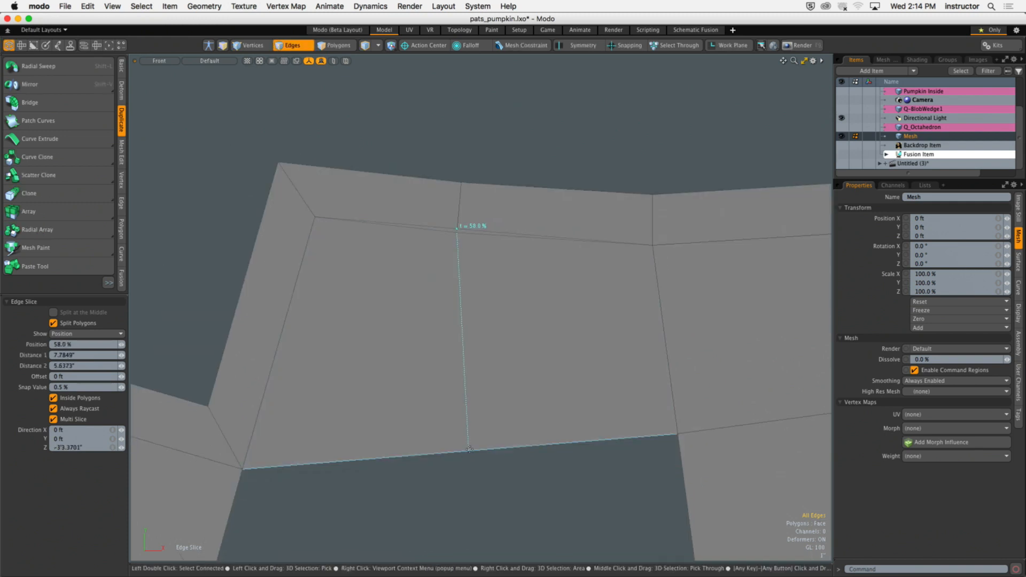
pyautogui.click(460, 451)
pyautogui.press('space')
# Step: Move the slice's upper vertex down, away from the upper wall's middle vertex, opening a narrow gap
pyautogui.scroll(3, 546, 271)
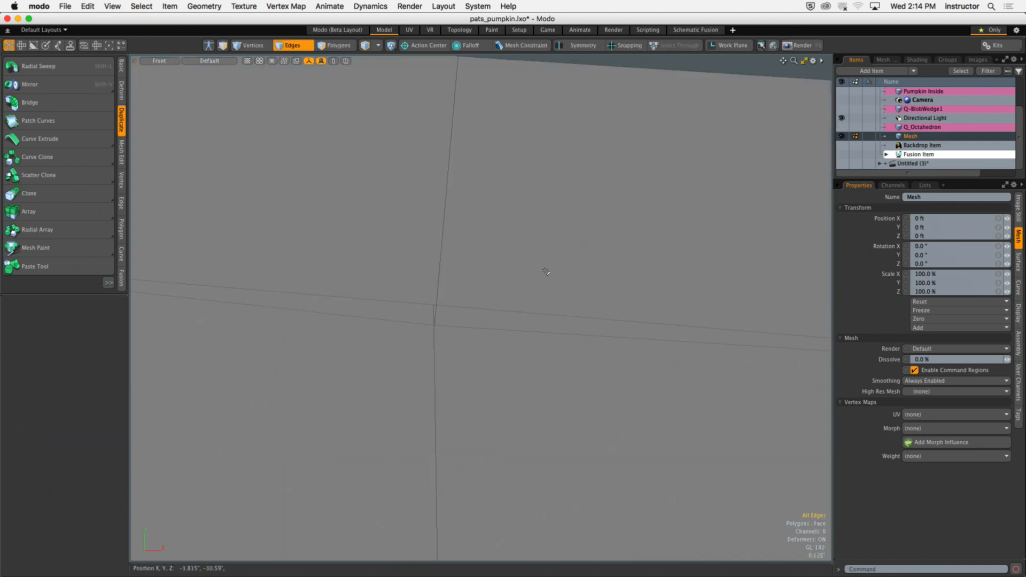
pyautogui.press('1')
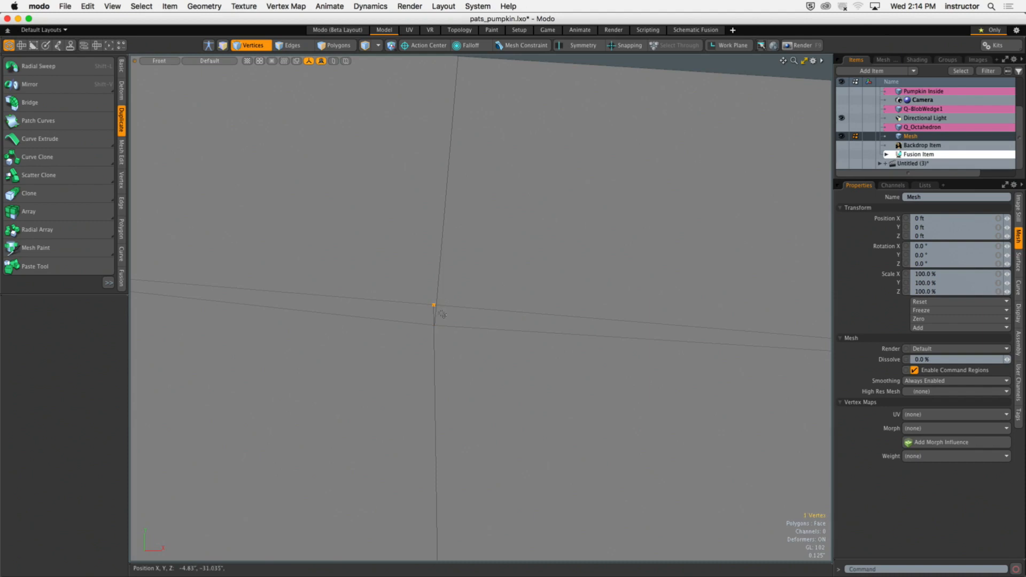
pyautogui.press('w')
pyautogui.moveTo(442, 305); pyautogui.dragTo(451, 393)
pyautogui.press('space')
pyautogui.scroll(-3, 494, 337)
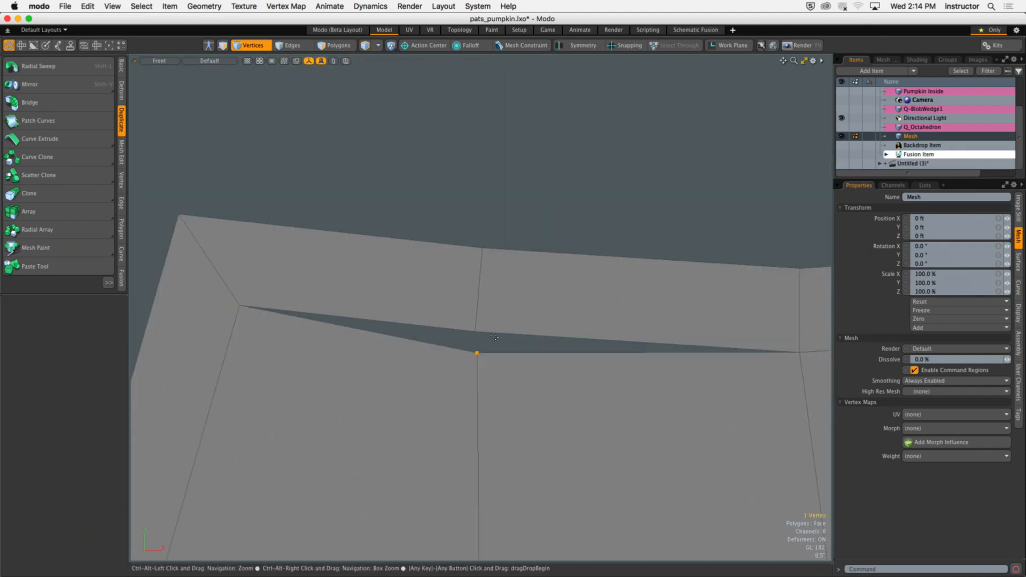
# Step: Try to separate the two neighbouring vertices further by moving the slice's upper vertex farther down
pyautogui.keyDown('ctrl'); pyautogui.keyDown('alt'); pyautogui.moveTo(495, 337); pyautogui.dragTo(477, 303); pyautogui.keyUp('alt'); pyautogui.keyUp('ctrl')
pyautogui.click(475, 305)
pyautogui.click(477, 307)
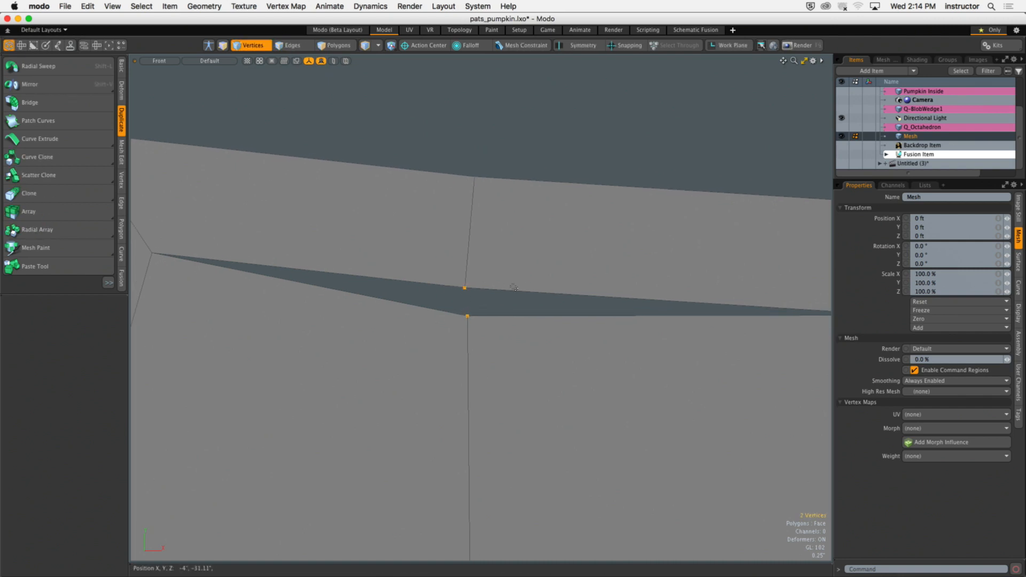
pyautogui.click(122, 183)
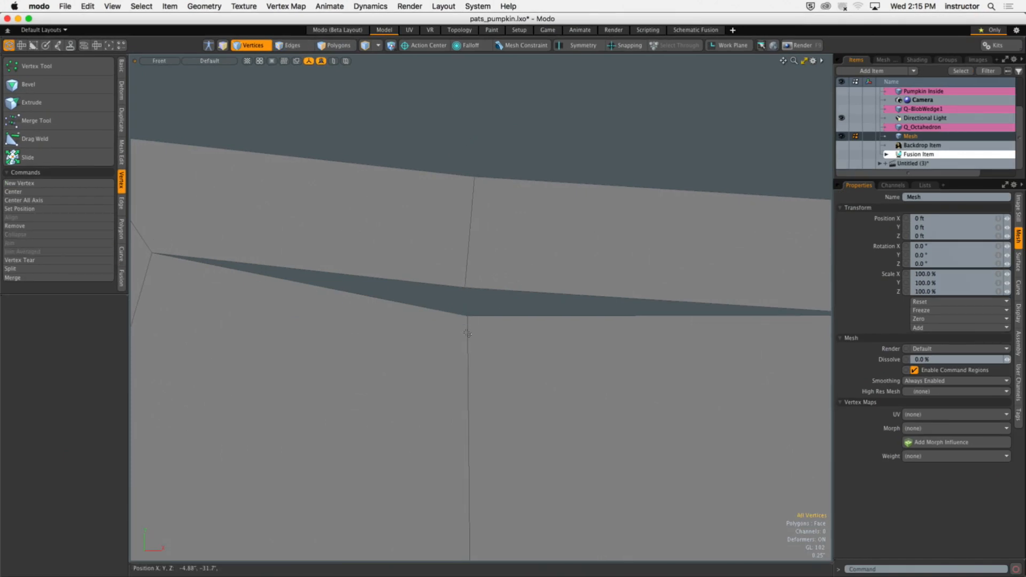
pyautogui.press('w')
pyautogui.moveTo(482, 331); pyautogui.dragTo(536, 401)
pyautogui.press('q')
# Step: Join the slice's upper vertex to the upper wall's middle vertex above it
pyautogui.click(541, 365)
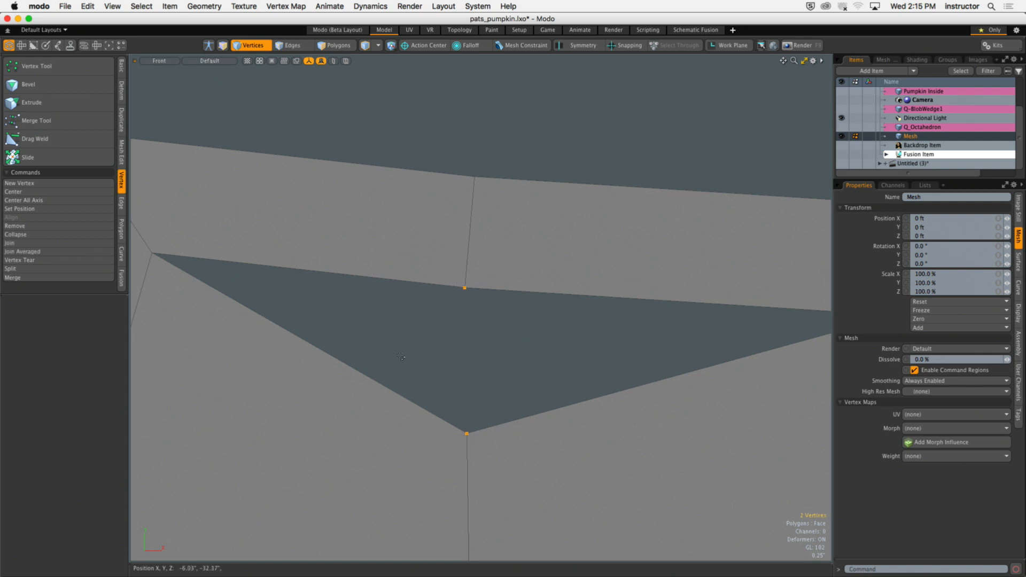
pyautogui.click(20, 244)
pyautogui.click(976, 408)
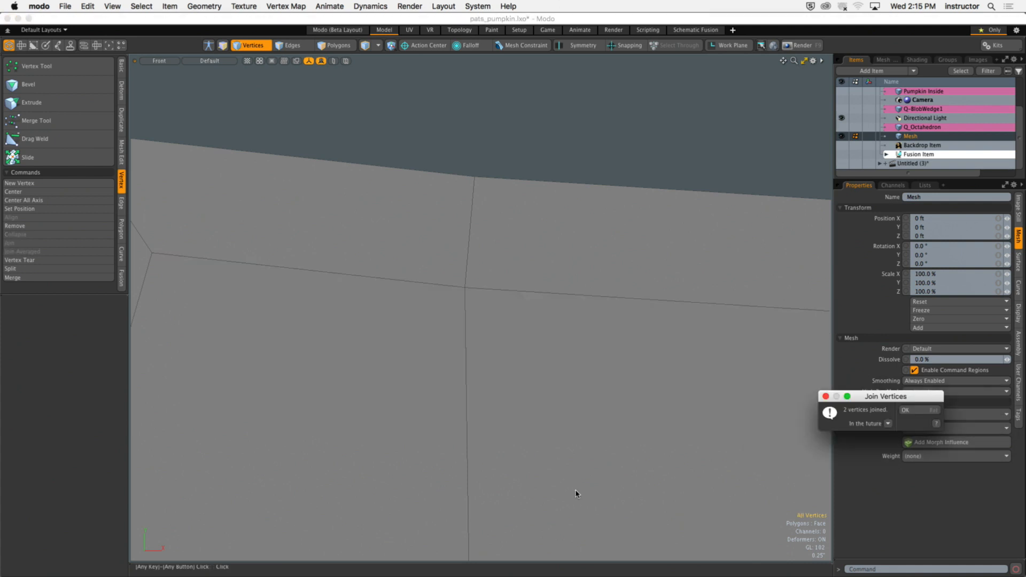
pyautogui.click(905, 410)
# Step: Undo the vertex join and the last vertex move at the top of the new slice
pyautogui.keyDown('alt'); pyautogui.moveTo(603, 429); pyautogui.dragTo(483, 373); pyautogui.keyUp('alt')
pyautogui.scroll(-8, 526, 368)
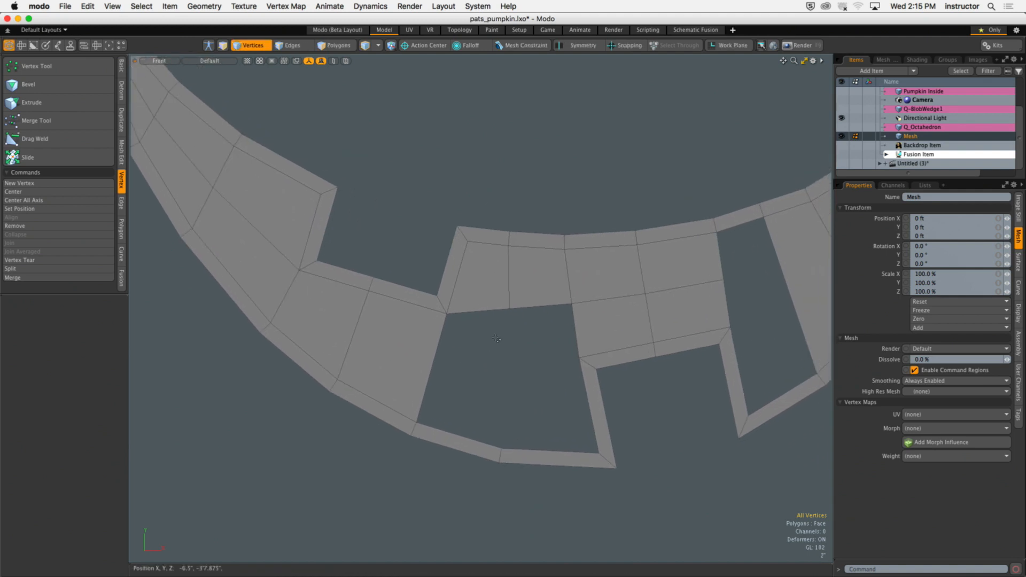
pyautogui.keyDown('alt'); pyautogui.moveTo(511, 337); pyautogui.dragTo(452, 350); pyautogui.keyUp('alt')
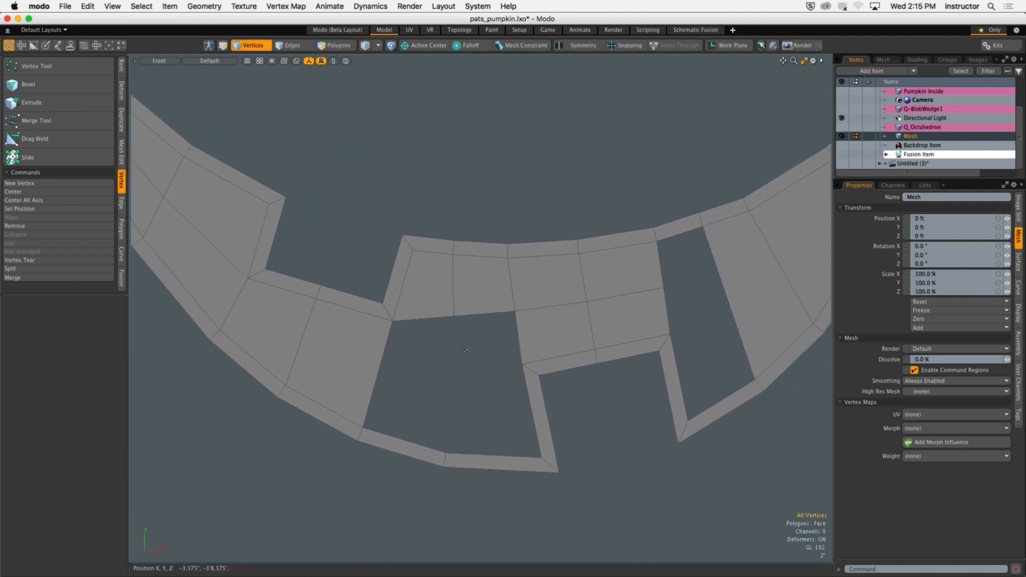
pyautogui.keyDown('ctrl'); pyautogui.keyDown('alt'); pyautogui.moveTo(541, 323); pyautogui.dragTo(531, 343); pyautogui.keyUp('alt'); pyautogui.keyUp('ctrl')
pyautogui.press('super+z')
pyautogui.press('super+z')
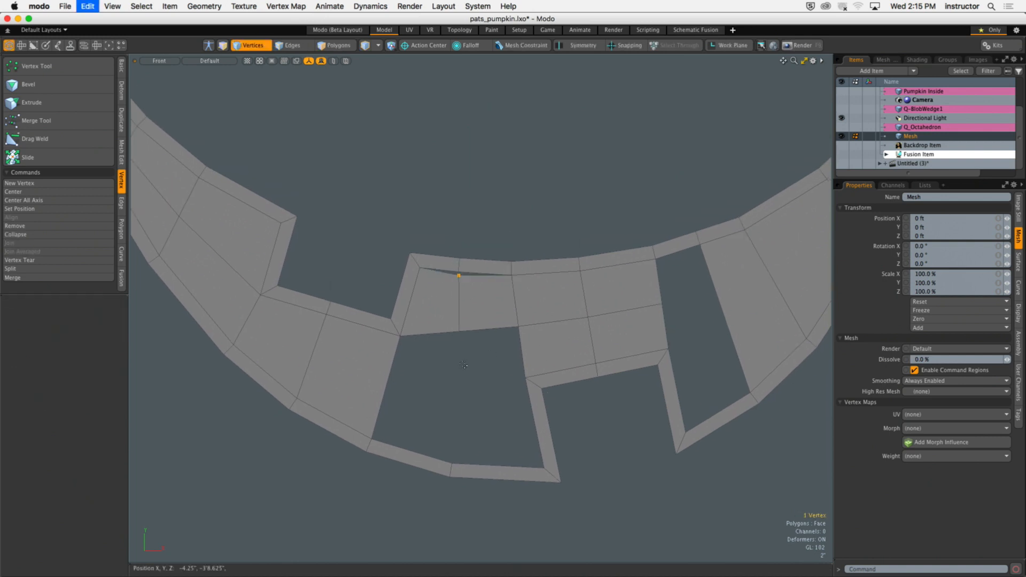
# Step: Undo the slice and bridge left of the middle block, back to before the horizontal slice through that block
pyautogui.press('super+z')
pyautogui.press('super+z')
pyautogui.press('super+z')
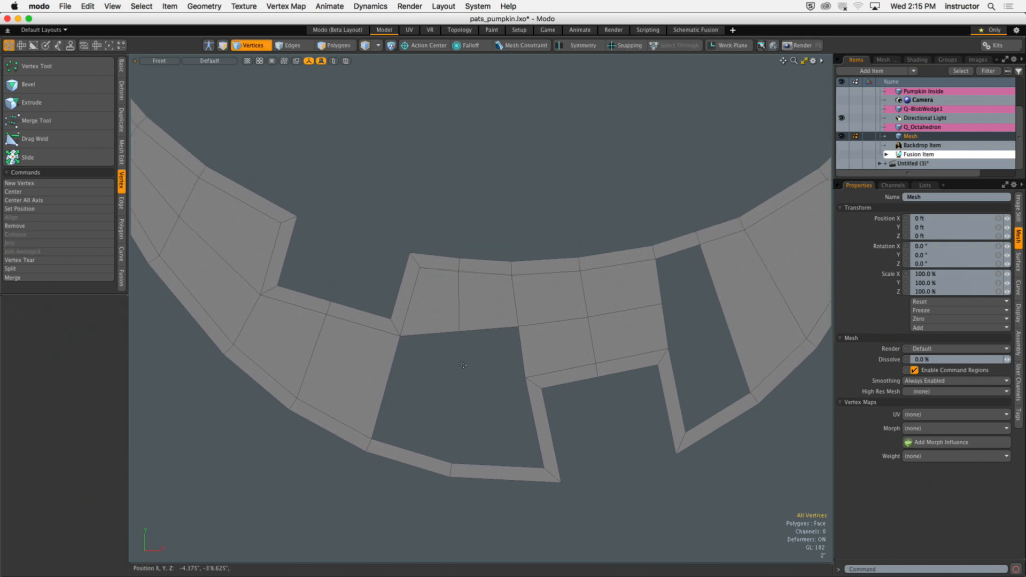
pyautogui.press('super+z')
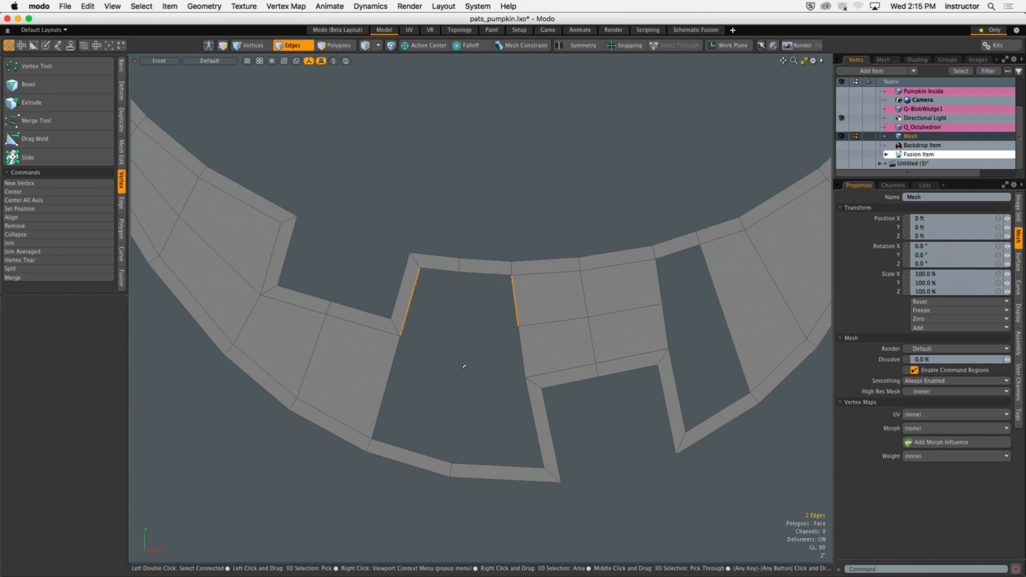
pyautogui.press('3')
pyautogui.scroll(2, 456, 358)
pyautogui.keyDown('alt'); pyautogui.moveTo(456, 357); pyautogui.dragTo(483, 369); pyautogui.keyUp('alt')
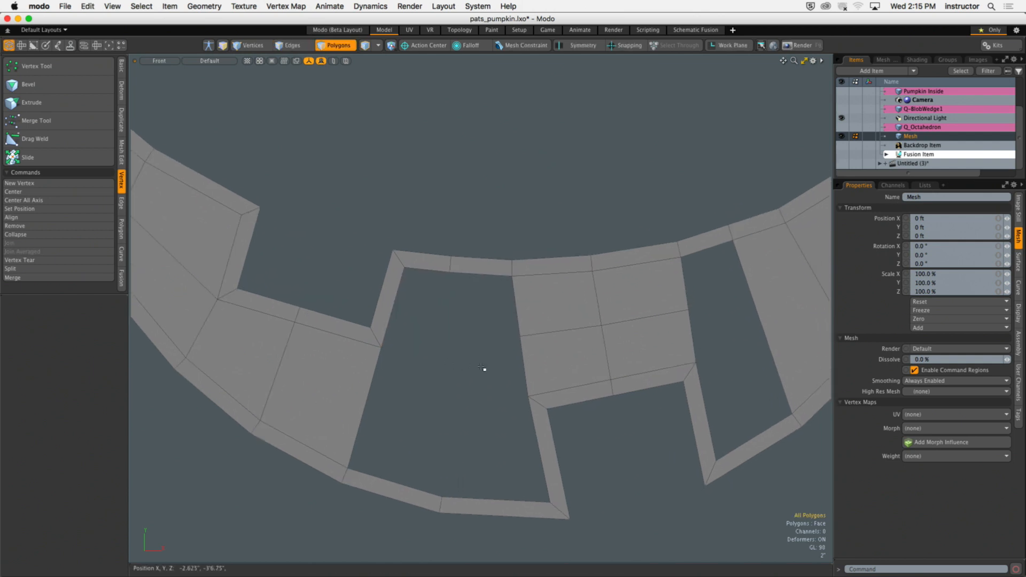
# Step: Bridge the inner edge beside the upper tooth notch to the middle block's facing side edge with one segment
pyautogui.press('2')
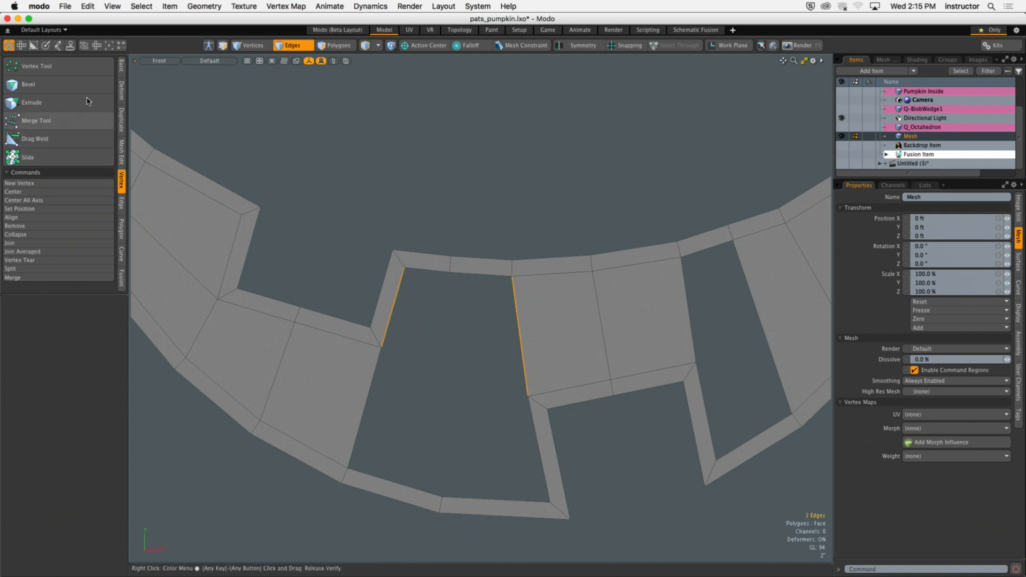
pyautogui.click(122, 119)
pyautogui.click(32, 102)
pyautogui.click(417, 215)
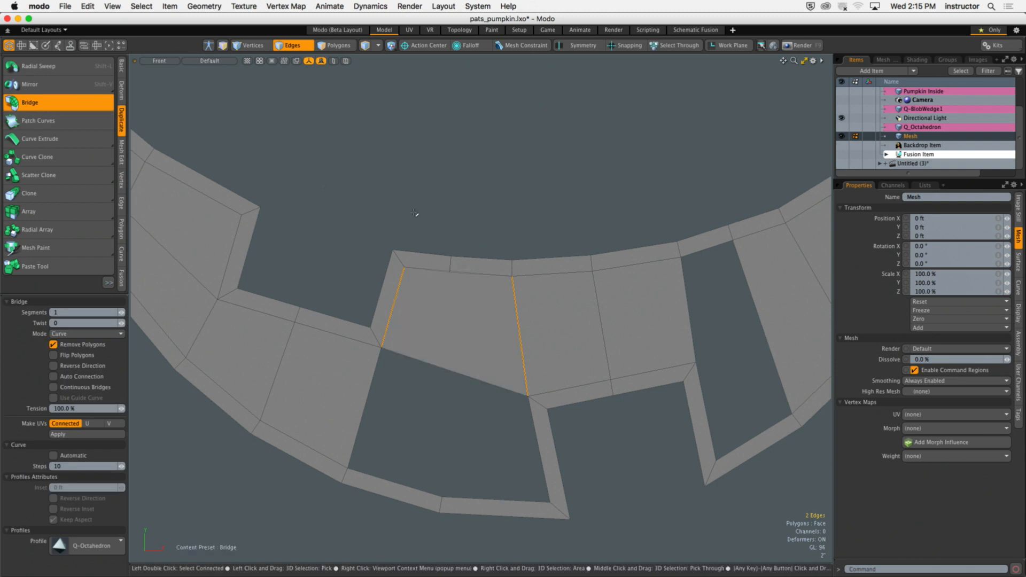
pyautogui.press('Escape')
# Step: Slice the new bridge polygon vertically through the 50% points of its lower and upper edges
pyautogui.keyDown('alt'); pyautogui.moveTo(651, 311); pyautogui.dragTo(501, 300); pyautogui.keyUp('alt')
pyautogui.keyDown('alt'); pyautogui.moveTo(282, 302); pyautogui.dragTo(442, 284); pyautogui.keyUp('alt')
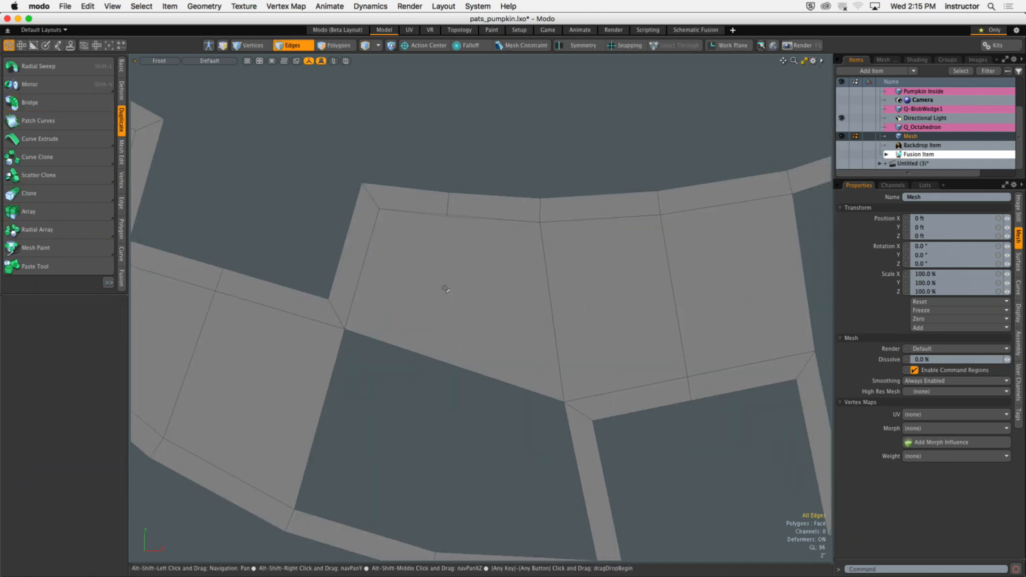
pyautogui.hotkey('alt', 'c')
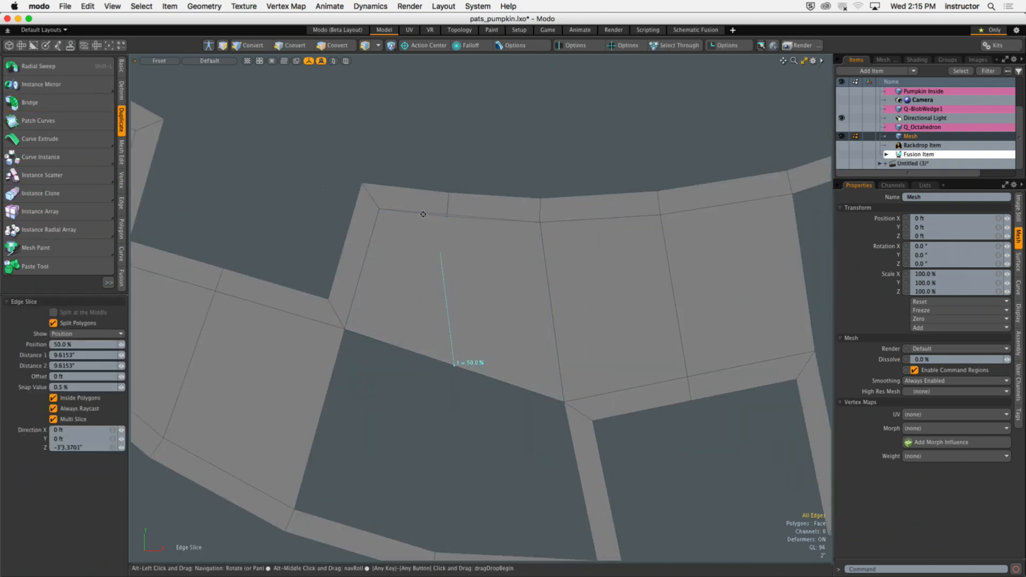
pyautogui.keyDown('ctrl'); pyautogui.keyDown('alt'); pyautogui.moveTo(418, 187); pyautogui.dragTo(620, 360); pyautogui.keyUp('alt'); pyautogui.keyUp('ctrl')
pyautogui.press('space')
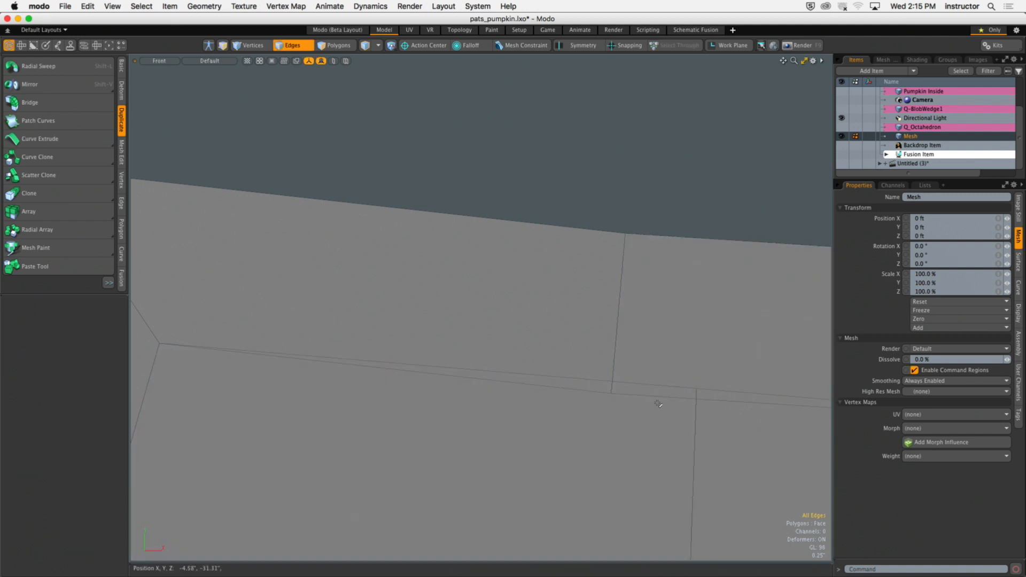
# Step: Join the slice's top vertex to the upper wall's middle vertex, without averaging their positions
pyautogui.press('1')
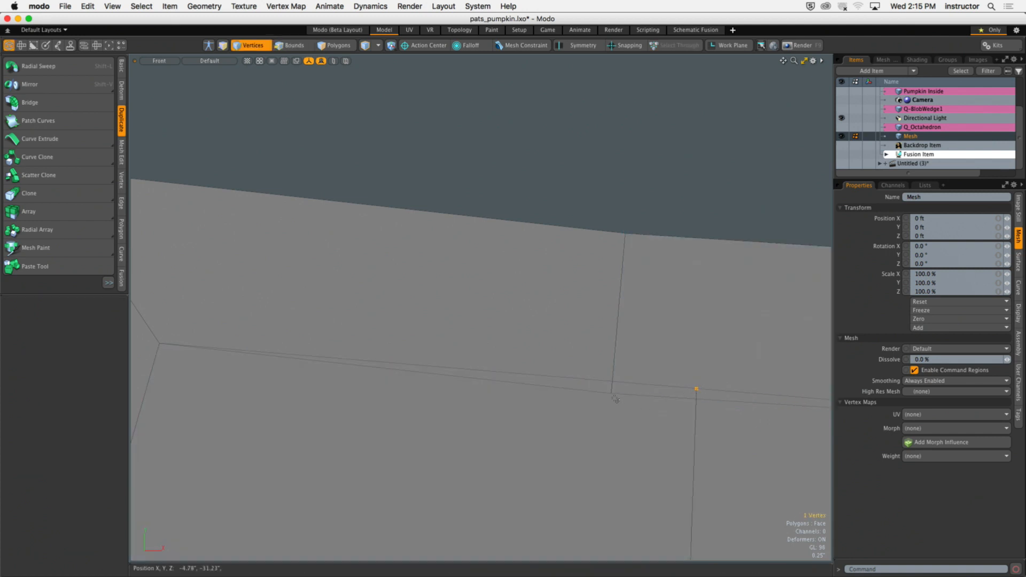
pyautogui.click(122, 181)
pyautogui.click(9, 243)
pyautogui.press('Return')
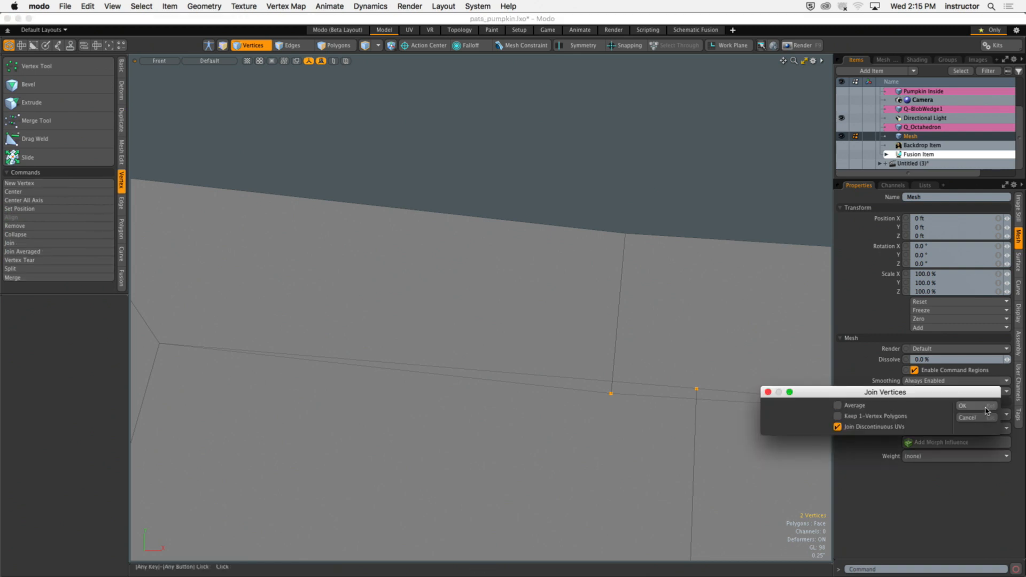
pyautogui.click(907, 410)
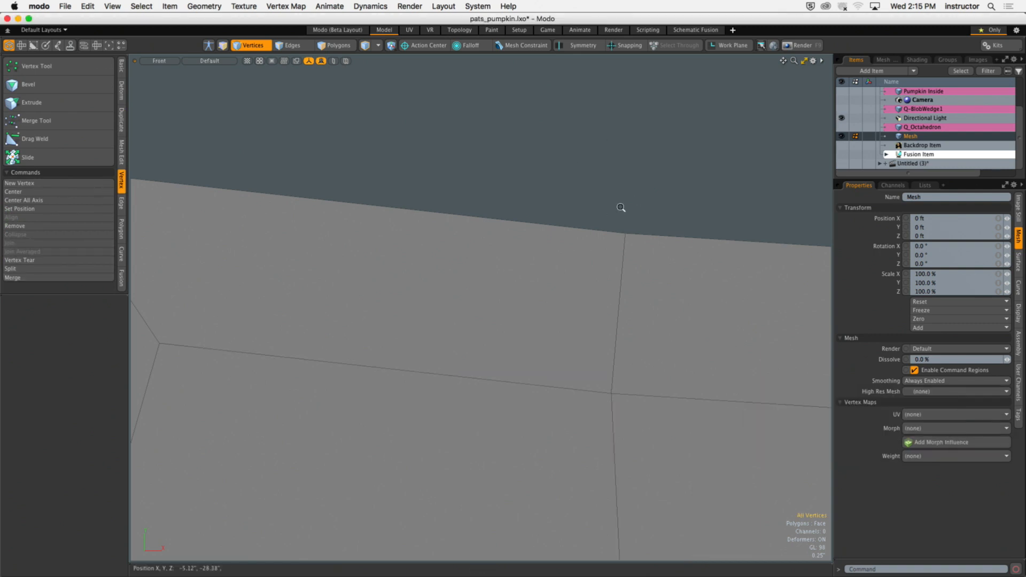
# Step: Bridge the two slanted edges under the sliced polygons to the two facing inner edges of the lower wall
pyautogui.keyDown('ctrl'); pyautogui.keyDown('alt'); pyautogui.moveTo(621, 207); pyautogui.dragTo(476, 215); pyautogui.keyUp('alt'); pyautogui.keyUp('ctrl')
pyautogui.keyDown('alt'); pyautogui.keyDown('shift'); pyautogui.moveTo(504, 357); pyautogui.dragTo(481, 356); pyautogui.keyUp('shift'); pyautogui.keyUp('alt')
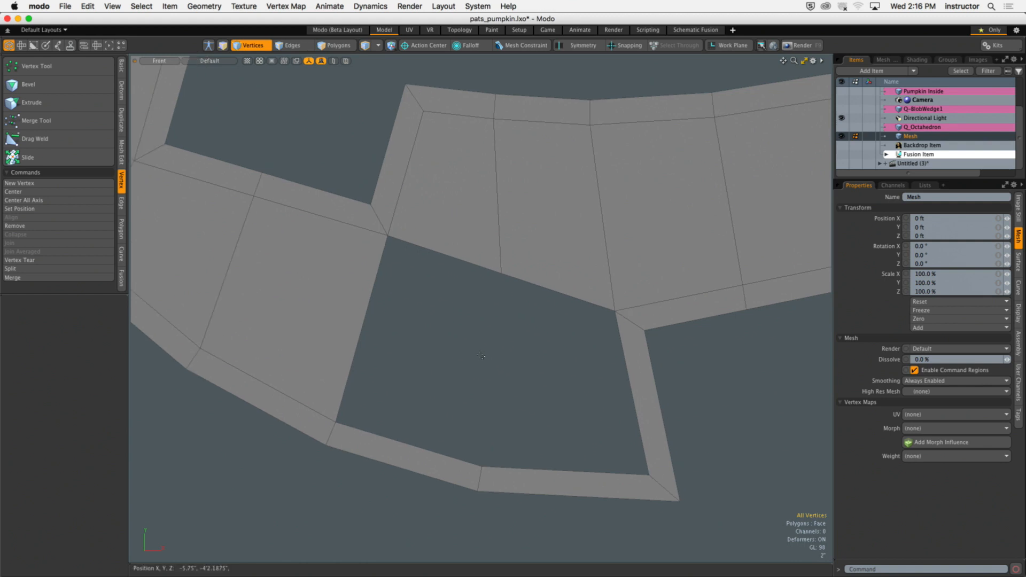
pyautogui.press('2')
pyautogui.click(465, 241)
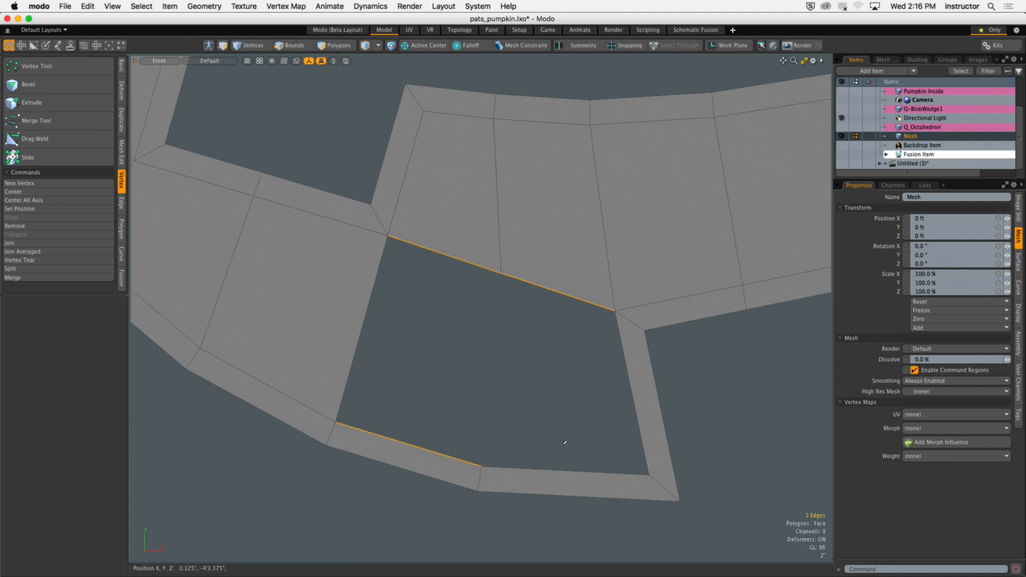
pyautogui.click(122, 120)
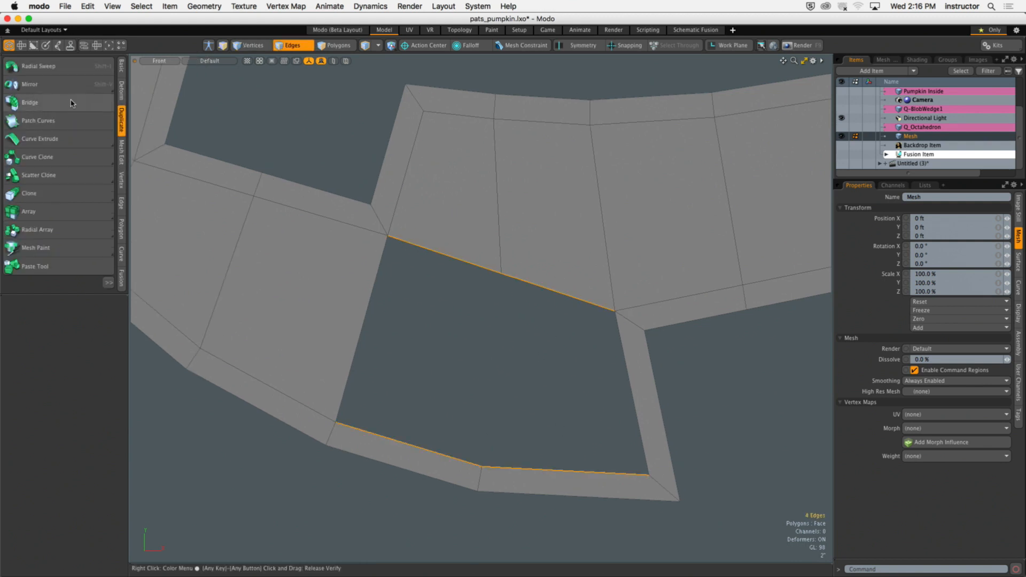
pyautogui.click(71, 102)
pyautogui.click(450, 229)
pyautogui.press('q')
pyautogui.click(504, 231)
# Step: Slice the right side of the mouth lengthwise at 50% of each cross edge, from the open gap to the tip
pyautogui.keyDown('ctrl'); pyautogui.keyDown('alt'); pyautogui.moveTo(504, 230); pyautogui.dragTo(459, 224); pyautogui.keyUp('alt'); pyautogui.keyUp('ctrl')
pyautogui.keyDown('alt'); pyautogui.keyDown('shift'); pyautogui.moveTo(462, 225); pyautogui.dragTo(437, 284); pyautogui.keyUp('shift'); pyautogui.keyUp('alt')
pyautogui.click(523, 198)
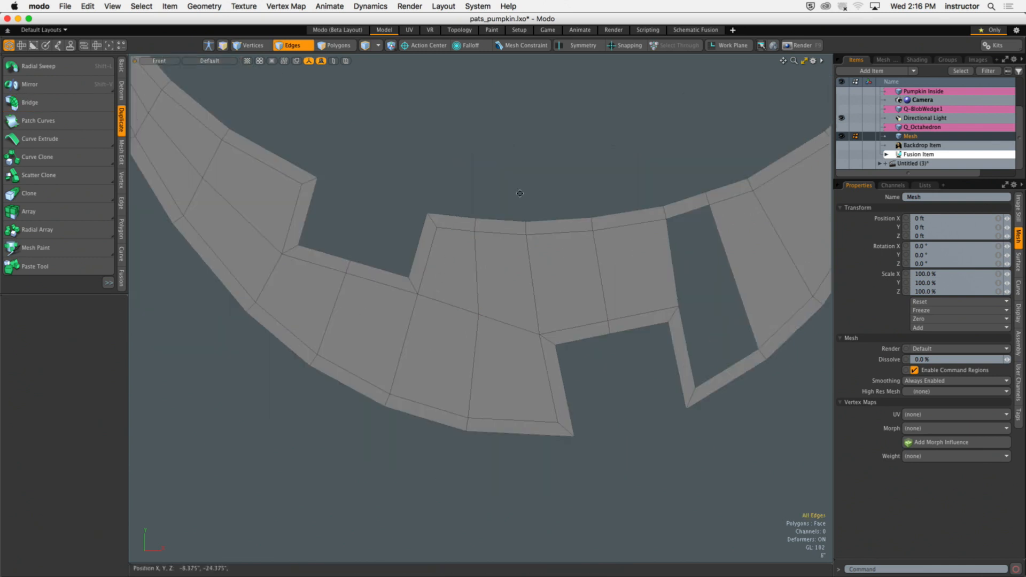
pyautogui.keyDown('alt'); pyautogui.keyDown('shift'); pyautogui.moveTo(524, 196); pyautogui.dragTo(503, 221); pyautogui.keyUp('shift'); pyautogui.keyUp('alt')
pyautogui.keyDown('ctrl'); pyautogui.keyDown('alt'); pyautogui.moveTo(503, 221); pyautogui.dragTo(442, 316); pyautogui.keyUp('alt'); pyautogui.keyUp('ctrl')
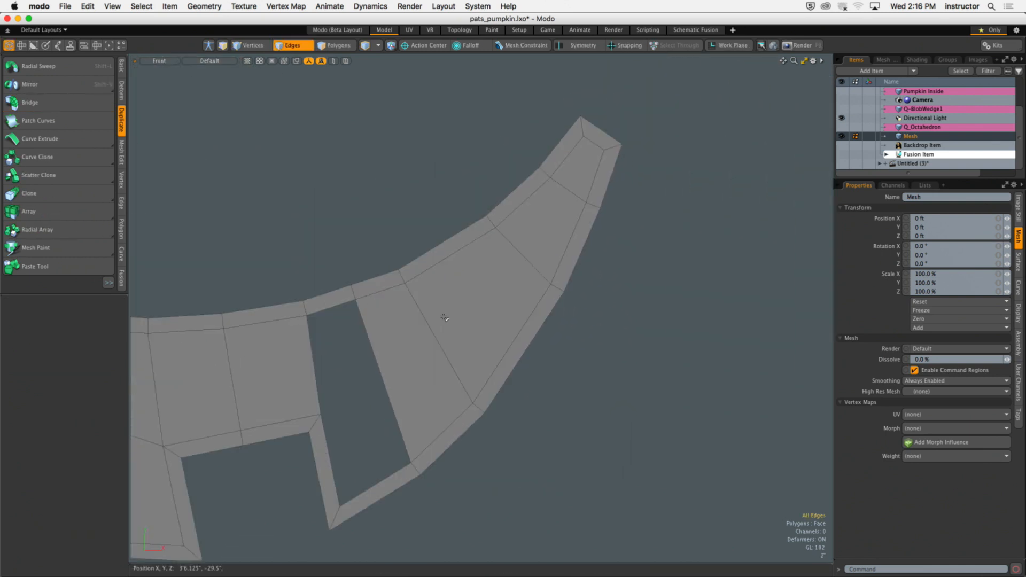
pyautogui.hotkey('alt', 'c')
pyautogui.click(383, 381)
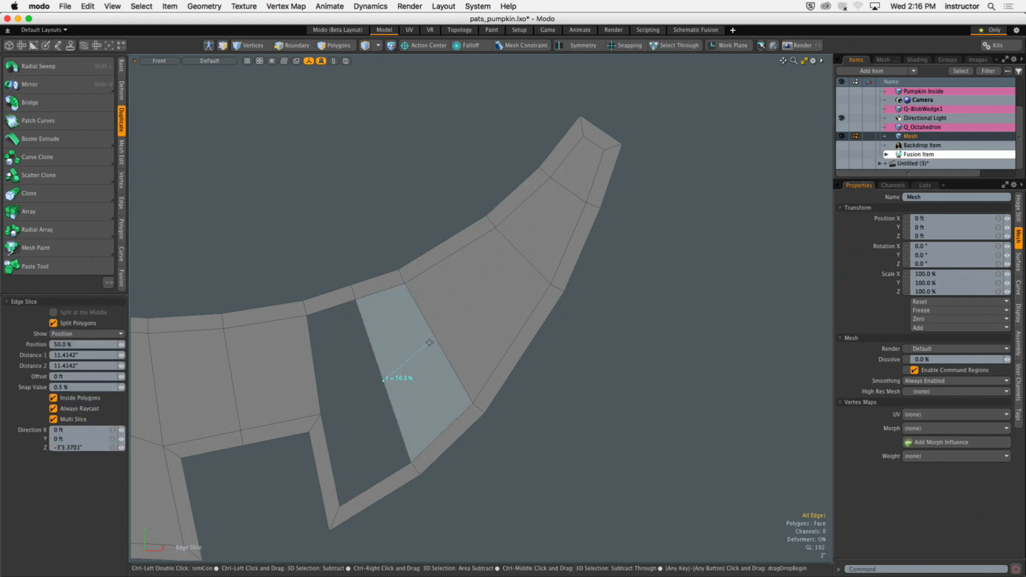
pyautogui.click(439, 340)
pyautogui.click(524, 255)
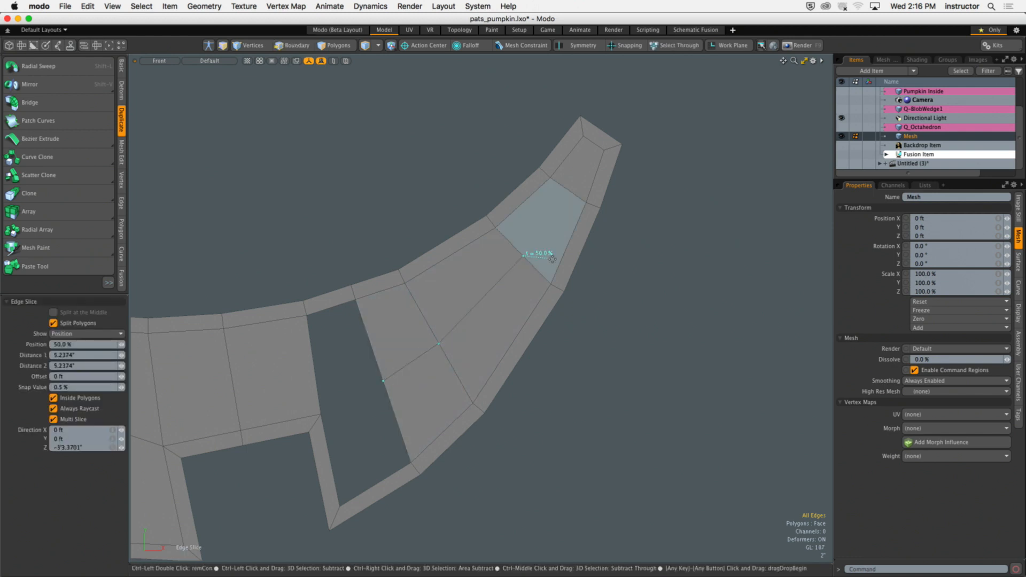
pyautogui.click(570, 190)
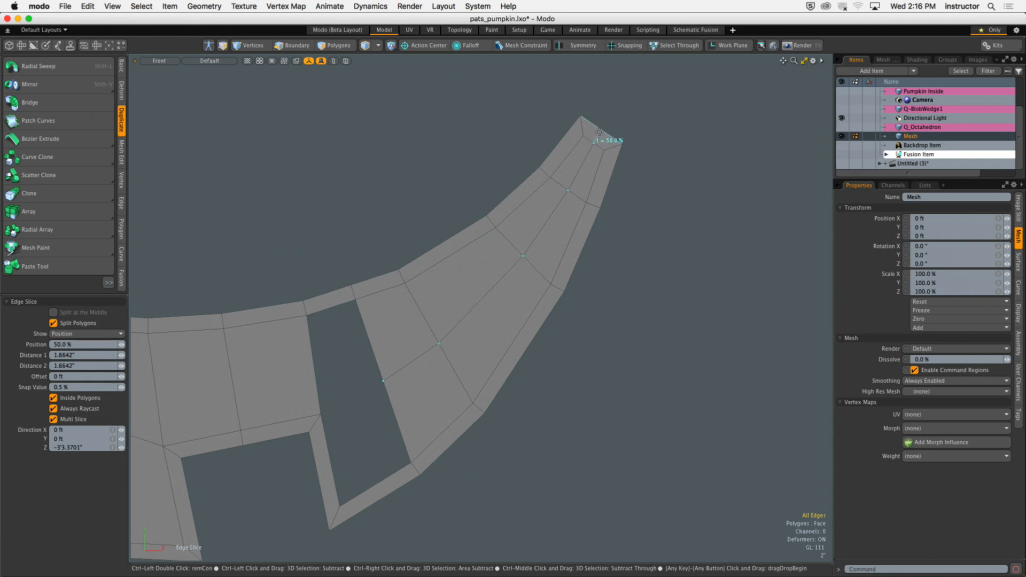
pyautogui.press('space')
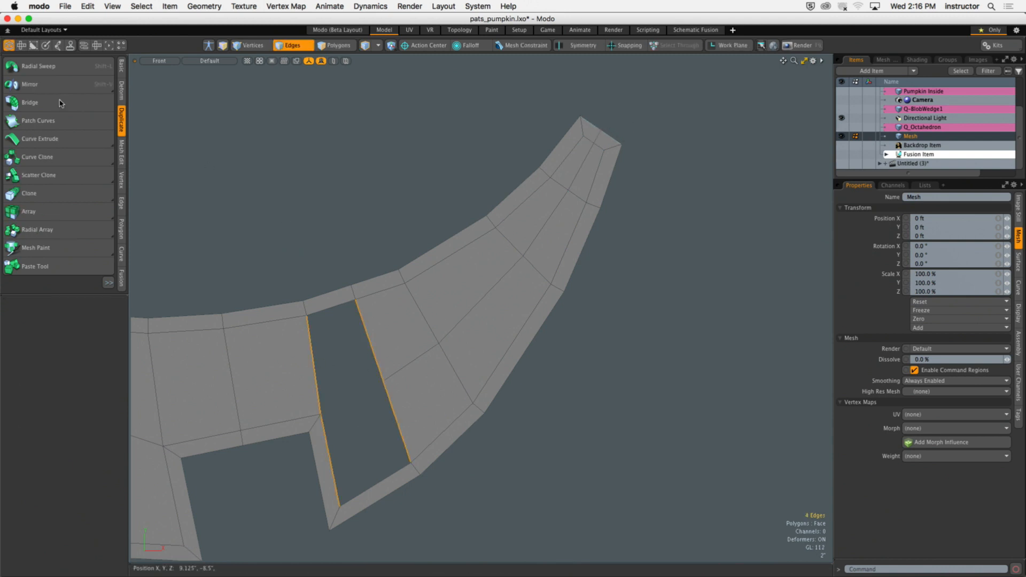
# Step: Bridge the two edge pairs on either side of the remaining gap to close the right side of the mouth
pyautogui.click(279, 214)
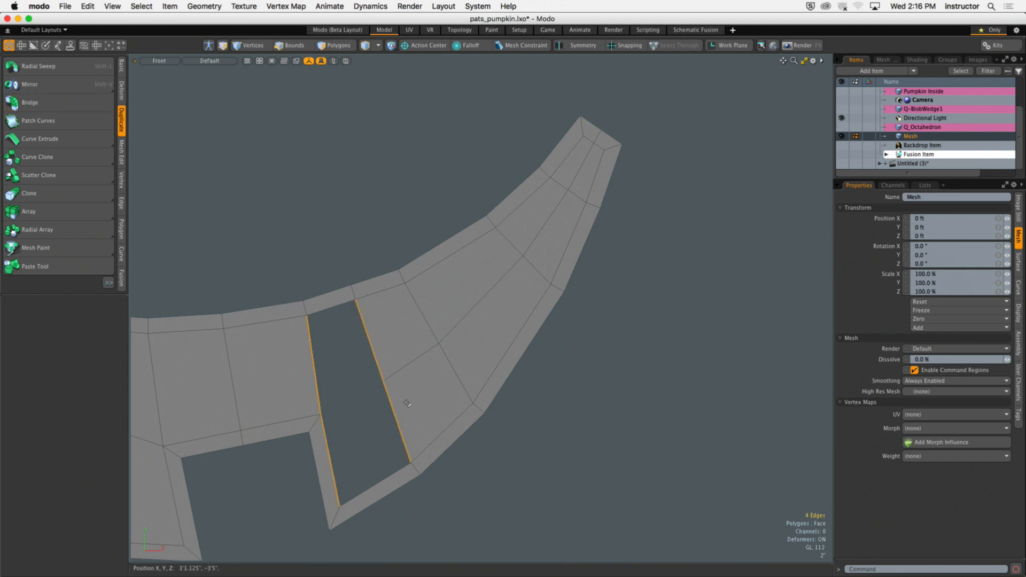
pyautogui.click(87, 103)
pyautogui.click(374, 194)
pyautogui.press('space')
pyautogui.click(374, 196)
# Step: Show the backdrop image and move the short middle edge at the right tip onto the drawn mouth's pointed corner
pyautogui.keyDown('alt'); pyautogui.keyDown('shift'); pyautogui.moveTo(376, 197); pyautogui.dragTo(604, 214); pyautogui.keyUp('shift'); pyautogui.keyUp('alt')
pyautogui.keyDown('ctrl'); pyautogui.keyDown('alt'); pyautogui.moveTo(604, 214); pyautogui.dragTo(492, 289); pyautogui.keyUp('alt'); pyautogui.keyUp('ctrl')
pyautogui.keyDown('alt'); pyautogui.keyDown('shift'); pyautogui.moveTo(492, 290); pyautogui.dragTo(554, 293); pyautogui.keyUp('shift'); pyautogui.keyUp('alt')
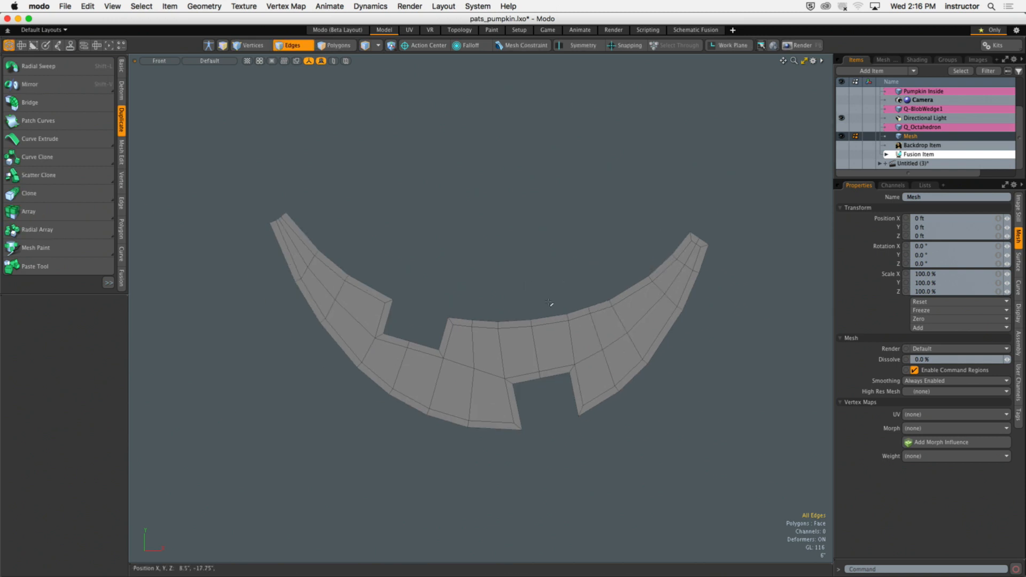
pyautogui.click(842, 145)
pyautogui.keyDown('alt'); pyautogui.keyDown('shift'); pyautogui.moveTo(687, 238); pyautogui.dragTo(642, 269); pyautogui.keyUp('shift'); pyautogui.keyUp('alt')
pyautogui.keyDown('alt'); pyautogui.keyDown('shift'); pyautogui.moveTo(643, 269); pyautogui.dragTo(606, 275); pyautogui.keyUp('shift'); pyautogui.keyUp('alt')
pyautogui.keyDown('alt'); pyautogui.keyDown('shift'); pyautogui.moveTo(606, 276); pyautogui.dragTo(626, 294); pyautogui.keyUp('shift'); pyautogui.keyUp('alt')
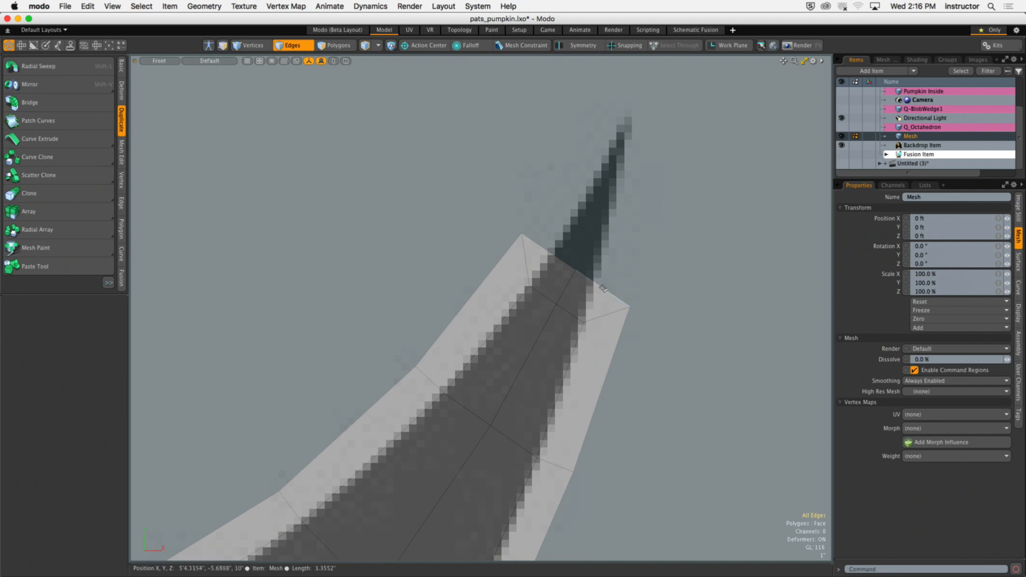
pyautogui.press('w')
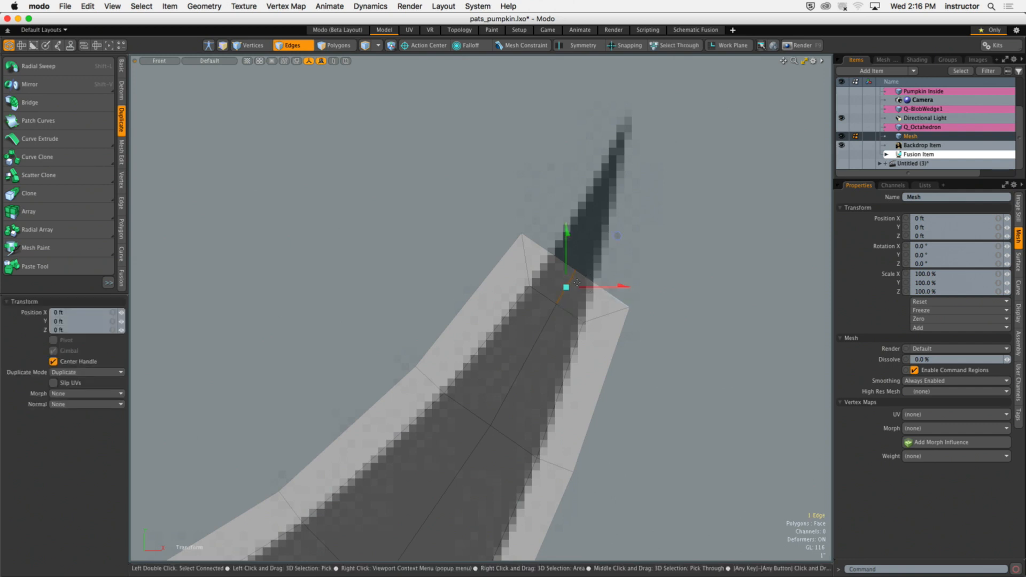
pyautogui.hotkey('alt', 's')
pyautogui.moveTo(595, 242); pyautogui.dragTo(678, 86)
pyautogui.moveTo(707, 130); pyautogui.dragTo(677, 147)
pyautogui.press('space')
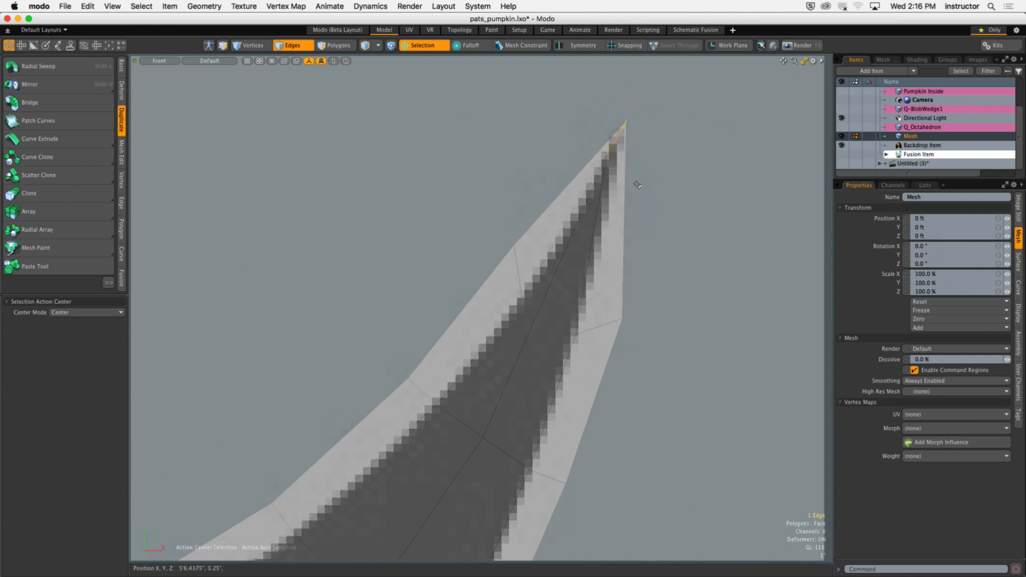
# Step: Rotate the right tip's short middle edge about 12° around its own centre
pyautogui.press('e')
pyautogui.moveTo(627, 204); pyautogui.dragTo(643, 200)
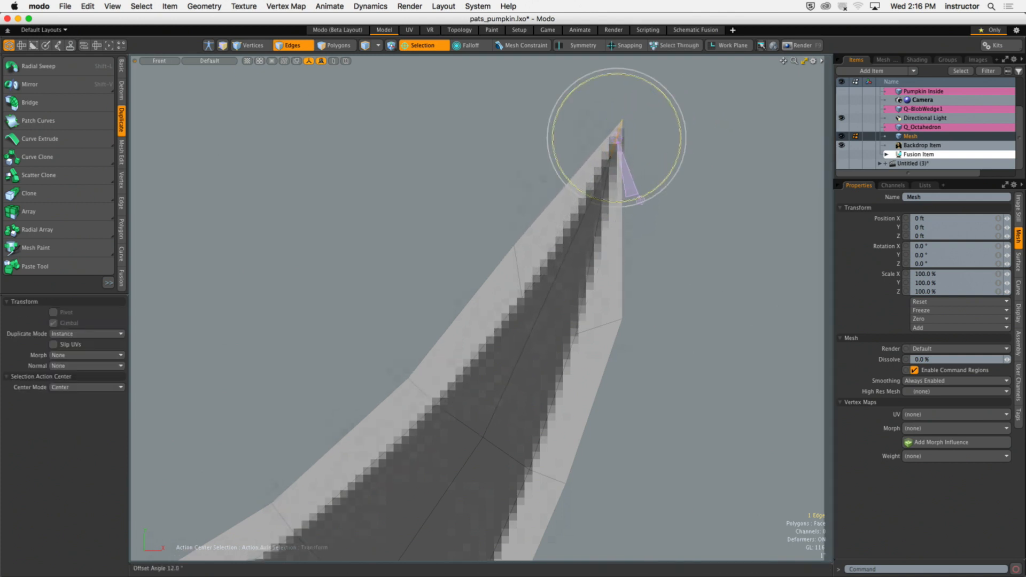
pyautogui.press('space')
pyautogui.click(682, 263)
# Step: Compare the left and right ends of the mouth mesh with the pointed corners in the backdrop drawing
pyautogui.keyDown('ctrl'); pyautogui.keyDown('alt'); pyautogui.moveTo(682, 264); pyautogui.dragTo(549, 265); pyautogui.keyUp('alt'); pyautogui.keyUp('ctrl')
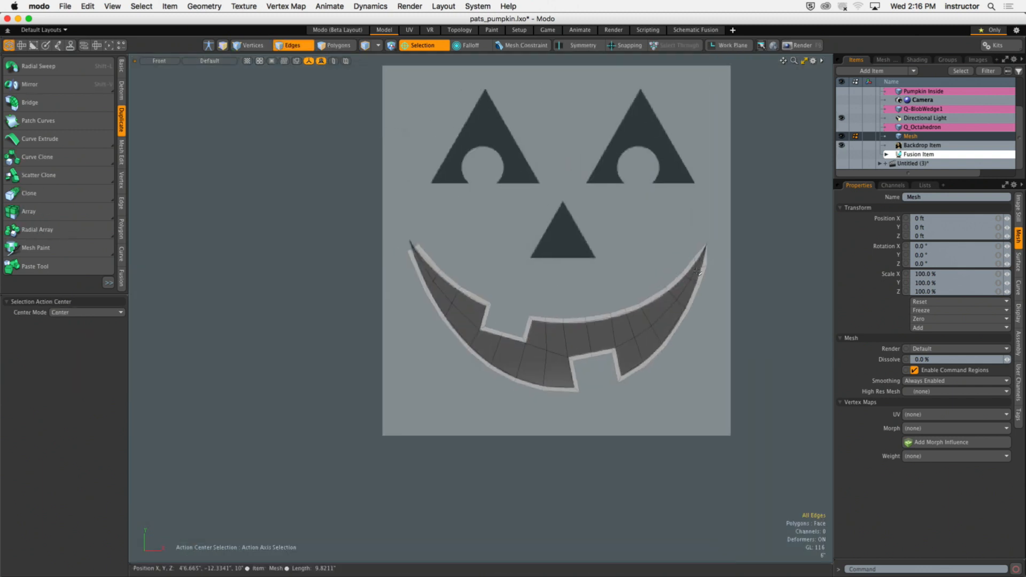
pyautogui.keyDown('alt'); pyautogui.keyDown('shift'); pyautogui.moveTo(765, 263); pyautogui.dragTo(563, 300); pyautogui.keyUp('shift'); pyautogui.keyUp('alt')
pyautogui.keyDown('ctrl'); pyautogui.keyDown('alt'); pyautogui.moveTo(563, 299); pyautogui.dragTo(722, 294); pyautogui.keyUp('alt'); pyautogui.keyUp('ctrl')
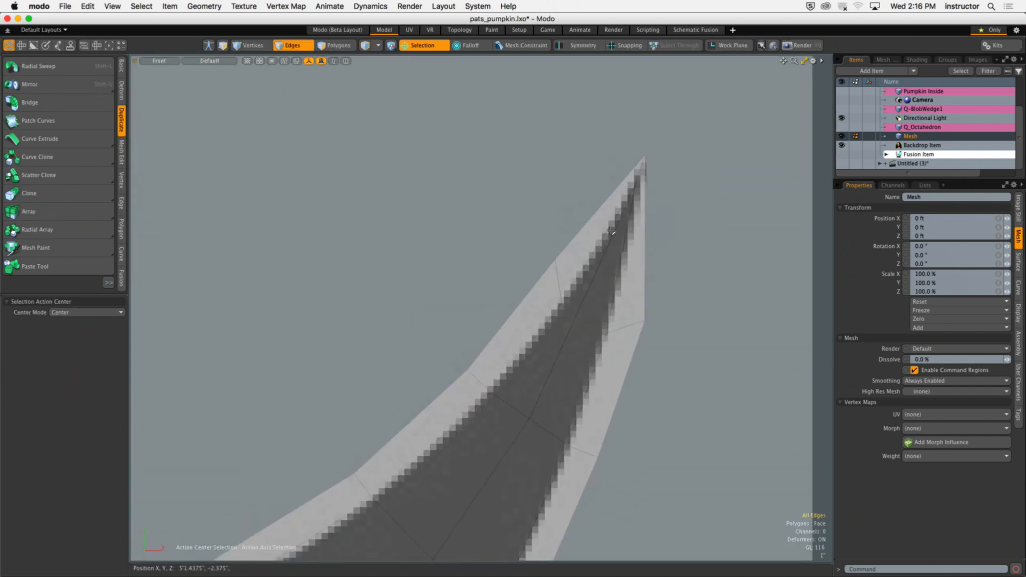
pyautogui.keyDown('ctrl'); pyautogui.keyDown('alt'); pyautogui.moveTo(611, 231); pyautogui.dragTo(384, 260); pyautogui.keyUp('alt'); pyautogui.keyUp('ctrl')
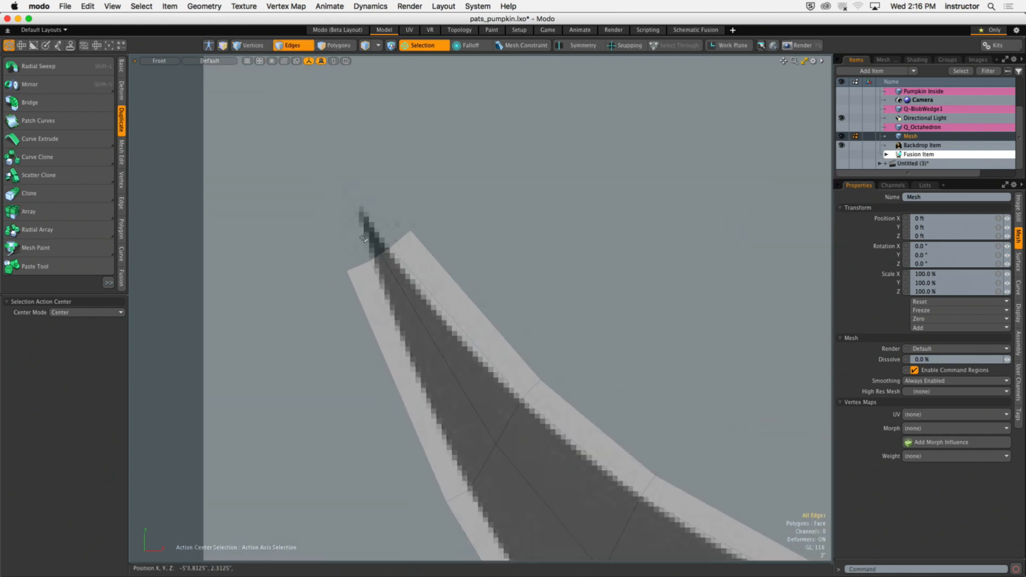
pyautogui.keyDown('ctrl'); pyautogui.keyDown('alt'); pyautogui.moveTo(364, 240); pyautogui.dragTo(410, 262); pyautogui.keyUp('alt'); pyautogui.keyUp('ctrl')
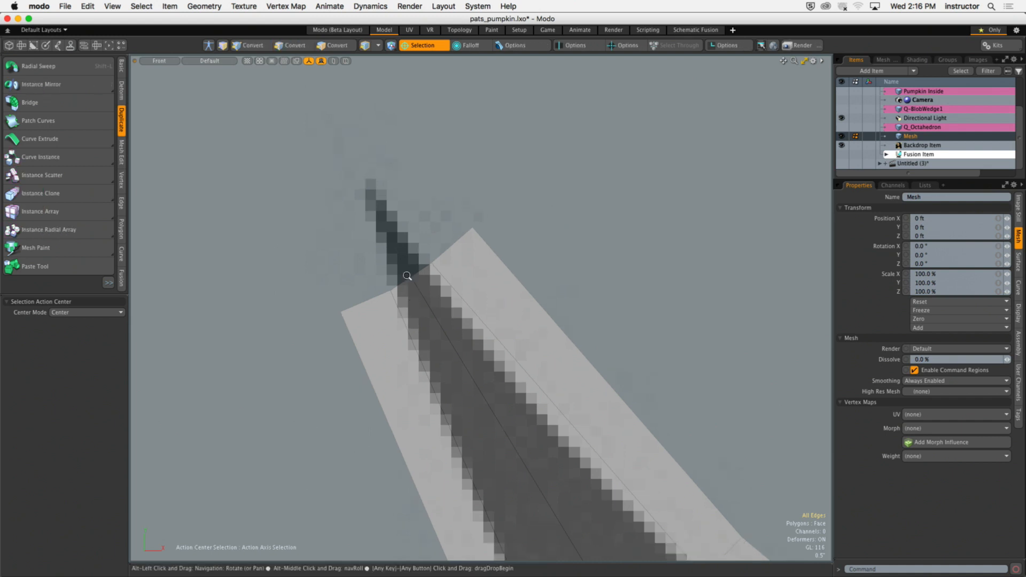
pyautogui.moveTo(401, 299)
pyautogui.keyDown('ctrl'); pyautogui.keyDown('alt'); pyautogui.mouseDown()
pyautogui.moveTo(397, 274)
pyautogui.moveTo(312, 216)
pyautogui.mouseUp(); pyautogui.keyUp('alt'); pyautogui.keyUp('ctrl')
pyautogui.keyDown('alt'); pyautogui.keyDown('shift'); pyautogui.moveTo(535, 284); pyautogui.dragTo(305, 271); pyautogui.keyUp('shift'); pyautogui.keyUp('alt')
pyautogui.keyDown('alt'); pyautogui.keyDown('shift'); pyautogui.moveTo(461, 294); pyautogui.dragTo(288, 291); pyautogui.keyUp('shift'); pyautogui.keyUp('alt')
pyautogui.keyDown('alt'); pyautogui.keyDown('shift'); pyautogui.moveTo(548, 296); pyautogui.dragTo(480, 296); pyautogui.keyUp('shift'); pyautogui.keyUp('alt')
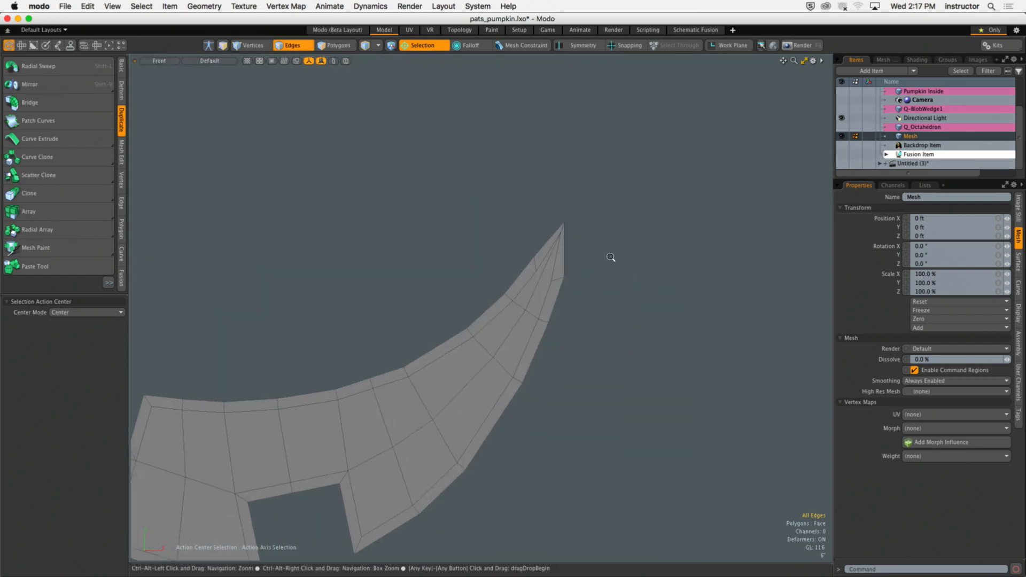
pyautogui.keyDown('ctrl'); pyautogui.keyDown('alt'); pyautogui.moveTo(611, 258); pyautogui.dragTo(651, 267); pyautogui.keyUp('alt'); pyautogui.keyUp('ctrl')
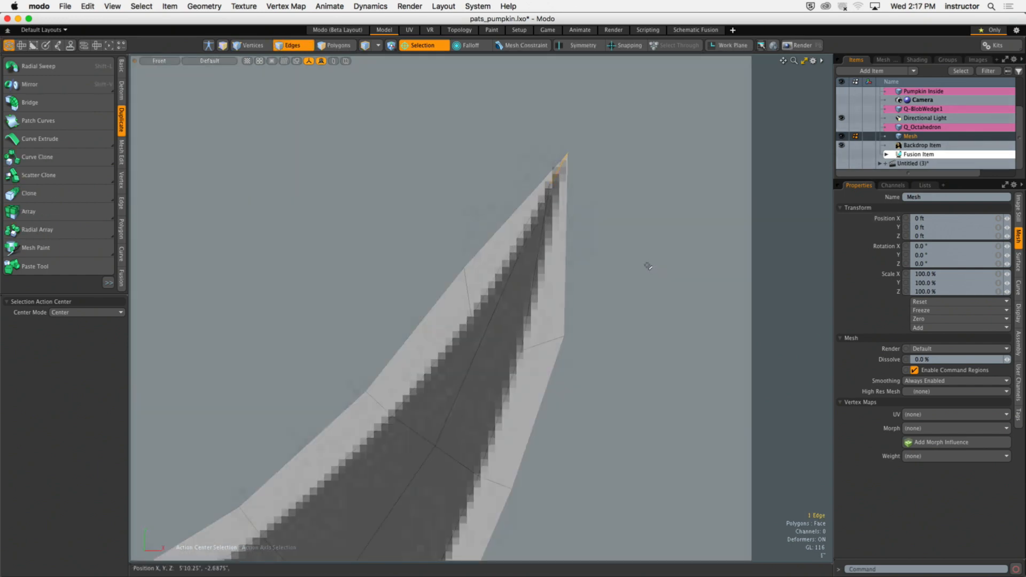
# Step: Undo the right tip edge's rotation and move, and hide the backdrop image
pyautogui.press('super+z')
pyautogui.press('super+z')
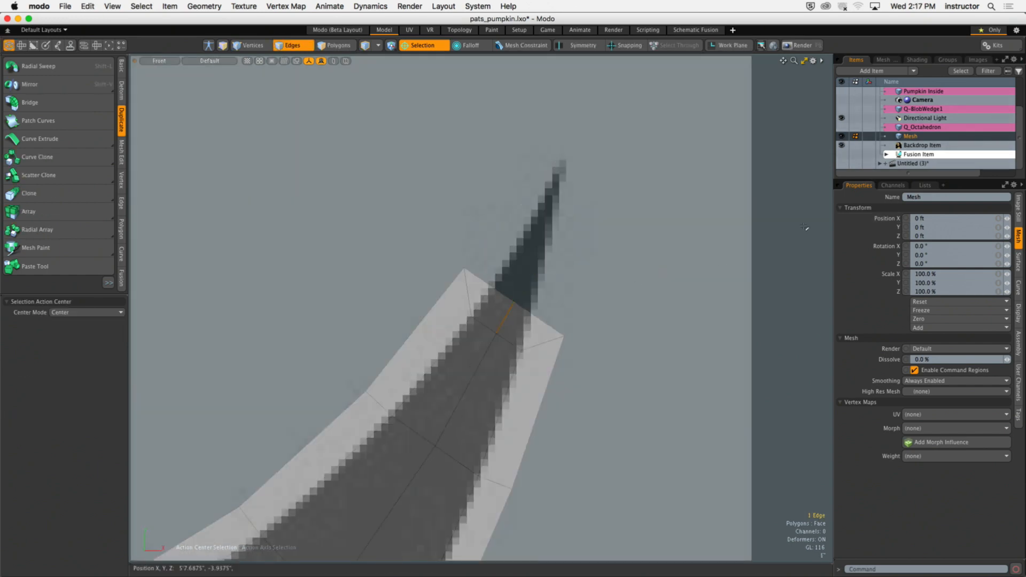
pyautogui.click(842, 146)
# Step: Compare the two polygons capping the right tip with the open left end of the mouth mesh
pyautogui.press('3')
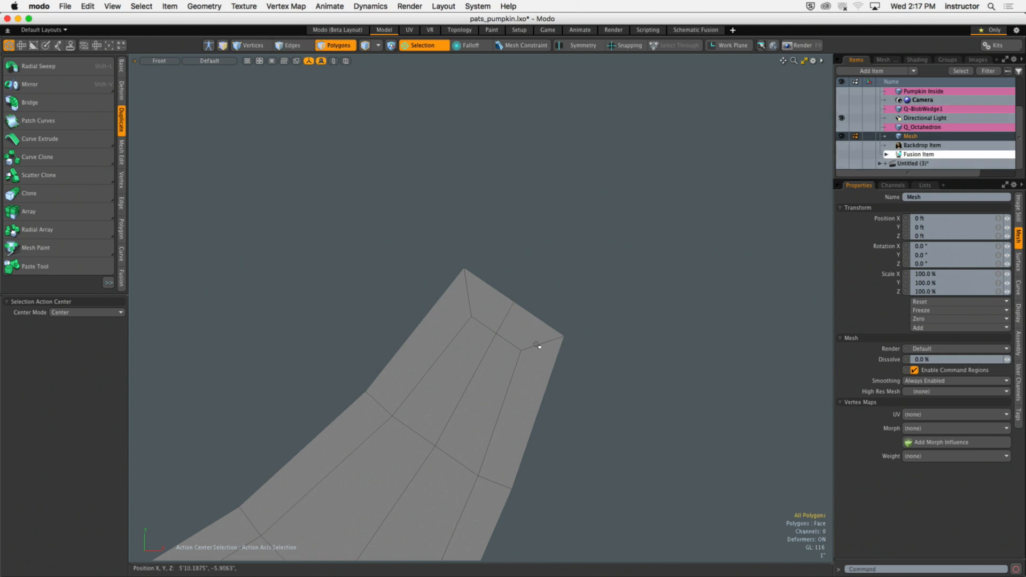
pyautogui.click(524, 324)
pyautogui.keyDown('ctrl'); pyautogui.keyDown('alt'); pyautogui.moveTo(520, 337); pyautogui.dragTo(487, 331); pyautogui.keyUp('alt'); pyautogui.keyUp('ctrl')
pyautogui.keyDown('alt'); pyautogui.keyDown('shift'); pyautogui.moveTo(487, 331); pyautogui.dragTo(575, 345); pyautogui.keyUp('shift'); pyautogui.keyUp('alt')
pyautogui.keyDown('alt'); pyautogui.keyDown('shift'); pyautogui.moveTo(219, 369); pyautogui.dragTo(647, 329); pyautogui.keyUp('shift'); pyautogui.keyUp('alt')
pyautogui.keyDown('ctrl'); pyautogui.keyDown('alt'); pyautogui.moveTo(412, 262); pyautogui.dragTo(467, 267); pyautogui.keyUp('alt'); pyautogui.keyUp('ctrl')
pyautogui.keyDown('alt'); pyautogui.keyDown('shift'); pyautogui.moveTo(468, 268); pyautogui.dragTo(466, 304); pyautogui.keyUp('shift'); pyautogui.keyUp('alt')
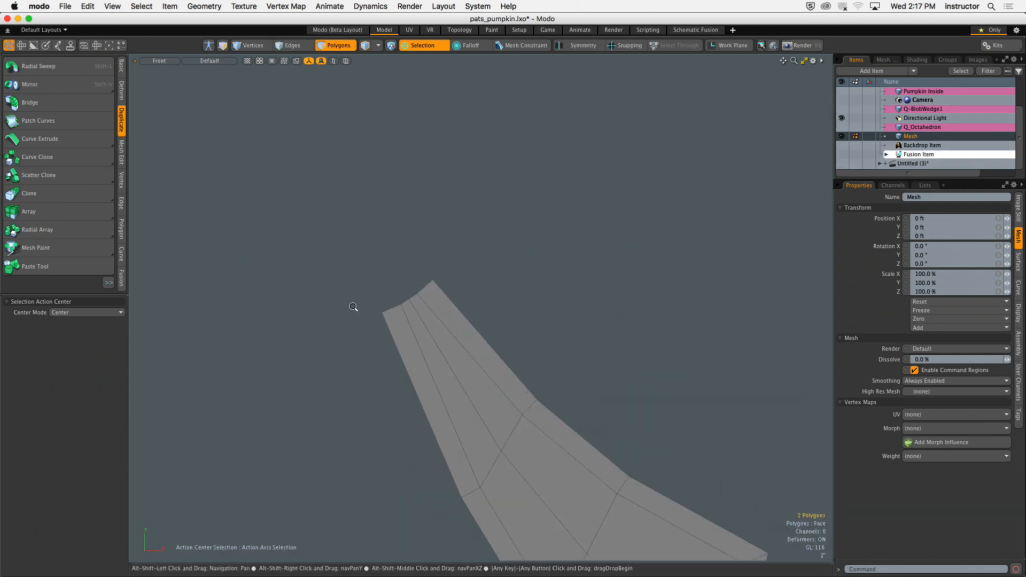
pyautogui.keyDown('ctrl'); pyautogui.keyDown('alt'); pyautogui.moveTo(352, 306); pyautogui.dragTo(413, 337); pyautogui.keyUp('alt'); pyautogui.keyUp('ctrl')
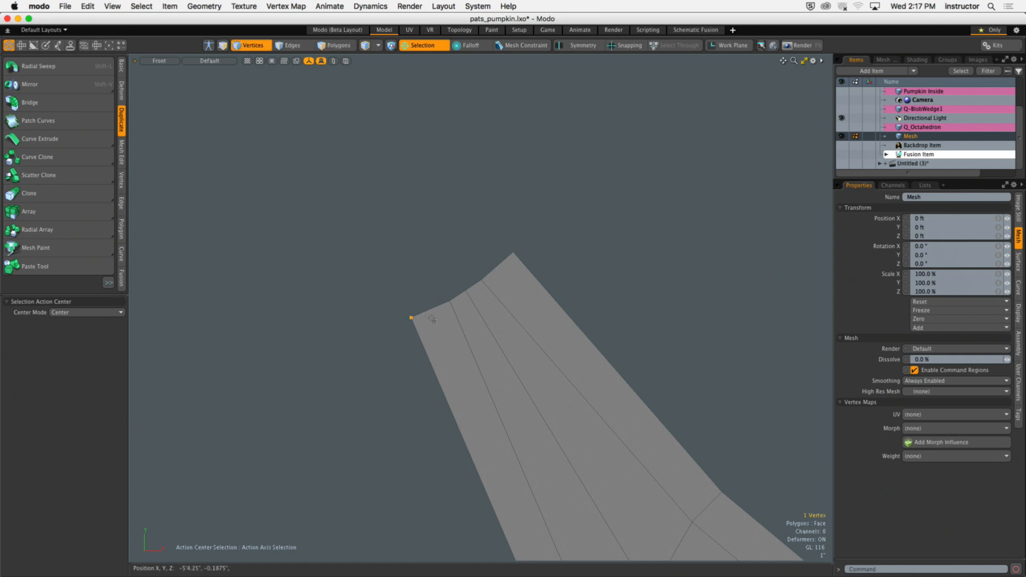
# Step: Move the two outer corner vertices of the mouth mesh's left tip upward, past the inner vertices
pyautogui.press('w')
pyautogui.press('space')
pyautogui.click(519, 242)
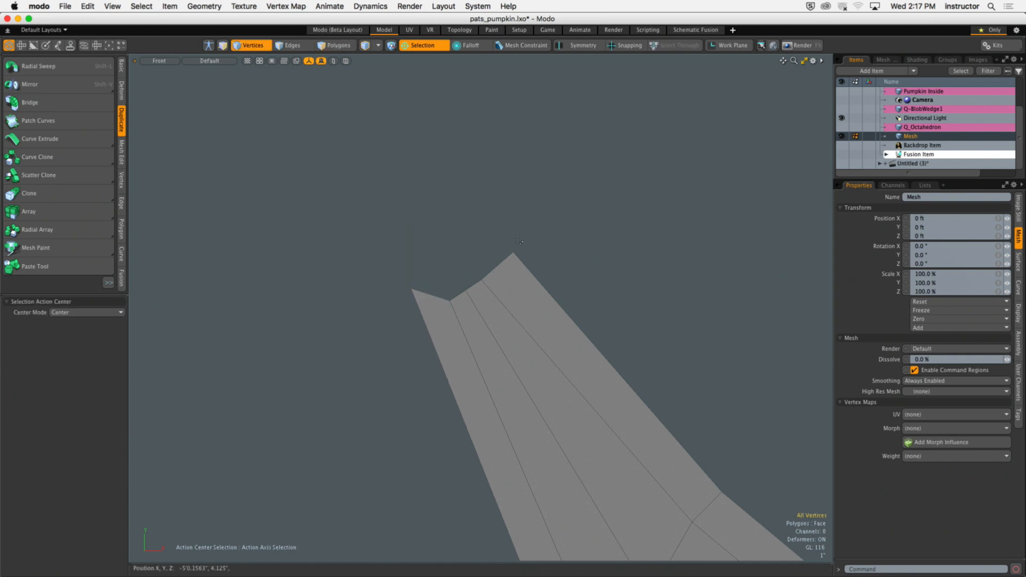
pyautogui.press('w')
pyautogui.moveTo(516, 234); pyautogui.dragTo(515, 203)
pyautogui.press('space')
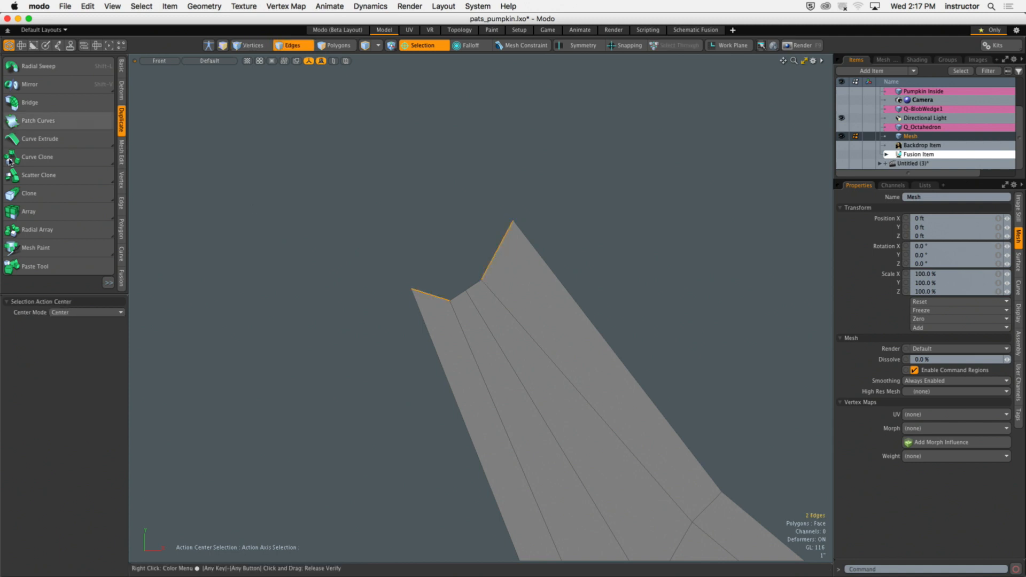
# Step: Bridge the two outer edges at the left tip to close off the end of the mouth mesh
pyautogui.click(15, 105)
pyautogui.click(449, 209)
pyautogui.press('space')
pyautogui.click(449, 209)
pyautogui.keyDown('alt'); pyautogui.moveTo(513, 303); pyautogui.dragTo(447, 281); pyautogui.keyUp('alt')
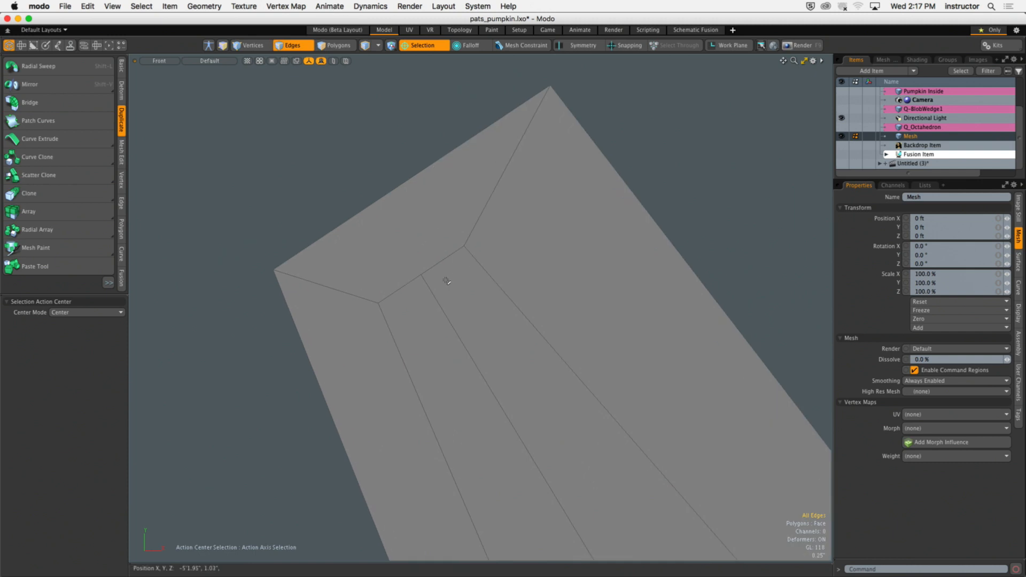
# Step: Slice the left tip's end polygon from 50% along its outer edge to the middle of its inner edge
pyautogui.press('c')
pyautogui.keyDown('ctrl'); pyautogui.click(412, 176); pyautogui.keyUp('ctrl')
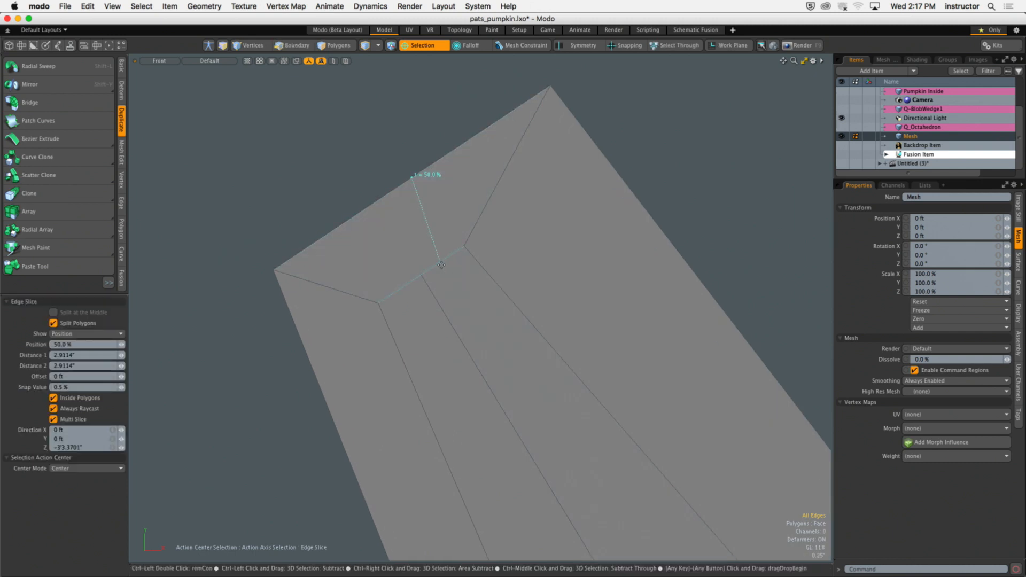
pyautogui.click(443, 261)
pyautogui.press('space')
pyautogui.keyDown('ctrl'); pyautogui.keyDown('alt'); pyautogui.moveTo(378, 160); pyautogui.dragTo(474, 303); pyautogui.keyUp('alt'); pyautogui.keyUp('ctrl')
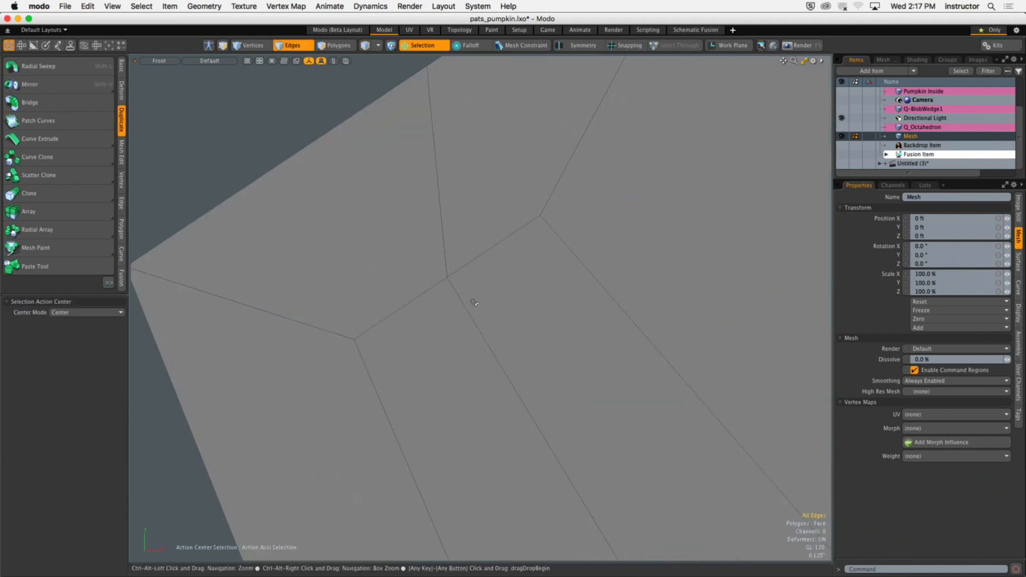
# Step: Join the two overlapping vertices where the slice meets the left tip's center edge line
pyautogui.click(447, 277)
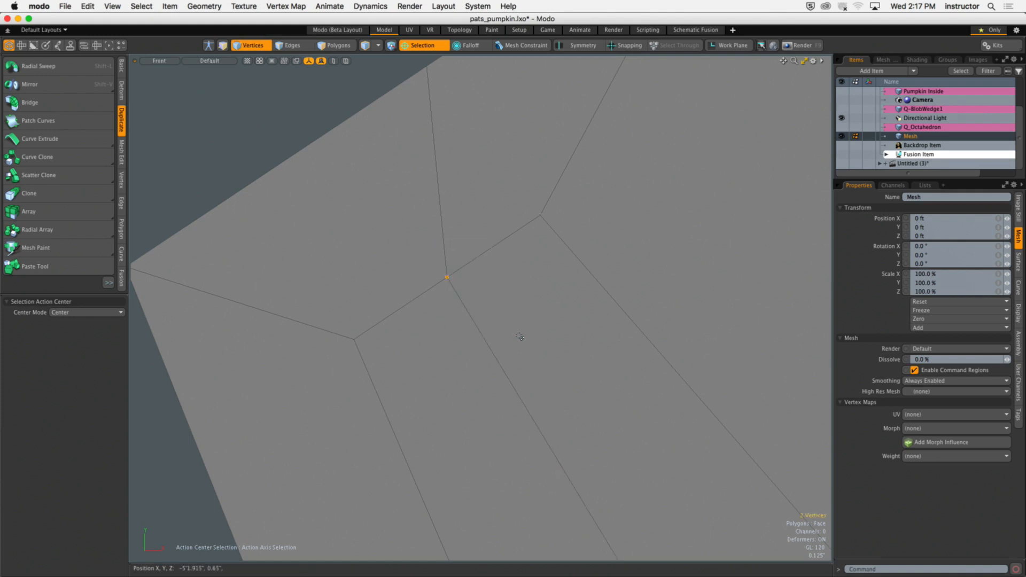
pyautogui.click(121, 181)
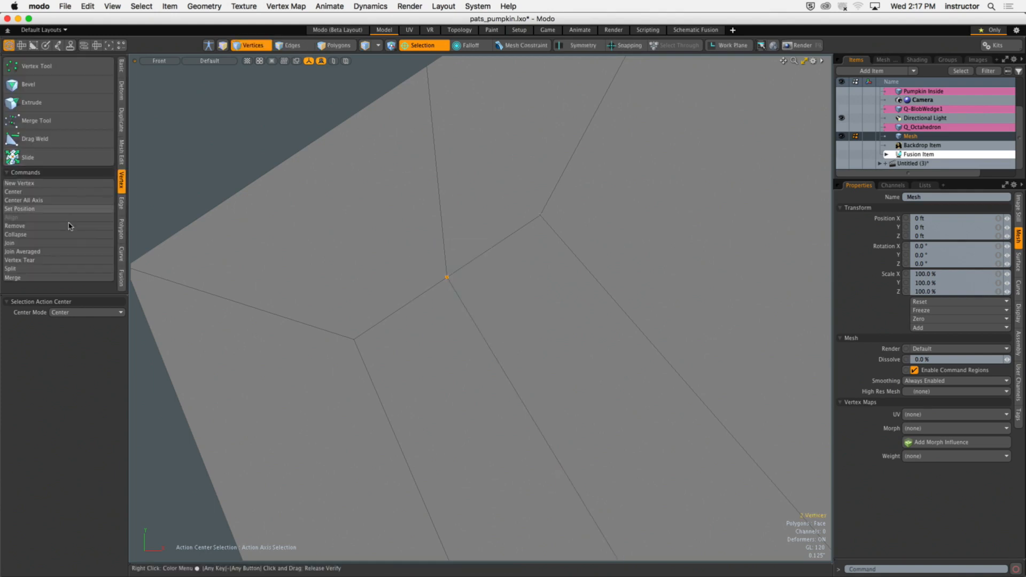
pyautogui.click(66, 243)
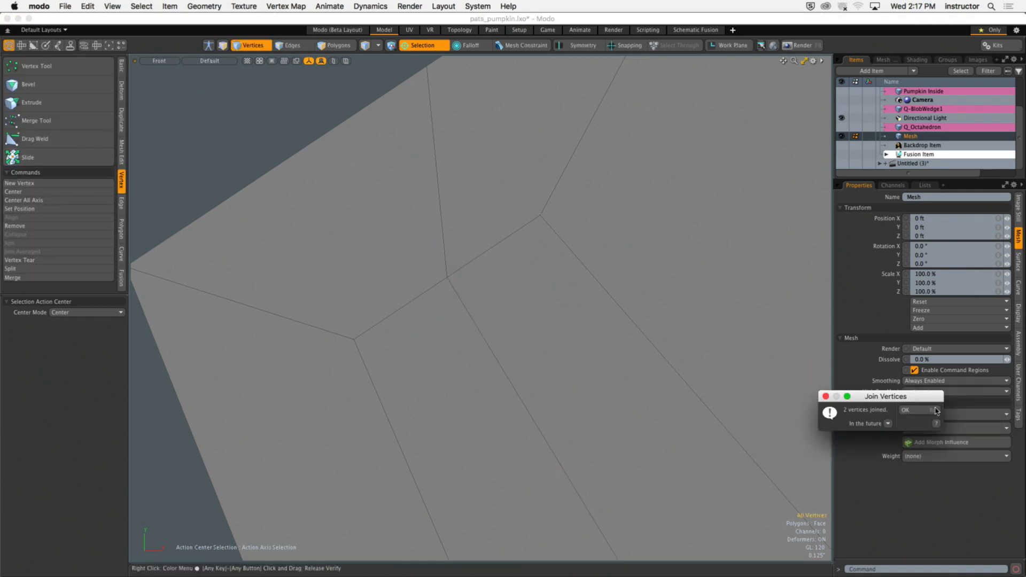
pyautogui.click(923, 415)
# Step: Show the backdrop image and move the left tip's short middle edge about -1.2" in X and 2" in Y onto the drawn pointed corner
pyautogui.scroll(-8, 493, 303)
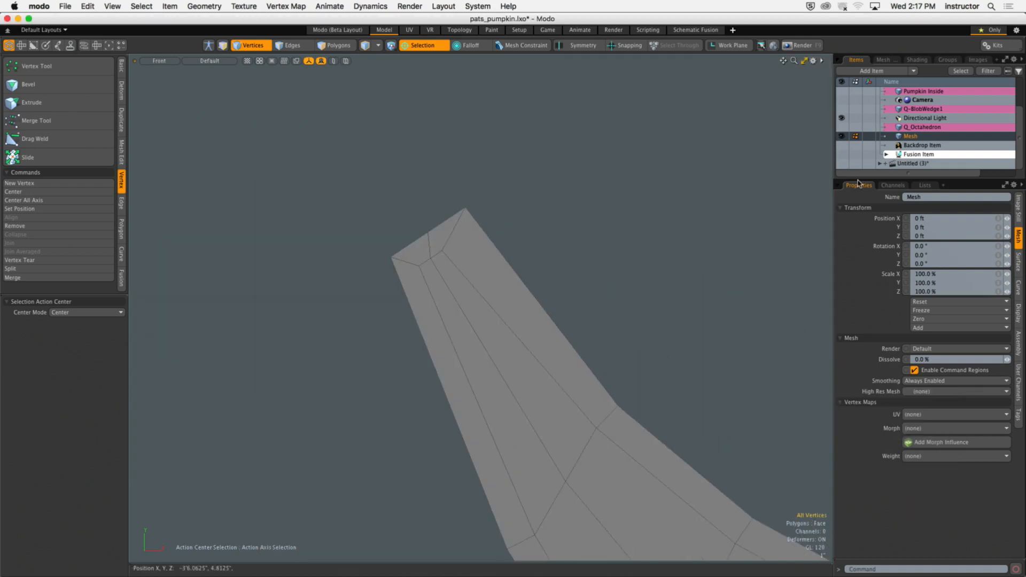
pyautogui.click(842, 145)
pyautogui.scroll(3, 493, 270)
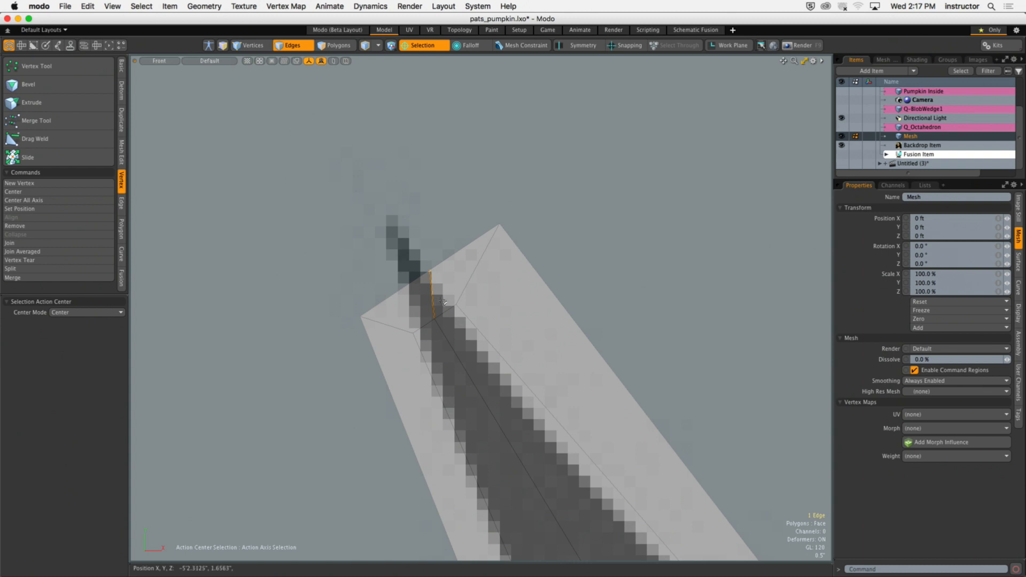
pyautogui.press('w')
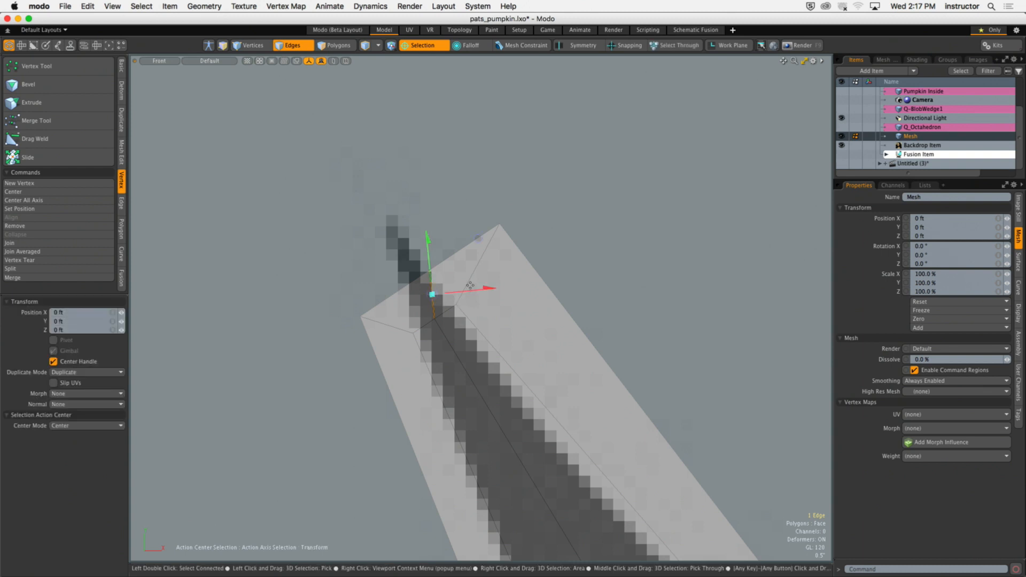
pyautogui.moveTo(480, 241); pyautogui.dragTo(443, 187)
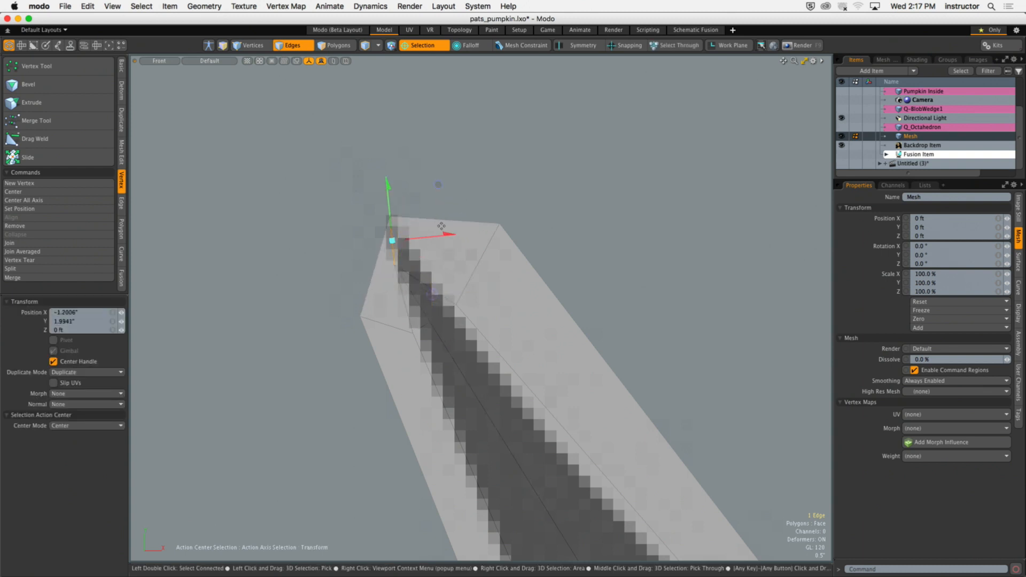
# Step: Rotate the end edge at the mouth's left tip by about 19° to match the backdrop shape
pyautogui.press('e')
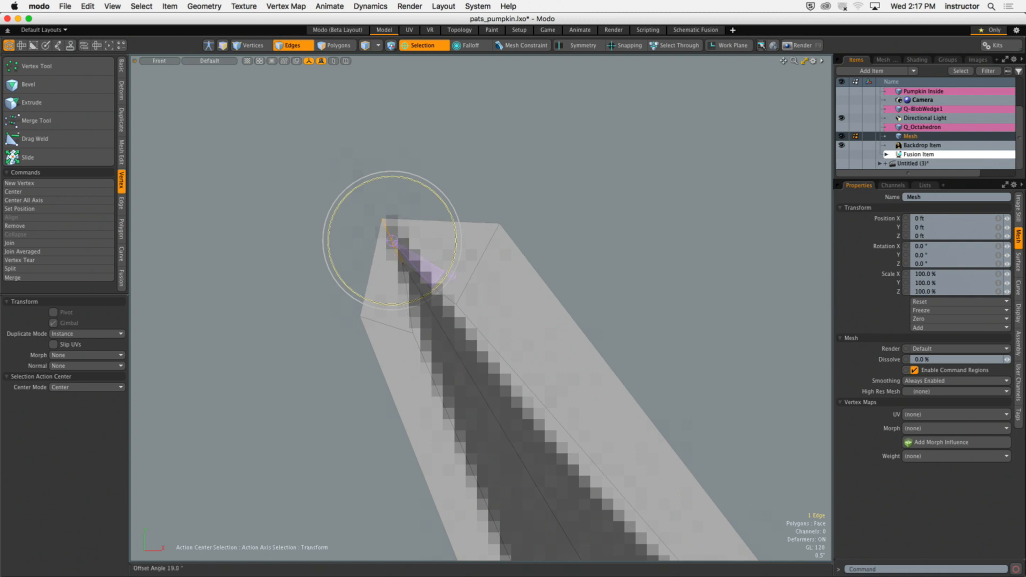
pyautogui.press('q')
pyautogui.click(507, 211)
# Step: Move and narrow the end edge at the mouth's right side so it meets the backdrop's pointed right corner
pyautogui.keyDown('ctrl'); pyautogui.keyDown('alt'); pyautogui.moveTo(572, 265); pyautogui.dragTo(307, 166); pyautogui.keyUp('alt'); pyautogui.keyUp('ctrl')
pyautogui.keyDown('alt'); pyautogui.keyDown('shift'); pyautogui.moveTo(594, 222); pyautogui.dragTo(380, 220); pyautogui.keyUp('shift'); pyautogui.keyUp('alt')
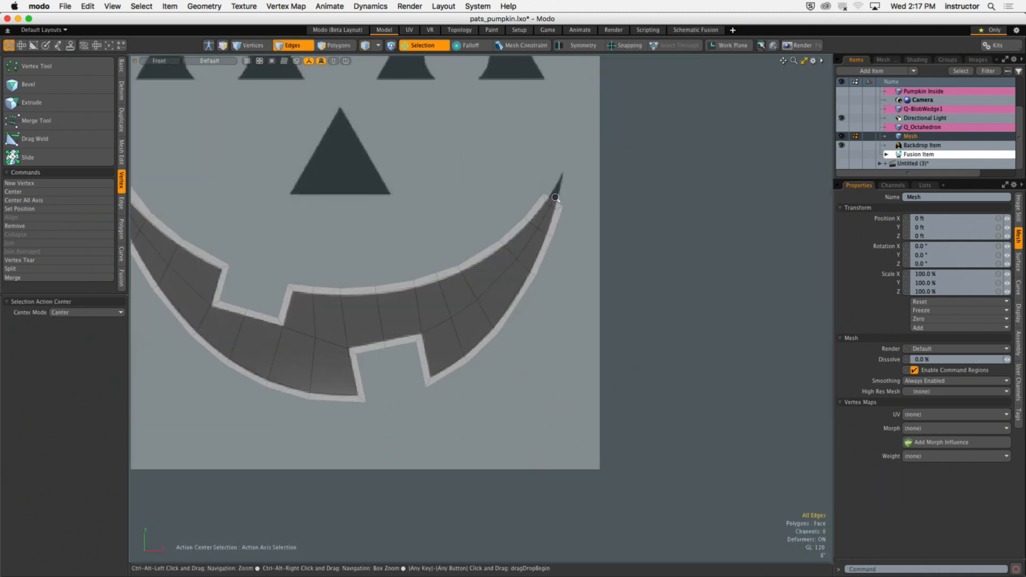
pyautogui.keyDown('ctrl'); pyautogui.keyDown('alt'); pyautogui.moveTo(555, 198); pyautogui.dragTo(668, 204); pyautogui.keyUp('alt'); pyautogui.keyUp('ctrl')
pyautogui.click(516, 248)
pyautogui.press('w')
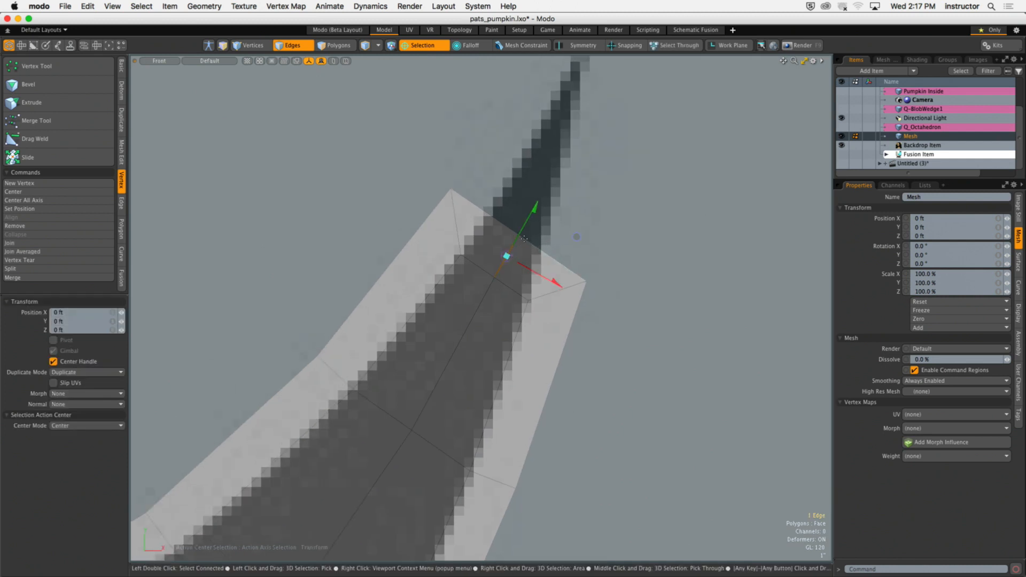
pyautogui.moveTo(532, 219); pyautogui.dragTo(619, 124)
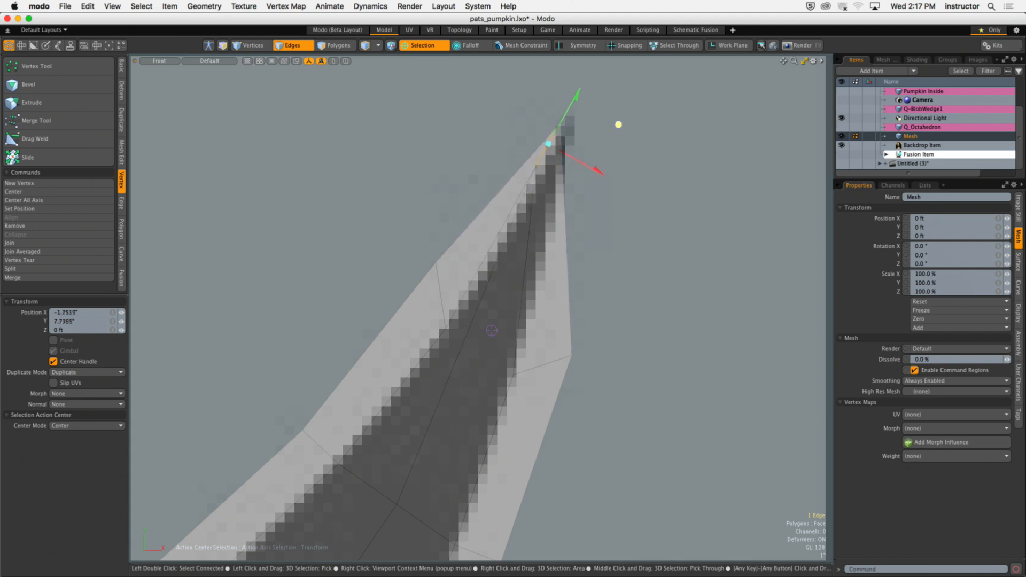
pyautogui.press('space')
pyautogui.click(651, 162)
# Step: Select the connected mouth polygons and hide the Backdrop Item
pyautogui.keyDown('ctrl'); pyautogui.keyDown('alt'); pyautogui.moveTo(538, 238); pyautogui.dragTo(423, 315); pyautogui.keyUp('alt'); pyautogui.keyUp('ctrl')
pyautogui.keyDown('alt'); pyautogui.keyDown('shift'); pyautogui.moveTo(422, 316); pyautogui.dragTo(588, 290); pyautogui.keyUp('shift'); pyautogui.keyUp('alt')
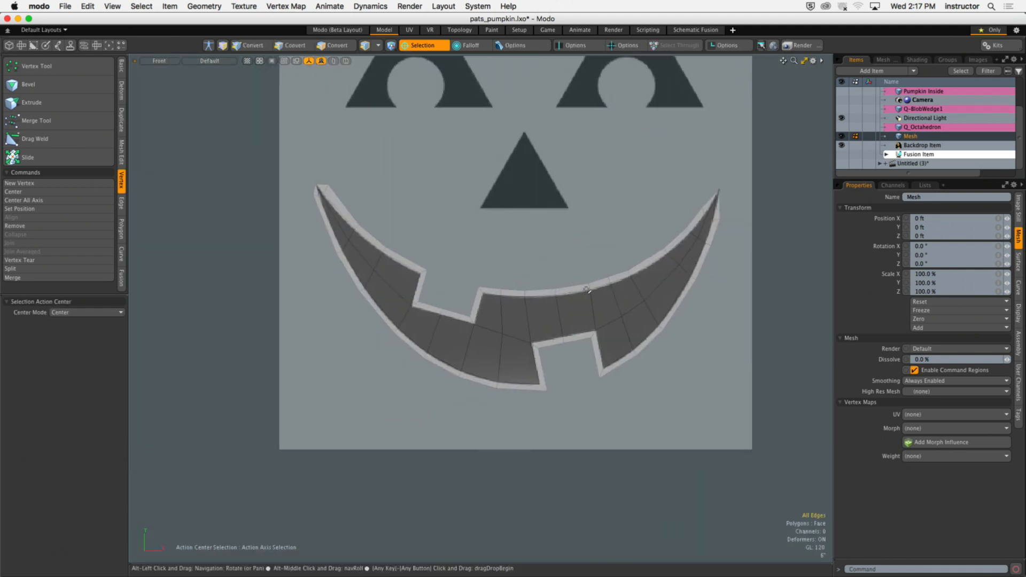
pyautogui.keyDown('alt'); pyautogui.moveTo(662, 242); pyautogui.dragTo(561, 327); pyautogui.keyUp('alt')
pyautogui.press('3')
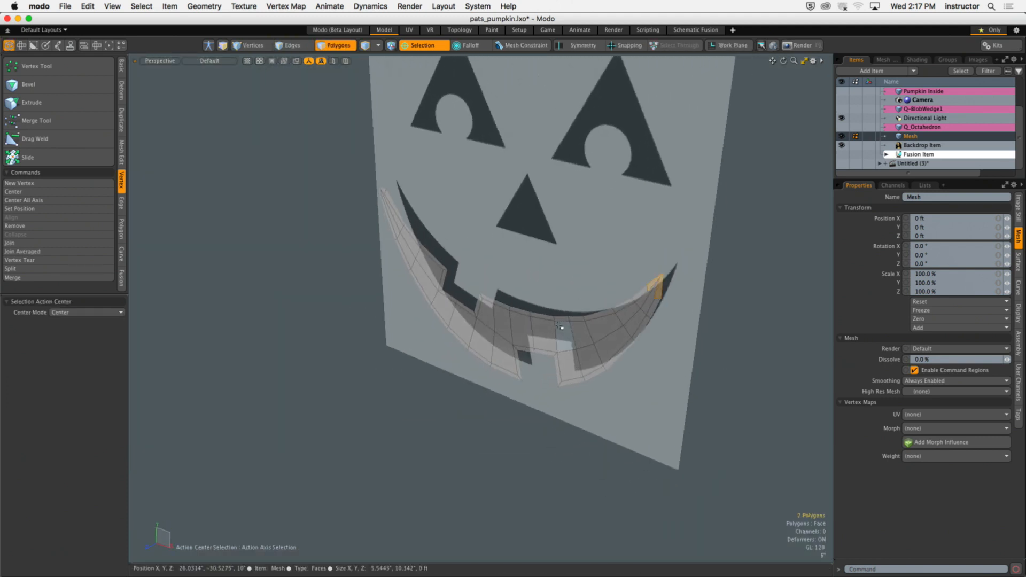
pyautogui.doubleClick(561, 327)
pyautogui.click(842, 146)
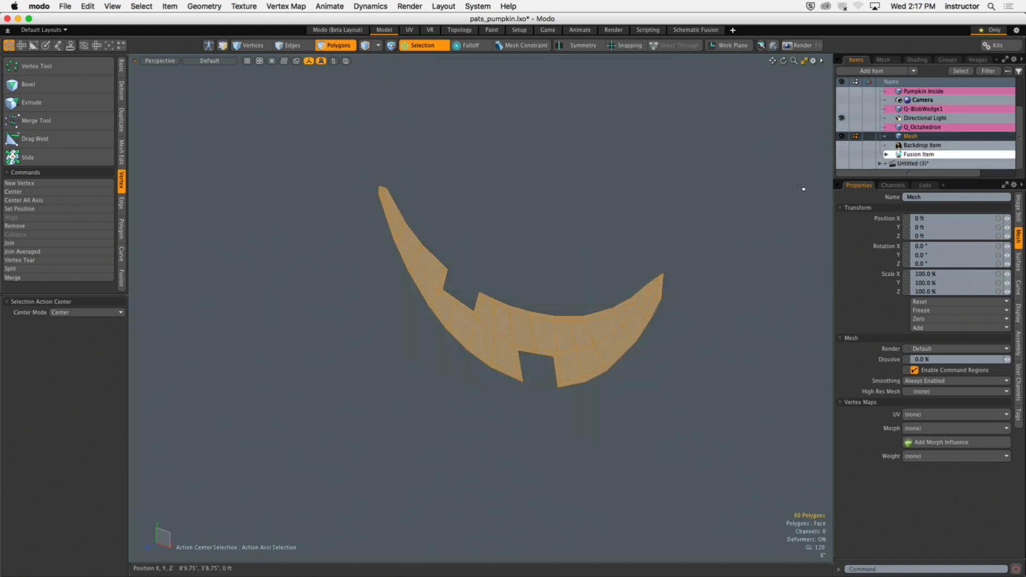
# Step: Extrude all of the flat mouth's polygons into a solid about 29" deep
pyautogui.keyDown('alt'); pyautogui.moveTo(593, 256); pyautogui.dragTo(641, 232); pyautogui.keyUp('alt')
pyautogui.click(641, 232)
pyautogui.keyDown('alt'); pyautogui.keyDown('shift'); pyautogui.moveTo(557, 259); pyautogui.dragTo(615, 240); pyautogui.keyUp('shift'); pyautogui.keyUp('alt')
pyautogui.keyDown('alt'); pyautogui.moveTo(614, 241); pyautogui.dragTo(586, 270); pyautogui.keyUp('alt')
pyautogui.press('3')
pyautogui.doubleClick(584, 274)
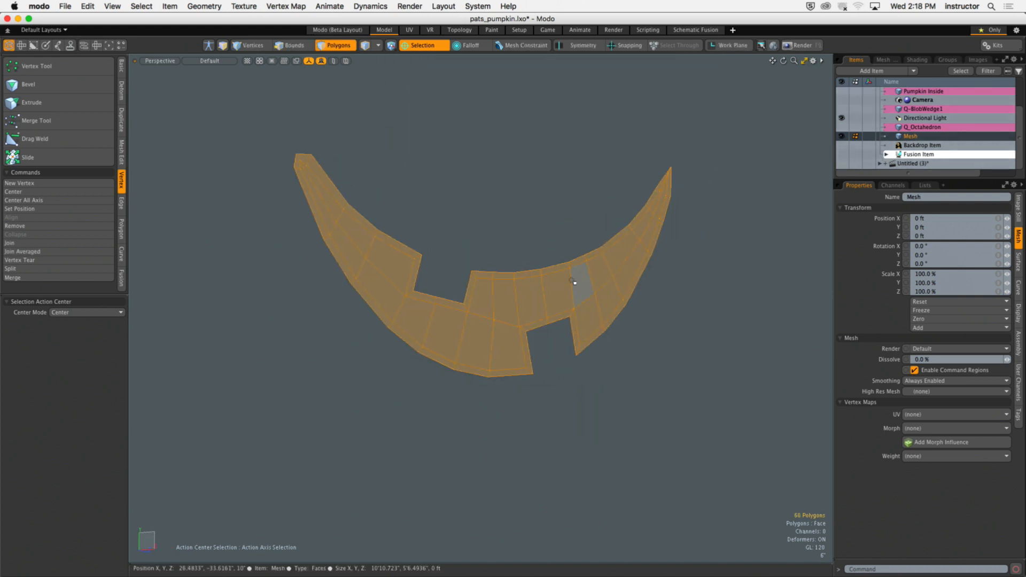
pyautogui.hotkey('shift', 'x')
pyautogui.click(534, 232)
pyautogui.keyDown('alt'); pyautogui.moveTo(508, 251); pyautogui.dragTo(471, 244); pyautogui.keyUp('alt')
pyautogui.press('q')
pyautogui.click(458, 188)
pyautogui.keyDown('alt'); pyautogui.moveTo(458, 188); pyautogui.dragTo(498, 285); pyautogui.keyUp('alt')
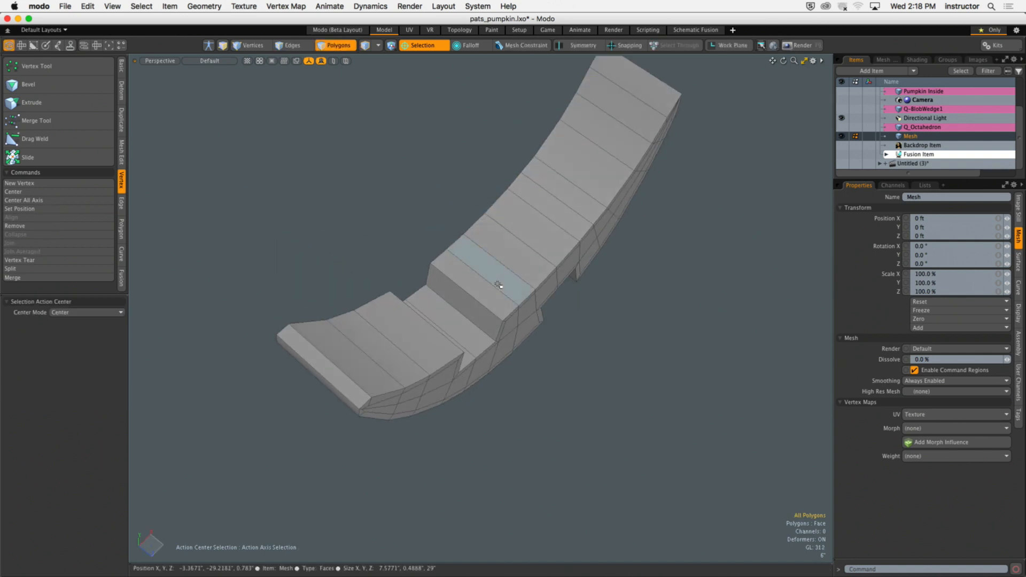
# Step: Convert the entire extruded mouth mesh to Catmull-Clark subdivision surfaces
pyautogui.doubleClick(499, 285)
pyautogui.keyDown('alt'); pyautogui.moveTo(565, 314); pyautogui.dragTo(586, 289); pyautogui.keyUp('alt')
pyautogui.click(474, 183)
pyautogui.scroll(3, 464, 259)
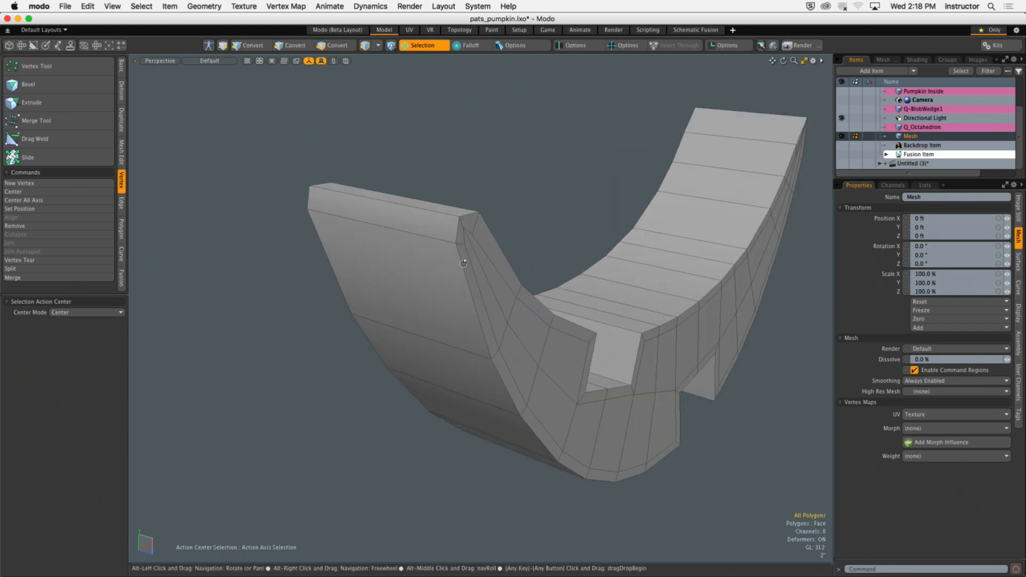
pyautogui.keyDown('alt'); pyautogui.moveTo(463, 263); pyautogui.dragTo(526, 290); pyautogui.keyUp('alt')
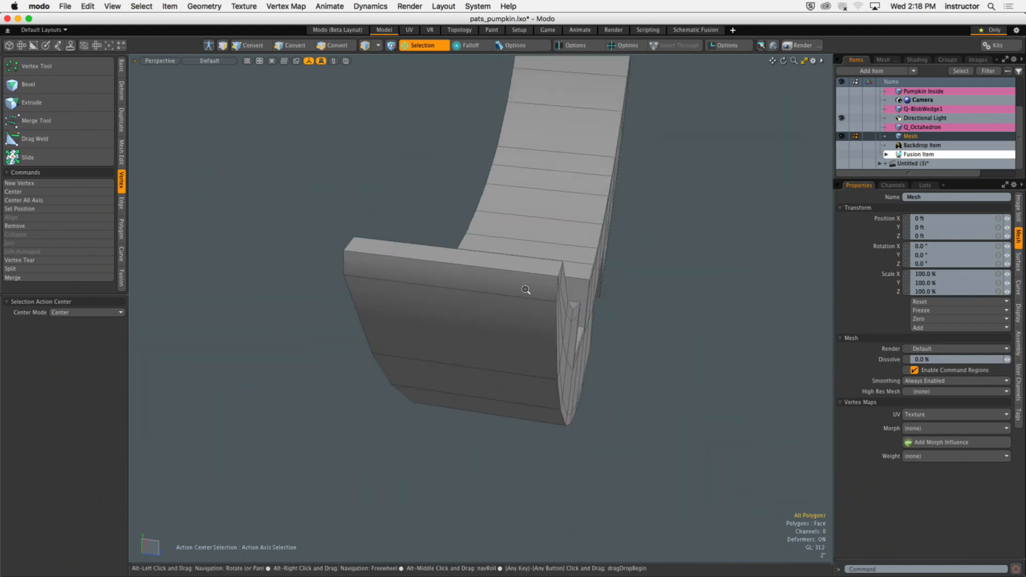
pyautogui.scroll(-3, 526, 289)
pyautogui.keyDown('alt'); pyautogui.moveTo(564, 330); pyautogui.dragTo(510, 331); pyautogui.keyUp('alt')
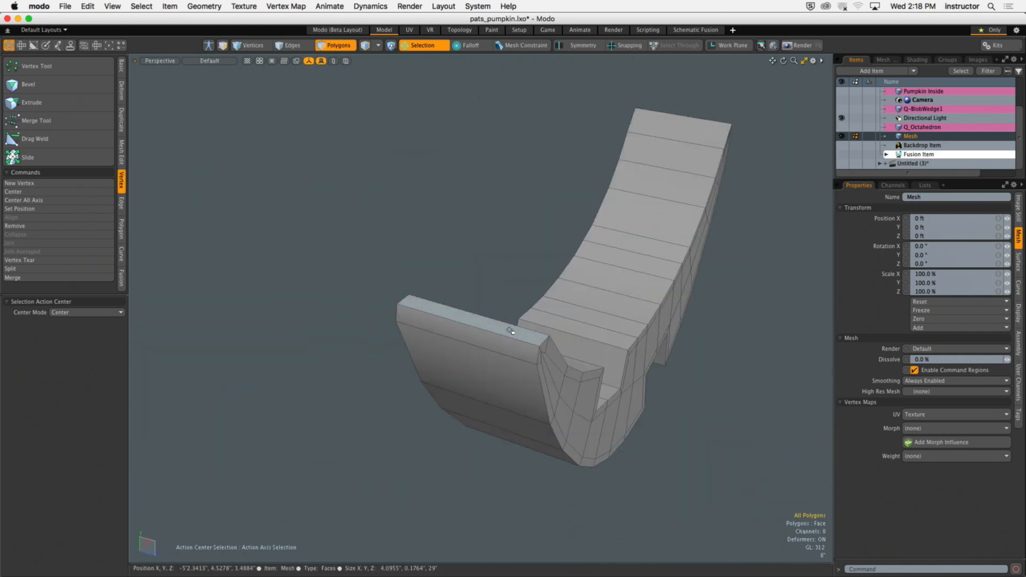
pyautogui.doubleClick(573, 309)
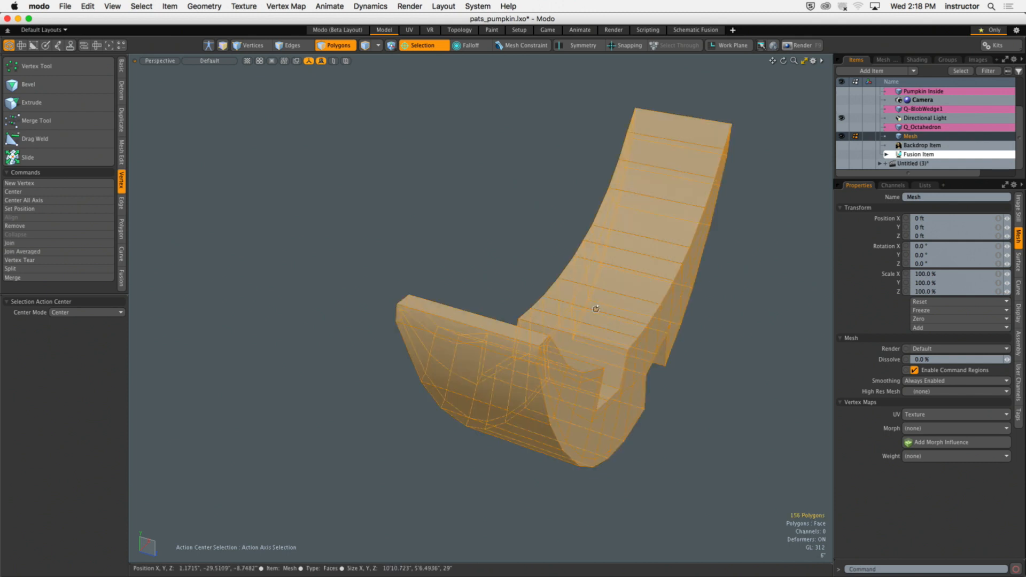
pyautogui.moveTo(572, 309)
pyautogui.keyDown('alt'); pyautogui.mouseDown()
pyautogui.moveTo(560, 328)
pyautogui.moveTo(460, 327)
pyautogui.moveTo(481, 342)
pyautogui.mouseUp(); pyautogui.keyUp('alt')
pyautogui.hotkey('shift', 'Tab')
pyautogui.press('Escape')
# Step: Loop slice the band of wall polygons around the mouth's thickness with two symmetric cuts at 12.50%
pyautogui.scroll(3, 472, 339)
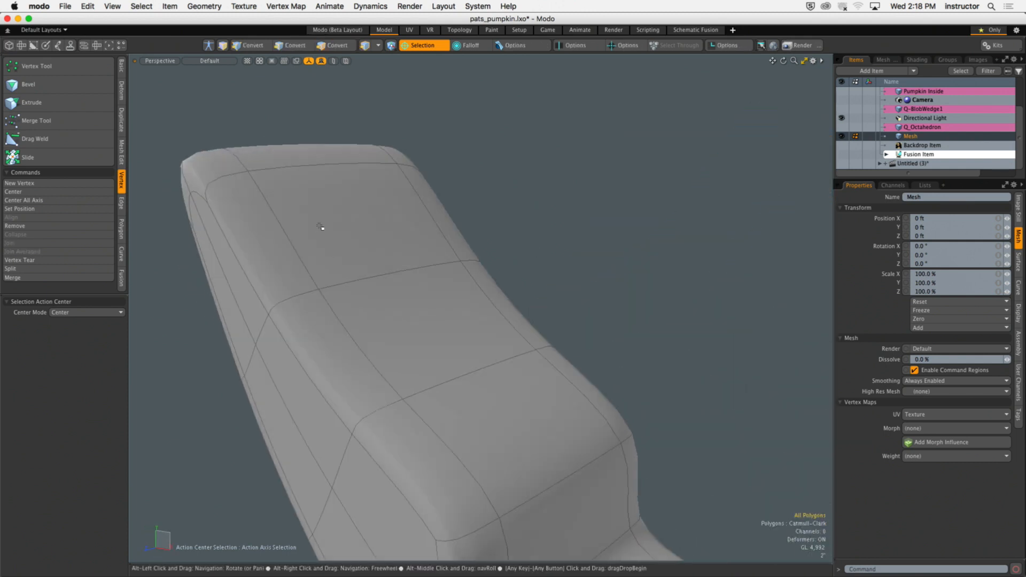
pyautogui.moveTo(321, 227)
pyautogui.mouseDown()
pyautogui.moveTo(412, 348)
pyautogui.moveTo(381, 355)
pyautogui.mouseUp()
pyautogui.hotkey('alt', 'c')
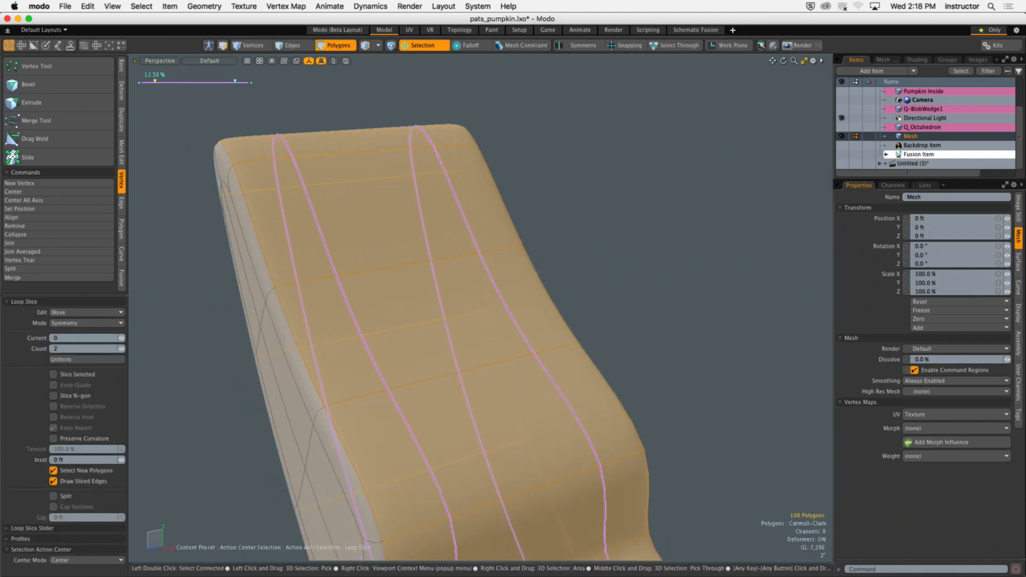
pyautogui.press('q')
pyautogui.click(564, 264)
# Step: Sharpen the upper tooth notch by loop slicing the polygon bands that run through its floor
pyautogui.scroll(-3, 491, 288)
pyautogui.keyDown('alt'); pyautogui.moveTo(491, 288); pyautogui.dragTo(473, 374); pyautogui.keyUp('alt')
pyautogui.scroll(3, 437, 350)
pyautogui.press('2')
pyautogui.doubleClick(436, 347)
pyautogui.keyDown('alt'); pyautogui.moveTo(552, 371); pyautogui.dragTo(488, 379); pyautogui.keyUp('alt')
pyautogui.hotkey('alt', 'c')
pyautogui.press('q')
pyautogui.moveTo(567, 428); pyautogui.dragTo(559, 395)
pyautogui.hotkey('alt', 'c')
pyautogui.press('q')
pyautogui.click(562, 335)
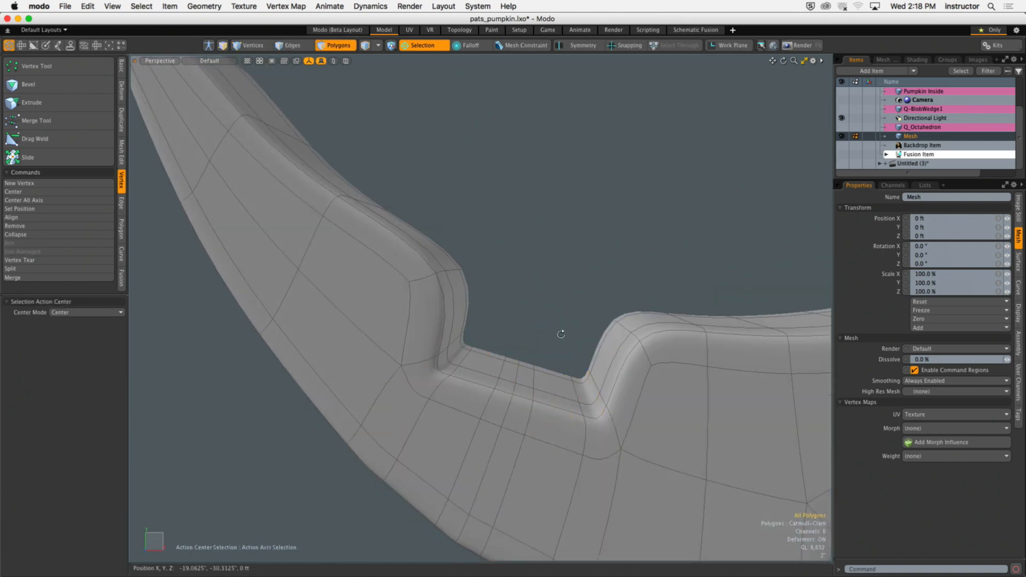
# Step: Loop slice the polygon ring starting at the upper notch's right wall with two symmetric cuts at 12.50%
pyautogui.keyDown('ctrl'); pyautogui.keyDown('alt'); pyautogui.moveTo(561, 336); pyautogui.dragTo(529, 344); pyautogui.keyUp('alt'); pyautogui.keyUp('ctrl')
pyautogui.moveTo(586, 361); pyautogui.dragTo(616, 380)
pyautogui.hotkey('alt', 'c')
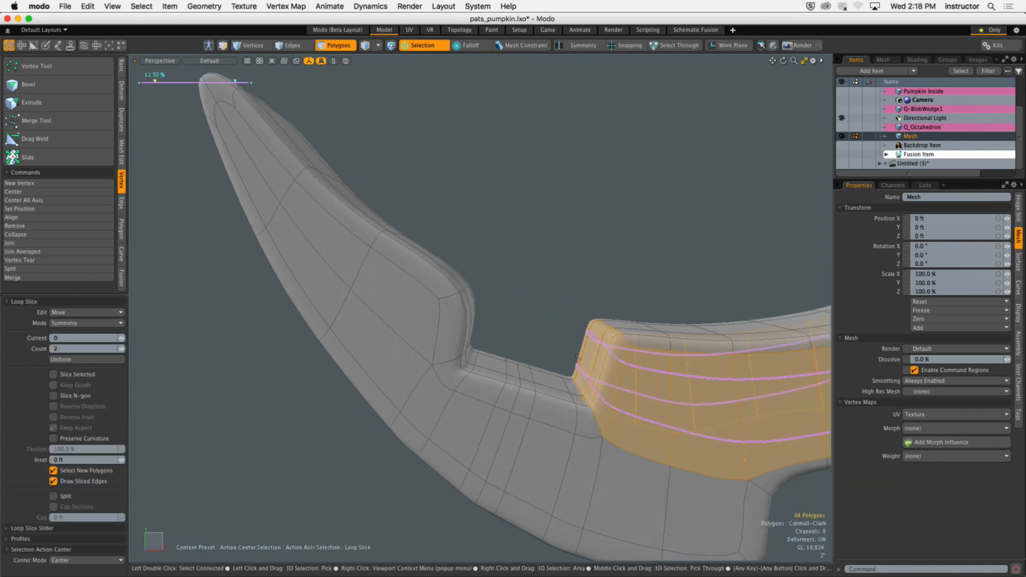
pyautogui.keyDown('alt'); pyautogui.moveTo(567, 355); pyautogui.dragTo(550, 348); pyautogui.keyUp('alt')
pyautogui.press('q')
pyautogui.click(548, 347)
# Step: Loop slice the polygon ring between the upper notch's left wall and the left tip with two symmetric cuts at 12.50%
pyautogui.moveTo(404, 307); pyautogui.dragTo(465, 323)
pyautogui.press('c')
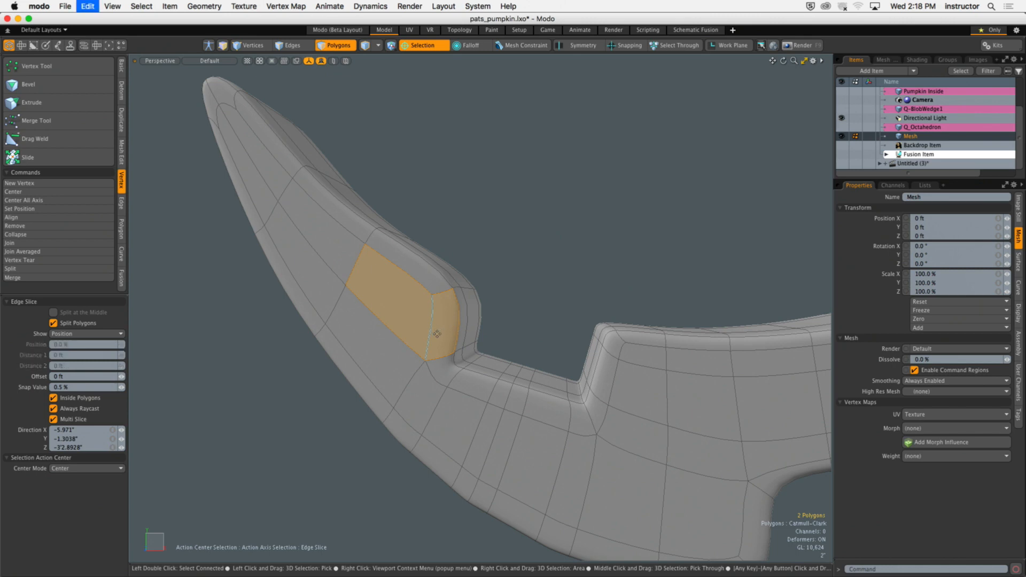
pyautogui.press('super+z')
pyautogui.hotkey('alt', 'c')
pyautogui.click(408, 325)
pyautogui.press('q')
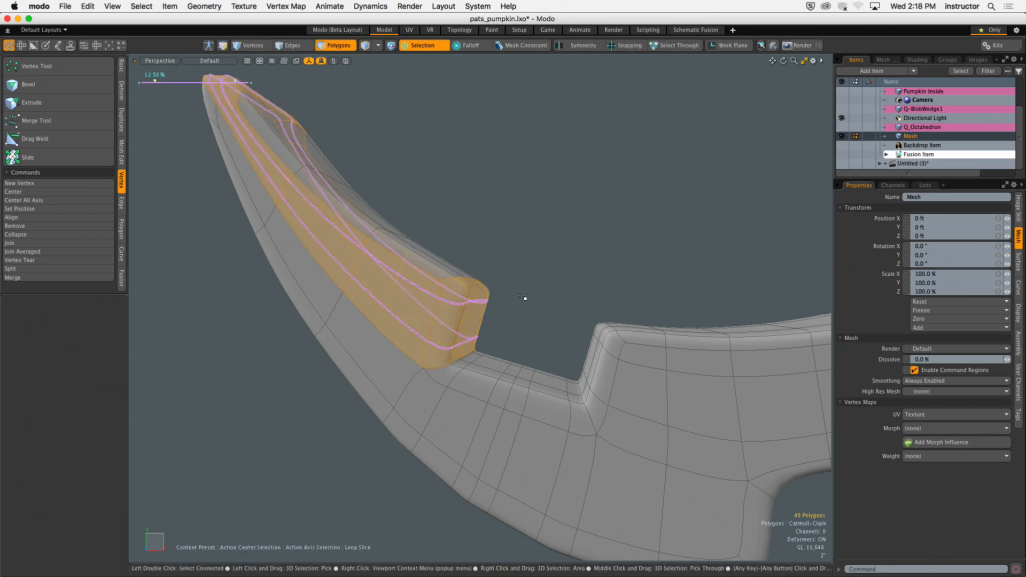
pyautogui.click(525, 298)
# Step: Hide the wireframe overlay and examine the mouth's smoothed corners and notches
pyautogui.scroll(-5, 514, 305)
pyautogui.keyDown('alt'); pyautogui.keyDown('shift'); pyautogui.moveTo(714, 300); pyautogui.dragTo(460, 352); pyautogui.keyUp('shift'); pyautogui.keyUp('alt')
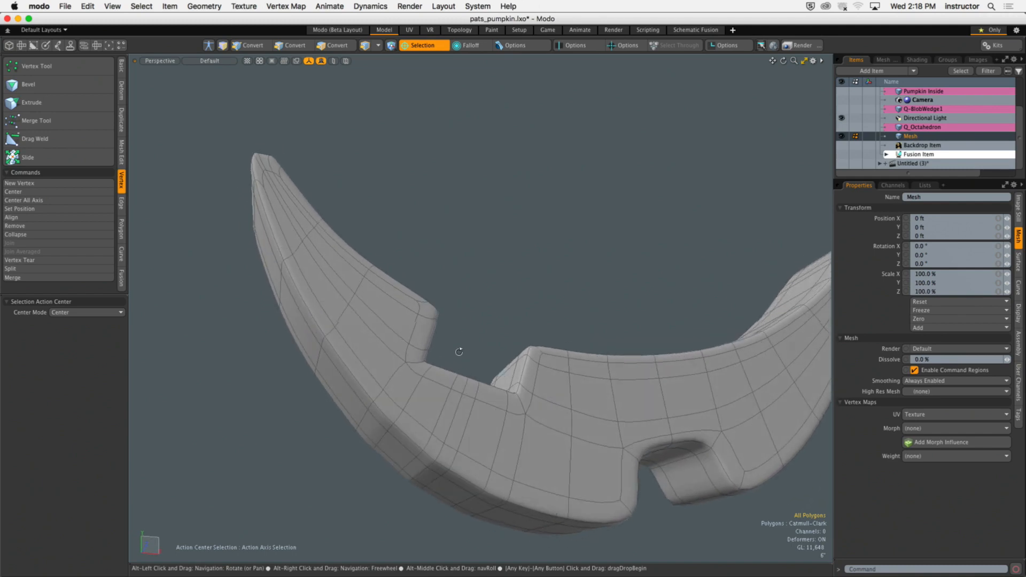
pyautogui.scroll(5, 424, 437)
pyautogui.keyDown('alt'); pyautogui.moveTo(424, 437); pyautogui.dragTo(407, 425); pyautogui.keyUp('alt')
pyautogui.scroll(-4, 405, 423)
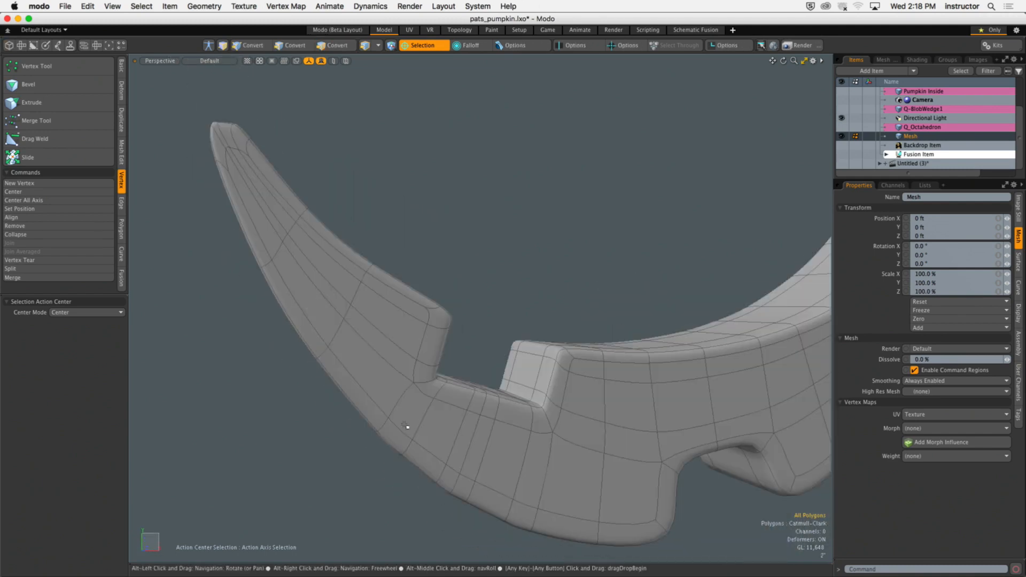
pyautogui.scroll(-4, 580, 391)
pyautogui.moveTo(580, 391)
pyautogui.keyDown('alt'); pyautogui.mouseDown()
pyautogui.moveTo(558, 385)
pyautogui.moveTo(568, 382)
pyautogui.mouseUp(); pyautogui.keyUp('alt')
pyautogui.press('7')
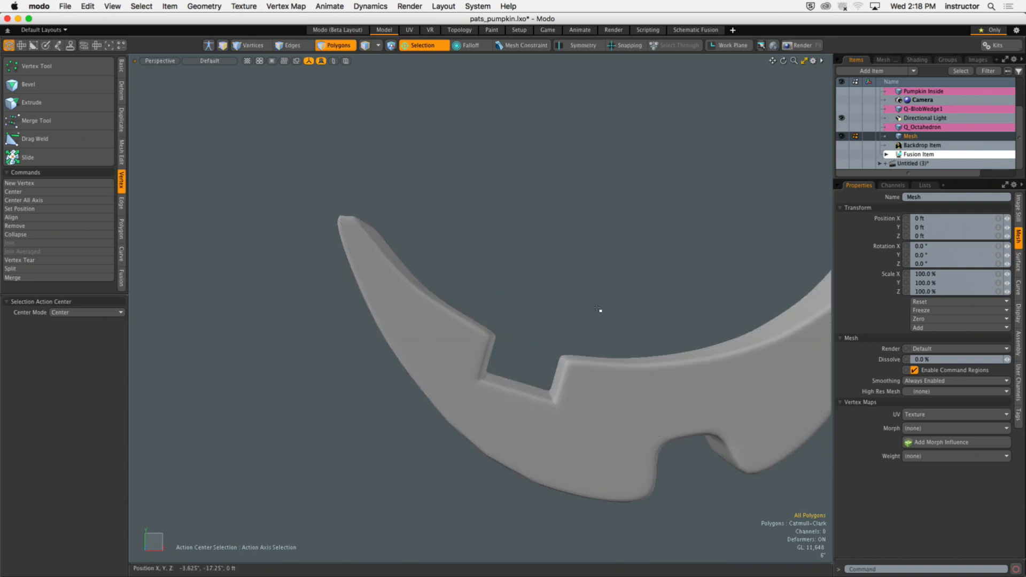
pyautogui.keyDown('alt'); pyautogui.moveTo(571, 328); pyautogui.dragTo(534, 339); pyautogui.keyUp('alt')
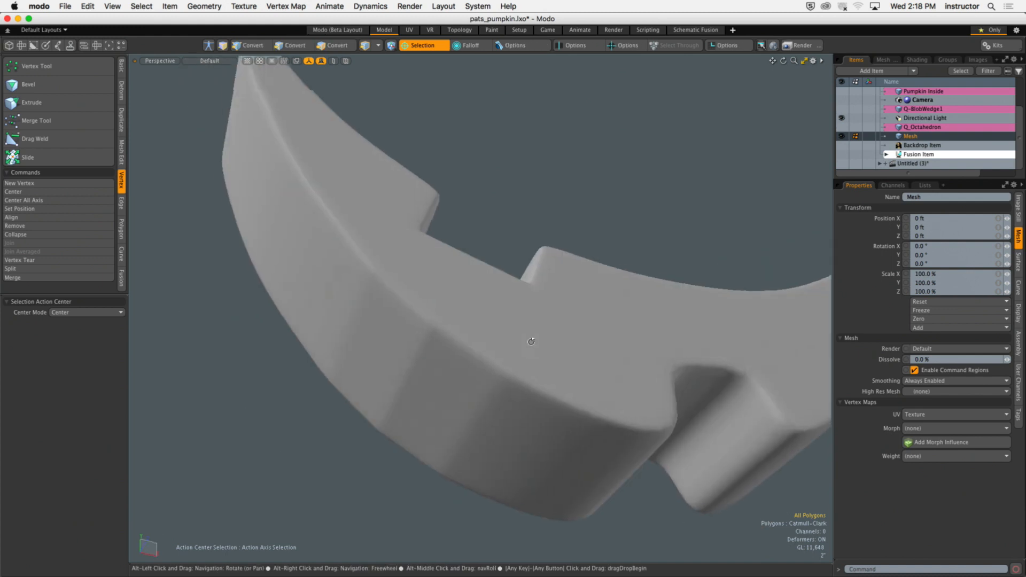
# Step: Highlight the edge loop crossing the mouth below the upper notch and examine the surface around it
pyautogui.press('2')
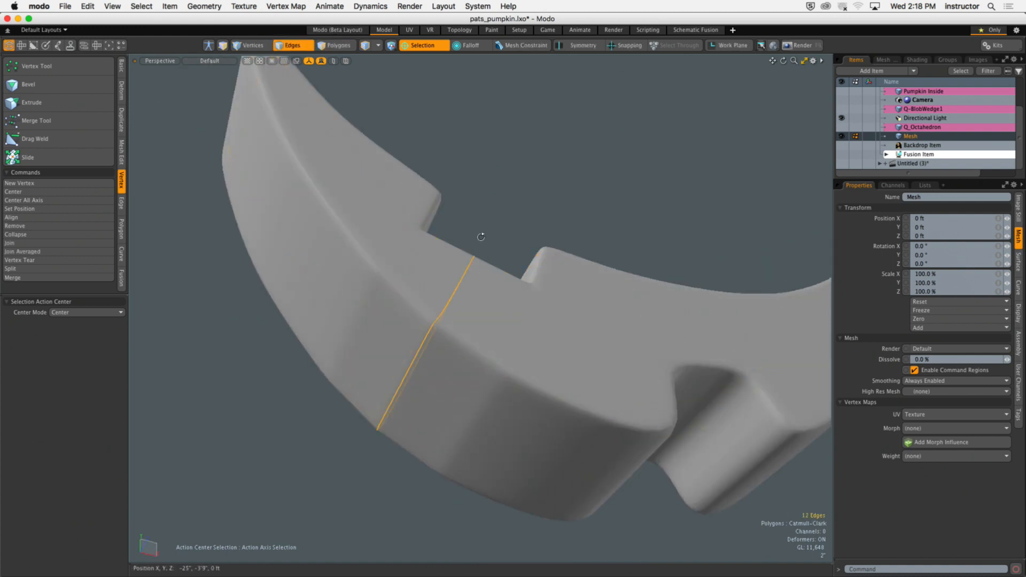
pyautogui.keyDown('alt'); pyautogui.moveTo(481, 237); pyautogui.dragTo(468, 315); pyautogui.keyUp('alt')
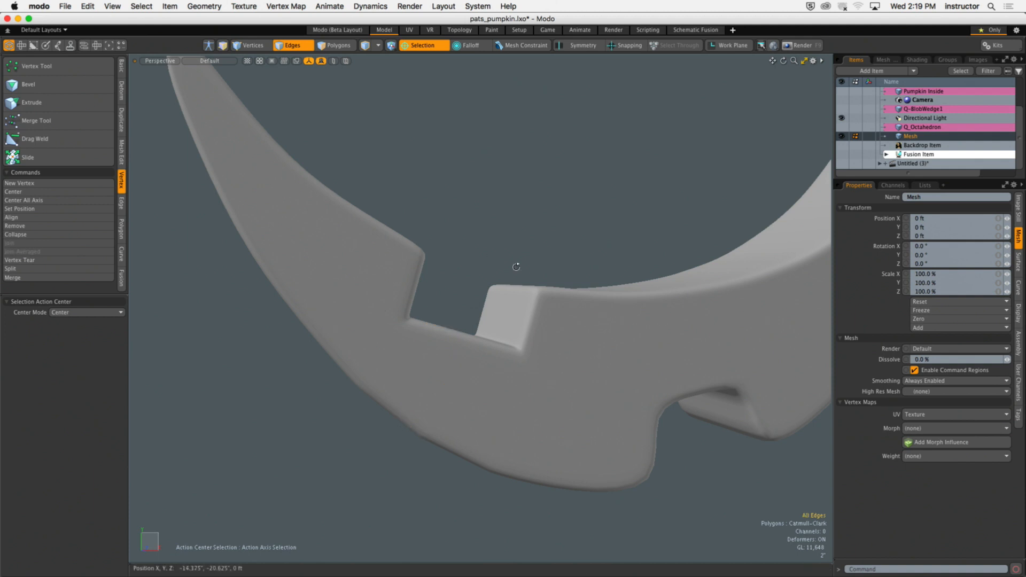
pyautogui.scroll(-5, 516, 267)
pyautogui.keyDown('alt'); pyautogui.moveTo(516, 267); pyautogui.dragTo(513, 299); pyautogui.keyUp('alt')
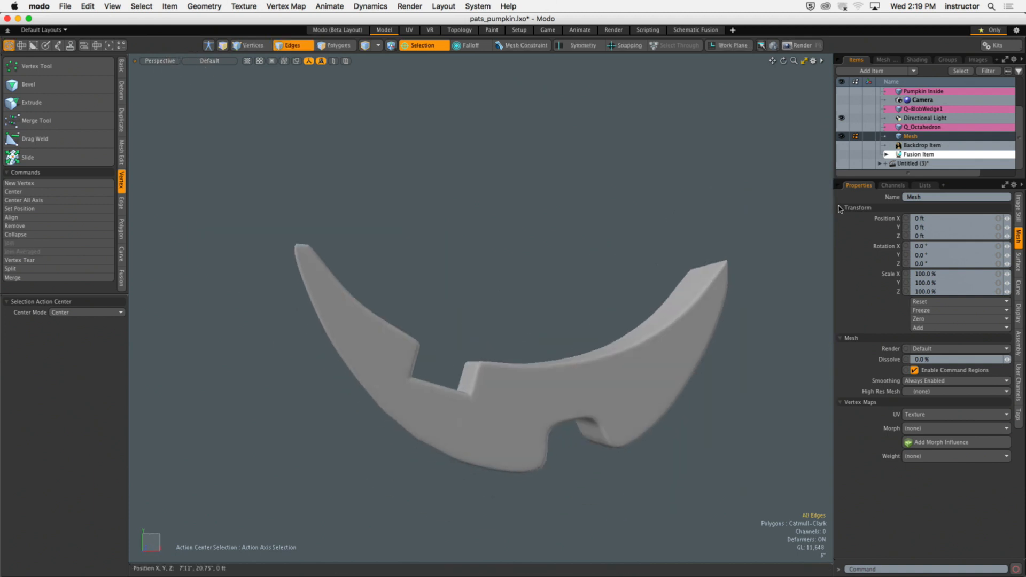
# Step: Enlarge the item list and show the Fusion Item pumpkin alongside the mouth
pyautogui.moveTo(929, 179); pyautogui.dragTo(930, 286)
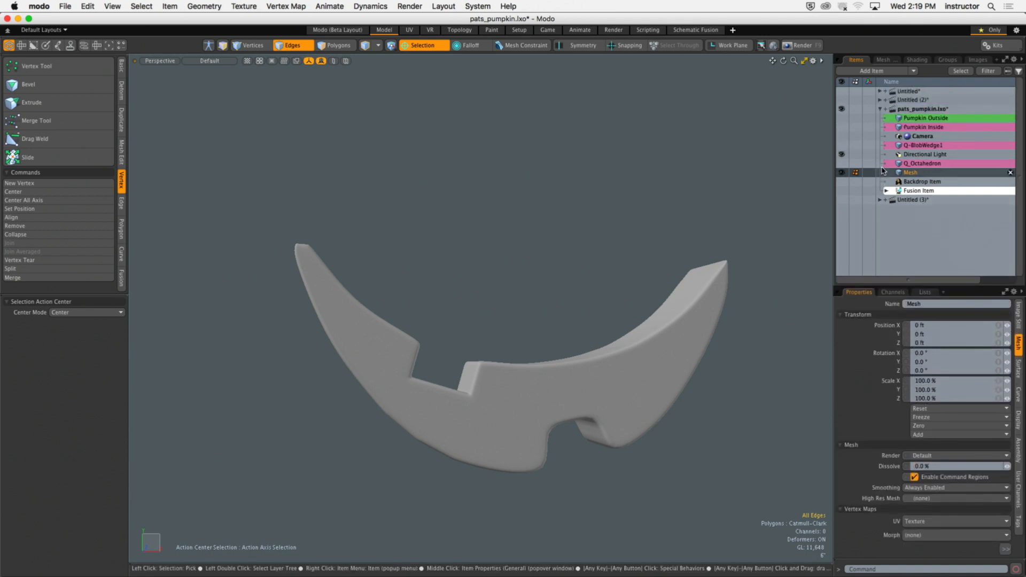
pyautogui.click(841, 191)
pyautogui.keyDown('alt'); pyautogui.moveTo(598, 318); pyautogui.dragTo(609, 312); pyautogui.keyUp('alt')
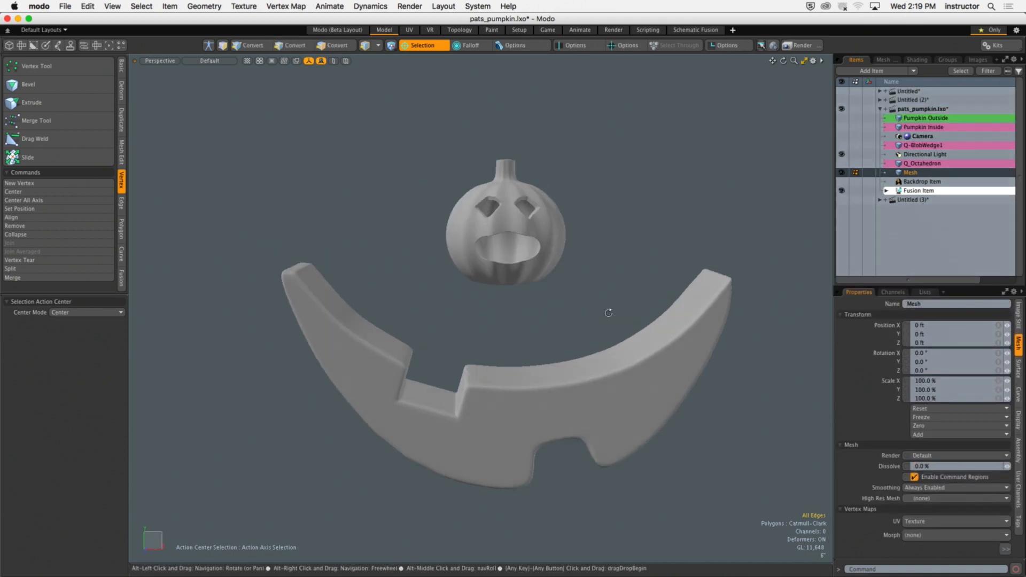
# Step: Select the entire mouth mesh in the front view and scale it down uniformly to less than half size
pyautogui.doubleClick(572, 407)
pyautogui.moveTo(573, 408)
pyautogui.keyDown('alt'); pyautogui.mouseDown()
pyautogui.moveTo(557, 371)
pyautogui.moveTo(582, 399)
pyautogui.mouseUp(); pyautogui.keyUp('alt')
pyautogui.press('KP_2')
pyautogui.press('y')
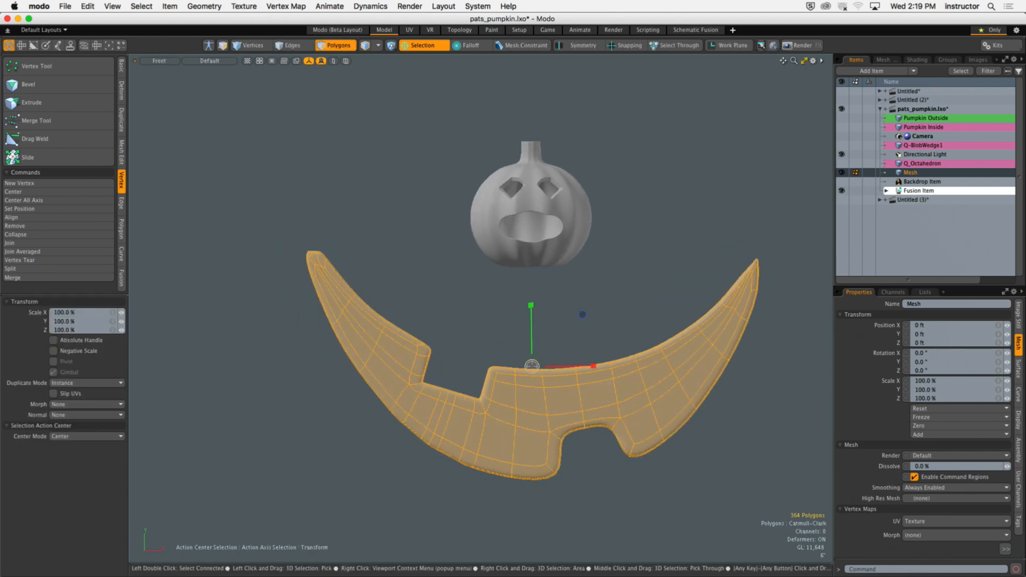
pyautogui.moveTo(532, 366); pyautogui.dragTo(472, 363)
pyautogui.press('space')
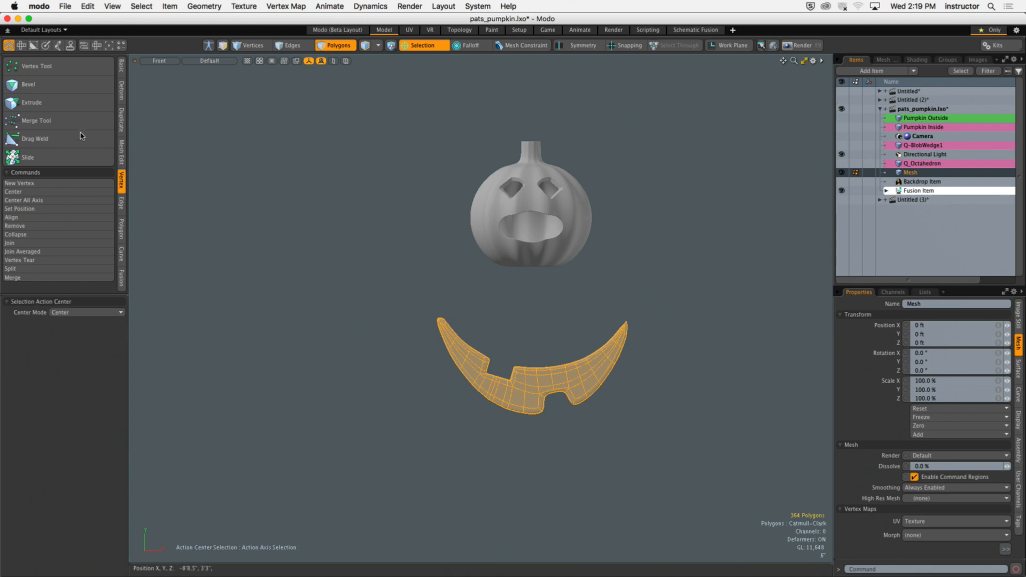
# Step: Center the selected mouth polygons at the origin on all axes
pyautogui.click(121, 66)
pyautogui.click(64, 160)
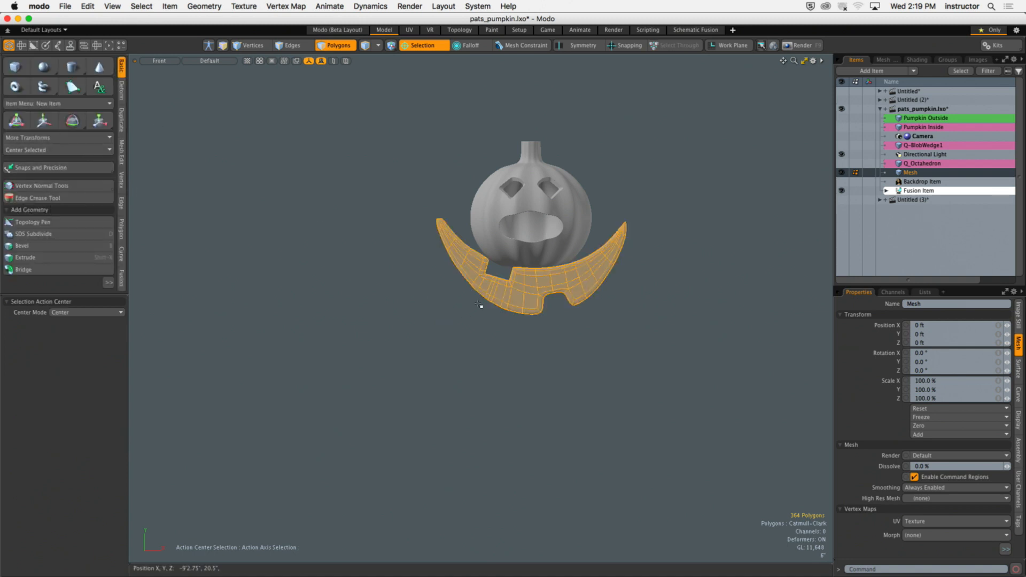
pyautogui.scroll(4, 481, 267)
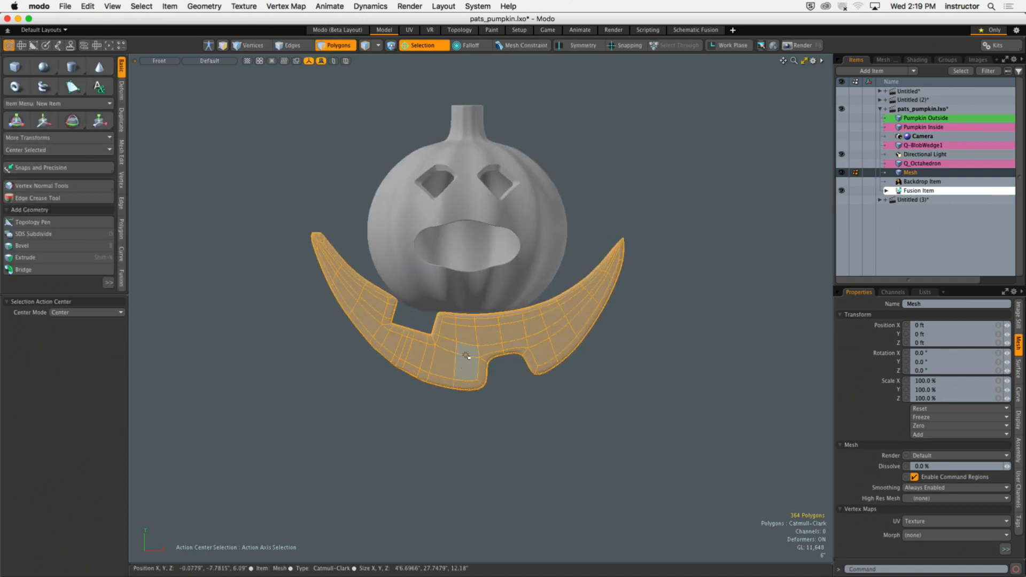
# Step: Scale the centered mouth uniformly to 39.0% and check its fit against the pumpkin in perspective
pyautogui.press('r')
pyautogui.keyDown('alt'); pyautogui.moveTo(478, 343); pyautogui.dragTo(458, 386); pyautogui.keyUp('alt')
pyautogui.hotkey('ctrl', 'space')
pyautogui.click(480, 291)
pyautogui.keyDown('alt'); pyautogui.moveTo(488, 300); pyautogui.dragTo(432, 349); pyautogui.keyUp('alt')
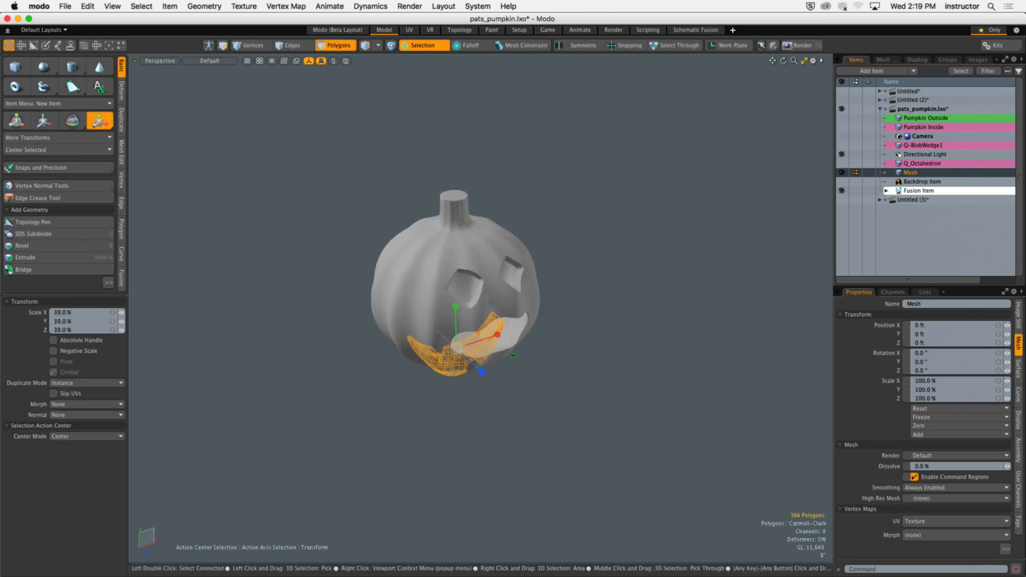
pyautogui.scroll(4, 485, 369)
pyautogui.keyDown('alt'); pyautogui.moveTo(615, 382); pyautogui.dragTo(575, 343); pyautogui.keyUp('alt')
pyautogui.press('space')
pyautogui.click(590, 366)
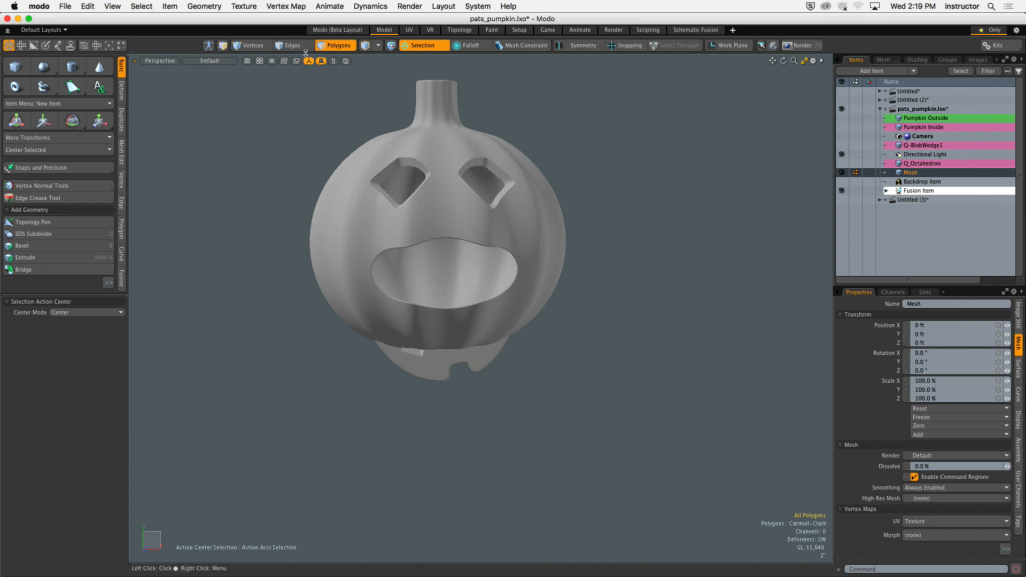
pyautogui.keyDown('alt'); pyautogui.moveTo(417, 348); pyautogui.dragTo(358, 337); pyautogui.keyUp('alt')
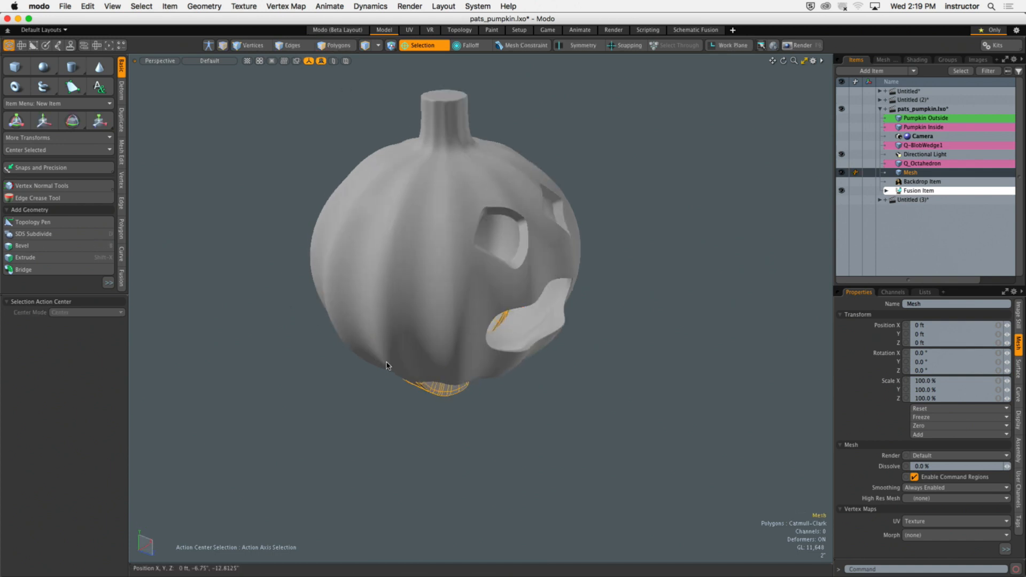
# Step: Move the mouth mesh into the front of the pumpkin, at Y 11.5" and Z 13.5"
pyautogui.press('y')
pyautogui.moveTo(468, 363); pyautogui.dragTo(418, 302)
pyautogui.scroll(3, 546, 293)
pyautogui.press('super+z')
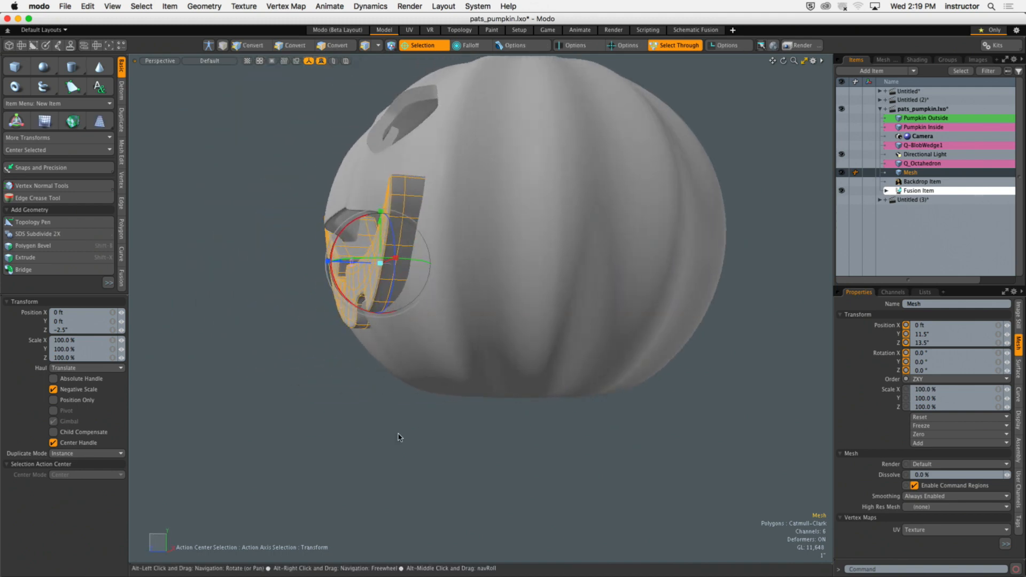
pyautogui.press('space')
pyautogui.click(398, 437)
pyautogui.keyDown('alt'); pyautogui.keyDown('shift'); pyautogui.moveTo(392, 403); pyautogui.dragTo(411, 424); pyautogui.keyUp('shift'); pyautogui.keyUp('alt')
# Step: Reset the action center and remove the old mouth mesh Q-BlobWedge1 from the pumpkin's Fusion operation
pyautogui.click(938, 165)
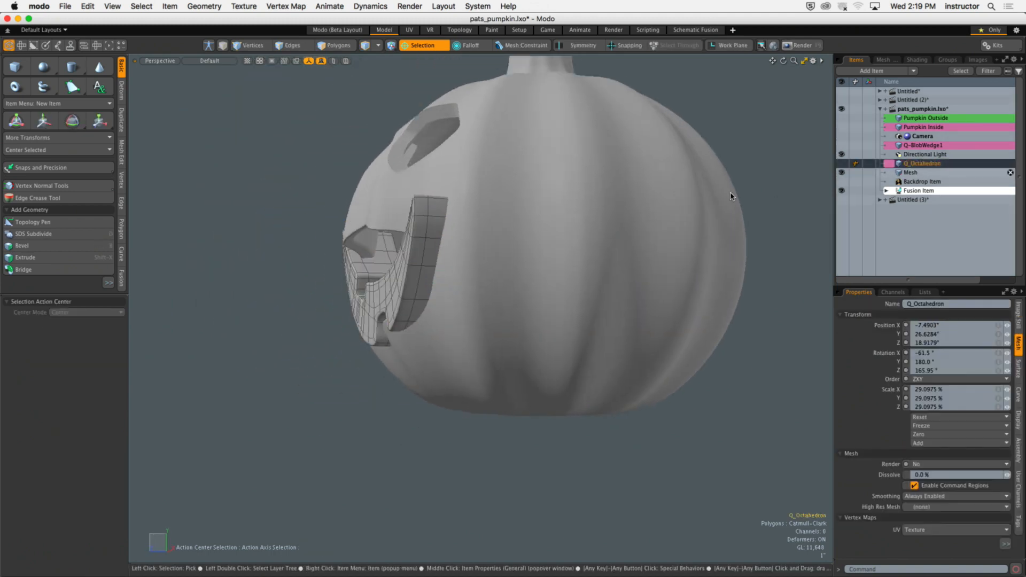
pyautogui.keyDown('alt'); pyautogui.keyDown('shift'); pyautogui.moveTo(733, 197); pyautogui.dragTo(718, 164); pyautogui.keyUp('shift'); pyautogui.keyUp('alt')
pyautogui.click(926, 145)
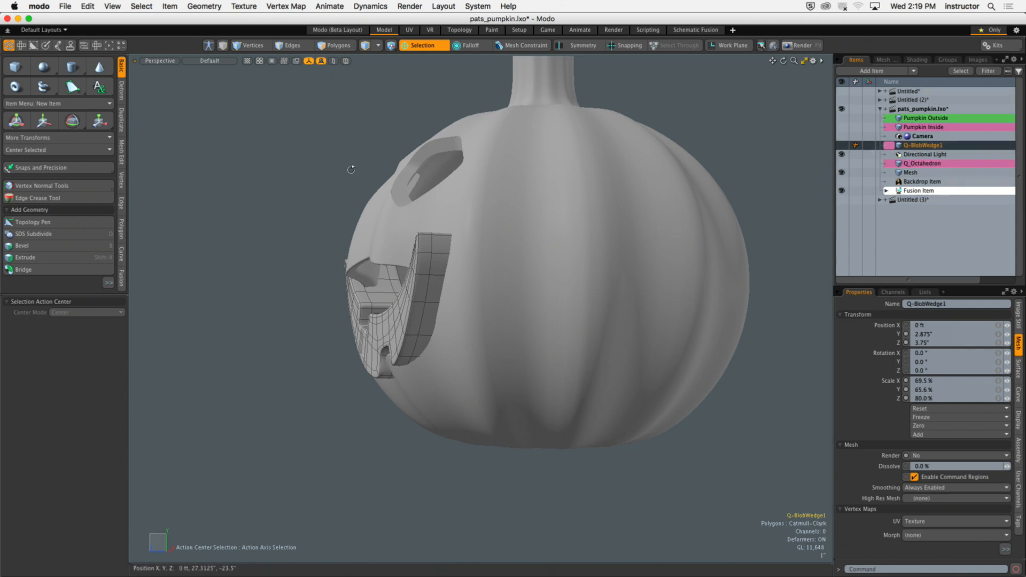
pyautogui.keyDown('alt'); pyautogui.moveTo(348, 167); pyautogui.dragTo(699, 165); pyautogui.keyUp('alt')
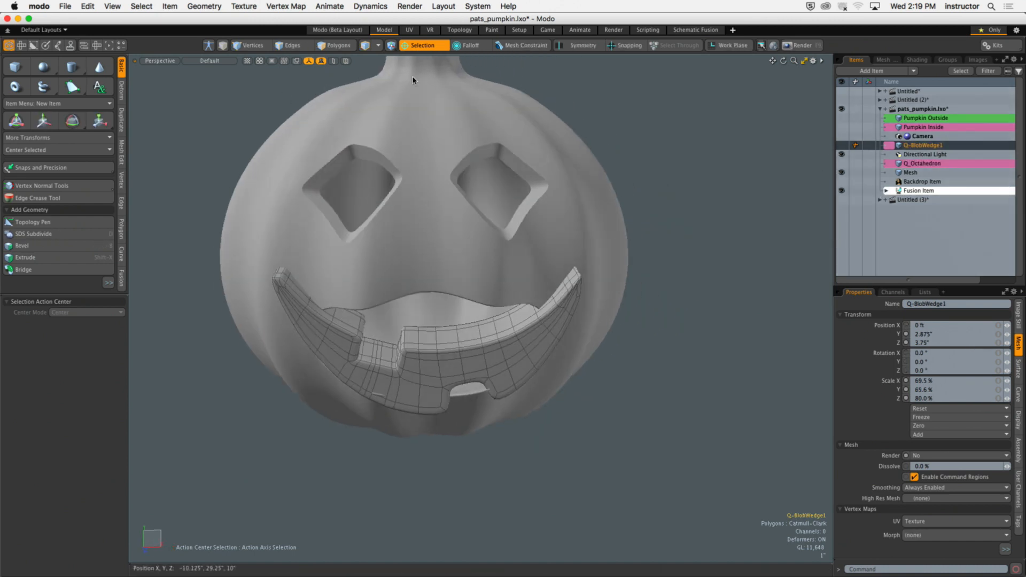
pyautogui.click(429, 45)
pyautogui.click(411, 52)
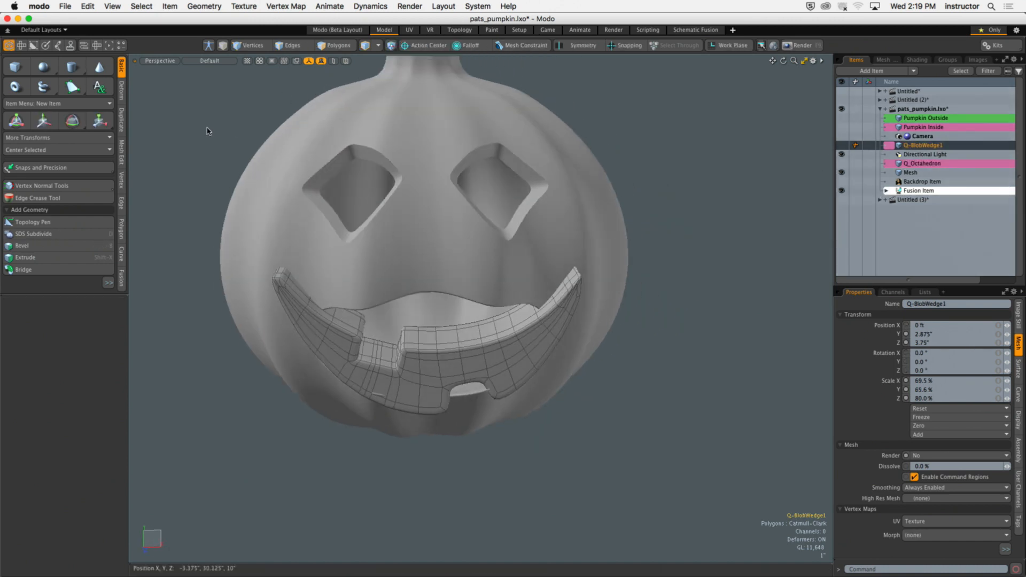
pyautogui.click(124, 275)
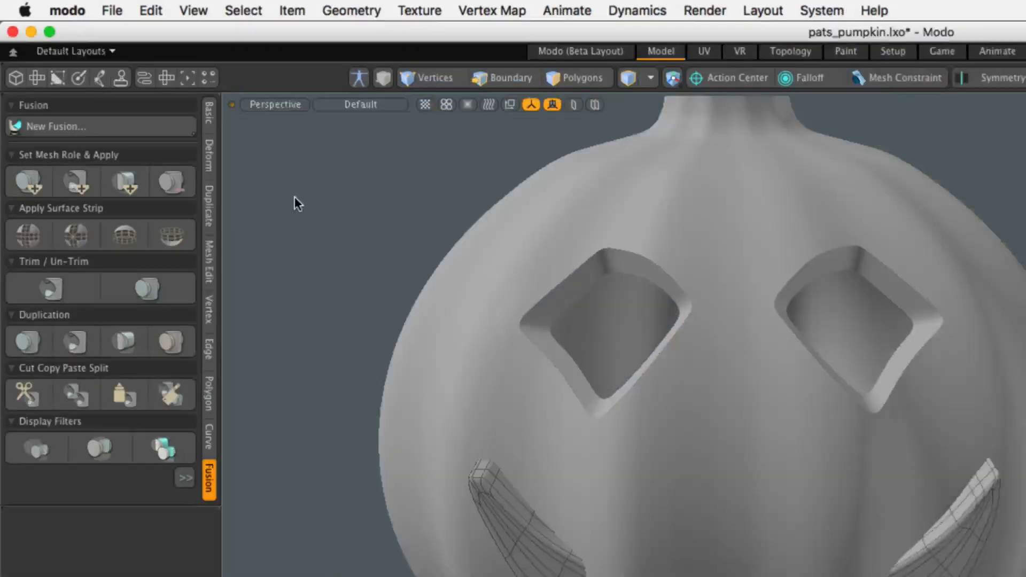
pyautogui.keyDown('alt'); pyautogui.moveTo(632, 292); pyautogui.dragTo(528, 272); pyautogui.keyUp('alt')
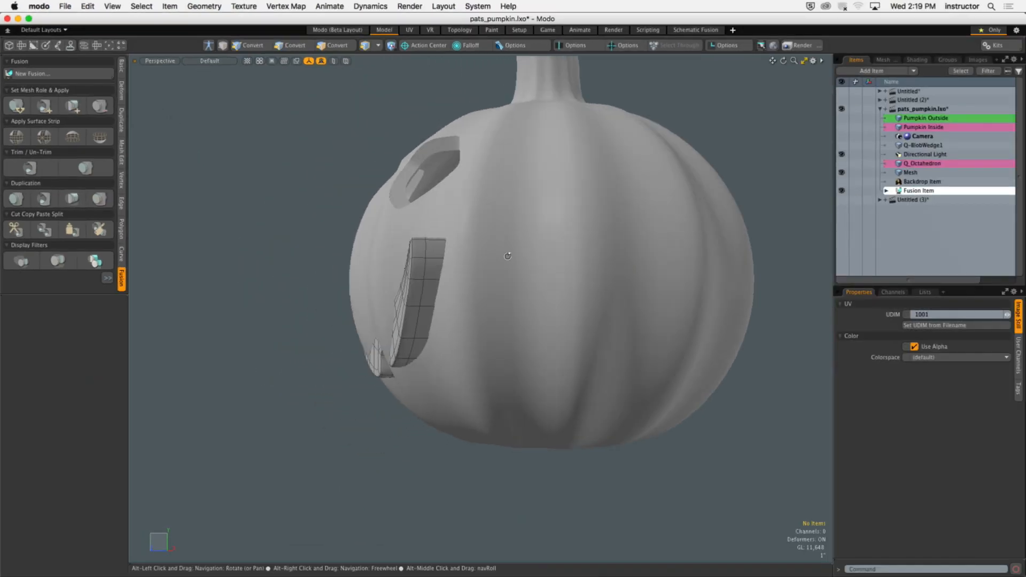
# Step: Move the new mouth mesh forward to Z 15.6875" and check its overlap with the pumpkin's face from several angles
pyautogui.click(911, 173)
pyautogui.keyDown('alt'); pyautogui.moveTo(385, 289); pyautogui.dragTo(615, 468); pyautogui.keyUp('alt')
pyautogui.press('y')
pyautogui.press('q')
pyautogui.click(592, 365)
pyautogui.click(556, 351)
pyautogui.scroll(10, 297, 337)
pyautogui.scroll(-5, 527, 389)
pyautogui.scroll(10, 518, 397)
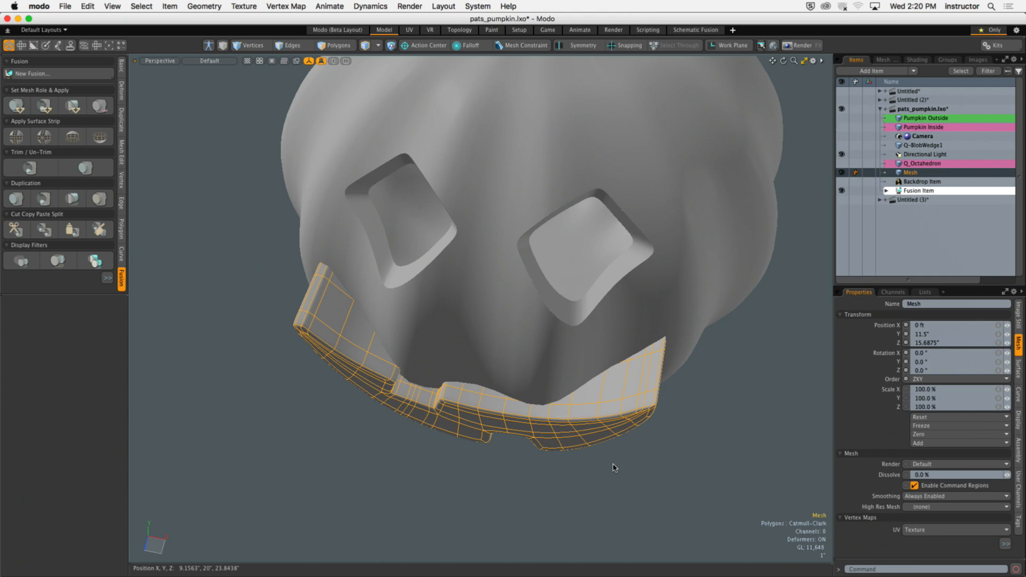
pyautogui.keyDown('alt'); pyautogui.moveTo(598, 468); pyautogui.dragTo(558, 492); pyautogui.keyUp('alt')
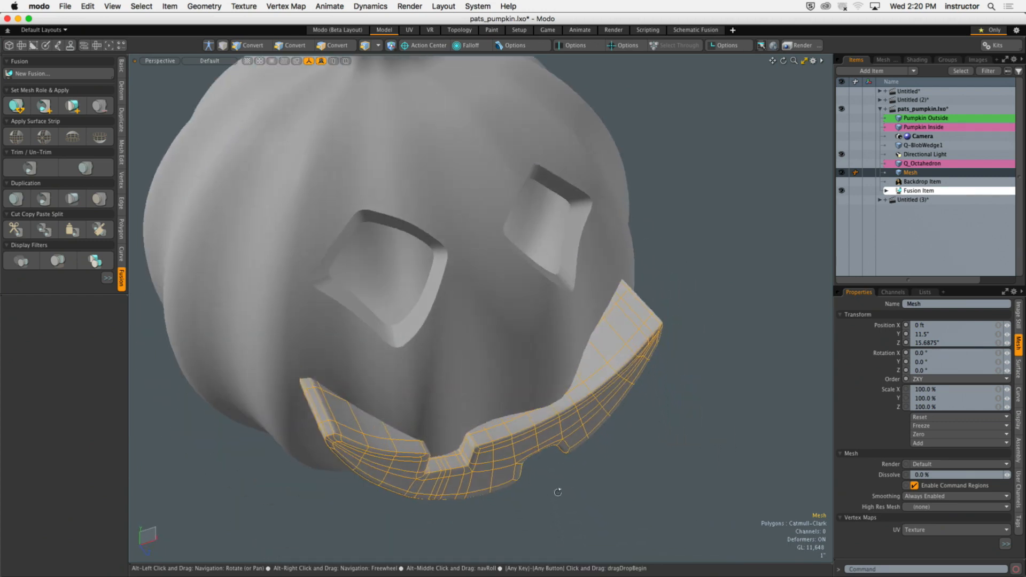
pyautogui.keyDown('alt'); pyautogui.moveTo(697, 319); pyautogui.dragTo(658, 337); pyautogui.keyUp('alt')
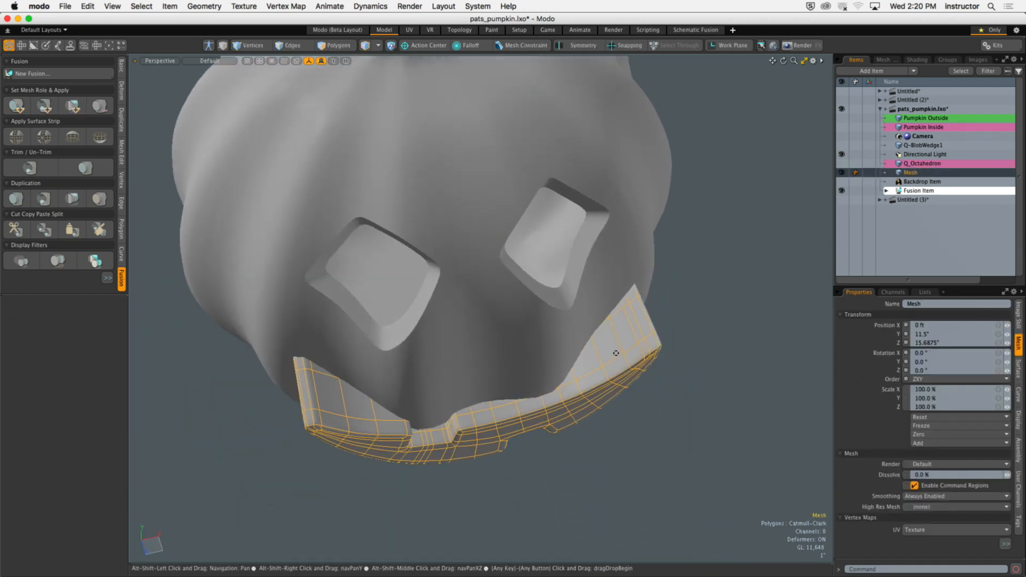
# Step: Hide the Fusion Item and extend the mouth's rear polygons backward in the right view to make the mesh deeper
pyautogui.click(841, 191)
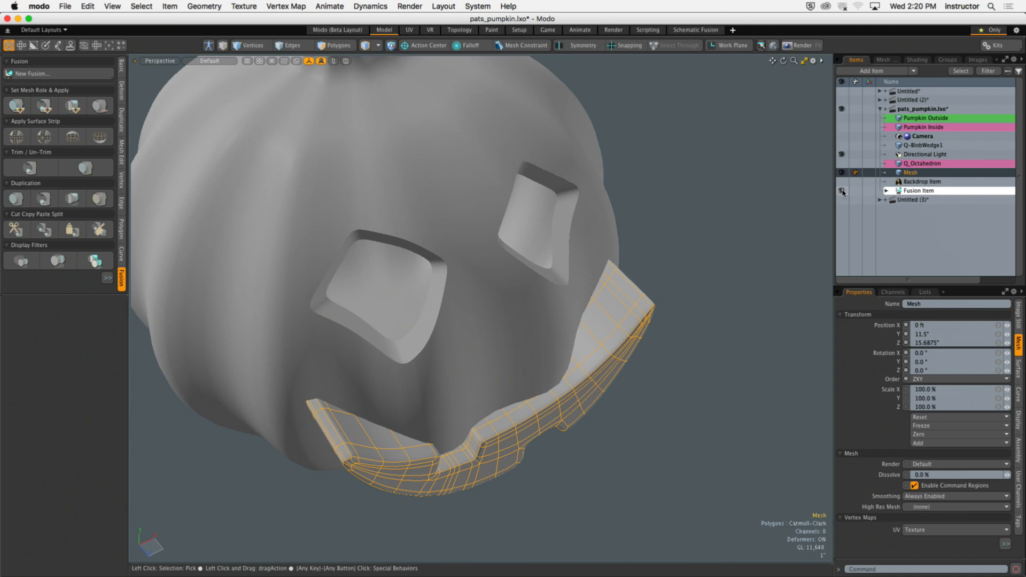
pyautogui.keyDown('alt'); pyautogui.moveTo(618, 309); pyautogui.dragTo(502, 370); pyautogui.keyUp('alt')
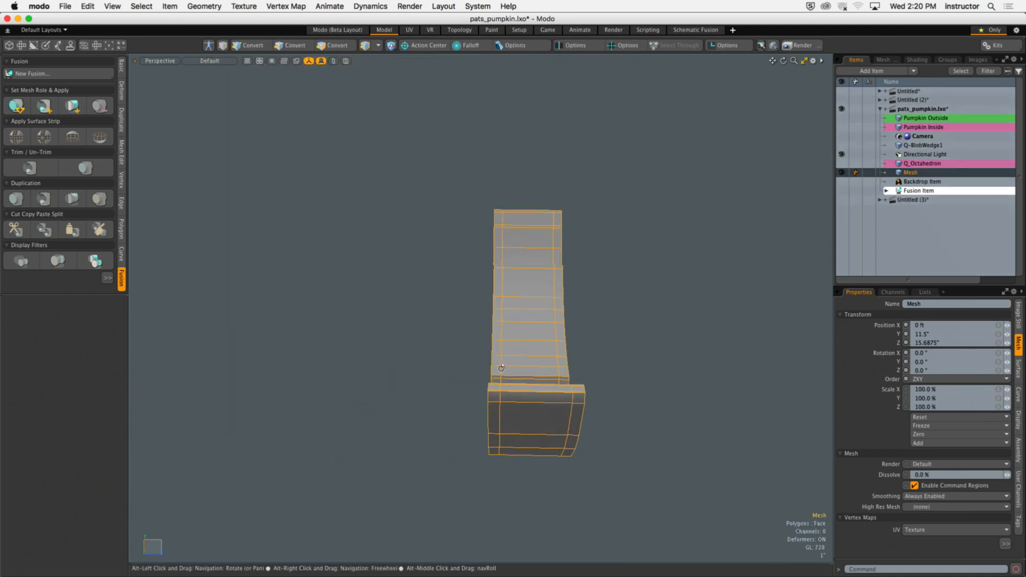
pyautogui.hotkey('ctrl', 'space')
pyautogui.click(515, 255)
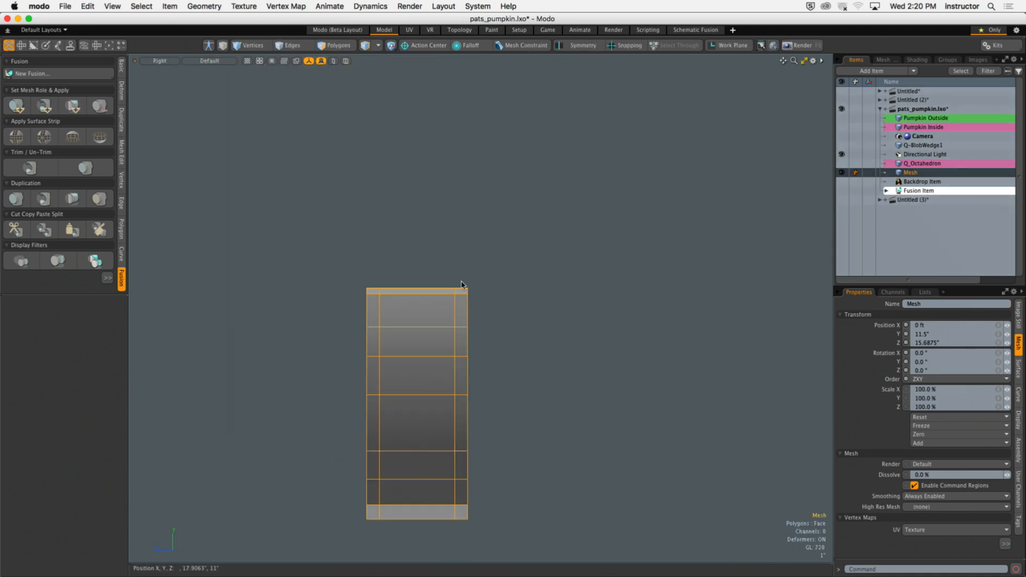
pyautogui.press('3')
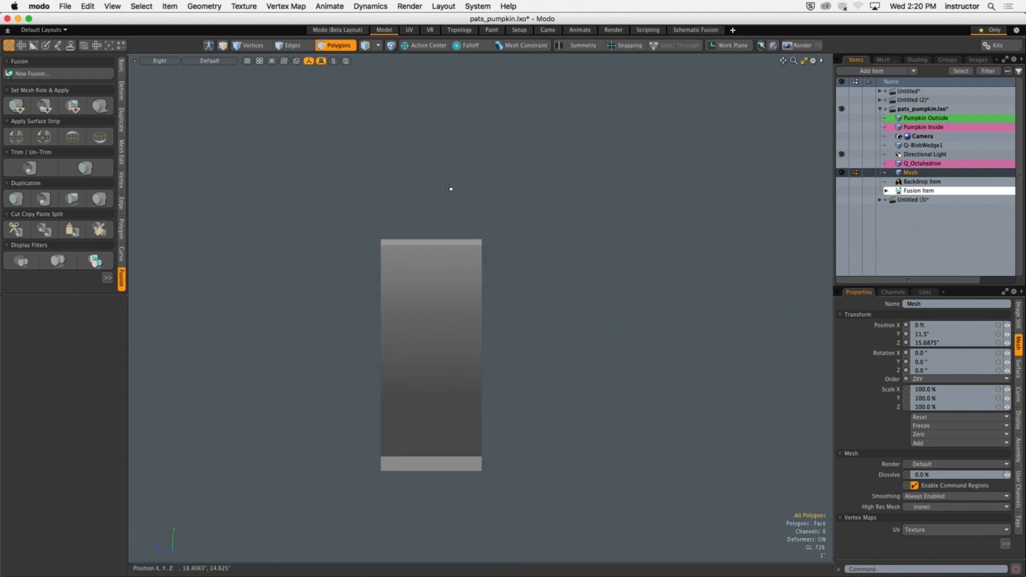
pyautogui.moveTo(448, 187)
pyautogui.mouseDown(button='right')
pyautogui.moveTo(573, 541)
pyautogui.moveTo(557, 415)
pyautogui.mouseUp(button='right')
pyautogui.press('w')
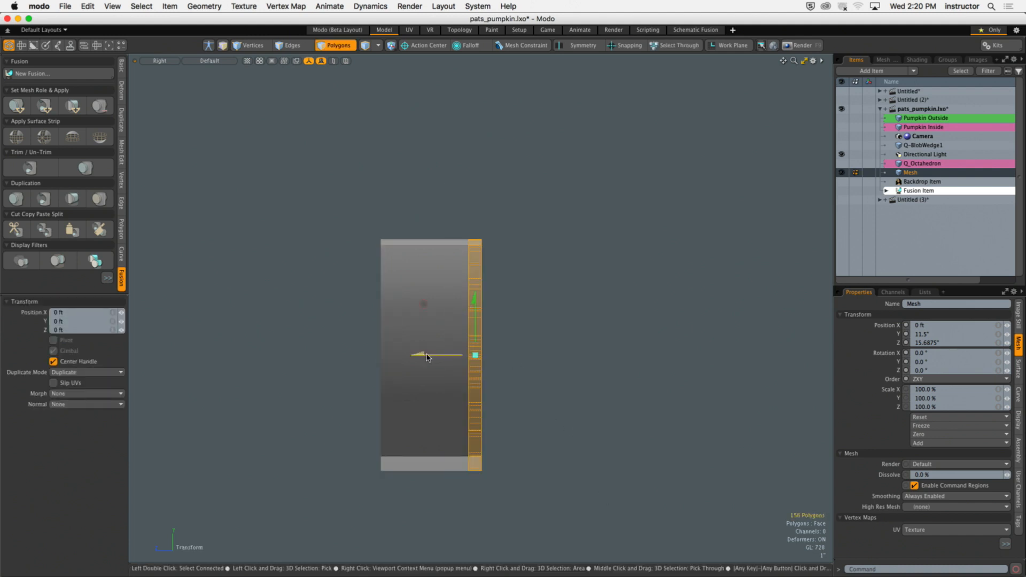
pyautogui.moveTo(426, 354); pyautogui.dragTo(581, 355)
pyautogui.press('space')
pyautogui.click(522, 181)
# Step: Smooth the mouth polygons with Catmull-Clark subdivision and show the Fusion Item again in the perspective view
pyautogui.click(530, 318)
pyautogui.press('[')
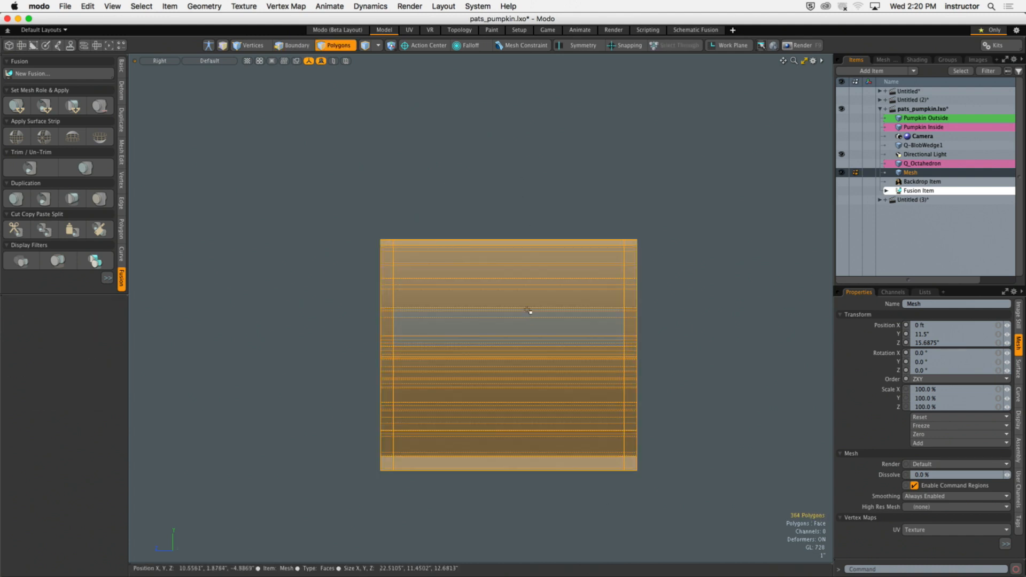
pyautogui.click(519, 181)
pyautogui.press('Tab')
pyautogui.hotkey('ctrl', 'space')
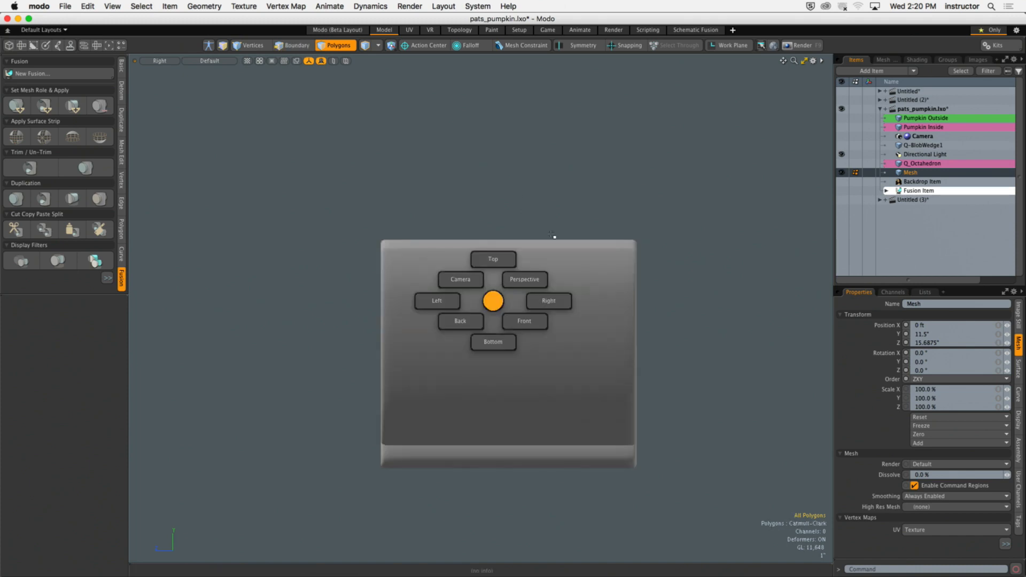
pyautogui.click(552, 236)
pyautogui.click(842, 190)
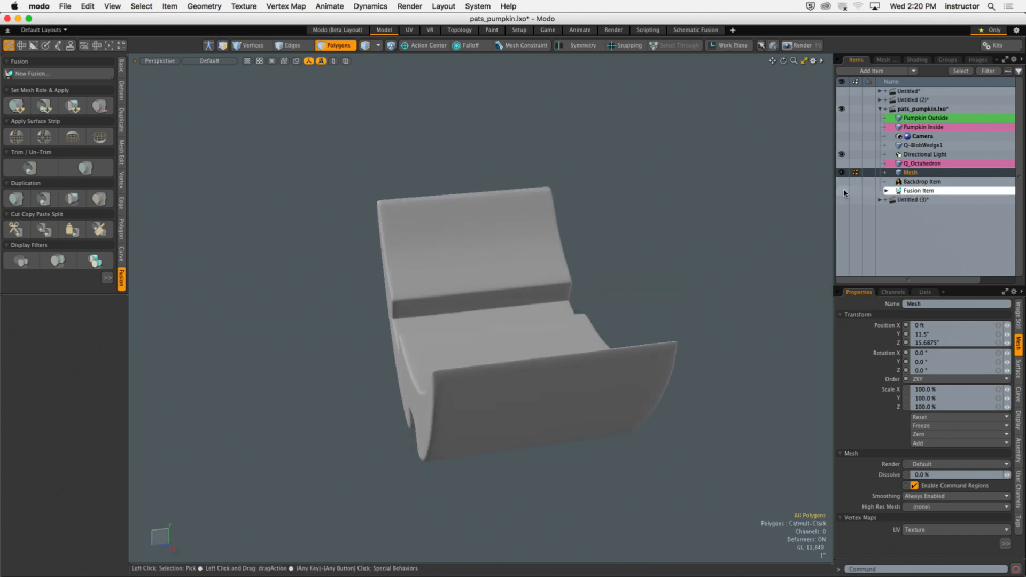
pyautogui.keyDown('alt'); pyautogui.moveTo(620, 230); pyautogui.dragTo(671, 266); pyautogui.keyUp('alt')
# Step: Select the mouth mesh and Pumpkin Outside as items and apply the subtractive Fusion role to carve the mouth
pyautogui.click(344, 46)
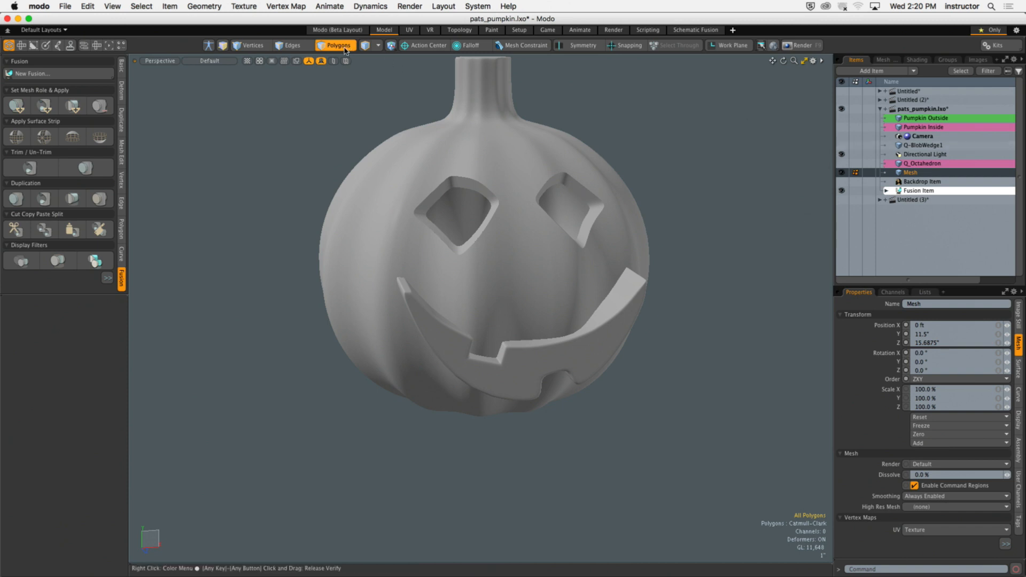
pyautogui.click(734, 249)
pyautogui.click(636, 312)
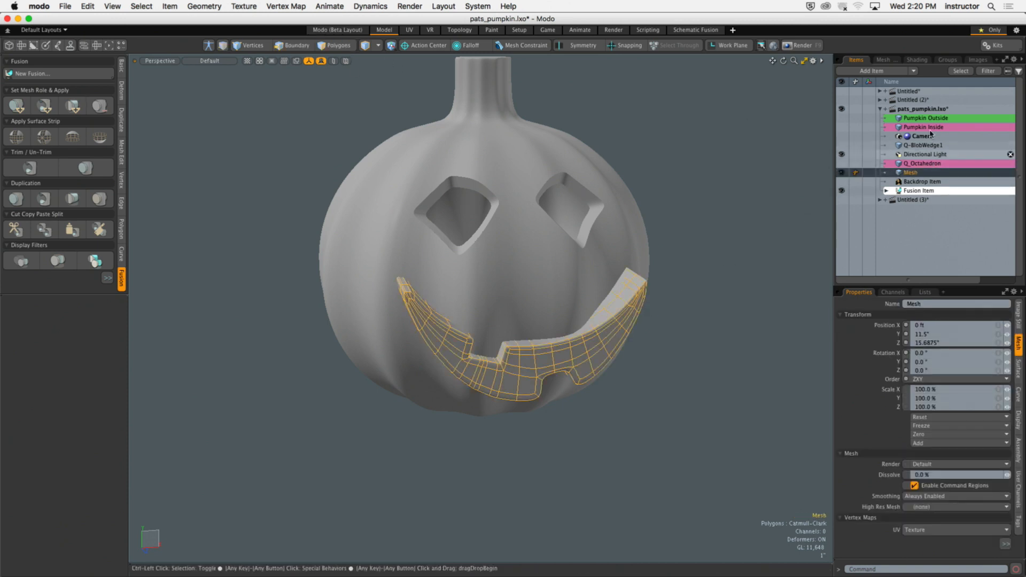
pyautogui.click(44, 106)
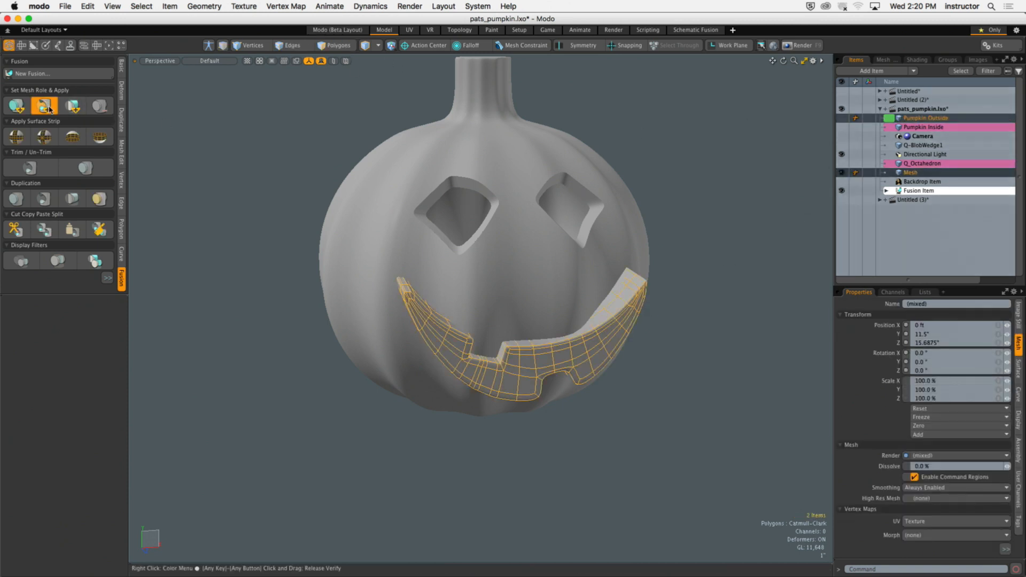
pyautogui.click(255, 179)
pyautogui.keyDown('alt'); pyautogui.moveTo(374, 231); pyautogui.dragTo(391, 203); pyautogui.keyUp('alt')
pyautogui.keyDown('alt'); pyautogui.keyDown('shift'); pyautogui.moveTo(391, 203); pyautogui.dragTo(401, 282); pyautogui.keyUp('shift'); pyautogui.keyUp('alt')
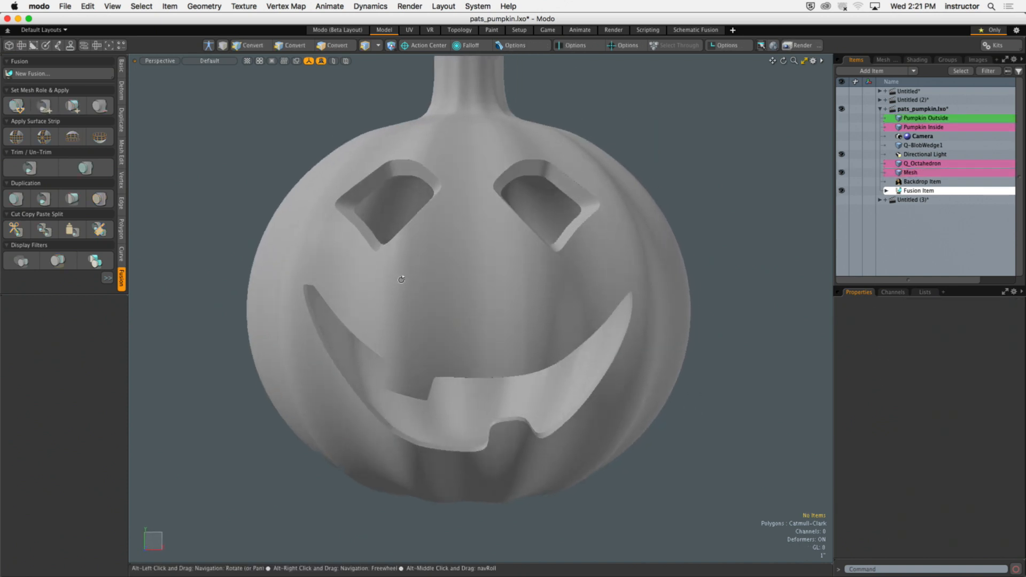
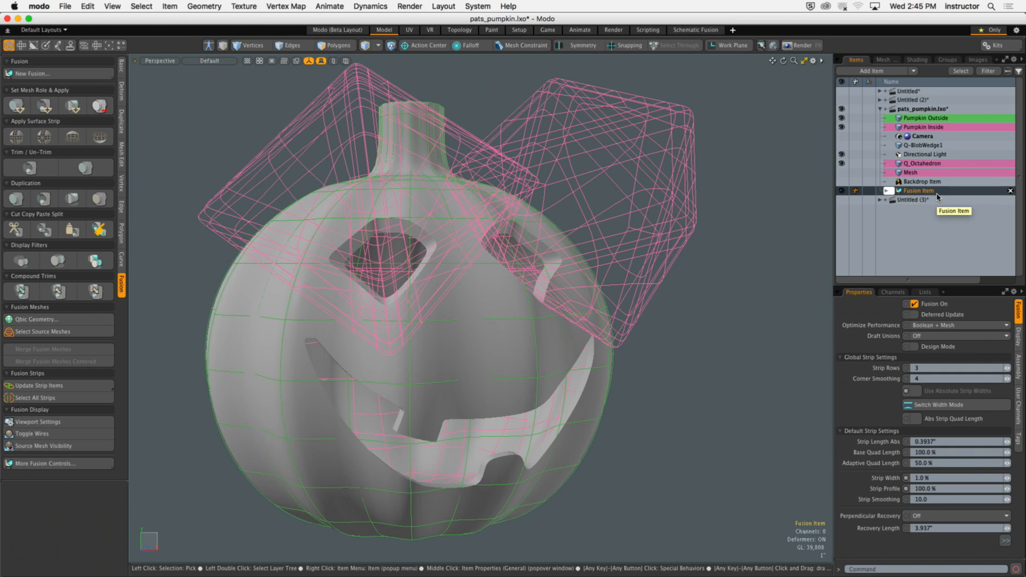
pyautogui.keyDown('alt'); pyautogui.moveTo(734, 294); pyautogui.dragTo(762, 320); pyautogui.keyUp('alt')
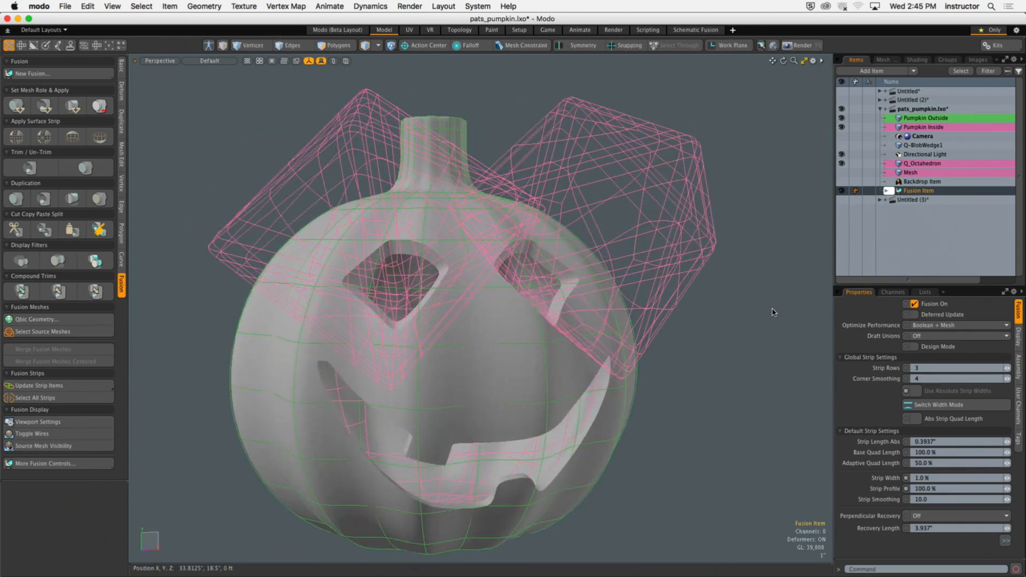
pyautogui.keyDown('alt'); pyautogui.moveTo(763, 323); pyautogui.dragTo(769, 302); pyautogui.keyUp('alt')
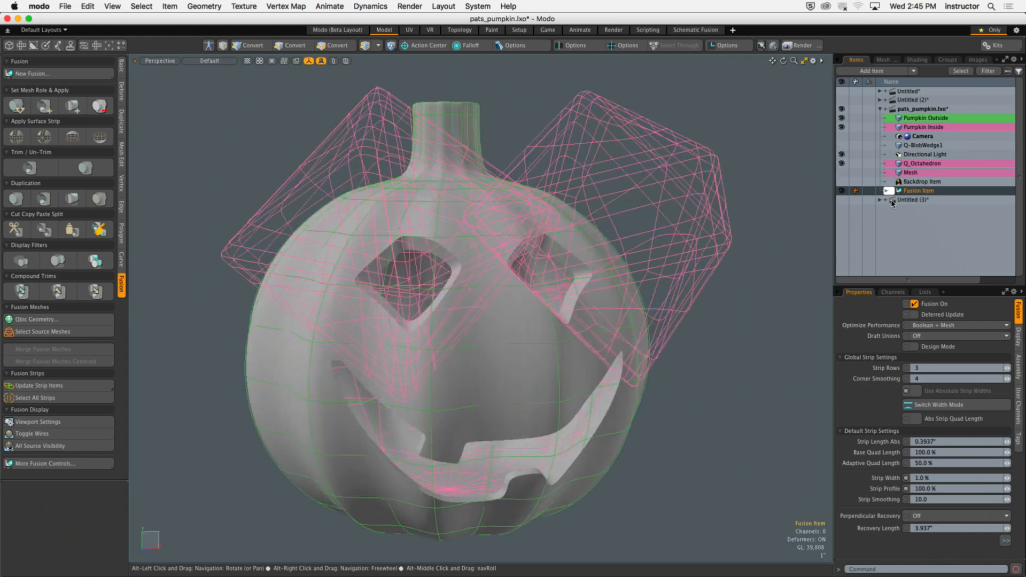
pyautogui.doubleClick(912, 192)
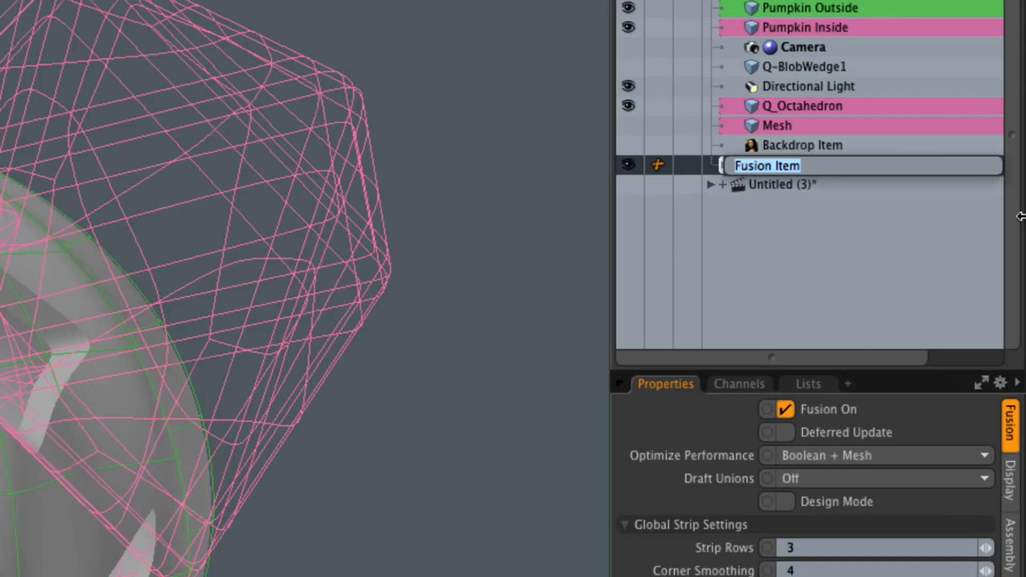
pyautogui.press('Return')
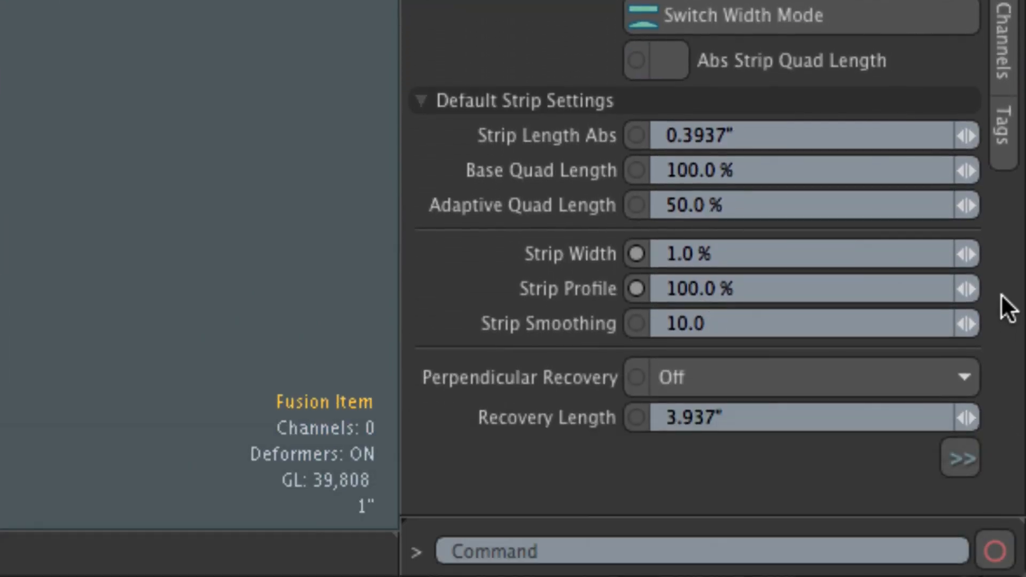
# Step: Duplicate the Fusion Item and convert the copy to a mesh, keeping the current Draft mesh mode
pyautogui.click(961, 461)
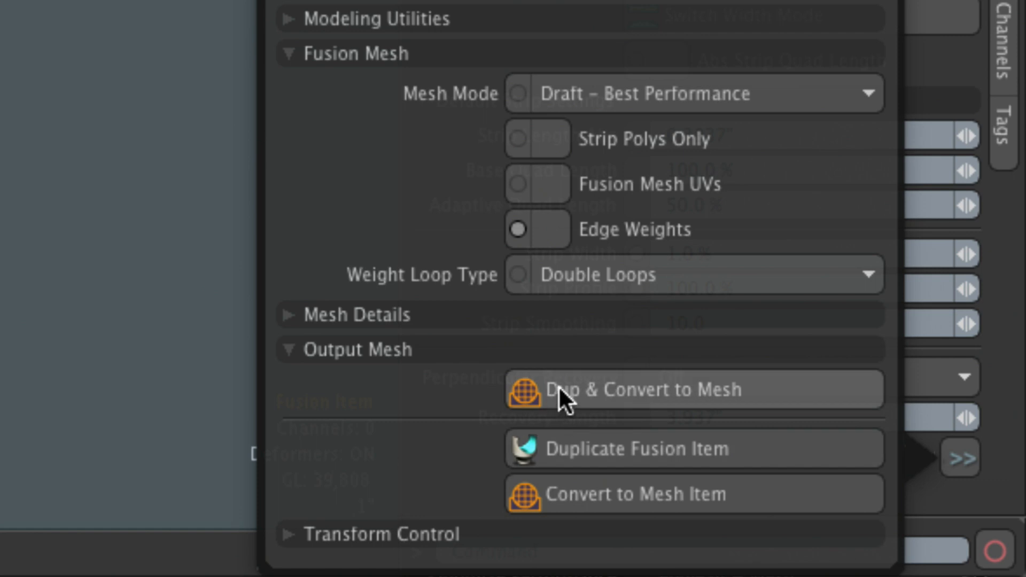
pyautogui.click(736, 399)
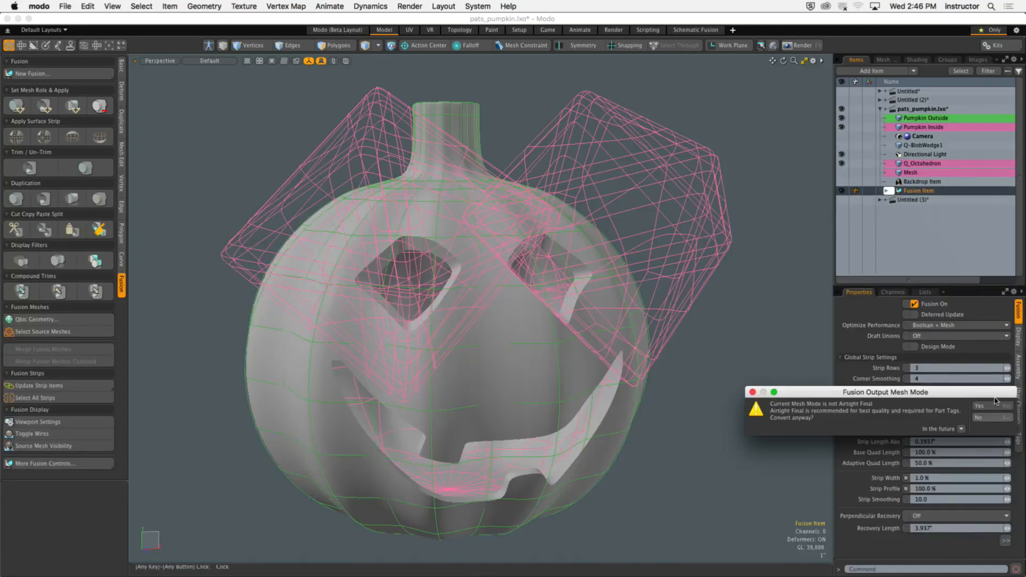
pyautogui.moveTo(995, 395); pyautogui.dragTo(730, 349)
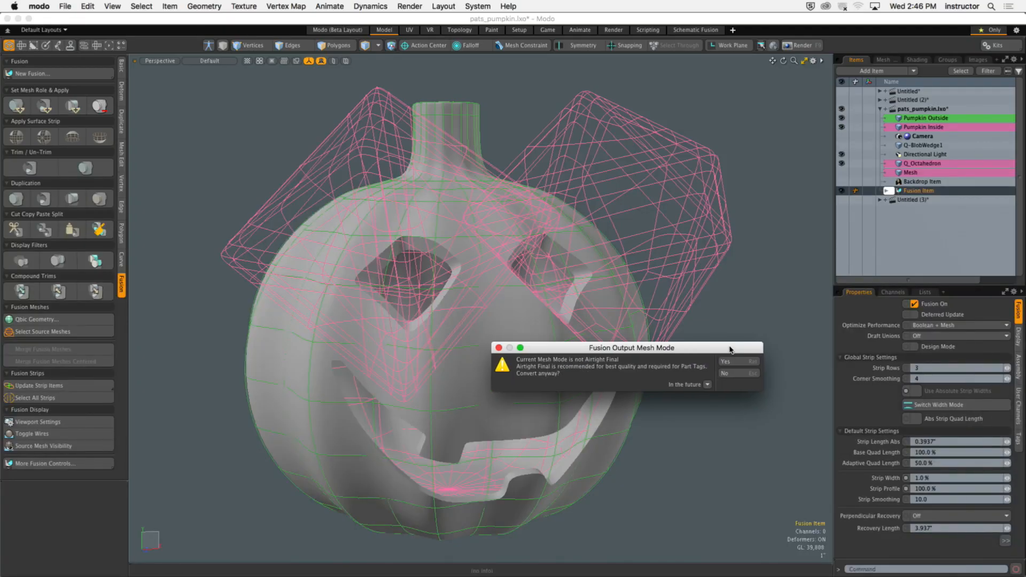
pyautogui.click(742, 363)
pyautogui.click(755, 389)
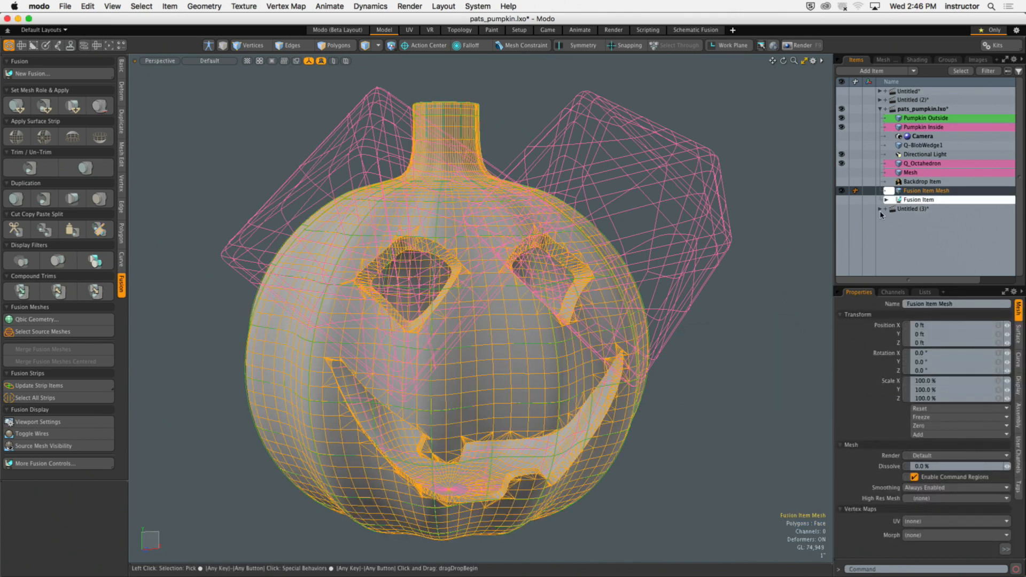
pyautogui.click(908, 235)
# Step: Hide Q_Octahedron, Pumpkin Outside and Pumpkin Inside, and examine the converted pumpkin mesh on its own
pyautogui.click(842, 163)
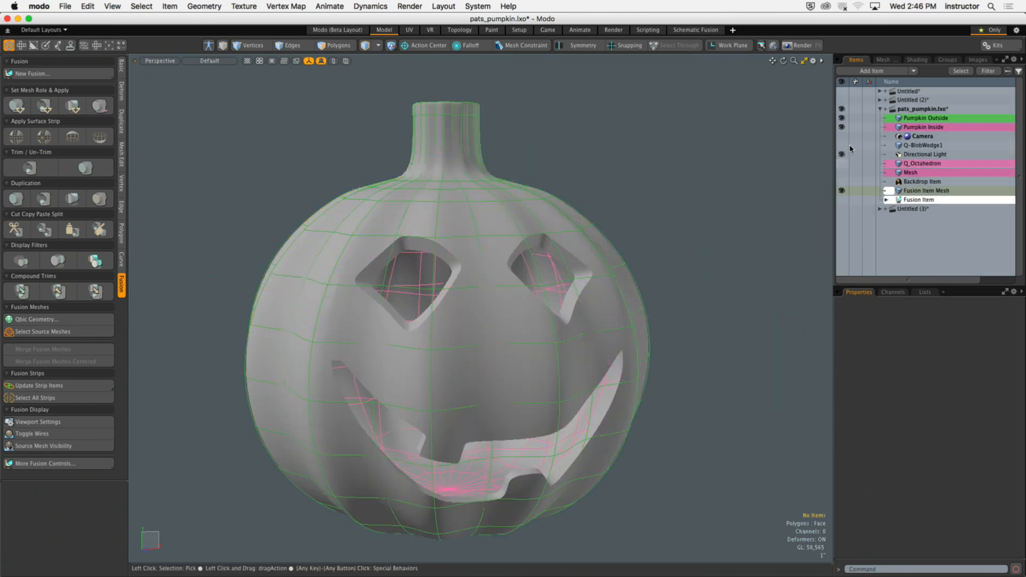
pyautogui.click(842, 117)
pyautogui.keyDown('alt'); pyautogui.moveTo(724, 178); pyautogui.dragTo(668, 170); pyautogui.keyUp('alt')
pyautogui.click(912, 192)
pyautogui.keyDown('alt'); pyautogui.moveTo(716, 231); pyautogui.dragTo(686, 242); pyautogui.keyUp('alt')
pyautogui.click(695, 219)
pyautogui.moveTo(619, 207)
pyautogui.keyDown('ctrl'); pyautogui.keyDown('alt'); pyautogui.mouseDown()
pyautogui.moveTo(654, 205)
pyautogui.moveTo(625, 206)
pyautogui.mouseUp(); pyautogui.keyUp('alt'); pyautogui.keyUp('ctrl')
pyautogui.keyDown('alt'); pyautogui.keyDown('shift'); pyautogui.moveTo(626, 207); pyautogui.dragTo(676, 214); pyautogui.keyUp('shift'); pyautogui.keyUp('alt')
pyautogui.keyDown('alt'); pyautogui.keyDown('shift'); pyautogui.moveTo(676, 213); pyautogui.dragTo(648, 218); pyautogui.keyUp('shift'); pyautogui.keyUp('alt')
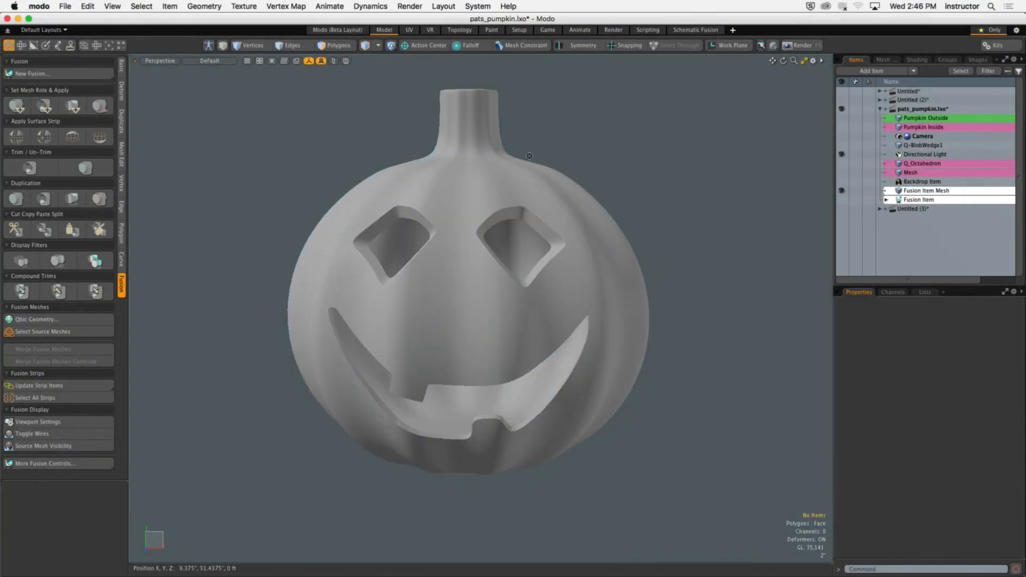
# Step: Select all connected polygons of the outer skin on the converted pumpkin mesh
pyautogui.keyDown('alt'); pyautogui.moveTo(530, 156); pyautogui.dragTo(513, 236); pyautogui.keyUp('alt')
pyautogui.press('3')
pyautogui.doubleClick(522, 177)
pyautogui.scroll(5, 563, 271)
pyautogui.moveTo(564, 271)
pyautogui.keyDown('alt'); pyautogui.mouseDown()
pyautogui.moveTo(406, 253)
pyautogui.moveTo(522, 243)
pyautogui.moveTo(555, 217)
pyautogui.moveTo(547, 270)
pyautogui.moveTo(568, 283)
pyautogui.mouseUp(); pyautogui.keyUp('alt')
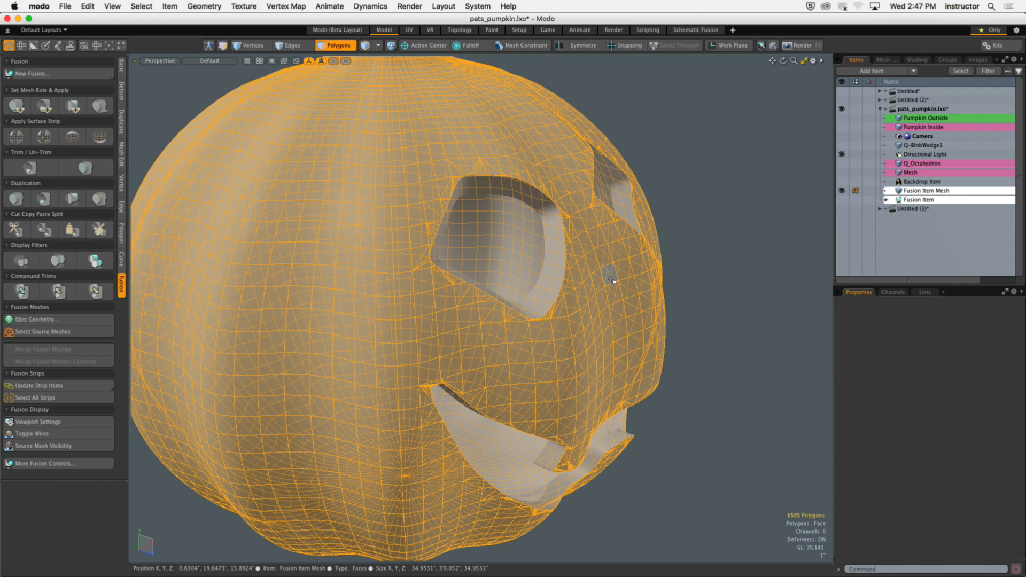
pyautogui.keyDown('alt'); pyautogui.moveTo(588, 266); pyautogui.dragTo(521, 301); pyautogui.keyUp('alt')
pyautogui.keyDown('alt'); pyautogui.keyDown('shift'); pyautogui.moveTo(521, 302); pyautogui.dragTo(547, 322); pyautogui.keyUp('shift'); pyautogui.keyUp('alt')
pyautogui.keyDown('alt'); pyautogui.moveTo(546, 322); pyautogui.dragTo(605, 271); pyautogui.keyUp('alt')
# Step: Assign a new material named Dark Orange to the selected outer-skin polygons
pyautogui.press('m')
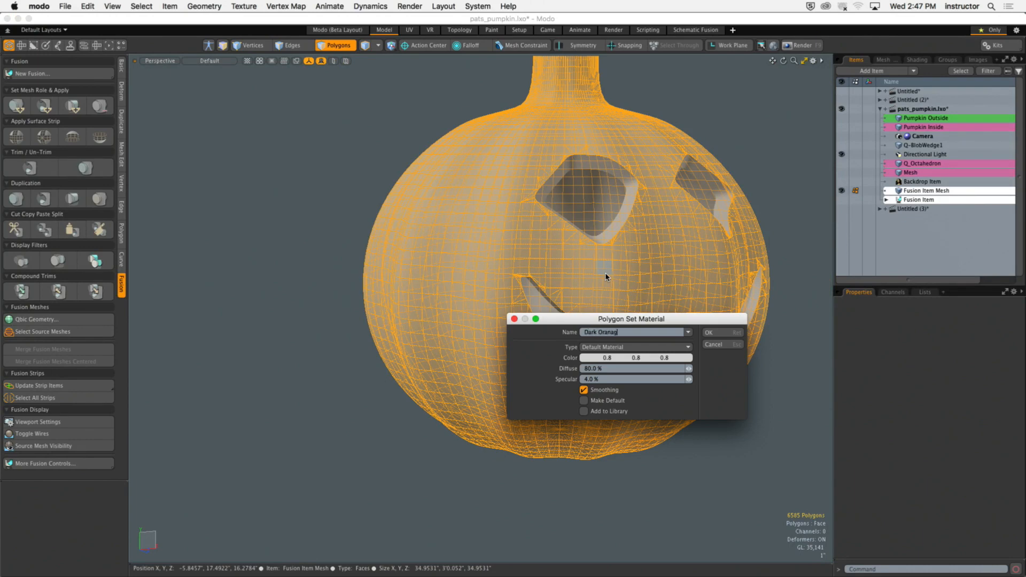
pyautogui.press('Return')
pyautogui.keyDown('alt'); pyautogui.moveTo(610, 271); pyautogui.dragTo(614, 141); pyautogui.keyUp('alt')
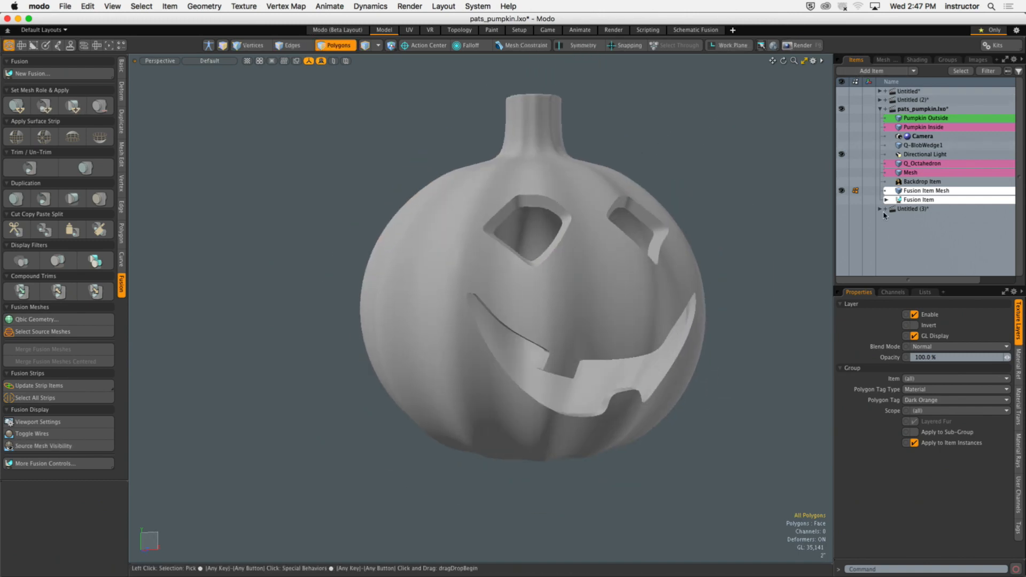
# Step: Set the editor color of Fusion Item Mesh to none
pyautogui.click(905, 190)
pyautogui.rightClick(911, 193)
pyautogui.moveTo(923, 212)
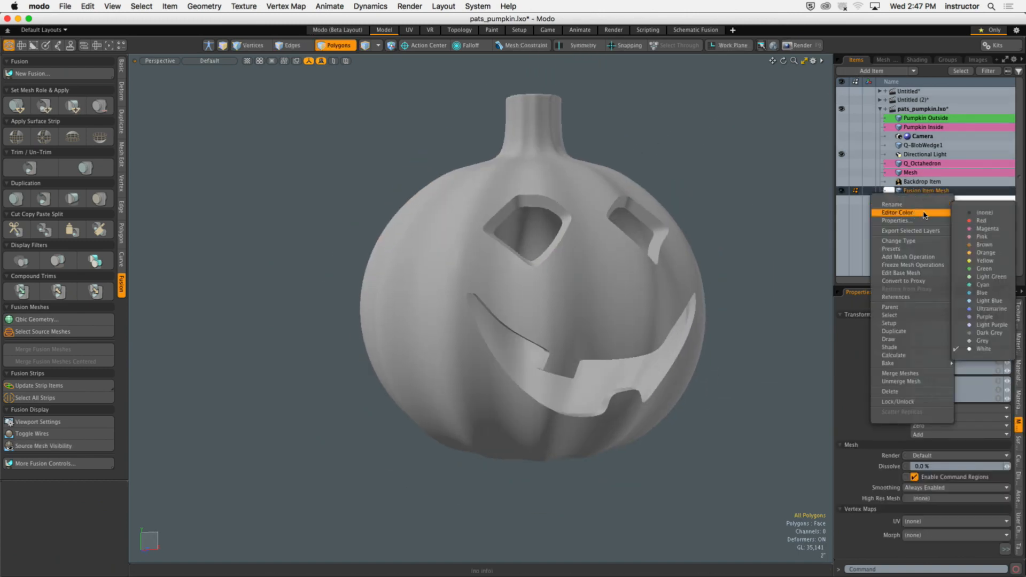
pyautogui.click(964, 214)
# Step: Reorder the Fusion Item above the Backdrop Item and select Fusion Item Mesh
pyautogui.click(930, 200)
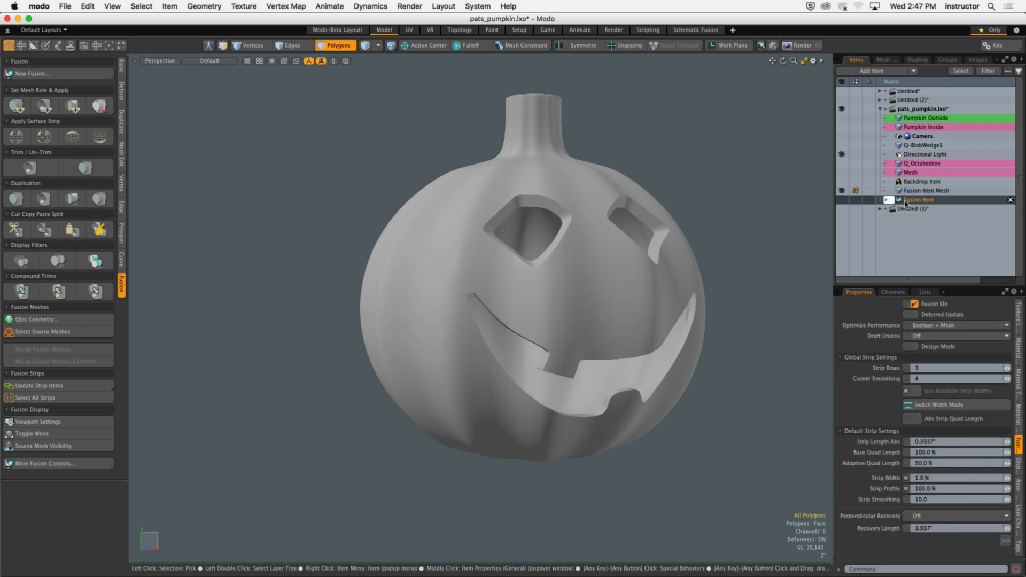
pyautogui.moveTo(889, 181); pyautogui.dragTo(890, 180)
pyautogui.keyDown('alt'); pyautogui.keyDown('shift'); pyautogui.moveTo(741, 175); pyautogui.dragTo(701, 173); pyautogui.keyUp('shift'); pyautogui.keyUp('alt')
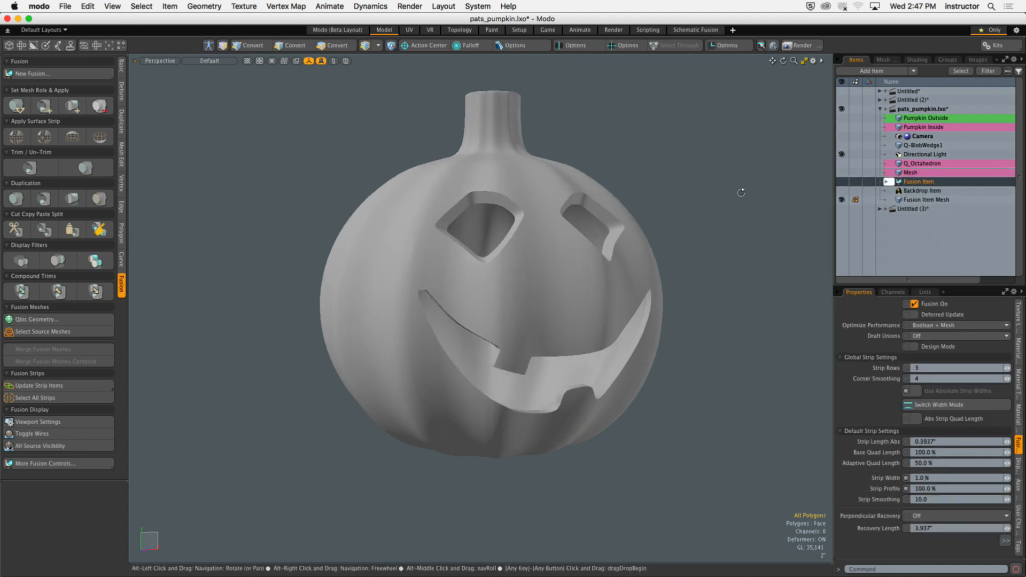
pyautogui.click(917, 201)
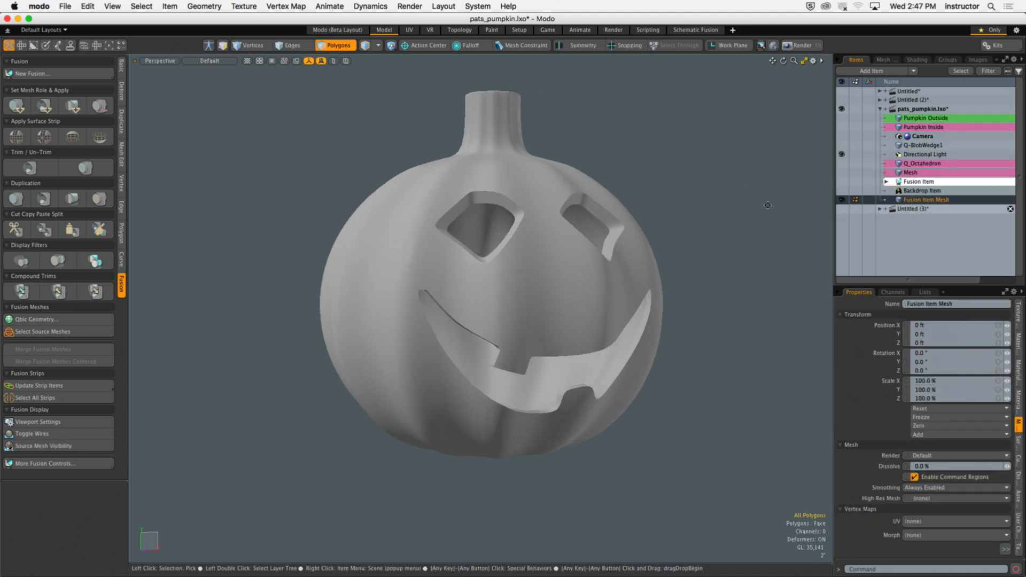
# Step: Delete the unused material groups from Q-BlobWedge1 through Q-Tetrahedron.lxl in the Shader Tree, keeping Dark Orange and Base Material
pyautogui.click(918, 59)
pyautogui.click(896, 149)
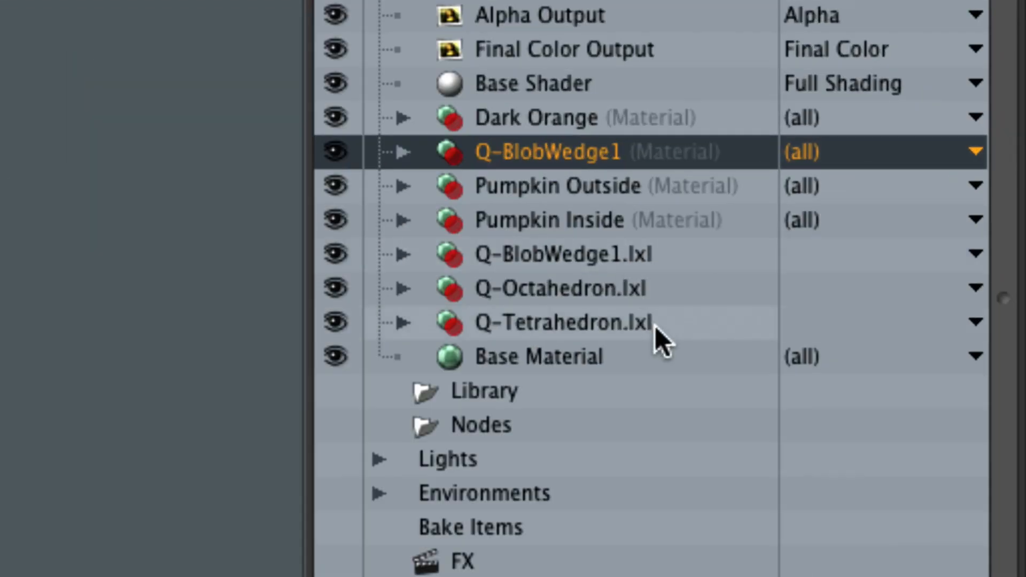
pyautogui.keyDown('shift'); pyautogui.click(655, 326); pyautogui.keyUp('shift')
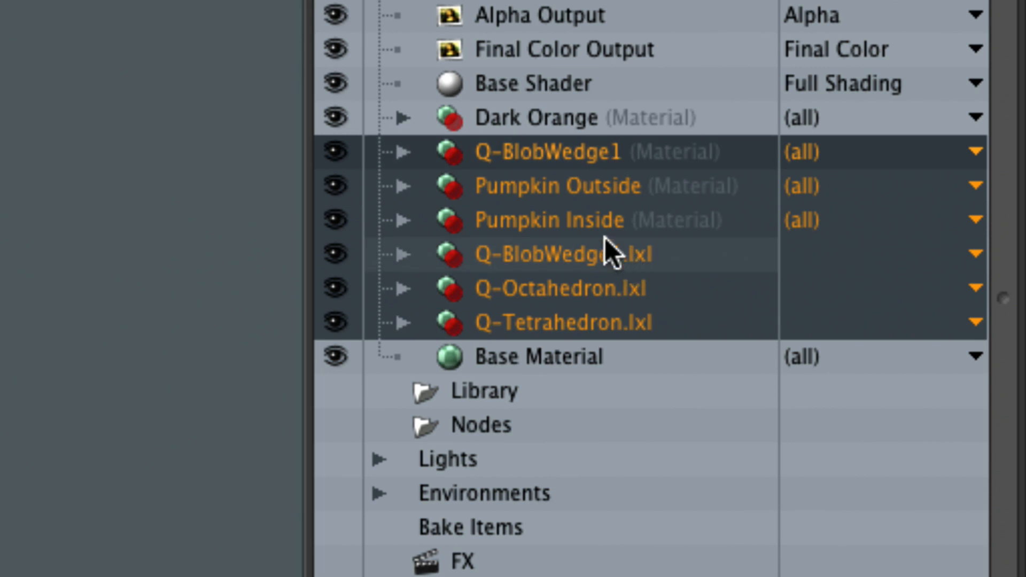
pyautogui.rightClick(567, 155)
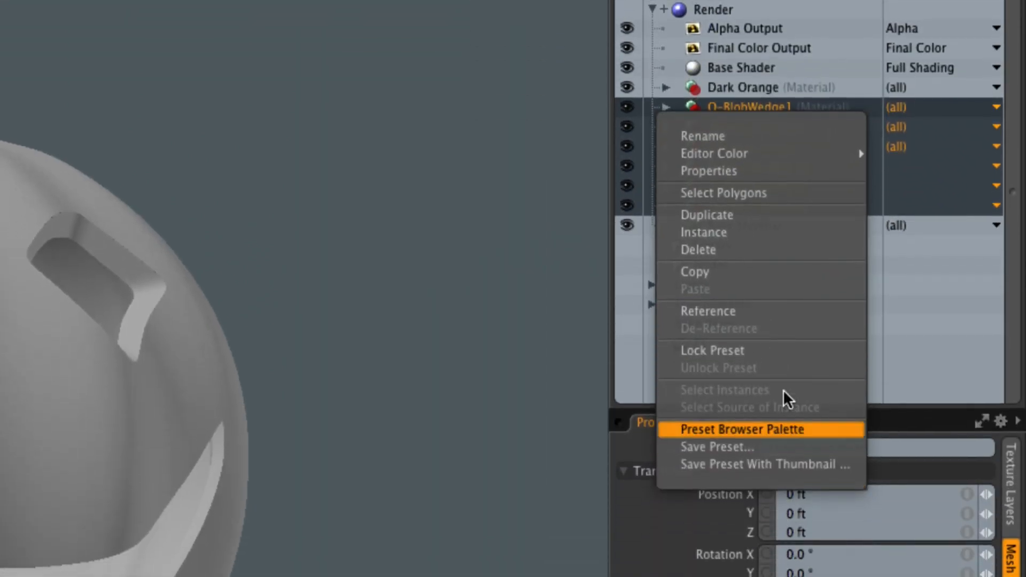
pyautogui.click(737, 250)
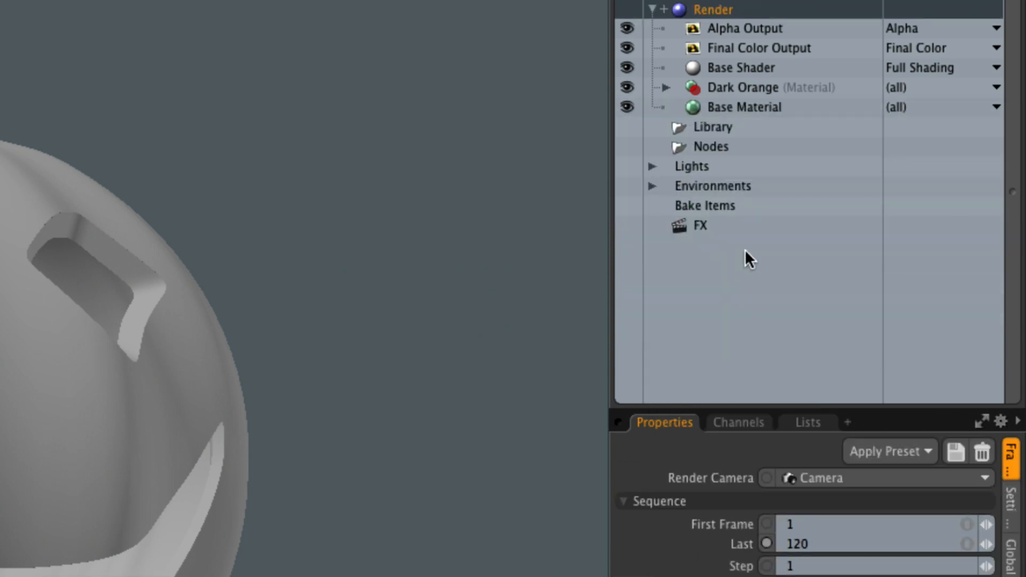
# Step: Set the diffuse color of the Dark Orange group's material to orange, 0.8, 0.46, 0.19
pyautogui.click(761, 84)
pyautogui.click(666, 88)
pyautogui.click(706, 106)
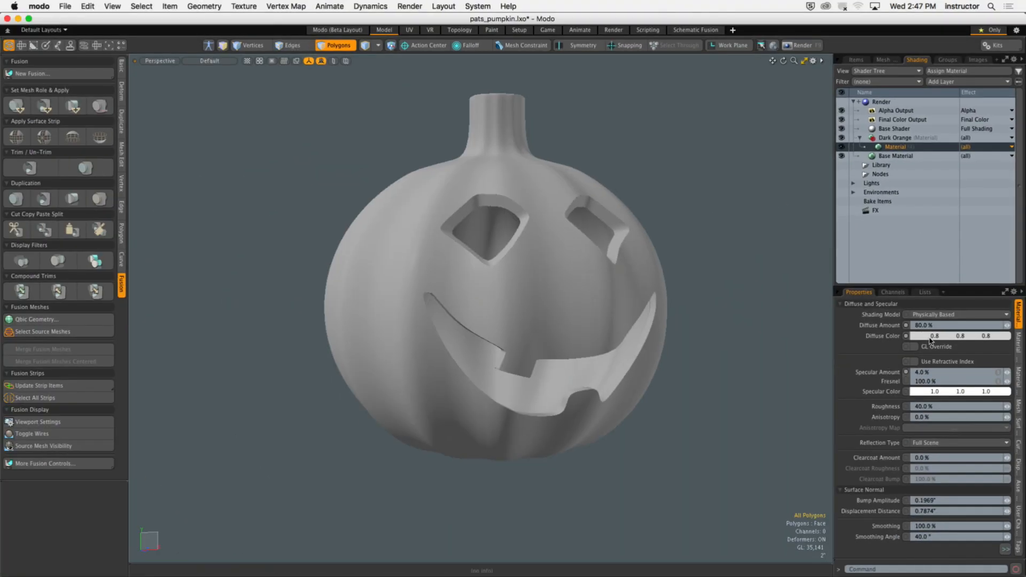
pyautogui.doubleClick(931, 337)
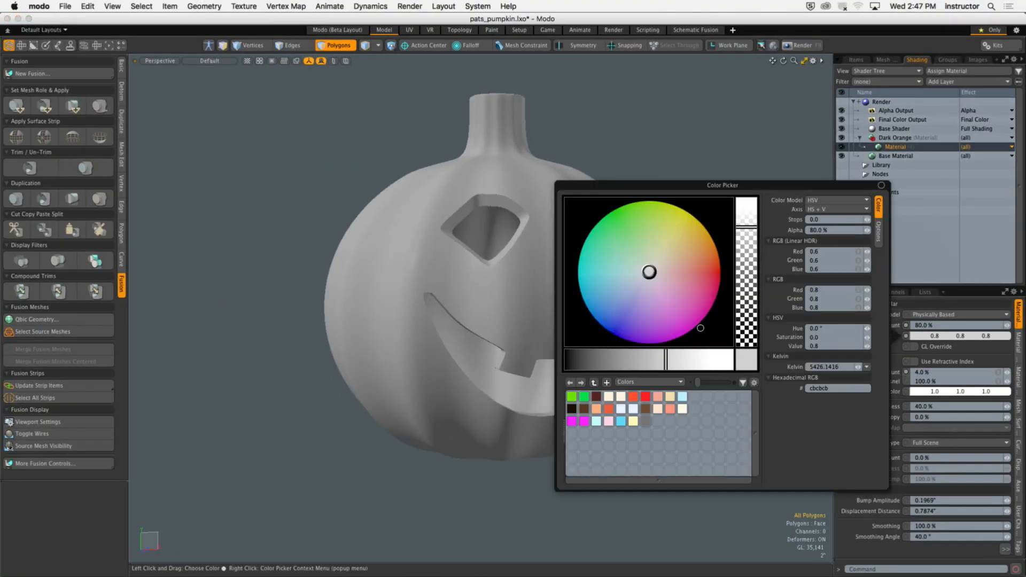
pyautogui.moveTo(648, 271)
pyautogui.mouseDown()
pyautogui.moveTo(710, 263)
pyautogui.moveTo(714, 254)
pyautogui.mouseUp()
pyautogui.moveTo(672, 145)
pyautogui.keyDown('alt'); pyautogui.keyDown('shift'); pyautogui.mouseDown()
pyautogui.moveTo(611, 173)
pyautogui.moveTo(657, 179)
pyautogui.mouseUp(); pyautogui.keyUp('shift'); pyautogui.keyUp('alt')
pyautogui.keyDown('ctrl'); pyautogui.keyDown('alt'); pyautogui.moveTo(642, 193); pyautogui.dragTo(662, 203); pyautogui.keyUp('alt'); pyautogui.keyUp('ctrl')
# Step: Select the dark orange outer-skin polygons and invert the selection to get the pumpkin's interior and cut edges
pyautogui.click(366, 46)
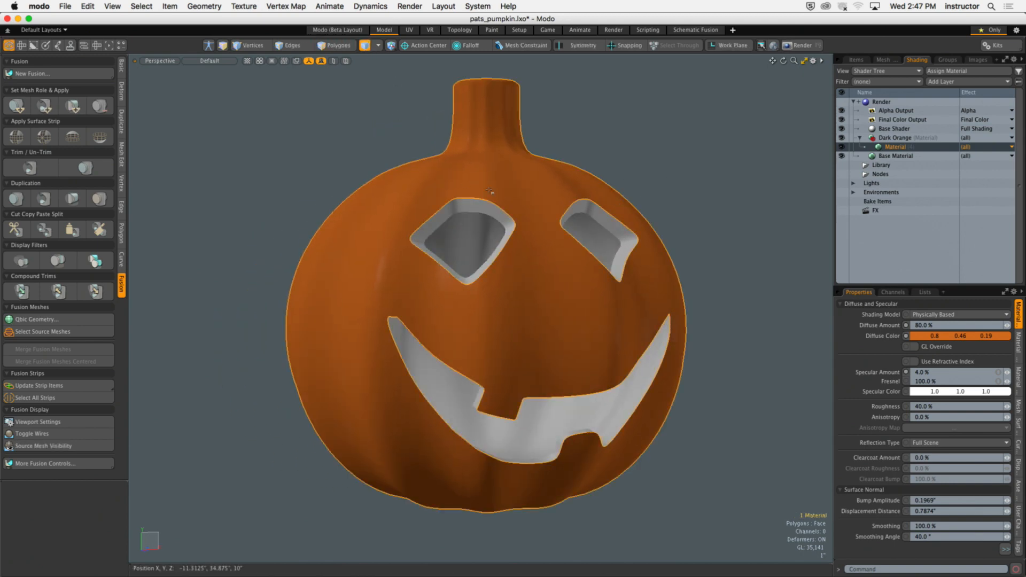
pyautogui.click(585, 181)
pyautogui.keyDown('alt'); pyautogui.moveTo(584, 181); pyautogui.dragTo(598, 179); pyautogui.keyUp('alt')
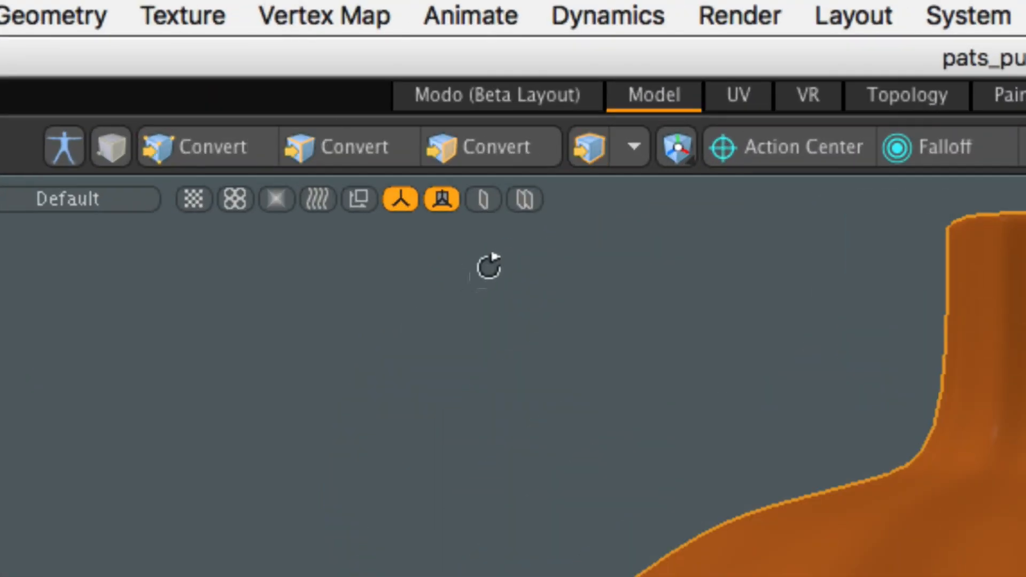
pyautogui.keyDown('shift'); pyautogui.click(484, 155); pyautogui.keyUp('shift')
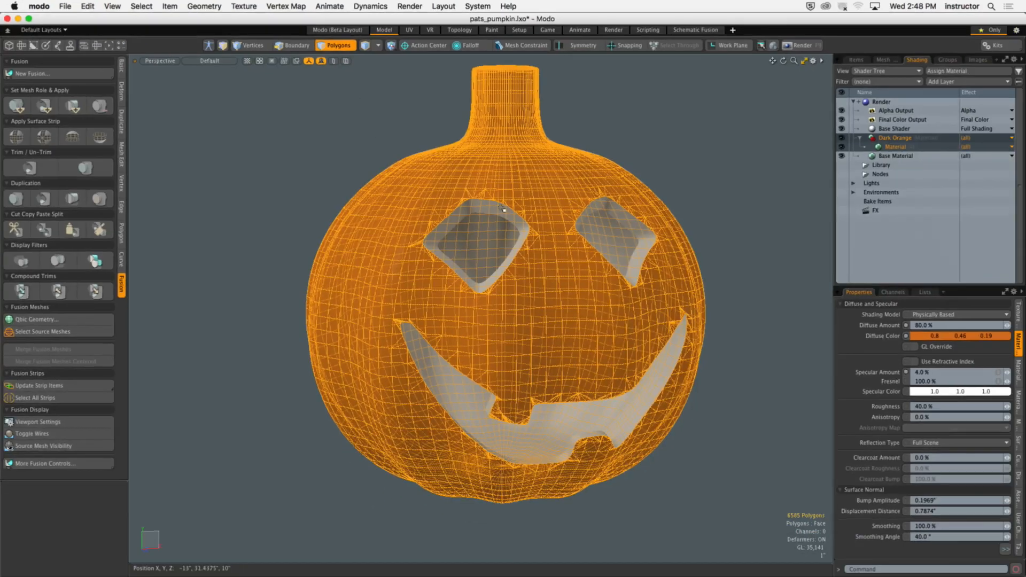
pyautogui.moveTo(474, 185)
pyautogui.keyDown('alt'); pyautogui.mouseDown()
pyautogui.moveTo(480, 211)
pyautogui.moveTo(472, 199)
pyautogui.mouseUp(); pyautogui.keyUp('alt')
pyautogui.press('[')
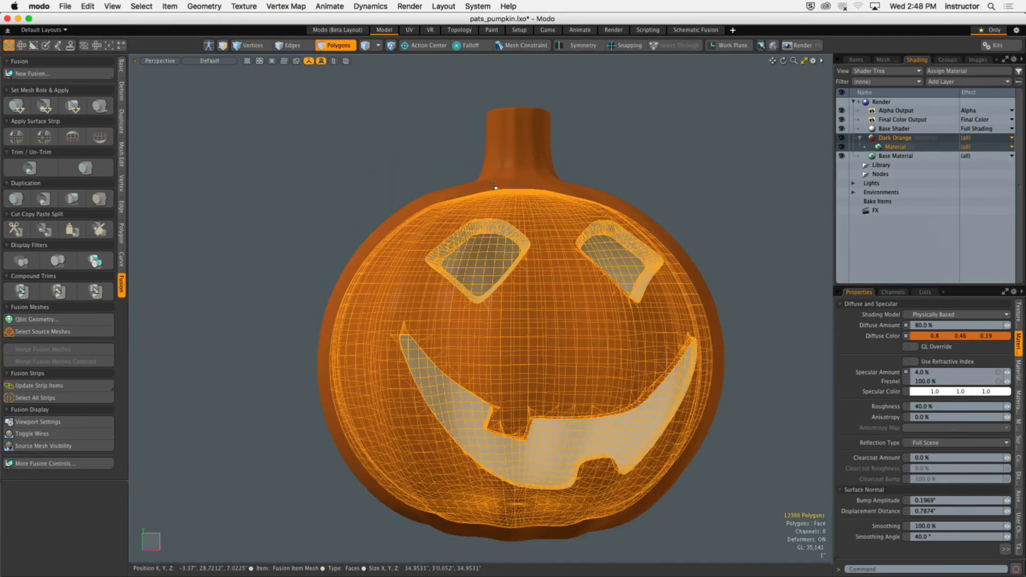
pyautogui.keyDown('alt'); pyautogui.moveTo(659, 204); pyautogui.dragTo(653, 260); pyautogui.keyUp('alt')
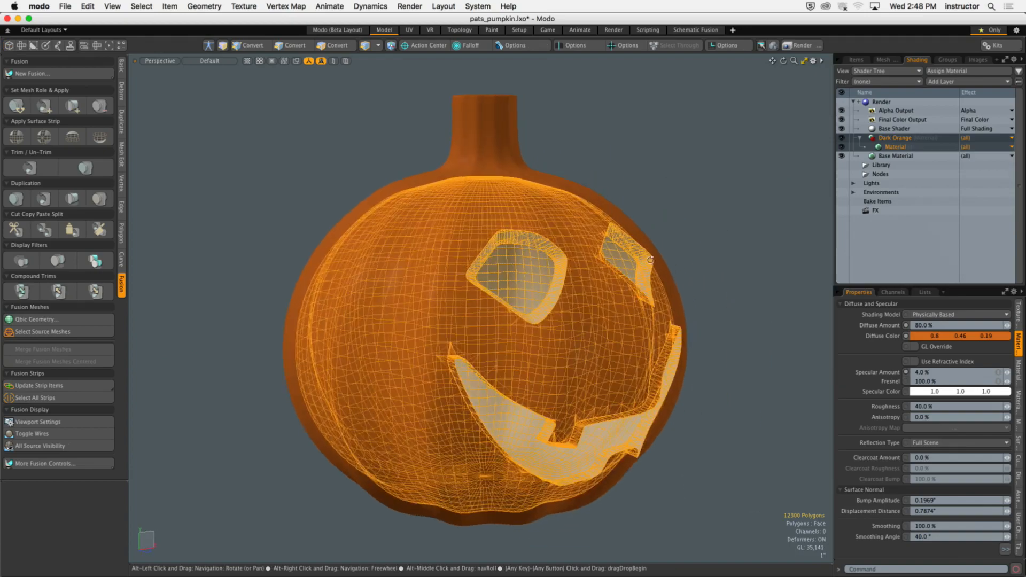
# Step: Assign a new material named Light Orange with color 1.0, 0.8, 0.4 to the selected inner polygons
pyautogui.press('m')
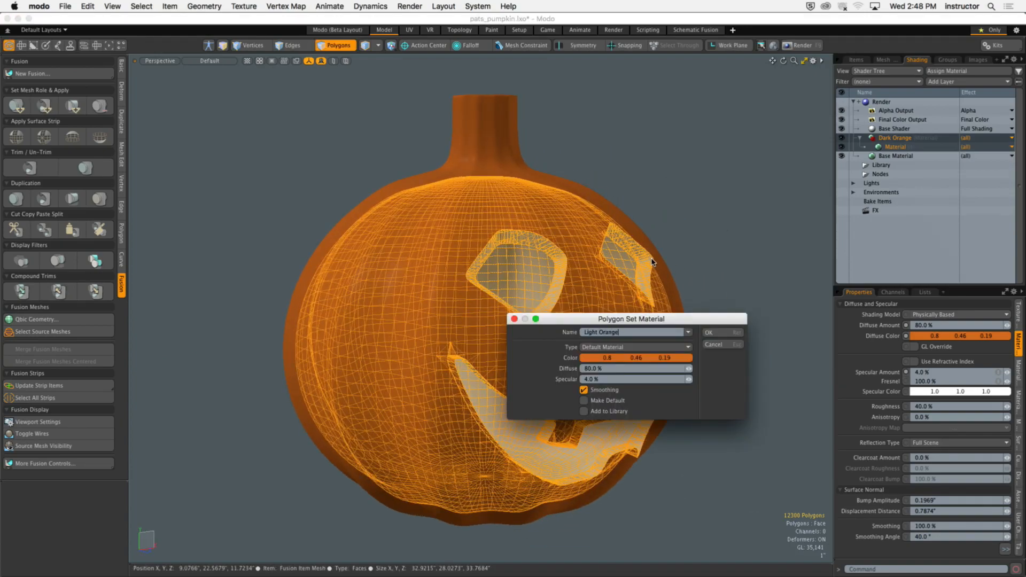
pyautogui.click(648, 361)
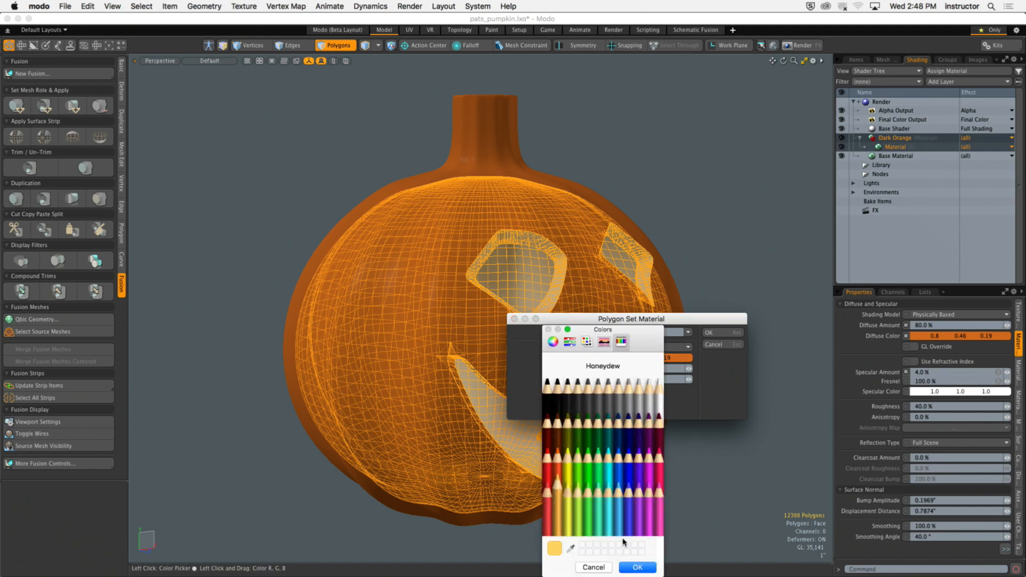
pyautogui.click(626, 569)
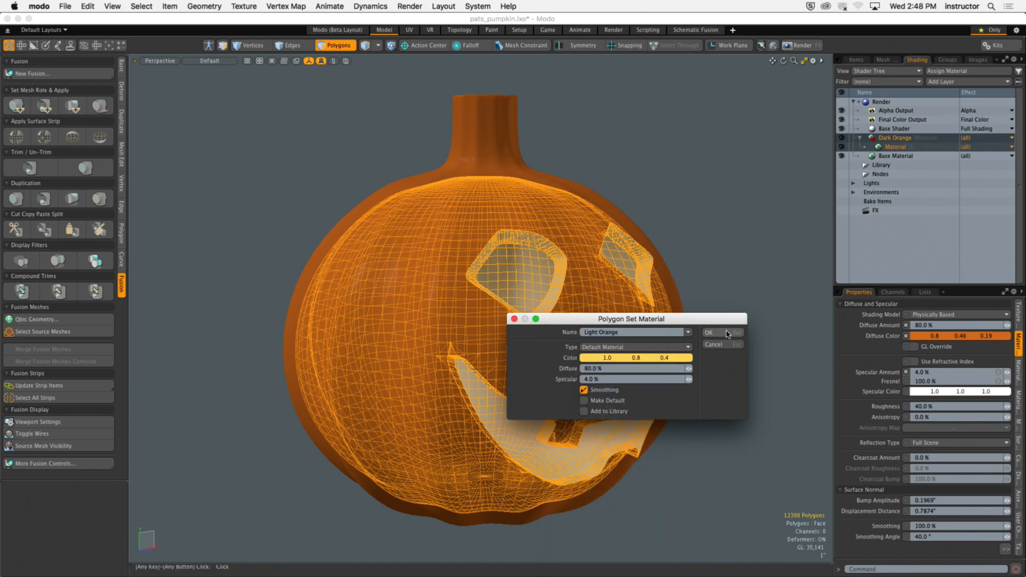
pyautogui.click(711, 333)
pyautogui.keyDown('alt'); pyautogui.moveTo(664, 279); pyautogui.dragTo(612, 168); pyautogui.keyUp('alt')
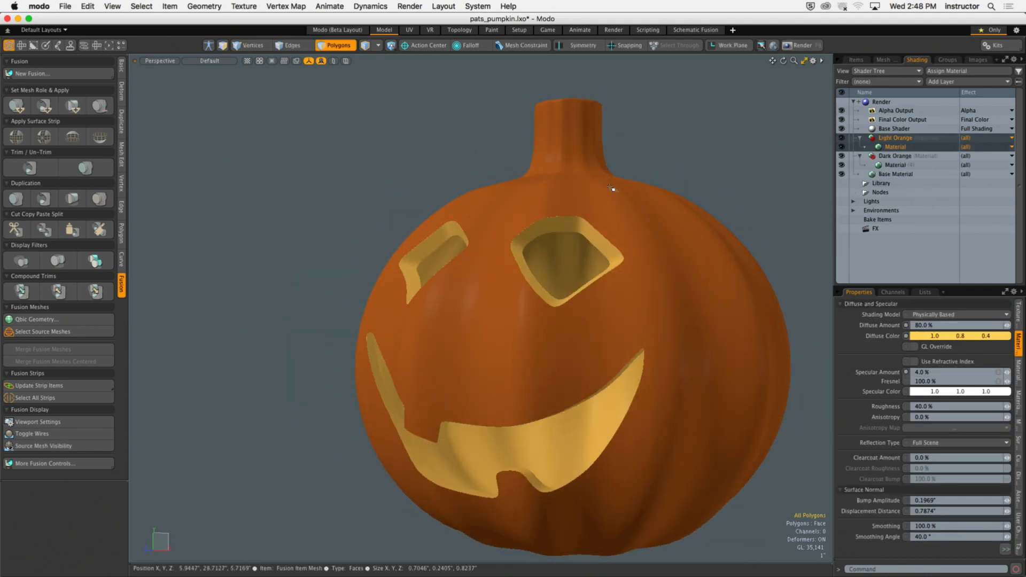
# Step: Open the render Preview and frame the whole pumpkin at an angle to check both materials
pyautogui.press('F8')
pyautogui.click(481, 307)
pyautogui.keyDown('ctrl'); pyautogui.keyDown('alt'); pyautogui.moveTo(379, 291); pyautogui.dragTo(476, 286); pyautogui.keyUp('alt'); pyautogui.keyUp('ctrl')
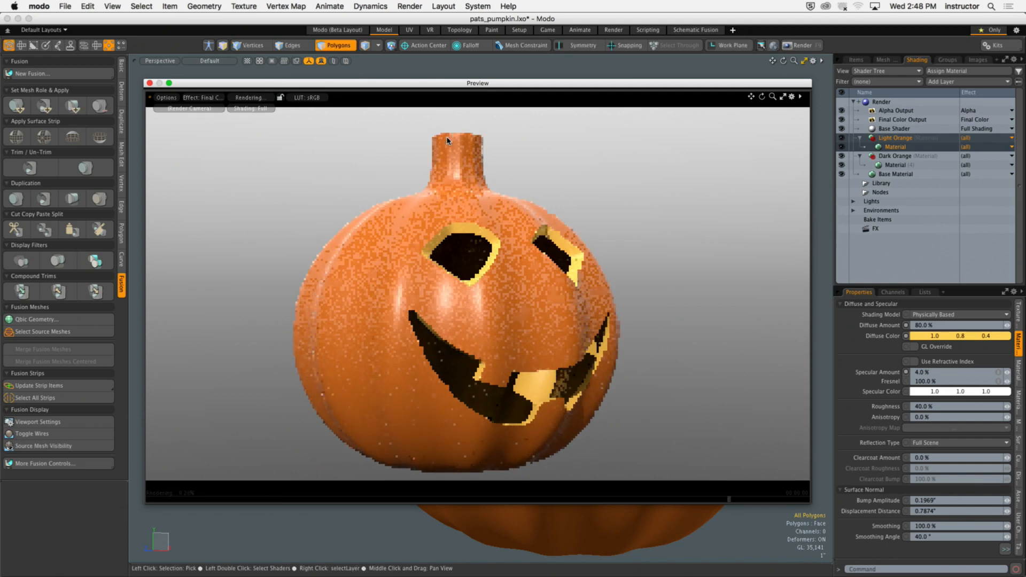
pyautogui.keyDown('alt'); pyautogui.keyDown('shift'); pyautogui.moveTo(477, 209); pyautogui.dragTo(461, 199); pyautogui.keyUp('shift'); pyautogui.keyUp('alt')
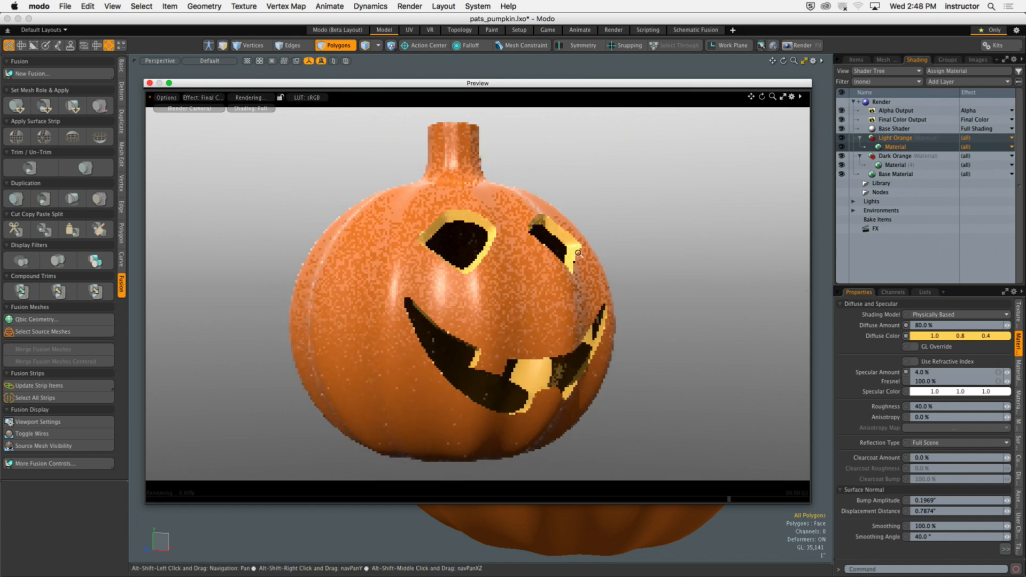
# Step: Collapse the Light Orange material group and select the Dark Orange group in the Shader Tree
pyautogui.click(866, 147)
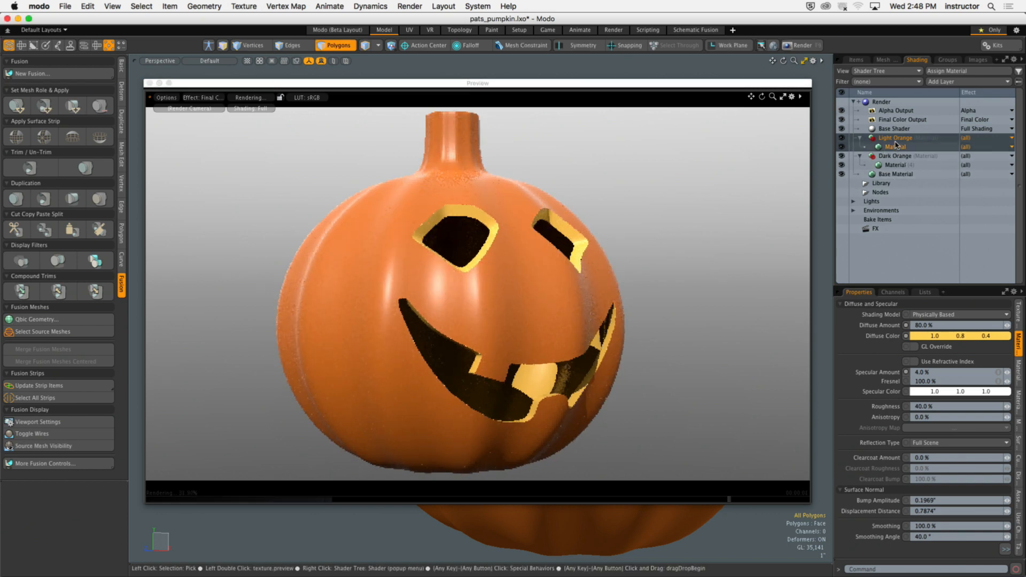
pyautogui.click(860, 138)
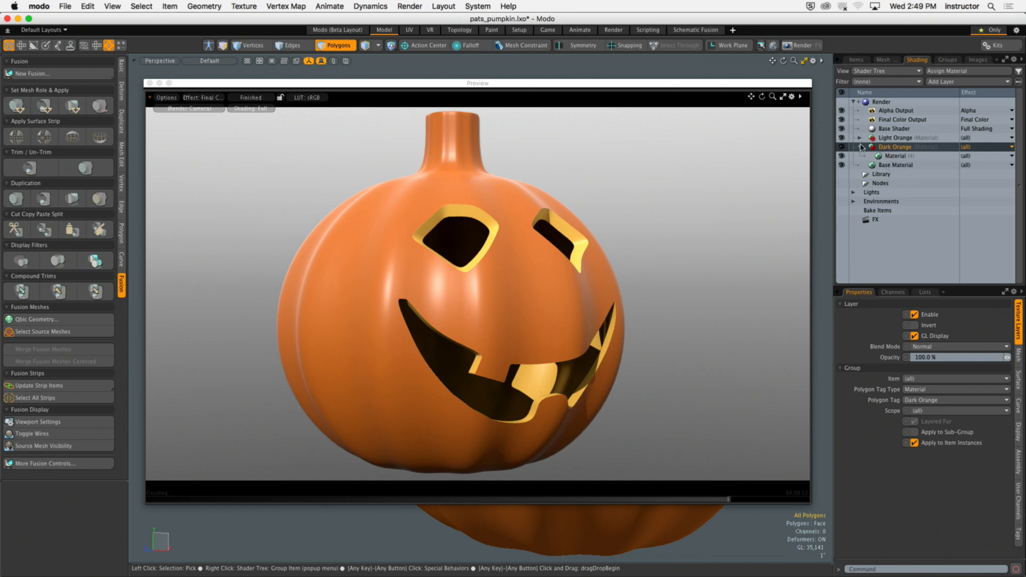
pyautogui.moveTo(460, 575)
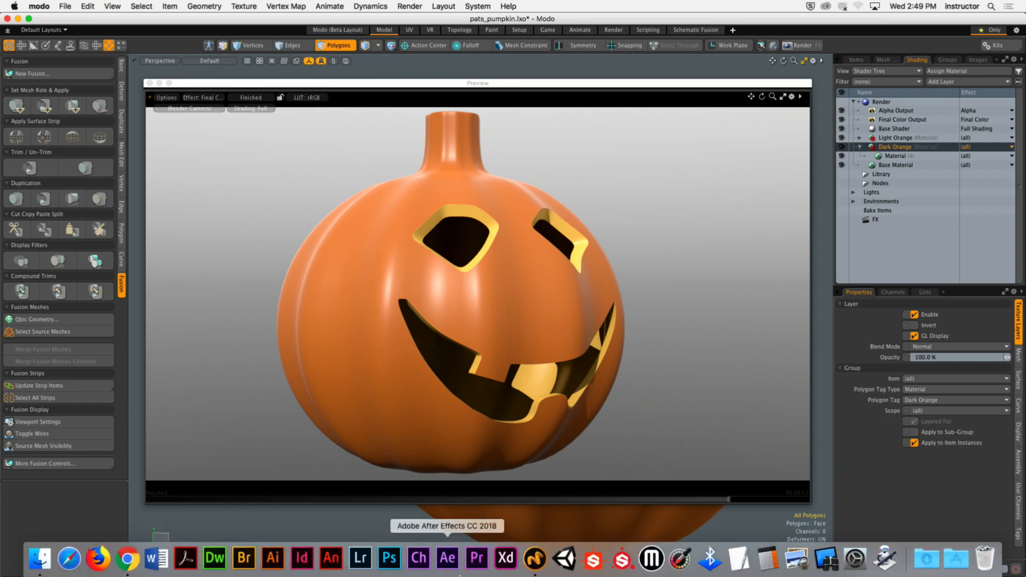
pyautogui.keyDown('alt'); pyautogui.moveTo(522, 278); pyautogui.dragTo(543, 286); pyautogui.keyUp('alt')
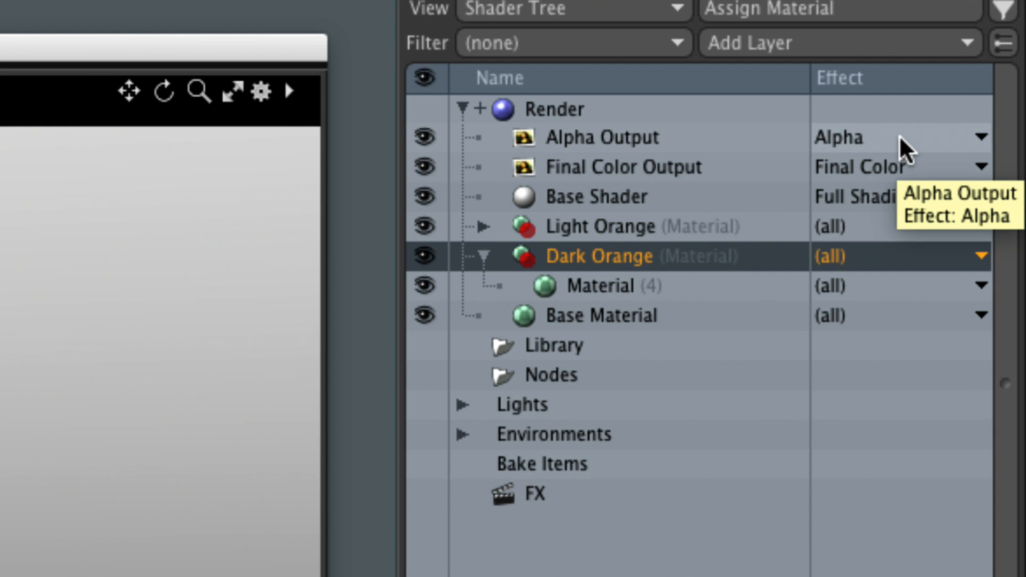
# Step: Add a Bozo noise texture from the Enhance:modo textures to the Dark Orange material group
pyautogui.click(804, 47)
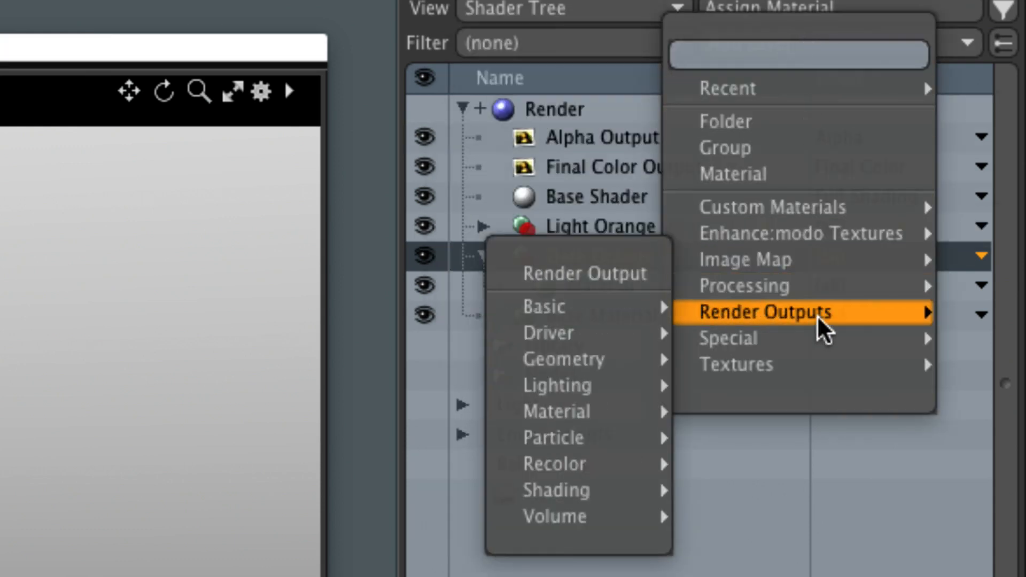
pyautogui.moveTo(809, 369)
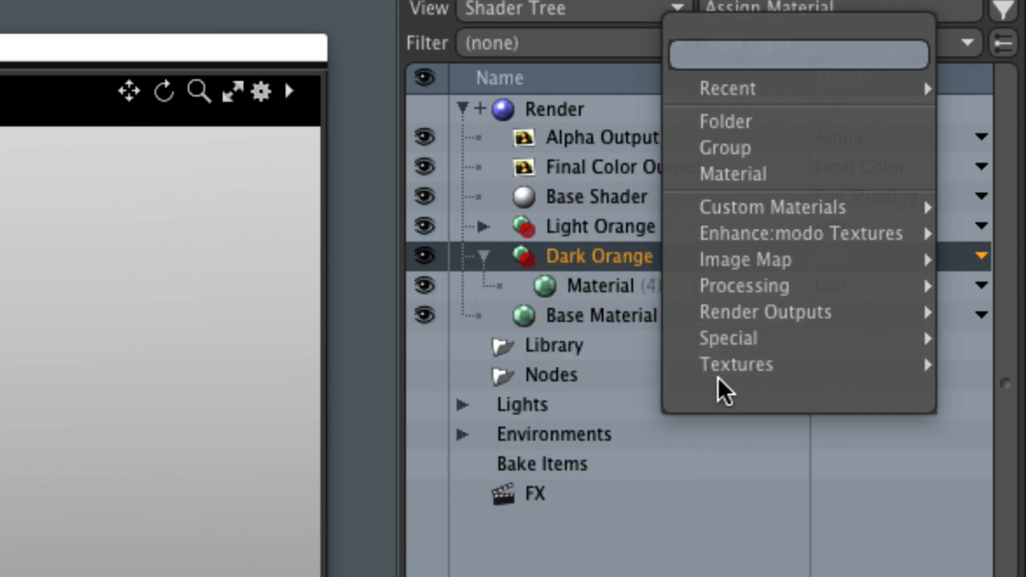
pyautogui.moveTo(761, 361)
pyautogui.moveTo(780, 238)
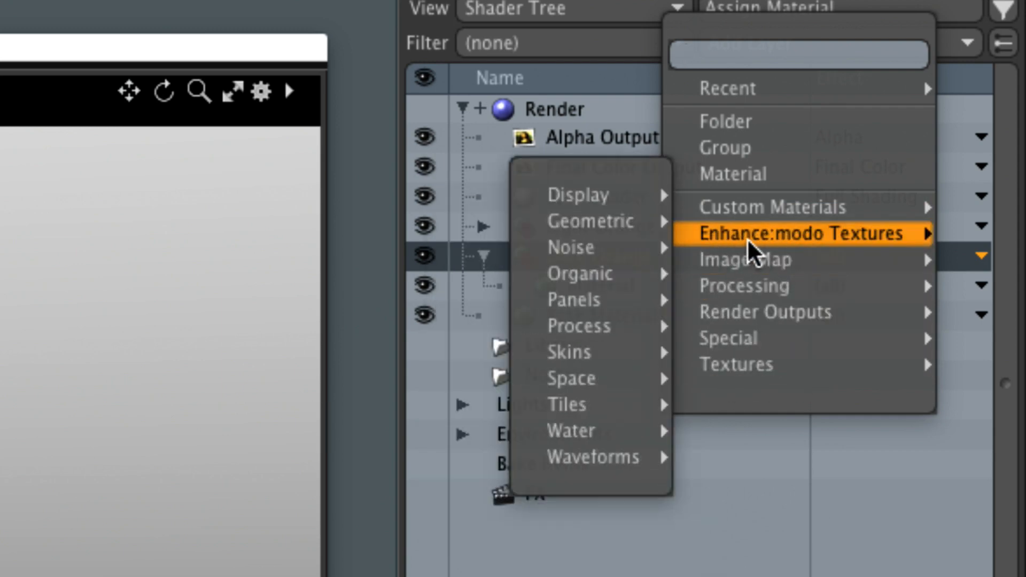
pyautogui.moveTo(628, 254)
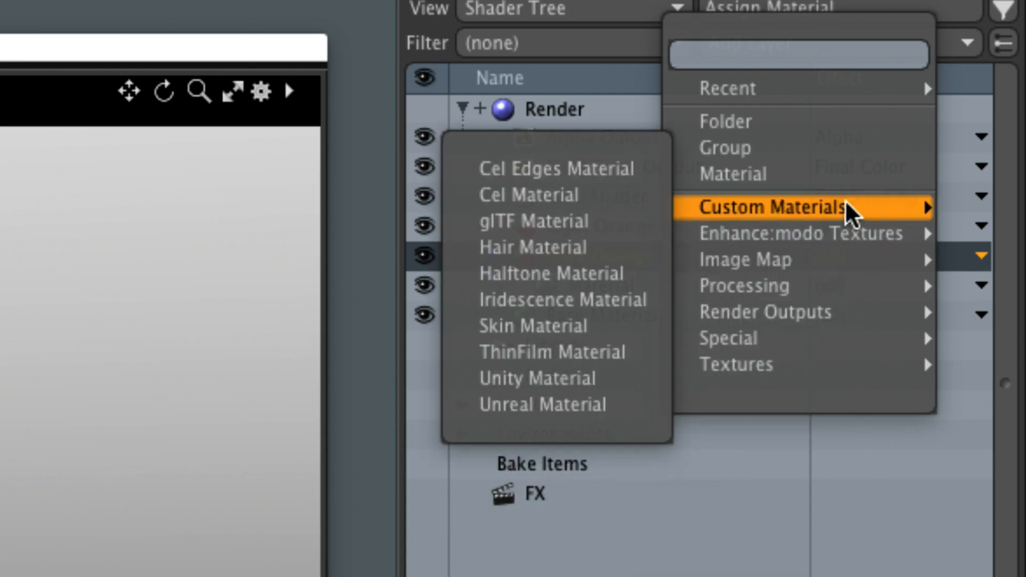
pyautogui.moveTo(639, 225)
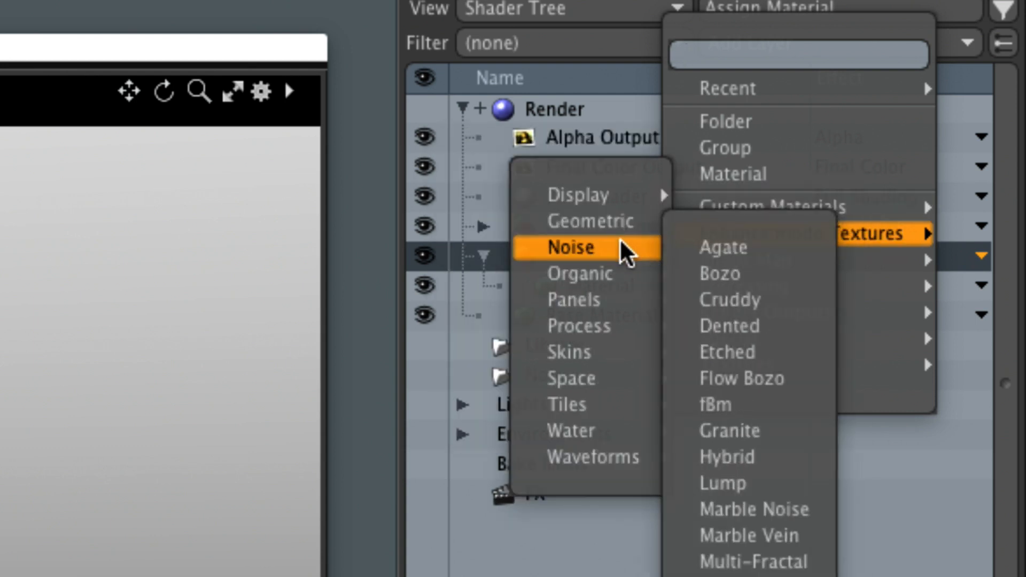
pyautogui.moveTo(899, 292)
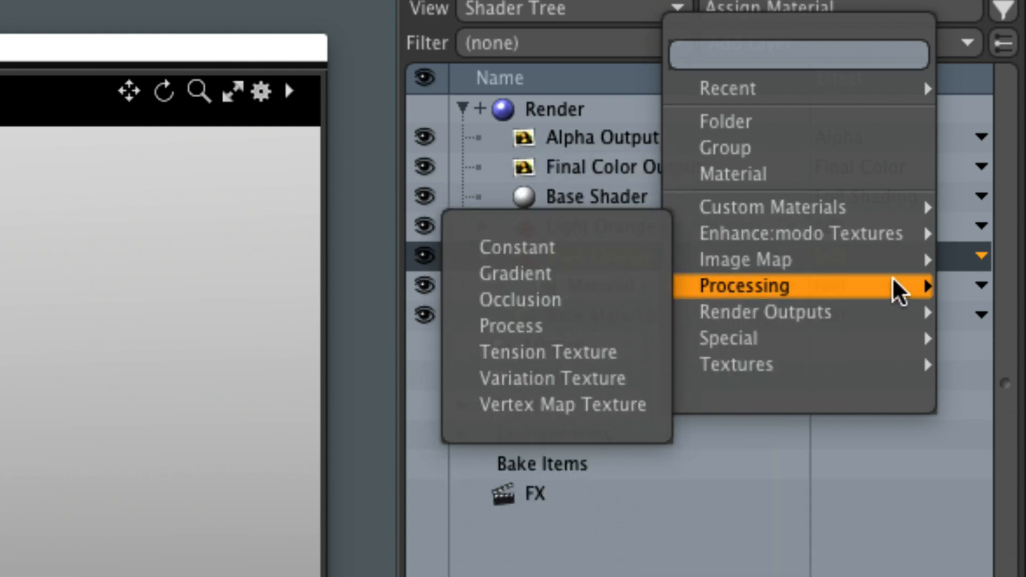
pyautogui.moveTo(846, 247)
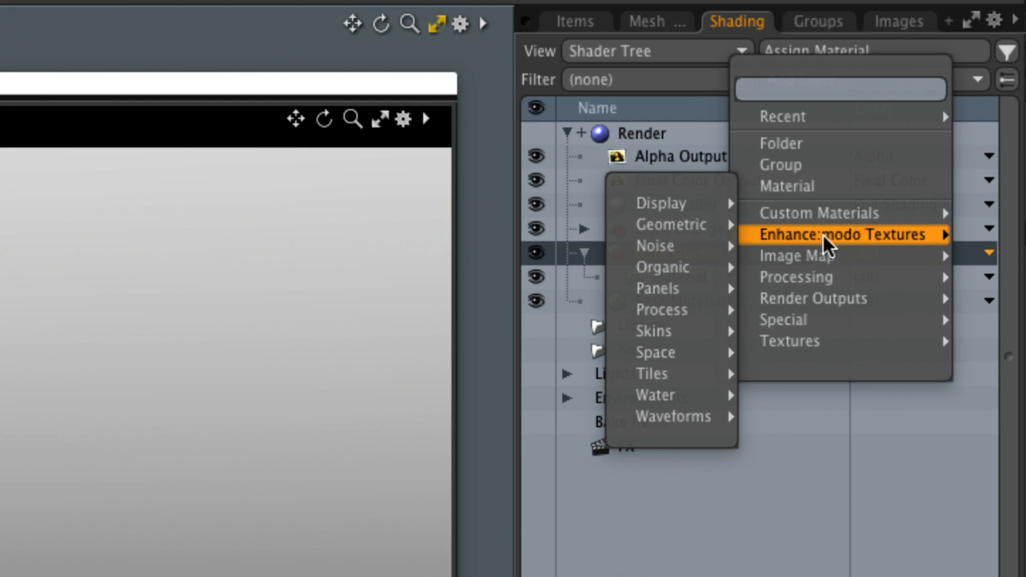
pyautogui.moveTo(689, 272)
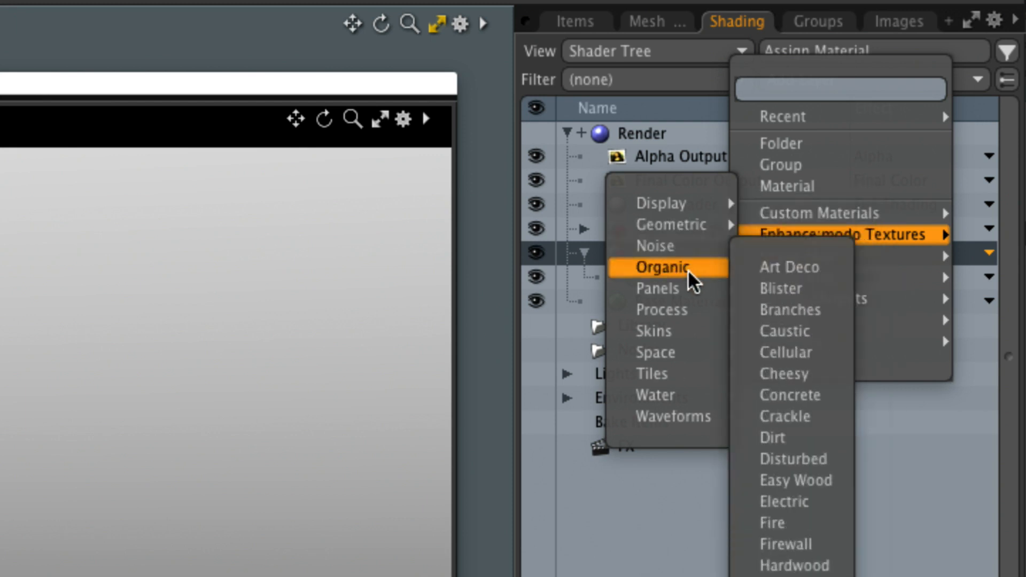
pyautogui.moveTo(685, 249)
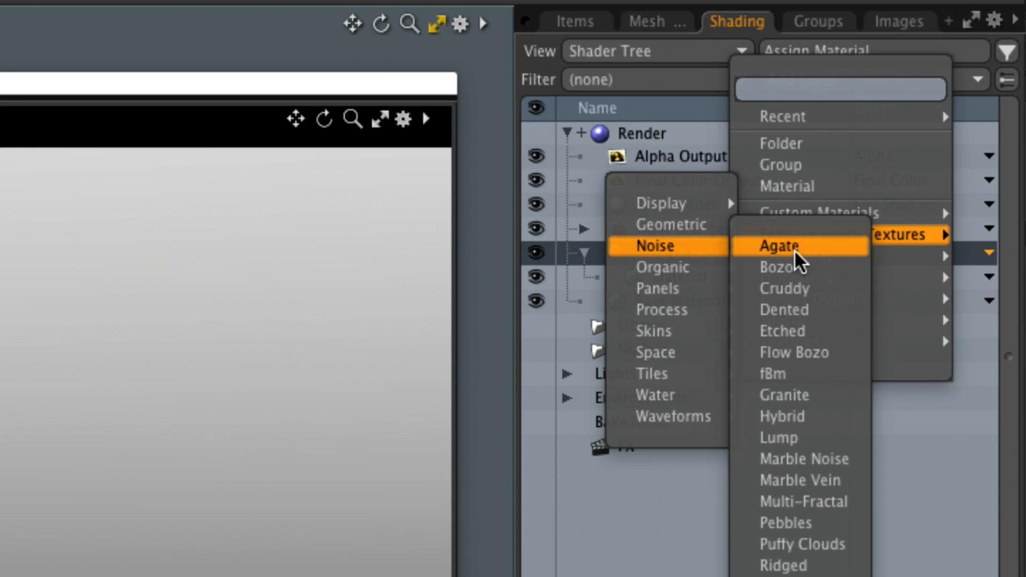
pyautogui.click(799, 266)
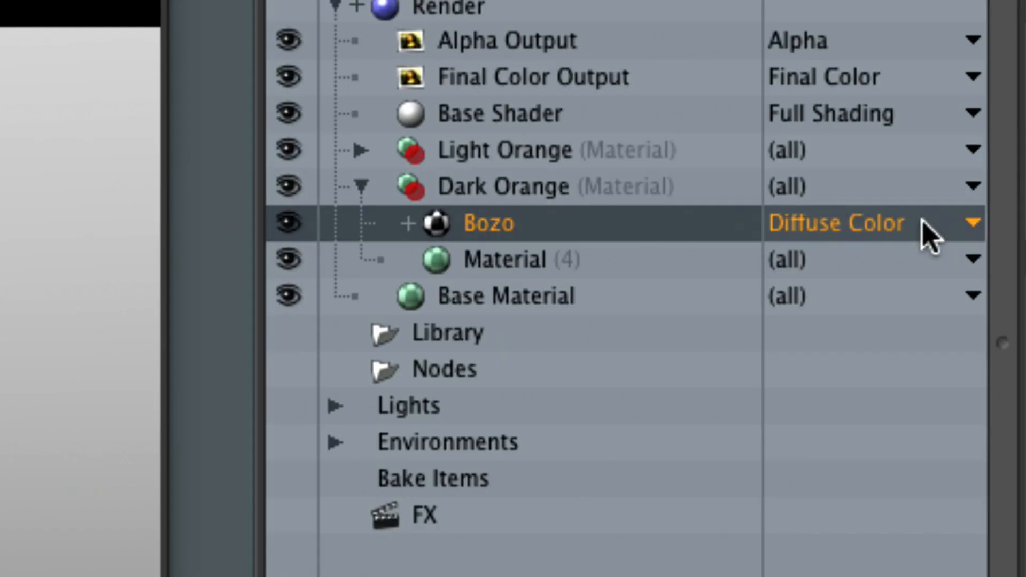
# Step: Change the Bozo texture's effect to the Bump surface shading channel
pyautogui.click(911, 202)
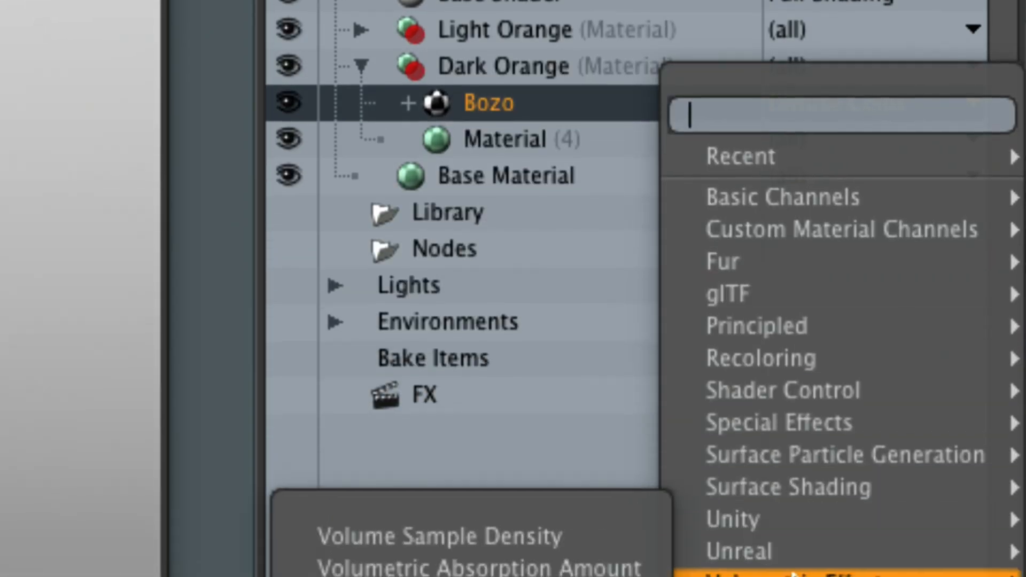
pyautogui.moveTo(803, 496)
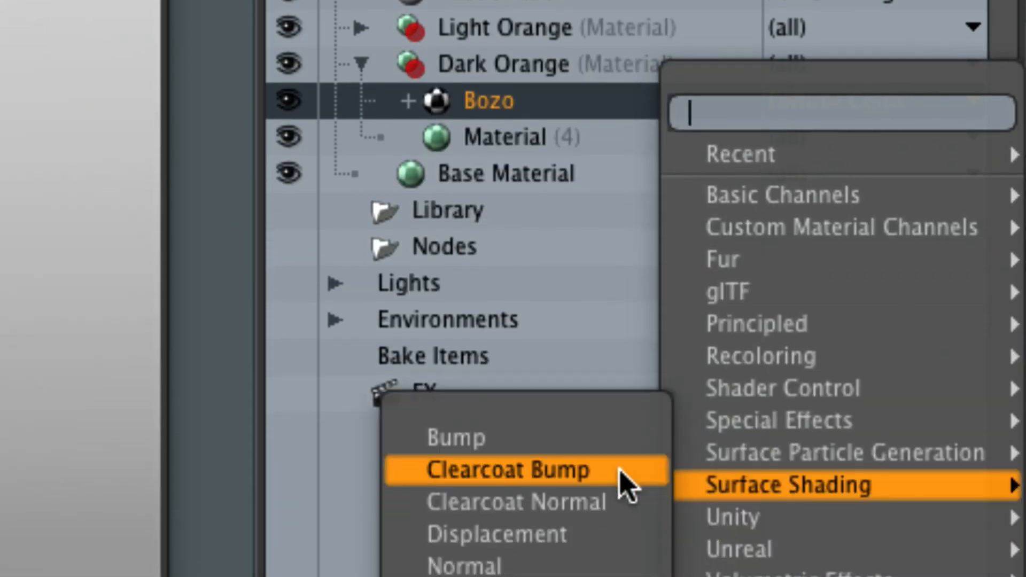
pyautogui.click(621, 442)
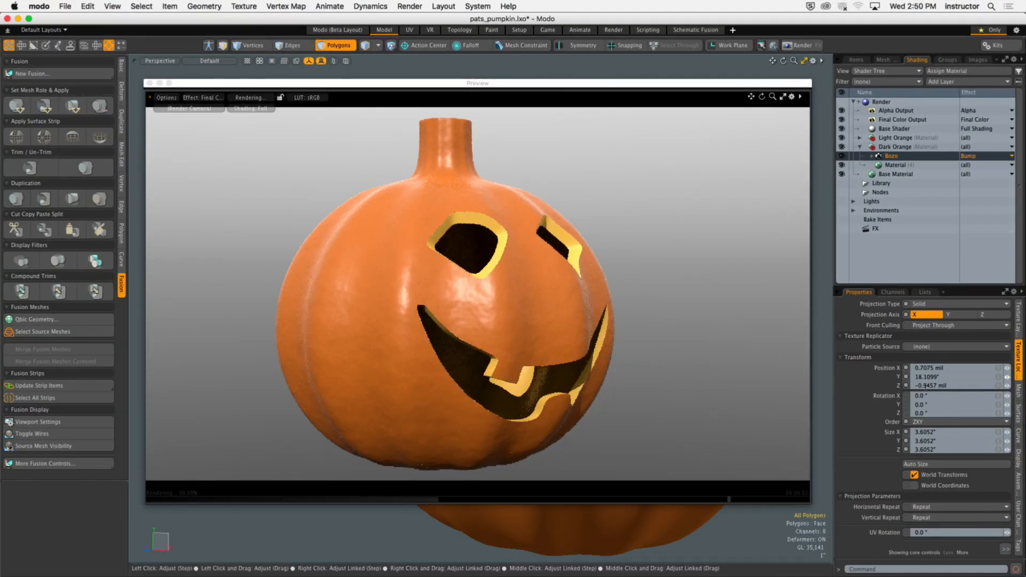
# Step: Enlarge the Properties area, show the Bozo texture's layer settings, and set its Gain to 57.5% and then 82%
pyautogui.moveTo(937, 287); pyautogui.dragTo(937, 143)
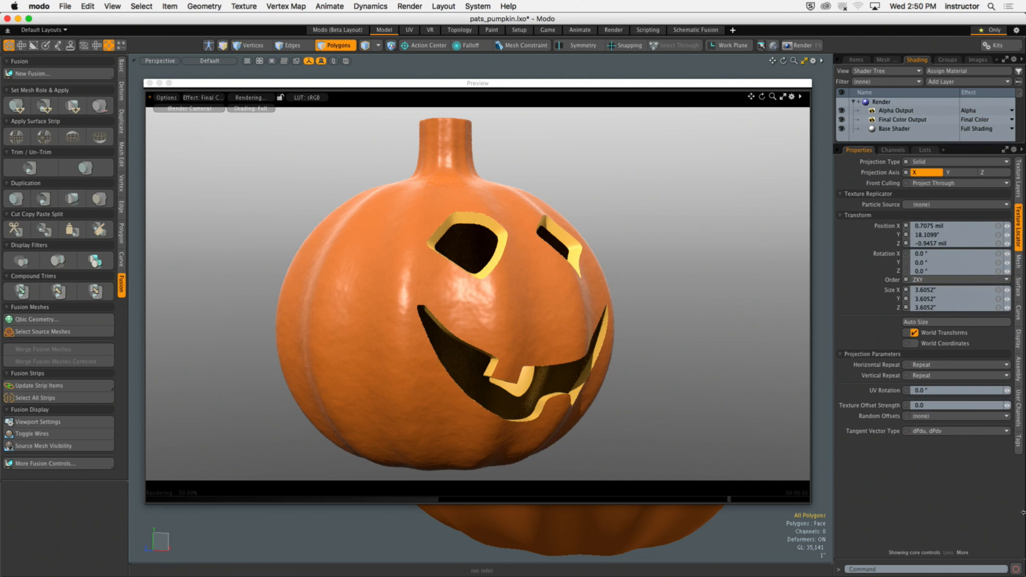
pyautogui.click(1021, 195)
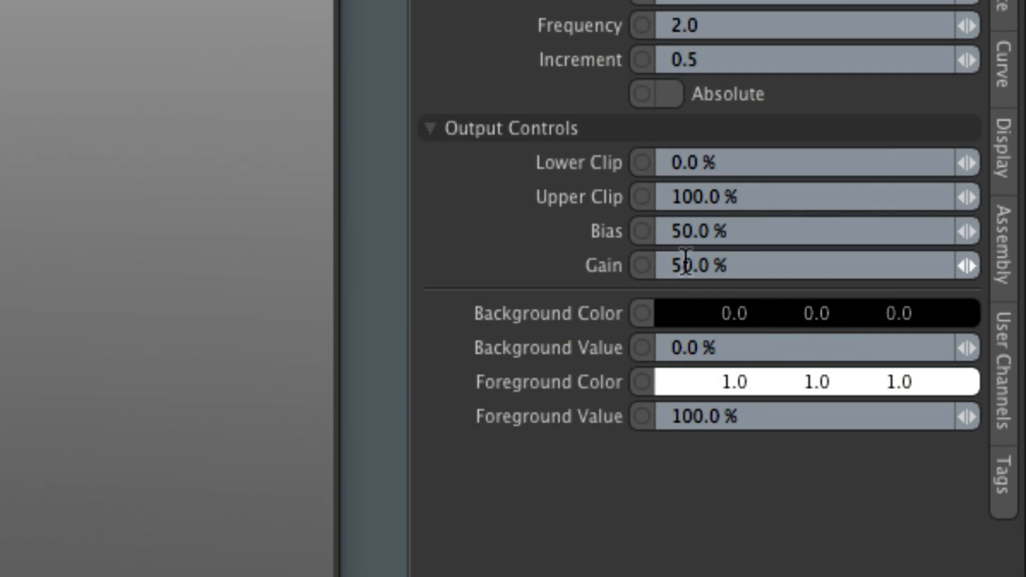
pyautogui.click(759, 231)
pyautogui.click(659, 258)
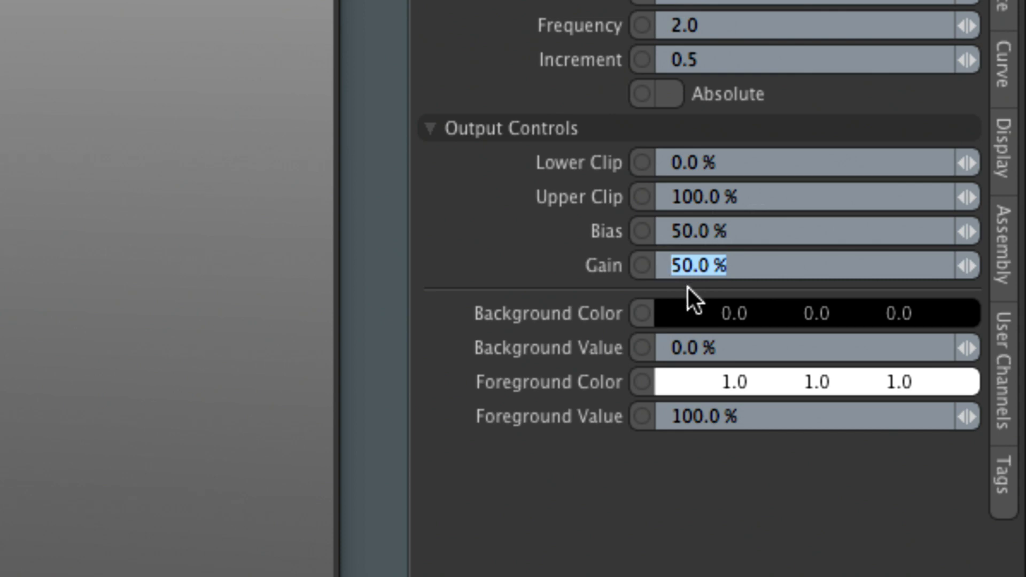
pyautogui.moveTo(742, 231); pyautogui.dragTo(637, 233)
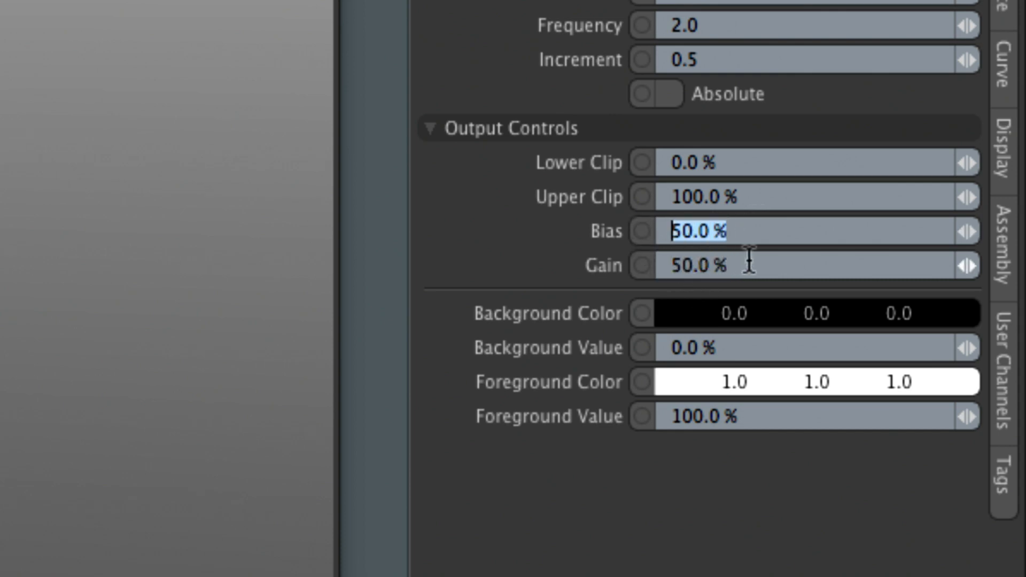
pyautogui.moveTo(750, 262); pyautogui.dragTo(635, 256)
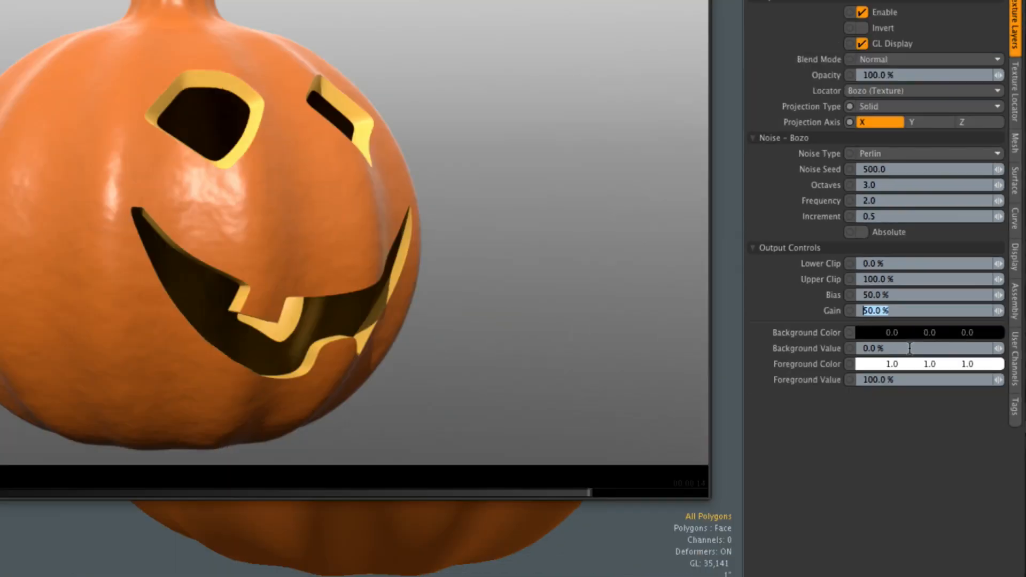
pyautogui.write('57.5')
pyautogui.press('Return')
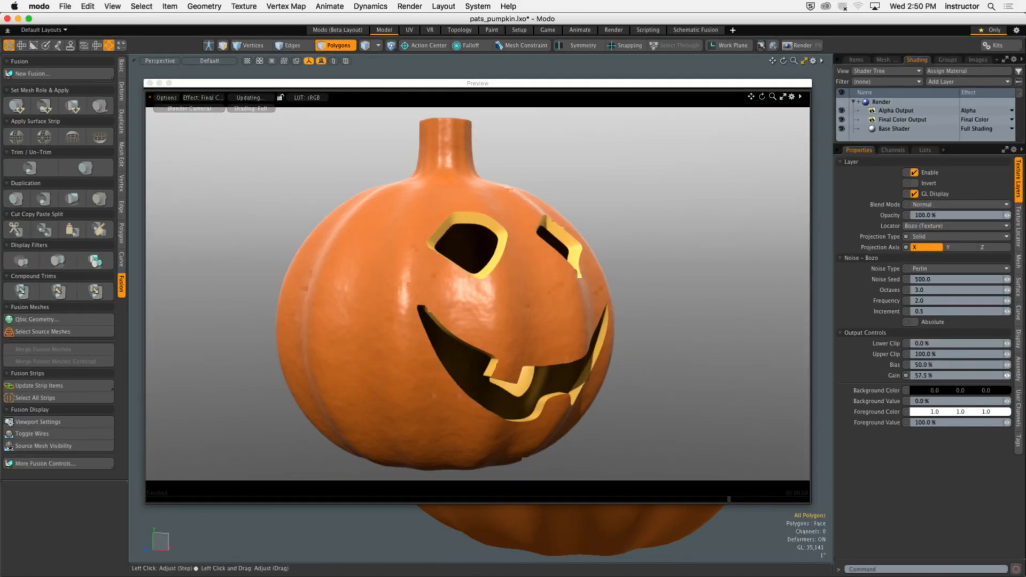
pyautogui.moveTo(1007, 376); pyautogui.dragTo(1008, 375)
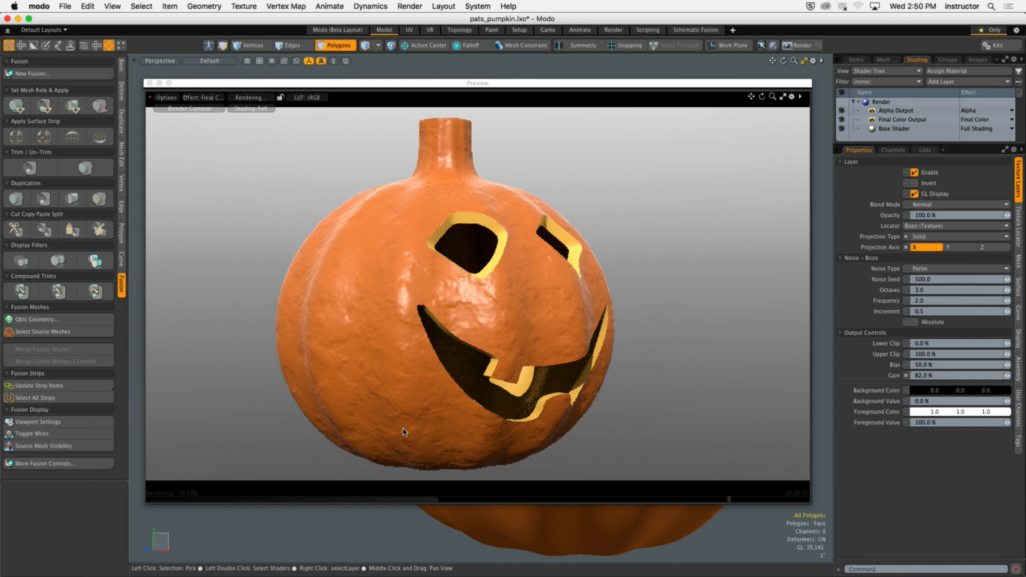
pyautogui.click(494, 316)
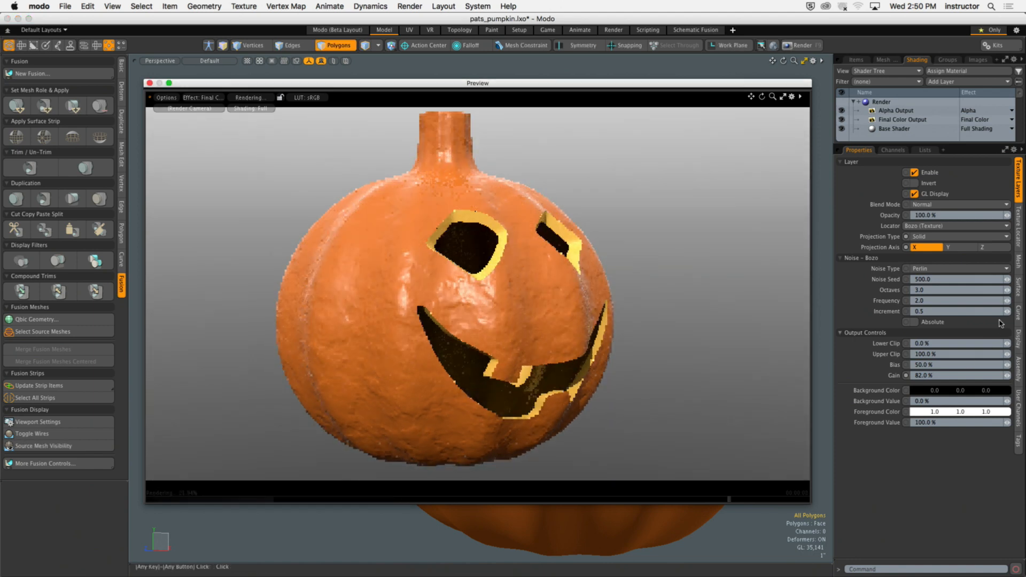
# Step: Set the Bozo texture's Gain to 93%, Bias to 62.5% and Frequency to 4.0, checking the bumps in the Preview
pyautogui.moveTo(1009, 376); pyautogui.dragTo(1010, 365)
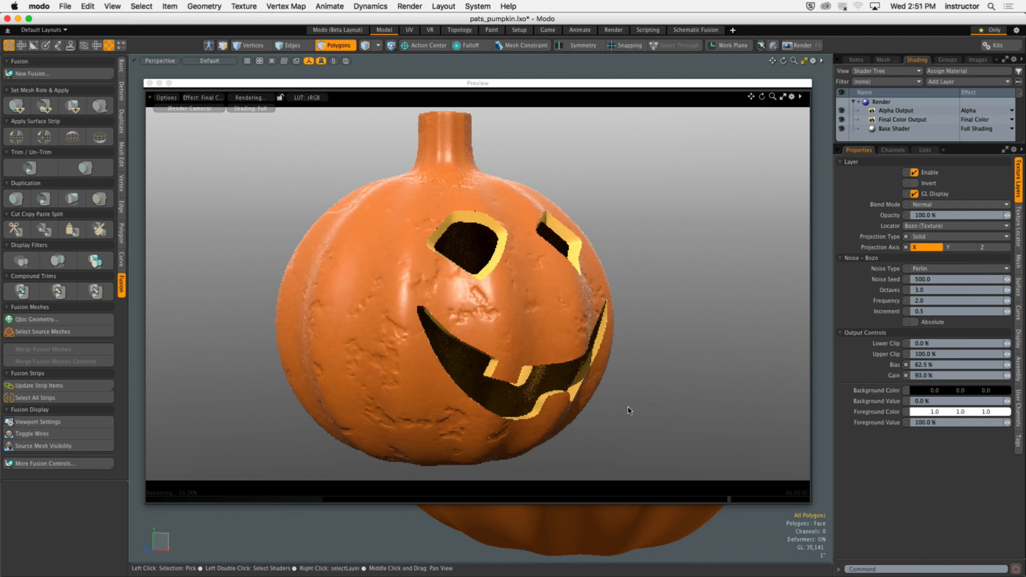
pyautogui.keyDown('alt'); pyautogui.moveTo(390, 296); pyautogui.dragTo(390, 308); pyautogui.keyUp('alt')
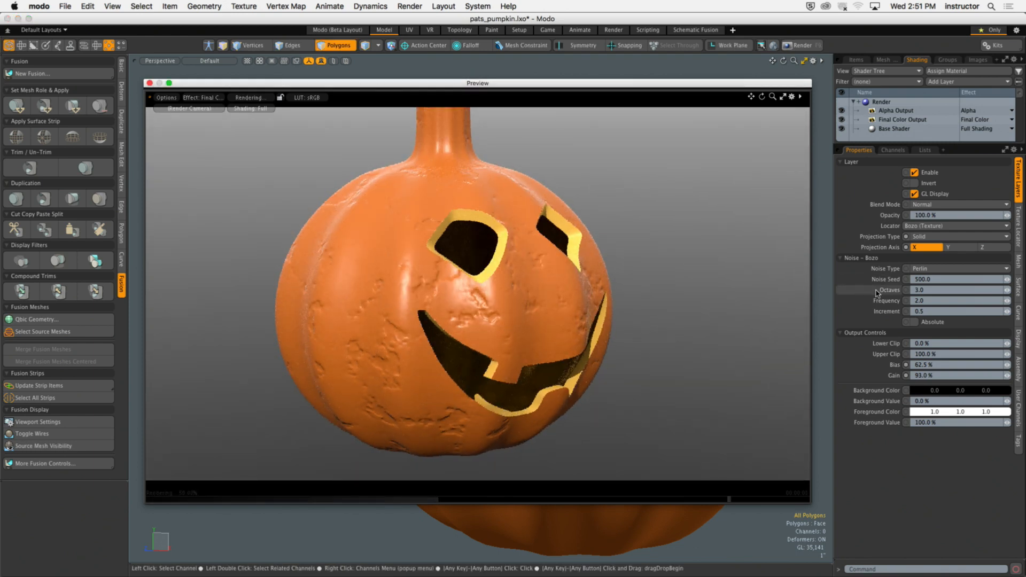
pyautogui.moveTo(1007, 303); pyautogui.dragTo(1024, 303)
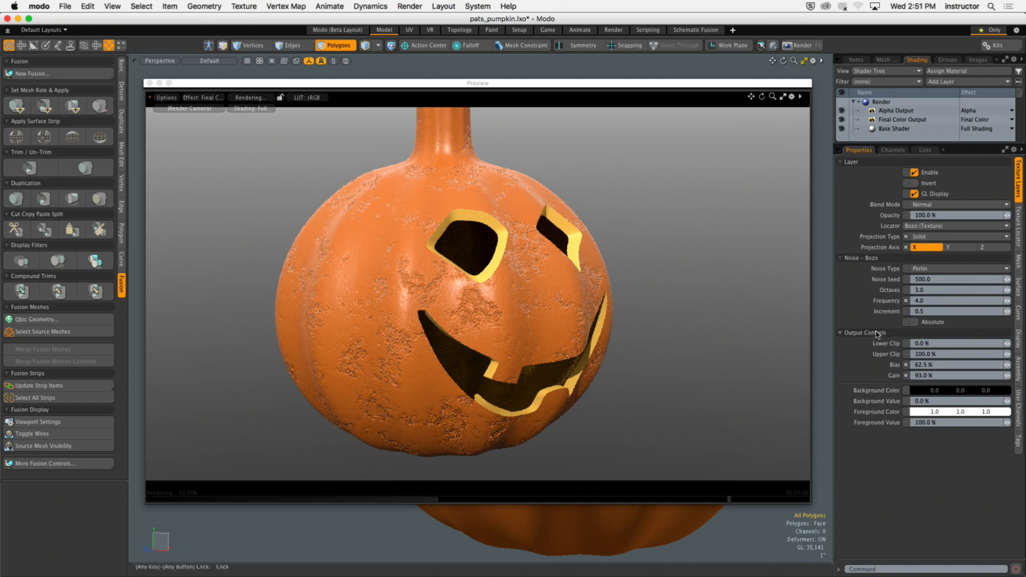
pyautogui.keyDown('alt'); pyautogui.moveTo(652, 346); pyautogui.dragTo(642, 339); pyautogui.keyUp('alt')
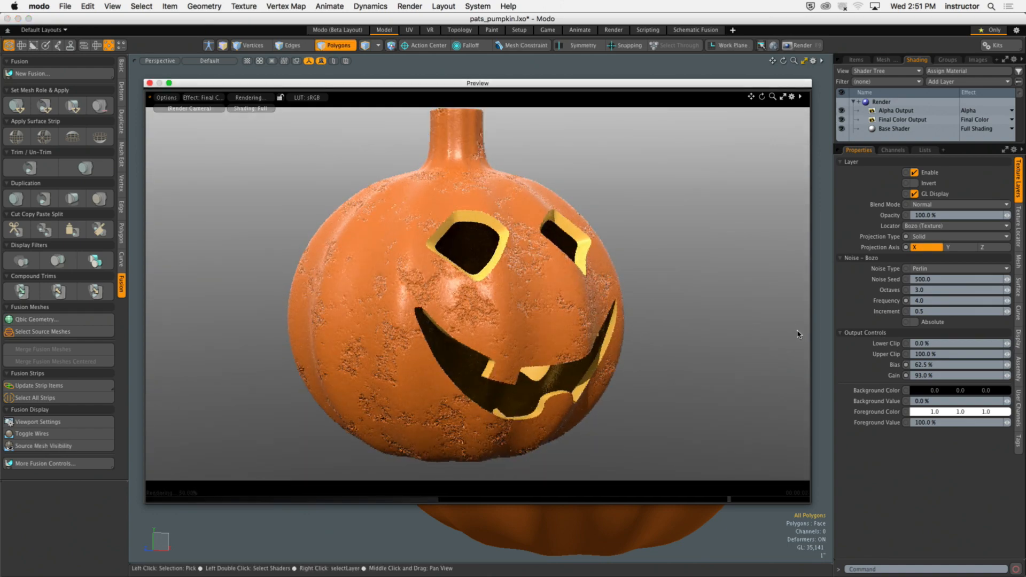
# Step: Enlarge the Shader Tree area again and delete the Bozo texture from the Dark Orange group
pyautogui.click(894, 150)
pyautogui.moveTo(899, 145); pyautogui.dragTo(899, 234)
pyautogui.rightClick(891, 159)
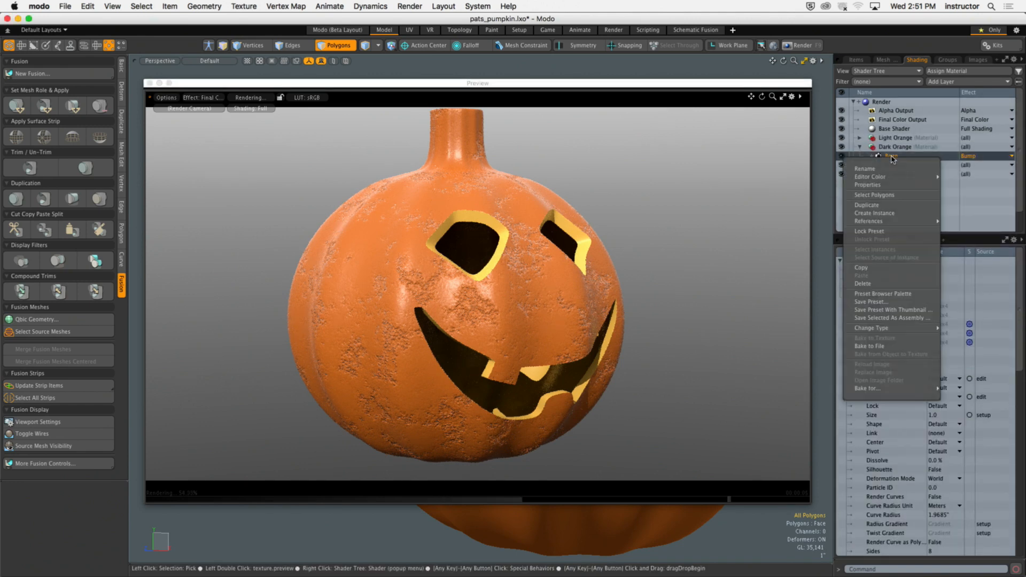
pyautogui.click(875, 283)
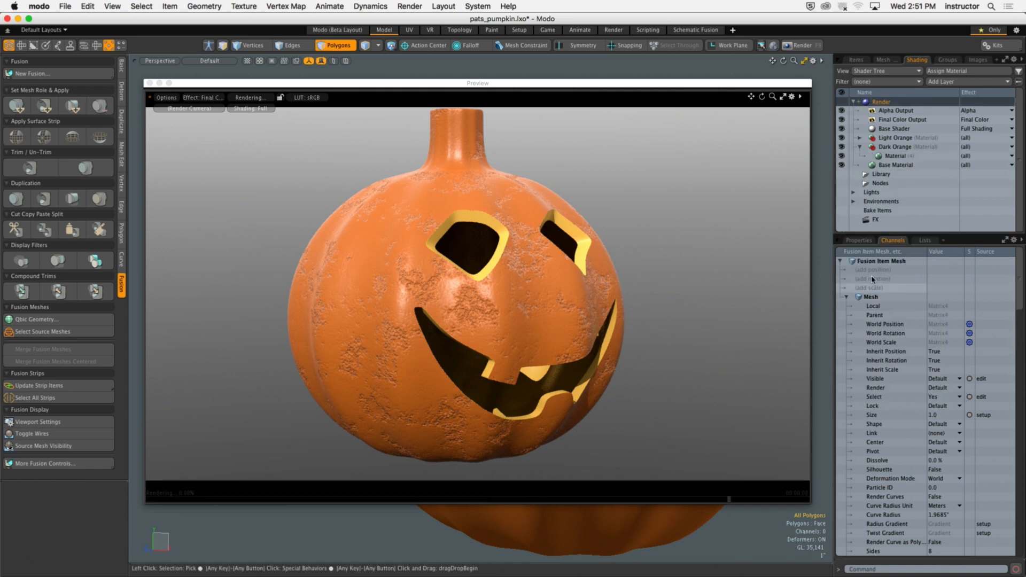
# Step: Add a Lump noise texture from the Enhance:modo textures to the Dark Orange material group
pyautogui.click(955, 83)
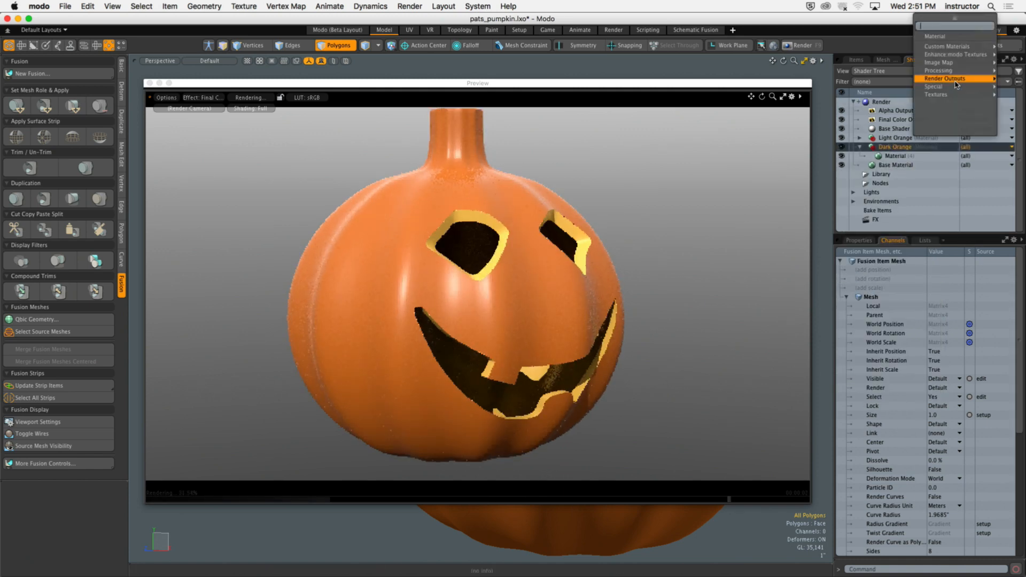
pyautogui.moveTo(957, 55)
pyautogui.moveTo(902, 63)
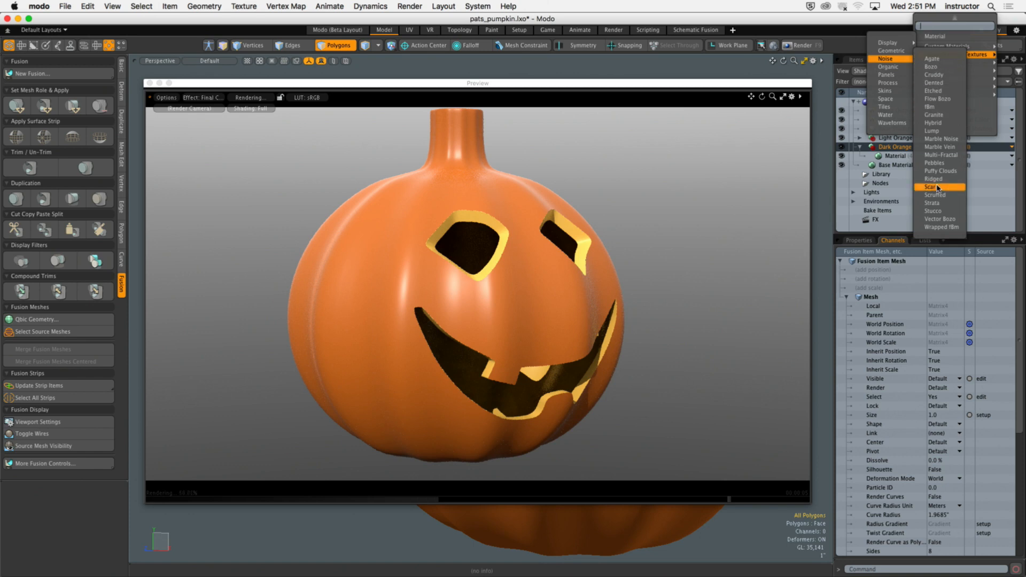
pyautogui.click(932, 131)
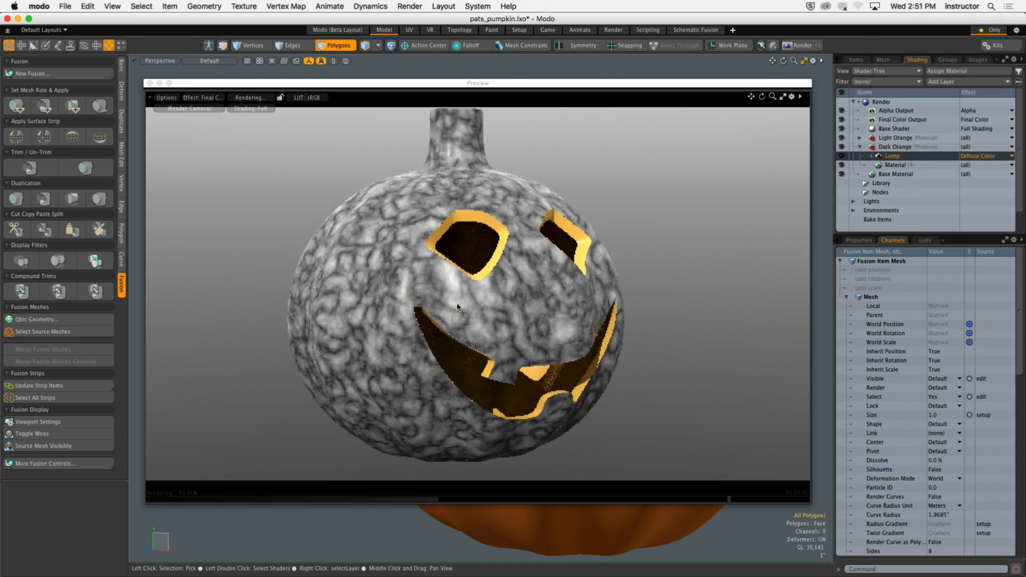
# Step: Change the Lump texture's effect to Bump and examine the pumpkin's skin from several angles in the Preview
pyautogui.click(981, 155)
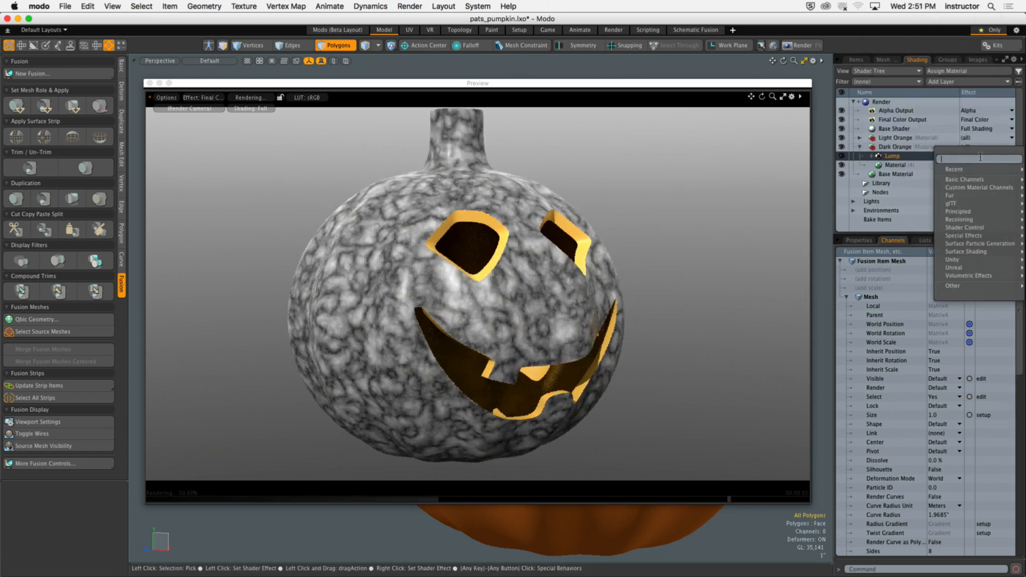
pyautogui.moveTo(969, 170)
pyautogui.click(925, 159)
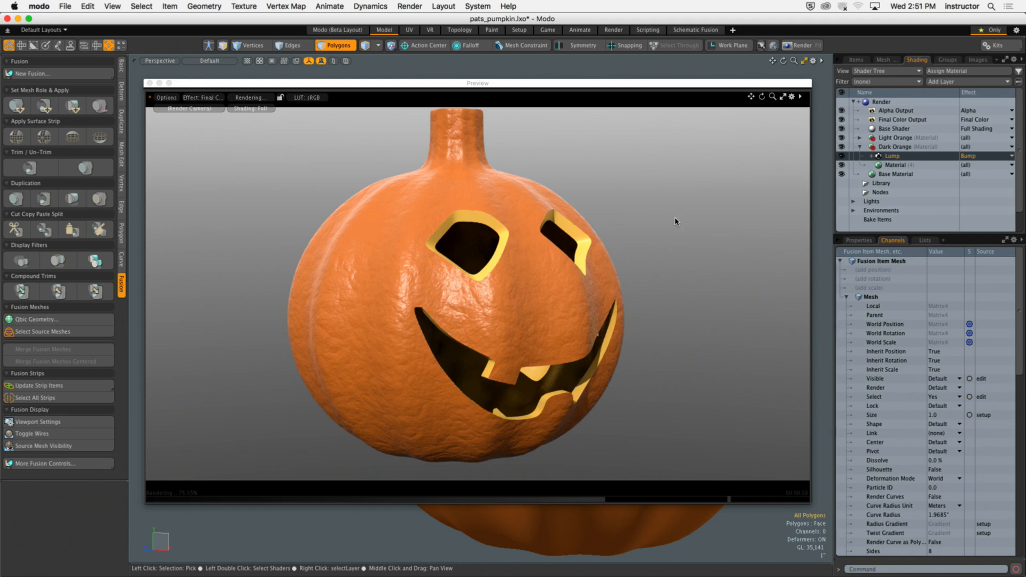
pyautogui.moveTo(466, 227)
pyautogui.keyDown('alt'); pyautogui.mouseDown()
pyautogui.moveTo(466, 242)
pyautogui.moveTo(448, 242)
pyautogui.moveTo(457, 236)
pyautogui.mouseUp(); pyautogui.keyUp('alt')
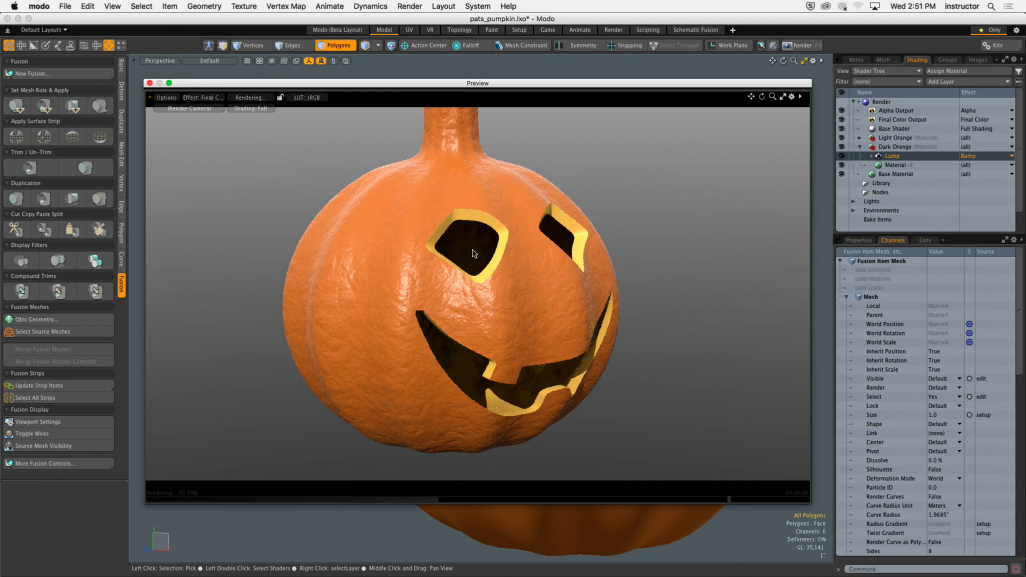
pyautogui.keyDown('alt'); pyautogui.keyDown('shift'); pyautogui.moveTo(320, 214); pyautogui.dragTo(339, 232); pyautogui.keyUp('shift'); pyautogui.keyUp('alt')
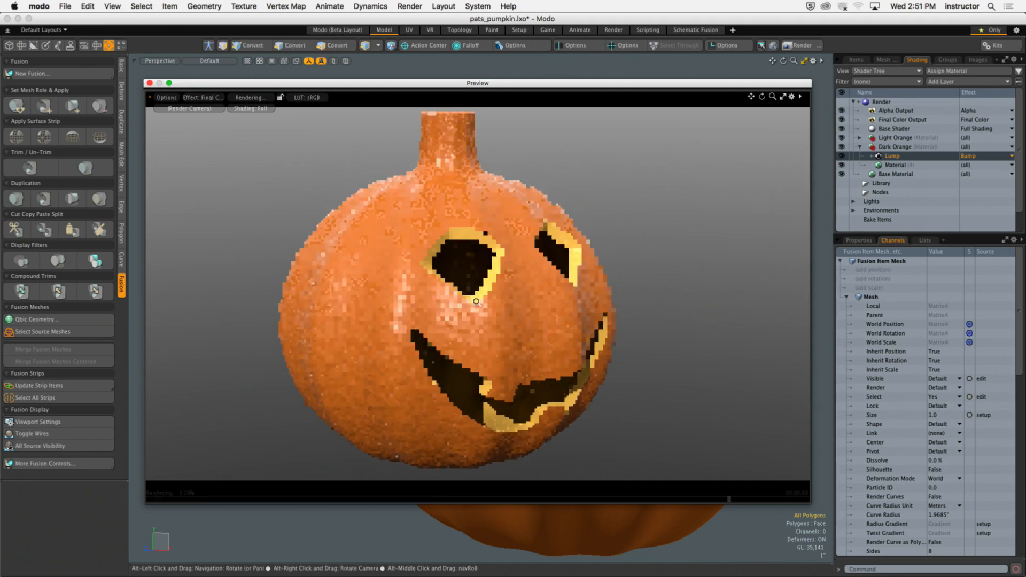
pyautogui.keyDown('alt'); pyautogui.moveTo(558, 314); pyautogui.dragTo(568, 308); pyautogui.keyUp('alt')
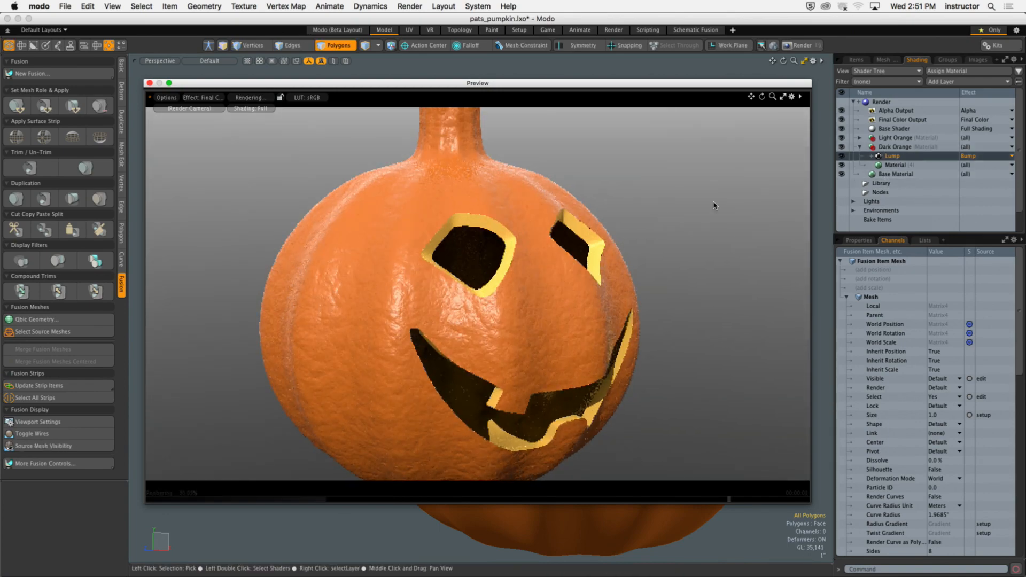
# Step: Try a Scar noise texture from the Enhance:modo textures in the Dark Orange material group and delete it
pyautogui.click(895, 146)
pyautogui.click(951, 81)
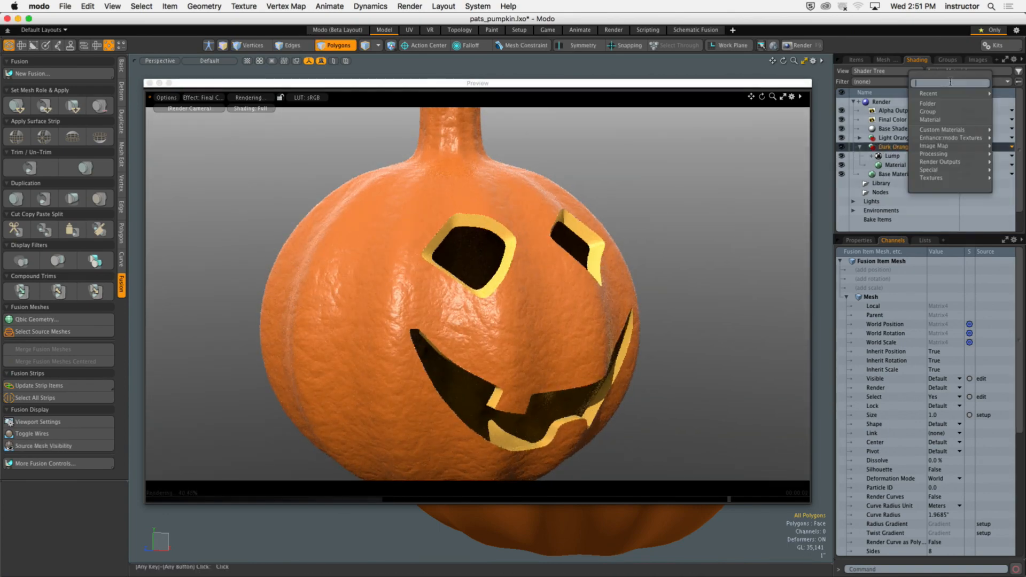
pyautogui.moveTo(962, 137)
pyautogui.moveTo(892, 143)
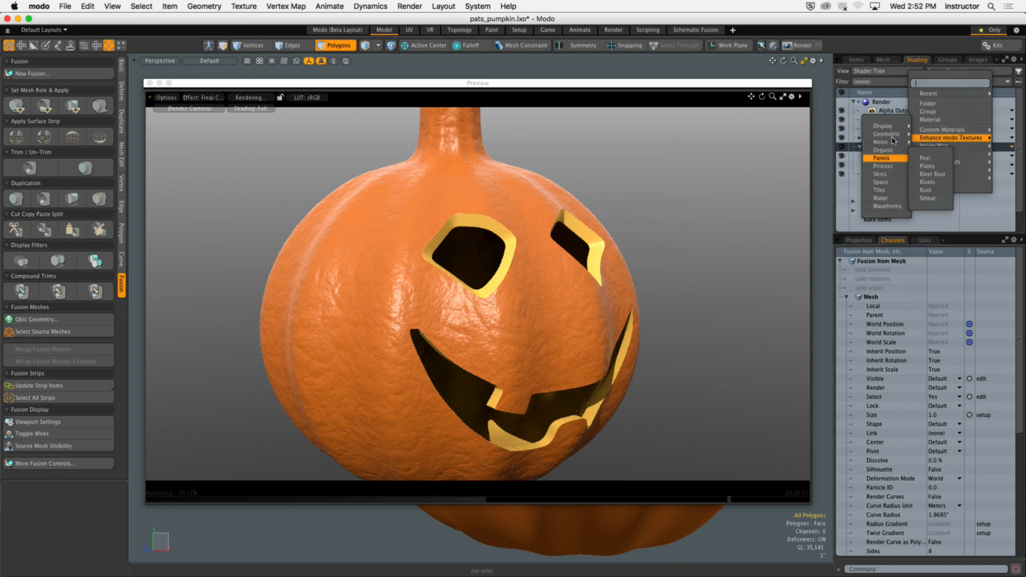
pyautogui.click(929, 270)
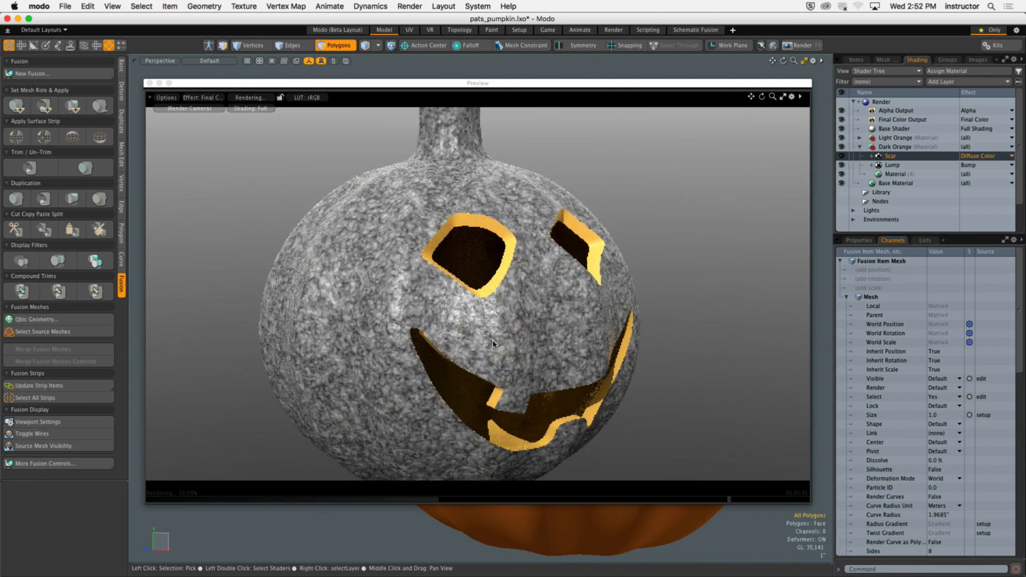
pyautogui.press('Delete')
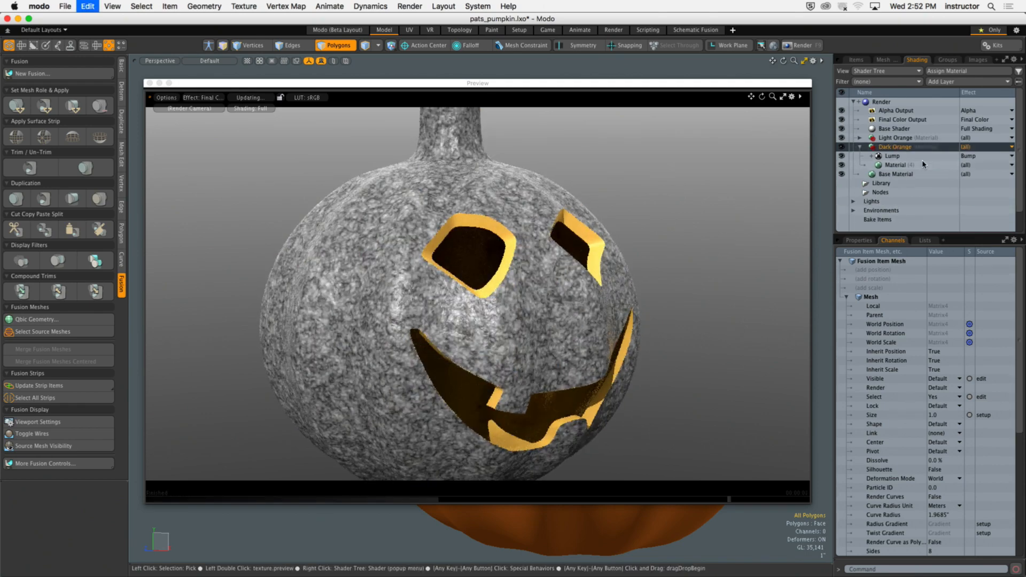
# Step: Add a Pebbles noise texture from the Enhance:modo textures to the Dark Orange material group
pyautogui.click(954, 82)
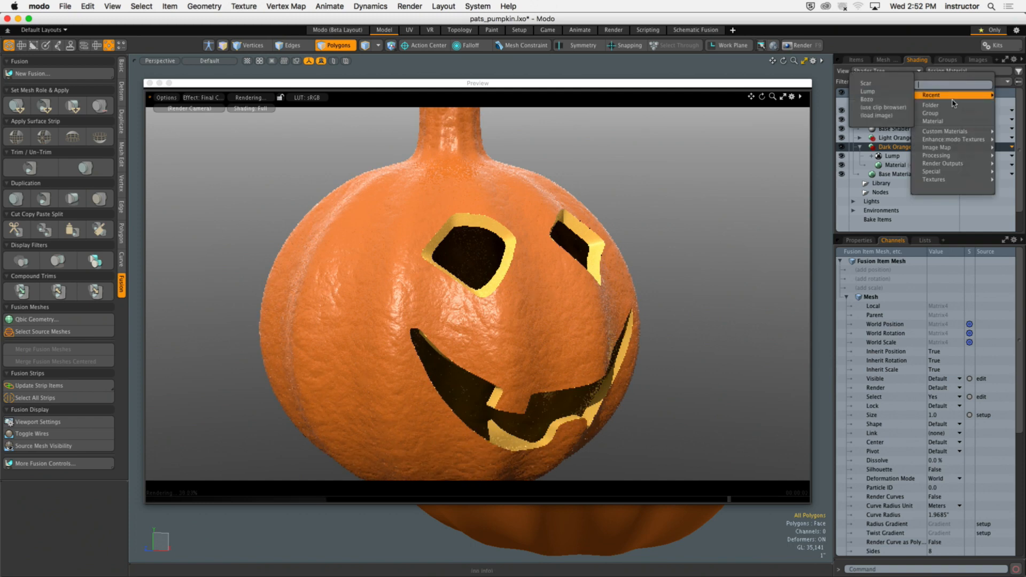
pyautogui.moveTo(981, 139)
pyautogui.moveTo(908, 141)
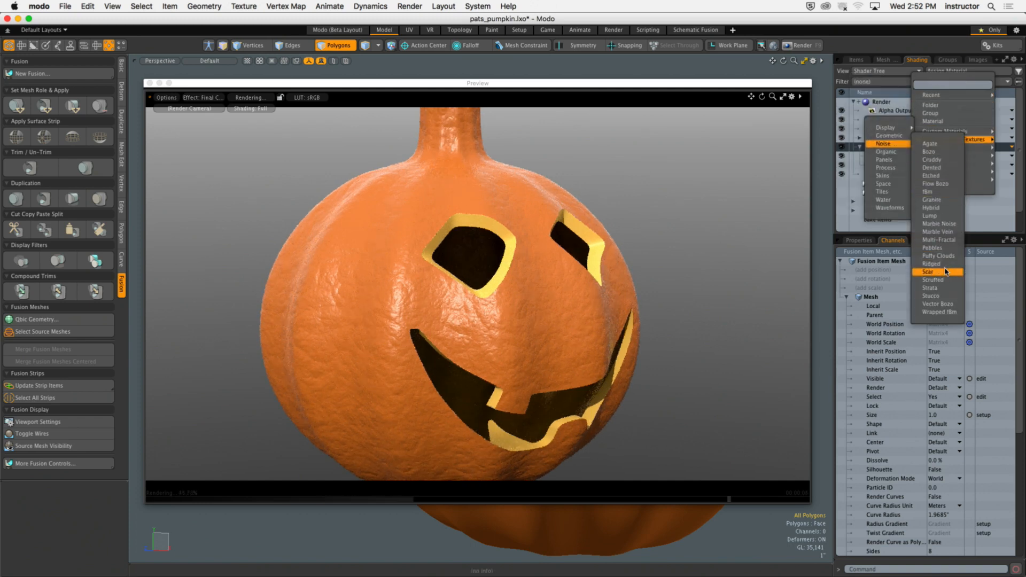
pyautogui.click(932, 248)
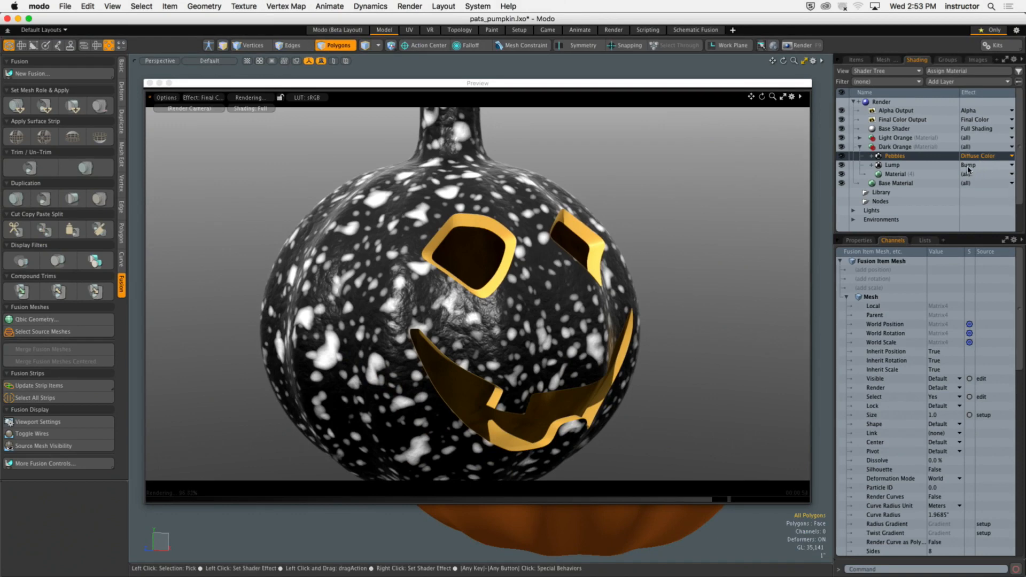
# Step: Change the Lump texture's effect to Diffuse Color, like the Pebbles layer above it
pyautogui.click(892, 165)
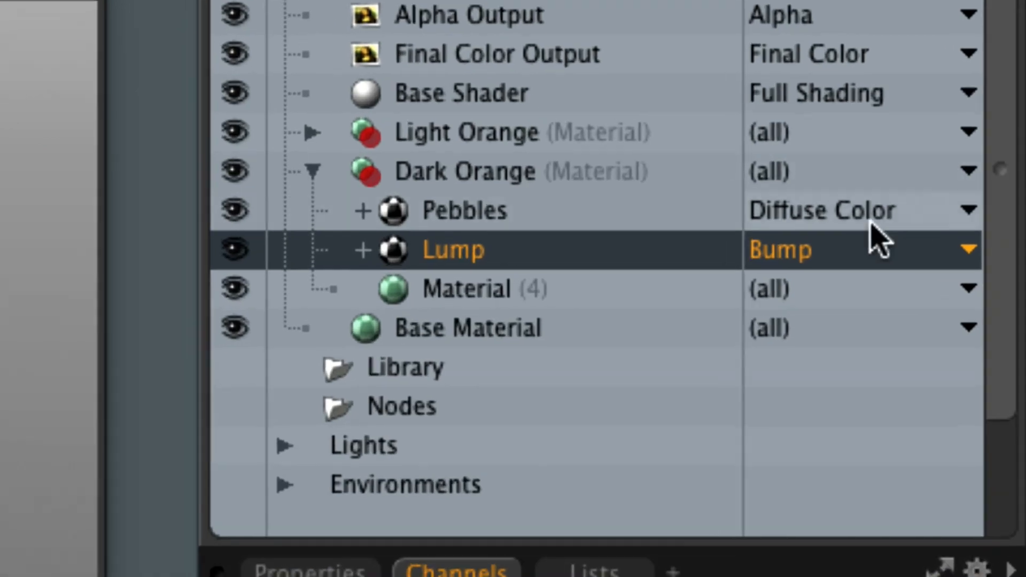
pyautogui.click(983, 165)
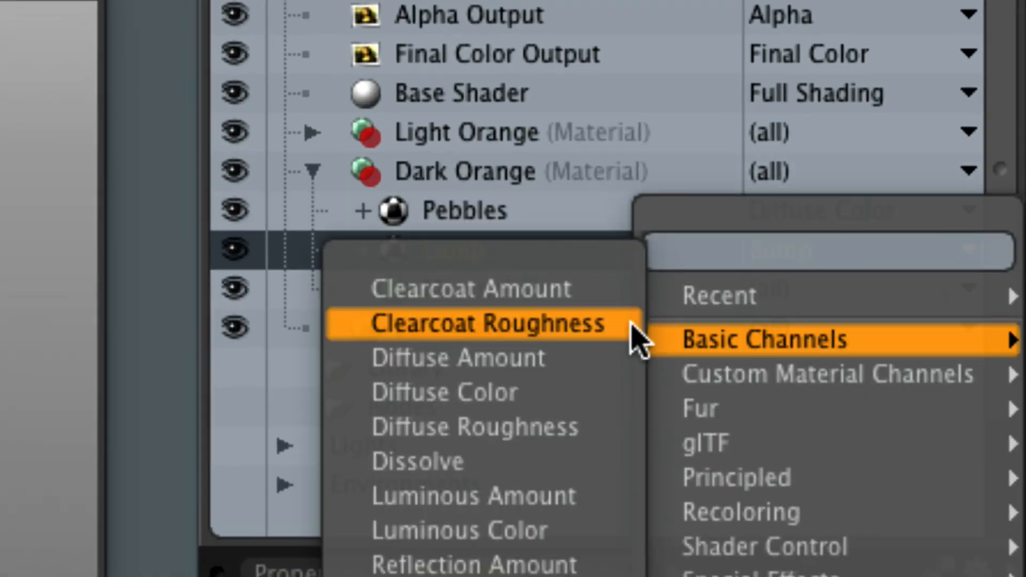
pyautogui.moveTo(704, 299)
pyautogui.moveTo(735, 342)
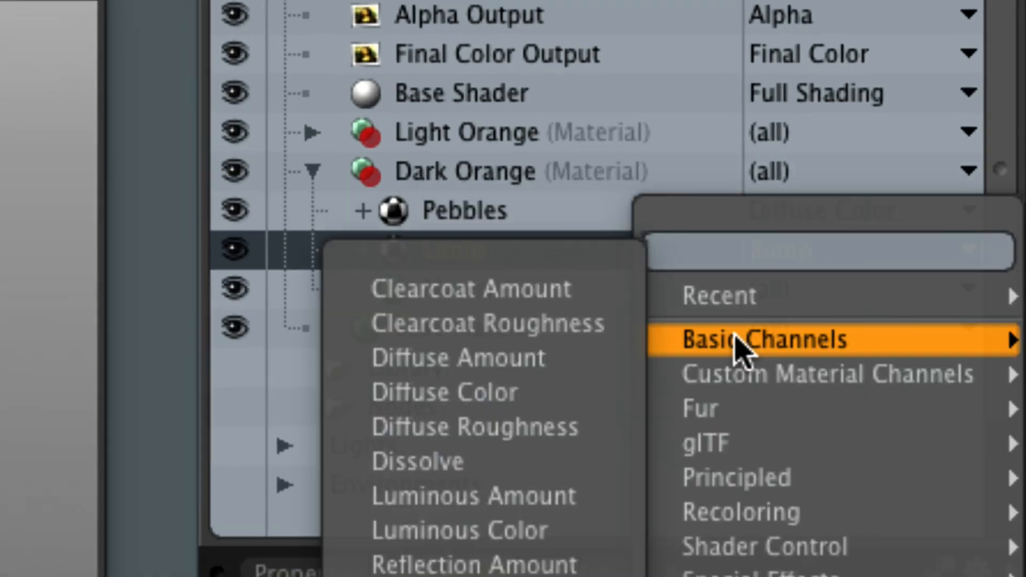
pyautogui.click(522, 395)
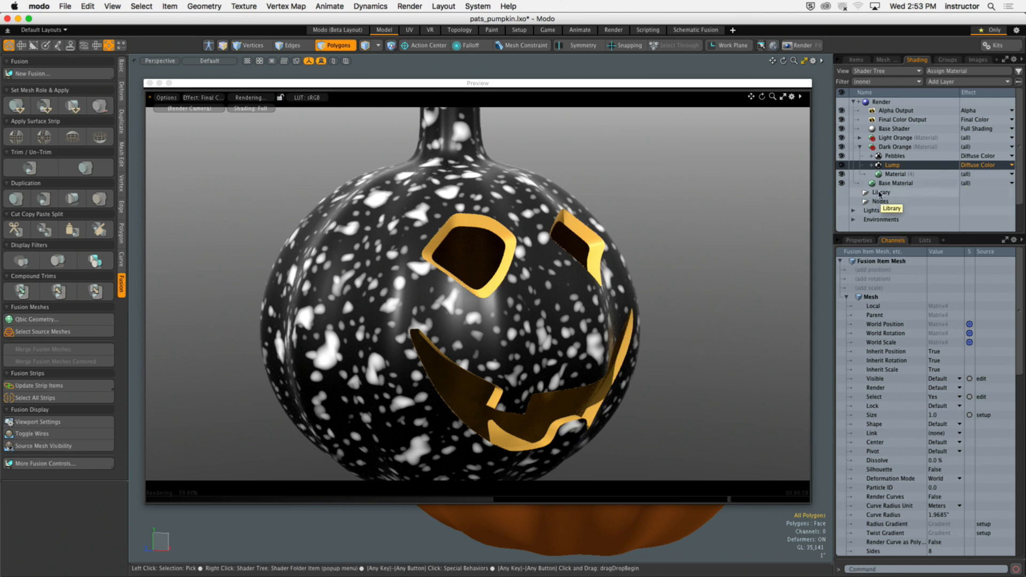
# Step: Hide and re-enable the Pebbles layer to compare it with the Lump texture, and set its blend mode to Screen
pyautogui.click(841, 157)
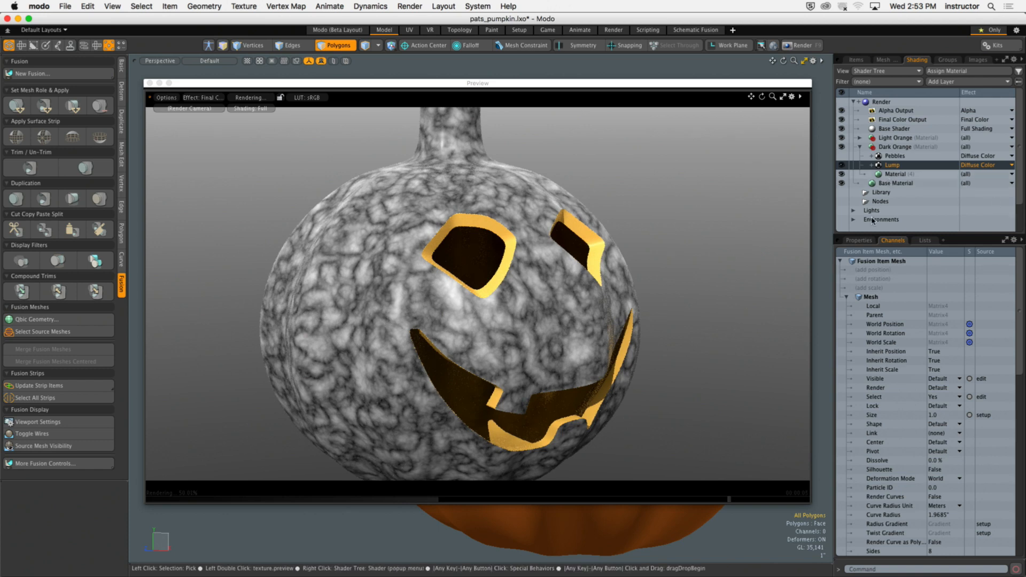
pyautogui.click(859, 241)
pyautogui.click(896, 156)
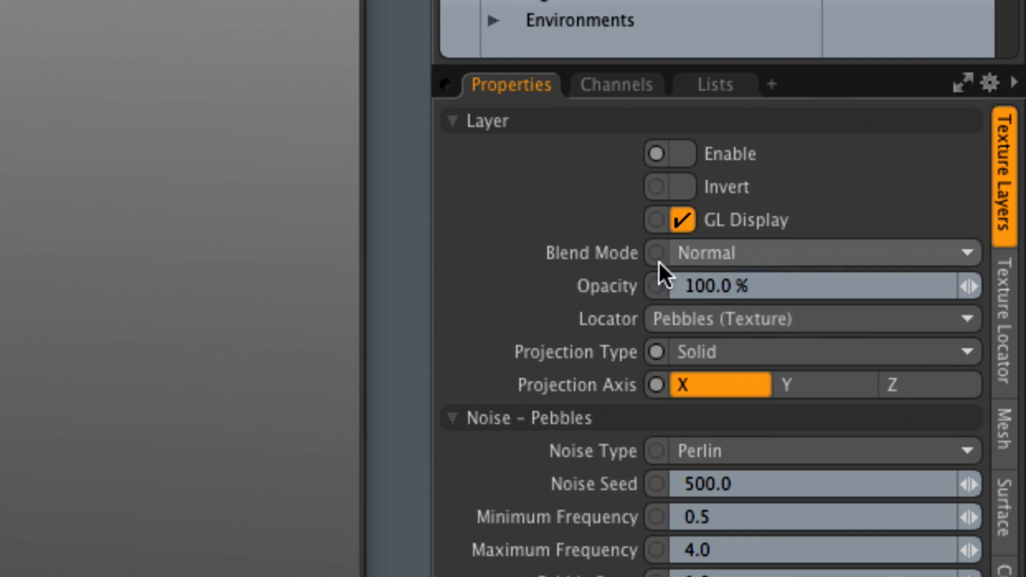
pyautogui.click(748, 287)
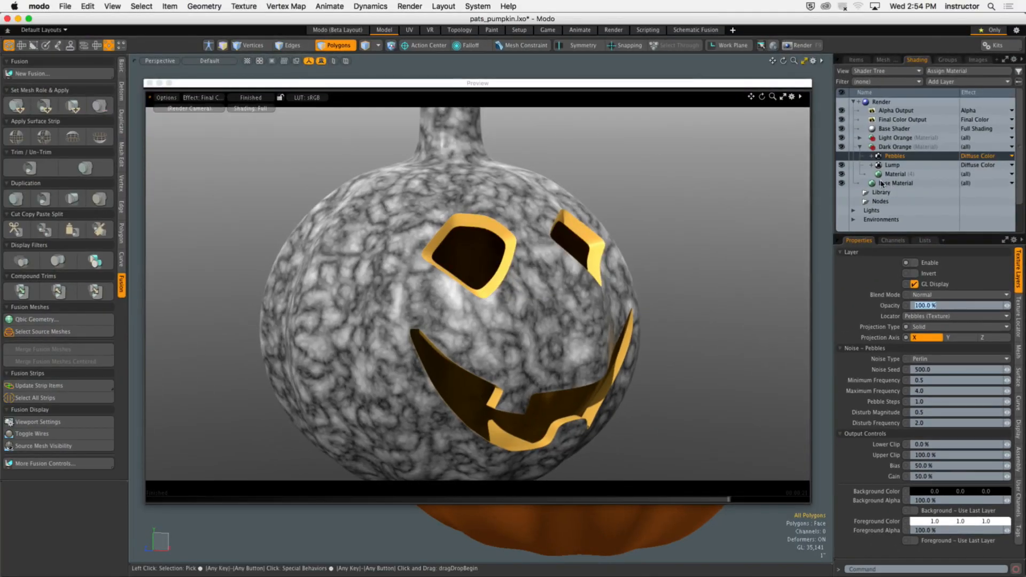
pyautogui.click(914, 262)
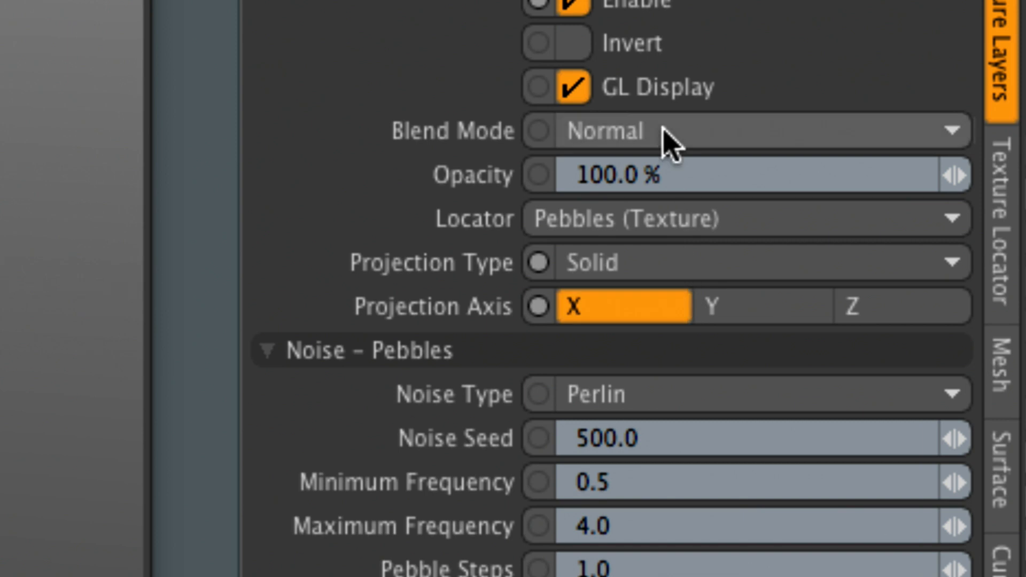
pyautogui.click(731, 172)
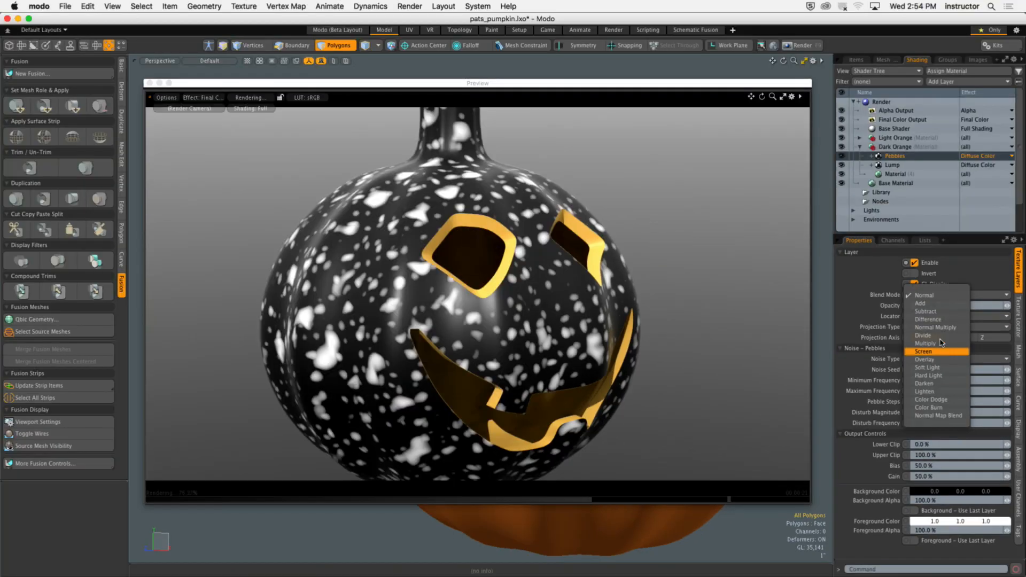
pyautogui.click(940, 351)
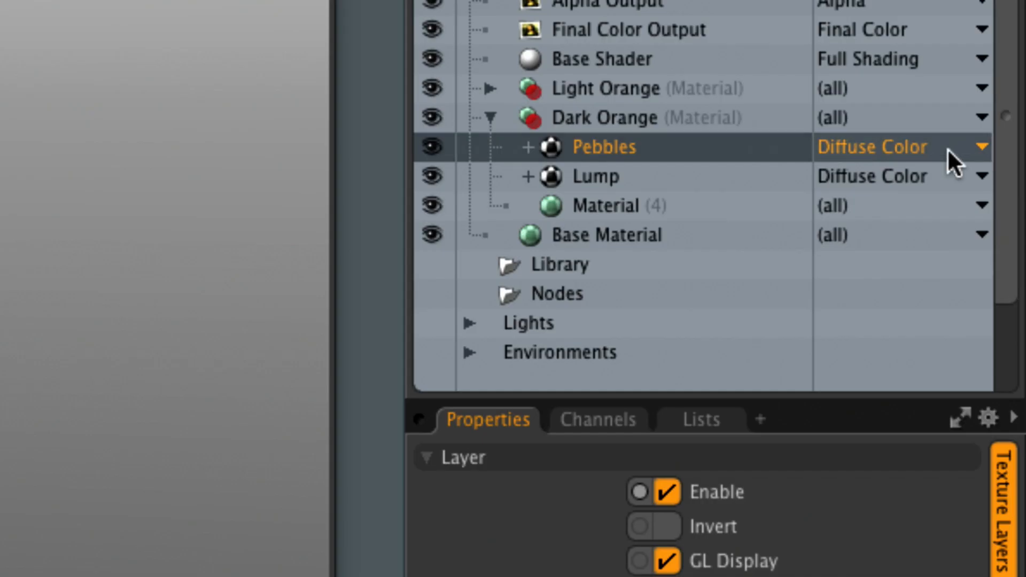
# Step: Set the effects of both the Pebbles and Lump textures to Bump and examine the pumpkin's skin from several angles in the Preview
pyautogui.click(1000, 156)
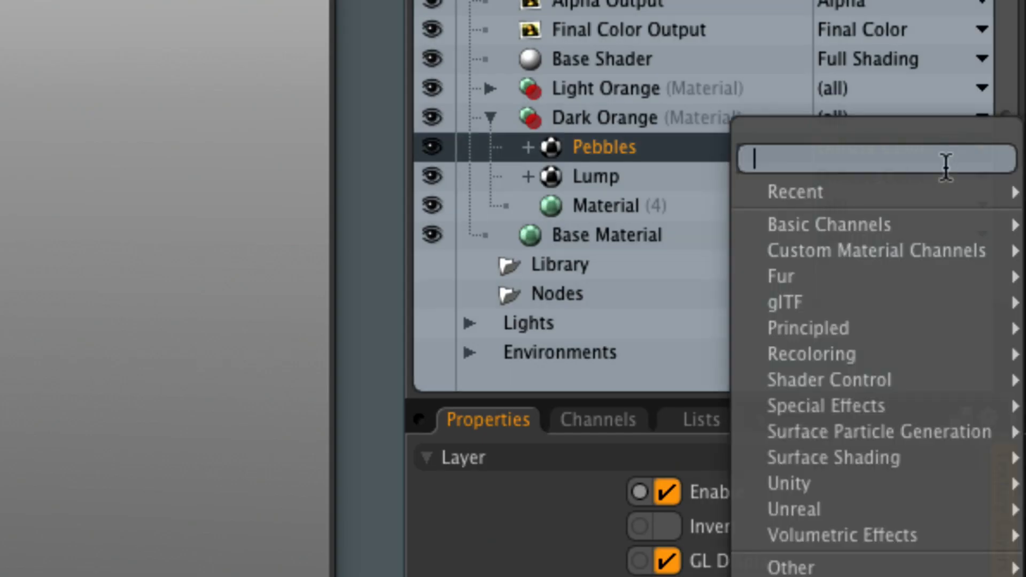
pyautogui.moveTo(841, 194)
pyautogui.click(702, 181)
pyautogui.click(854, 181)
pyautogui.moveTo(851, 220)
pyautogui.click(701, 182)
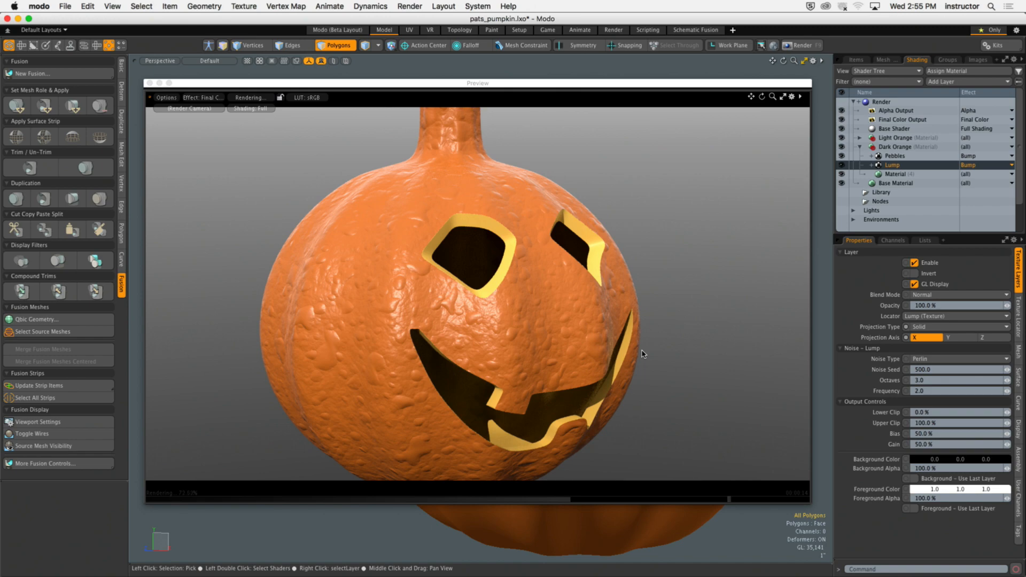
pyautogui.keyDown('alt'); pyautogui.moveTo(609, 327); pyautogui.dragTo(570, 348); pyautogui.keyUp('alt')
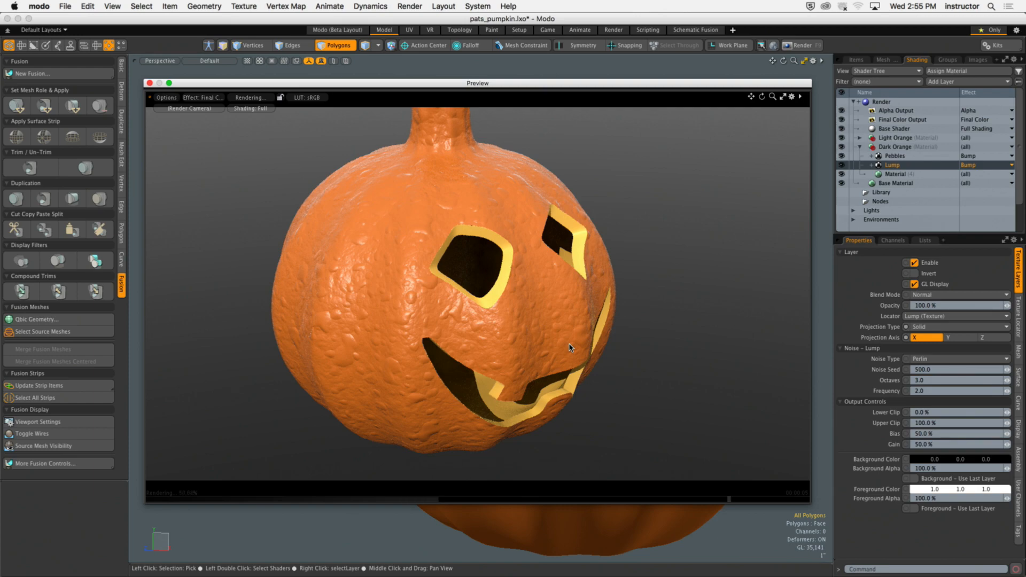
pyautogui.keyDown('alt'); pyautogui.moveTo(570, 348); pyautogui.dragTo(493, 243); pyautogui.keyUp('alt')
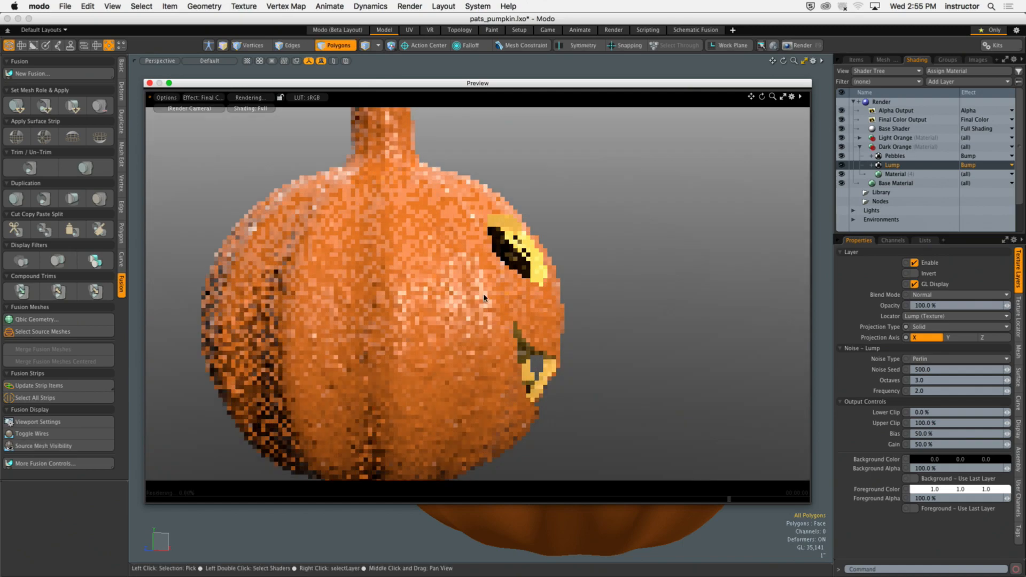
pyautogui.keyDown('alt'); pyautogui.moveTo(568, 298); pyautogui.dragTo(538, 268); pyautogui.keyUp('alt')
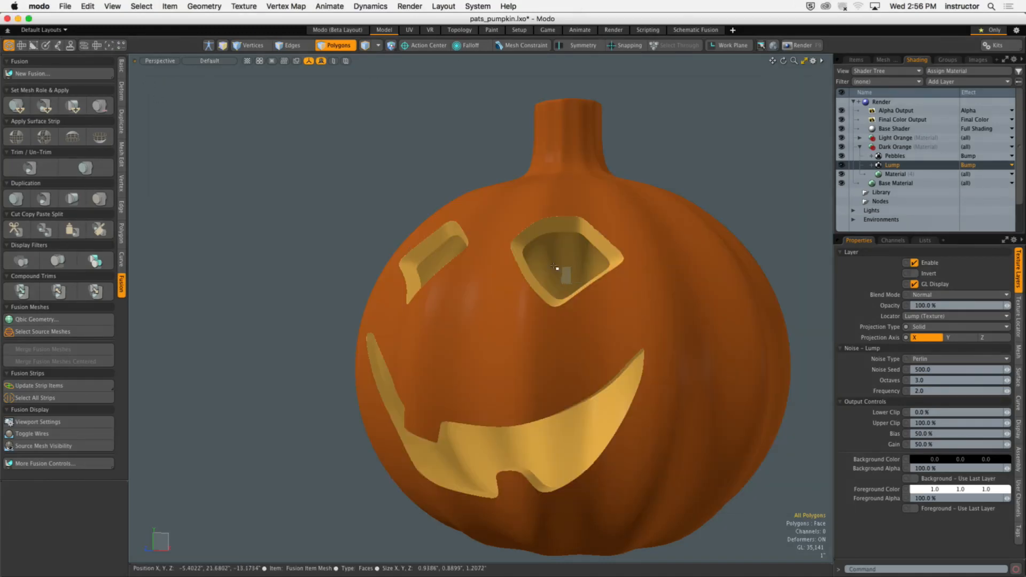
# Step: Add a cylinder as a new mesh item below the Texture Group in the pats_pumpkin scene
pyautogui.keyDown('alt'); pyautogui.moveTo(554, 267); pyautogui.dragTo(491, 214); pyautogui.keyUp('alt')
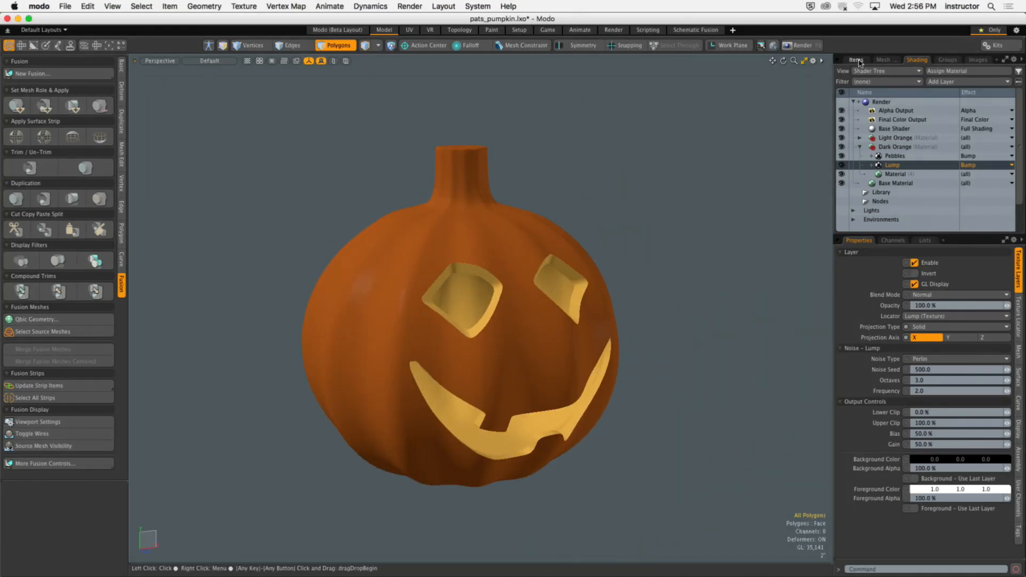
pyautogui.click(857, 60)
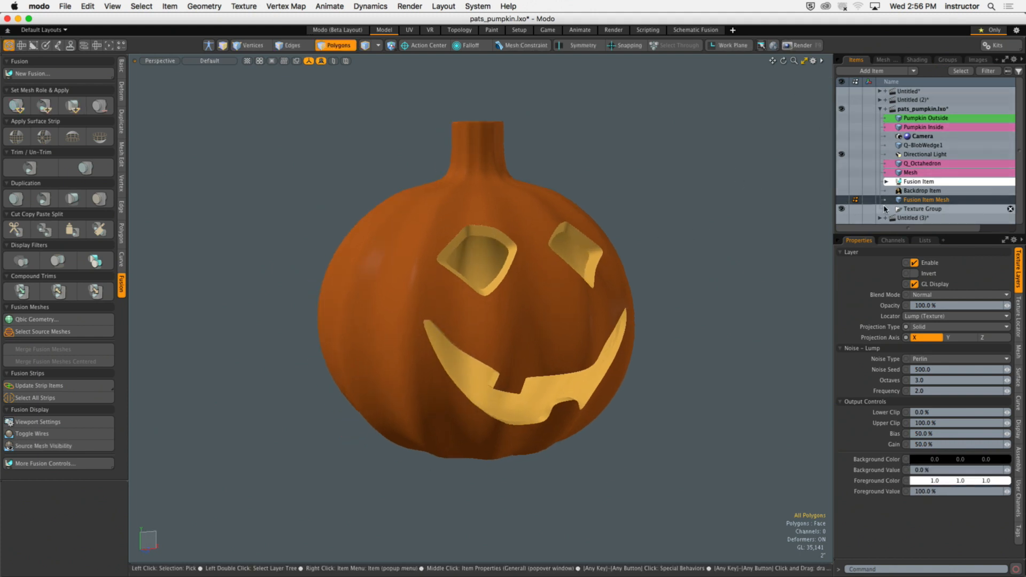
pyautogui.click(913, 209)
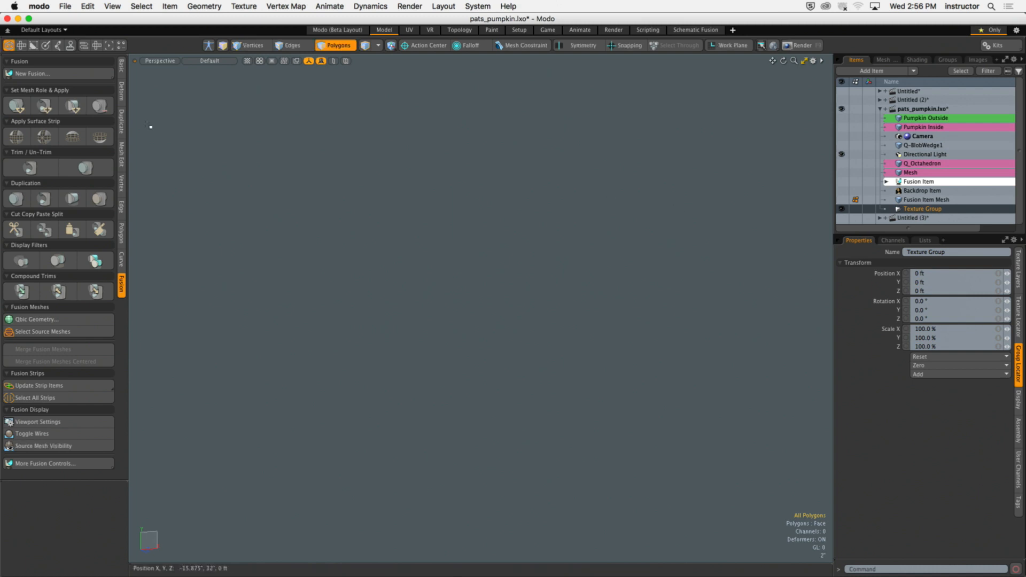
pyautogui.click(122, 64)
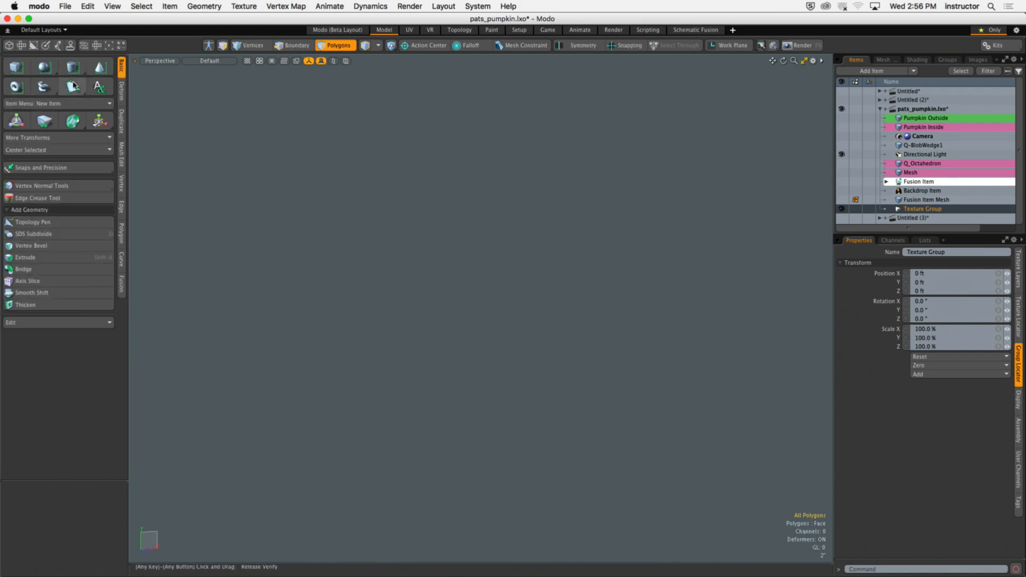
pyautogui.press('ctrl')
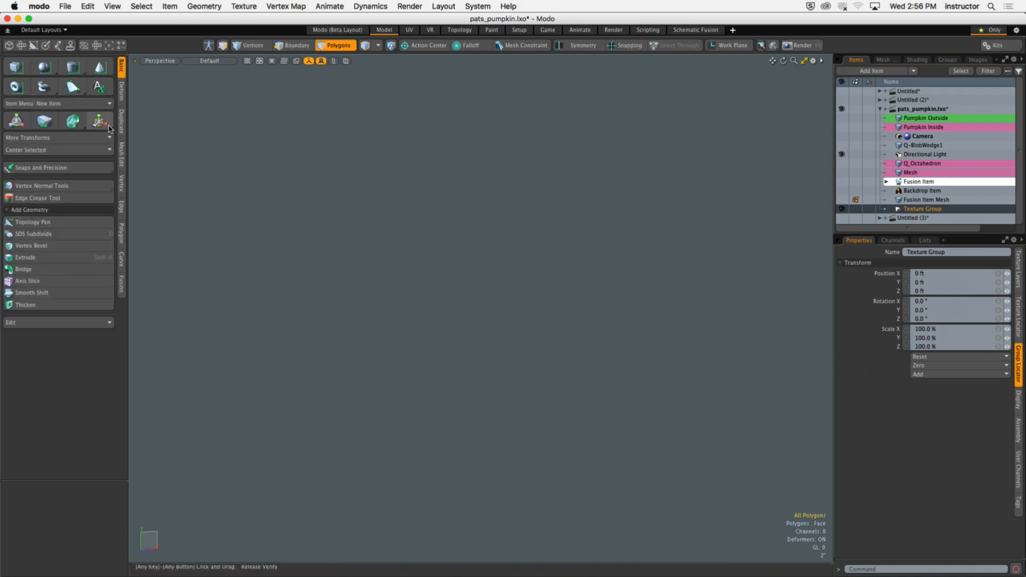
pyautogui.press('shift')
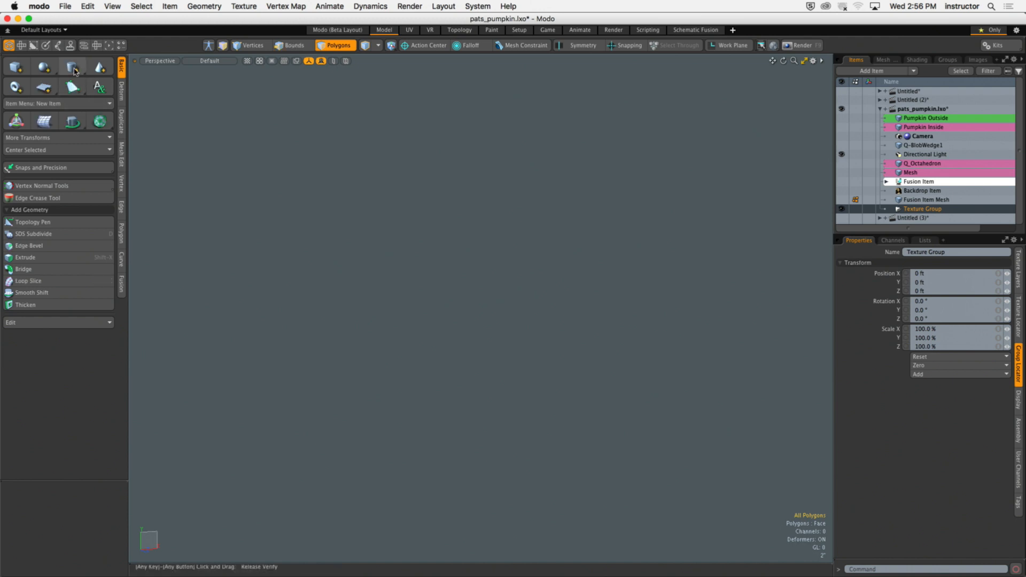
pyautogui.keyDown('shift'); pyautogui.click(73, 68); pyautogui.keyUp('shift')
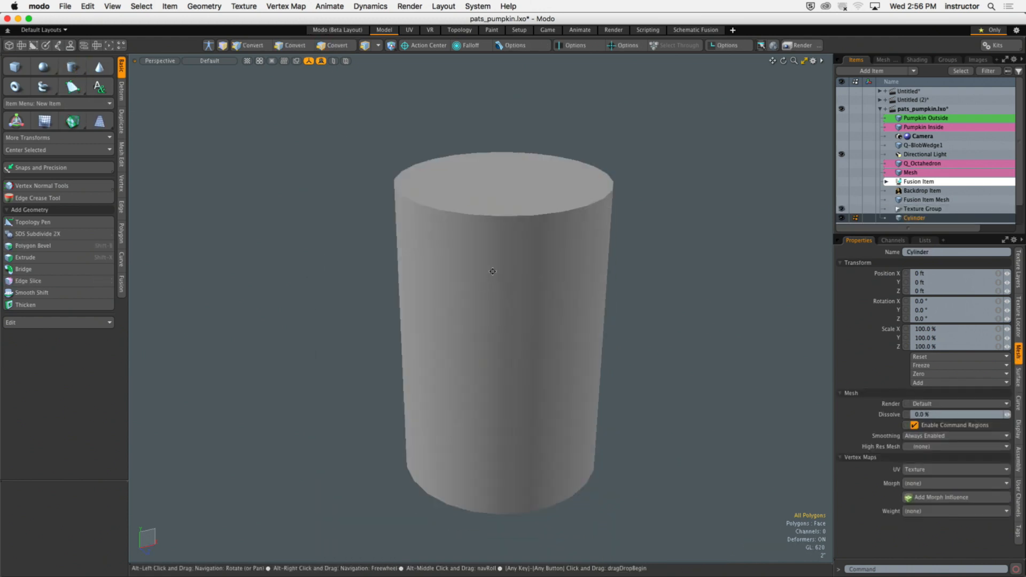
# Step: Turn on a wireframe overlay for active meshes in the 3D viewport properties
pyautogui.press('o')
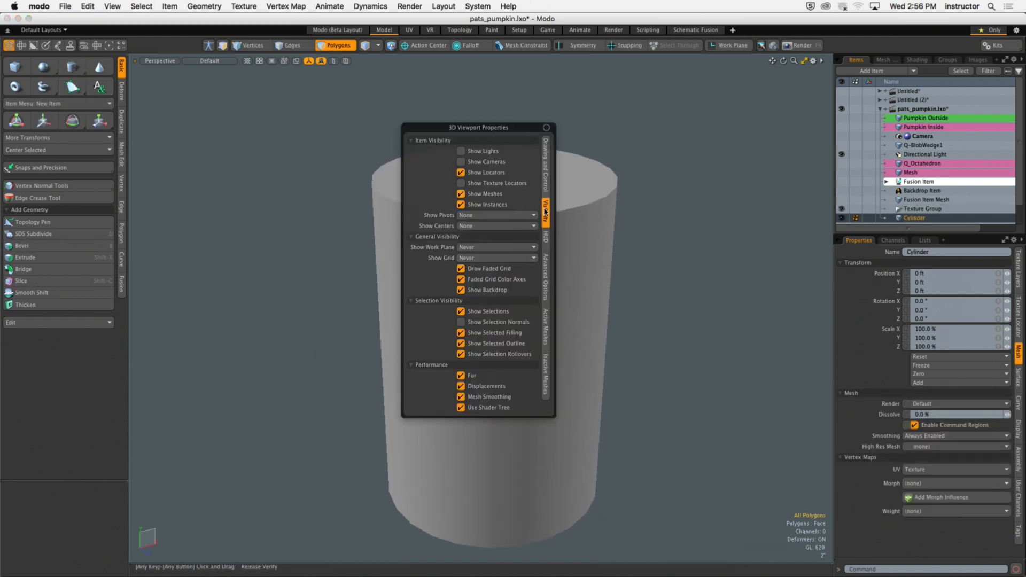
pyautogui.click(546, 329)
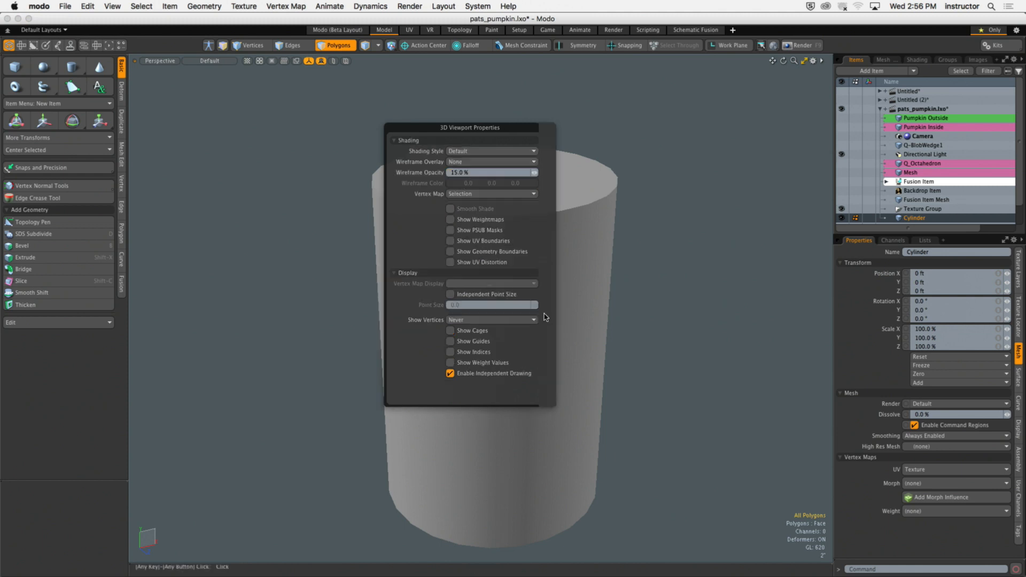
pyautogui.click(496, 162)
pyautogui.click(497, 182)
# Step: Switch to the sculpting tools, activate the Push tool and compare the brush tips, settling on the soft-edged tip
pyautogui.keyDown('ctrl'); pyautogui.keyDown('alt'); pyautogui.moveTo(634, 258); pyautogui.dragTo(602, 213); pyautogui.keyUp('alt'); pyautogui.keyUp('ctrl')
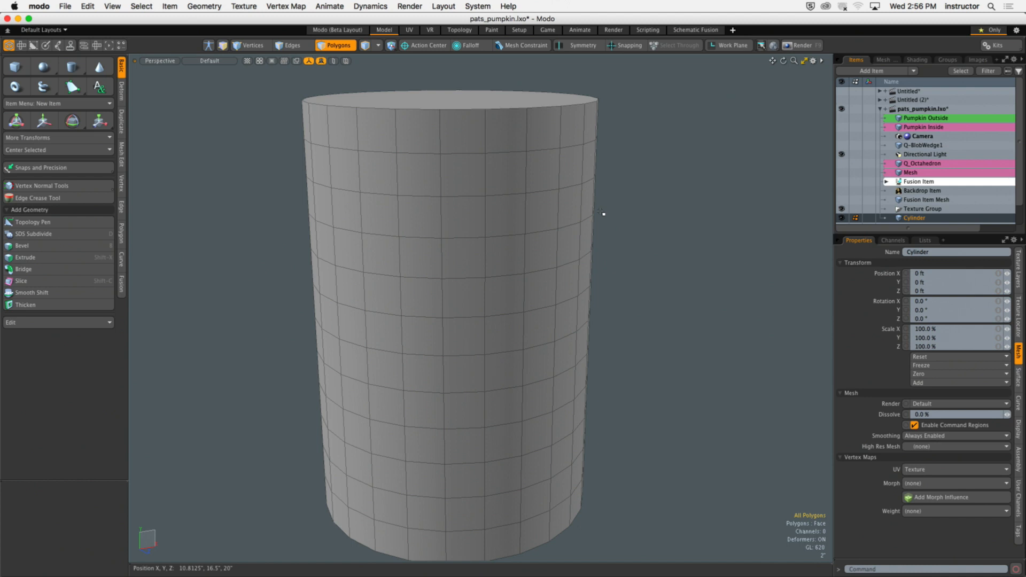
pyautogui.scroll(-3, 545, 211)
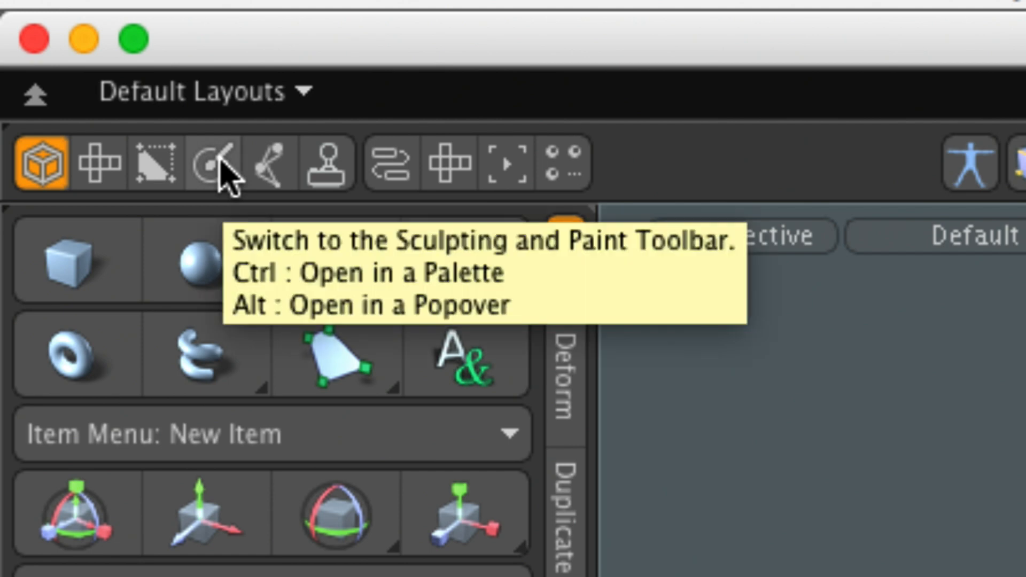
pyautogui.click(224, 171)
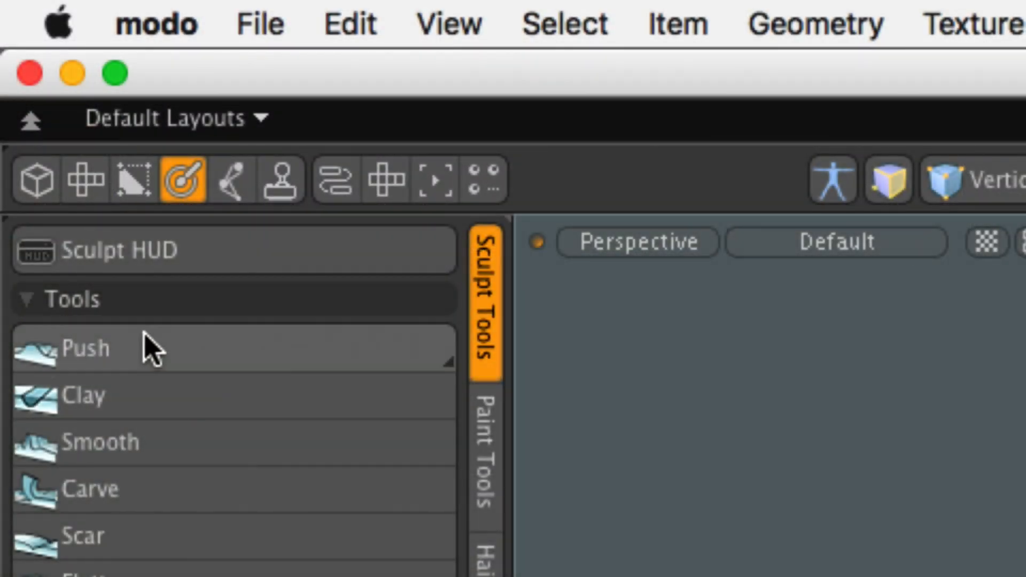
pyautogui.click(179, 366)
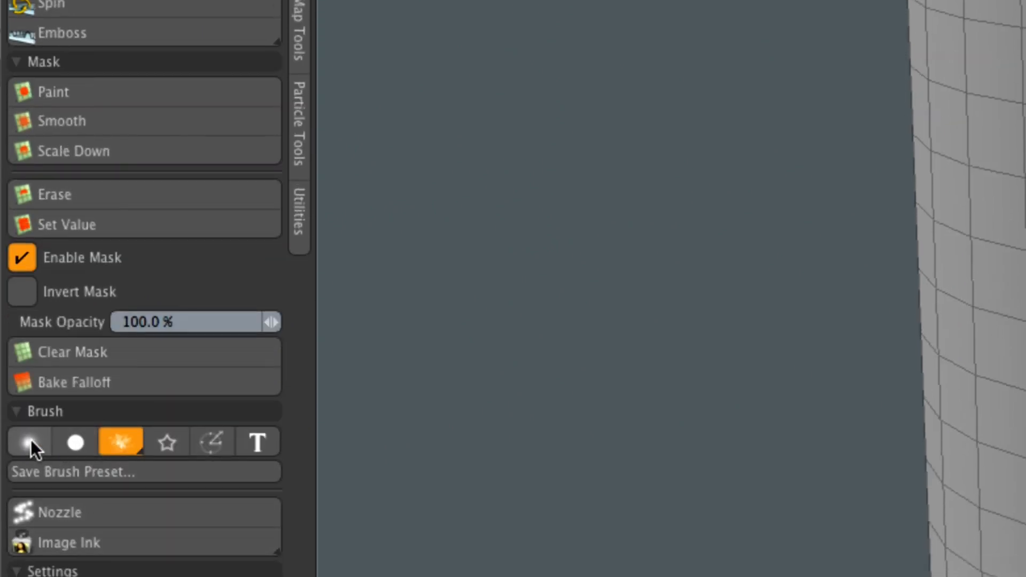
pyautogui.click(27, 570)
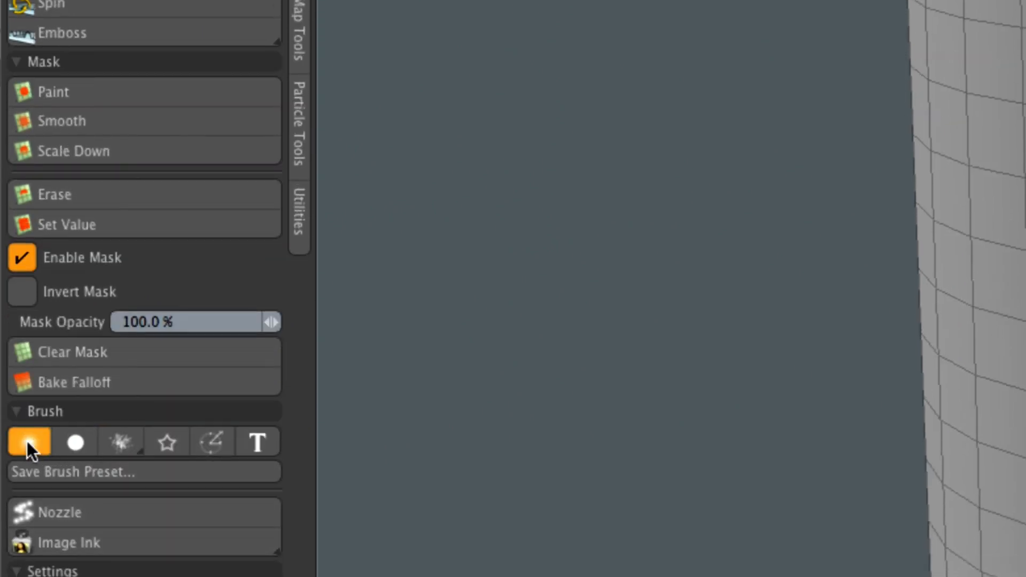
pyautogui.click(38, 446)
pyautogui.click(66, 443)
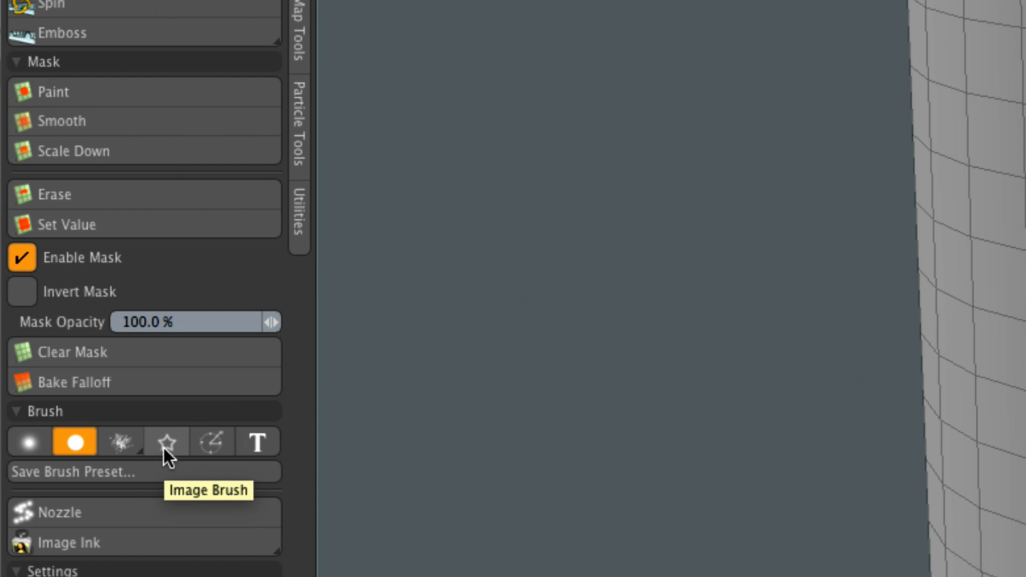
pyautogui.click(27, 443)
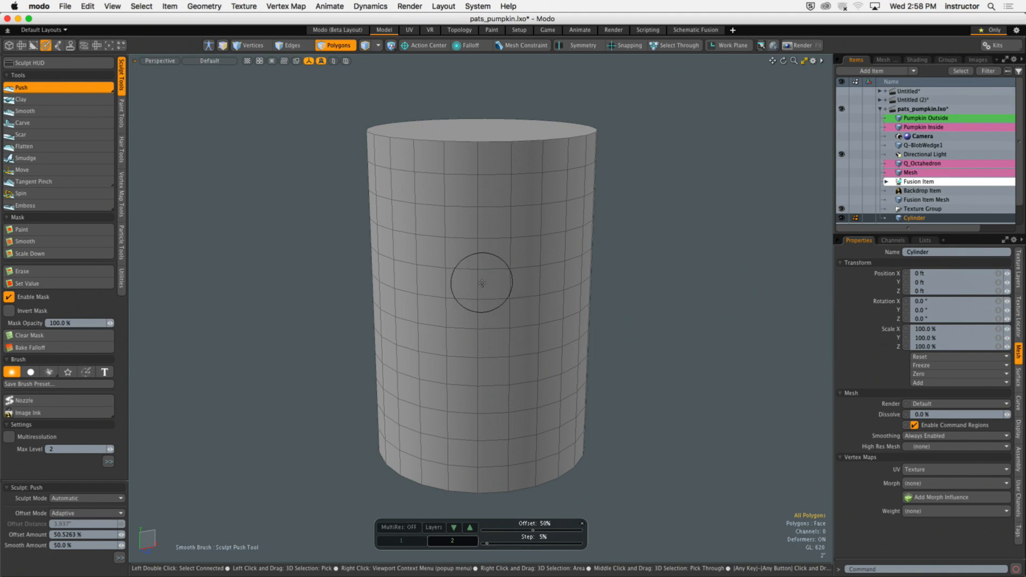
# Step: Enlarge the brush, push broad bumps into the cylinder's side from several angles, and smooth the sculpted area
pyautogui.moveTo(483, 283)
pyautogui.mouseDown(button='right')
pyautogui.moveTo(648, 283)
pyautogui.moveTo(473, 284)
pyautogui.moveTo(653, 283)
pyautogui.moveTo(510, 283)
pyautogui.moveTo(605, 284)
pyautogui.moveTo(559, 283)
pyautogui.mouseUp(button='right')
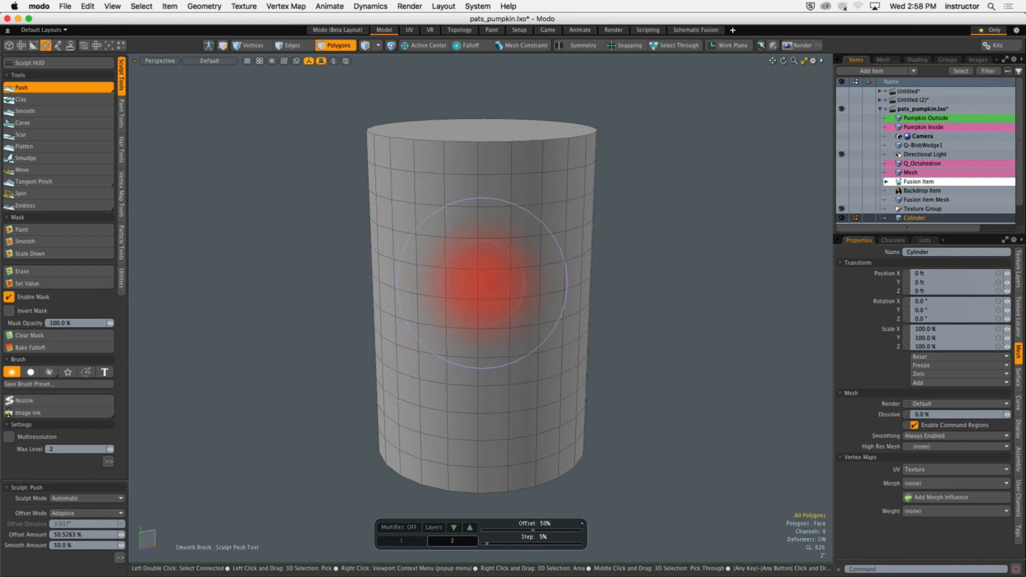
pyautogui.moveTo(406, 181)
pyautogui.mouseDown()
pyautogui.moveTo(470, 209)
pyautogui.moveTo(488, 282)
pyautogui.moveTo(435, 374)
pyautogui.moveTo(545, 338)
pyautogui.moveTo(463, 336)
pyautogui.mouseUp()
pyautogui.moveTo(505, 297)
pyautogui.mouseDown()
pyautogui.moveTo(489, 230)
pyautogui.moveTo(520, 275)
pyautogui.moveTo(475, 428)
pyautogui.moveTo(457, 239)
pyautogui.mouseUp()
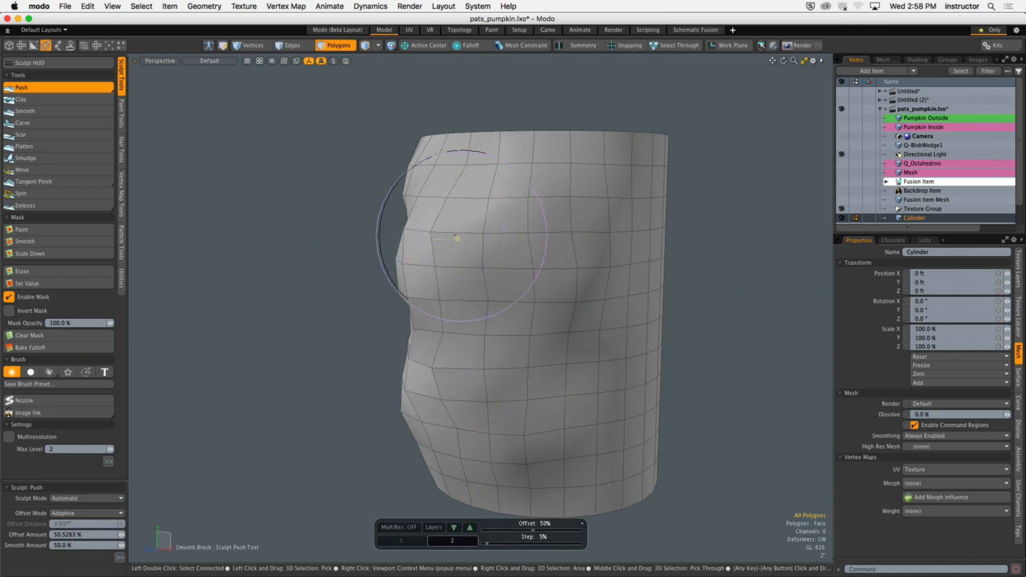
pyautogui.keyDown('alt'); pyautogui.moveTo(499, 279); pyautogui.dragTo(482, 342); pyautogui.keyUp('alt')
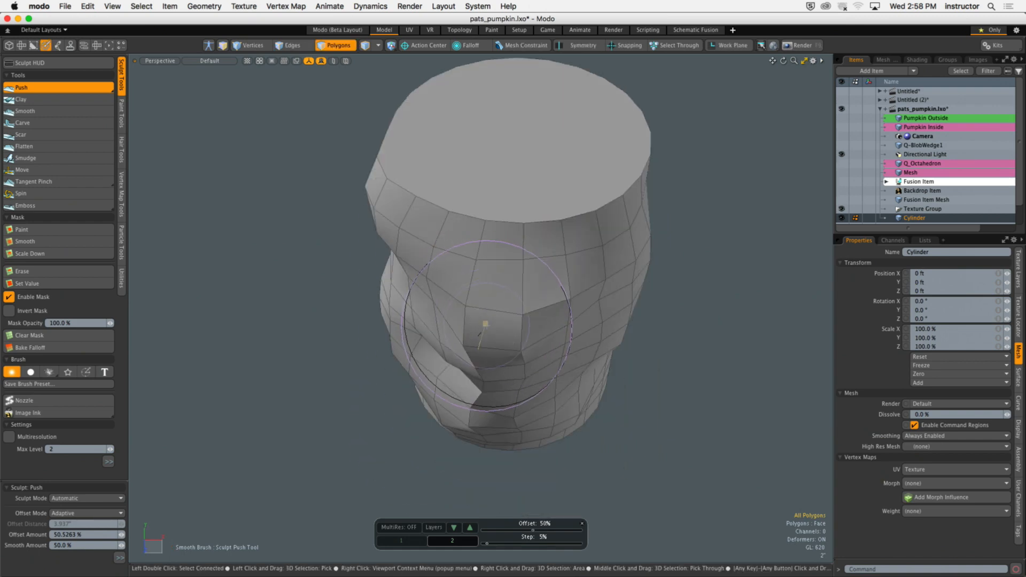
pyautogui.keyDown('alt'); pyautogui.moveTo(522, 268); pyautogui.dragTo(588, 224); pyautogui.keyUp('alt')
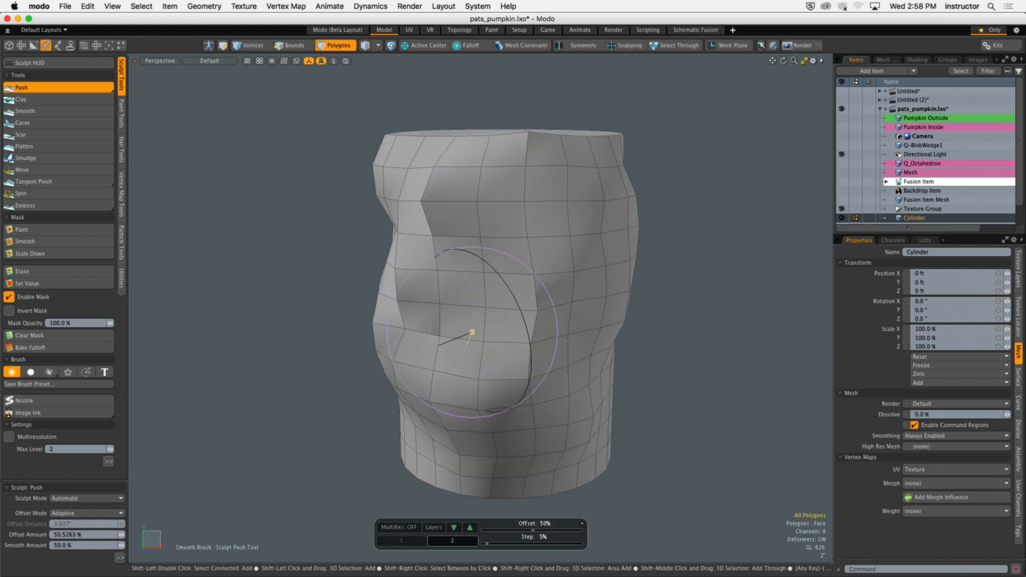
pyautogui.moveTo(620, 230)
pyautogui.keyDown('shift'); pyautogui.mouseDown()
pyautogui.moveTo(457, 161)
pyautogui.moveTo(461, 316)
pyautogui.mouseUp(); pyautogui.keyUp('shift')
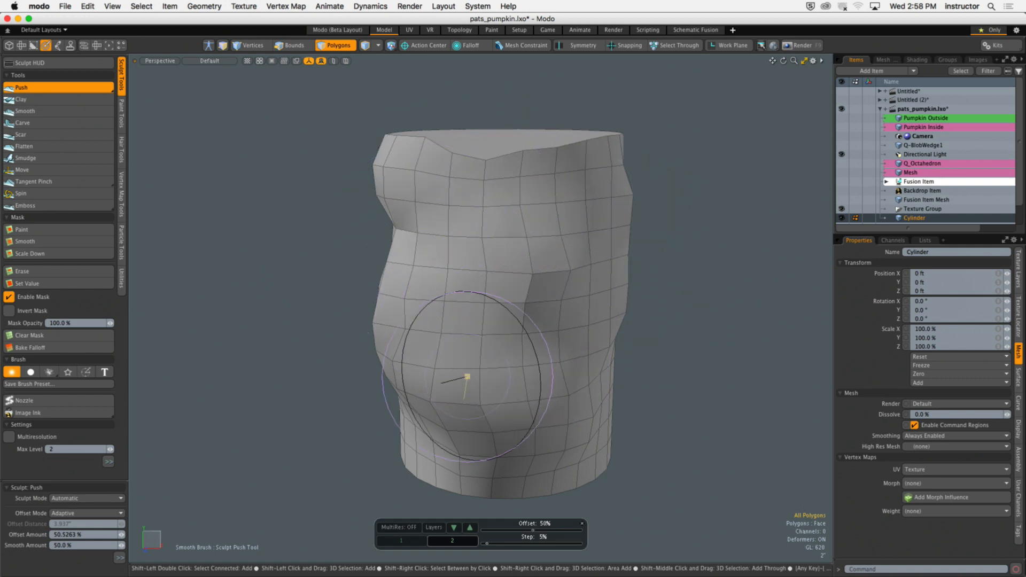
# Step: Lower the Push tool's offset to about 14% and reduce the brush size
pyautogui.moveTo(481, 172)
pyautogui.keyDown('alt'); pyautogui.mouseDown()
pyautogui.moveTo(491, 247)
pyautogui.moveTo(465, 204)
pyautogui.moveTo(451, 216)
pyautogui.mouseUp(); pyautogui.keyUp('alt')
pyautogui.moveTo(449, 236)
pyautogui.keyDown('alt'); pyautogui.keyDown('shift'); pyautogui.mouseDown()
pyautogui.moveTo(474, 210)
pyautogui.moveTo(481, 227)
pyautogui.mouseUp(); pyautogui.keyUp('shift'); pyautogui.keyUp('alt')
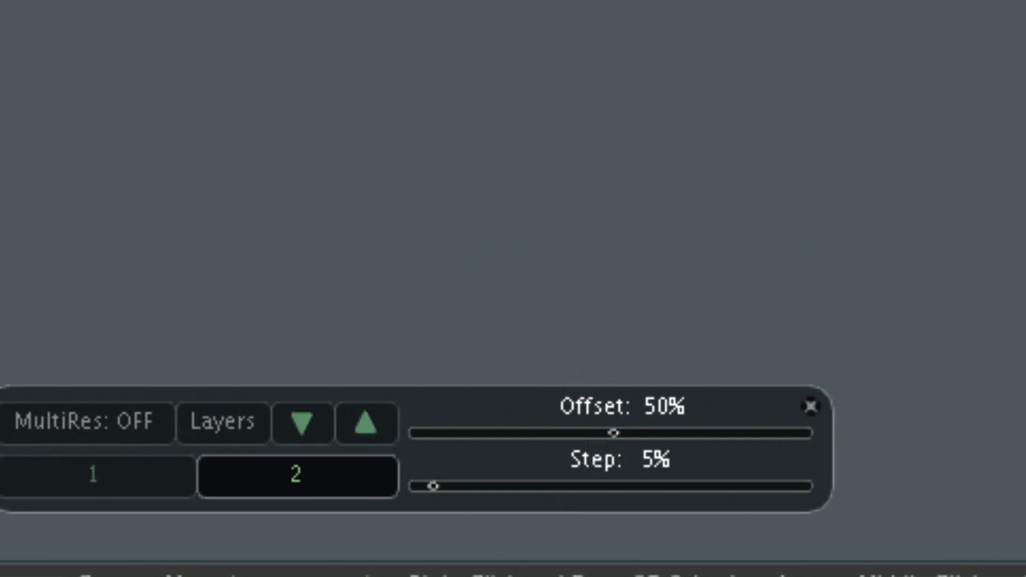
pyautogui.moveTo(609, 433); pyautogui.dragTo(413, 433)
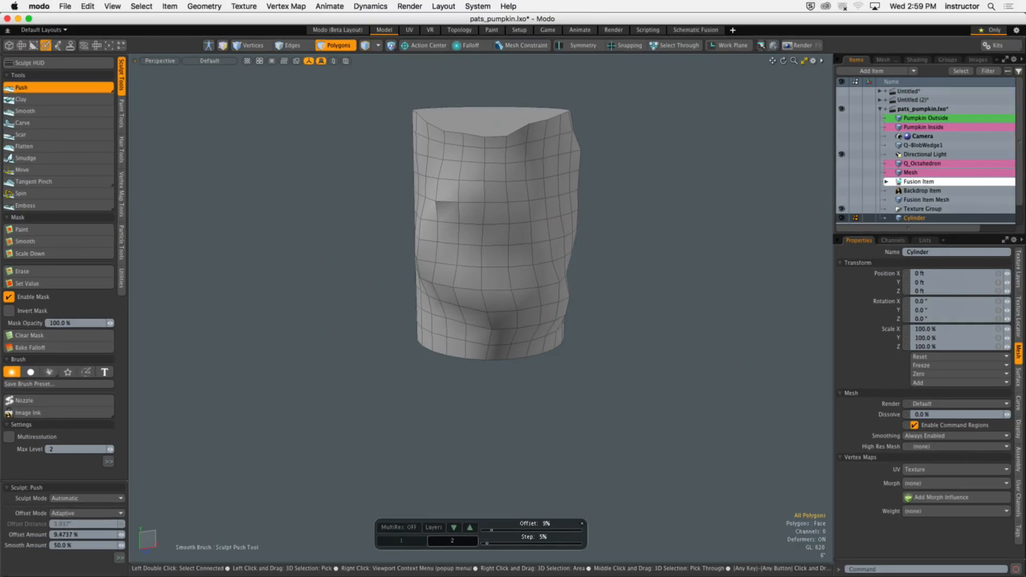
pyautogui.moveTo(496, 530); pyautogui.dragTo(497, 530)
pyautogui.keyDown('alt'); pyautogui.keyDown('shift'); pyautogui.moveTo(474, 239); pyautogui.dragTo(497, 332); pyautogui.keyUp('shift'); pyautogui.keyUp('alt')
pyautogui.moveTo(488, 294)
pyautogui.mouseDown(button='right')
pyautogui.moveTo(518, 294)
pyautogui.moveTo(455, 294)
pyautogui.mouseUp(button='right')
pyautogui.moveTo(521, 294); pyautogui.dragTo(508, 294, button='right')
# Step: Sculpt subtler bumps into the cylinder's side with the smaller, weaker Push brush
pyautogui.moveTo(509, 293)
pyautogui.mouseDown()
pyautogui.moveTo(465, 304)
pyautogui.moveTo(484, 273)
pyautogui.moveTo(479, 294)
pyautogui.moveTo(531, 330)
pyautogui.moveTo(464, 345)
pyautogui.moveTo(427, 322)
pyautogui.mouseUp()
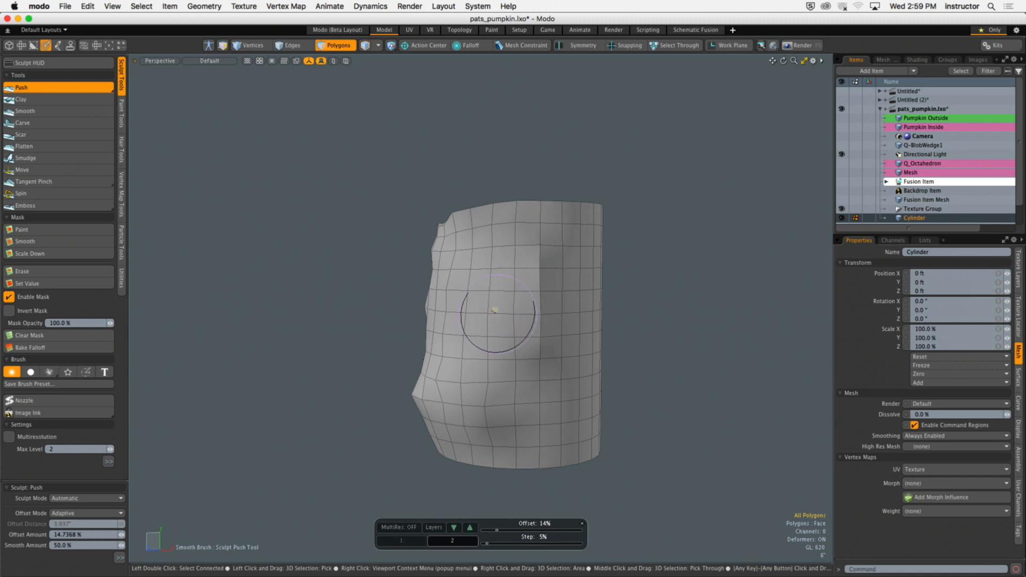
pyautogui.moveTo(506, 262)
pyautogui.mouseDown()
pyautogui.moveTo(508, 272)
pyautogui.moveTo(497, 260)
pyautogui.mouseUp()
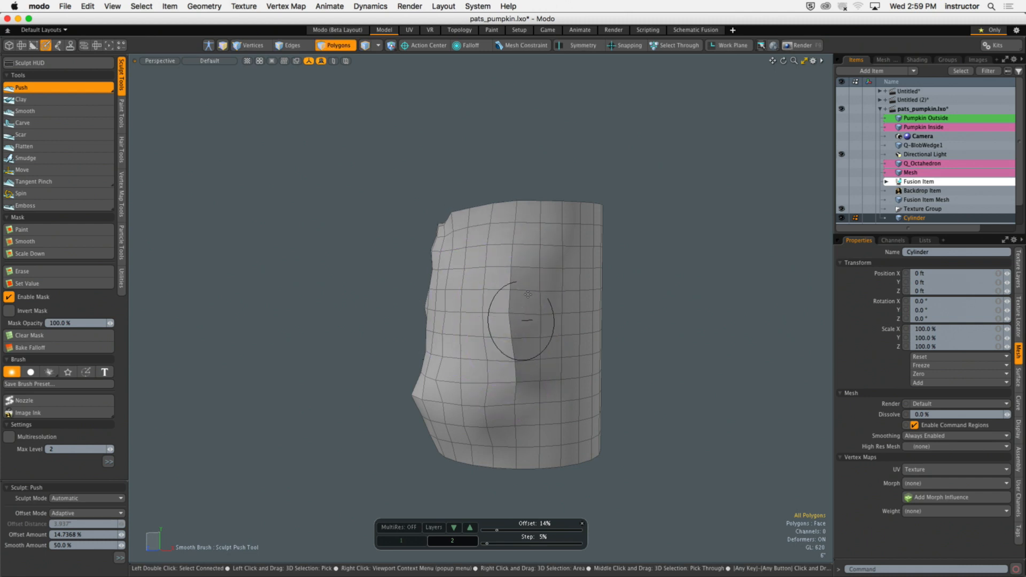
pyautogui.moveTo(556, 349)
pyautogui.keyDown('alt'); pyautogui.mouseDown()
pyautogui.moveTo(552, 269)
pyautogui.moveTo(492, 344)
pyautogui.mouseUp(); pyautogui.keyUp('alt')
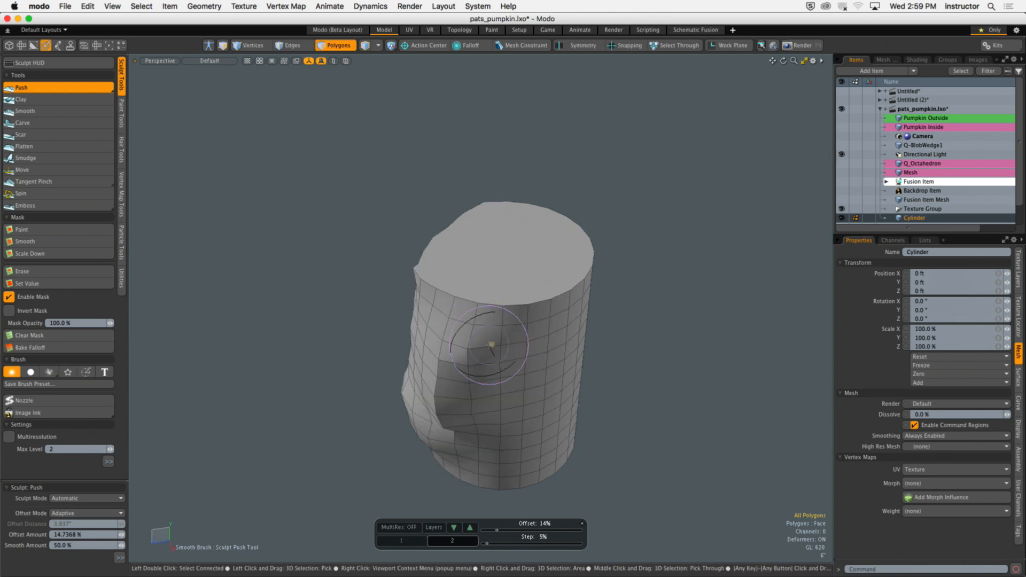
pyautogui.moveTo(465, 401)
pyautogui.keyDown('alt'); pyautogui.mouseDown()
pyautogui.moveTo(481, 300)
pyautogui.moveTo(548, 272)
pyautogui.moveTo(566, 298)
pyautogui.moveTo(538, 313)
pyautogui.mouseUp(); pyautogui.keyUp('alt')
pyautogui.scroll(5, 547, 272)
pyautogui.scroll(-5, 550, 299)
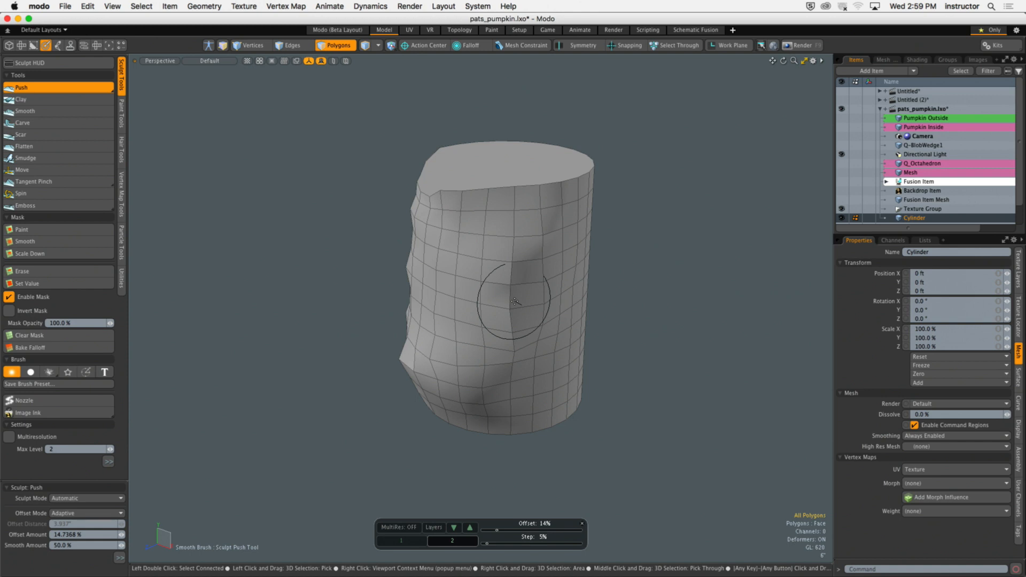
# Step: Select and delete the single large polygon capping the top of the cylinder
pyautogui.moveTo(488, 234)
pyautogui.keyDown('alt'); pyautogui.mouseDown()
pyautogui.moveTo(488, 252)
pyautogui.moveTo(400, 164)
pyautogui.mouseUp(); pyautogui.keyUp('alt')
pyautogui.moveTo(477, 168)
pyautogui.keyDown('alt'); pyautogui.mouseDown()
pyautogui.moveTo(492, 190)
pyautogui.moveTo(525, 201)
pyautogui.moveTo(526, 248)
pyautogui.mouseUp(); pyautogui.keyUp('alt')
pyautogui.click(522, 220)
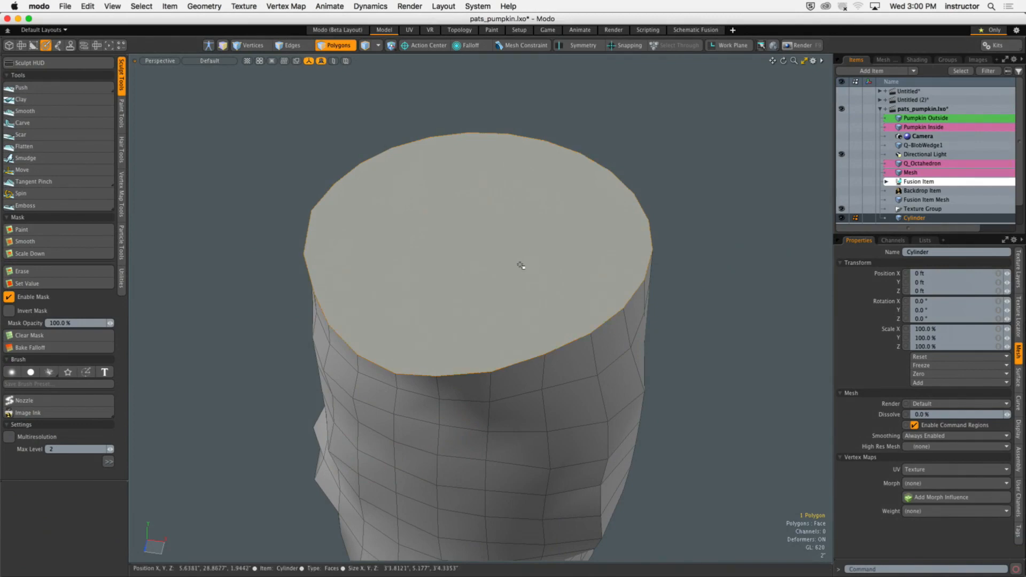
pyautogui.keyDown('alt'); pyautogui.moveTo(481, 278); pyautogui.dragTo(535, 241); pyautogui.keyUp('alt')
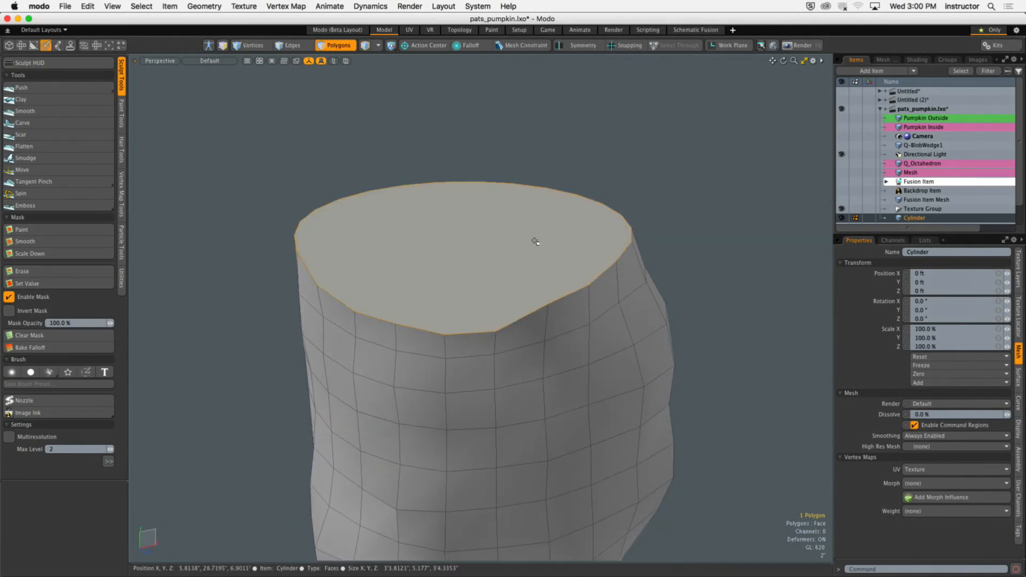
pyautogui.press('Delete')
# Step: Select the edge loop around the open top and close it with Fill Quads using the grid pattern
pyautogui.press('2')
pyautogui.doubleClick(571, 295)
pyautogui.keyDown('alt'); pyautogui.moveTo(570, 294); pyautogui.dragTo(639, 307); pyautogui.keyUp('alt')
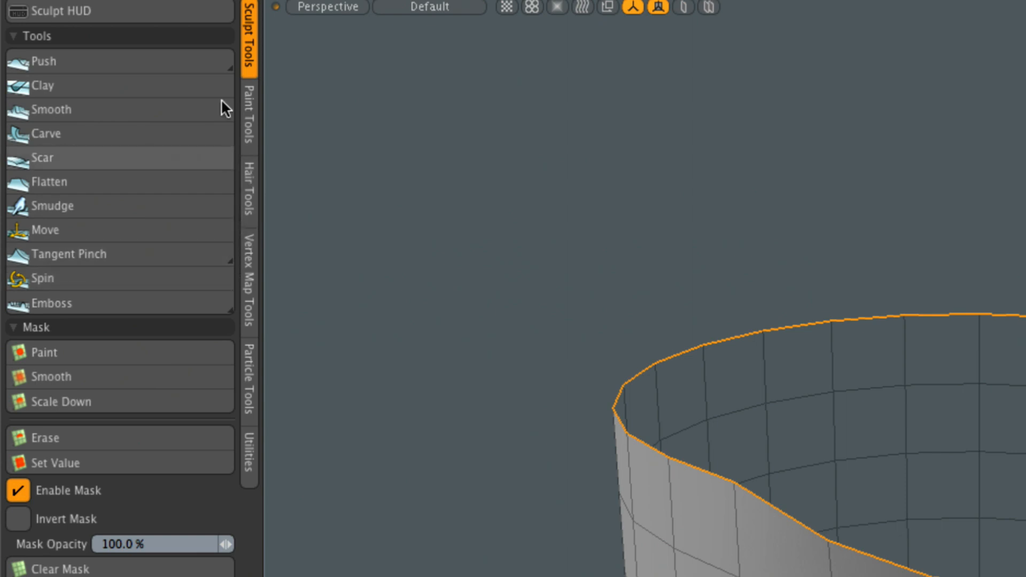
pyautogui.click(18, 31)
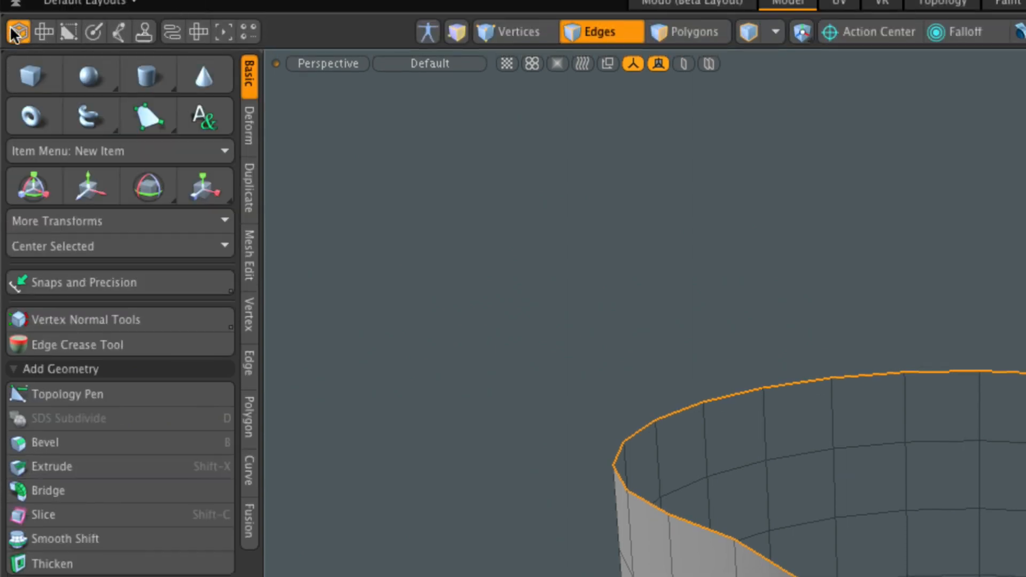
pyautogui.click(250, 363)
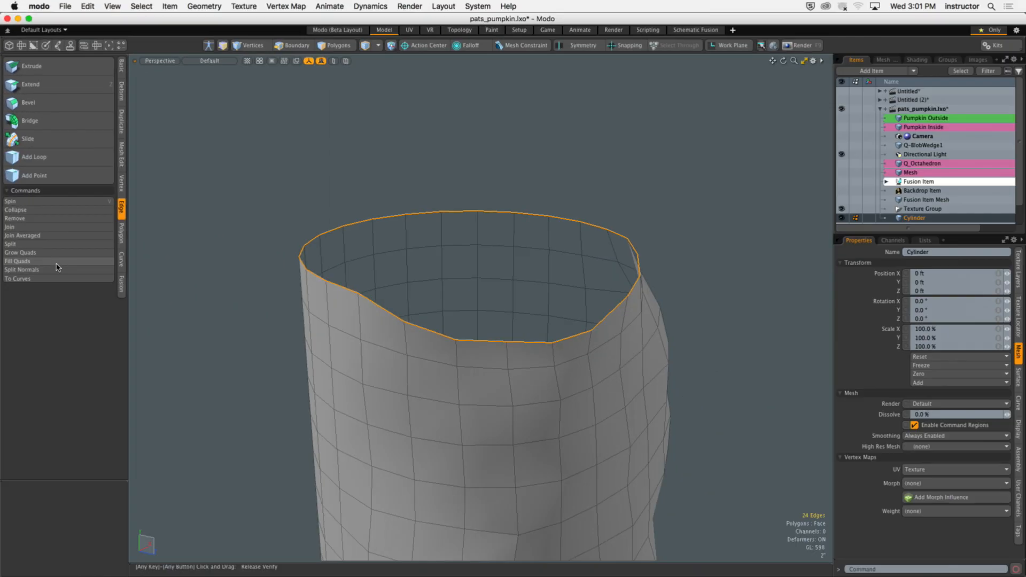
pyautogui.click(57, 262)
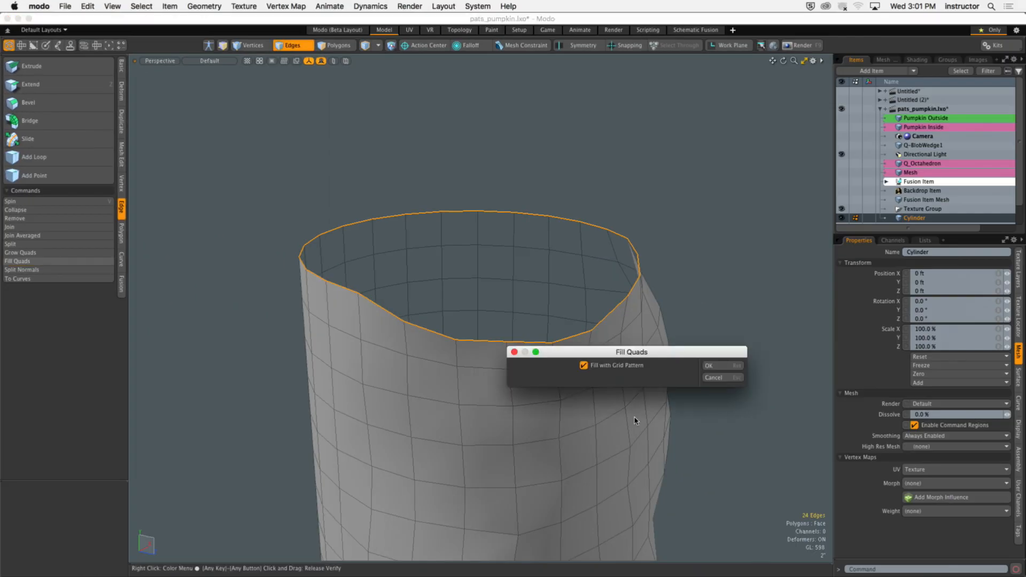
pyautogui.moveTo(614, 351); pyautogui.dragTo(544, 159)
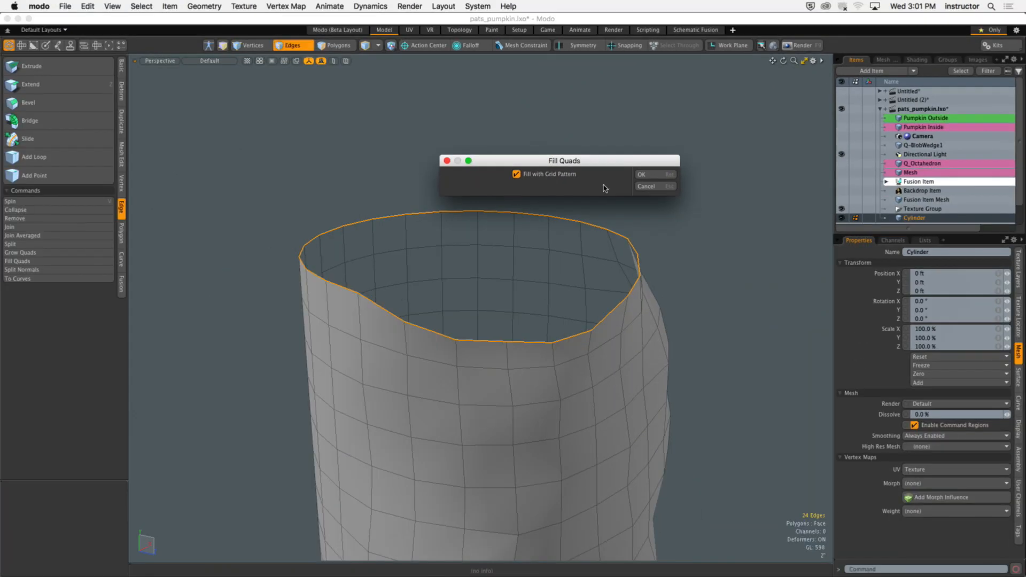
pyautogui.click(676, 174)
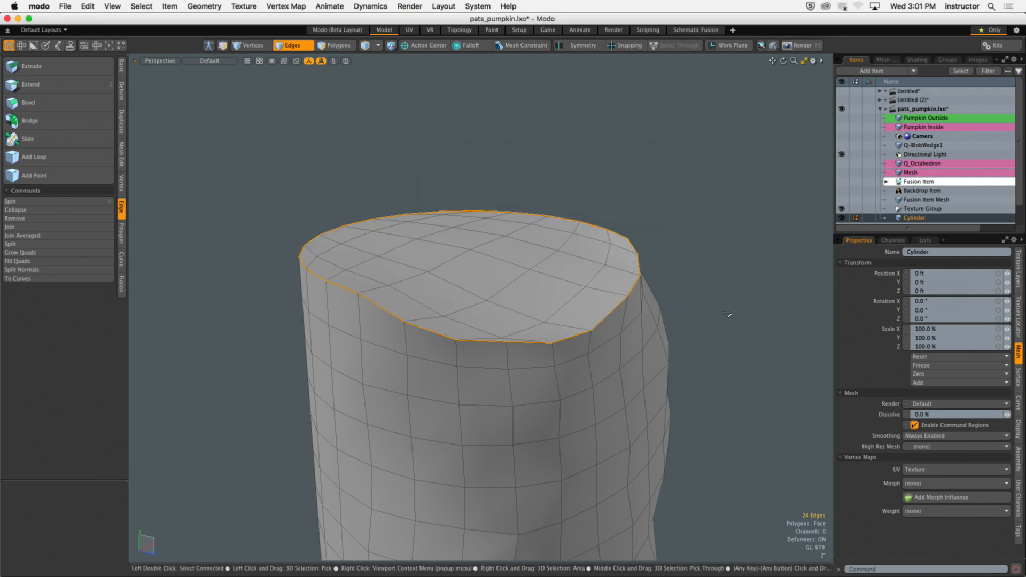
pyautogui.keyDown('alt'); pyautogui.moveTo(616, 291); pyautogui.dragTo(589, 286); pyautogui.keyUp('alt')
pyautogui.click(565, 134)
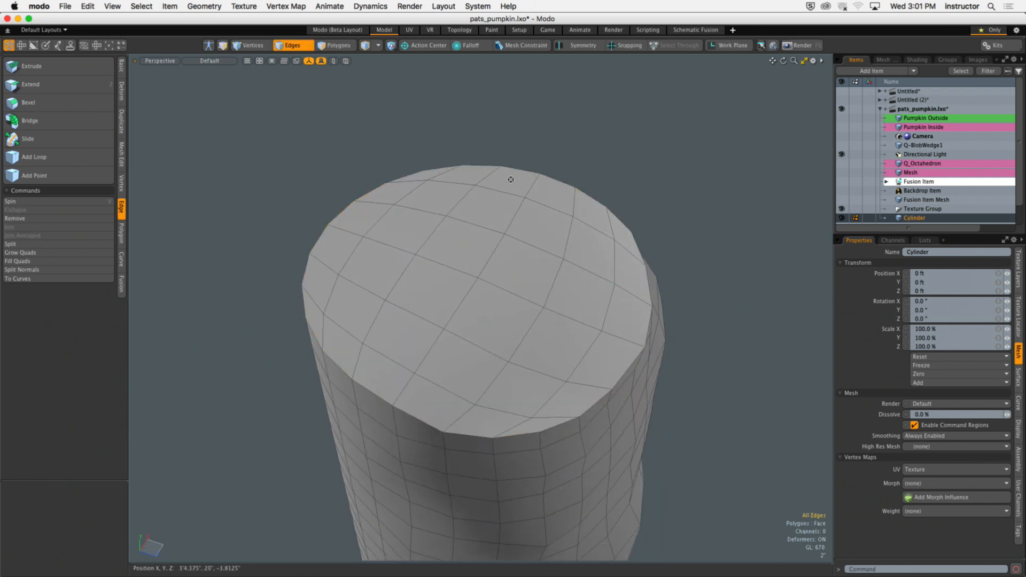
# Step: Delete the cylinder's bottom cap polygon and close the open edge loop with Fill Quads in a grid pattern
pyautogui.keyDown('alt'); pyautogui.moveTo(511, 179); pyautogui.dragTo(531, 165); pyautogui.keyUp('alt')
pyautogui.keyDown('alt'); pyautogui.keyDown('shift'); pyautogui.moveTo(521, 320); pyautogui.dragTo(498, 359); pyautogui.keyUp('shift'); pyautogui.keyUp('alt')
pyautogui.press('3')
pyautogui.press('Delete')
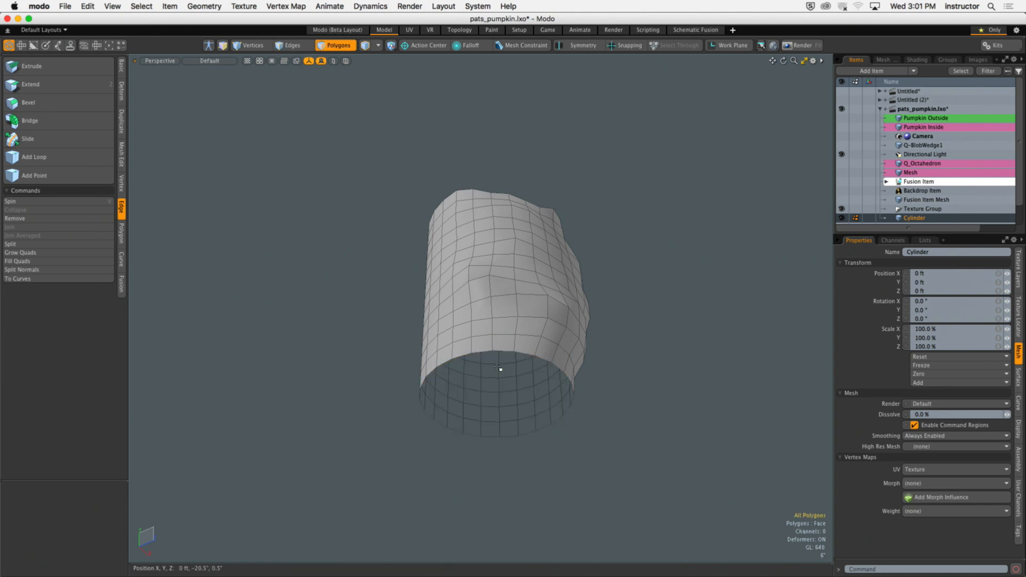
pyautogui.press('2')
pyautogui.doubleClick(513, 351)
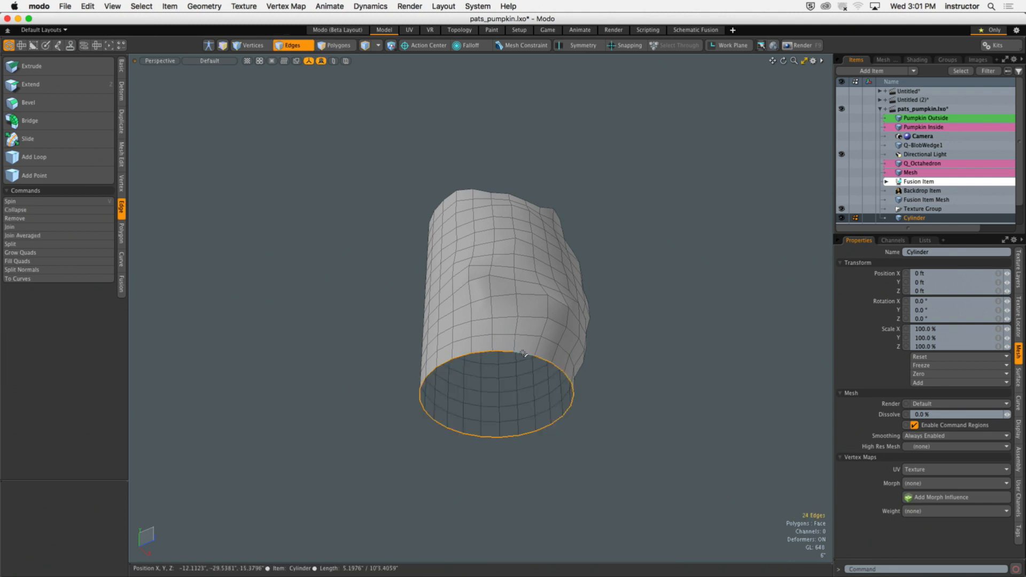
pyautogui.click(80, 260)
pyautogui.click(644, 175)
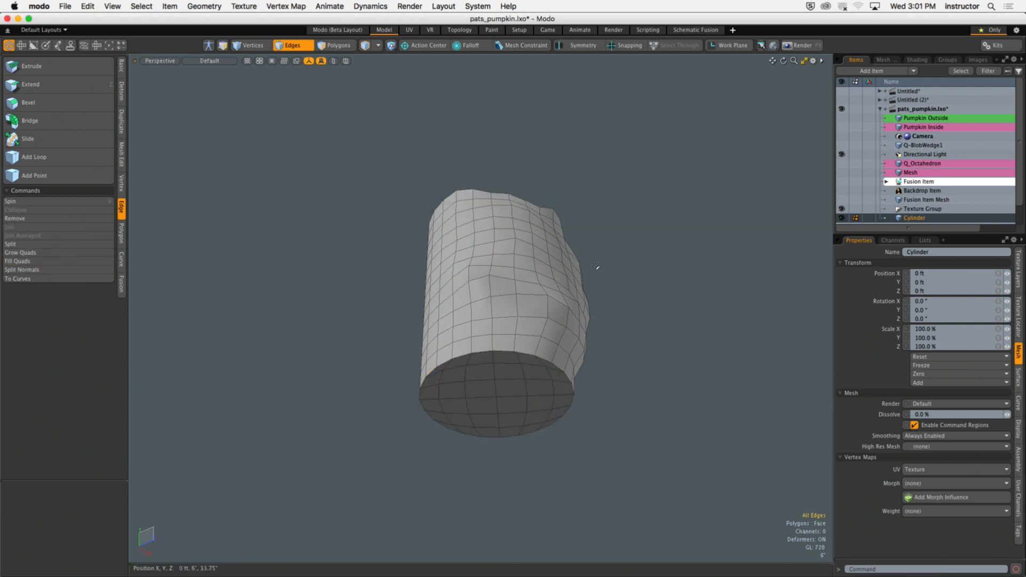
# Step: Reactivate the sculpting Push tool, sculpt the quad-filled top cap and examine the cylinder's shape
pyautogui.click(602, 249)
pyautogui.keyDown('alt'); pyautogui.moveTo(603, 250); pyautogui.dragTo(602, 230); pyautogui.keyUp('alt')
pyautogui.click(45, 46)
pyautogui.click(47, 87)
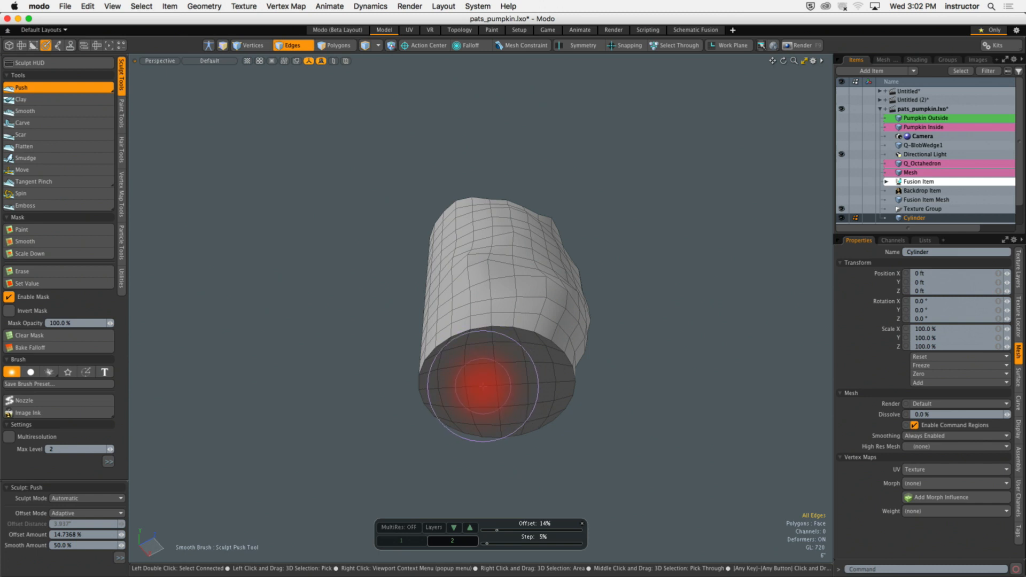
pyautogui.moveTo(482, 386)
pyautogui.keyDown('alt'); pyautogui.mouseDown()
pyautogui.moveTo(493, 320)
pyautogui.moveTo(522, 282)
pyautogui.mouseUp(); pyautogui.keyUp('alt')
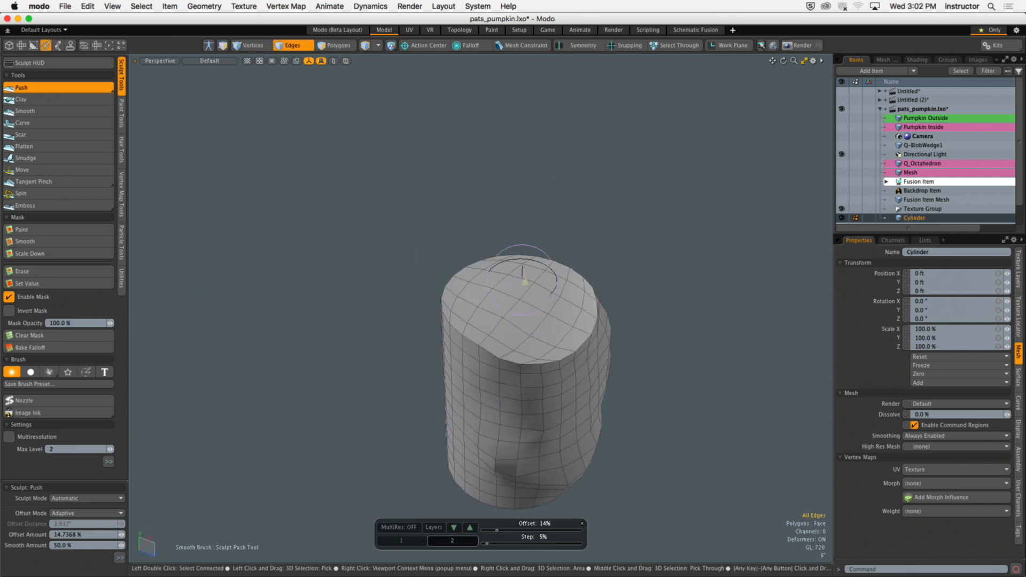
pyautogui.keyDown('ctrl'); pyautogui.keyDown('alt'); pyautogui.moveTo(502, 325); pyautogui.dragTo(534, 284); pyautogui.keyUp('alt'); pyautogui.keyUp('ctrl')
pyautogui.press('2')
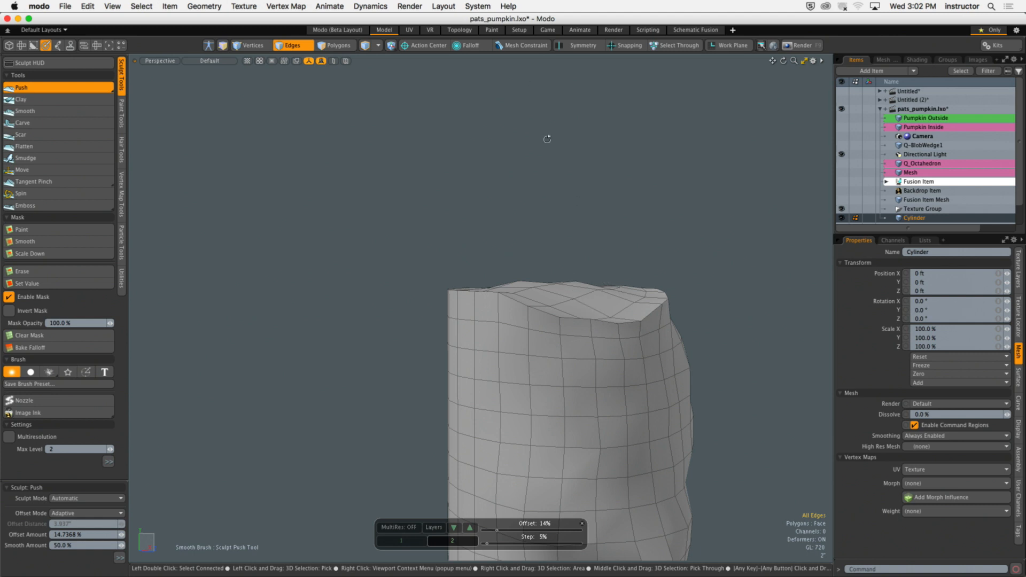
pyautogui.scroll(-4, 545, 216)
pyautogui.moveTo(578, 274)
pyautogui.keyDown('alt'); pyautogui.keyDown('shift'); pyautogui.mouseDown()
pyautogui.moveTo(545, 217)
pyautogui.moveTo(542, 267)
pyautogui.moveTo(532, 249)
pyautogui.mouseUp(); pyautogui.keyUp('shift'); pyautogui.keyUp('alt')
pyautogui.scroll(3, 542, 266)
pyautogui.keyDown('alt'); pyautogui.moveTo(531, 249); pyautogui.dragTo(515, 223); pyautogui.keyUp('alt')
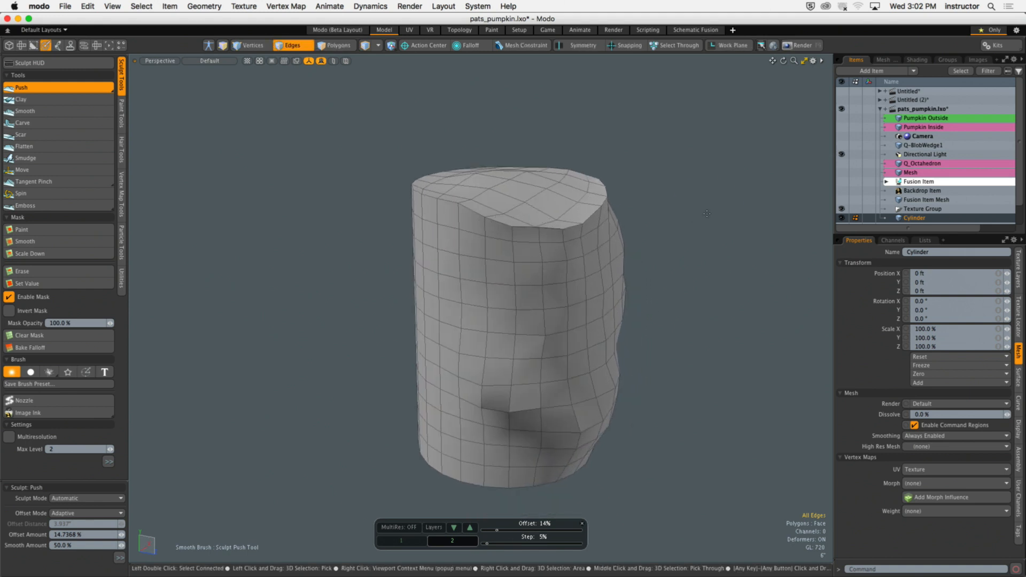
# Step: Drop the Push tool and undo the quad-filled caps and earlier sculpting strokes back to the plain, unsculpted cylinder
pyautogui.press('q')
pyautogui.press('super+z')
pyautogui.press('super+z')
pyautogui.press('super+z')
pyautogui.press('super+z')
pyautogui.press('super+z')
pyautogui.press('super+z')
pyautogui.press('super+z')
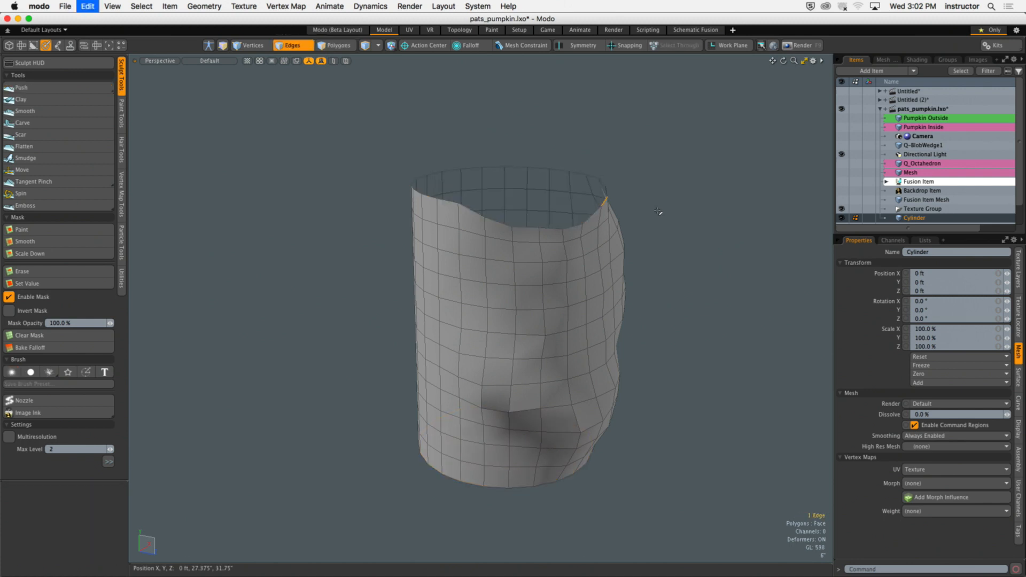
pyautogui.press('super+z')
pyautogui.press('super+z')
pyautogui.press('super+z')
pyautogui.press('super+z')
pyautogui.press('super+z')
pyautogui.press('super+z')
pyautogui.press('super+z')
pyautogui.press('super+z')
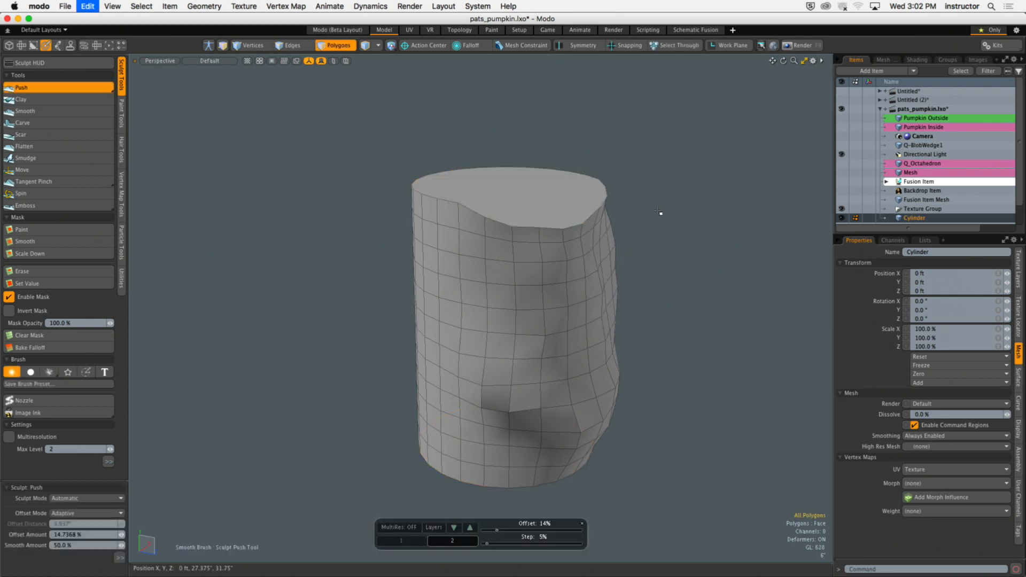
pyautogui.press('super+z')
pyautogui.press('super+z')
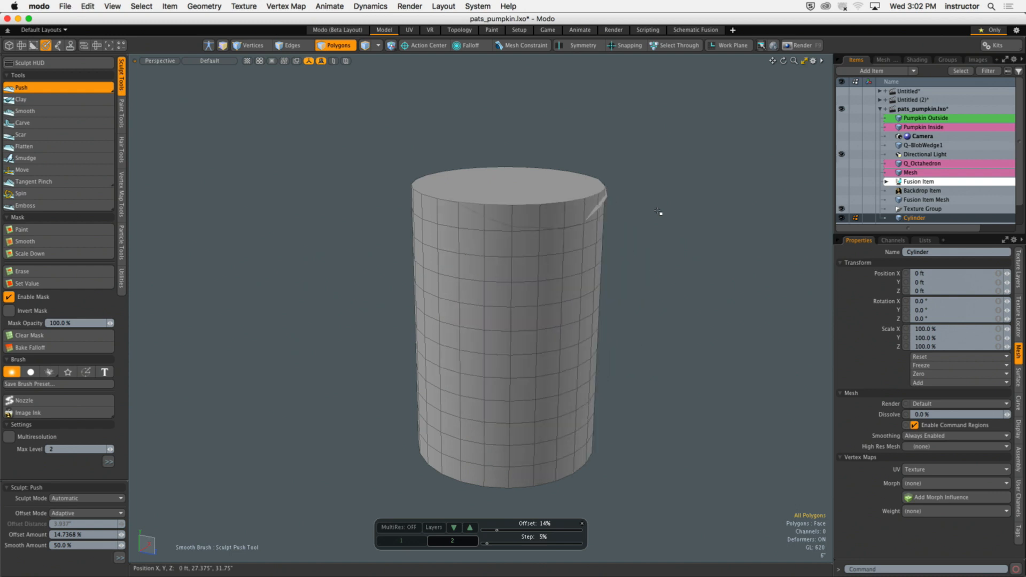
pyautogui.press('super+z')
pyautogui.press('super+z')
pyautogui.press('super+z')
pyautogui.press('super+z')
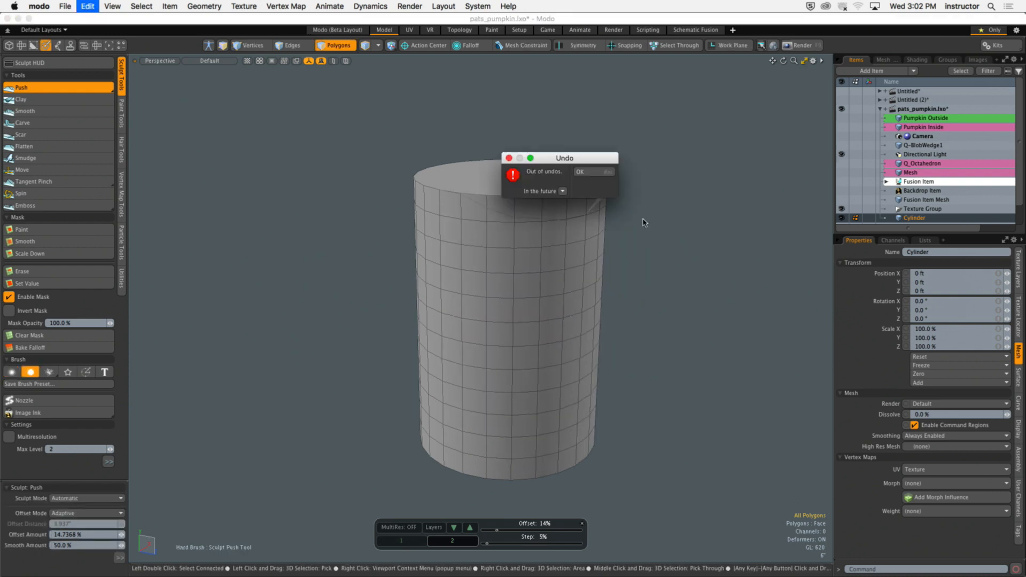
# Step: Delete the single large polygons capping the top and bottom of the cylinder
pyautogui.click(536, 173)
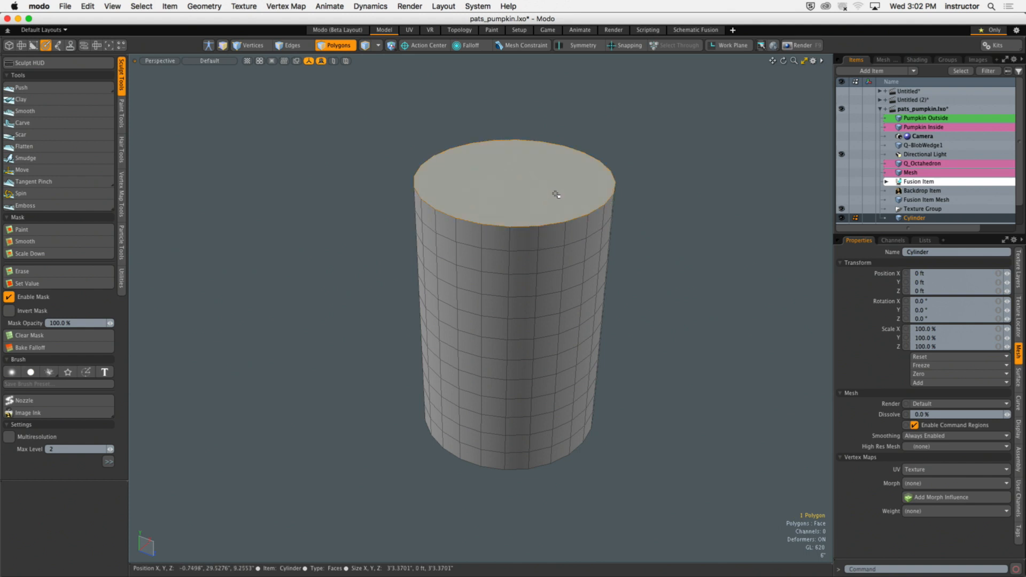
pyautogui.press('Delete')
pyautogui.keyDown('alt'); pyautogui.moveTo(628, 406); pyautogui.dragTo(622, 337); pyautogui.keyUp('alt')
pyautogui.click(543, 474)
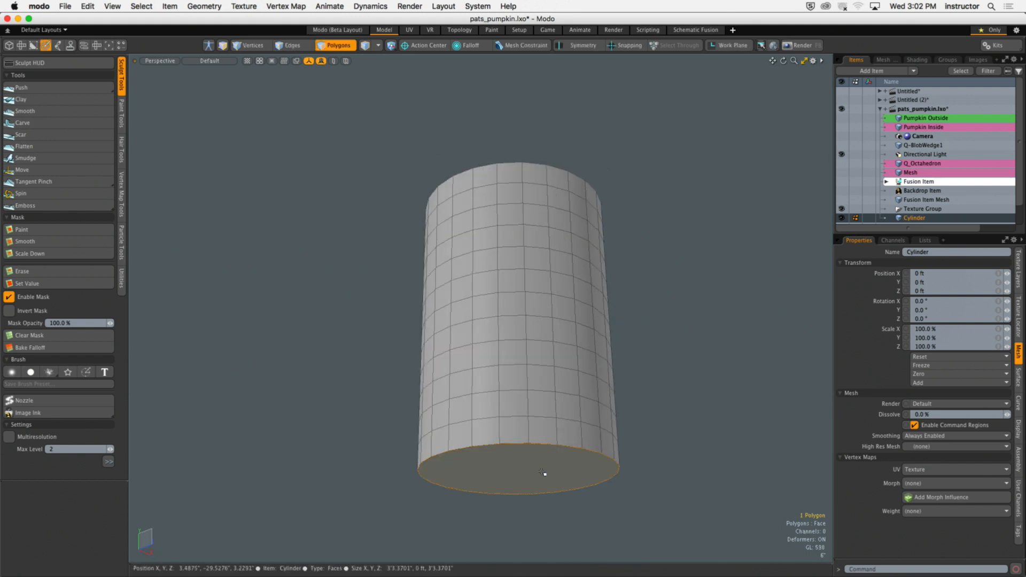
pyautogui.press('Delete')
# Step: Select the edge loop around the cylinder's open bottom and close it with Fill Quads
pyautogui.press('2')
pyautogui.doubleClick(536, 444)
pyautogui.click(9, 45)
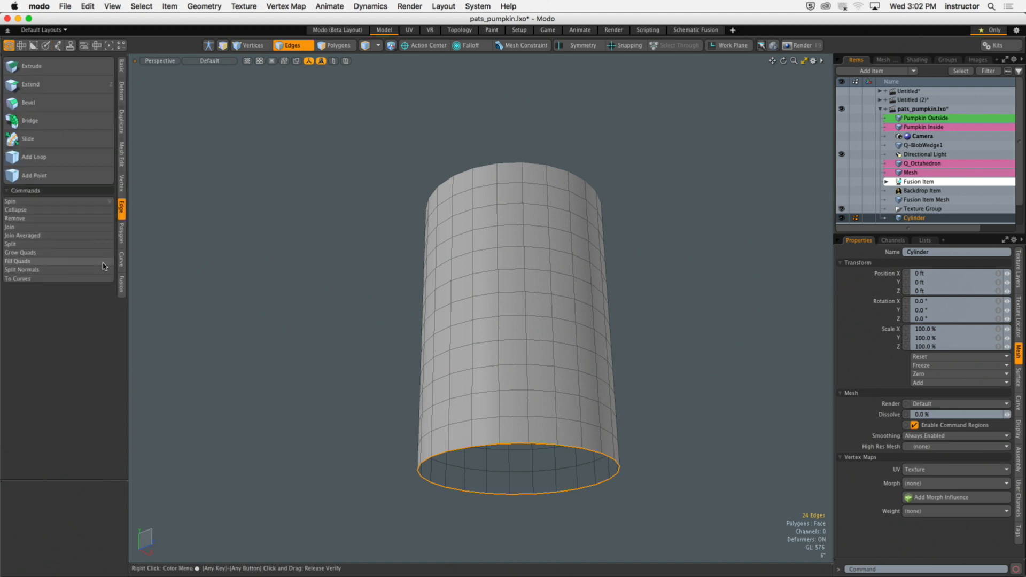
pyautogui.click(97, 260)
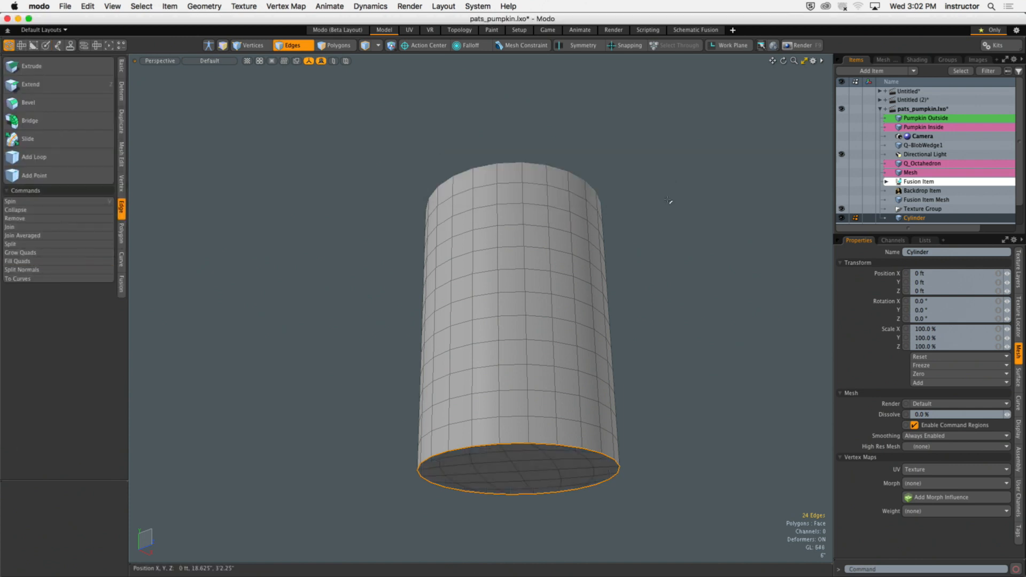
# Step: Select the edge loop around the cylinder's open top and close it with Fill Quads using the grid pattern
pyautogui.keyDown('alt'); pyautogui.moveTo(662, 197); pyautogui.dragTo(561, 213); pyautogui.keyUp('alt')
pyautogui.press('3')
pyautogui.click(560, 222)
pyautogui.press('2')
pyautogui.doubleClick(561, 210)
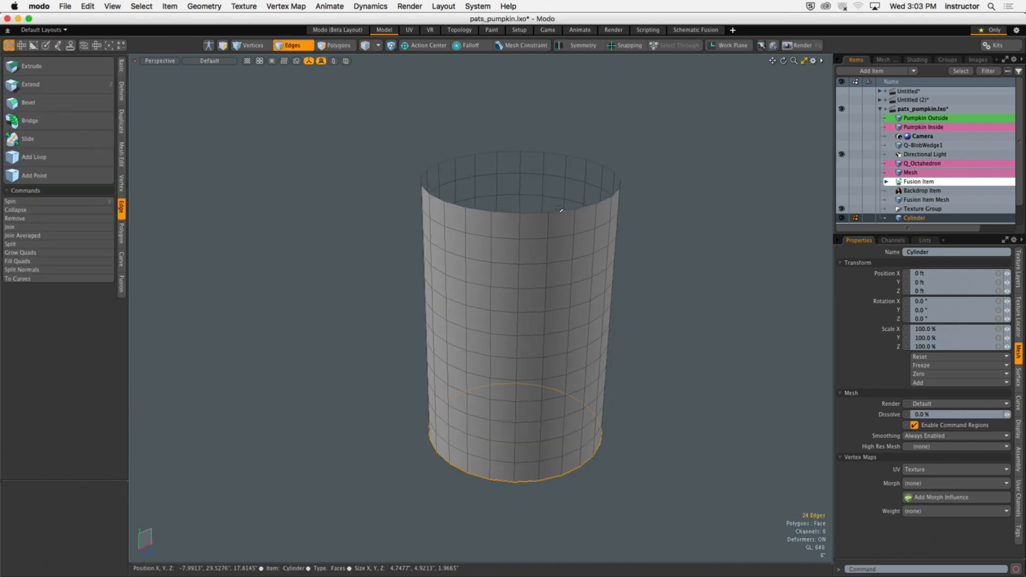
pyautogui.click(24, 261)
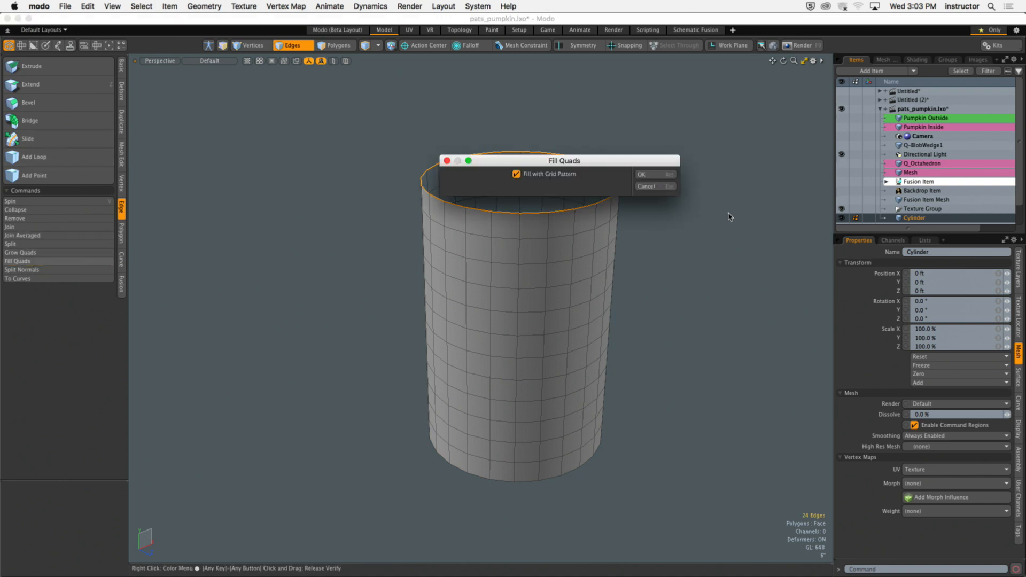
pyautogui.click(670, 175)
# Step: Inspect the quad-filled cylinder by selecting all its connected polygons, and clear the selection
pyautogui.press('3')
pyautogui.keyDown('ctrl'); pyautogui.keyDown('alt'); pyautogui.moveTo(674, 207); pyautogui.dragTo(655, 223); pyautogui.keyUp('alt'); pyautogui.keyUp('ctrl')
pyautogui.keyDown('alt'); pyautogui.keyDown('shift'); pyautogui.moveTo(655, 222); pyautogui.dragTo(610, 189); pyautogui.keyUp('shift'); pyautogui.keyUp('alt')
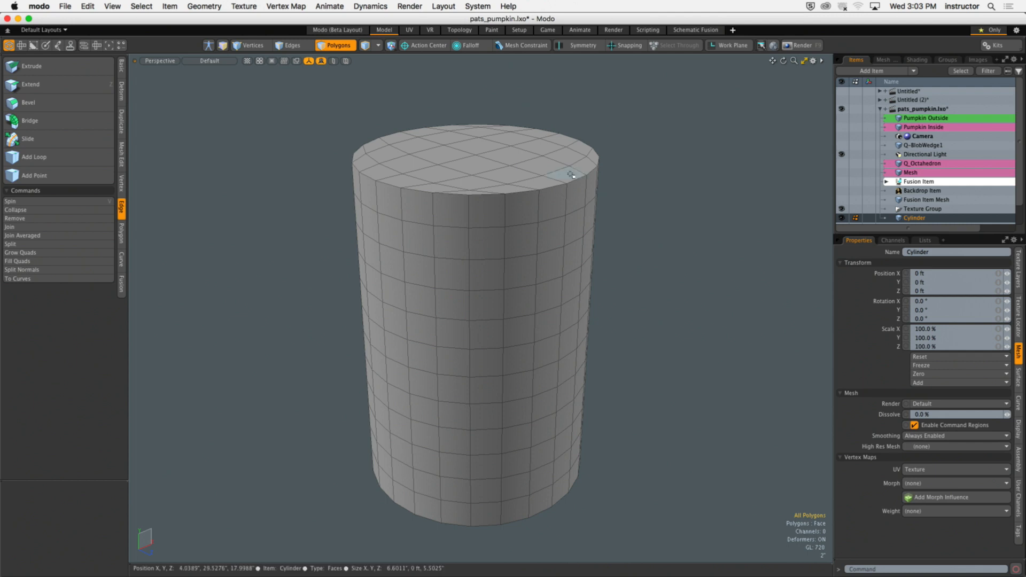
pyautogui.doubleClick(556, 230)
pyautogui.keyDown('alt'); pyautogui.keyDown('shift'); pyautogui.moveTo(549, 233); pyautogui.dragTo(575, 243); pyautogui.keyUp('shift'); pyautogui.keyUp('alt')
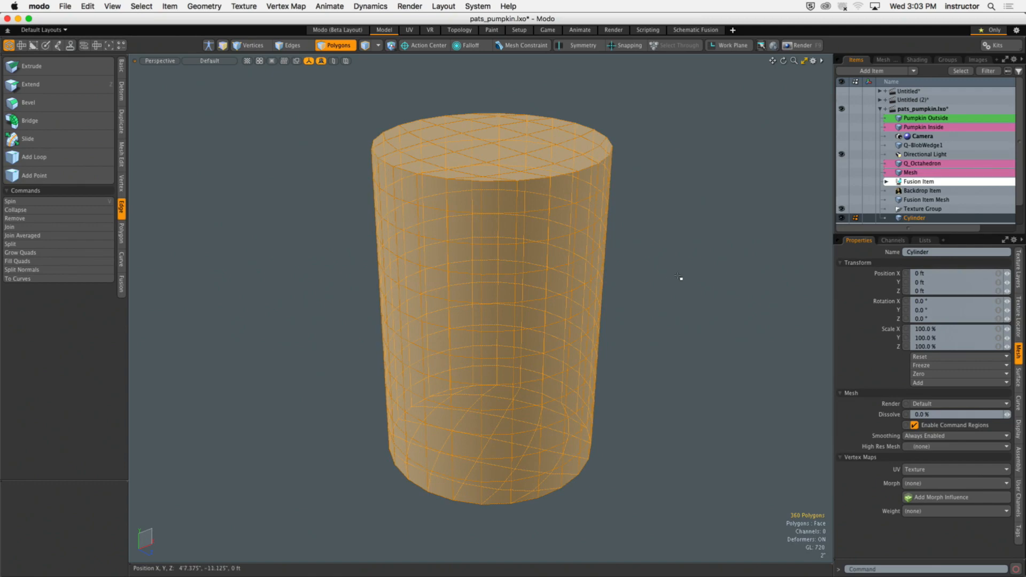
pyautogui.click(703, 287)
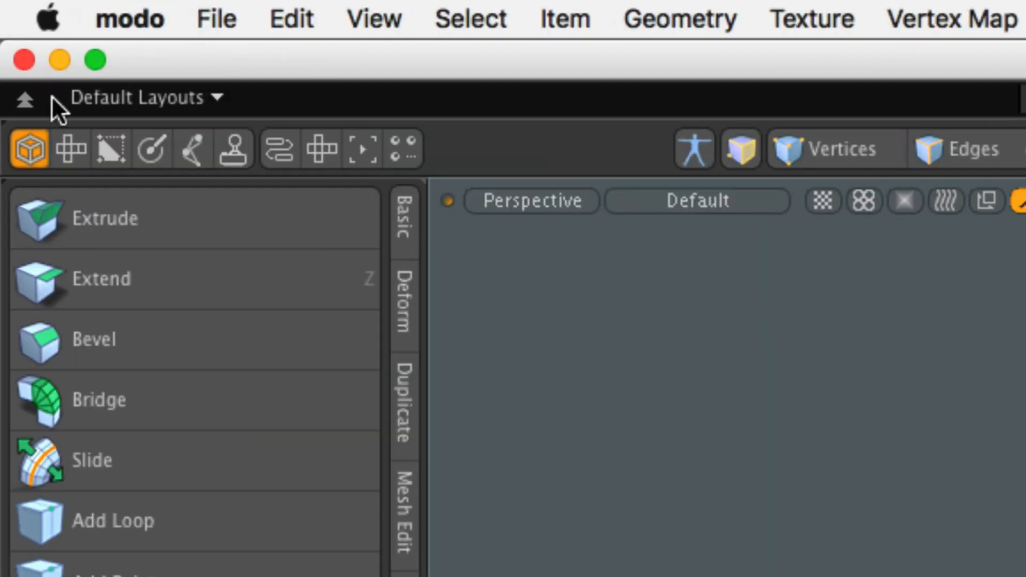
# Step: Activate the sculpting Push tool and enable Multiresolution, converting the cylinder's polygons to Catmull-Clark
pyautogui.click(150, 148)
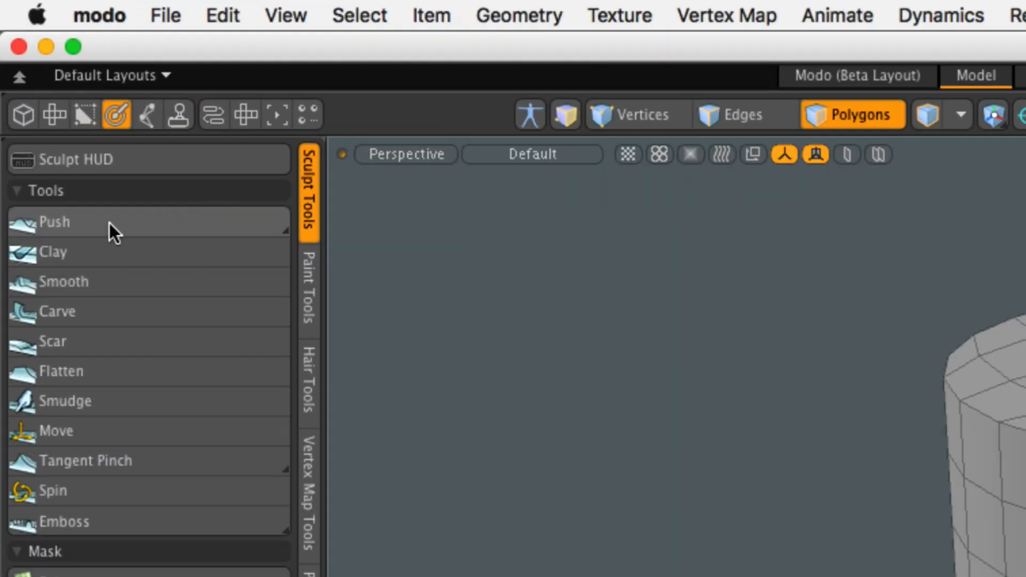
pyautogui.click(207, 251)
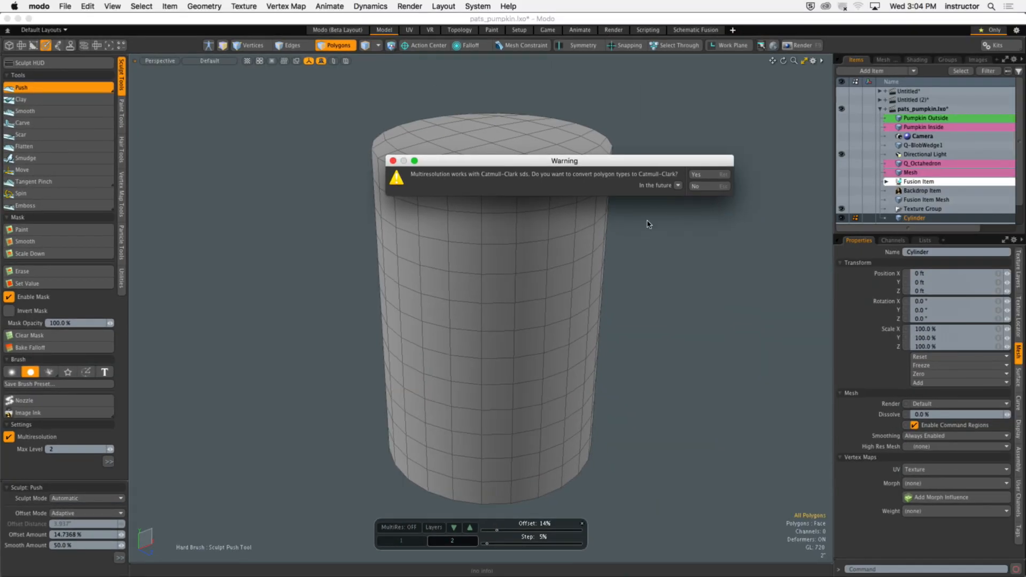
pyautogui.moveTo(628, 163); pyautogui.dragTo(616, 221)
pyautogui.click(697, 246)
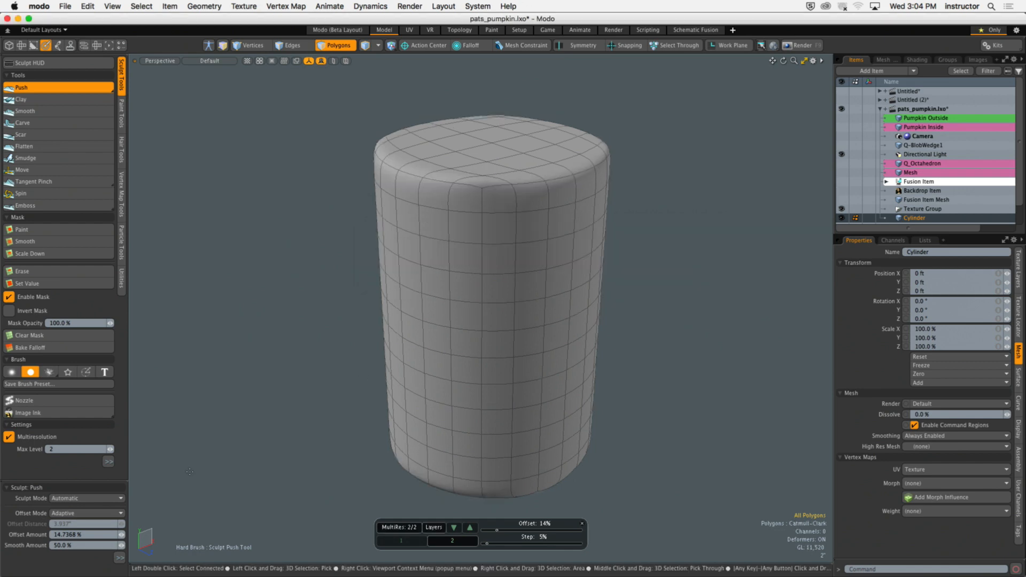
# Step: Reveal the full multiresolution settings and set the Max Level to 5
pyautogui.moveTo(115, 483); pyautogui.dragTo(114, 530)
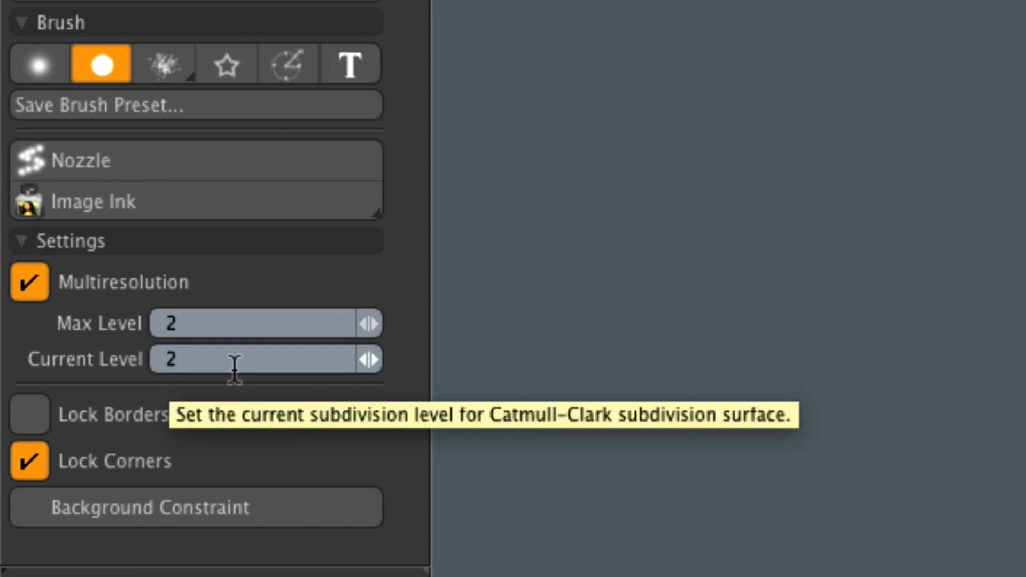
pyautogui.click(227, 316)
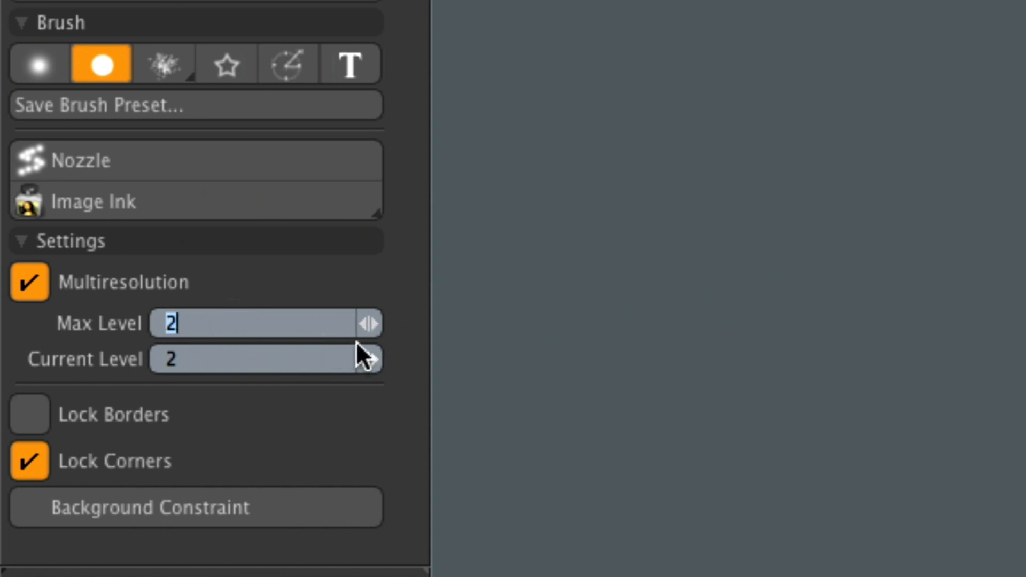
pyautogui.click(375, 325)
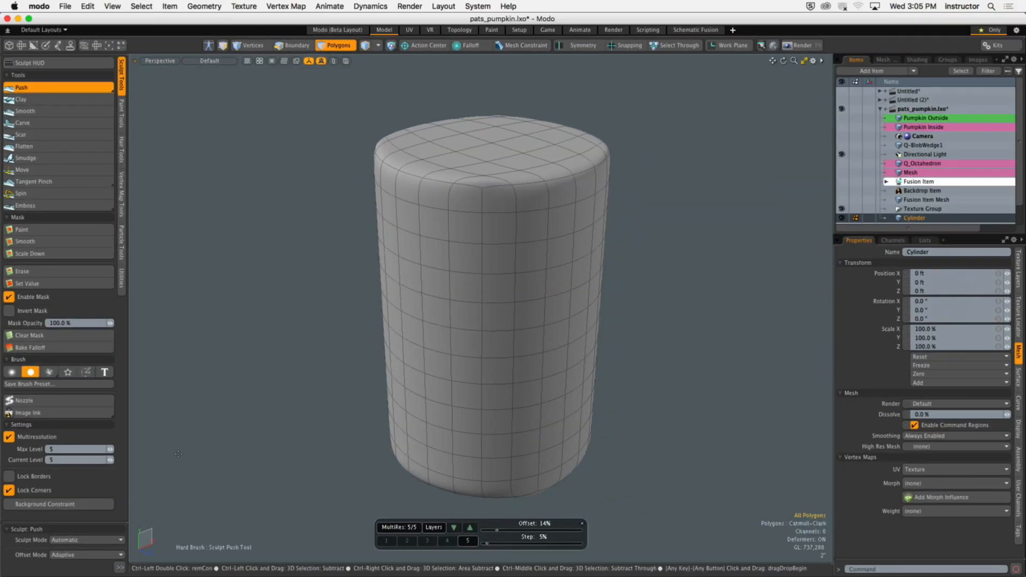
# Step: Switch through multiresolution levels 1 to 5 for the cylinder and set the current level to 2
pyautogui.keyDown('alt'); pyautogui.moveTo(500, 361); pyautogui.dragTo(413, 267); pyautogui.keyUp('alt')
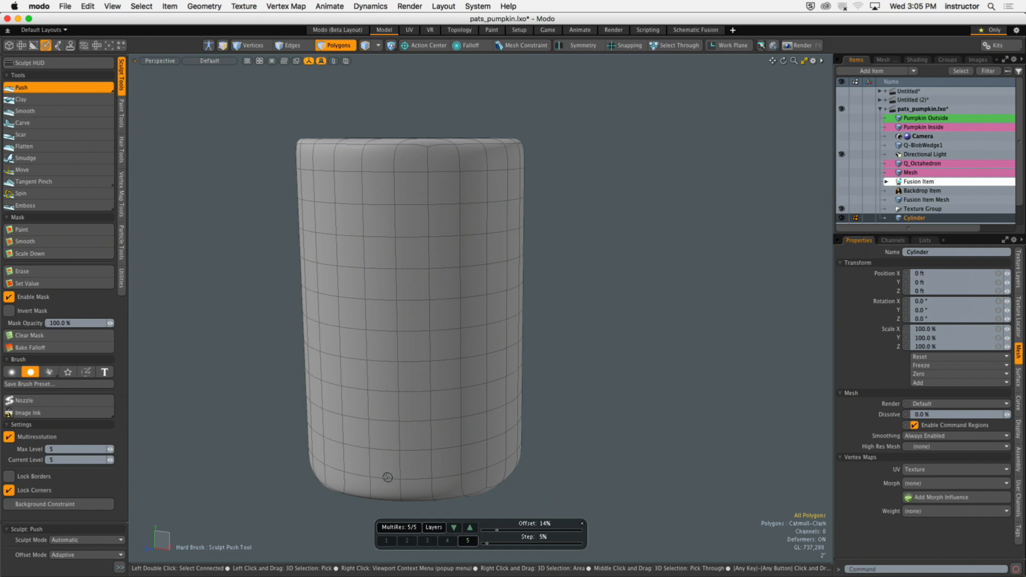
pyautogui.moveTo(449, 566)
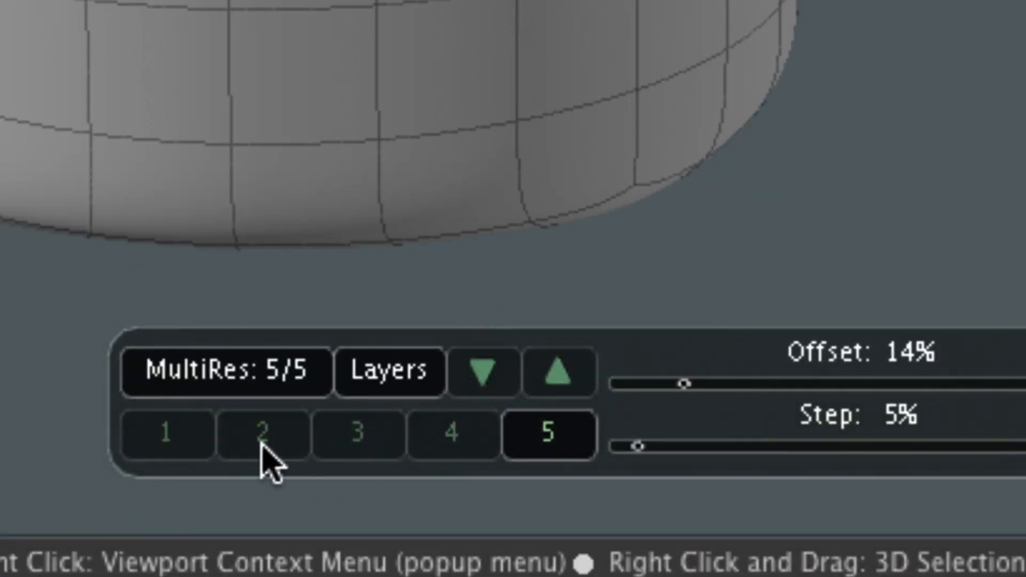
pyautogui.click(266, 444)
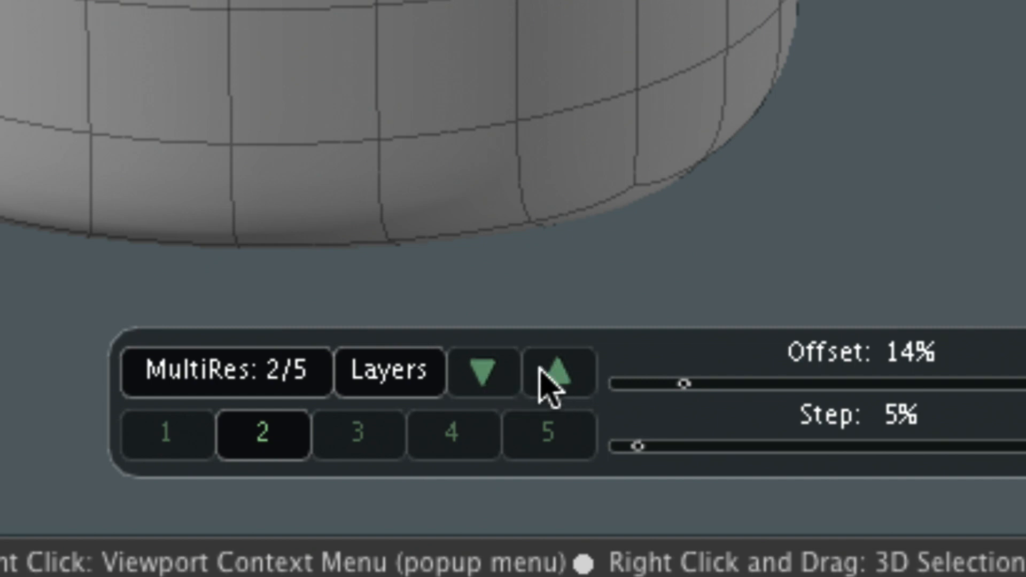
pyautogui.click(182, 444)
pyautogui.click(277, 432)
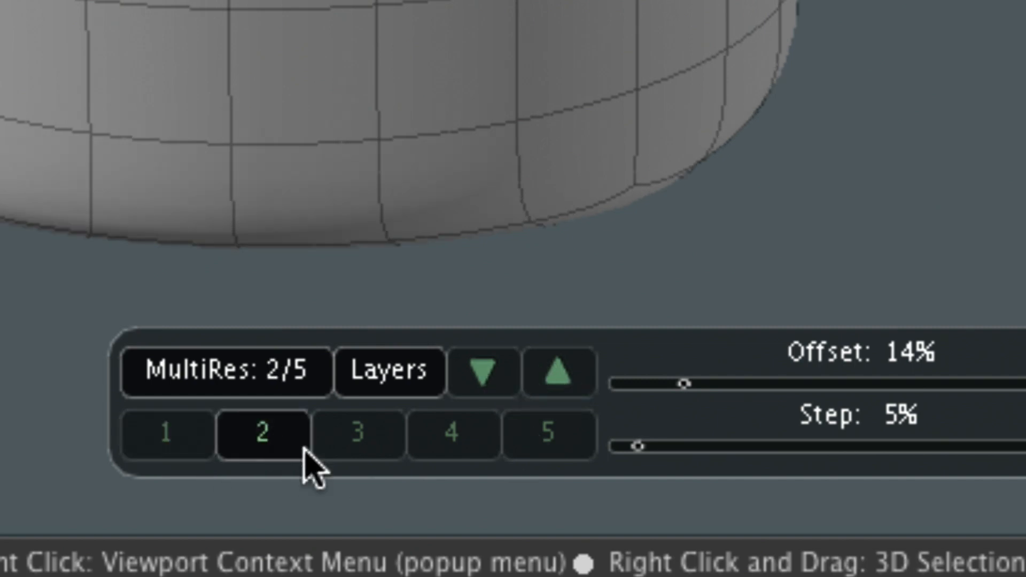
pyautogui.click(359, 443)
pyautogui.click(455, 433)
pyautogui.click(530, 433)
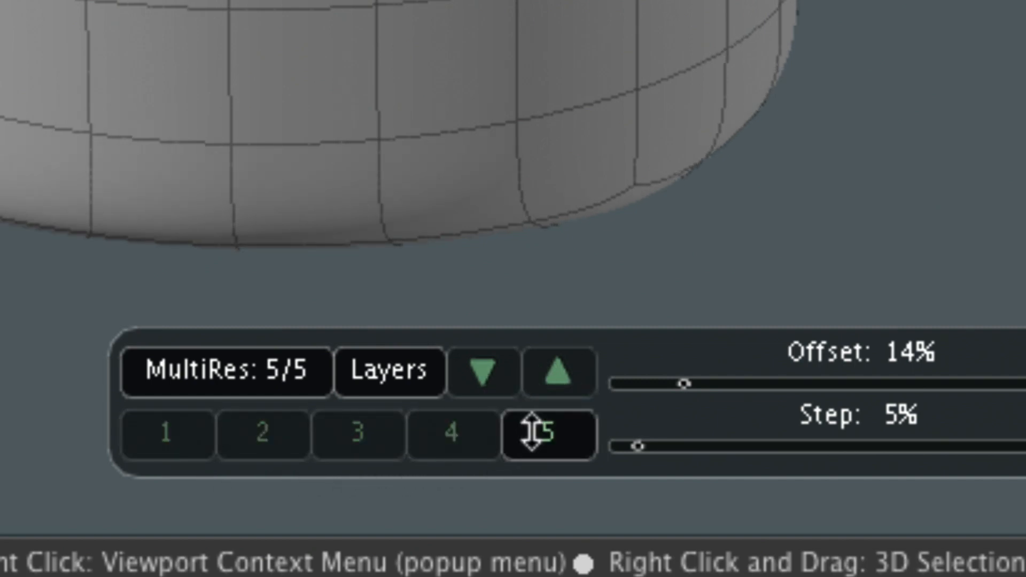
pyautogui.click(265, 434)
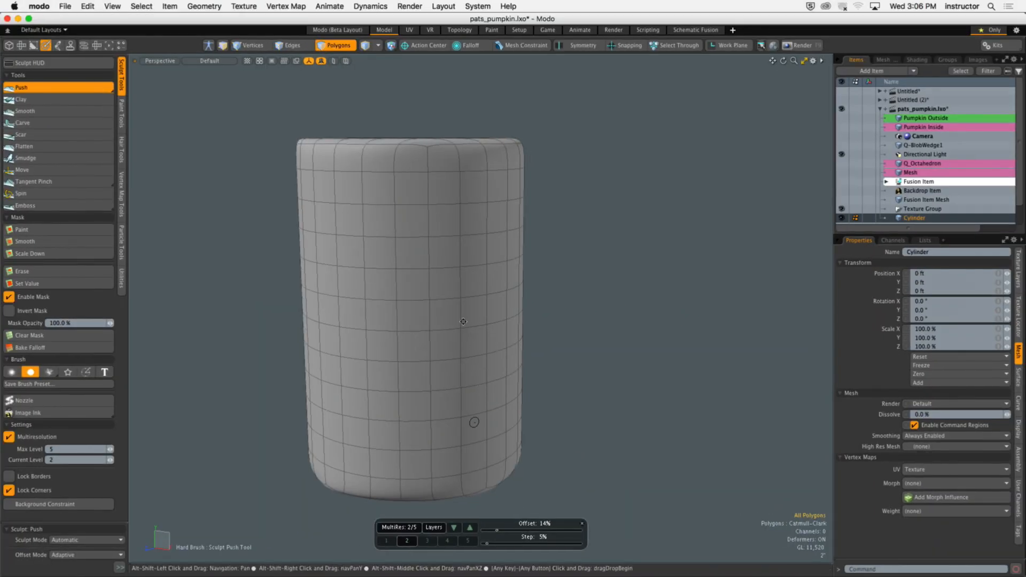
# Step: Enlarge the Push brush and sculpt broad strokes over the cylinder's side at multiresolution level 2
pyautogui.keyDown('alt'); pyautogui.keyDown('shift'); pyautogui.moveTo(474, 422); pyautogui.dragTo(501, 434); pyautogui.keyUp('shift'); pyautogui.keyUp('alt')
pyautogui.moveTo(411, 270); pyautogui.dragTo(421, 270, button='right')
pyautogui.moveTo(400, 217)
pyautogui.mouseDown()
pyautogui.moveTo(388, 390)
pyautogui.moveTo(423, 246)
pyautogui.moveTo(438, 243)
pyautogui.moveTo(480, 303)
pyautogui.moveTo(493, 389)
pyautogui.mouseUp()
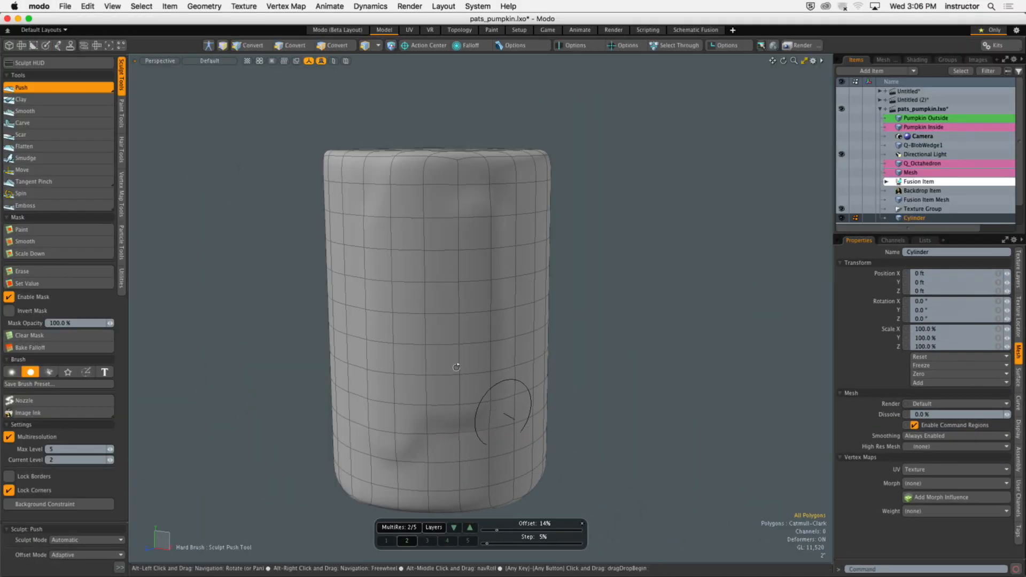
pyautogui.keyDown('alt'); pyautogui.moveTo(506, 422); pyautogui.dragTo(452, 309); pyautogui.keyUp('alt')
pyautogui.moveTo(411, 263); pyautogui.dragTo(408, 458)
pyautogui.moveTo(361, 251)
pyautogui.mouseDown()
pyautogui.moveTo(430, 222)
pyautogui.moveTo(533, 340)
pyautogui.moveTo(465, 350)
pyautogui.mouseUp()
pyautogui.keyDown('alt'); pyautogui.moveTo(412, 371); pyautogui.dragTo(389, 350); pyautogui.keyUp('alt')
# Step: Undo the broad Push strokes on the cylinder's side
pyautogui.press('super+z')
pyautogui.press('super+z')
pyautogui.press('super+z')
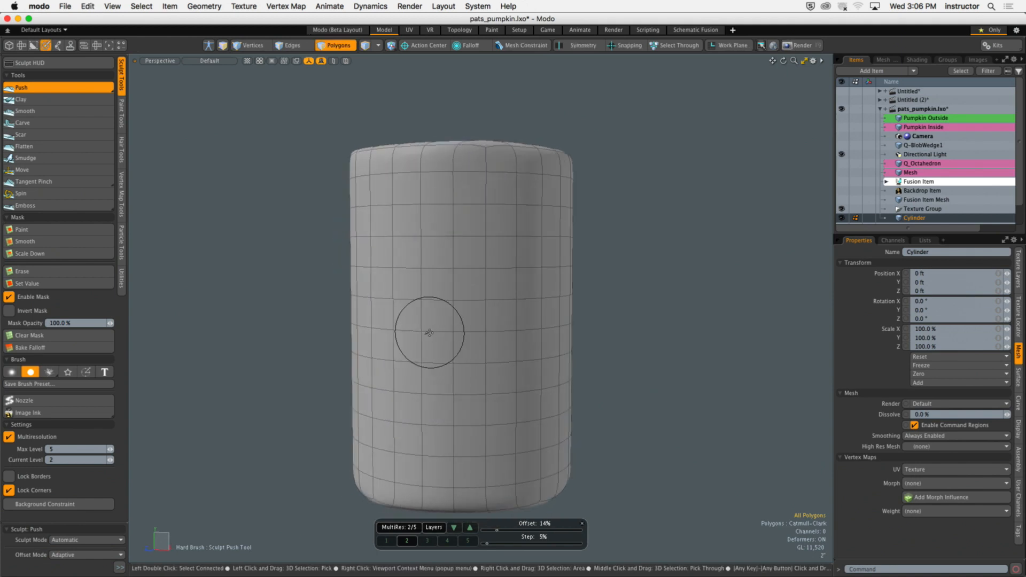
# Step: Shrink the brush, set the Push offset to 35%, and try sculpting level 2 strokes on the cylinder's side before undoing them
pyautogui.moveTo(446, 285); pyautogui.dragTo(436, 282)
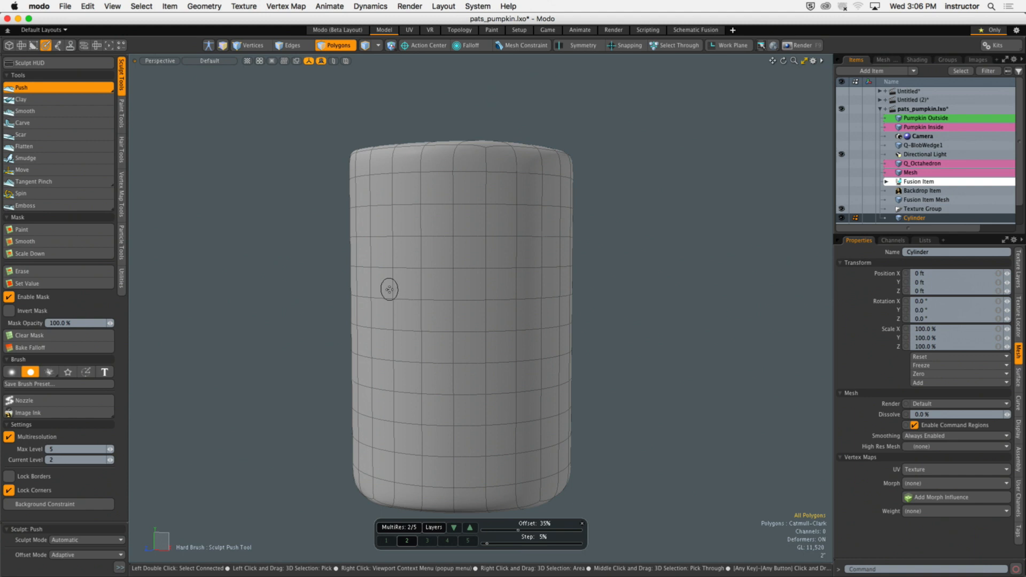
pyautogui.moveTo(393, 263); pyautogui.dragTo(394, 440)
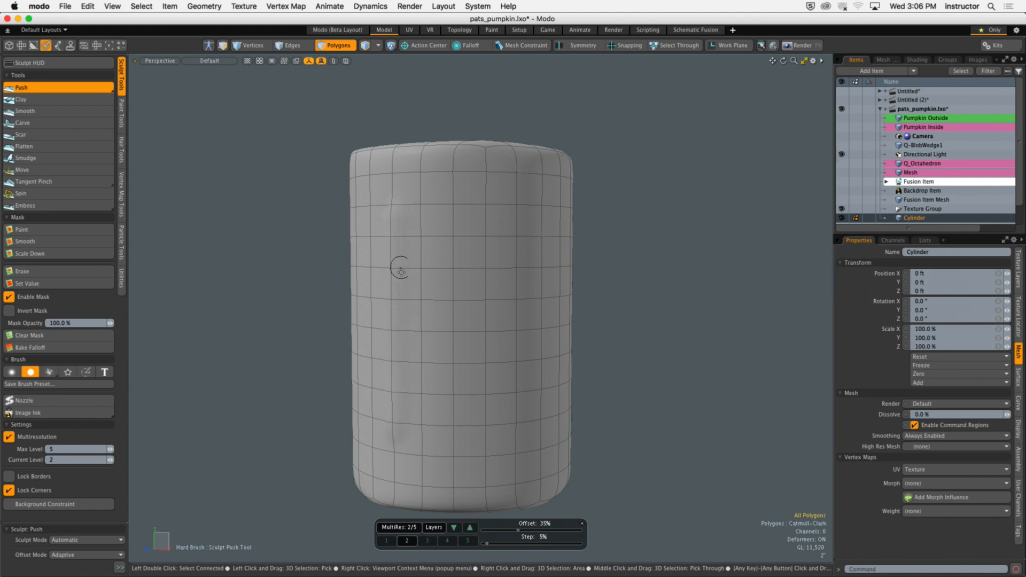
pyautogui.moveTo(352, 208)
pyautogui.mouseDown()
pyautogui.moveTo(389, 193)
pyautogui.moveTo(454, 222)
pyautogui.moveTo(409, 308)
pyautogui.moveTo(353, 322)
pyautogui.mouseUp()
pyautogui.moveTo(451, 387)
pyautogui.mouseDown()
pyautogui.moveTo(426, 377)
pyautogui.moveTo(480, 369)
pyautogui.moveTo(460, 367)
pyautogui.mouseUp()
pyautogui.moveTo(520, 236); pyautogui.dragTo(508, 362)
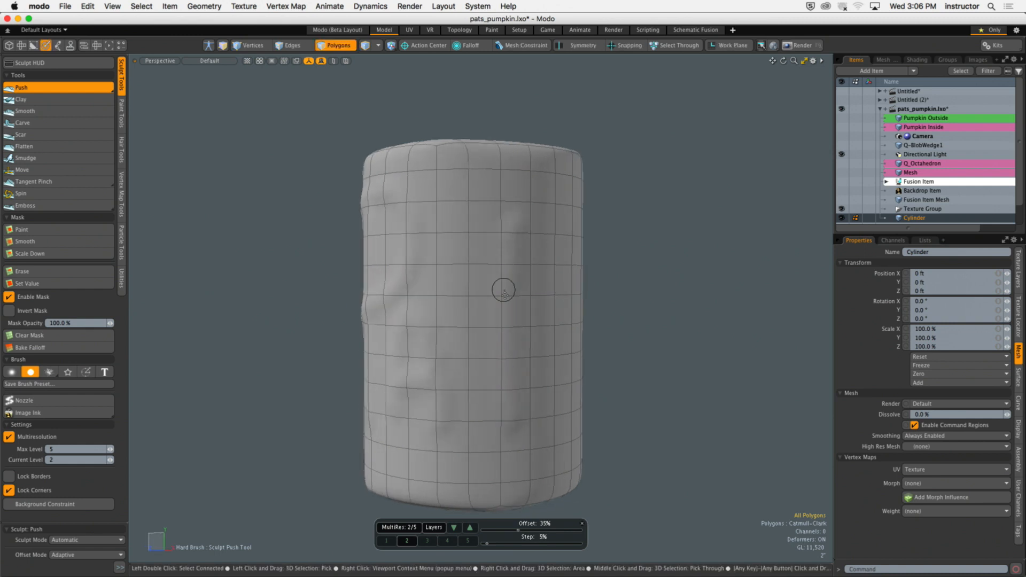
pyautogui.moveTo(581, 229)
pyautogui.keyDown('alt'); pyautogui.mouseDown()
pyautogui.moveTo(541, 252)
pyautogui.moveTo(612, 256)
pyautogui.moveTo(564, 258)
pyautogui.moveTo(543, 247)
pyautogui.moveTo(508, 268)
pyautogui.moveTo(572, 262)
pyautogui.moveTo(634, 276)
pyautogui.moveTo(593, 260)
pyautogui.moveTo(612, 256)
pyautogui.moveTo(575, 368)
pyautogui.mouseUp(); pyautogui.keyUp('alt')
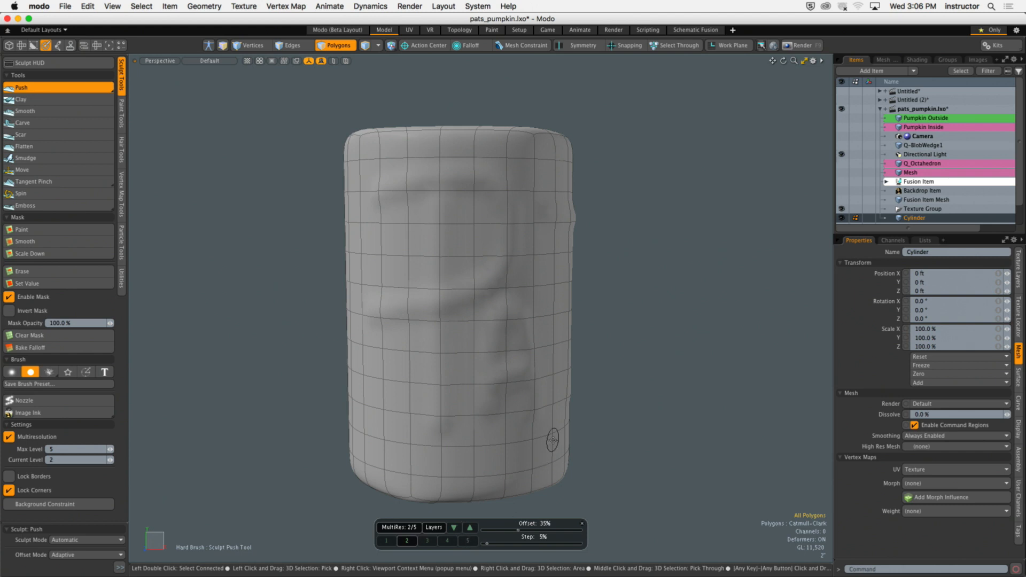
pyautogui.press('super+z')
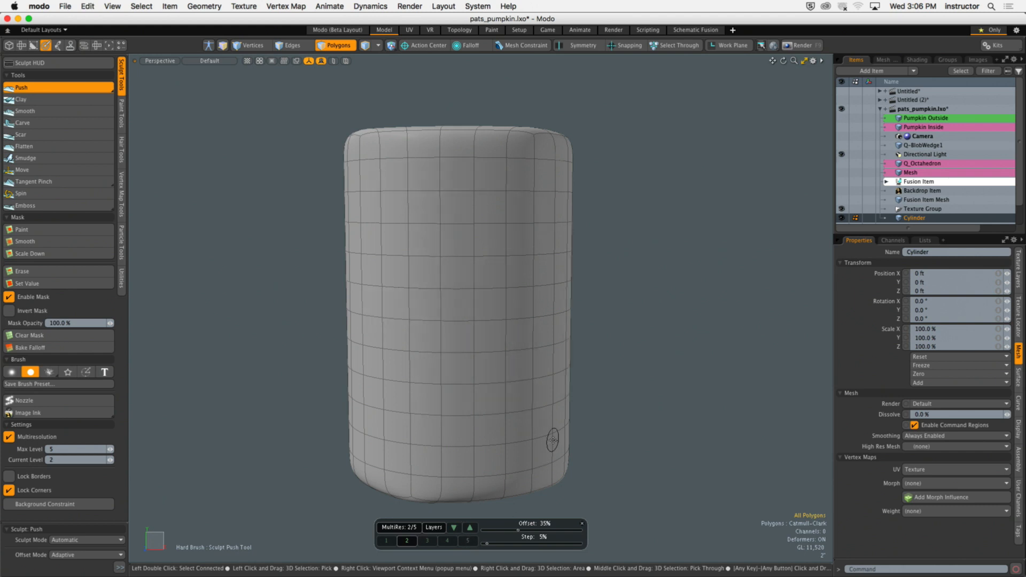
# Step: Set the multiresolution level to 5 and sculpt three raised letters freehand on the cylinder's side with Push
pyautogui.click(468, 542)
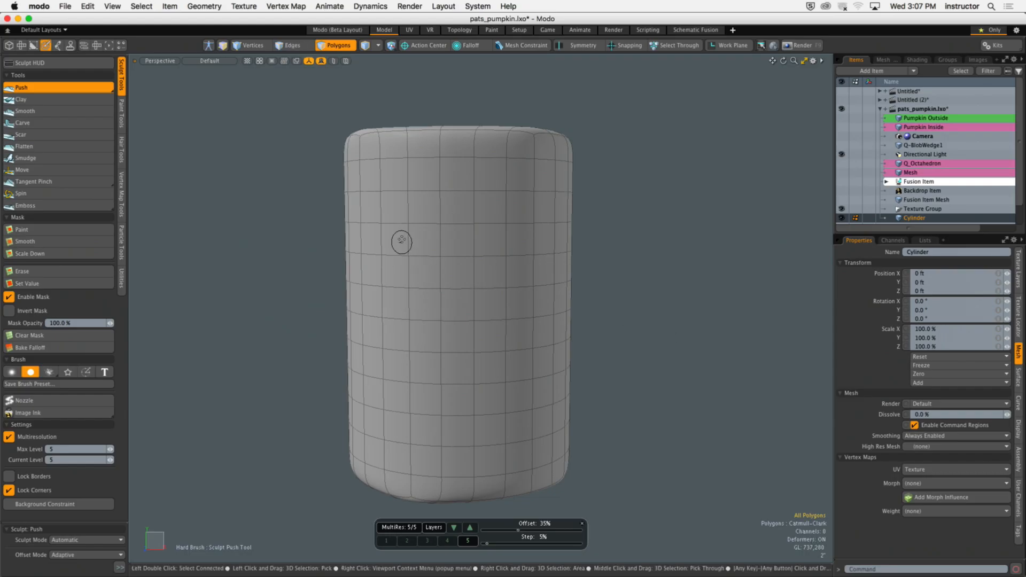
pyautogui.moveTo(401, 242); pyautogui.dragTo(401, 408)
pyautogui.moveTo(377, 247)
pyautogui.mouseDown()
pyautogui.moveTo(422, 198)
pyautogui.moveTo(452, 278)
pyautogui.moveTo(382, 322)
pyautogui.moveTo(436, 410)
pyautogui.moveTo(490, 411)
pyautogui.mouseUp()
pyautogui.moveTo(453, 381)
pyautogui.mouseDown()
pyautogui.moveTo(495, 380)
pyautogui.moveTo(485, 378)
pyautogui.mouseUp()
pyautogui.moveTo(493, 209); pyautogui.dragTo(498, 398)
pyautogui.moveTo(455, 209); pyautogui.dragTo(551, 205)
pyautogui.keyDown('alt'); pyautogui.moveTo(453, 329); pyautogui.dragTo(489, 324); pyautogui.keyUp('alt')
pyautogui.keyDown('ctrl'); pyautogui.keyDown('alt'); pyautogui.moveTo(490, 324); pyautogui.dragTo(543, 337); pyautogui.keyUp('alt'); pyautogui.keyUp('ctrl')
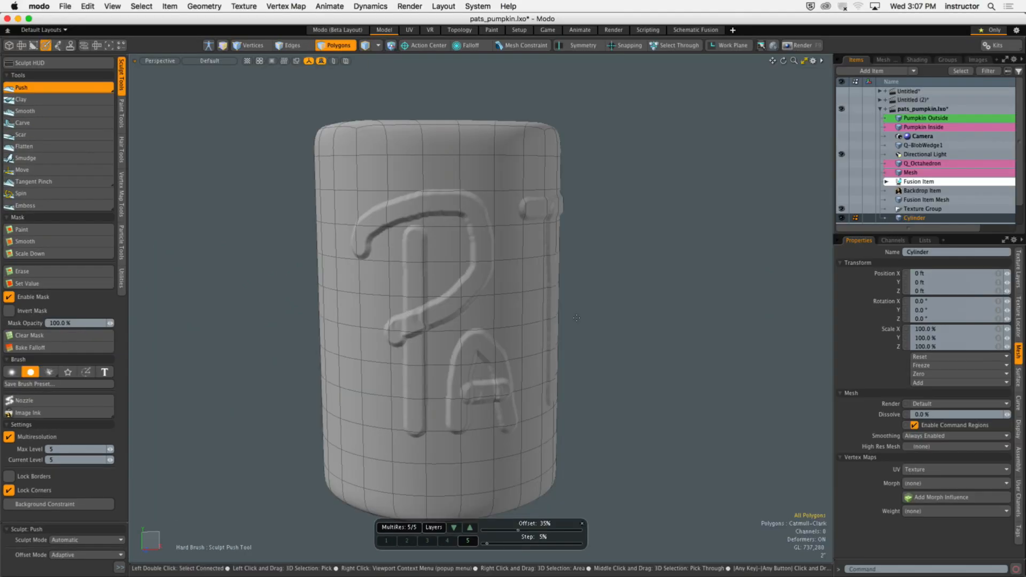
# Step: Undo all of the raised letter strokes sculpted on the cylinder's side
pyautogui.press('super+z')
pyautogui.press('super+z')
pyautogui.press('super+z')
pyautogui.press('super+z')
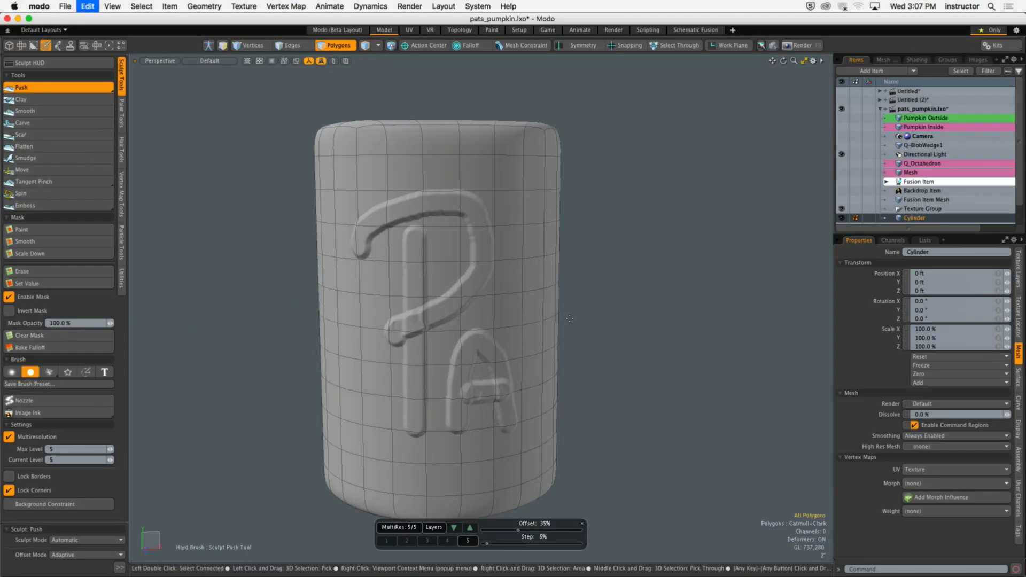
pyautogui.press('super+z')
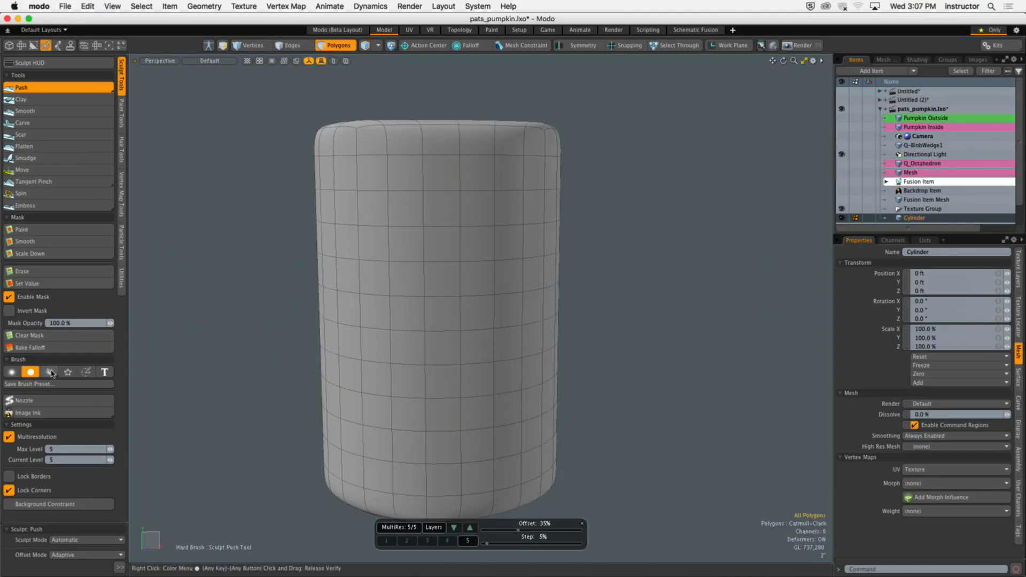
# Step: Switch Push to the smooth brush and turn off the active meshes' wireframe overlay in the viewport
pyautogui.click(14, 372)
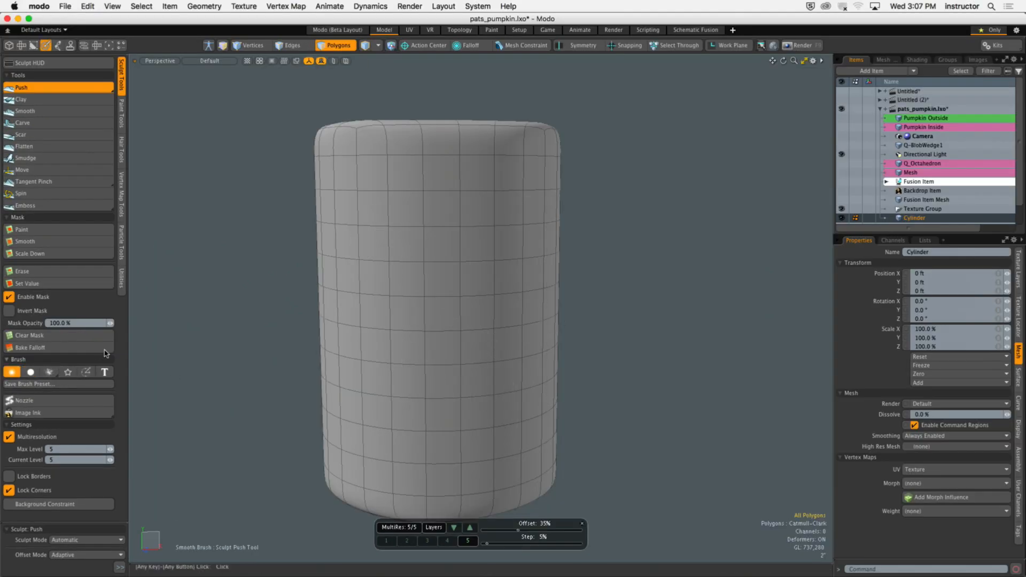
pyautogui.press('o')
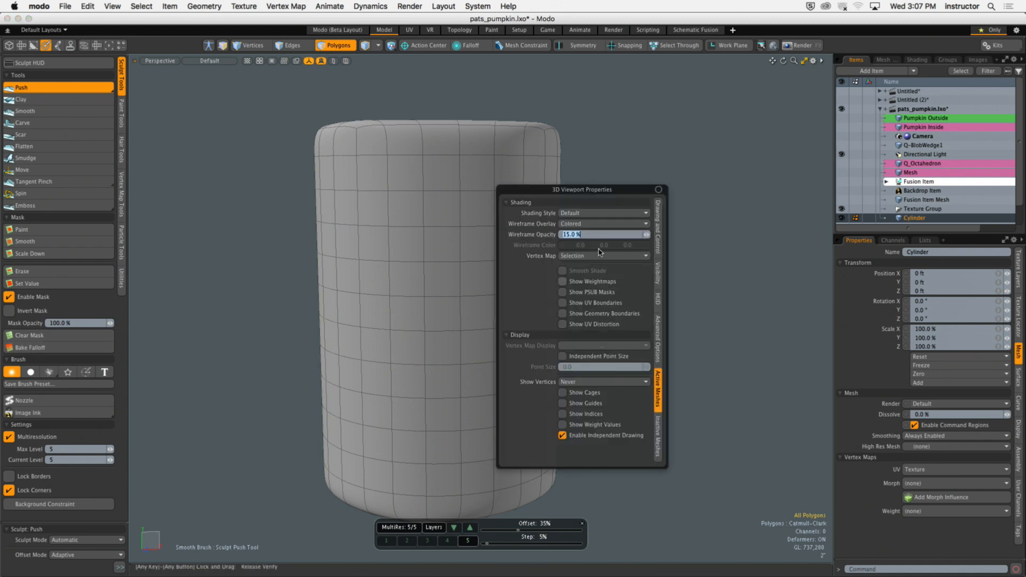
pyautogui.click(593, 223)
pyautogui.click(582, 206)
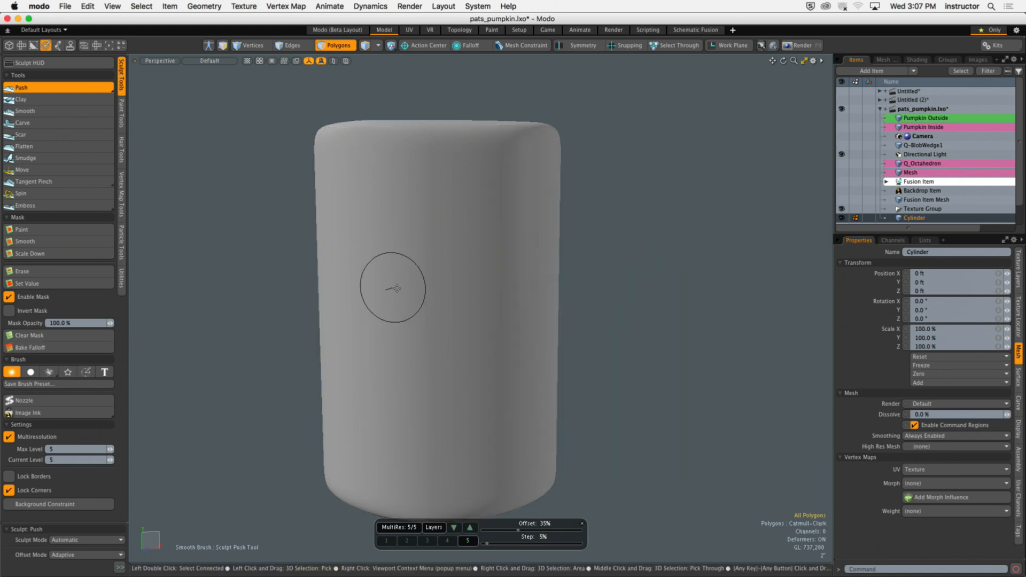
# Step: Shrink the brush and sculpt raised handwritten letters on the cylinder's side with the smooth brush
pyautogui.moveTo(382, 261); pyautogui.dragTo(367, 262, button='right')
pyautogui.moveTo(384, 222); pyautogui.dragTo(384, 435)
pyautogui.moveTo(335, 250)
pyautogui.mouseDown()
pyautogui.moveTo(439, 228)
pyautogui.moveTo(387, 377)
pyautogui.moveTo(430, 422)
pyautogui.moveTo(543, 347)
pyautogui.mouseUp()
pyautogui.moveTo(662, 390)
pyautogui.keyDown('alt'); pyautogui.mouseDown()
pyautogui.moveTo(614, 369)
pyautogui.moveTo(620, 354)
pyautogui.mouseUp(); pyautogui.keyUp('alt')
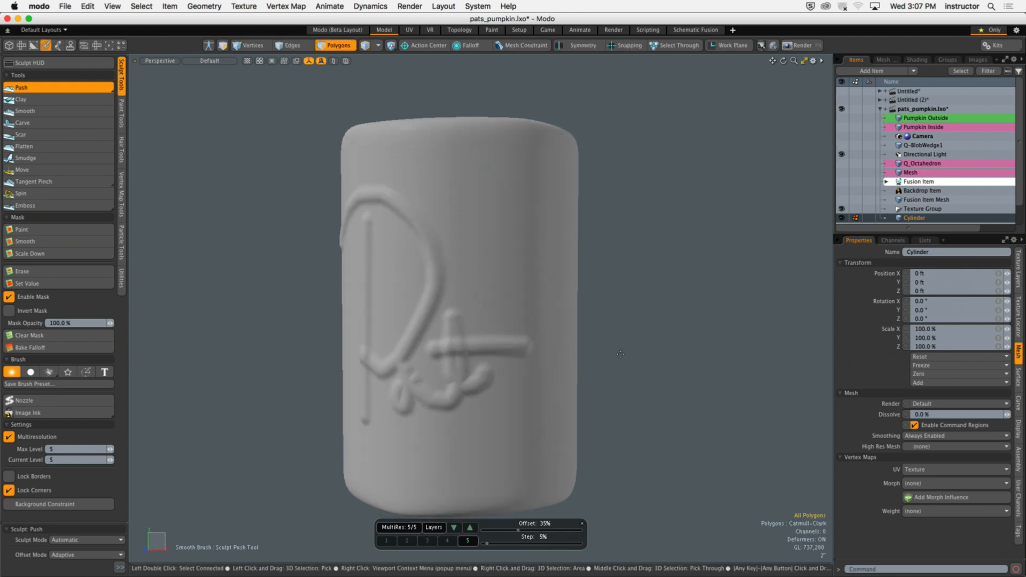
pyautogui.moveTo(561, 339)
pyautogui.keyDown('alt'); pyautogui.mouseDown()
pyautogui.moveTo(490, 326)
pyautogui.moveTo(513, 396)
pyautogui.mouseUp(); pyautogui.keyUp('alt')
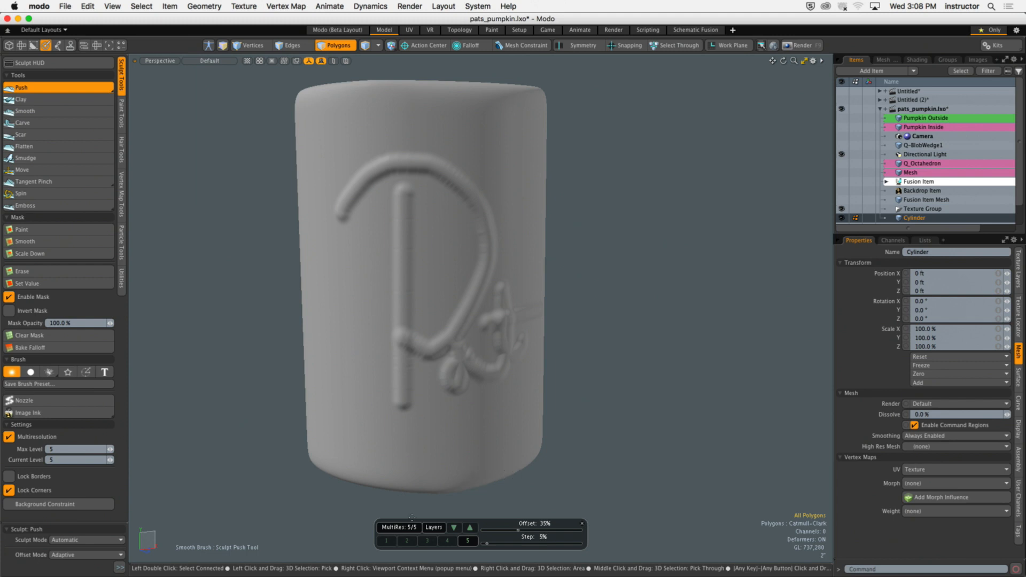
# Step: Set the current multiresolution level to 1 and examine the cylinder's side from several angles
pyautogui.click(387, 540)
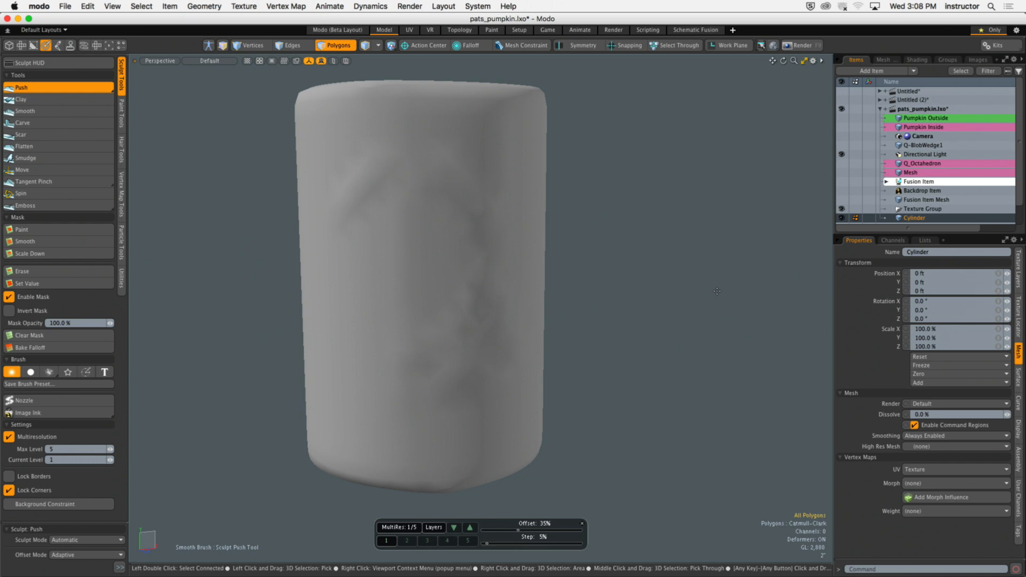
pyautogui.moveTo(669, 219)
pyautogui.keyDown('alt'); pyautogui.mouseDown()
pyautogui.moveTo(646, 245)
pyautogui.moveTo(635, 233)
pyautogui.moveTo(641, 218)
pyautogui.mouseUp(); pyautogui.keyUp('alt')
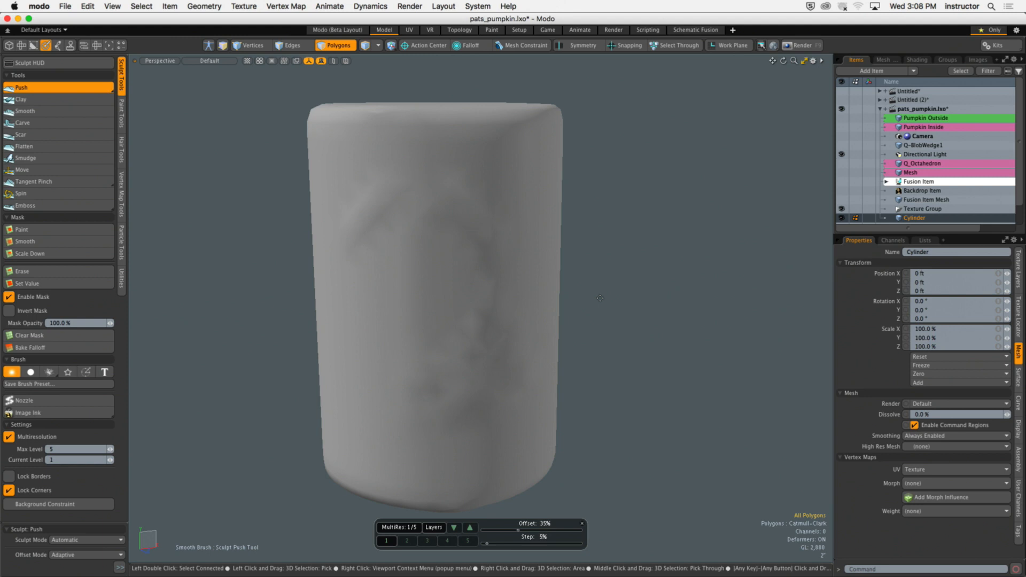
pyautogui.moveTo(595, 297)
pyautogui.keyDown('alt'); pyautogui.mouseDown()
pyautogui.moveTo(563, 338)
pyautogui.moveTo(562, 307)
pyautogui.moveTo(569, 337)
pyautogui.moveTo(614, 280)
pyautogui.moveTo(527, 303)
pyautogui.moveTo(588, 336)
pyautogui.mouseUp(); pyautogui.keyUp('alt')
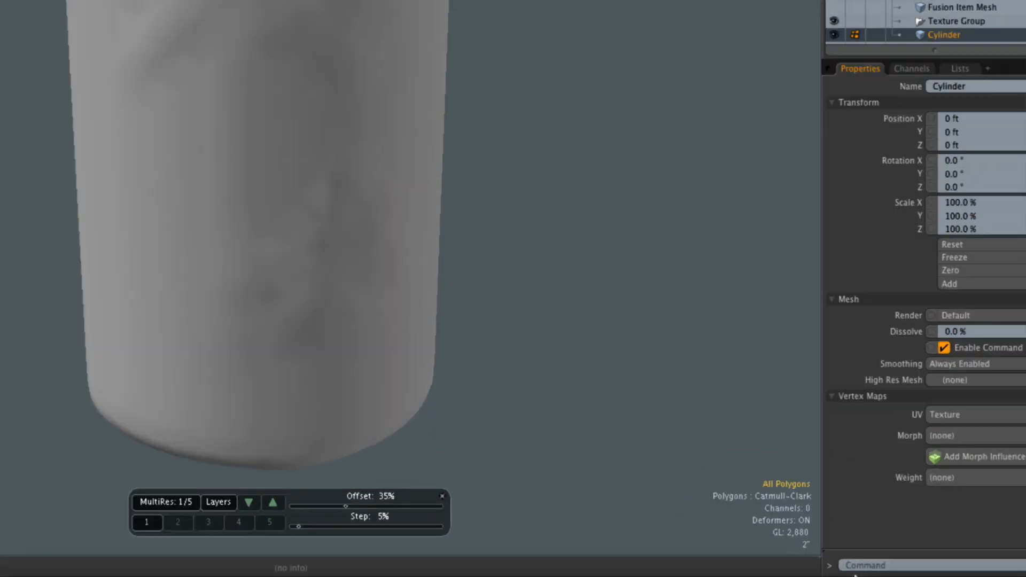
pyautogui.moveTo(854, 573)
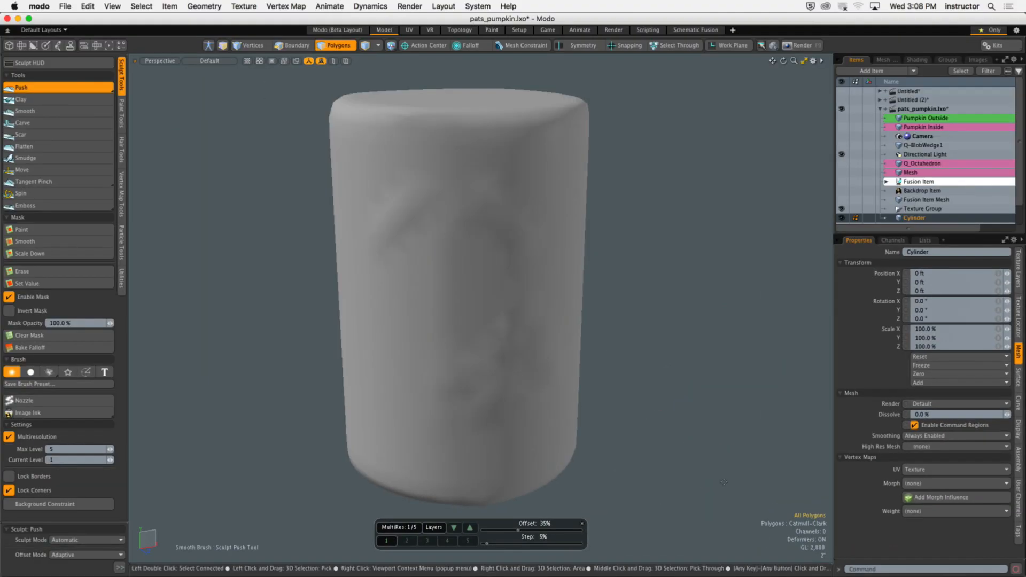
pyautogui.moveTo(561, 322)
pyautogui.keyDown('alt'); pyautogui.mouseDown()
pyautogui.moveTo(545, 348)
pyautogui.moveTo(556, 239)
pyautogui.moveTo(559, 284)
pyautogui.mouseUp(); pyautogui.keyUp('alt')
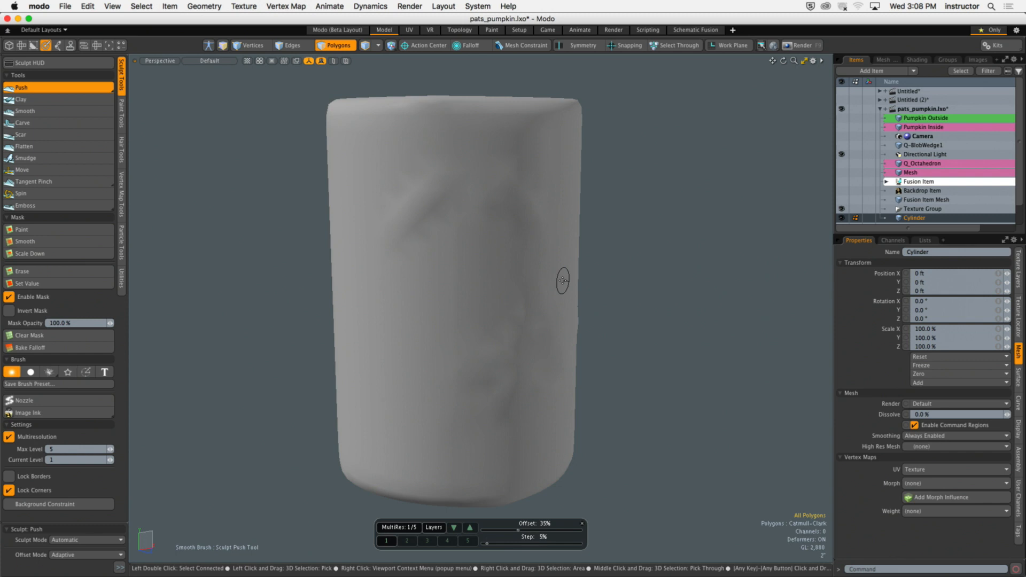
pyautogui.keyDown('alt'); pyautogui.moveTo(542, 277); pyautogui.dragTo(542, 290); pyautogui.keyUp('alt')
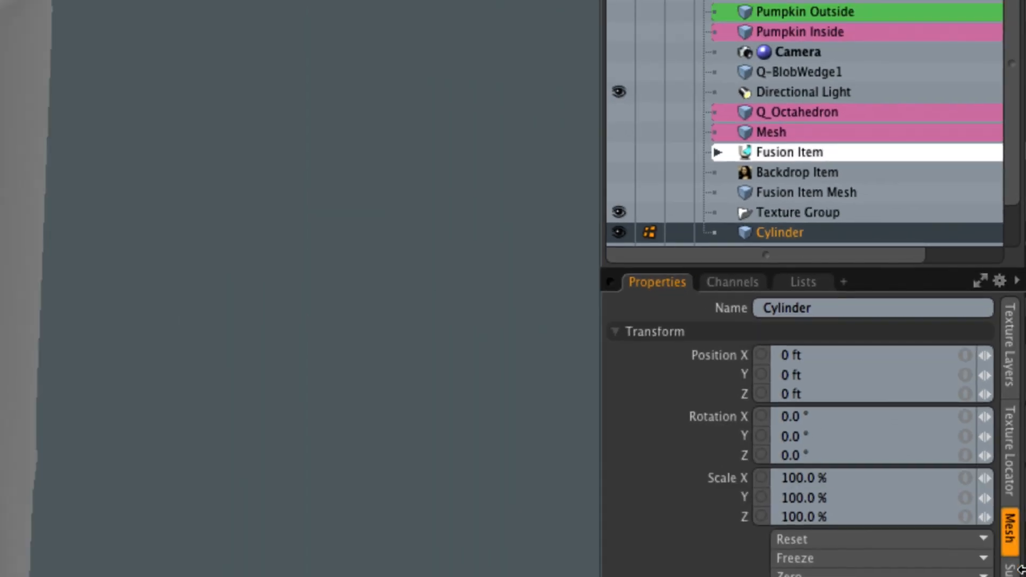
# Step: Set the Catmull-Clark Render Level of the Cylinder mesh to 5
pyautogui.click(1014, 398)
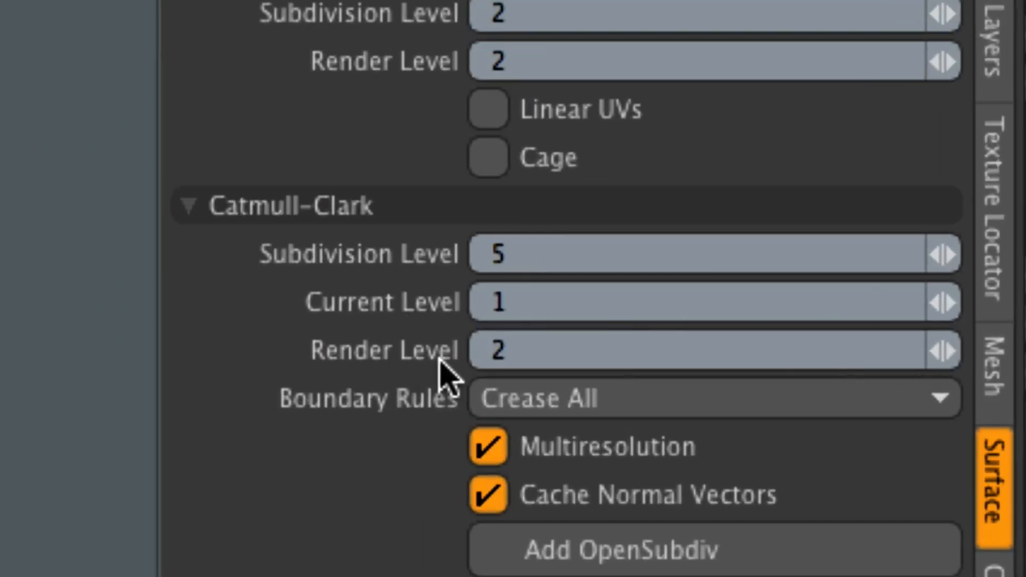
pyautogui.click(540, 352)
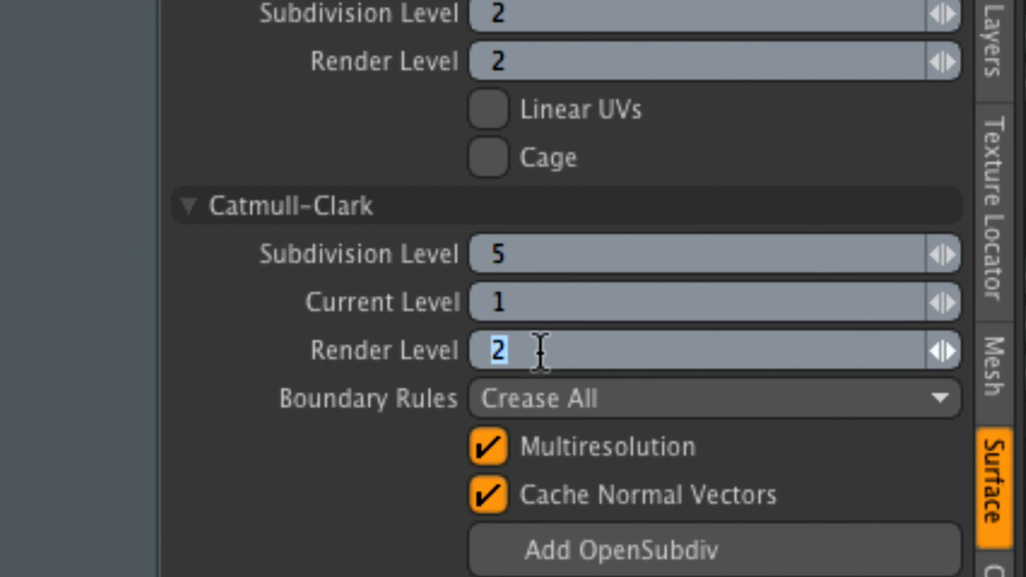
pyautogui.click(524, 298)
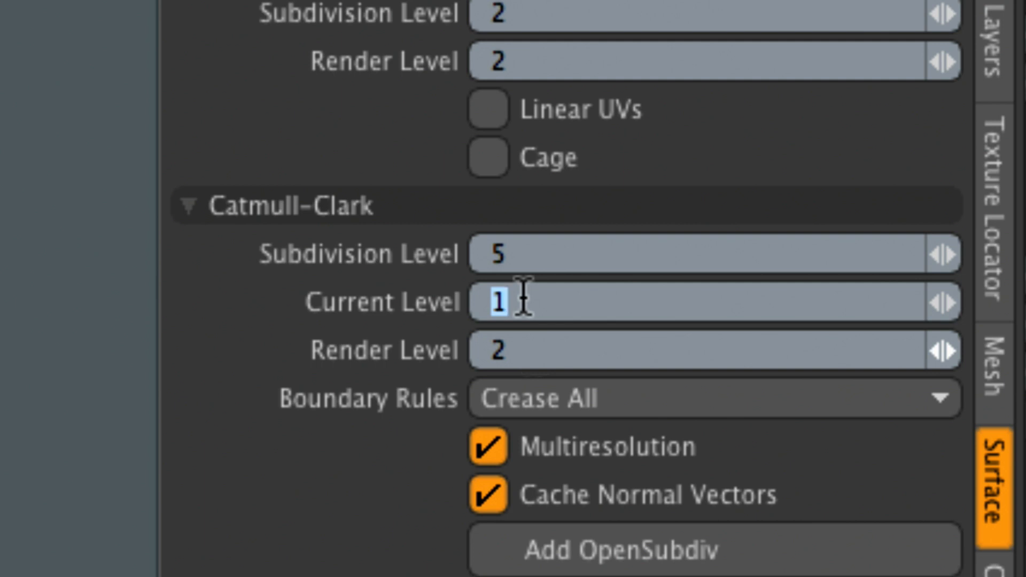
pyautogui.click(541, 345)
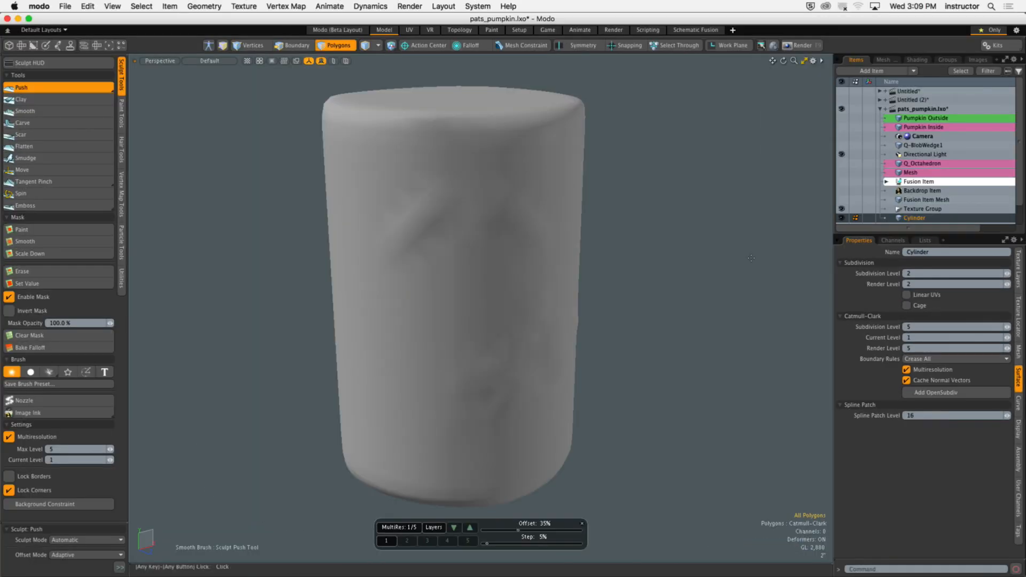
pyautogui.scroll(1, 701, 228)
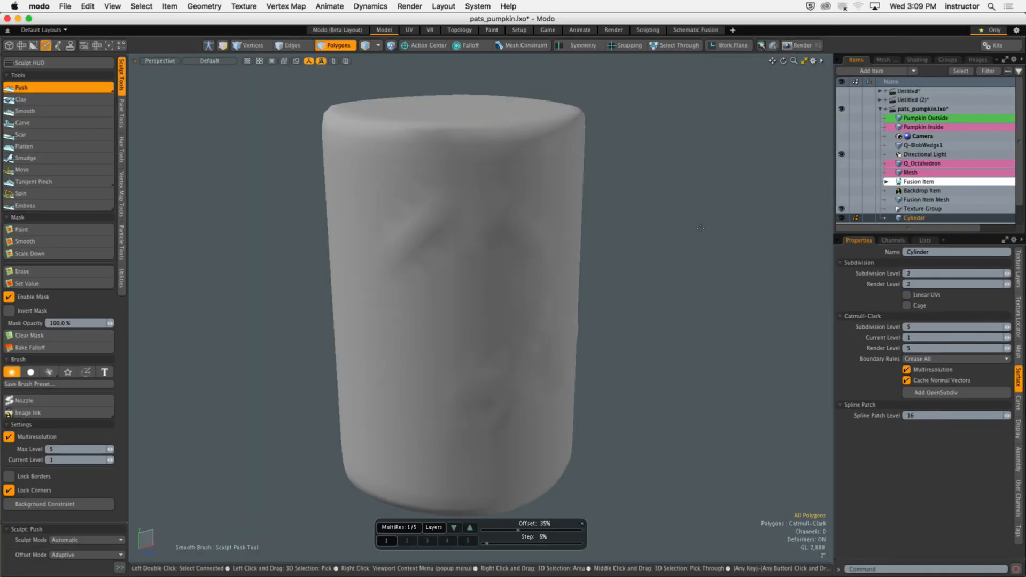
# Step: Preview the cylinder from the lettered side, and render the frame to compare its sculpted detail with the preview
pyautogui.press('F8')
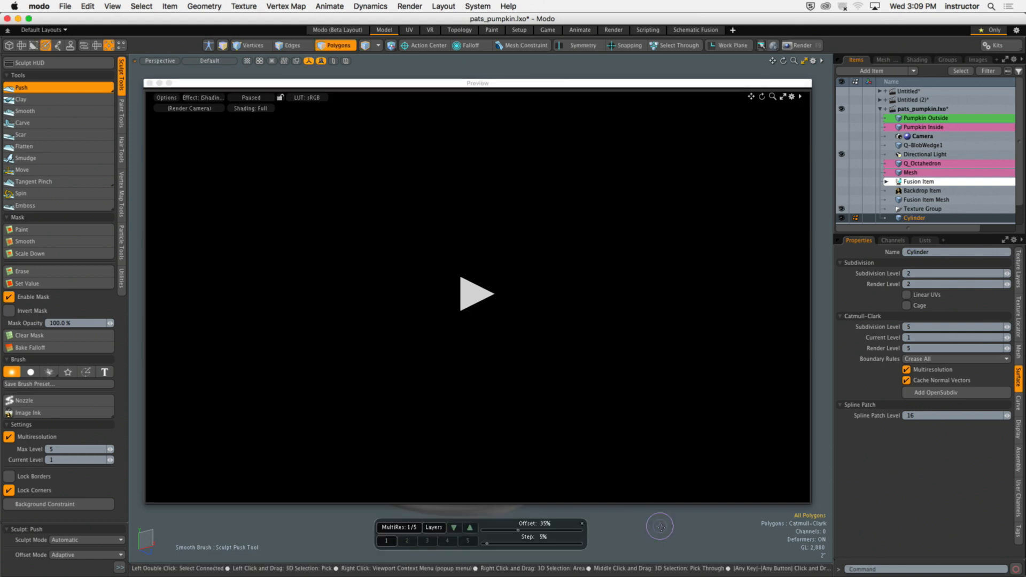
pyautogui.click(488, 306)
pyautogui.keyDown('alt'); pyautogui.keyDown('shift'); pyautogui.moveTo(551, 330); pyautogui.dragTo(389, 321); pyautogui.keyUp('shift'); pyautogui.keyUp('alt')
pyautogui.keyDown('alt'); pyautogui.keyDown('shift'); pyautogui.moveTo(492, 354); pyautogui.dragTo(452, 322); pyautogui.keyUp('shift'); pyautogui.keyUp('alt')
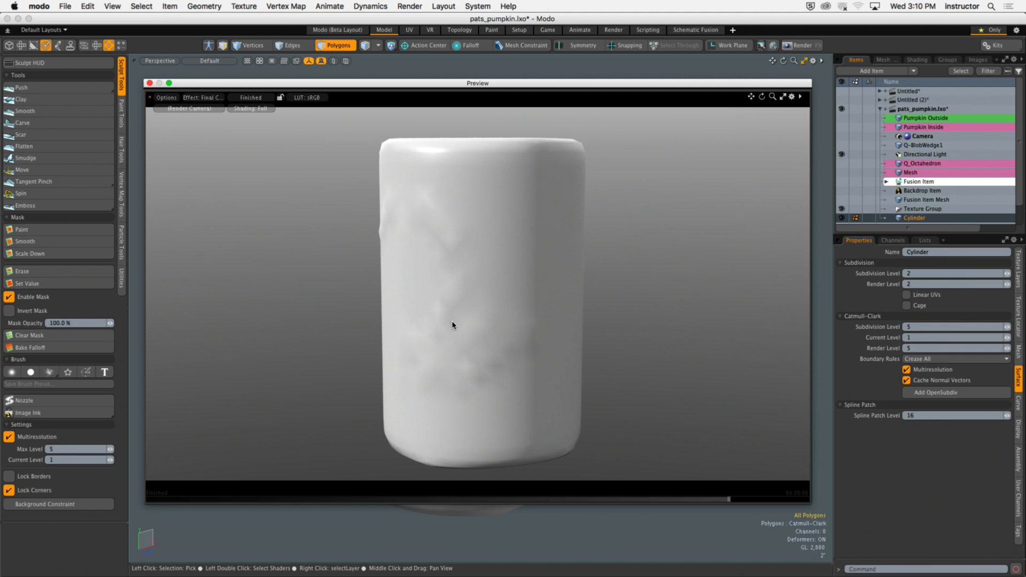
pyautogui.press('F9')
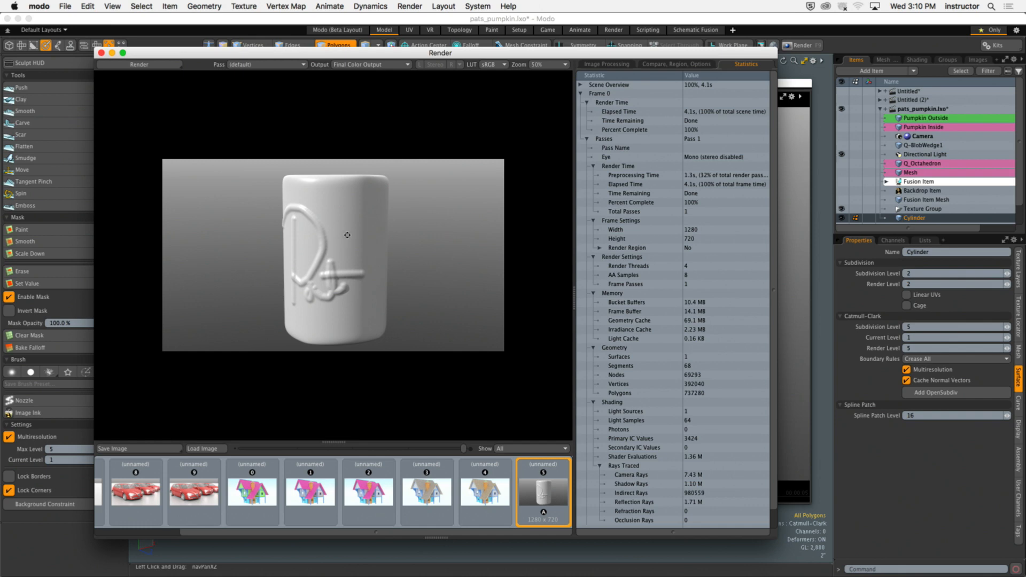
pyautogui.click(101, 52)
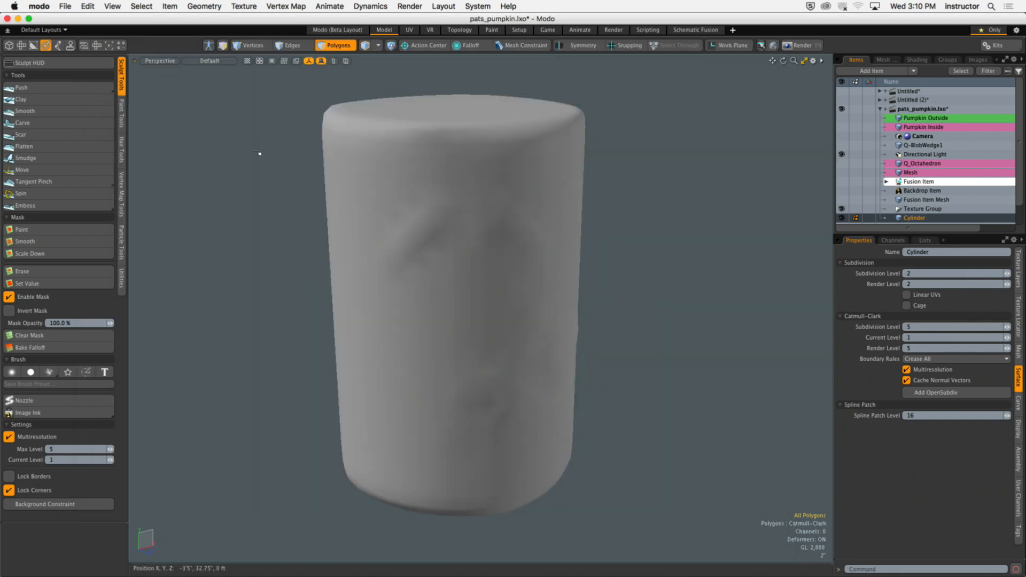
# Step: Reactivate the Push tool and set the current multiresolution level back to 5
pyautogui.keyDown('alt'); pyautogui.moveTo(258, 153); pyautogui.dragTo(337, 245); pyautogui.keyUp('alt')
pyautogui.scroll(-3, 346, 181)
pyautogui.scroll(3, 343, 228)
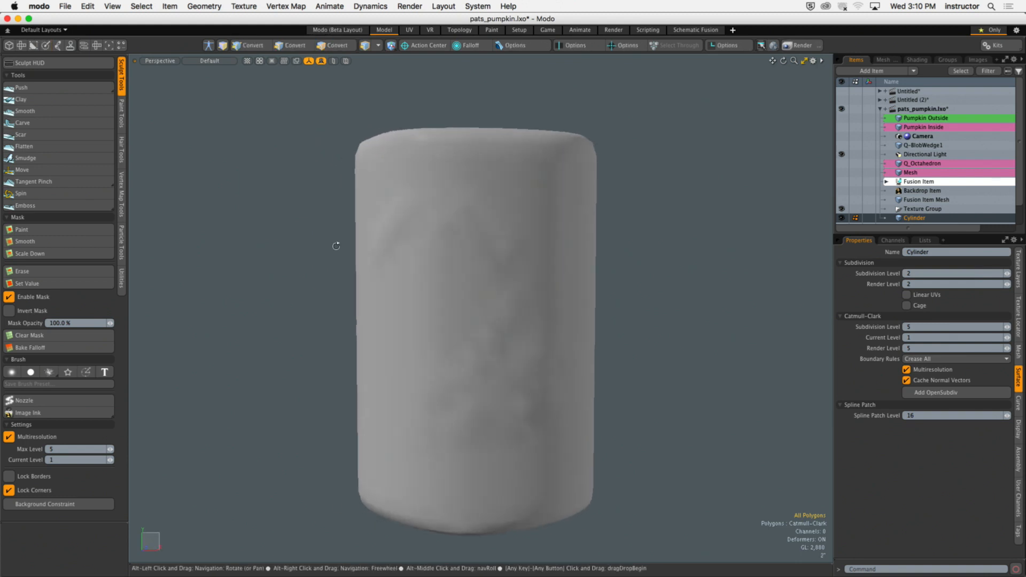
pyautogui.scroll(-1, 339, 242)
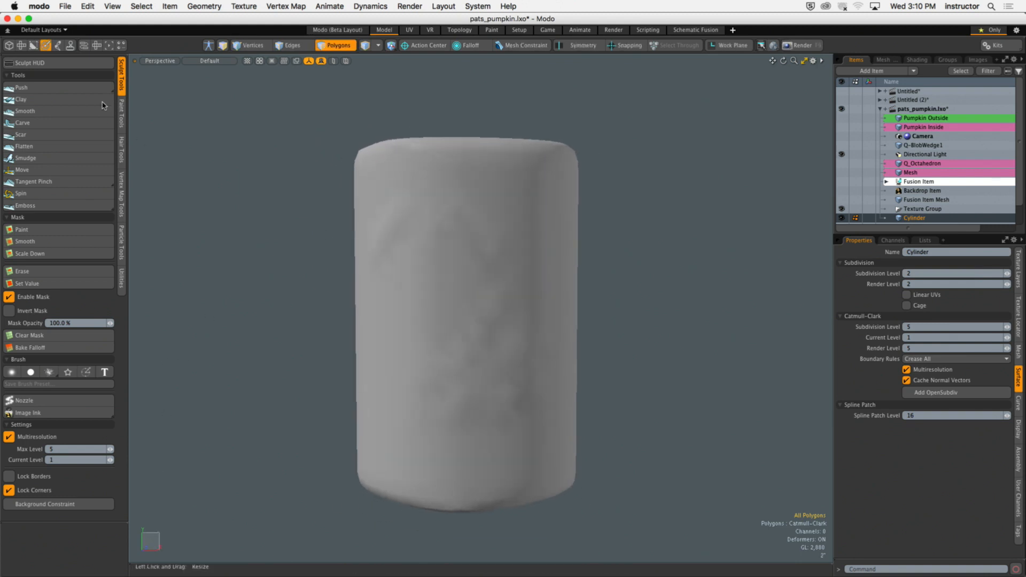
pyautogui.click(80, 88)
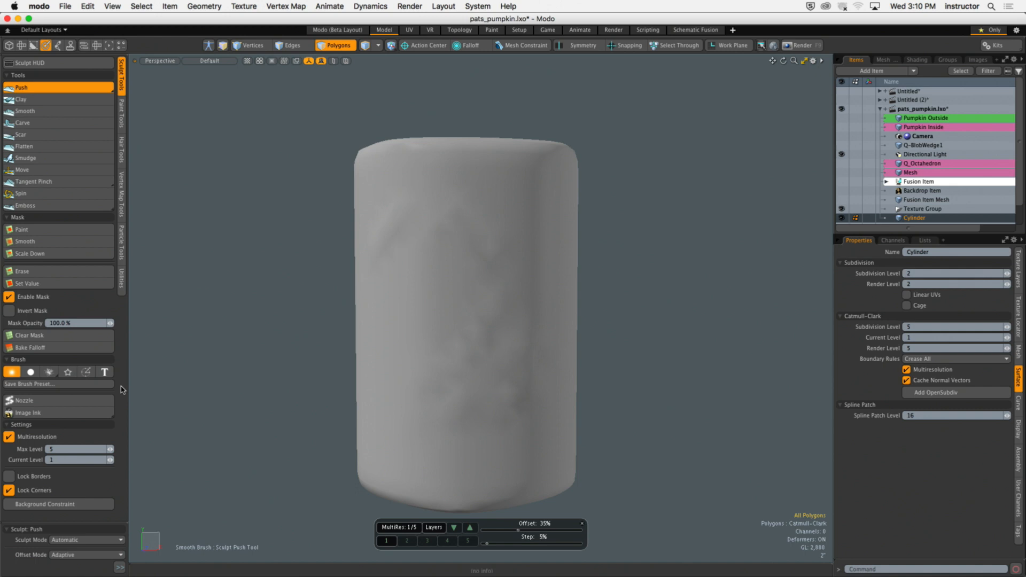
pyautogui.click(468, 540)
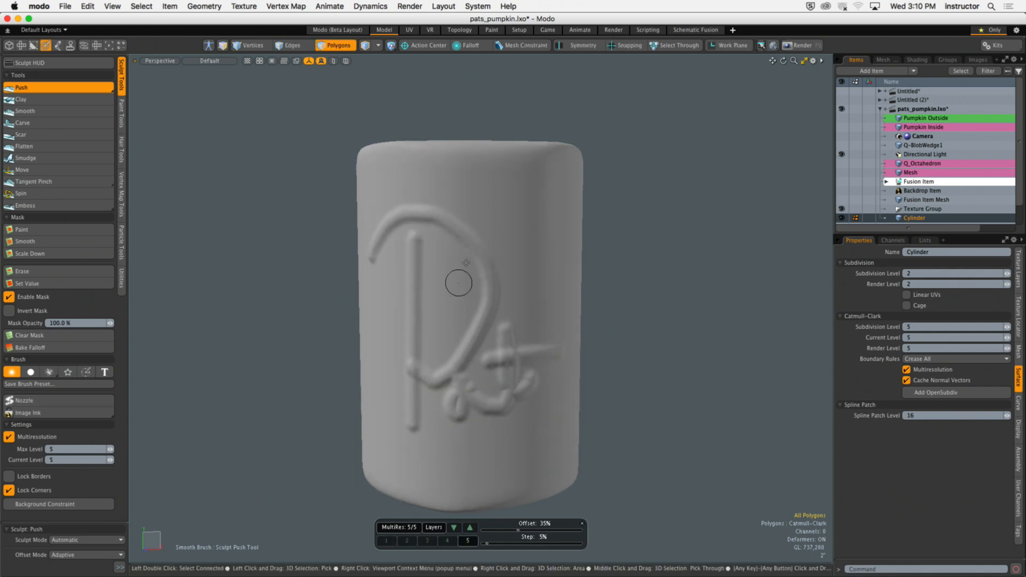
# Step: Smooth over the letters with an enlarged brush, and sculpt curved ridges beside them with a smaller Push brush
pyautogui.moveTo(421, 257); pyautogui.dragTo(472, 257, button='right')
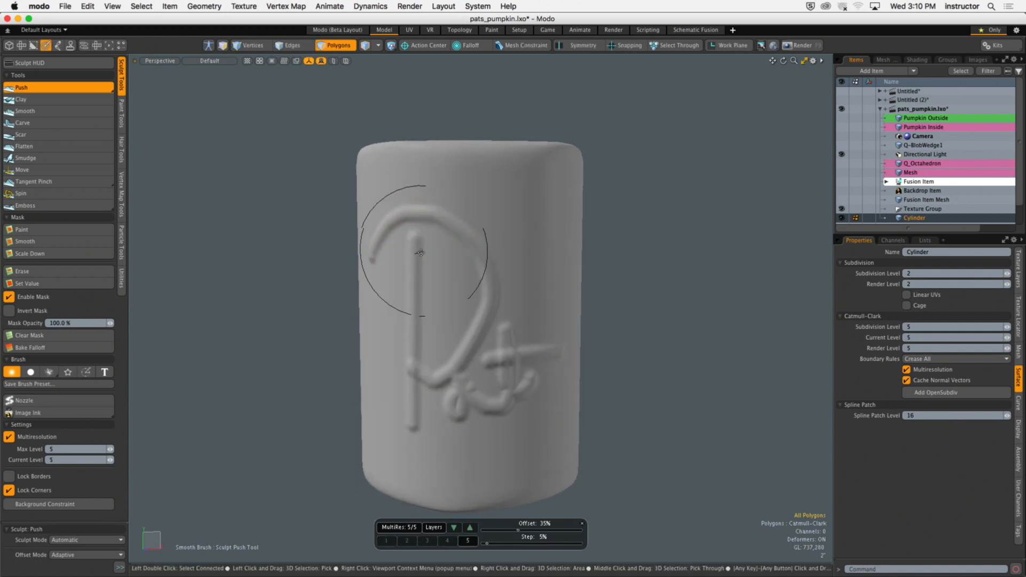
pyautogui.moveTo(384, 266)
pyautogui.keyDown('shift'); pyautogui.mouseDown()
pyautogui.moveTo(387, 230)
pyautogui.moveTo(488, 283)
pyautogui.moveTo(475, 388)
pyautogui.mouseUp(); pyautogui.keyUp('shift')
pyautogui.keyDown('alt'); pyautogui.moveTo(482, 299); pyautogui.dragTo(511, 312); pyautogui.keyUp('alt')
pyautogui.moveTo(488, 269); pyautogui.dragTo(443, 269, button='right')
pyautogui.moveTo(386, 251)
pyautogui.mouseDown()
pyautogui.moveTo(381, 206)
pyautogui.moveTo(514, 238)
pyautogui.moveTo(521, 192)
pyautogui.moveTo(451, 310)
pyautogui.moveTo(336, 378)
pyautogui.mouseUp()
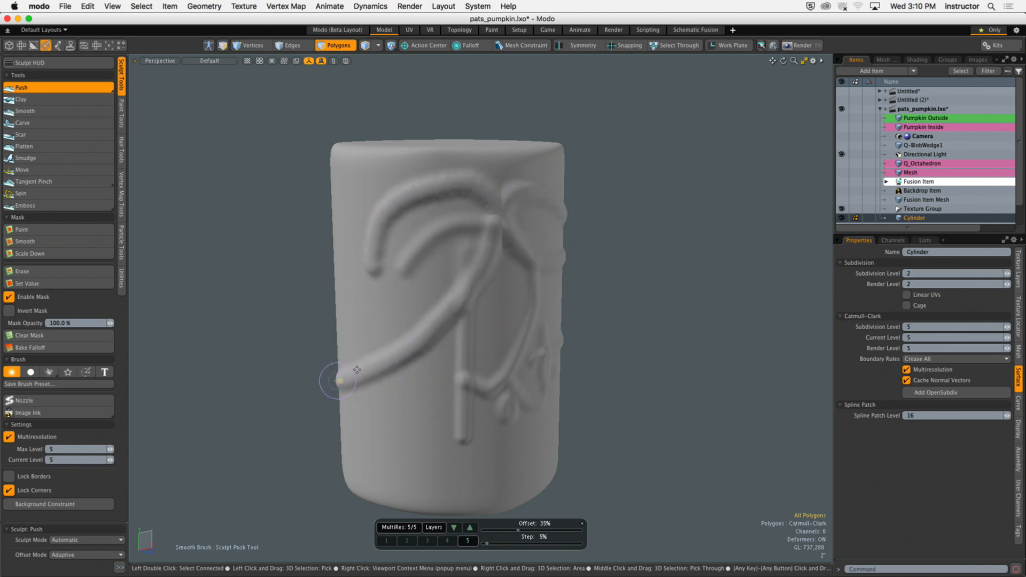
# Step: Sculpt raised curls and winding ridges on the adjoining side of the cylinder with Push
pyautogui.keyDown('alt'); pyautogui.moveTo(415, 314); pyautogui.dragTo(497, 306); pyautogui.keyUp('alt')
pyautogui.moveTo(442, 339)
pyautogui.mouseDown()
pyautogui.moveTo(394, 246)
pyautogui.moveTo(388, 336)
pyautogui.moveTo(375, 300)
pyautogui.mouseUp()
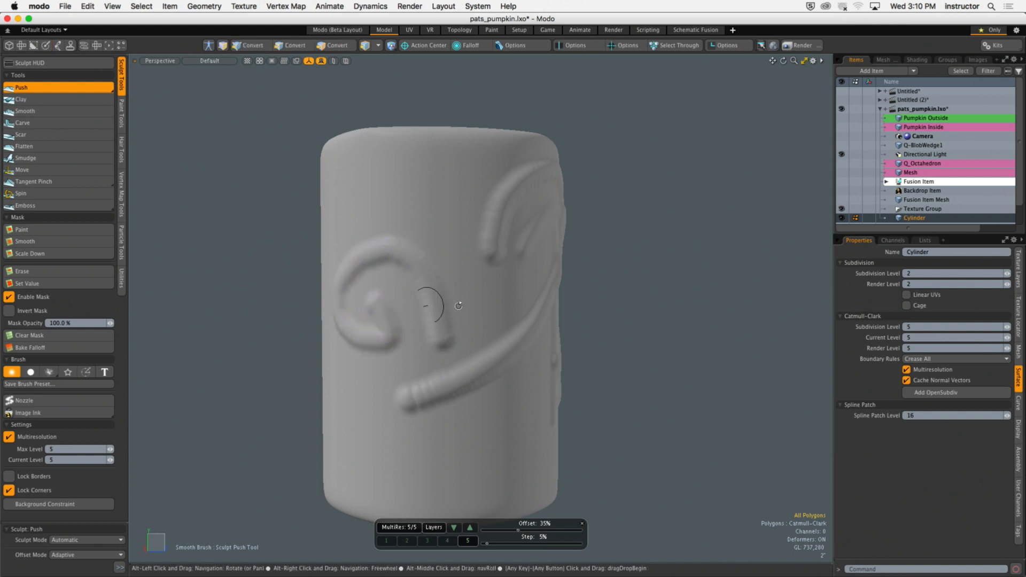
pyautogui.keyDown('alt'); pyautogui.moveTo(459, 305); pyautogui.dragTo(437, 312); pyautogui.keyUp('alt')
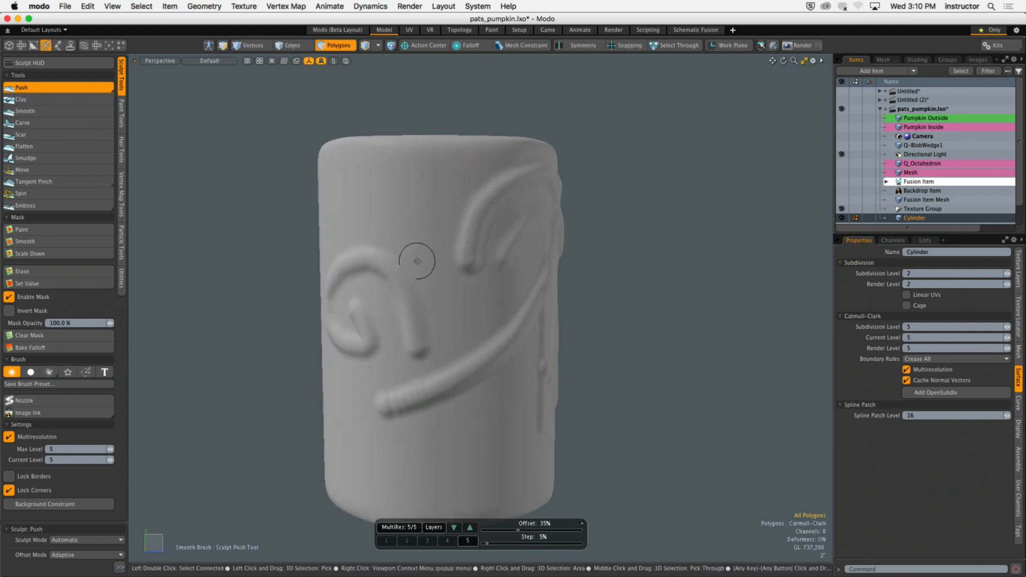
pyautogui.moveTo(340, 238)
pyautogui.mouseDown()
pyautogui.moveTo(337, 219)
pyautogui.moveTo(399, 187)
pyautogui.moveTo(430, 281)
pyautogui.moveTo(516, 313)
pyautogui.mouseUp()
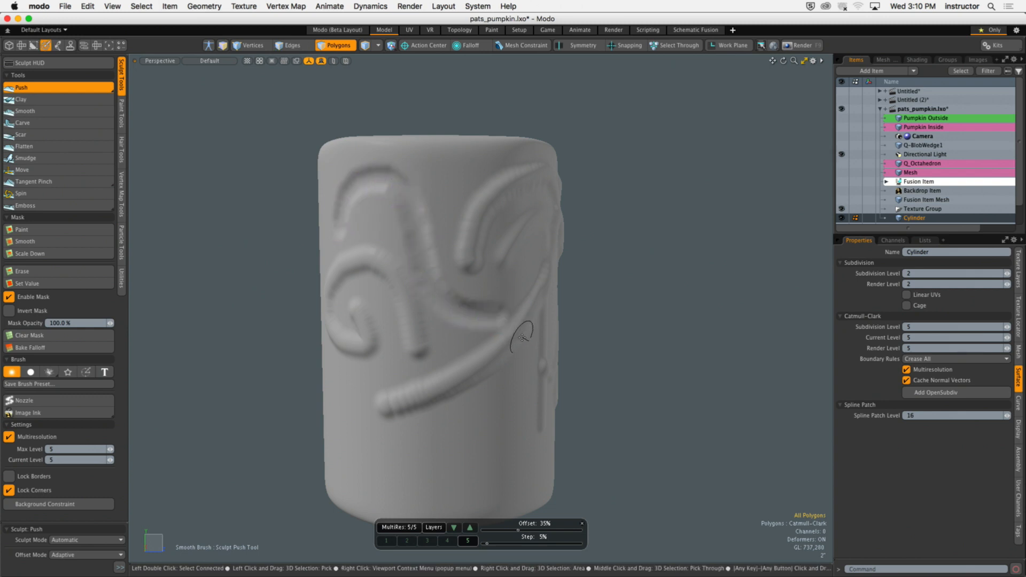
# Step: Carve a recessed curl into the cylinder below the long diagonal ridge using inverted Push
pyautogui.moveTo(609, 347)
pyautogui.keyDown('alt'); pyautogui.mouseDown()
pyautogui.moveTo(541, 398)
pyautogui.moveTo(538, 303)
pyautogui.moveTo(588, 303)
pyautogui.mouseUp(); pyautogui.keyUp('alt')
pyautogui.moveTo(369, 389)
pyautogui.keyDown('ctrl'); pyautogui.mouseDown()
pyautogui.moveTo(418, 330)
pyautogui.moveTo(513, 369)
pyautogui.moveTo(527, 349)
pyautogui.moveTo(476, 285)
pyautogui.moveTo(481, 331)
pyautogui.moveTo(508, 345)
pyautogui.moveTo(412, 350)
pyautogui.moveTo(399, 366)
pyautogui.moveTo(394, 410)
pyautogui.mouseUp(); pyautogui.keyUp('ctrl')
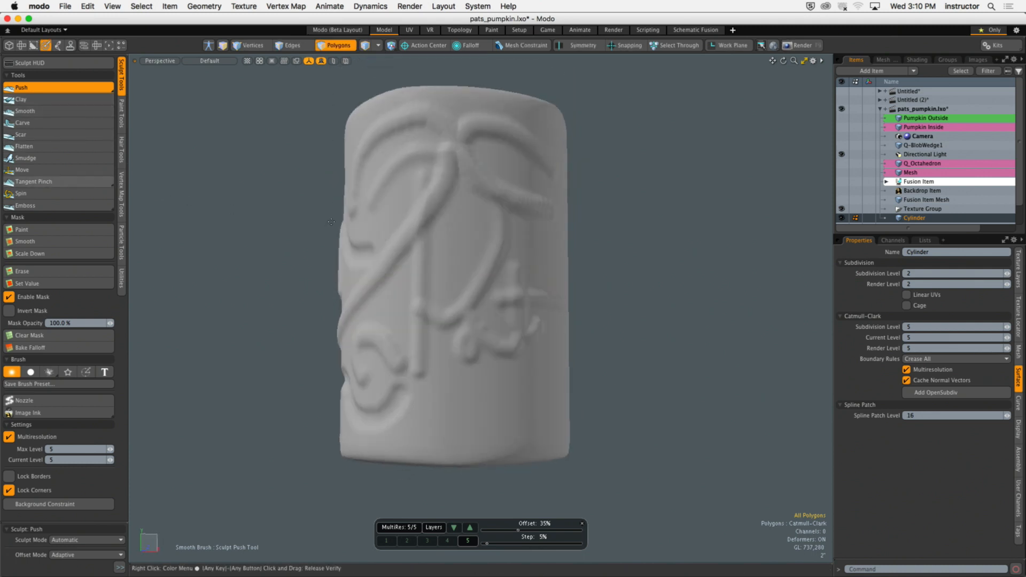
pyautogui.keyDown('alt'); pyautogui.moveTo(395, 226); pyautogui.dragTo(421, 237); pyautogui.keyUp('alt')
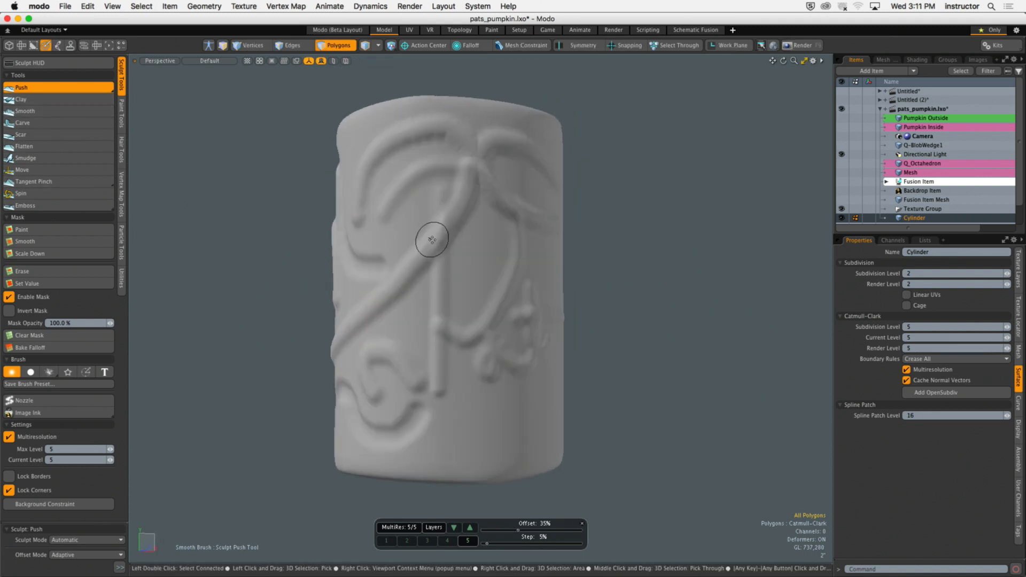
# Step: Enlarge the brush and sculpt a broad vertical Push stroke down a blank side of the cylinder
pyautogui.keyDown('alt'); pyautogui.moveTo(512, 267); pyautogui.dragTo(483, 266); pyautogui.keyUp('alt')
pyautogui.moveTo(483, 266); pyautogui.dragTo(491, 266, button='right')
pyautogui.keyDown('alt'); pyautogui.moveTo(490, 266); pyautogui.dragTo(452, 257); pyautogui.keyUp('alt')
pyautogui.moveTo(487, 196)
pyautogui.mouseDown()
pyautogui.moveTo(492, 277)
pyautogui.moveTo(470, 423)
pyautogui.moveTo(435, 401)
pyautogui.moveTo(431, 347)
pyautogui.moveTo(450, 338)
pyautogui.mouseUp()
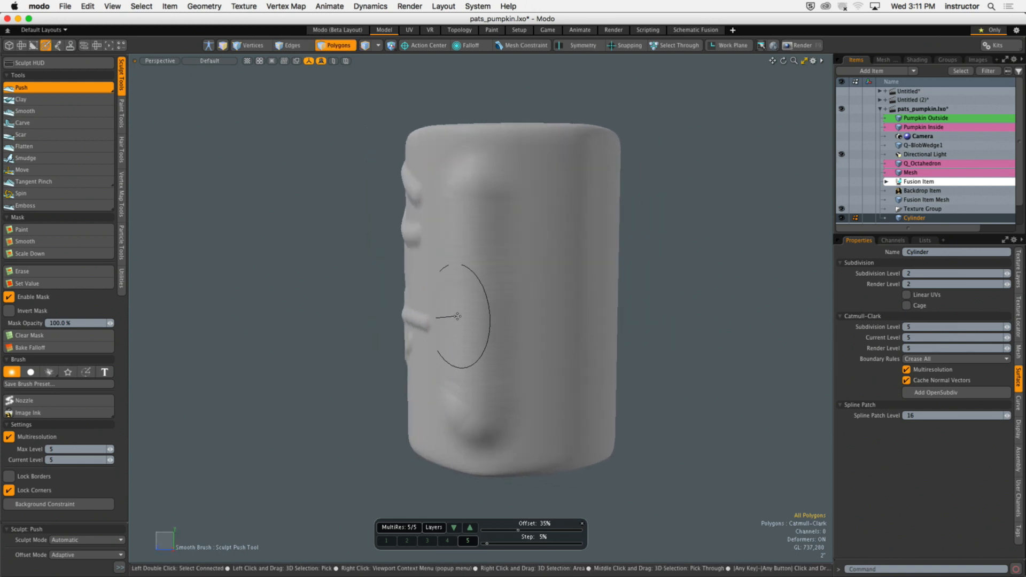
# Step: Try narrowing the broad vertical Push ridge with a downward Tangent Pinch stroke using a resized brush
pyautogui.click(33, 181)
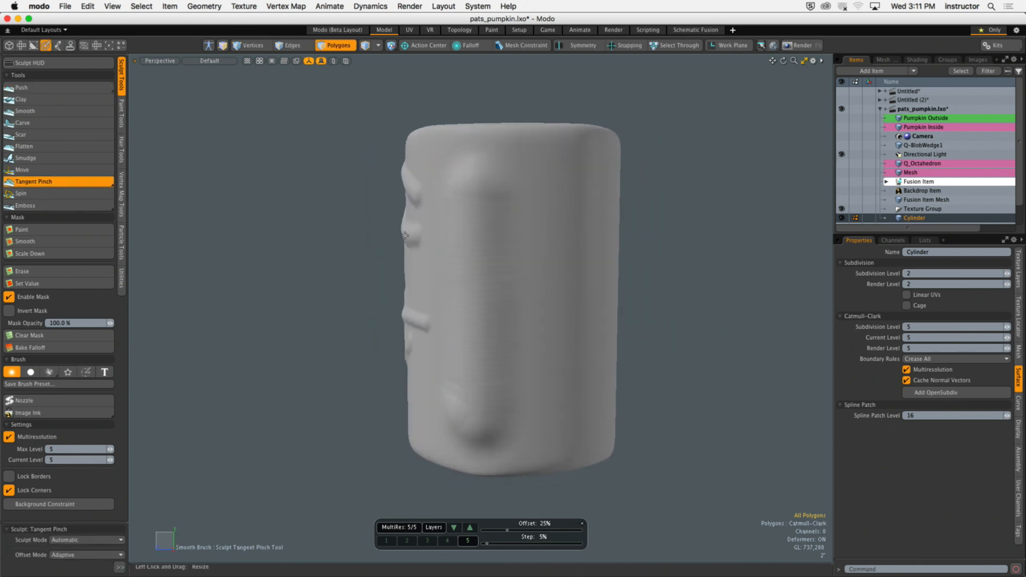
pyautogui.moveTo(485, 214); pyautogui.dragTo(502, 213, button='right')
pyautogui.moveTo(495, 201)
pyautogui.mouseDown()
pyautogui.moveTo(496, 312)
pyautogui.moveTo(472, 412)
pyautogui.moveTo(480, 419)
pyautogui.mouseUp()
pyautogui.moveTo(480, 420)
pyautogui.keyDown('alt'); pyautogui.mouseDown()
pyautogui.moveTo(505, 365)
pyautogui.moveTo(481, 401)
pyautogui.moveTo(537, 368)
pyautogui.mouseUp(); pyautogui.keyUp('alt')
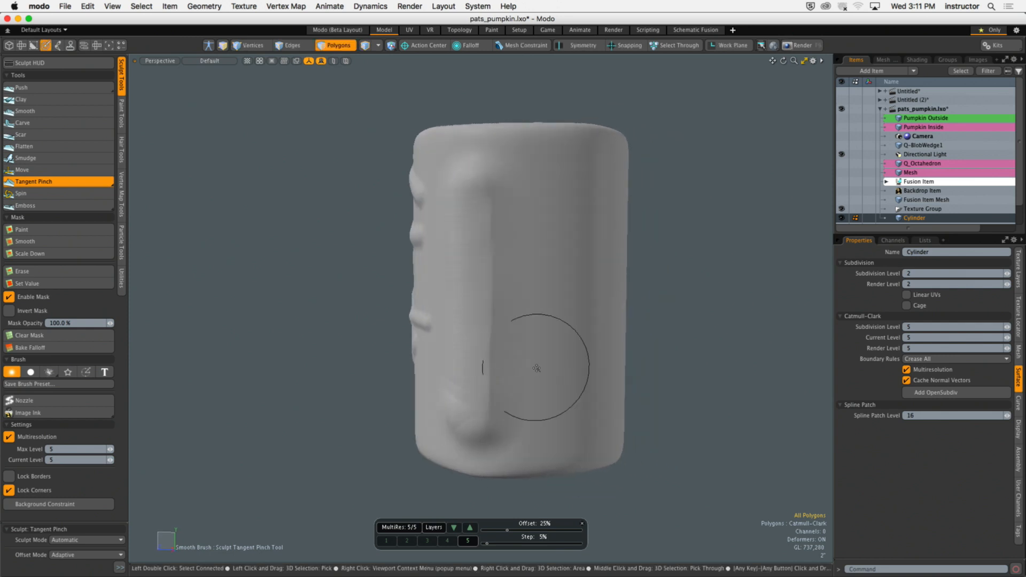
# Step: Undo the Tangent Pinch stroke and the broad vertical Push stroke
pyautogui.press('super+z')
pyautogui.press('super+z')
pyautogui.press('super+z')
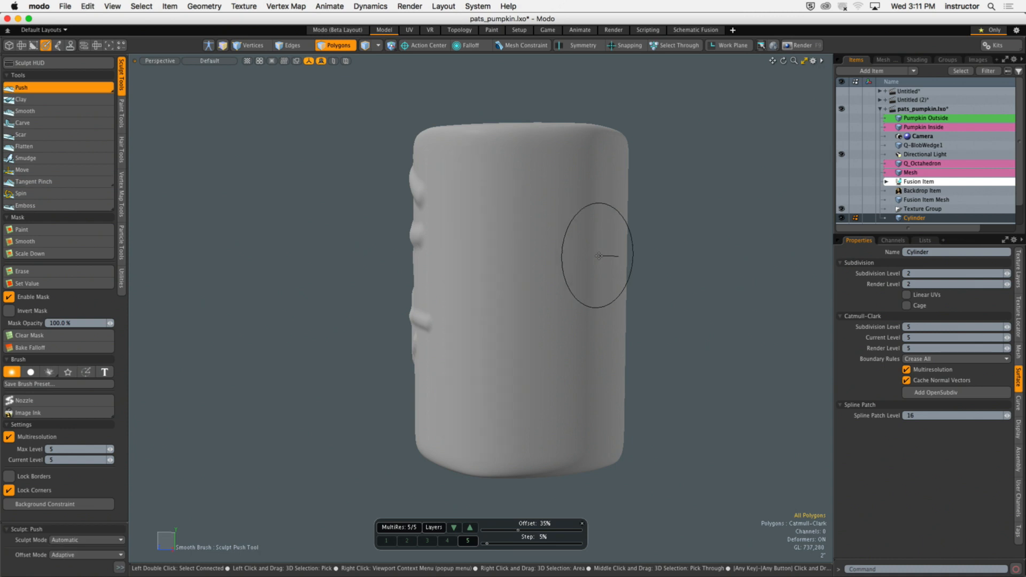
# Step: Pull bulges out of the cylinder's blank side and lower edge with the Move sculpting tool
pyautogui.scroll(-3, 507, 288)
pyautogui.keyDown('alt'); pyautogui.moveTo(497, 287); pyautogui.dragTo(470, 295); pyautogui.keyUp('alt')
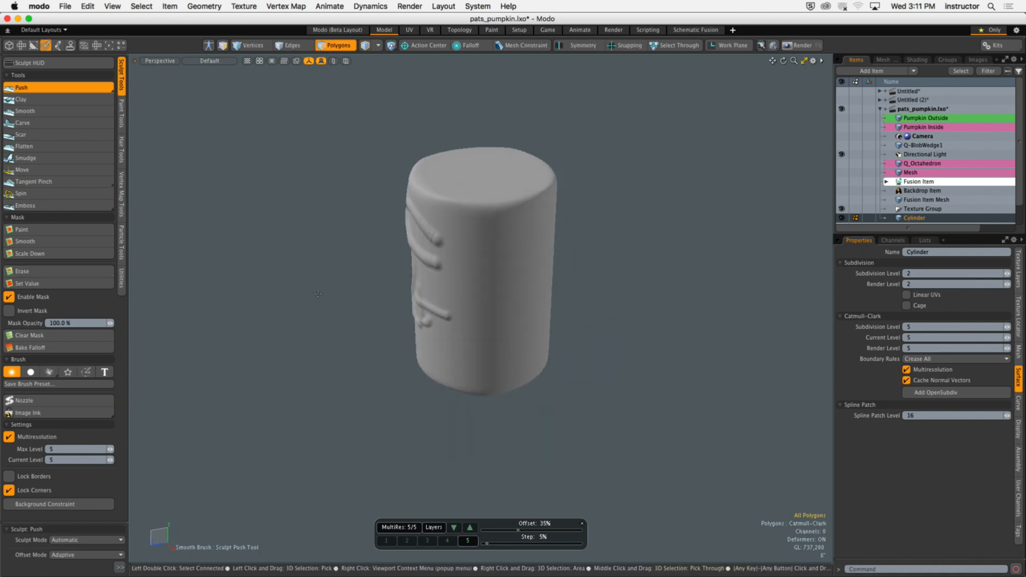
pyautogui.click(24, 169)
pyautogui.moveTo(511, 284)
pyautogui.mouseDown()
pyautogui.moveTo(547, 308)
pyautogui.moveTo(527, 323)
pyautogui.mouseUp()
pyautogui.moveTo(549, 262); pyautogui.dragTo(604, 261)
pyautogui.moveTo(550, 344)
pyautogui.keyDown('alt'); pyautogui.mouseDown()
pyautogui.moveTo(497, 366)
pyautogui.moveTo(492, 352)
pyautogui.moveTo(511, 319)
pyautogui.moveTo(570, 303)
pyautogui.moveTo(523, 354)
pyautogui.mouseUp(); pyautogui.keyUp('alt')
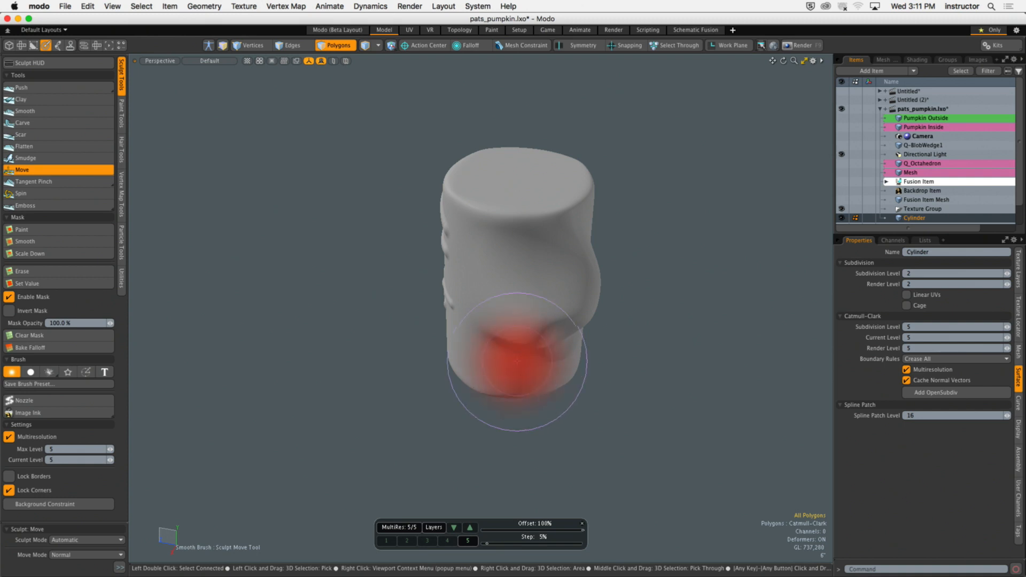
pyautogui.moveTo(508, 395)
pyautogui.mouseDown()
pyautogui.moveTo(587, 455)
pyautogui.moveTo(552, 453)
pyautogui.moveTo(553, 434)
pyautogui.moveTo(576, 426)
pyautogui.mouseUp()
pyautogui.moveTo(576, 426)
pyautogui.keyDown('alt'); pyautogui.mouseDown()
pyautogui.moveTo(461, 374)
pyautogui.moveTo(509, 374)
pyautogui.mouseUp(); pyautogui.keyUp('alt')
pyautogui.press('space')
# Step: Sharpen the diagonal crease between the pulled-out bulges with Tangent Pinch
pyautogui.moveTo(388, 233)
pyautogui.keyDown('alt'); pyautogui.mouseDown()
pyautogui.moveTo(481, 278)
pyautogui.moveTo(543, 330)
pyautogui.mouseUp(); pyautogui.keyUp('alt')
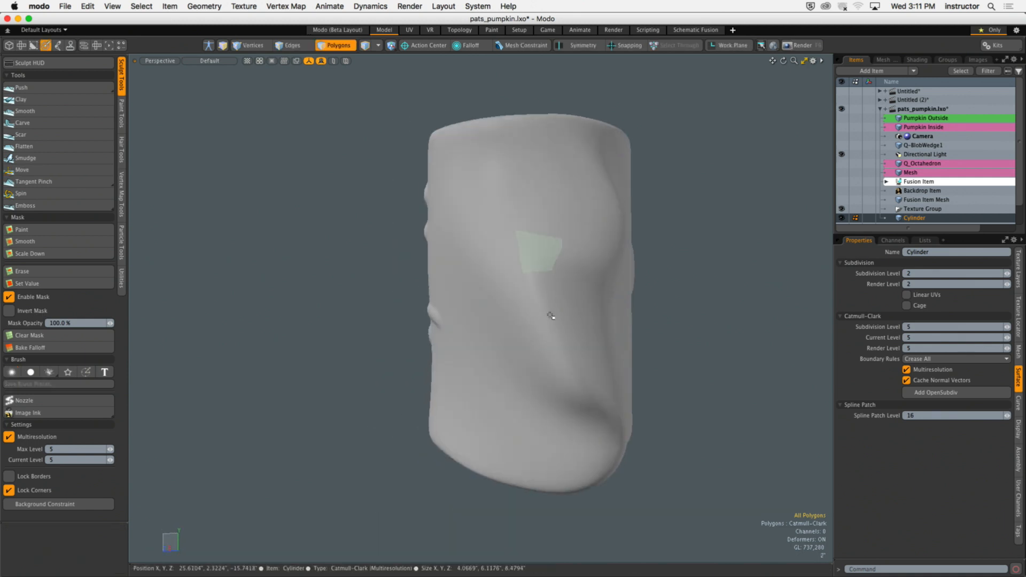
pyautogui.click(48, 182)
pyautogui.moveTo(531, 287); pyautogui.dragTo(542, 287, button='right')
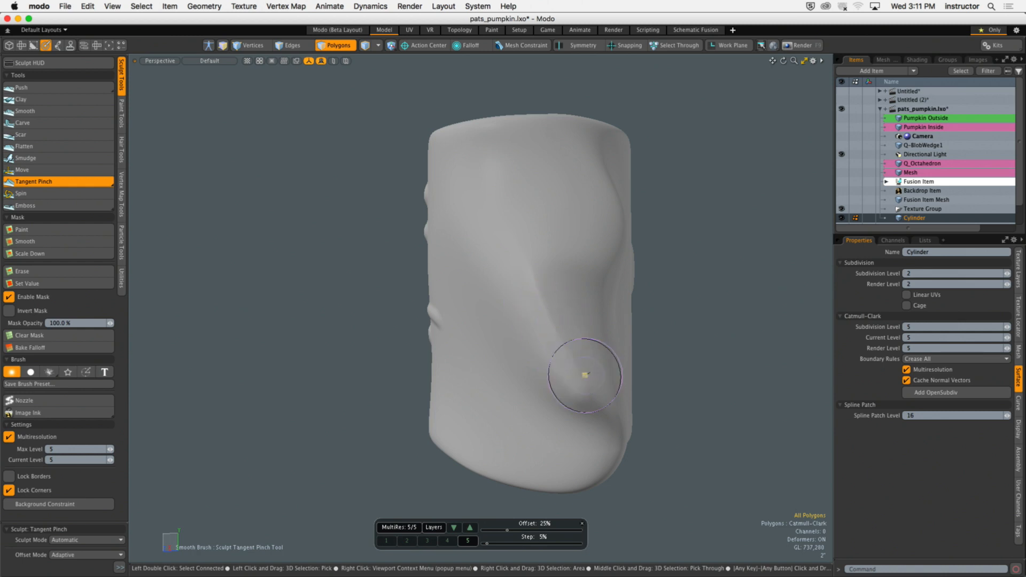
pyautogui.moveTo(761, 409)
pyautogui.keyDown('alt'); pyautogui.mouseDown()
pyautogui.moveTo(708, 403)
pyautogui.moveTo(743, 417)
pyautogui.mouseUp(); pyautogui.keyUp('alt')
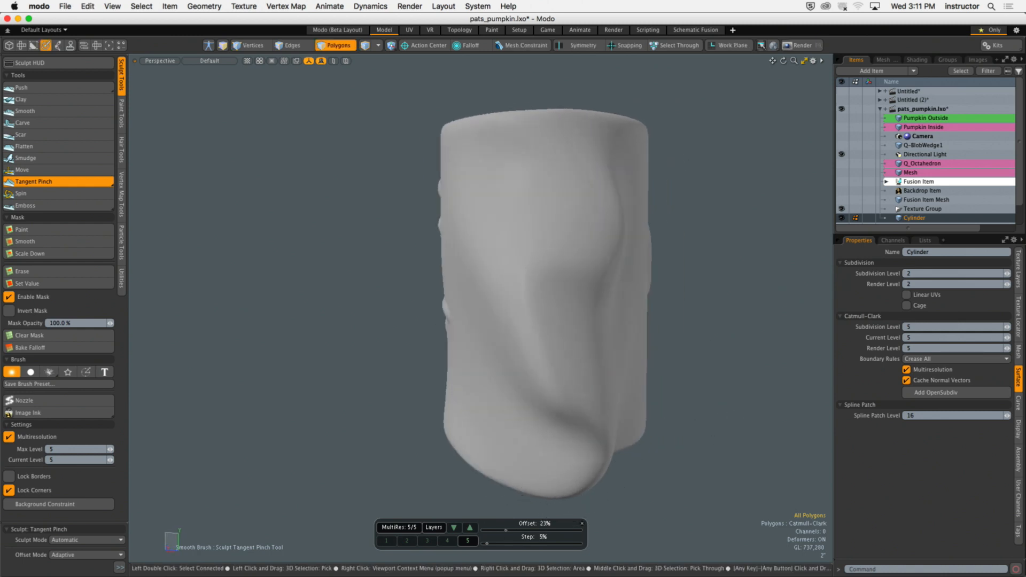
# Step: Enlarge the Tangent Pinch brush, lower its offset to 8%, and pinch the ridges around the deformed side
pyautogui.moveTo(518, 308); pyautogui.dragTo(561, 309, button='right')
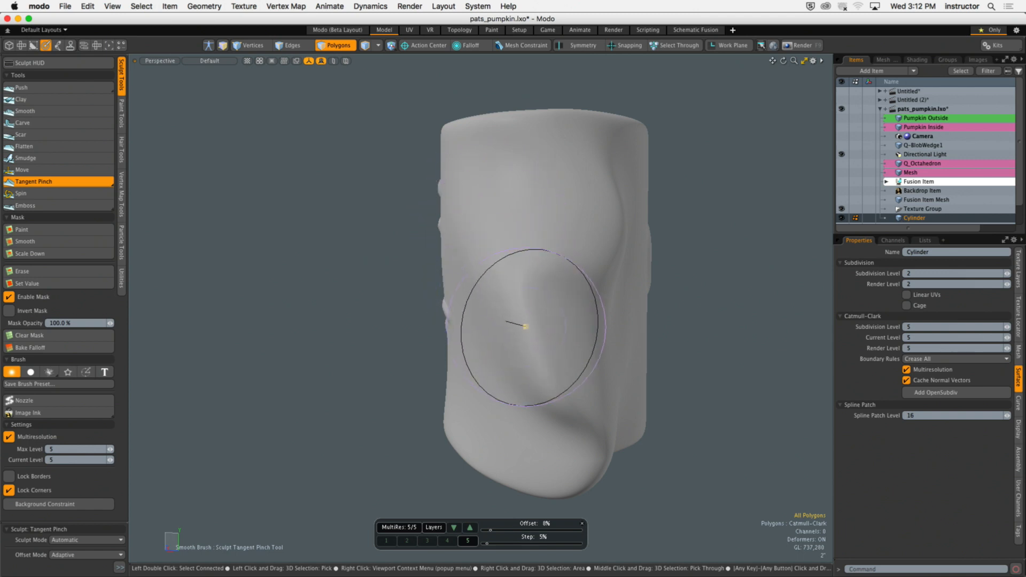
pyautogui.moveTo(675, 390)
pyautogui.keyDown('alt'); pyautogui.mouseDown()
pyautogui.moveTo(586, 383)
pyautogui.moveTo(488, 212)
pyautogui.mouseUp(); pyautogui.keyUp('alt')
pyautogui.keyDown('alt'); pyautogui.moveTo(585, 297); pyautogui.dragTo(542, 334); pyautogui.keyUp('alt')
pyautogui.moveTo(503, 328)
pyautogui.keyDown('alt'); pyautogui.mouseDown()
pyautogui.moveTo(600, 426)
pyautogui.moveTo(510, 382)
pyautogui.mouseUp(); pyautogui.keyUp('alt')
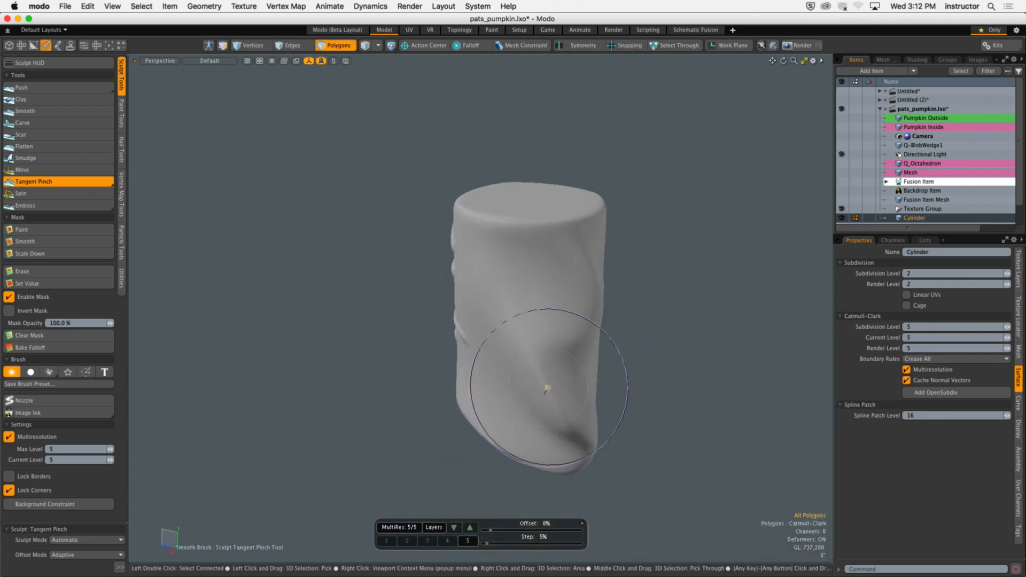
pyautogui.moveTo(549, 424)
pyautogui.keyDown('alt'); pyautogui.mouseDown()
pyautogui.moveTo(509, 385)
pyautogui.moveTo(527, 321)
pyautogui.mouseUp(); pyautogui.keyUp('alt')
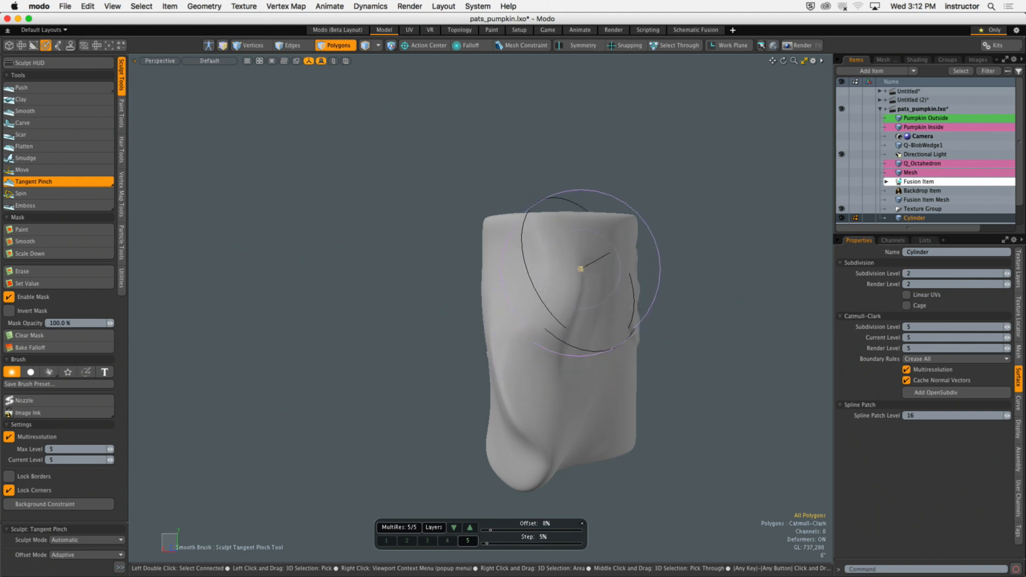
pyautogui.moveTo(557, 344)
pyautogui.keyDown('alt'); pyautogui.mouseDown()
pyautogui.moveTo(495, 365)
pyautogui.moveTo(556, 357)
pyautogui.mouseUp(); pyautogui.keyUp('alt')
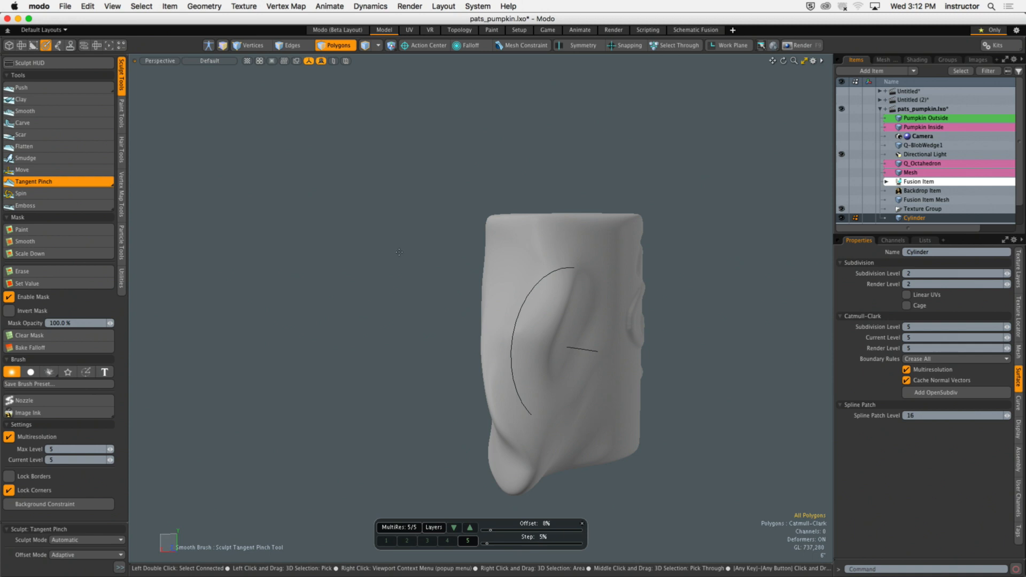
# Step: Build up material near the upper edge of the deformed side with Clay strokes
pyautogui.moveTo(374, 243)
pyautogui.keyDown('alt'); pyautogui.keyDown('shift'); pyautogui.mouseDown()
pyautogui.moveTo(286, 225)
pyautogui.moveTo(363, 252)
pyautogui.mouseUp(); pyautogui.keyUp('shift'); pyautogui.keyUp('alt')
pyautogui.click(56, 100)
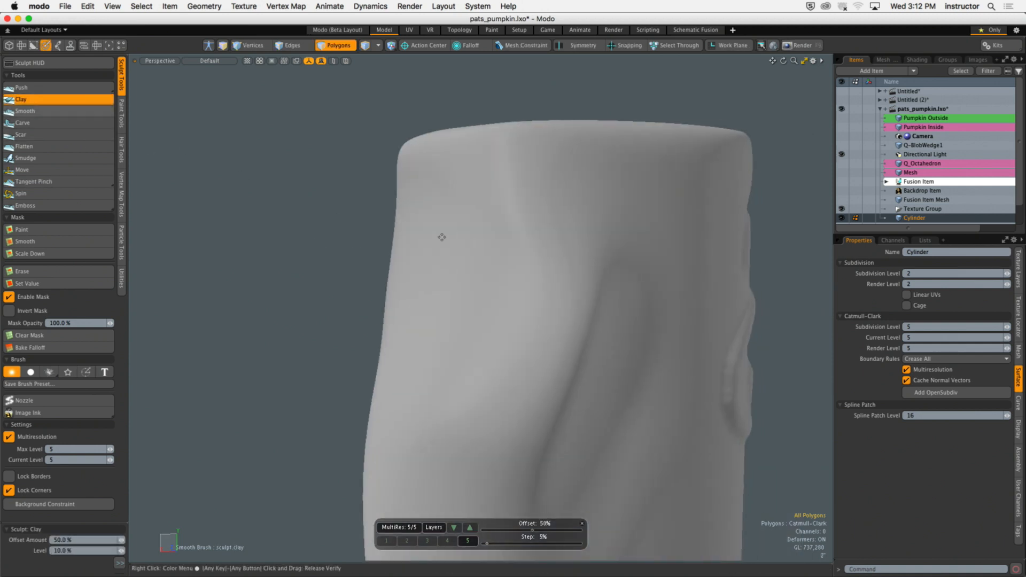
pyautogui.keyDown('alt'); pyautogui.moveTo(442, 237); pyautogui.dragTo(492, 241); pyautogui.keyUp('alt')
pyautogui.moveTo(435, 240); pyautogui.dragTo(452, 240, button='right')
pyautogui.moveTo(409, 217); pyautogui.dragTo(451, 272)
pyautogui.moveTo(353, 171); pyautogui.dragTo(481, 309)
pyautogui.moveTo(355, 248); pyautogui.dragTo(395, 297)
pyautogui.keyDown('ctrl'); pyautogui.keyDown('alt'); pyautogui.moveTo(433, 229); pyautogui.dragTo(387, 231); pyautogui.keyUp('alt'); pyautogui.keyUp('ctrl')
# Step: Smooth the Clay build-up and sculpt a more defined lump there with a smaller Clay brush
pyautogui.keyDown('alt'); pyautogui.moveTo(387, 231); pyautogui.dragTo(421, 242); pyautogui.keyUp('alt')
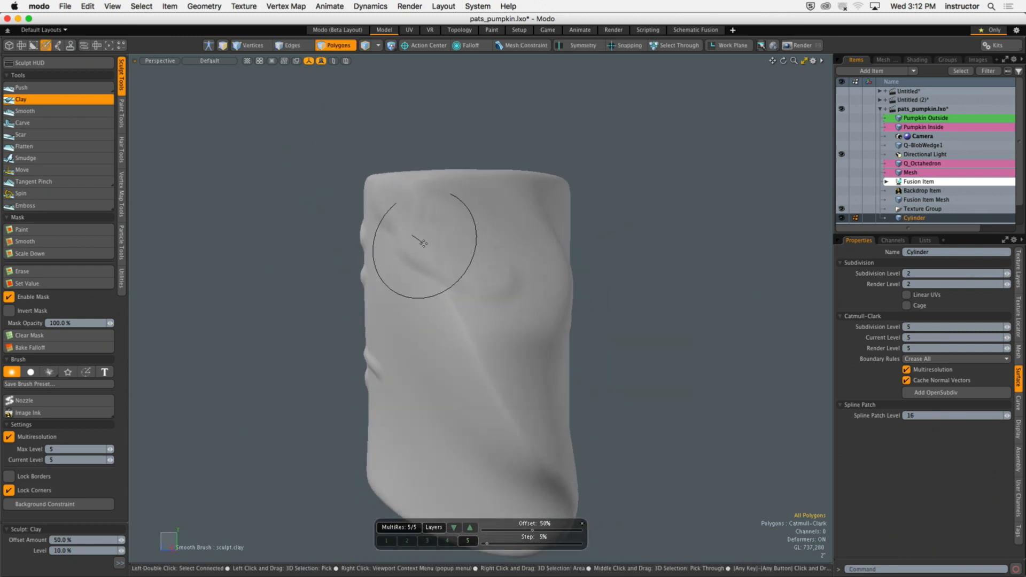
pyautogui.moveTo(423, 243)
pyautogui.keyDown('shift'); pyautogui.mouseDown()
pyautogui.moveTo(417, 233)
pyautogui.moveTo(400, 240)
pyautogui.moveTo(435, 307)
pyautogui.moveTo(455, 283)
pyautogui.moveTo(438, 269)
pyautogui.moveTo(514, 246)
pyautogui.mouseUp(); pyautogui.keyUp('shift')
pyautogui.moveTo(508, 252); pyautogui.dragTo(484, 254, button='right')
pyautogui.moveTo(452, 249)
pyautogui.mouseDown()
pyautogui.moveTo(508, 285)
pyautogui.moveTo(427, 244)
pyautogui.moveTo(451, 288)
pyautogui.mouseUp()
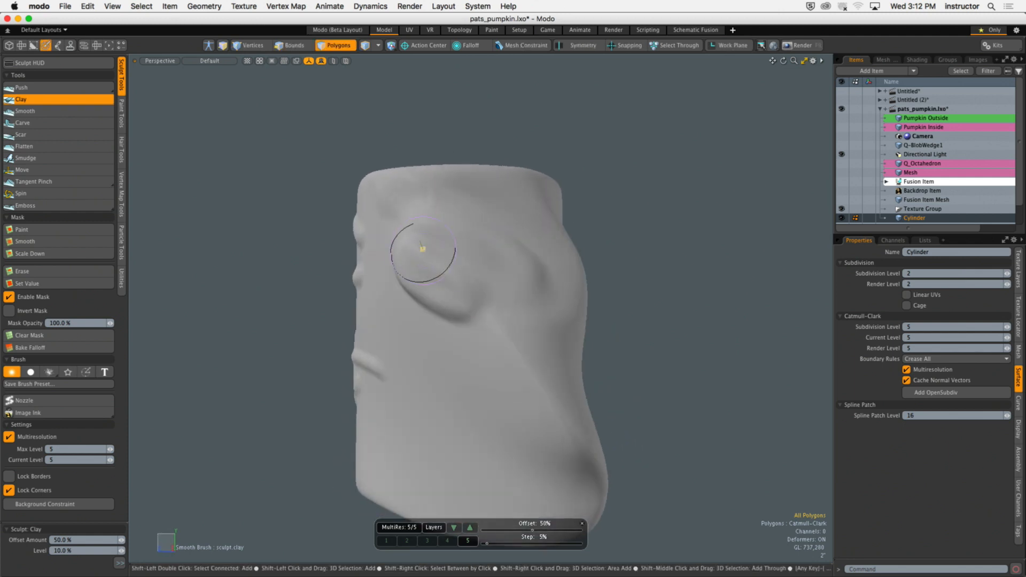
pyautogui.moveTo(451, 234)
pyautogui.keyDown('alt'); pyautogui.mouseDown()
pyautogui.moveTo(414, 231)
pyautogui.moveTo(524, 240)
pyautogui.moveTo(486, 252)
pyautogui.mouseUp(); pyautogui.keyUp('alt')
pyautogui.scroll(-5, 516, 248)
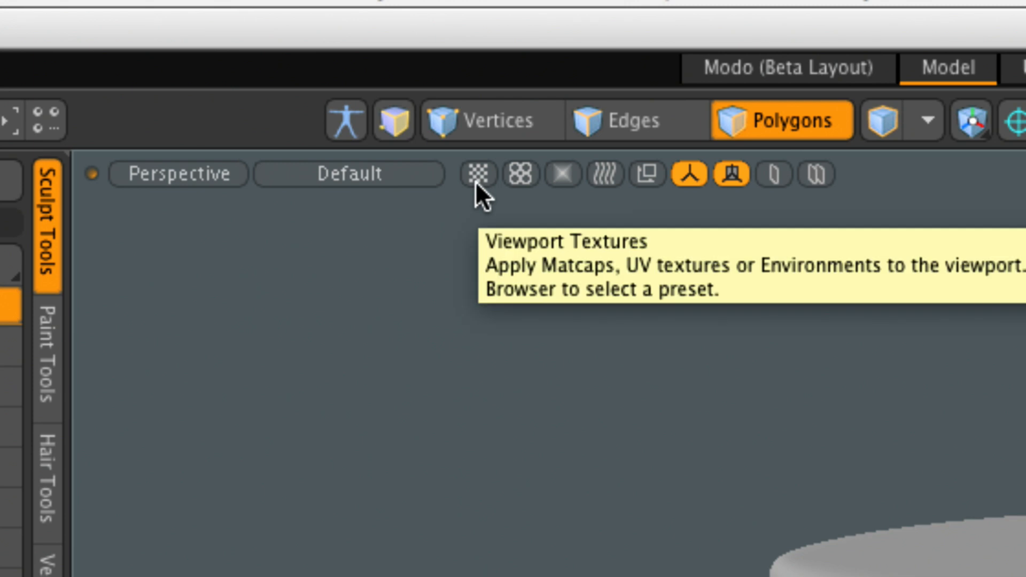
# Step: Disable the viewport textures and enable them again
pyautogui.click(476, 183)
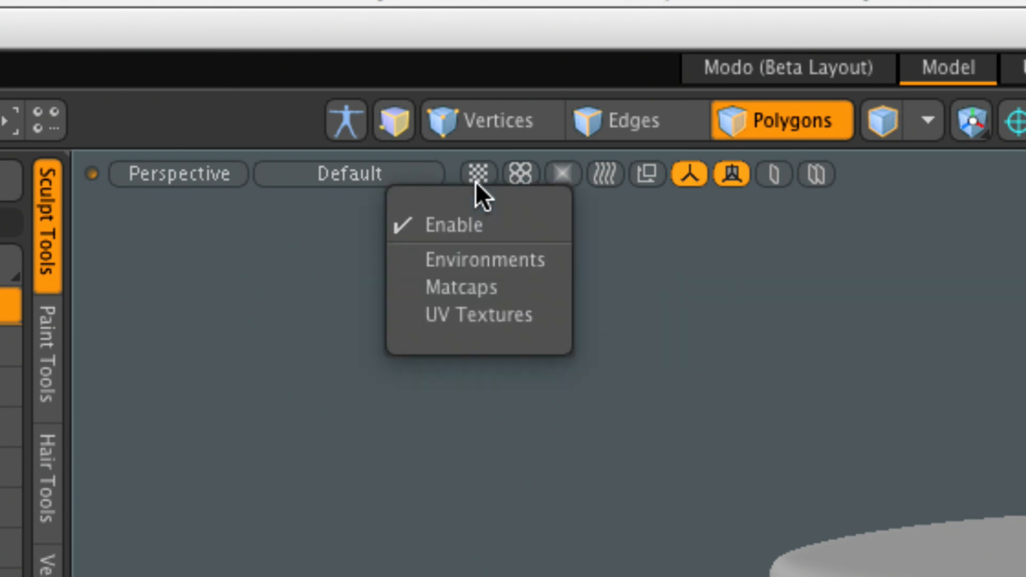
pyautogui.click(467, 225)
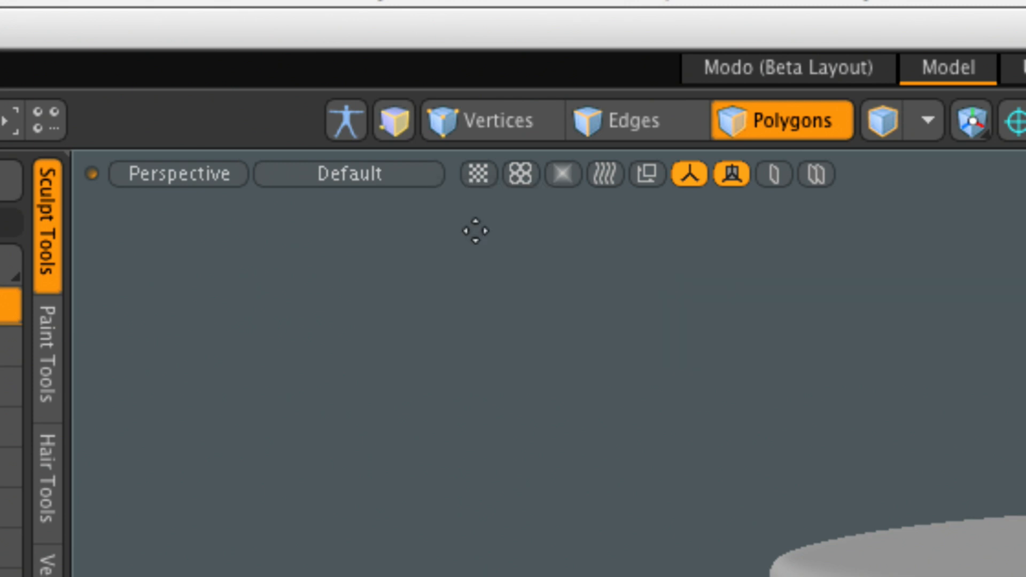
pyautogui.click(479, 176)
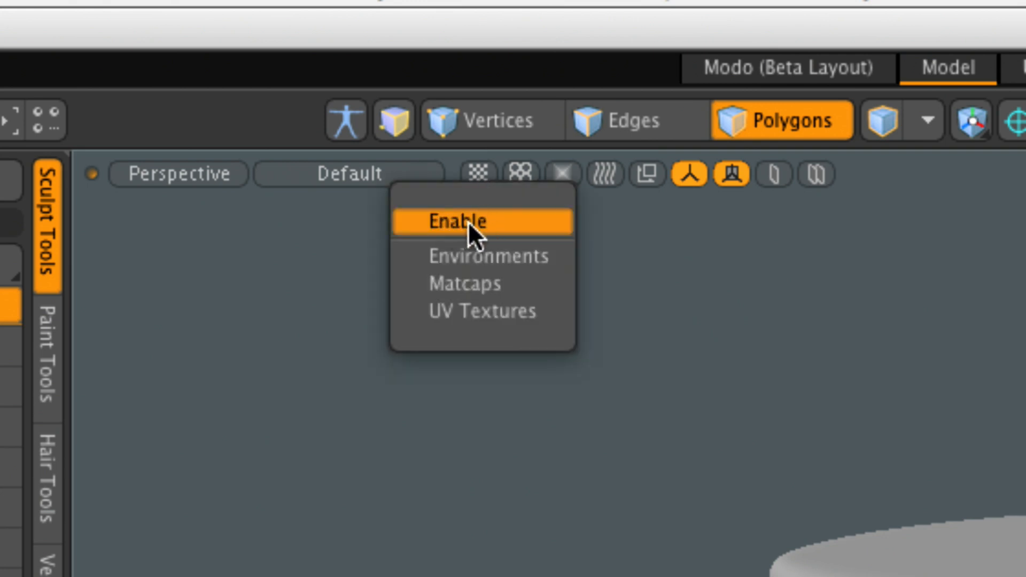
pyautogui.click(468, 221)
# Step: Browse the matcap presets and apply a dark brown one to the viewport
pyautogui.click(476, 176)
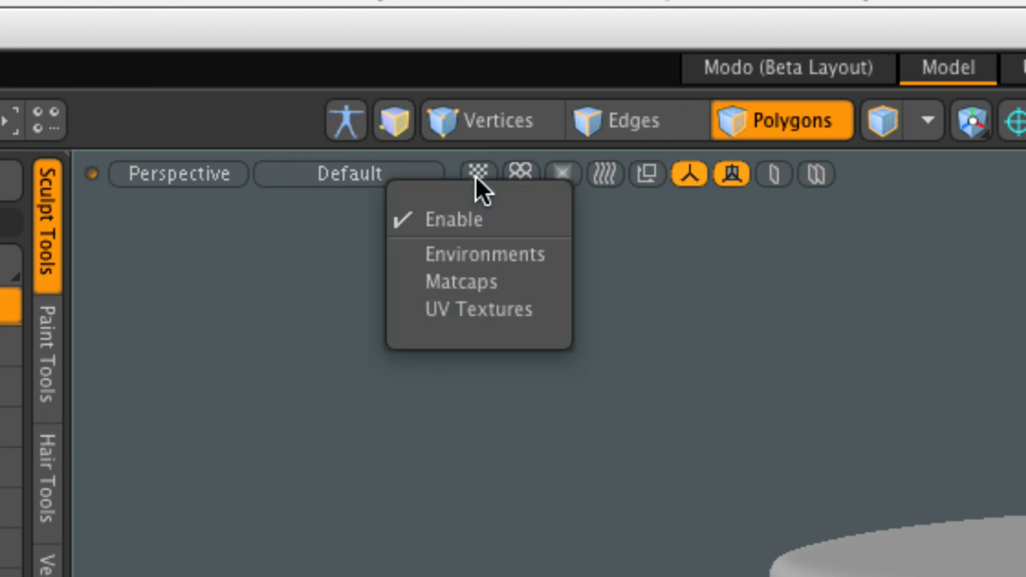
pyautogui.click(477, 277)
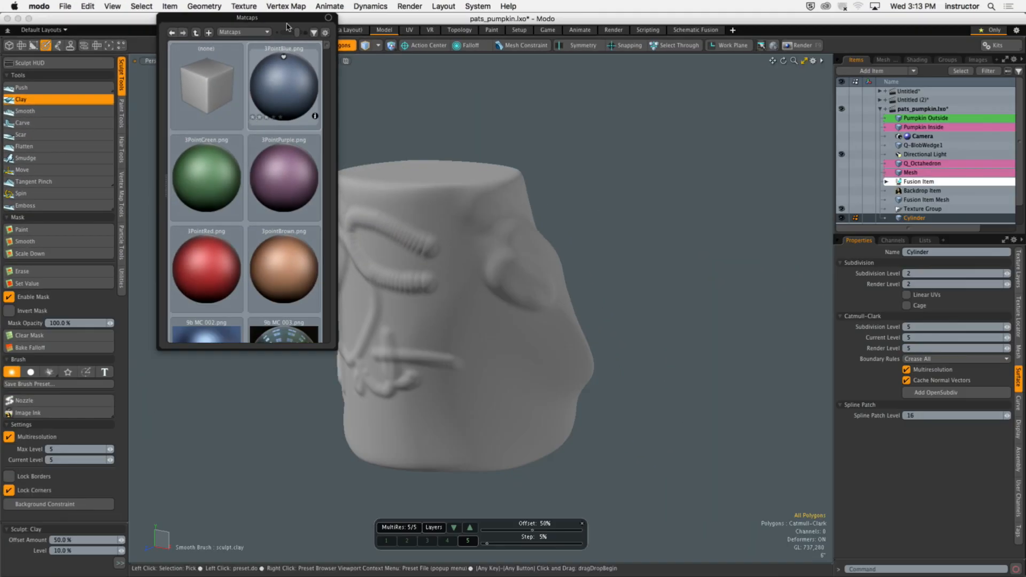
pyautogui.moveTo(281, 15); pyautogui.dragTo(267, 76)
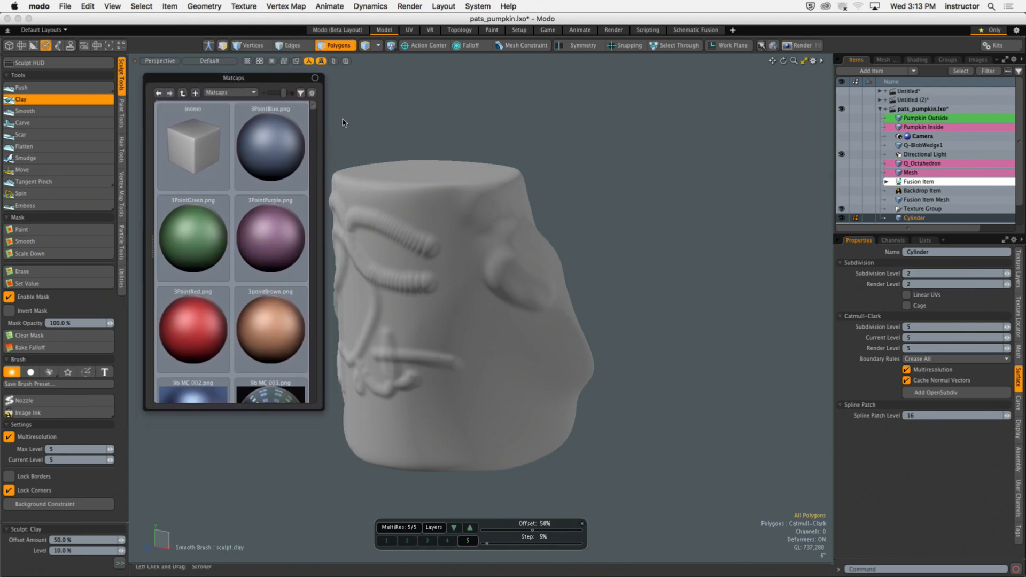
pyautogui.moveTo(314, 108); pyautogui.dragTo(316, 119)
pyautogui.click(283, 205)
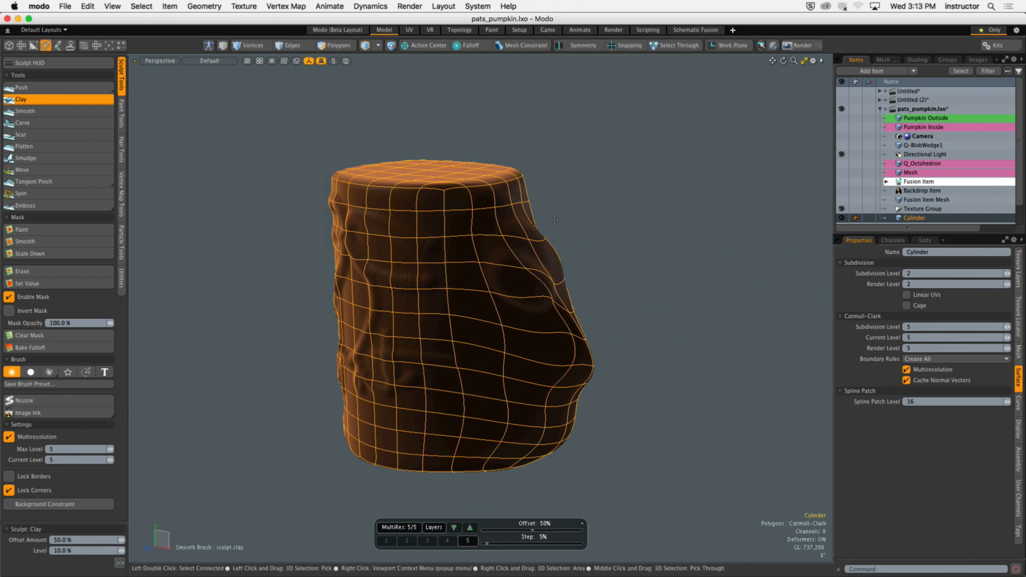
# Step: Drop the Clay tool and deselect the cylinder
pyautogui.press('q')
pyautogui.click(600, 208)
pyautogui.keyDown('alt'); pyautogui.moveTo(578, 208); pyautogui.dragTo(369, 201); pyautogui.keyUp('alt')
# Step: Apply the 3PointPurple.png matcap to the viewport and inspect the sculpted detail around the cylinder
pyautogui.click(247, 61)
pyautogui.click(244, 92)
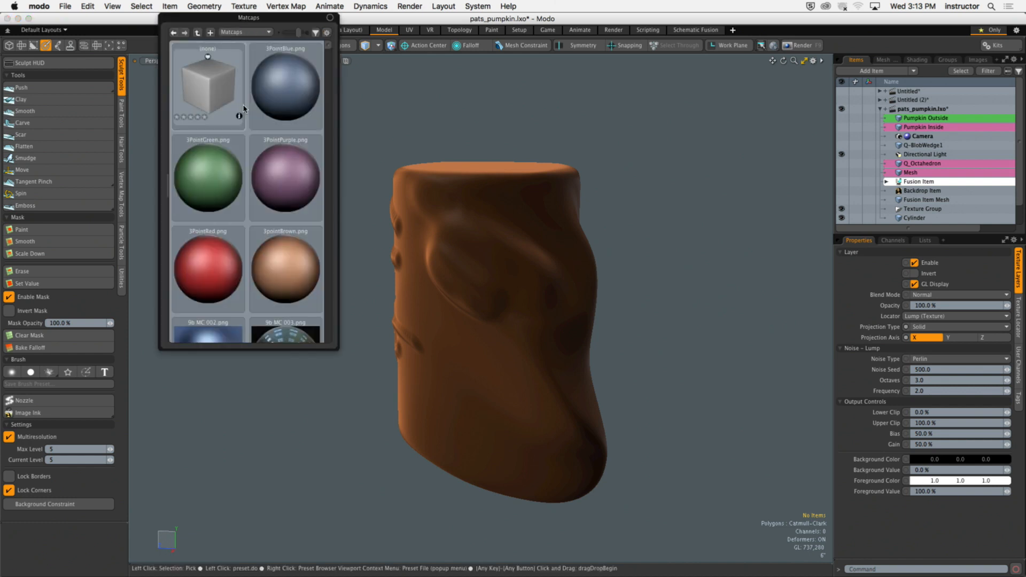
pyautogui.click(297, 171)
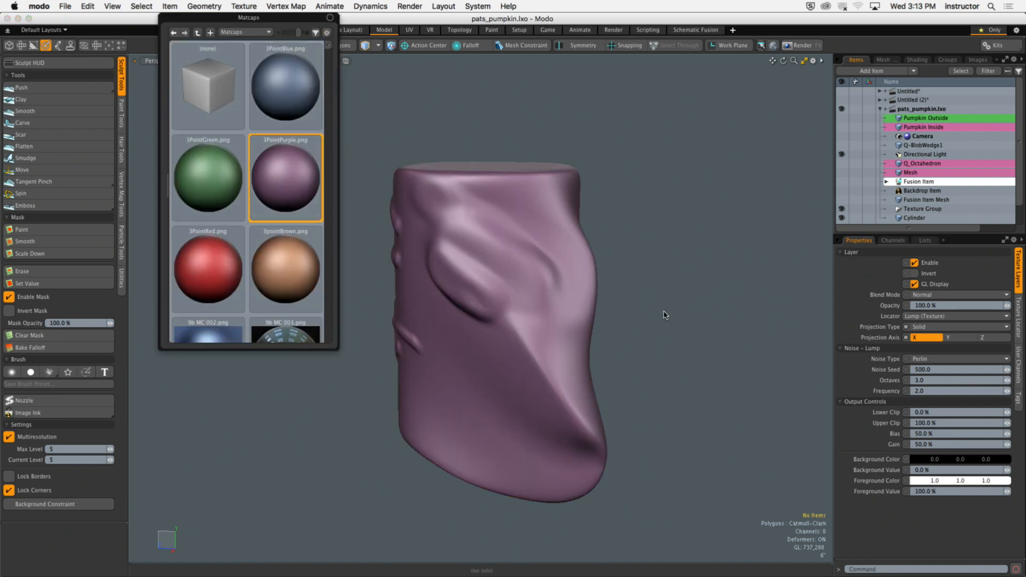
pyautogui.keyDown('alt'); pyautogui.click(673, 282); pyautogui.keyUp('alt')
pyautogui.keyDown('alt'); pyautogui.moveTo(659, 284); pyautogui.dragTo(387, 260); pyautogui.keyUp('alt')
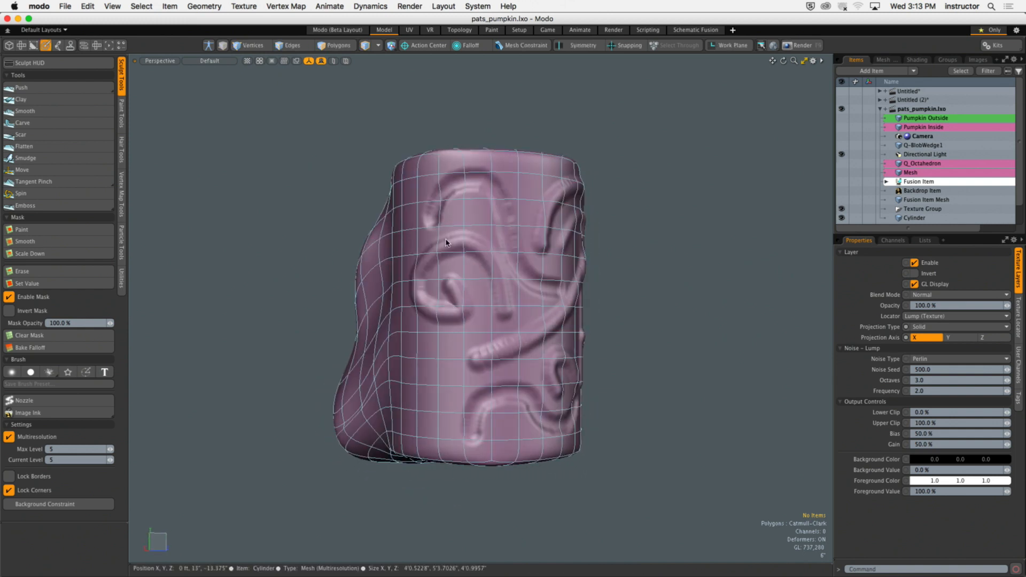
pyautogui.keyDown('alt'); pyautogui.moveTo(655, 231); pyautogui.dragTo(489, 261); pyautogui.keyUp('alt')
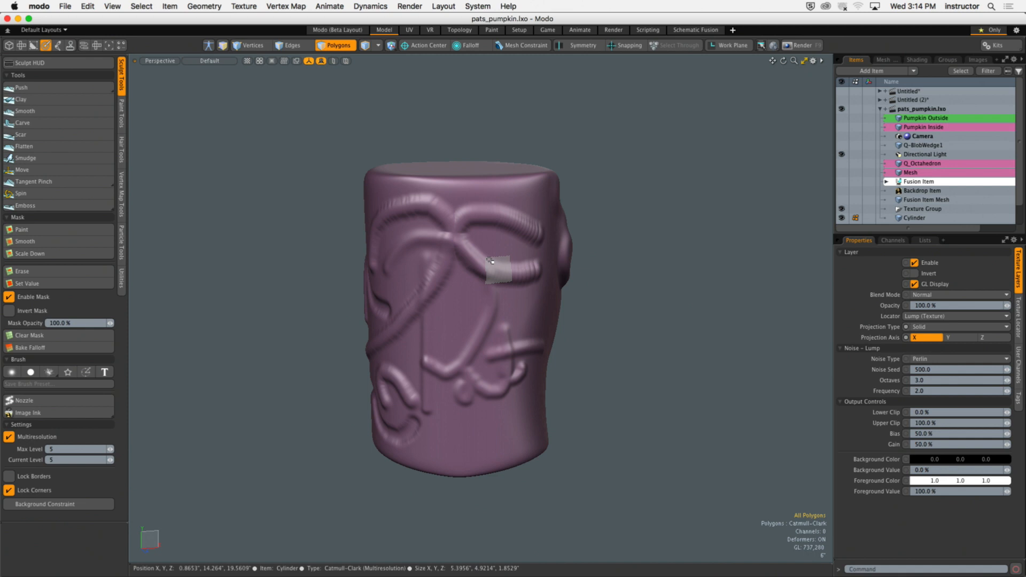
pyautogui.keyDown('alt'); pyautogui.moveTo(518, 154); pyautogui.dragTo(299, 185); pyautogui.keyUp('alt')
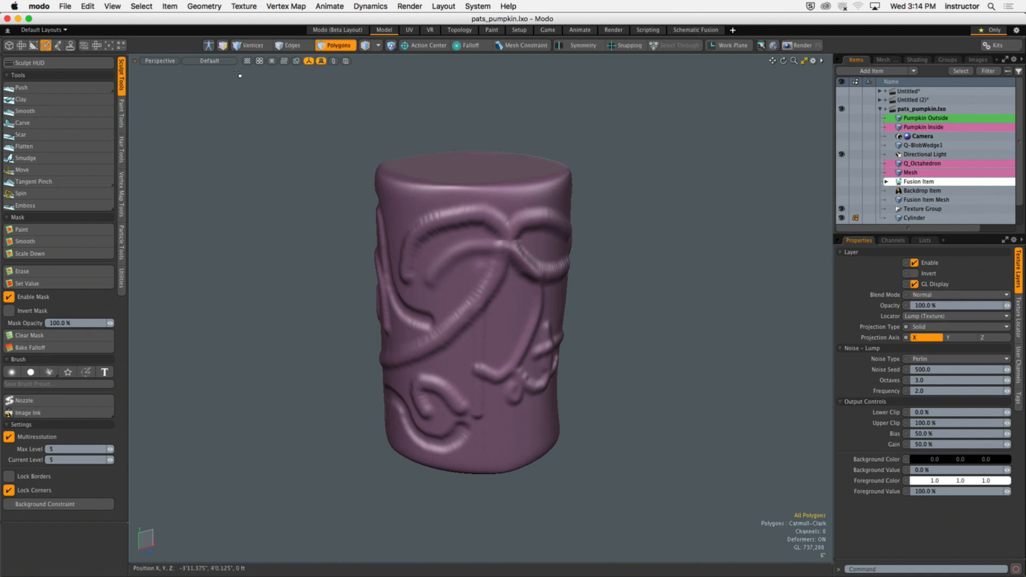
# Step: Try a bright green matcap from further down the presets and view the cylinder with it
pyautogui.click(222, 61)
pyautogui.click(246, 93)
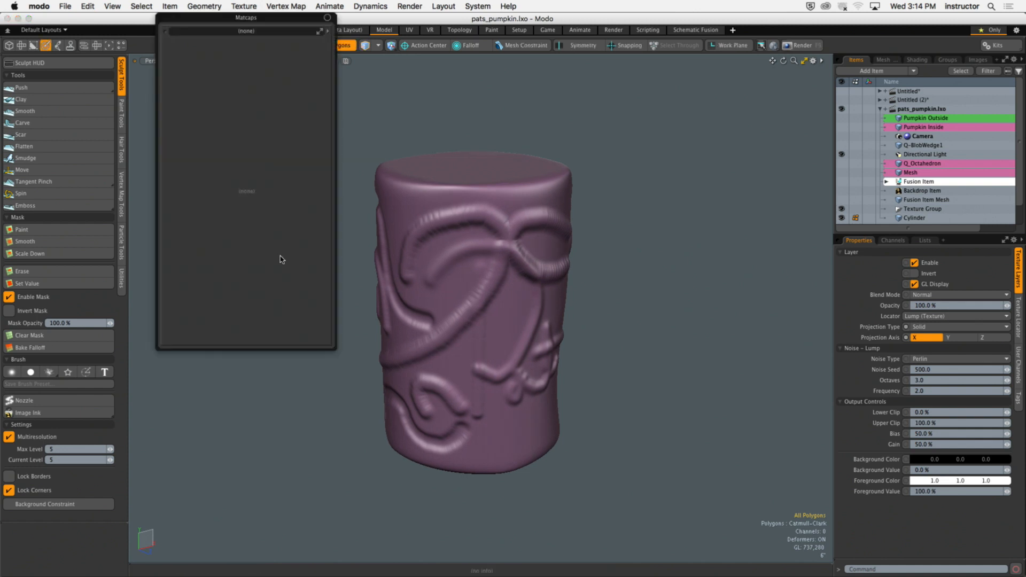
pyautogui.moveTo(326, 47); pyautogui.dragTo(327, 108)
pyautogui.click(300, 131)
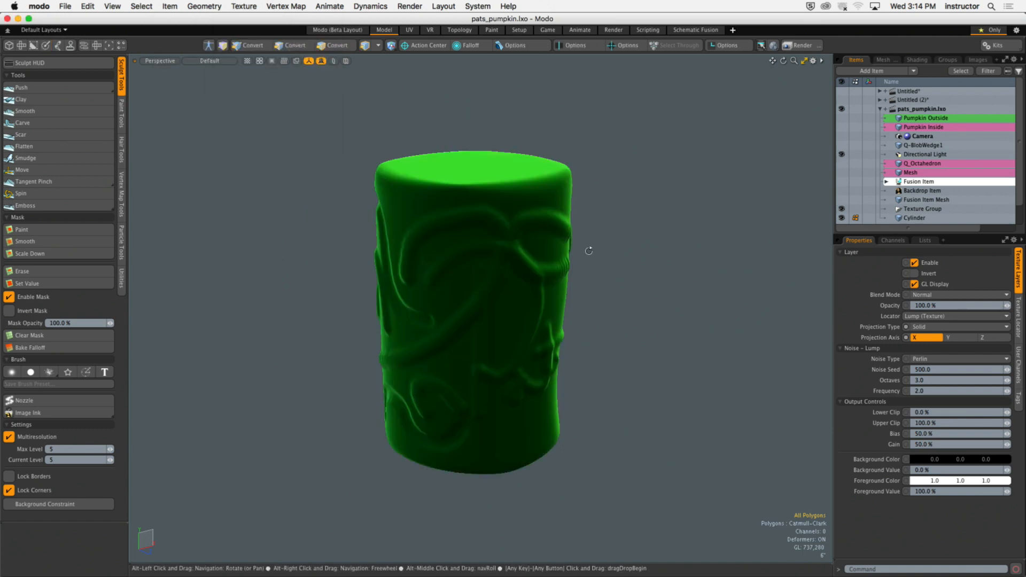
pyautogui.moveTo(609, 272)
pyautogui.keyDown('alt'); pyautogui.mouseDown()
pyautogui.moveTo(364, 245)
pyautogui.moveTo(518, 246)
pyautogui.moveTo(600, 258)
pyautogui.mouseUp(); pyautogui.keyUp('alt')
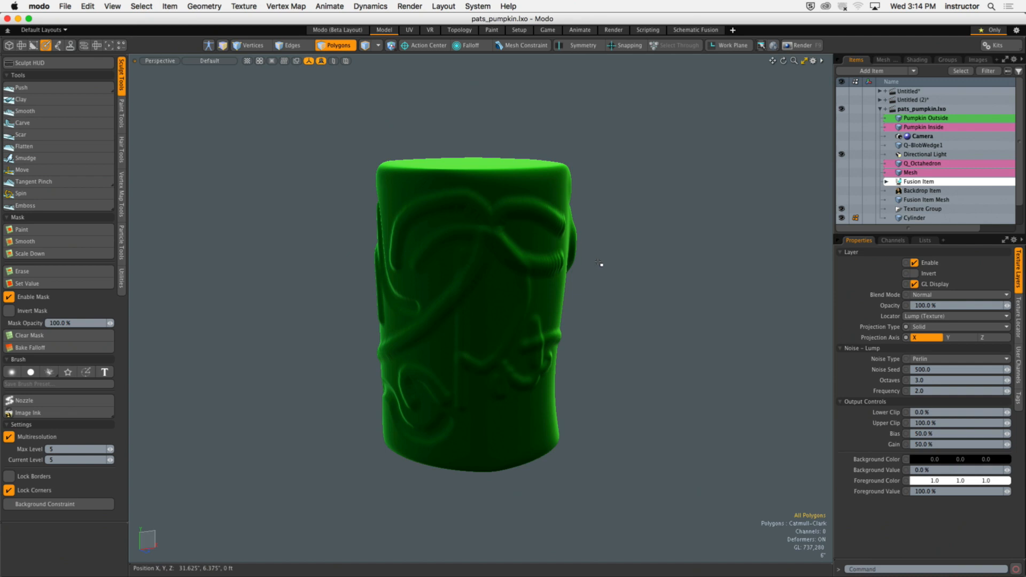
# Step: Try the tan 9b MC 020.png matcap, apply the glossy blue 9b MC 018.png instead, and inspect the cylinder
pyautogui.click(247, 61)
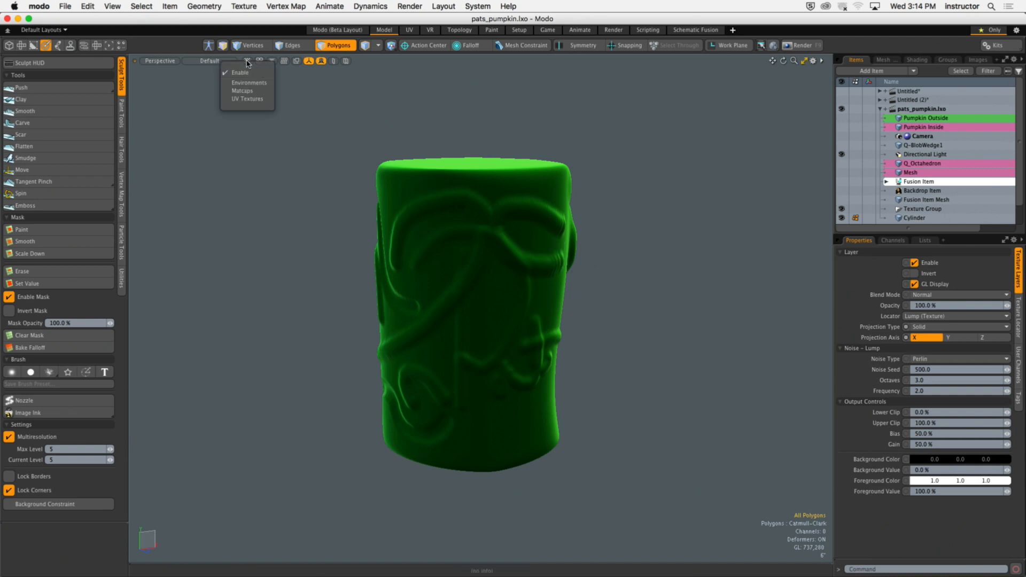
pyautogui.click(249, 95)
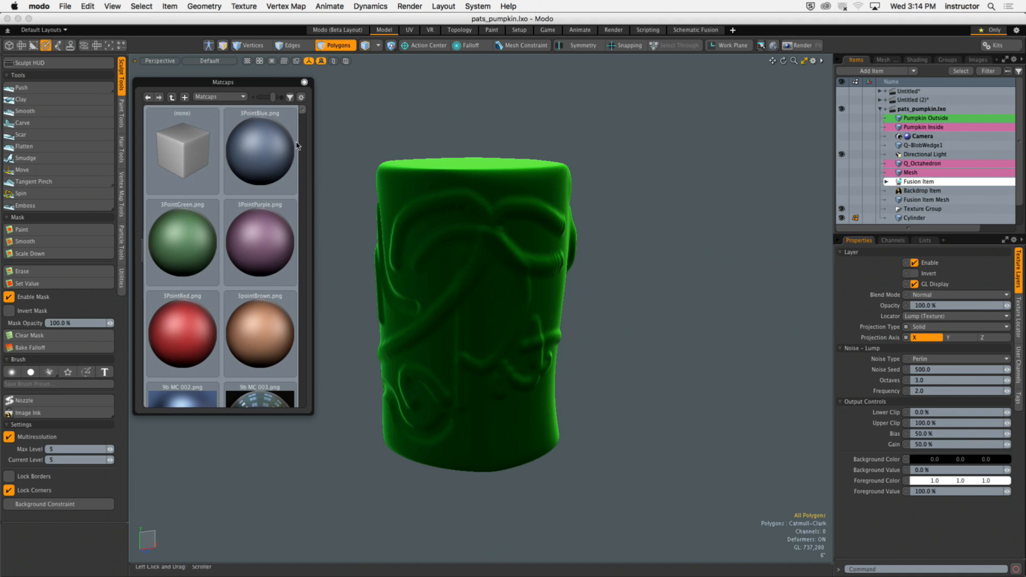
pyautogui.click(293, 148)
pyautogui.moveTo(303, 114); pyautogui.dragTo(304, 147)
pyautogui.click(283, 240)
pyautogui.moveTo(587, 306)
pyautogui.keyDown('alt'); pyautogui.mouseDown()
pyautogui.moveTo(364, 294)
pyautogui.moveTo(657, 283)
pyautogui.moveTo(597, 281)
pyautogui.mouseUp(); pyautogui.keyUp('alt')
pyautogui.click(202, 256)
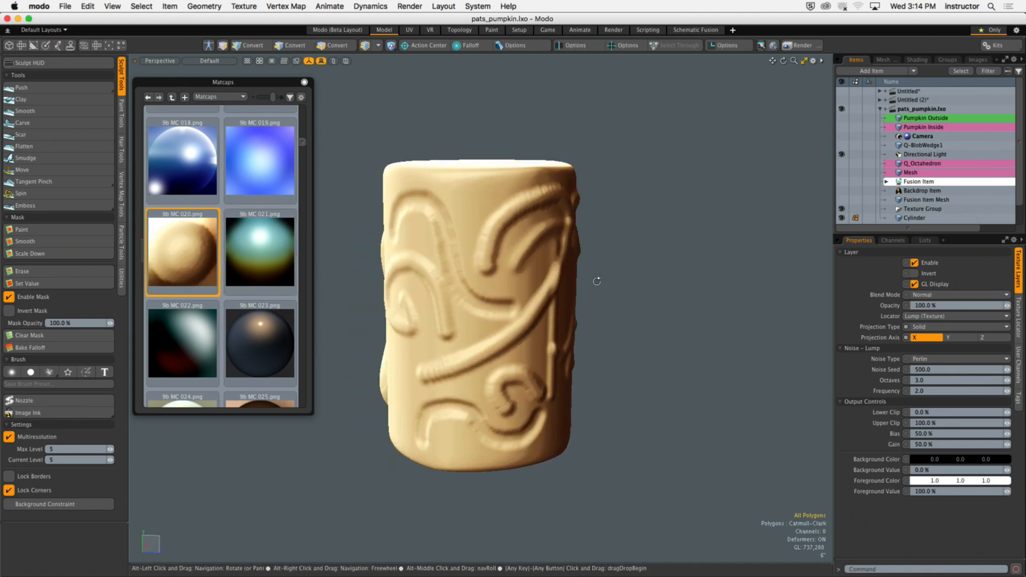
pyautogui.click(182, 160)
pyautogui.keyDown('alt'); pyautogui.moveTo(584, 354); pyautogui.dragTo(445, 347); pyautogui.keyUp('alt')
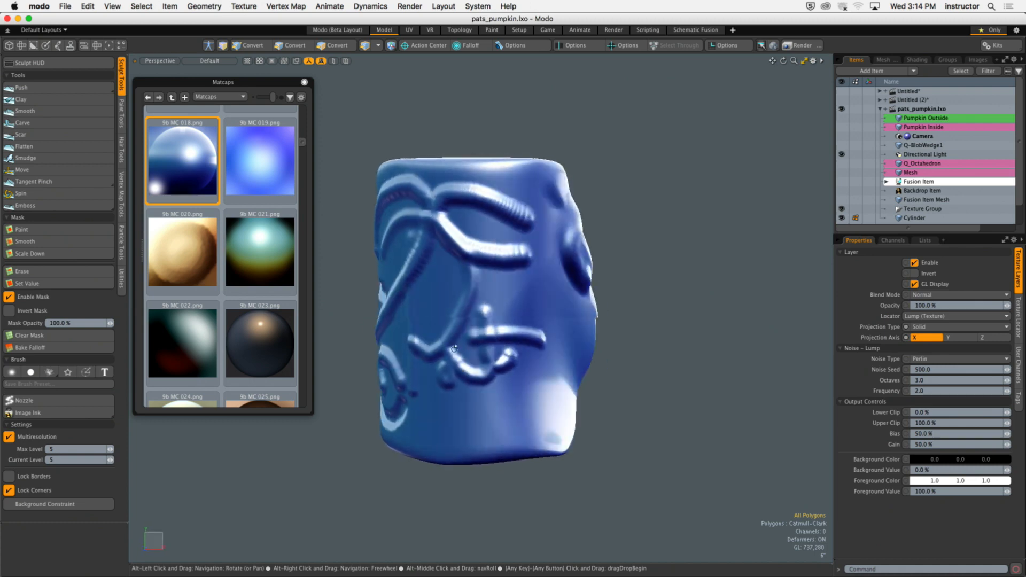
# Step: Try the dark 9b MC 023.png matcap on the cylinder, and replace it with the black, red and grey 9b MC 022.png
pyautogui.click(274, 363)
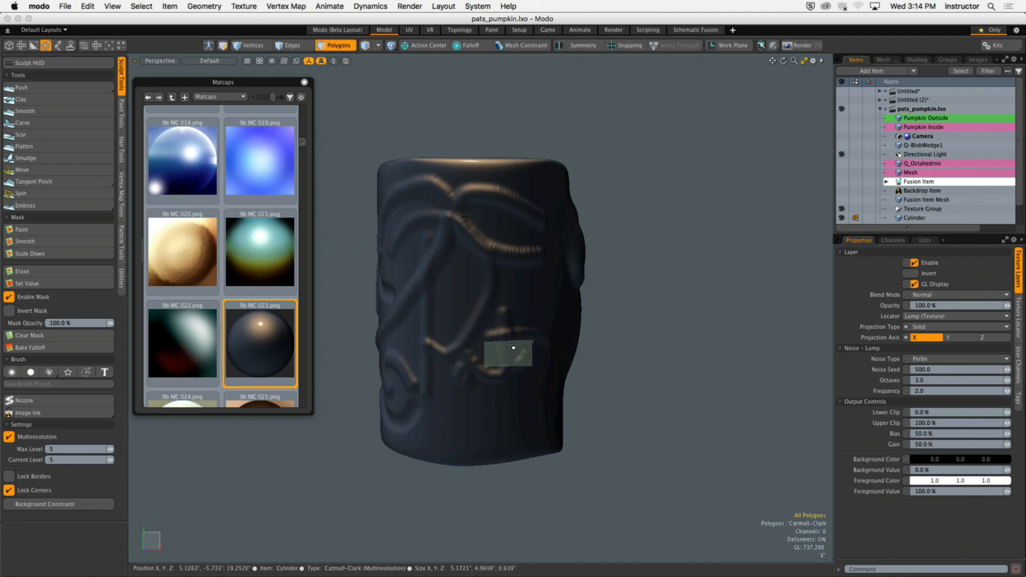
pyautogui.moveTo(160, 342); pyautogui.dragTo(395, 338)
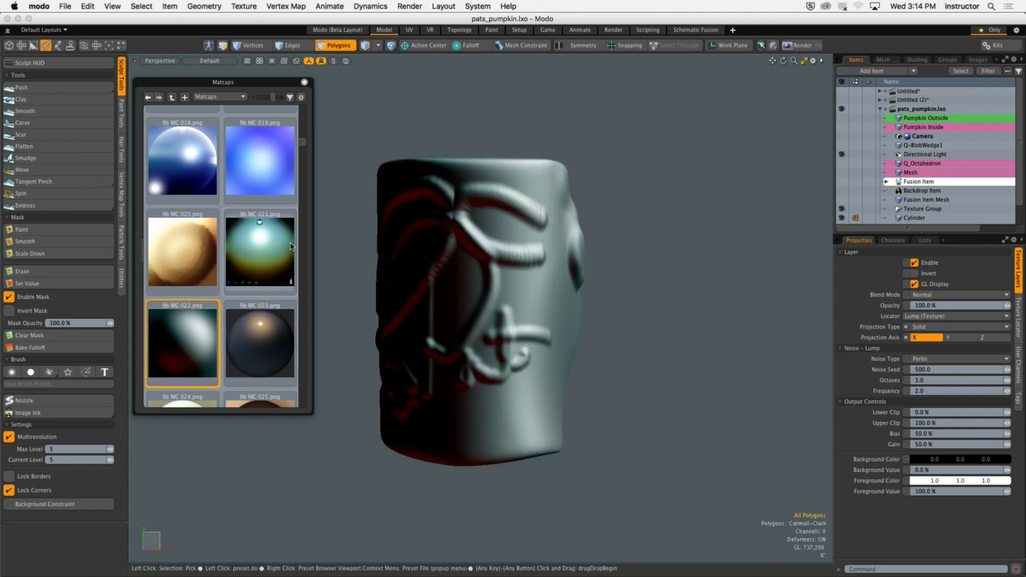
# Step: Try the orange 9b MC 045.png and purple 9b MC 042.png matcaps on the cylinder, ending with the pinkish 9b MC 040.png
pyautogui.scroll(1, 305, 153)
pyautogui.moveTo(306, 153)
pyautogui.mouseDown()
pyautogui.moveTo(309, 181)
pyautogui.moveTo(300, 172)
pyautogui.mouseUp()
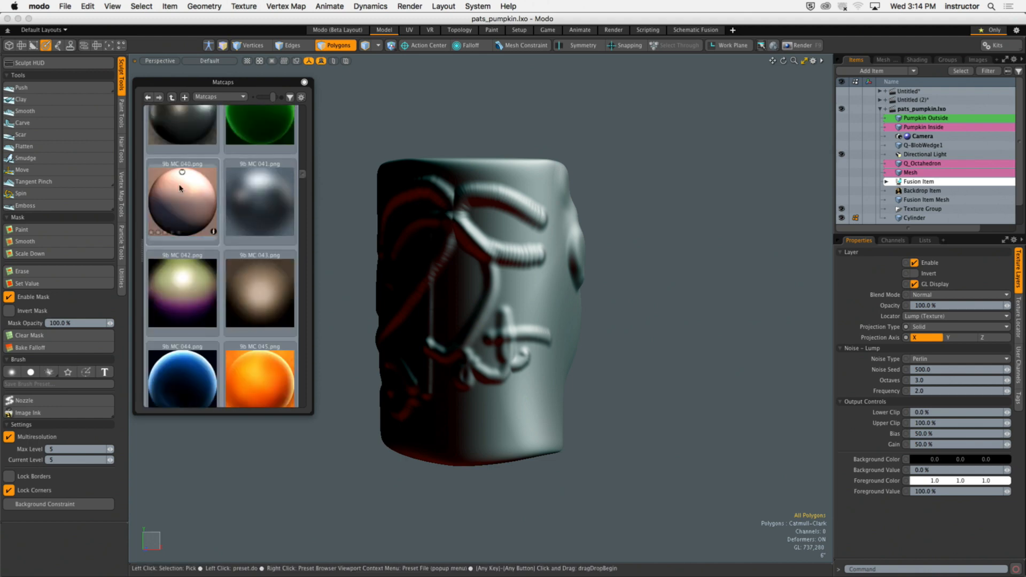
pyautogui.moveTo(182, 235); pyautogui.dragTo(398, 275)
pyautogui.moveTo(274, 344)
pyautogui.mouseDown()
pyautogui.moveTo(277, 387)
pyautogui.moveTo(568, 346)
pyautogui.mouseUp()
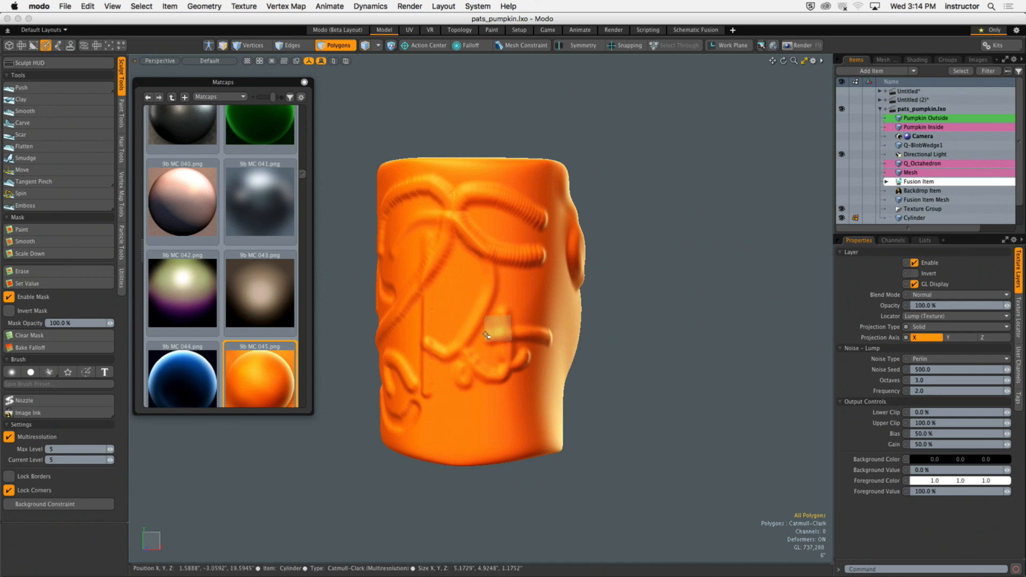
pyautogui.click(205, 300)
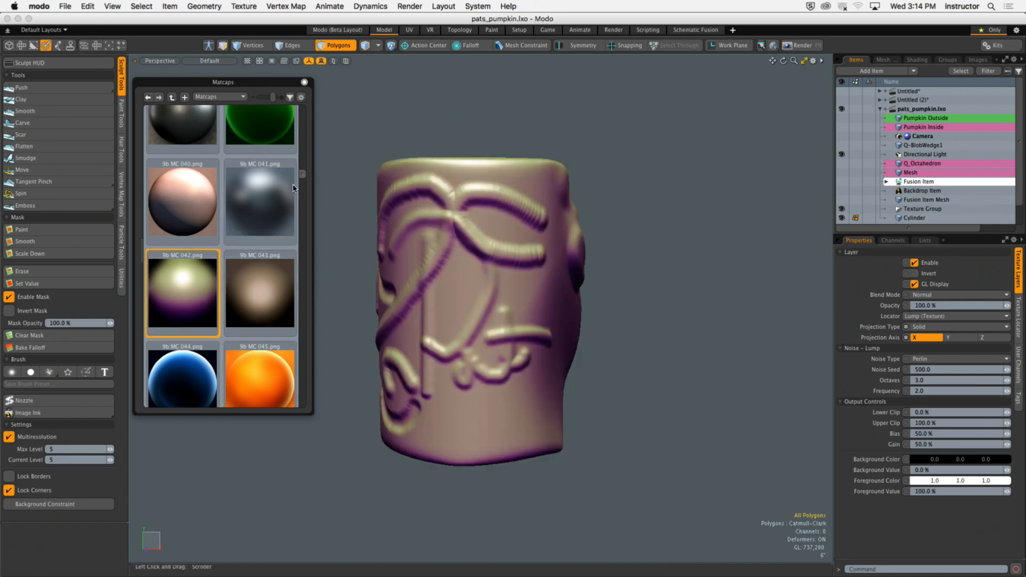
pyautogui.click(294, 204)
pyautogui.click(204, 202)
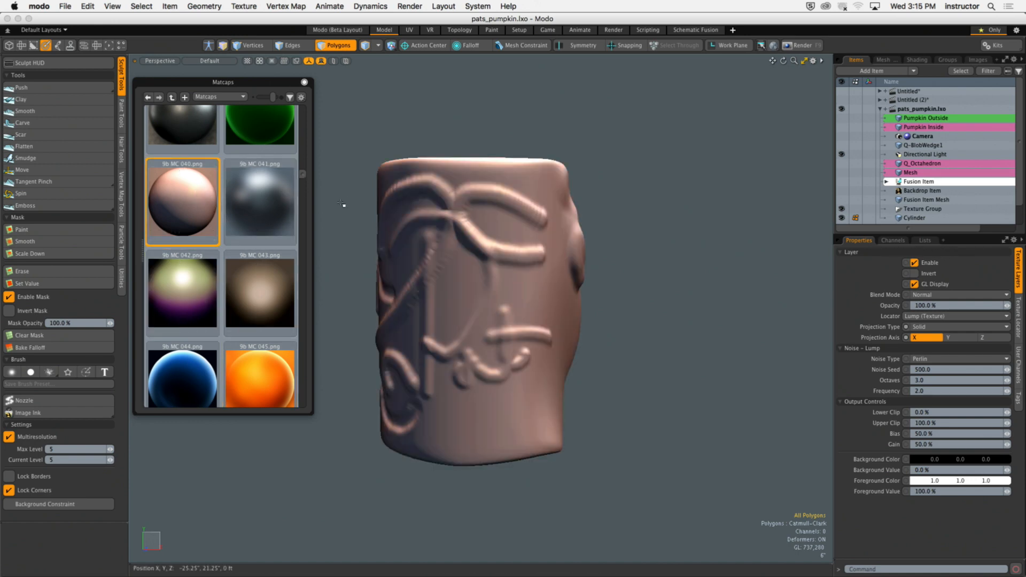
# Step: Compare the 9b MC 055.png, 9b MC 057.png and 9b MC 059.png matcaps on the cylinder, ending with 9b MC 056.png
pyautogui.scroll(1, 306, 187)
pyautogui.scroll(-10, 306, 187)
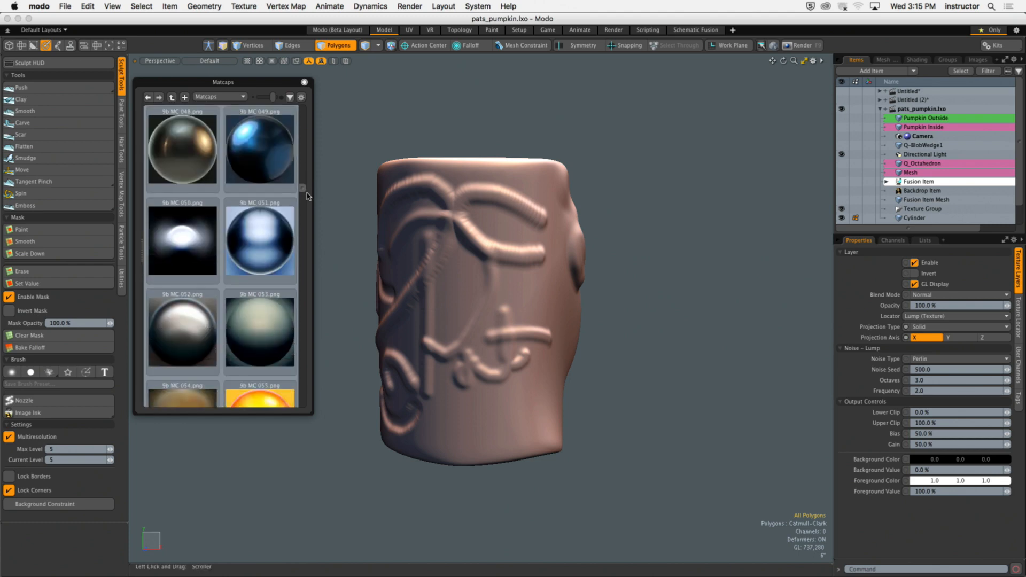
pyautogui.scroll(-2, 309, 203)
pyautogui.click(259, 156)
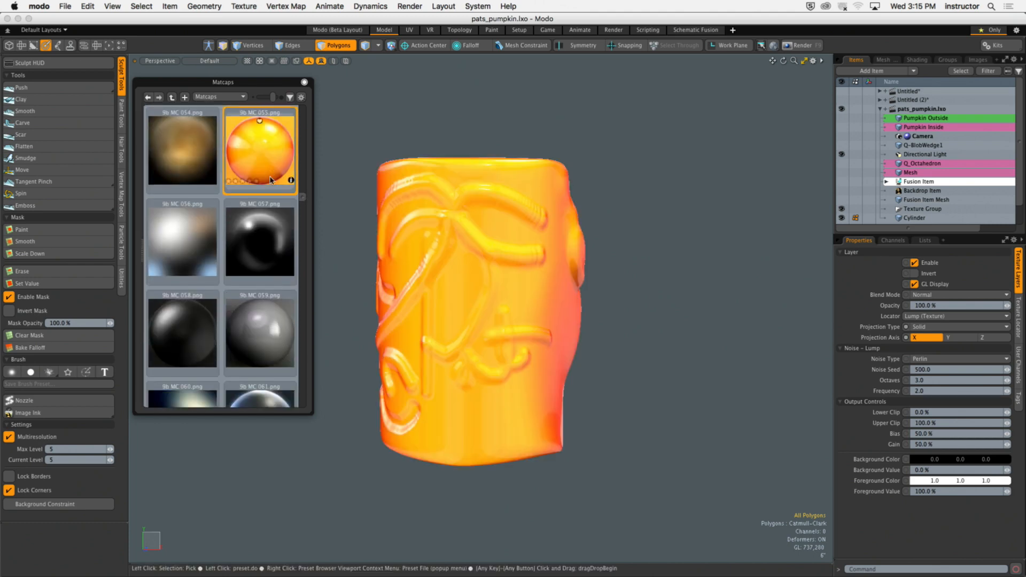
pyautogui.click(272, 246)
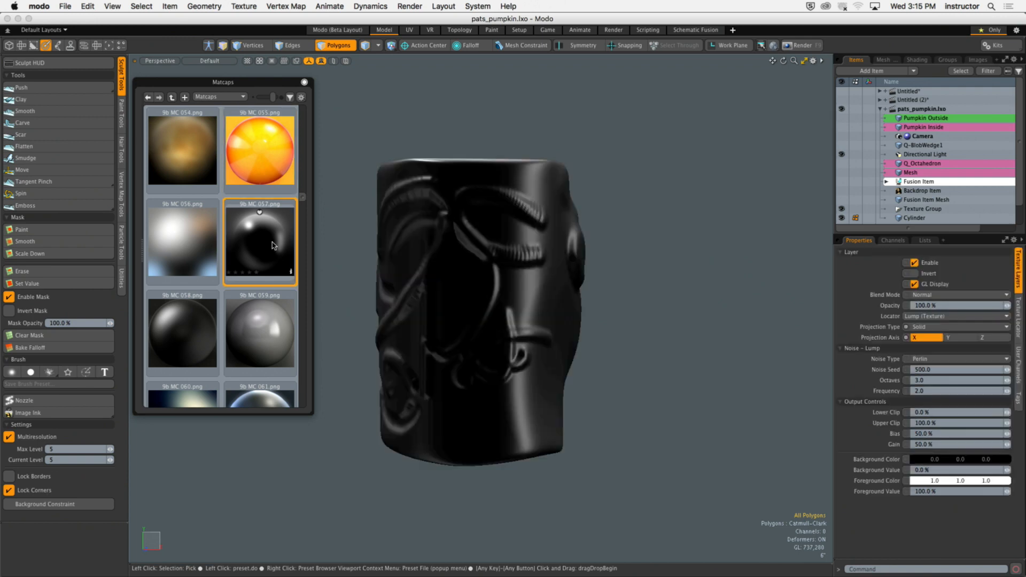
pyautogui.click(260, 332)
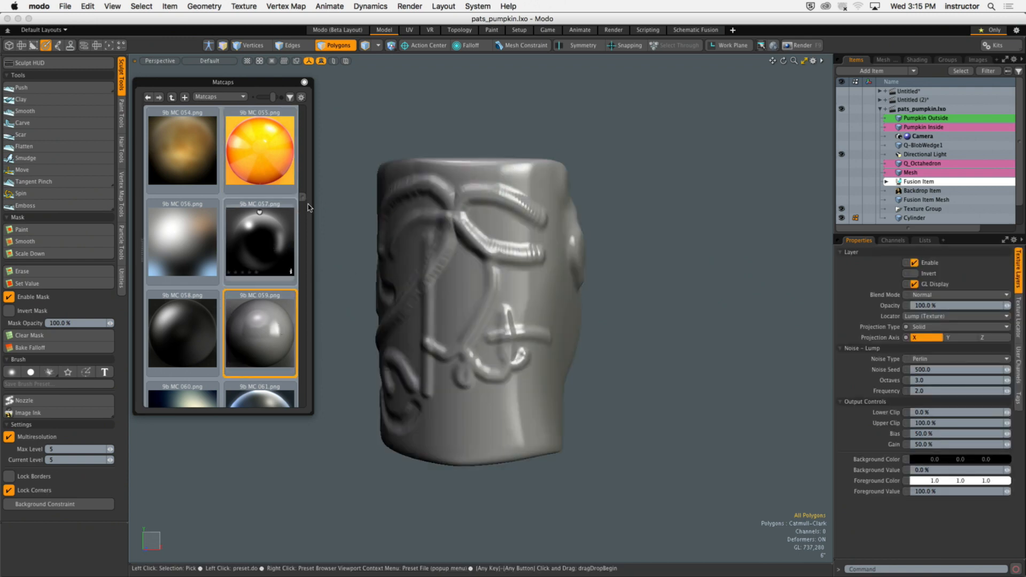
pyautogui.click(183, 239)
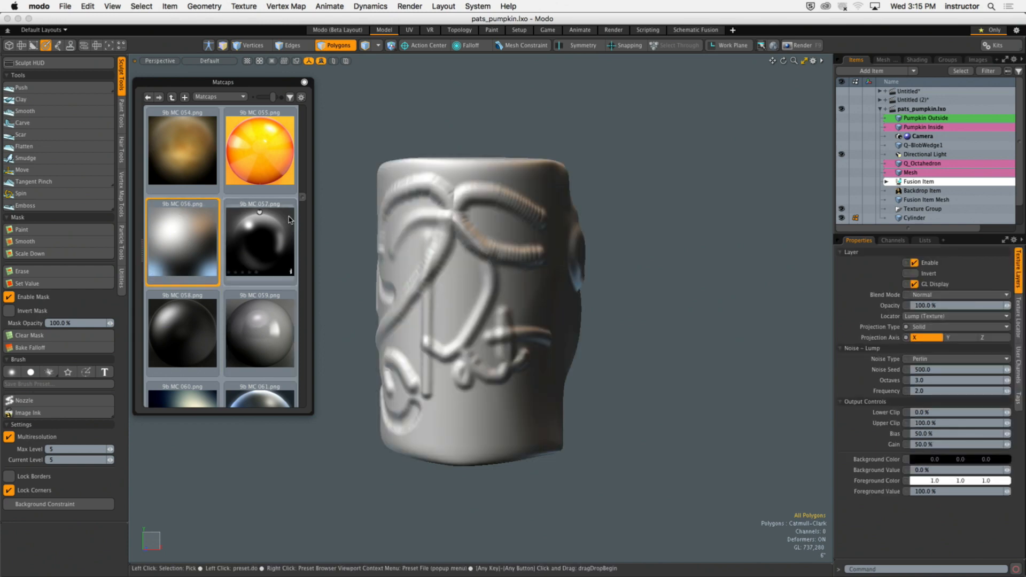
# Step: Try further matcaps down the presets on the cylinder, ending with the matte grey 9b MC 068.png
pyautogui.moveTo(303, 201); pyautogui.dragTo(303, 206)
pyautogui.click(200, 202)
pyautogui.click(260, 273)
pyautogui.moveTo(302, 209); pyautogui.dragTo(302, 218)
pyautogui.click(198, 202)
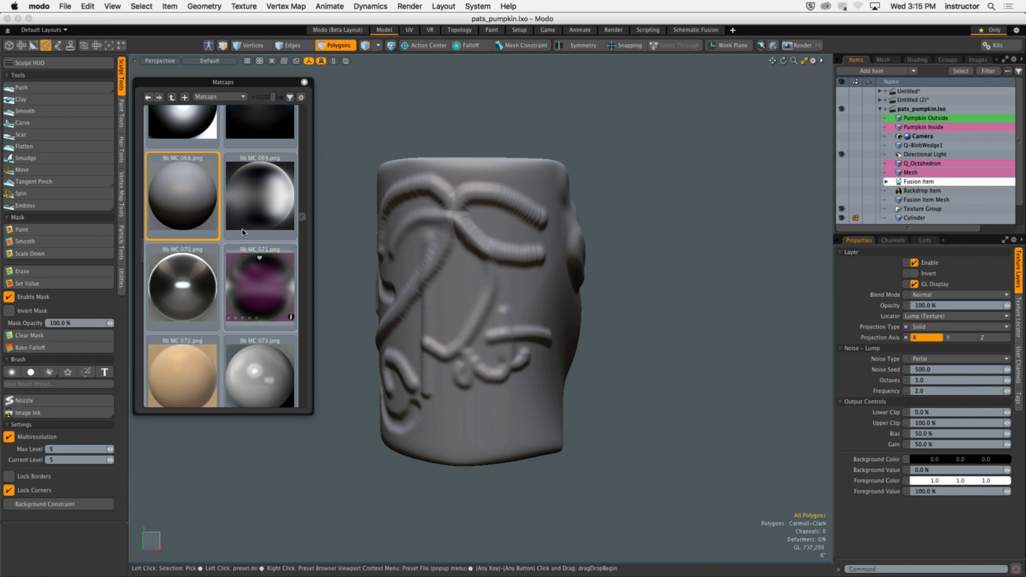
# Step: Try the tan 9b MC 072.png matcap, and apply the bronze-toned 9b MC 074.png to the viewport instead
pyautogui.moveTo(304, 218); pyautogui.dragTo(303, 221)
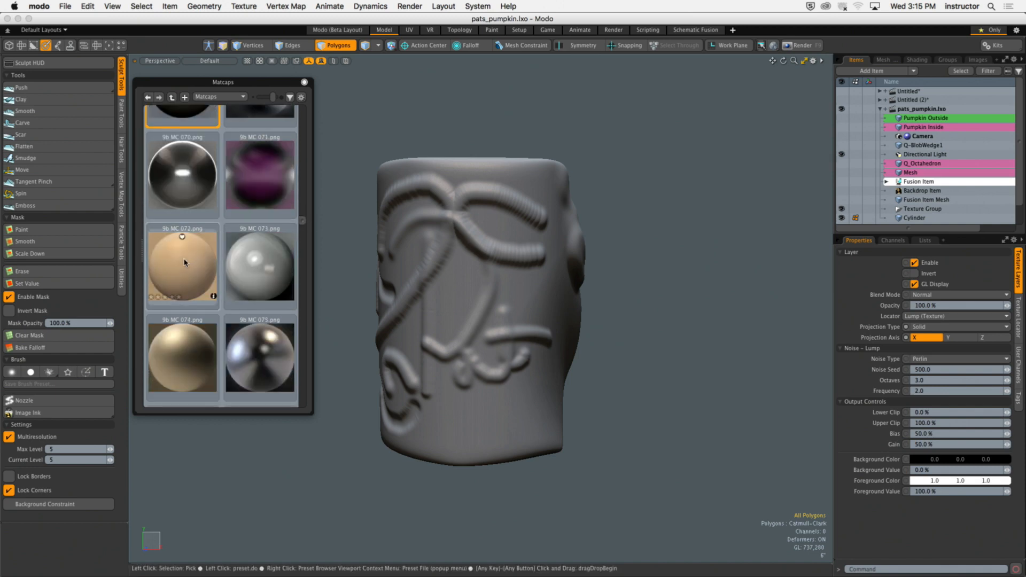
pyautogui.doubleClick(185, 263)
pyautogui.doubleClick(167, 357)
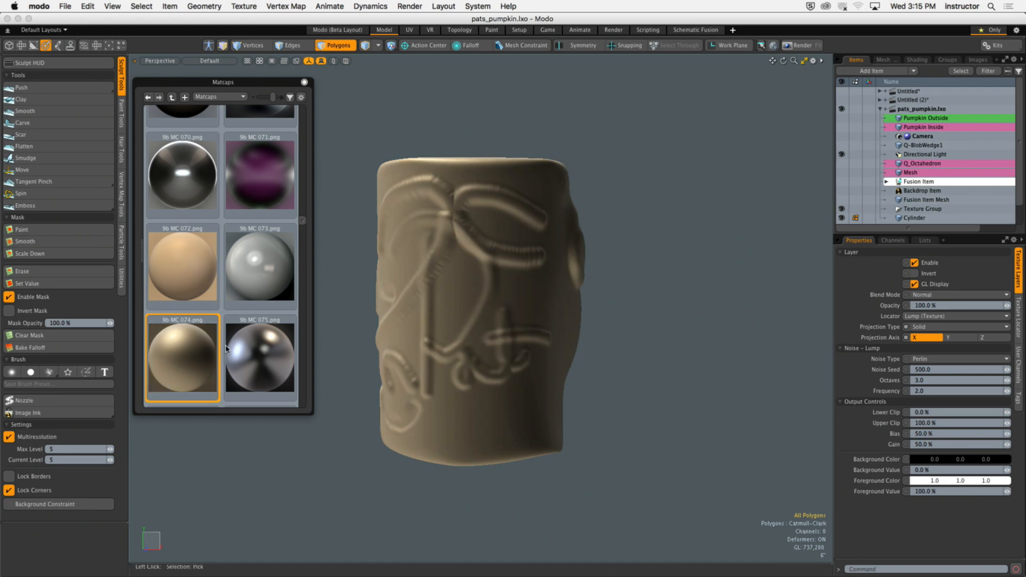